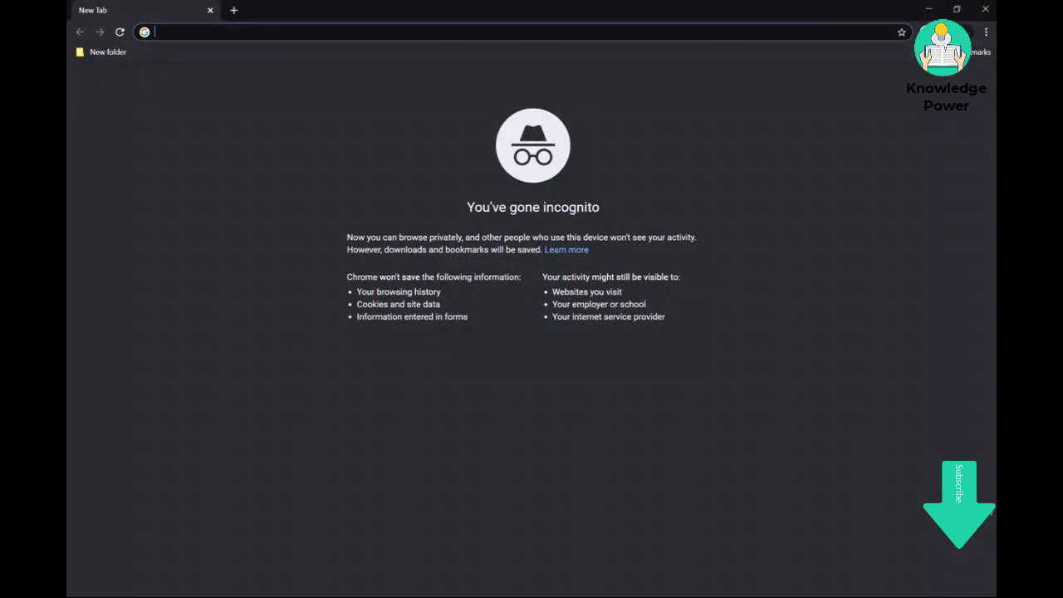
# Go to portal.azure.com, open the account creation page from the sign-in form, and return from it
pyautogui.write('portal.azure.com')
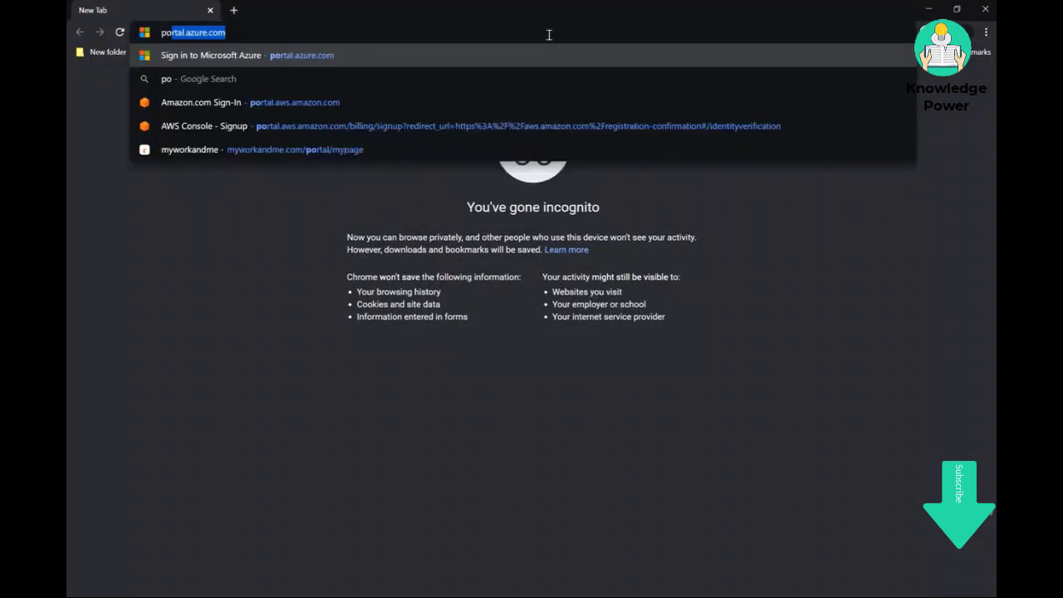
pyautogui.press('Return')
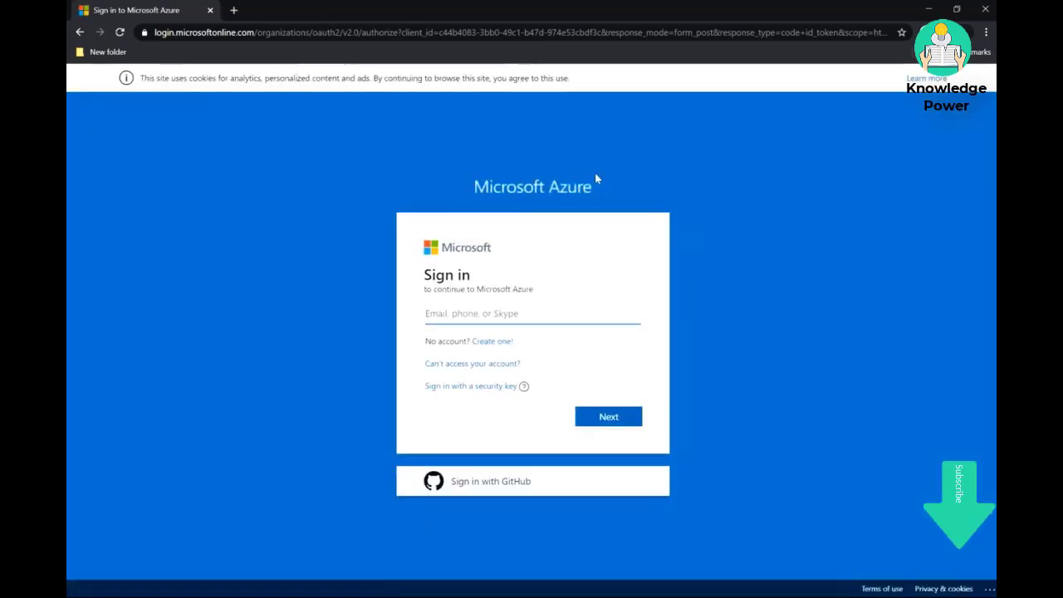
pyautogui.click(490, 341)
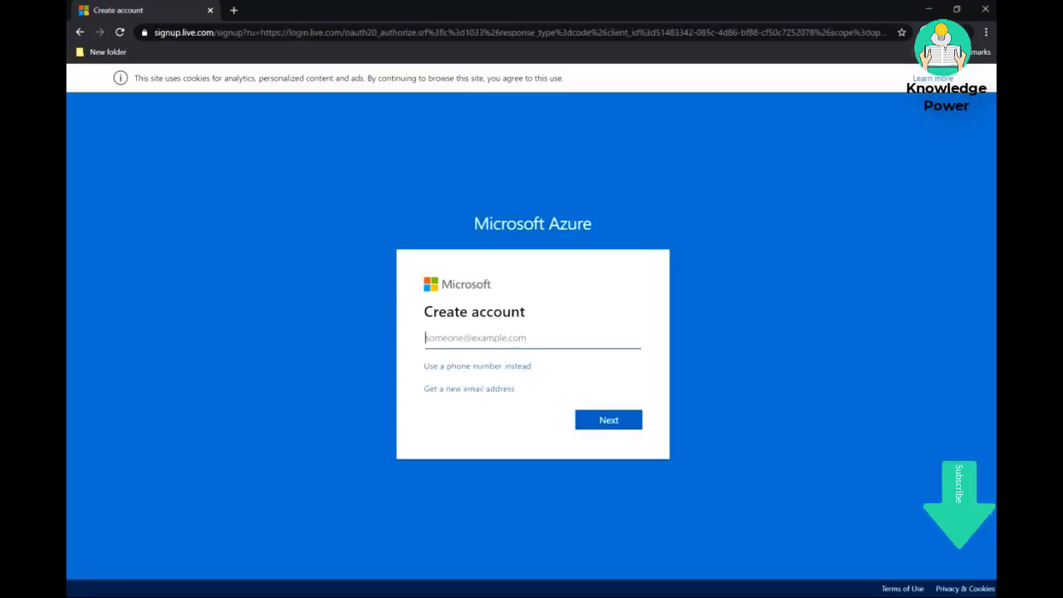
pyautogui.click(80, 33)
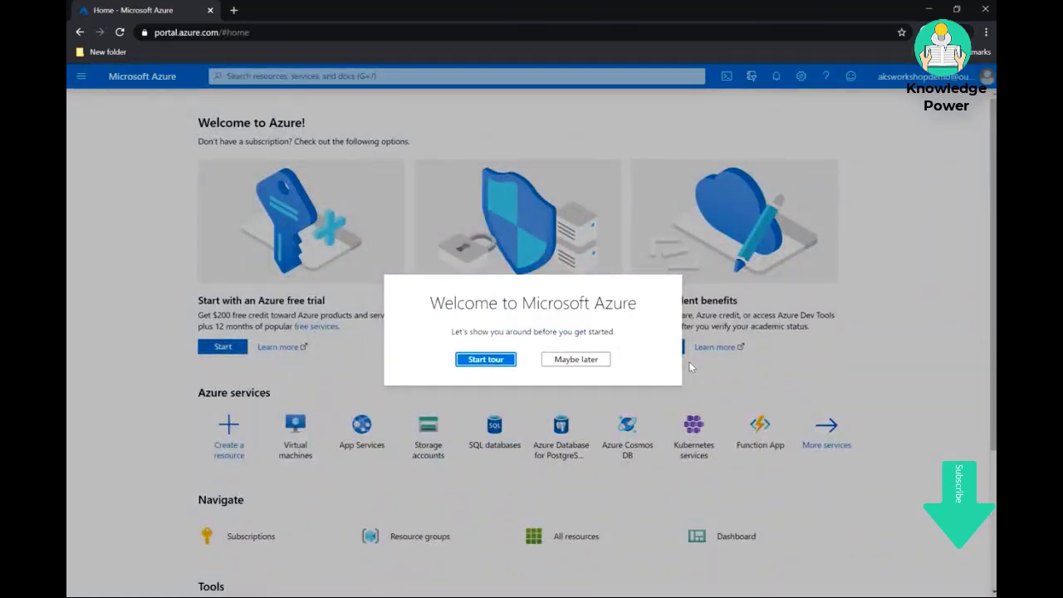
# Postpone the welcome tour and start the Azure free trial sign-up
pyautogui.click(584, 360)
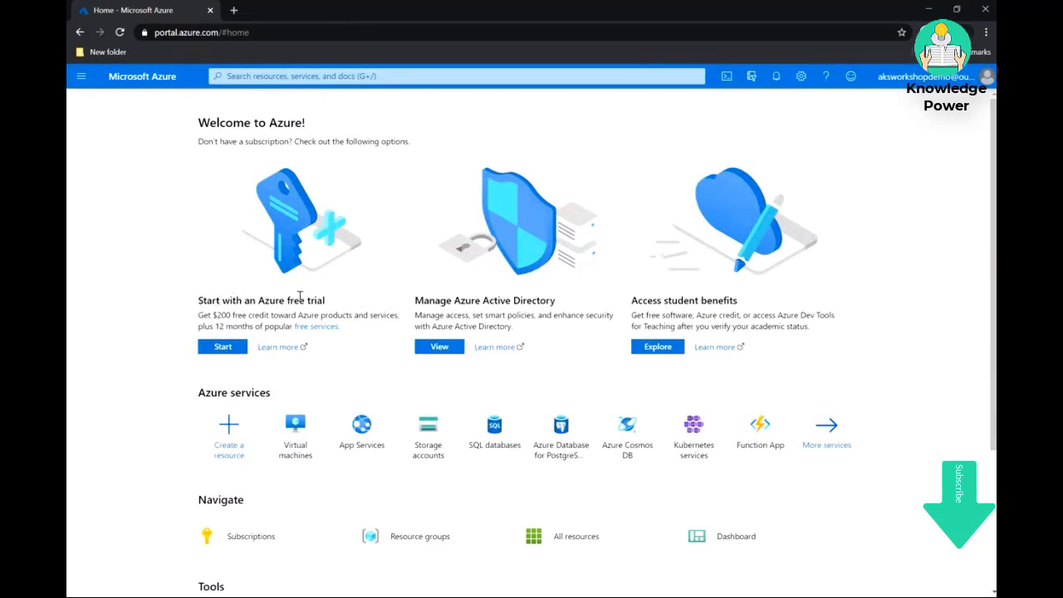
pyautogui.click(235, 348)
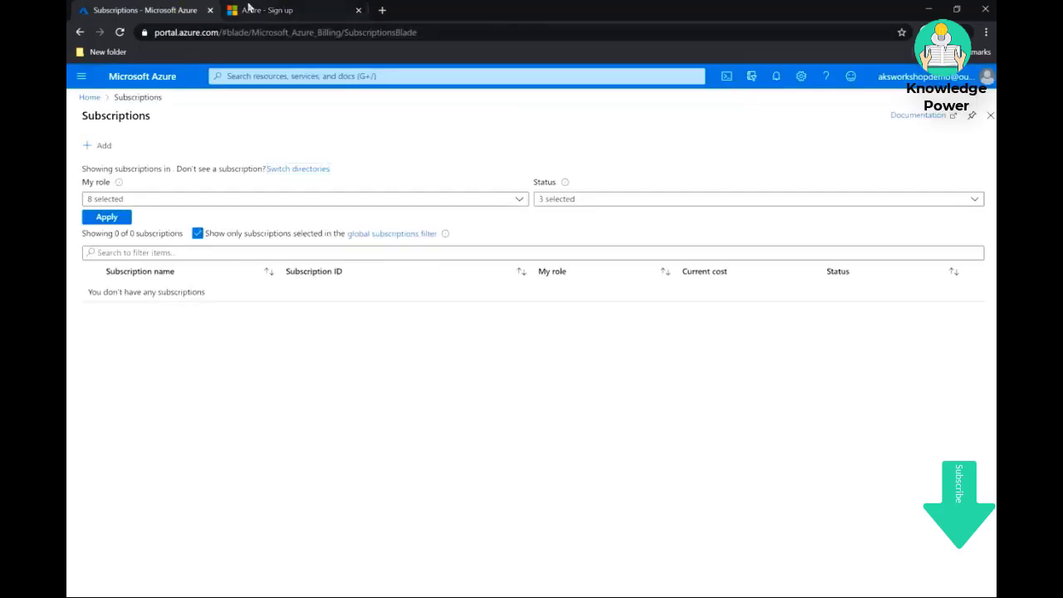
pyautogui.click(257, 10)
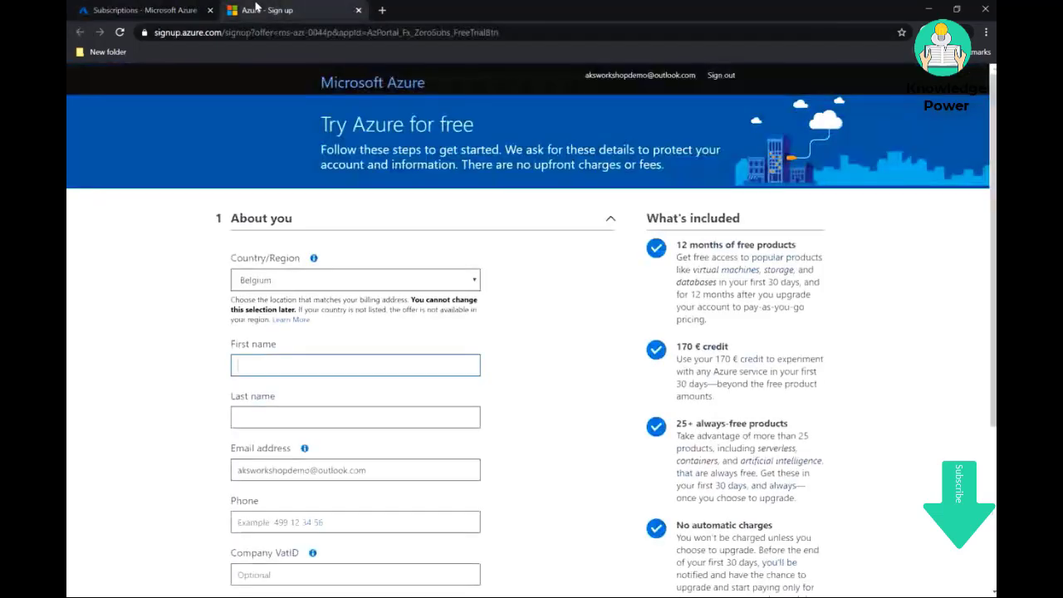
# Review the personal details, phone and card verification, and agreement sections of the free trial sign-up form
pyautogui.scroll(-2, 509, 364)
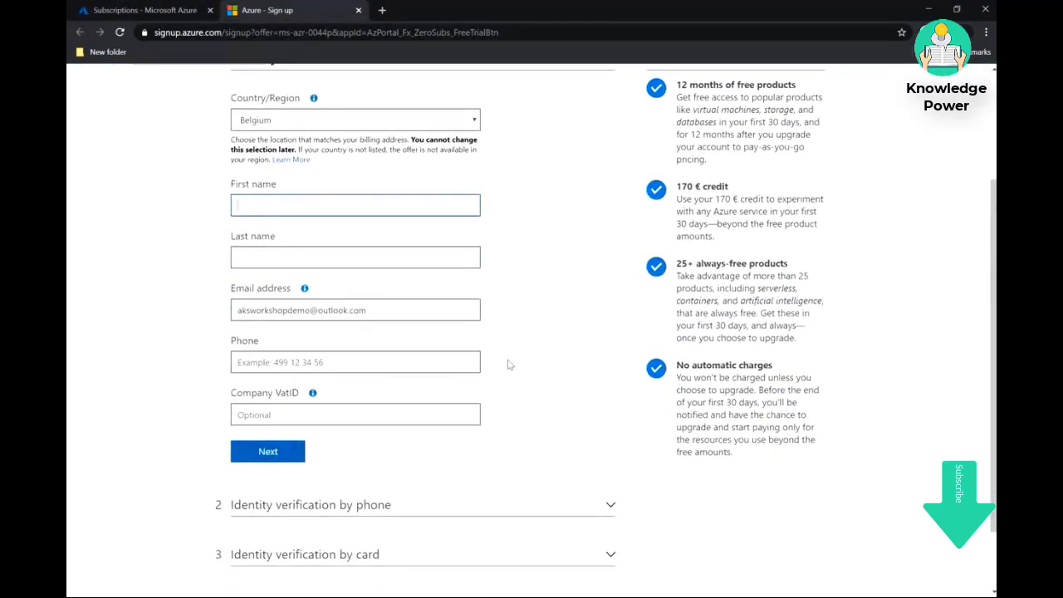
pyautogui.scroll(-1, 509, 364)
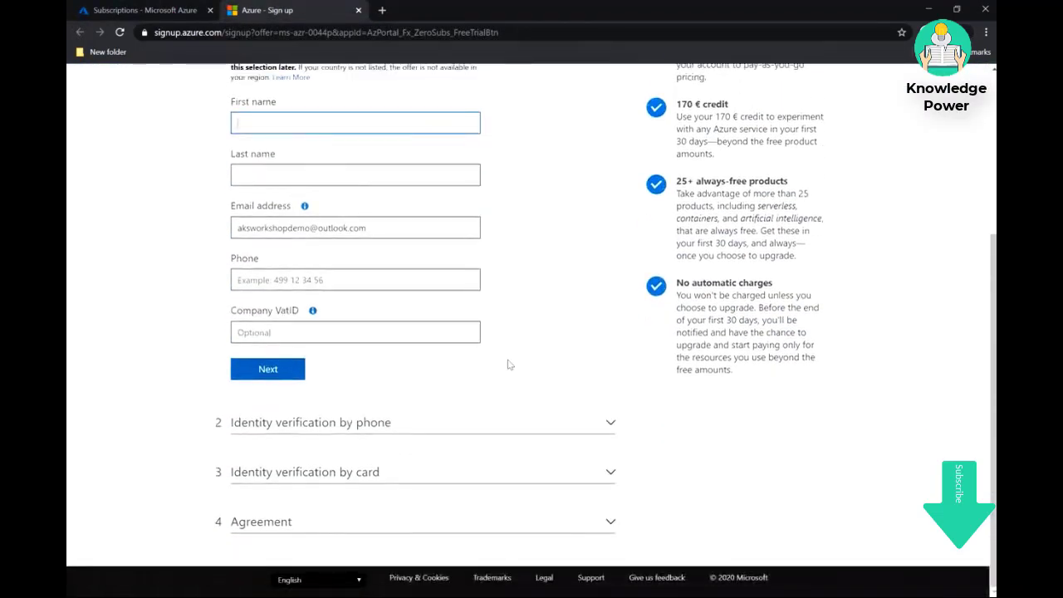
pyautogui.click(336, 283)
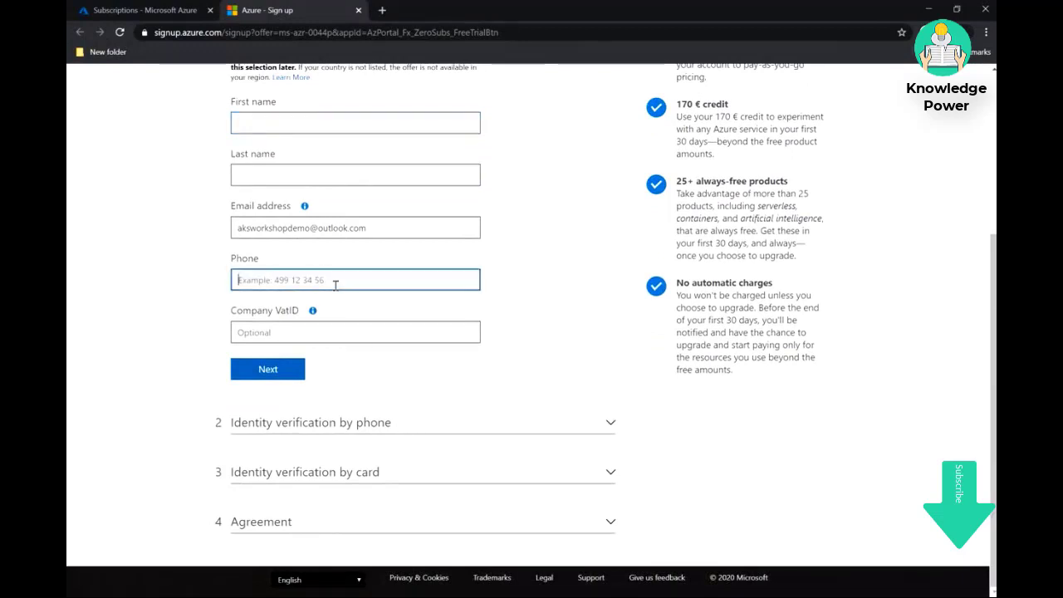
pyautogui.click(610, 421)
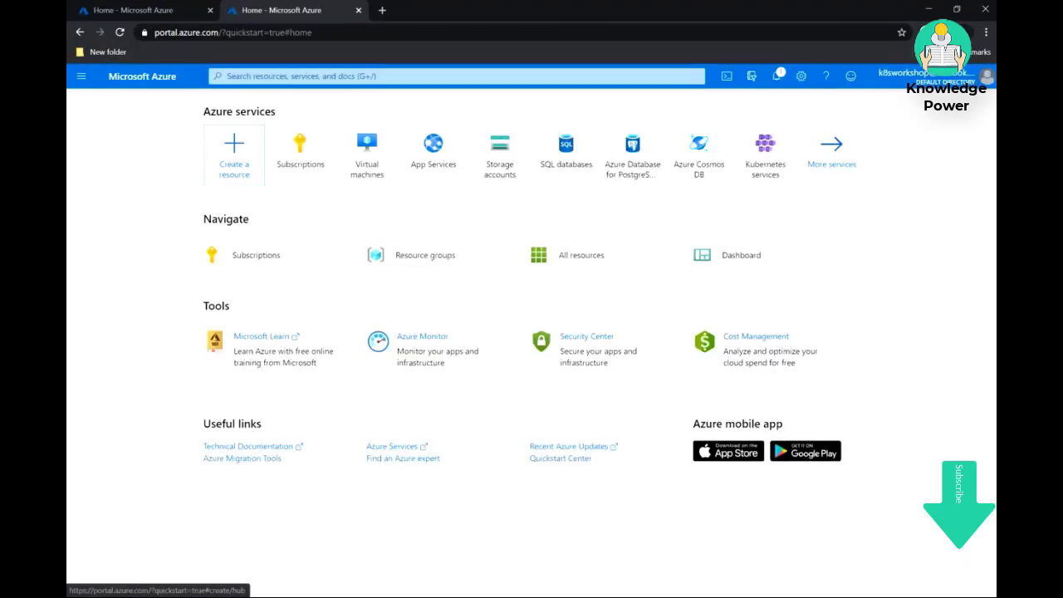
# Open the subscriptions list and check the Free Trial subscription's ID, role, cost and status
pyautogui.click(249, 255)
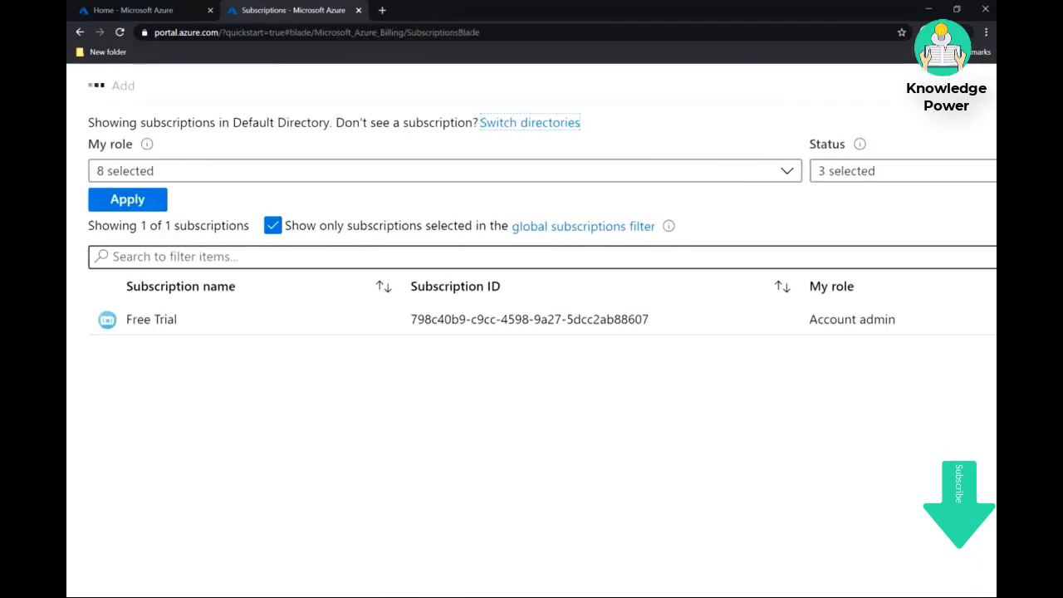
pyautogui.hscroll(3, 531, 330)
pyautogui.hscroll(5, 531, 249)
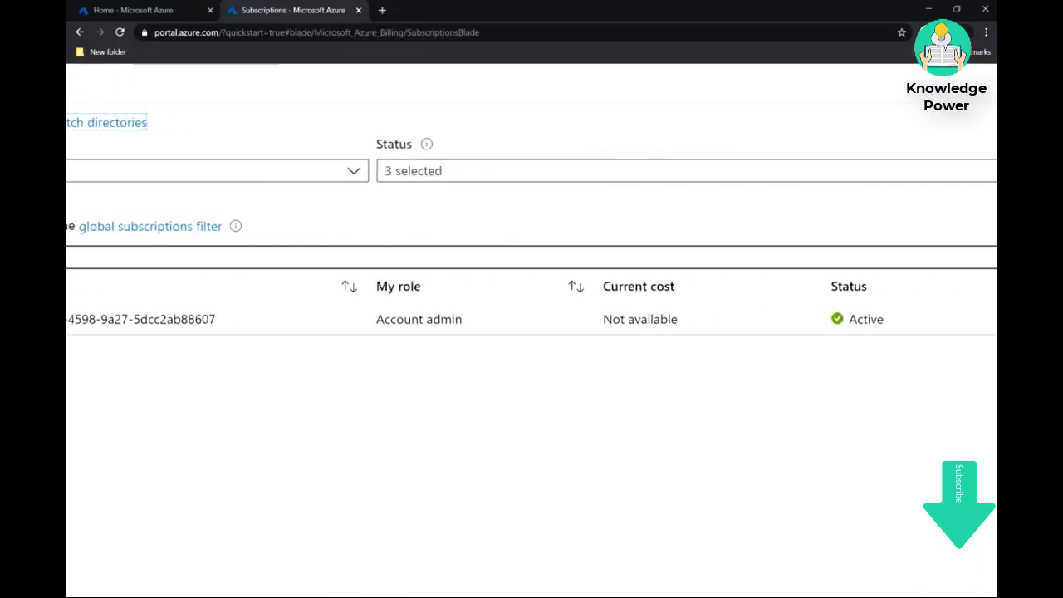
pyautogui.scroll(2, 531, 331)
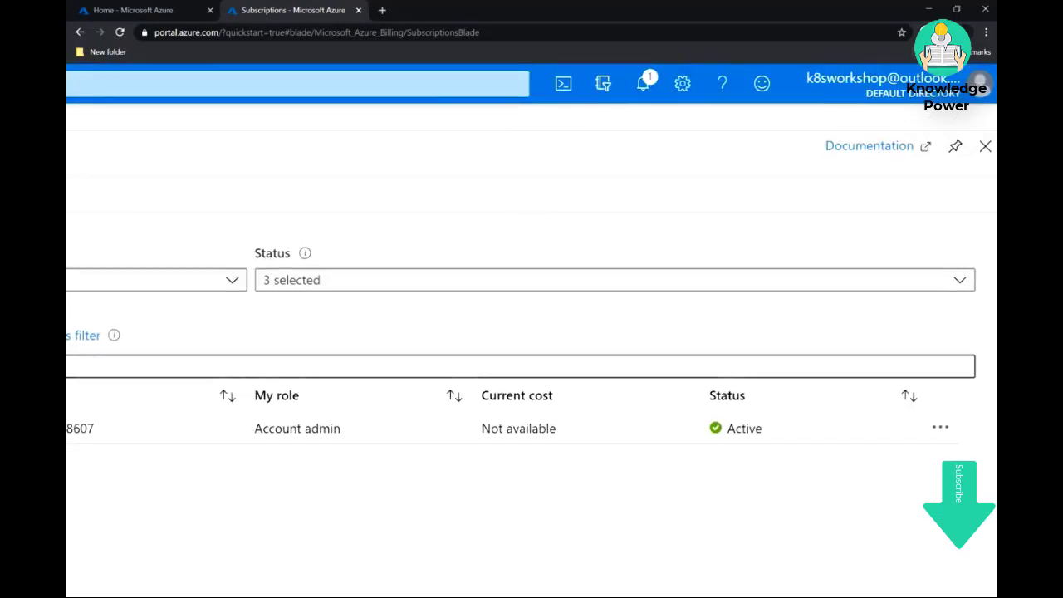
# Open the notifications and check the remaining credit of the Free Trial subscription
pyautogui.click(643, 83)
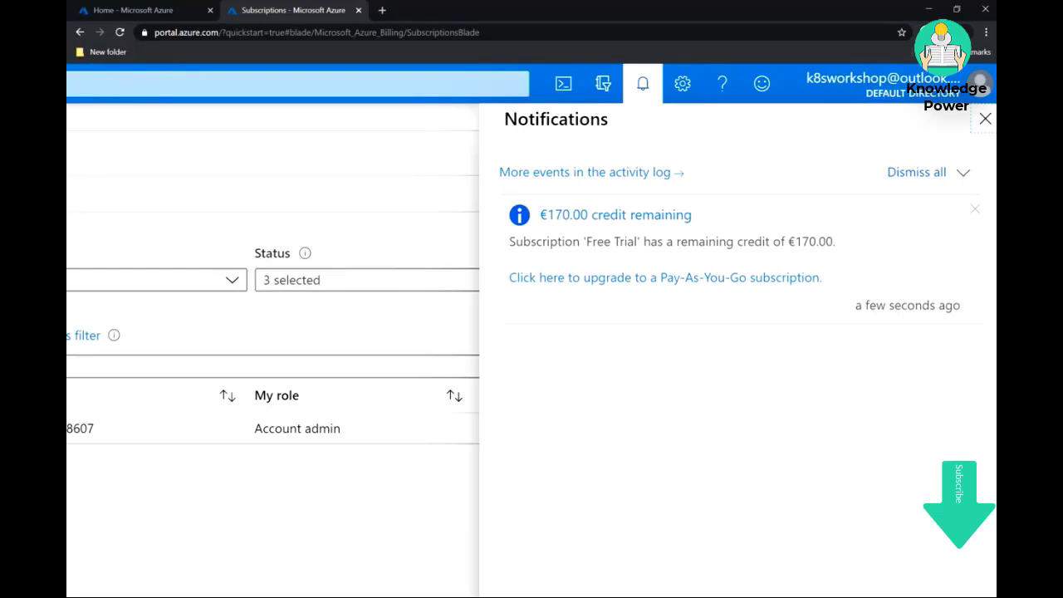
pyautogui.hscroll(-7, 531, 331)
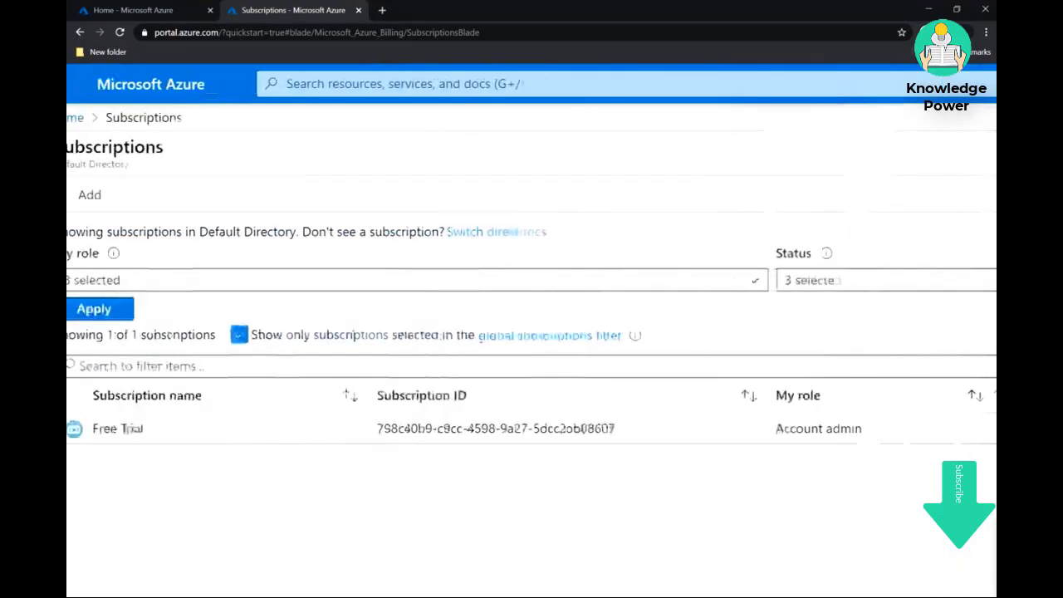
pyautogui.scroll(-4, 532, 330)
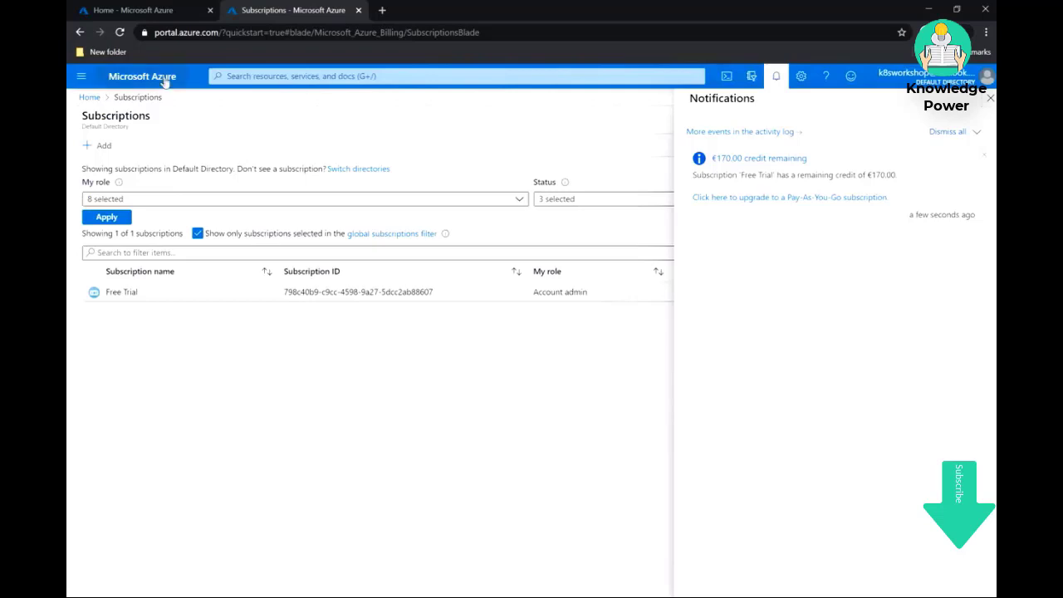
# Start a new resource group under the Free Trial subscription and name it k8sworkshop
pyautogui.click(82, 76)
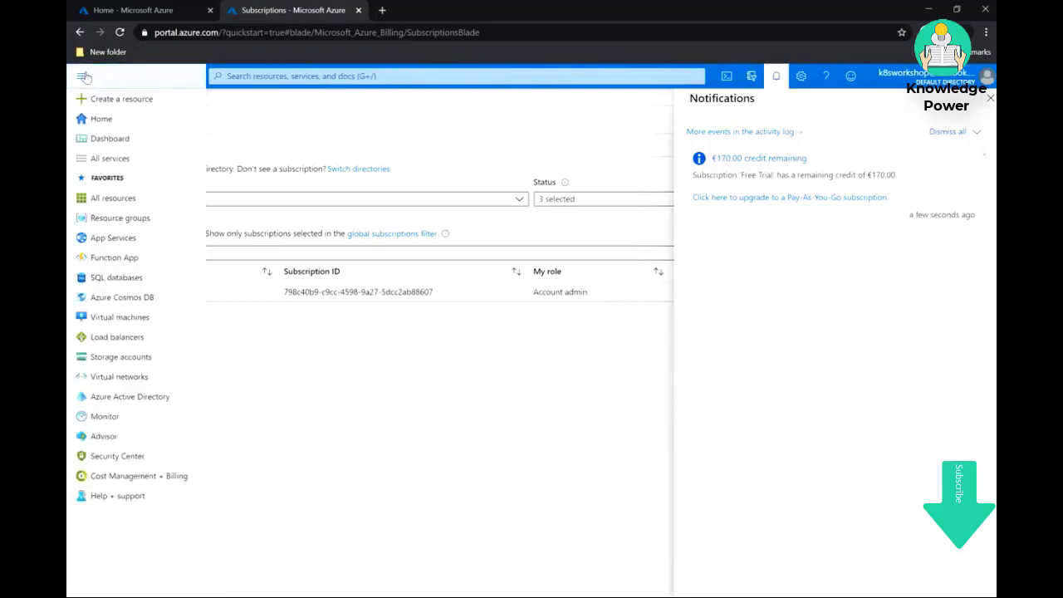
pyautogui.click(104, 221)
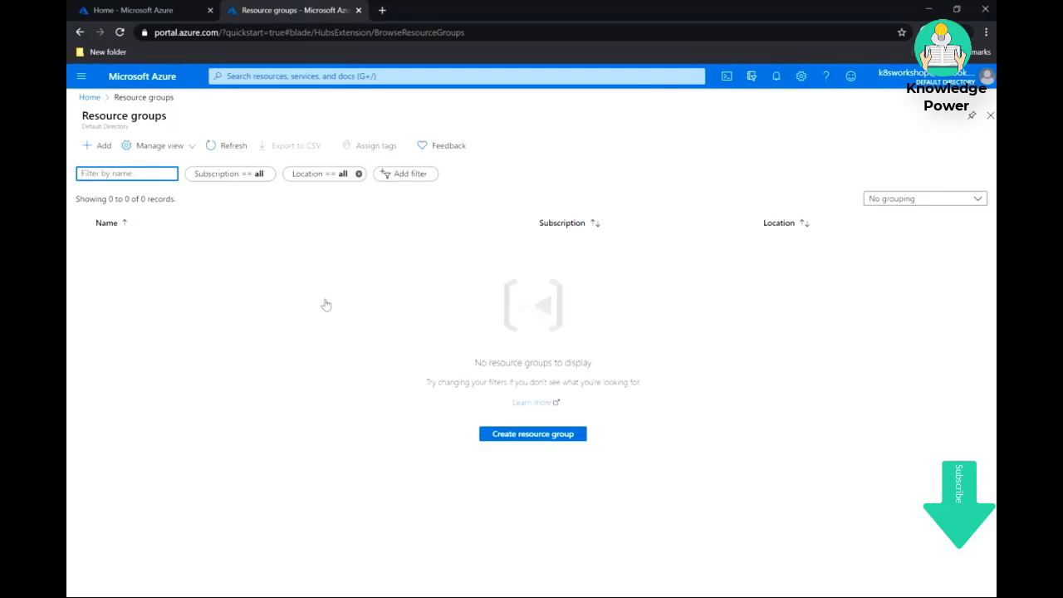
pyautogui.click(536, 436)
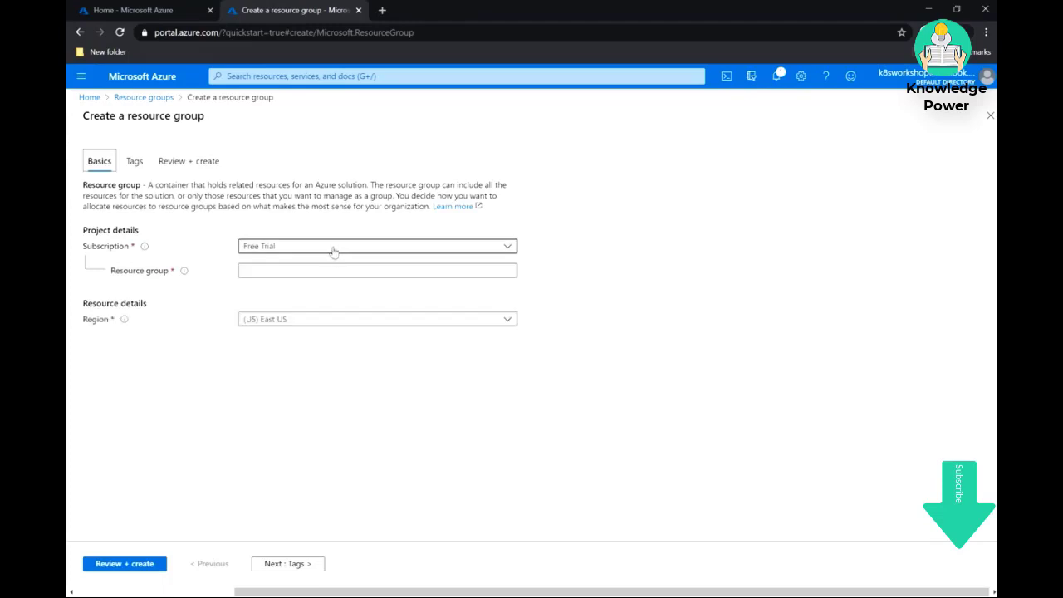
pyautogui.click(333, 252)
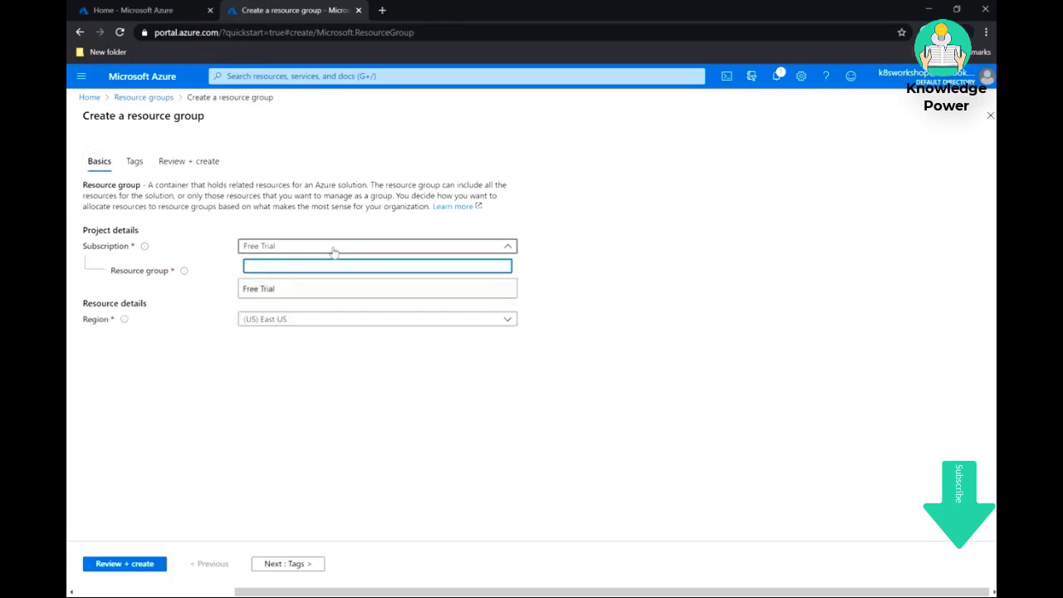
pyautogui.click(287, 290)
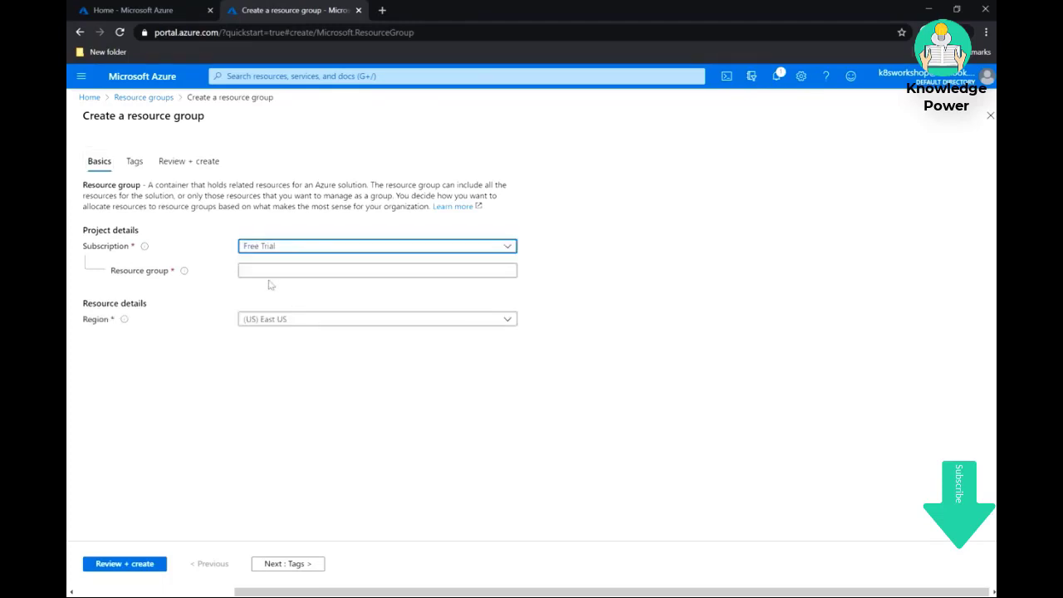
pyautogui.click(261, 272)
pyautogui.write('k')
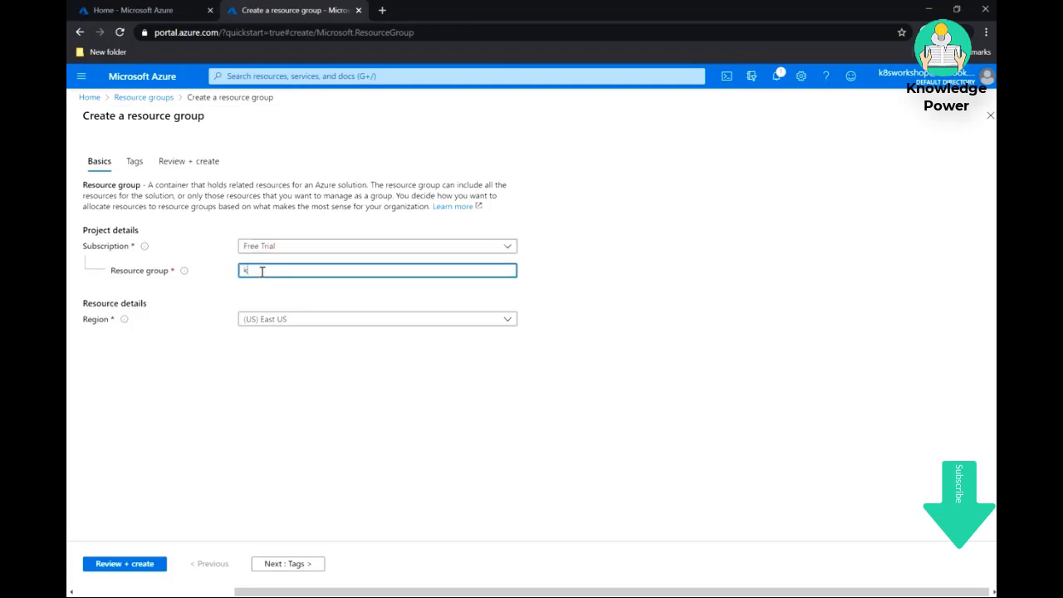
pyautogui.write('8sworkshop')
# Set the resource group's region to (Europe) West Europe
pyautogui.click(269, 331)
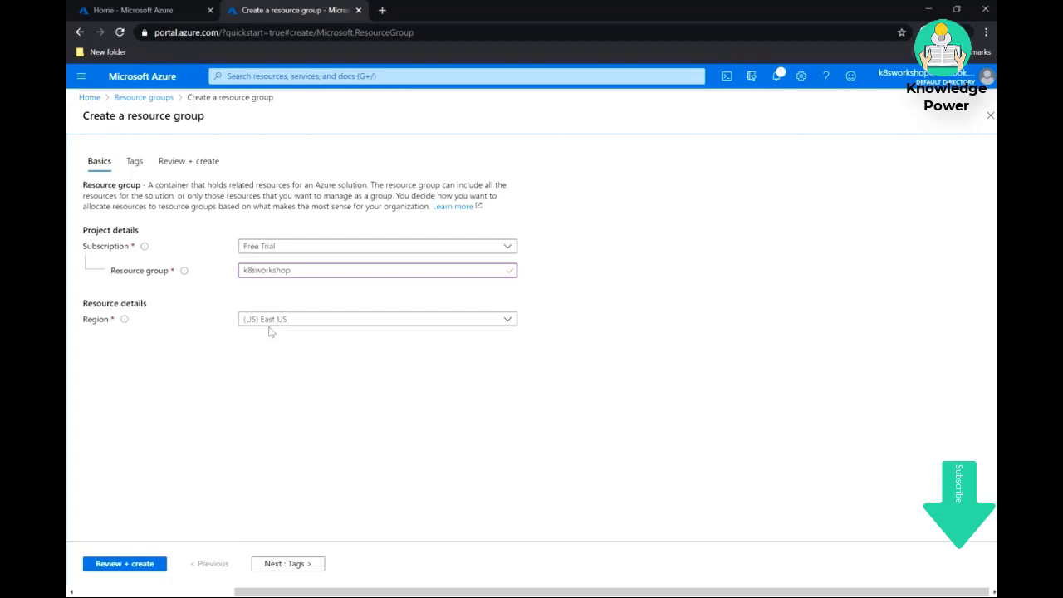
pyautogui.click(270, 324)
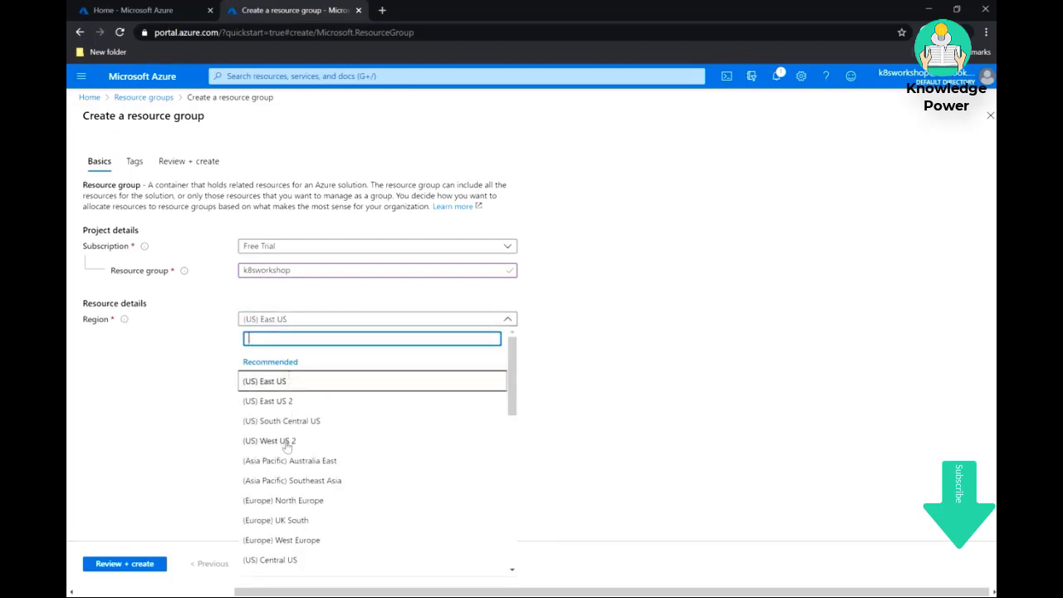
pyautogui.write('wes')
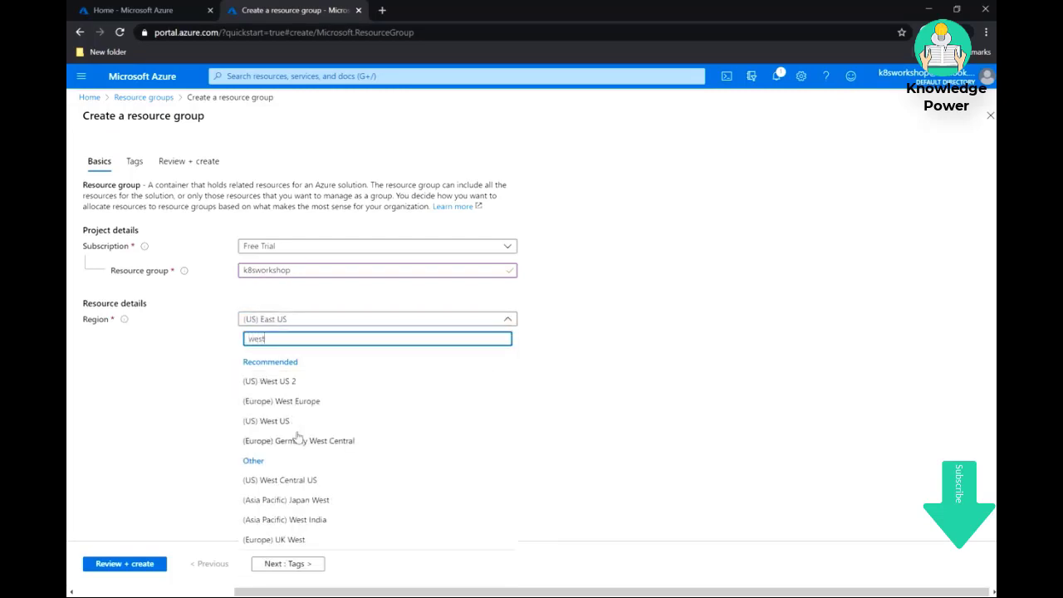
pyautogui.write('t')
pyautogui.click(312, 405)
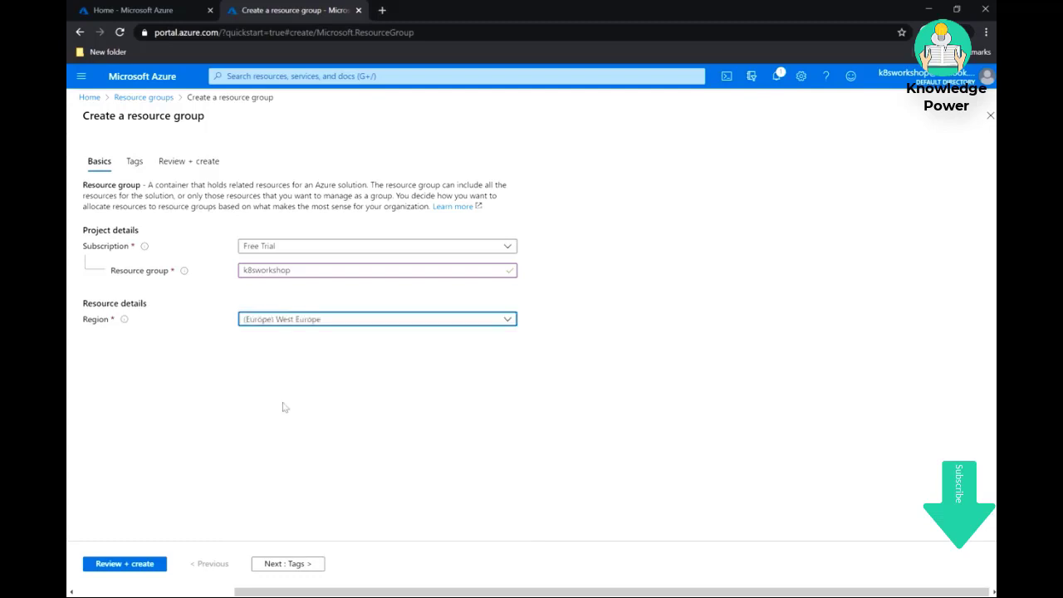
# Validate and create the k8sworkshop resource group, and open its overview
pyautogui.click(128, 564)
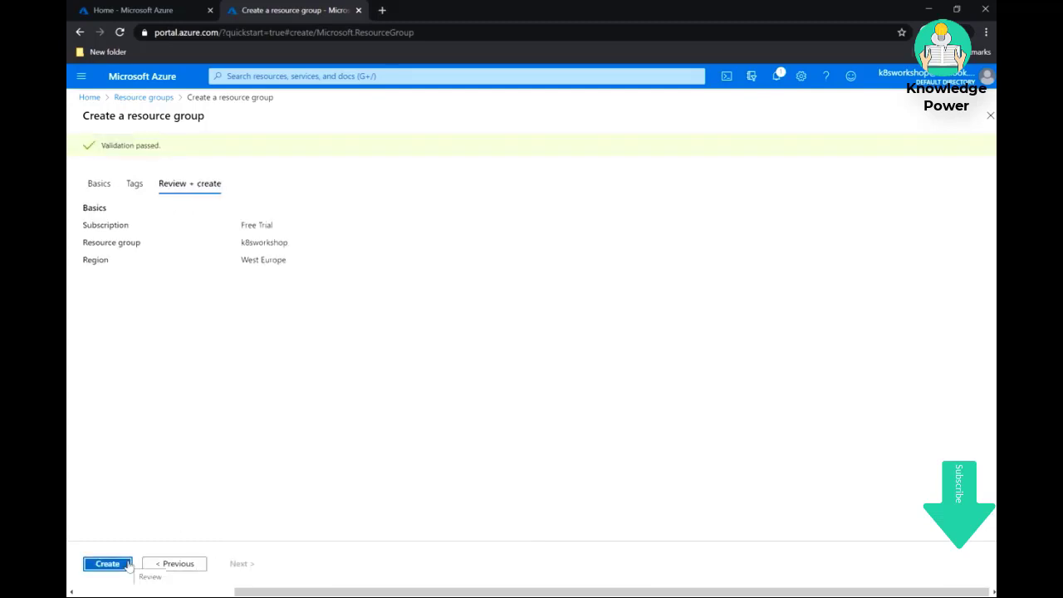
pyautogui.click(122, 564)
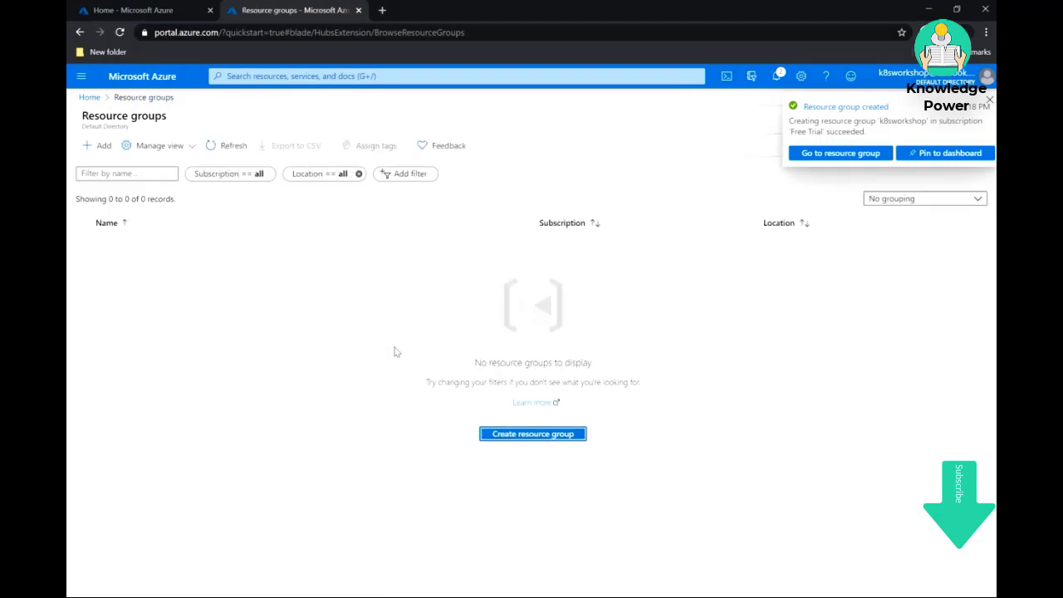
pyautogui.click(817, 156)
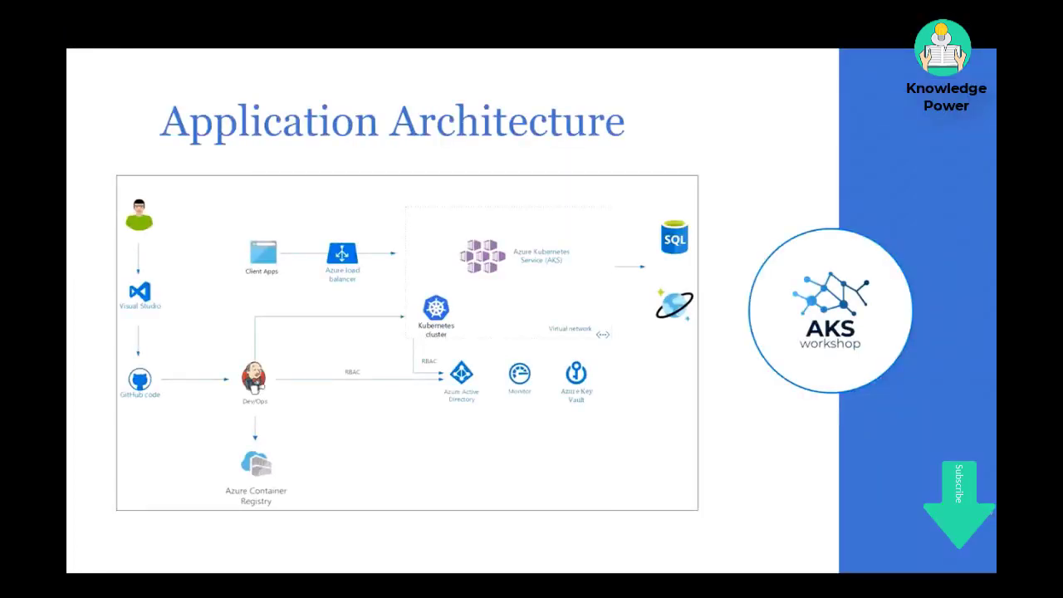
pyautogui.moveTo(294, 444)
pyautogui.mouseDown()
pyautogui.moveTo(274, 433)
pyautogui.moveTo(218, 530)
pyautogui.moveTo(322, 473)
pyautogui.moveTo(274, 435)
pyautogui.mouseUp()
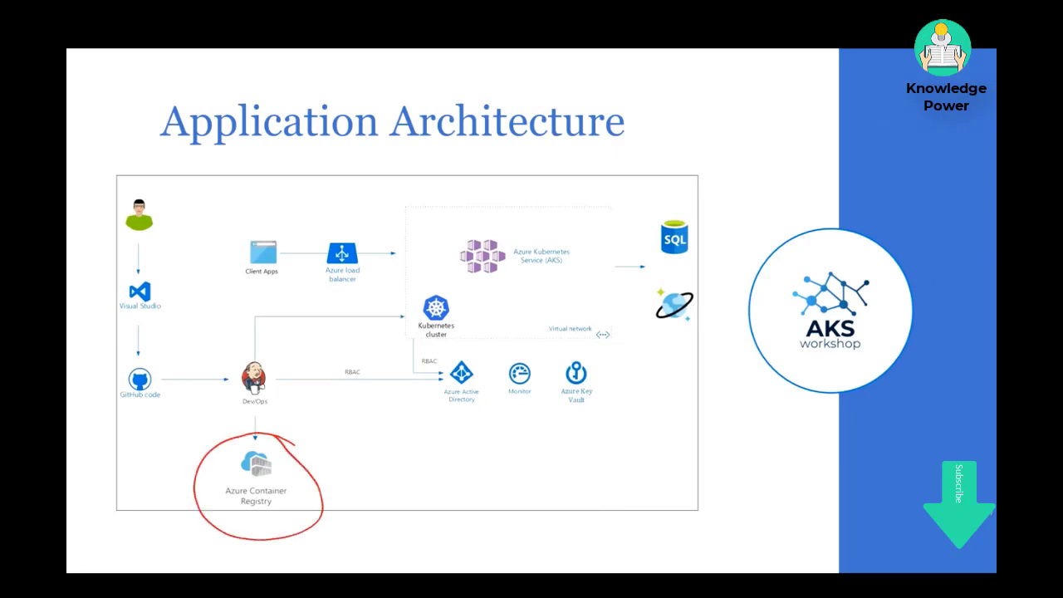
pyautogui.hotkey('alt', 'Tab')
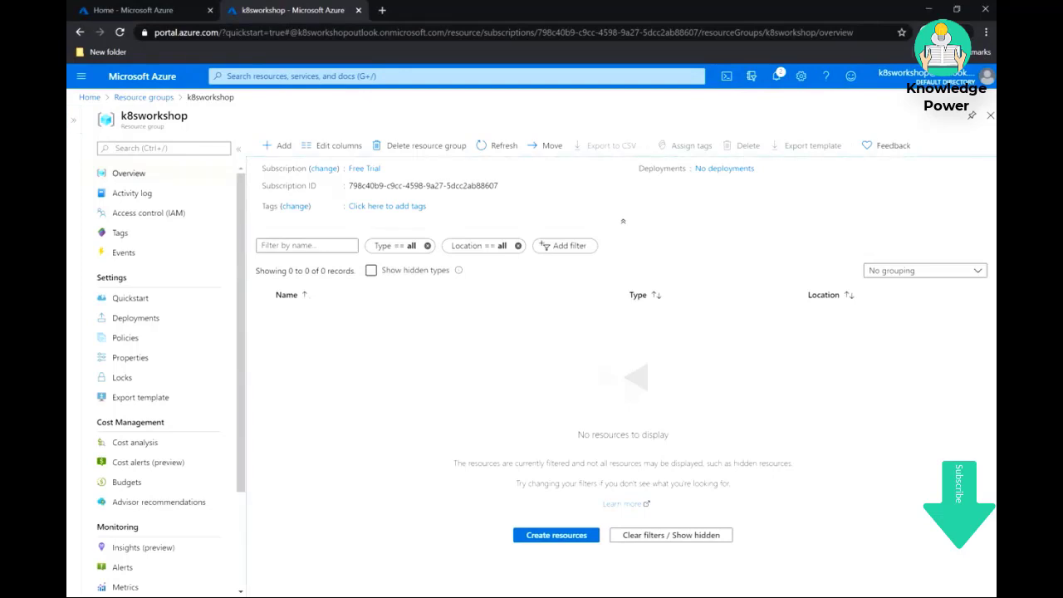
# Search the portal for container, open the Container registries service, and start creating a container registry
pyautogui.click(359, 76)
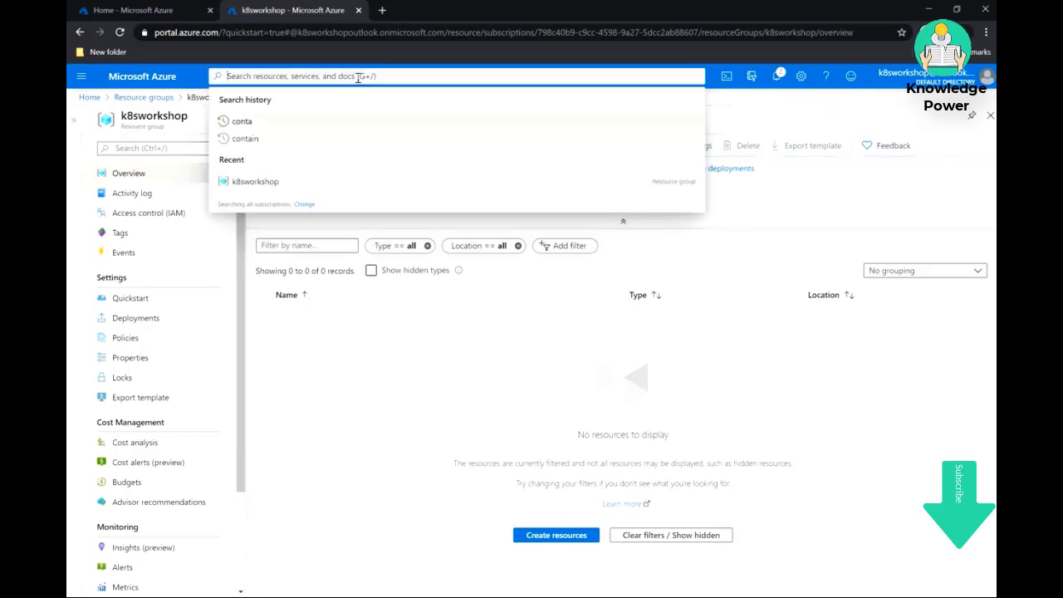
pyautogui.write('conati')
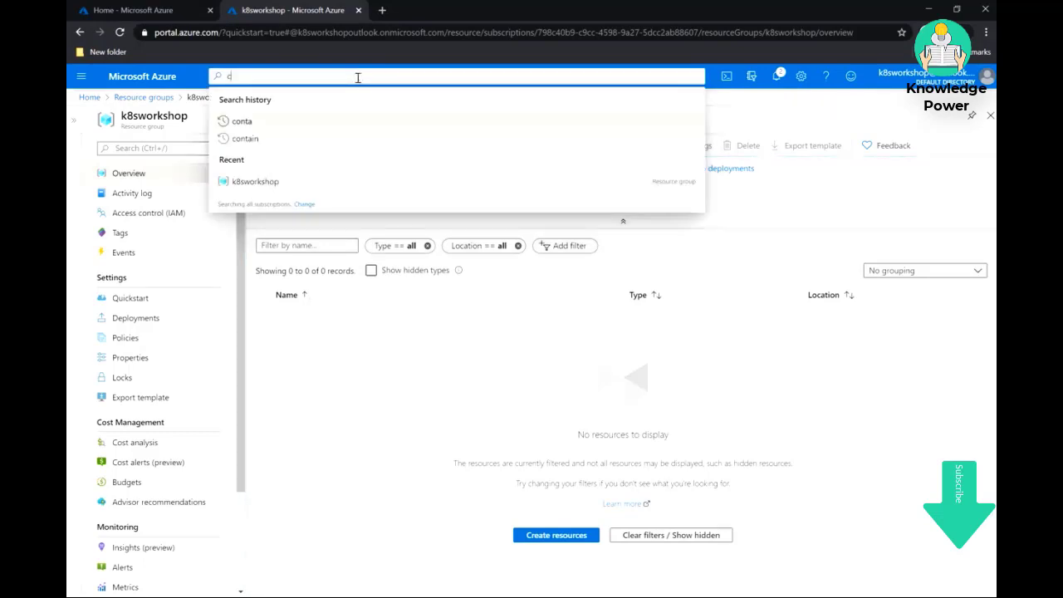
pyautogui.press('BackSpace')
pyautogui.press('BackSpace')
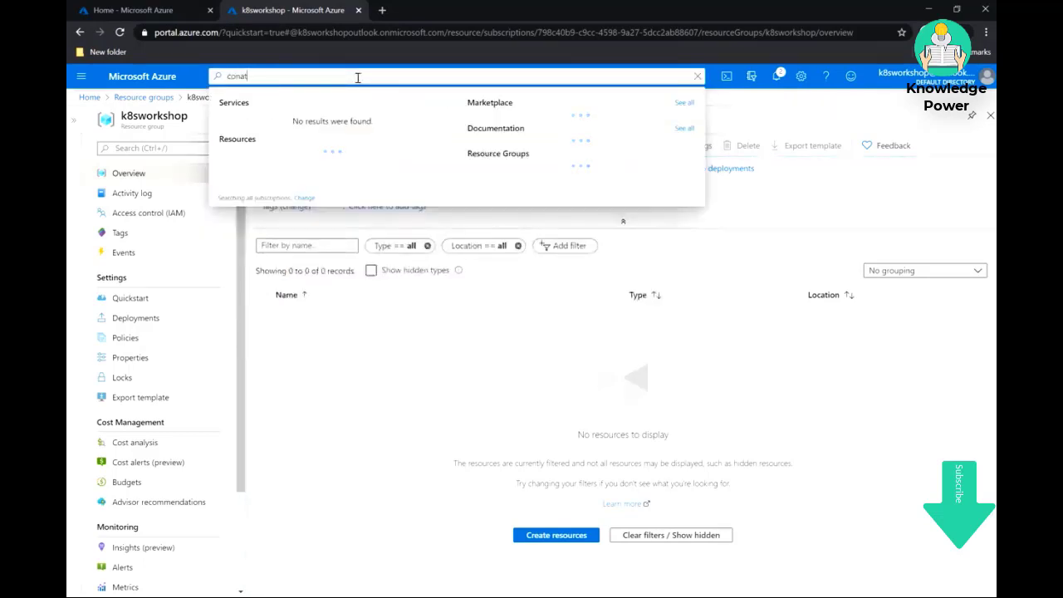
pyautogui.write('tainer')
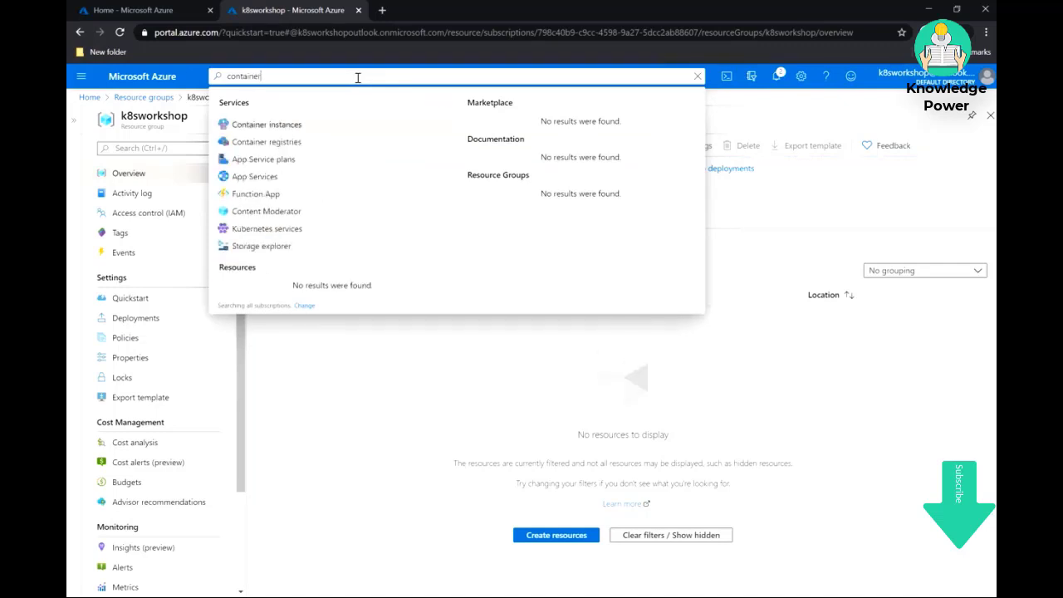
pyautogui.press('Down')
pyautogui.press('Return')
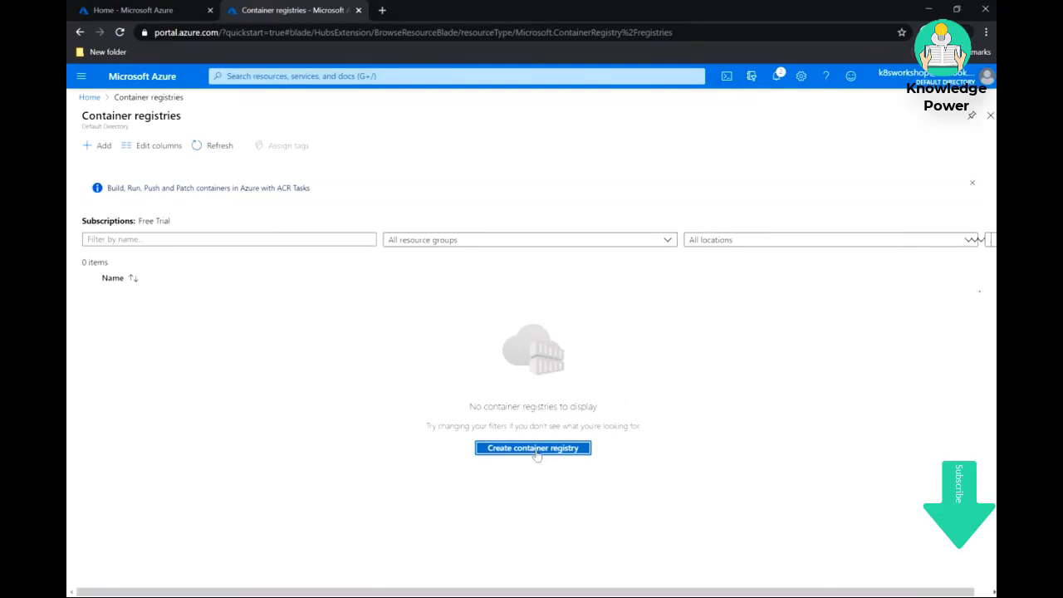
pyautogui.click(533, 448)
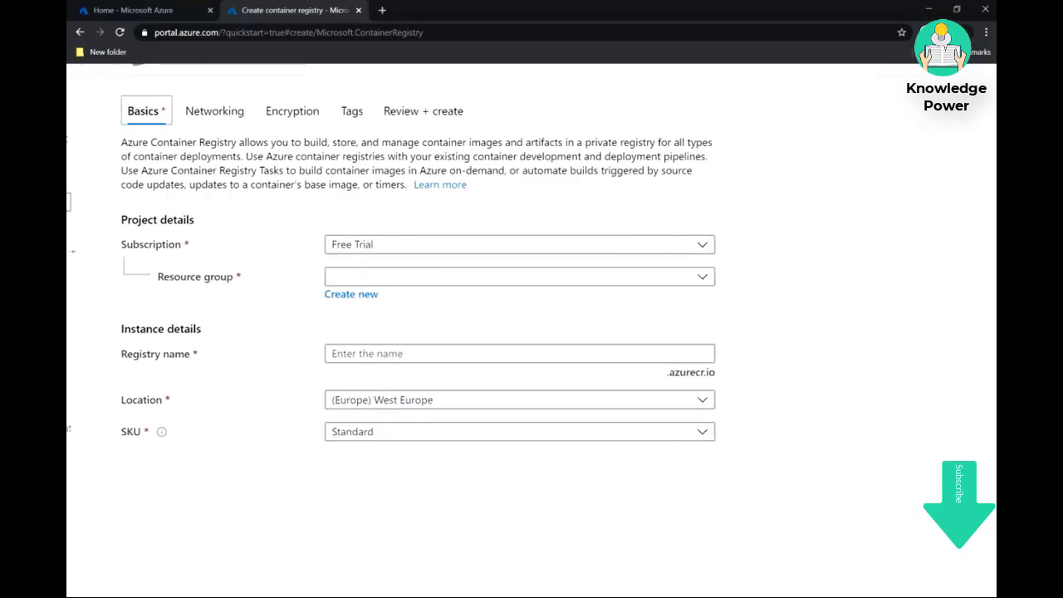
# Assign the registry to the k8sworkshop resource group and name it k8sworkshopdemo
pyautogui.click(519, 277)
pyautogui.click(362, 332)
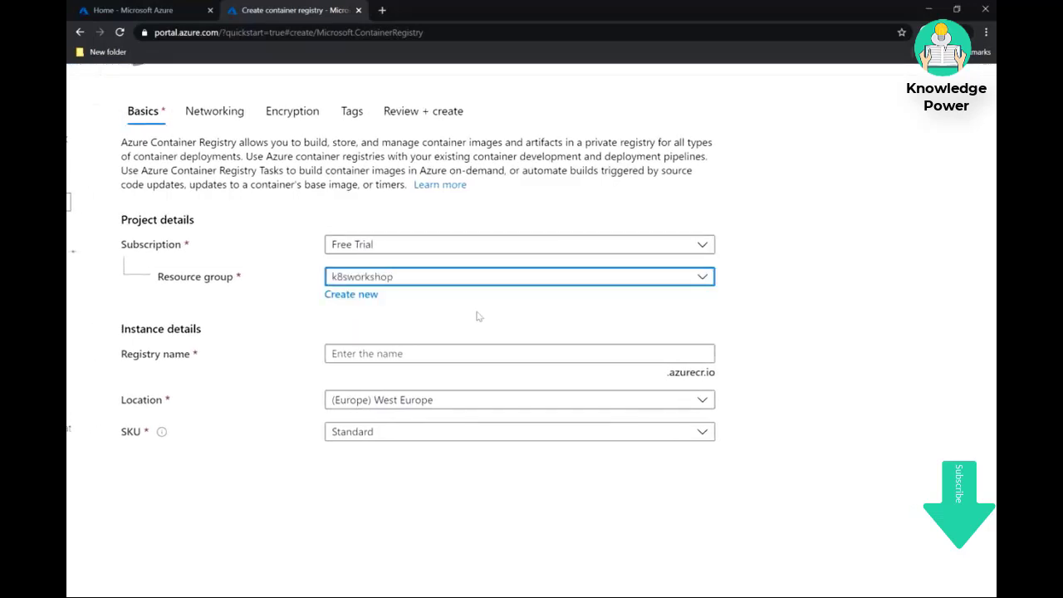
pyautogui.click(415, 353)
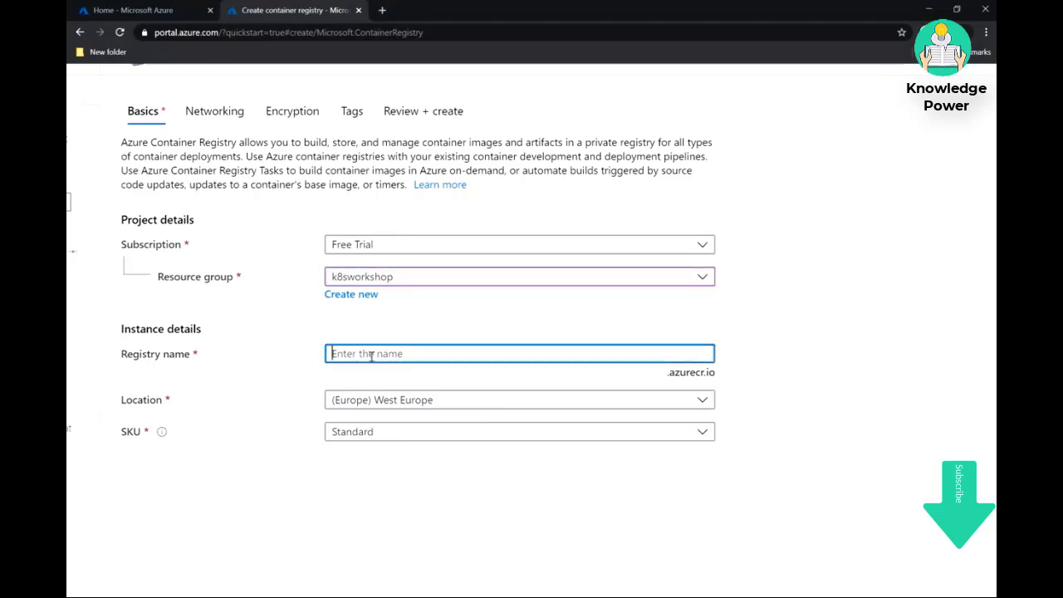
pyautogui.write('k8s')
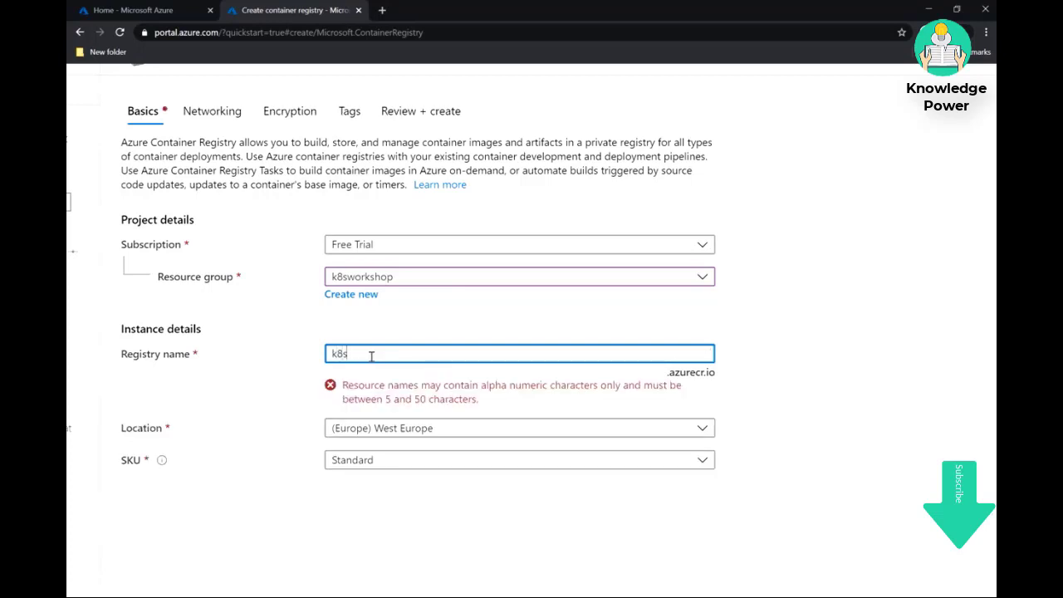
pyautogui.write('workshop')
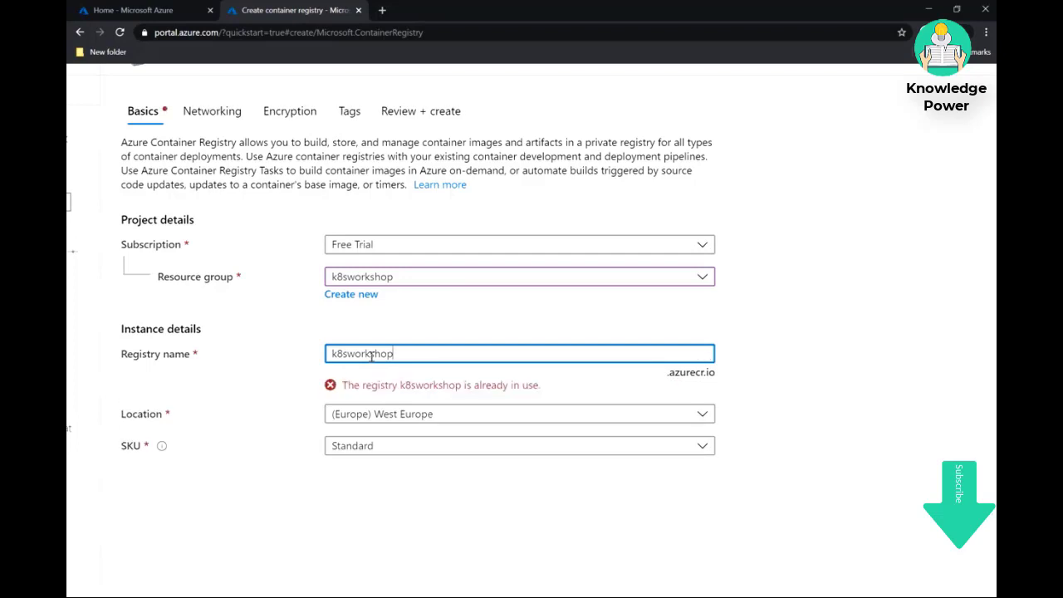
pyautogui.write('demo')
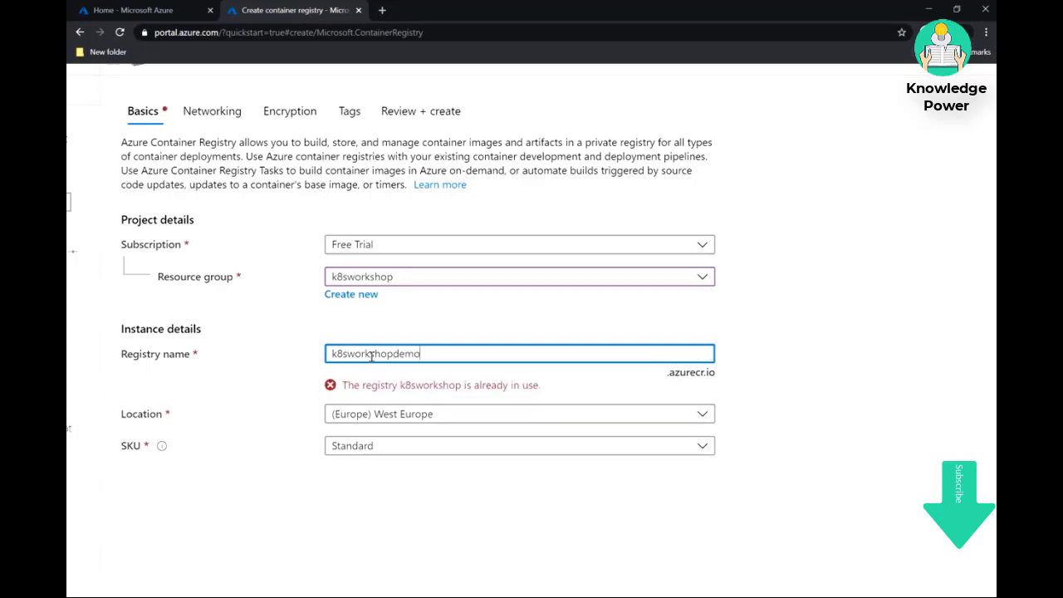
pyautogui.doubleClick(372, 355)
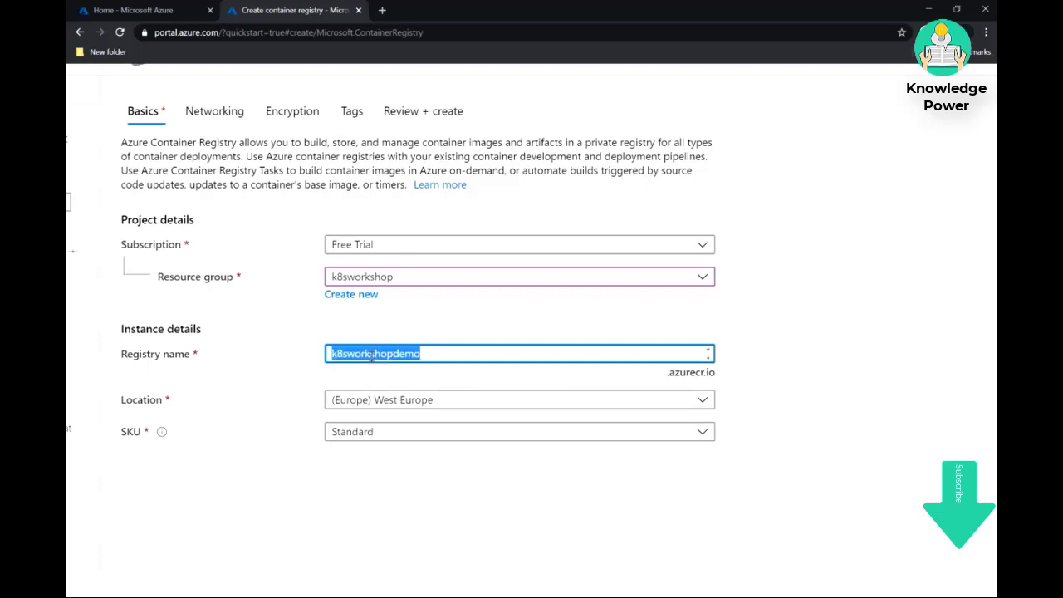
pyautogui.click(642, 320)
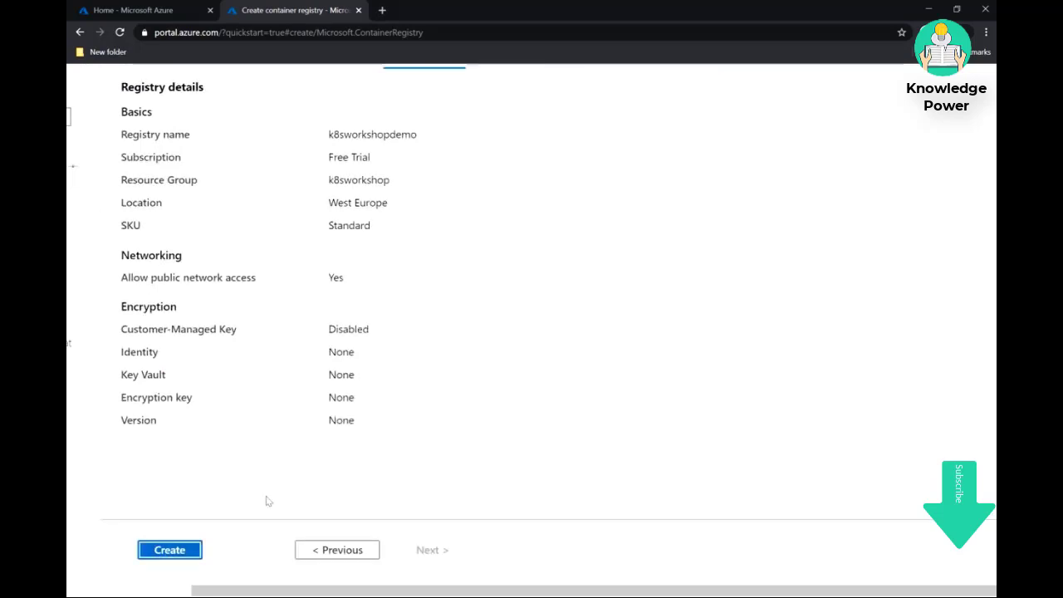
# Review and create the k8sworkshopdemo registry, and check the login server address in its overview
pyautogui.scroll(-3, 284, 492)
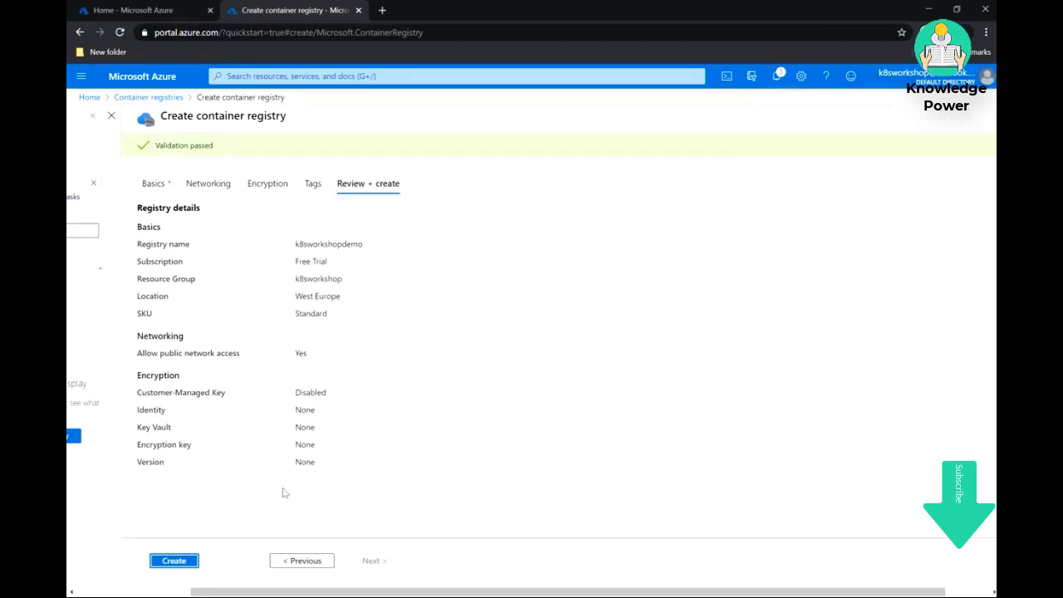
pyautogui.click(163, 564)
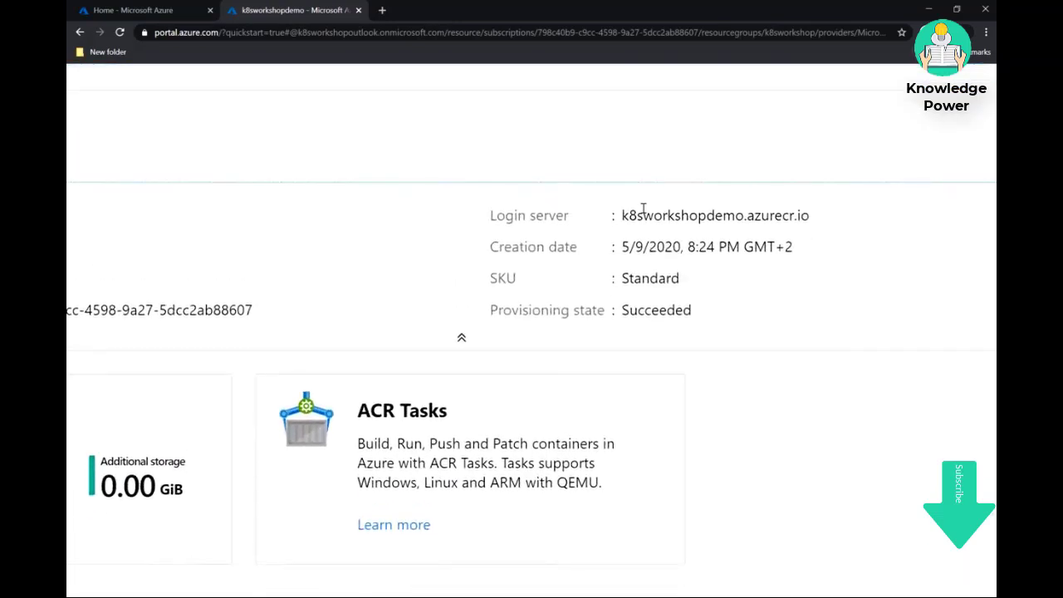
pyautogui.moveTo(622, 215); pyautogui.dragTo(810, 216)
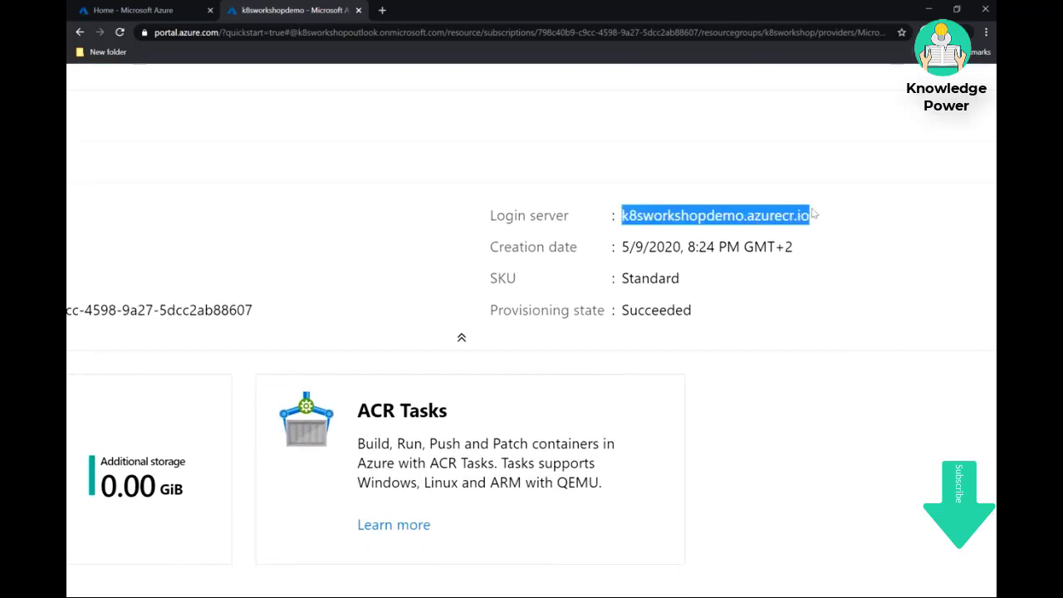
pyautogui.click(729, 216)
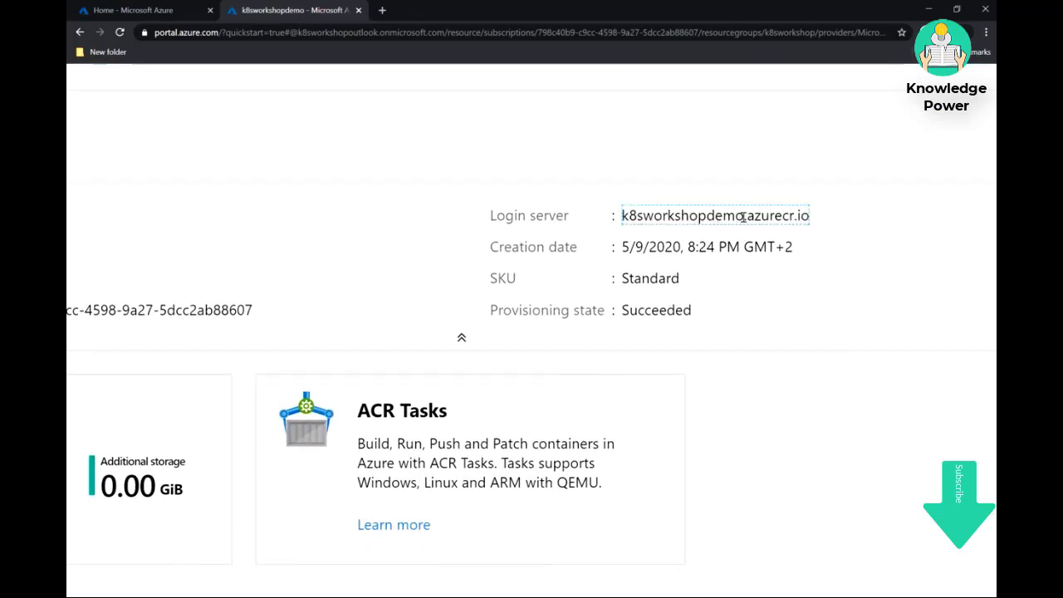
pyautogui.moveTo(744, 216); pyautogui.dragTo(620, 216)
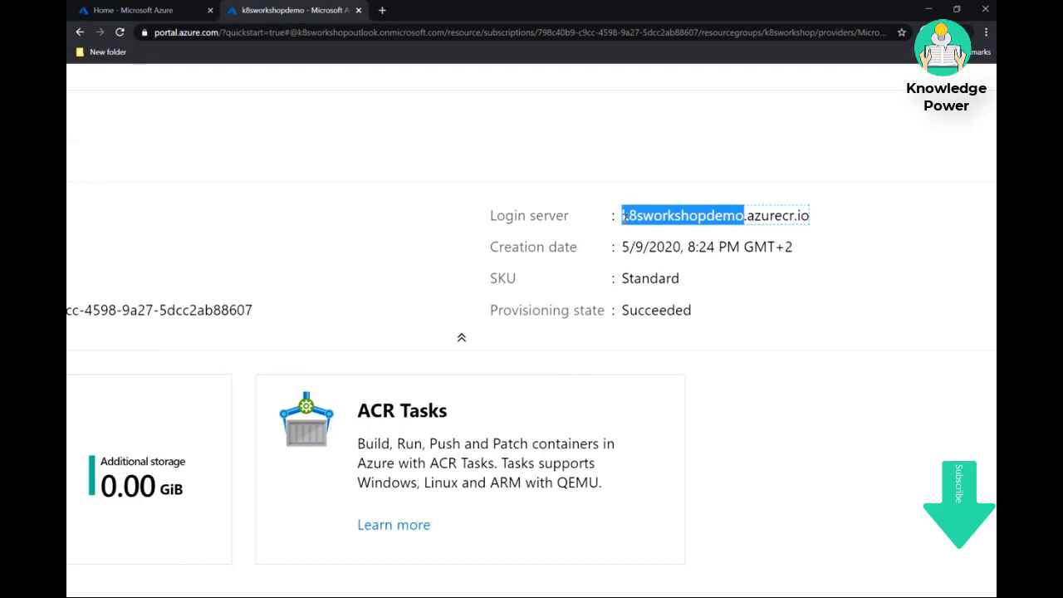
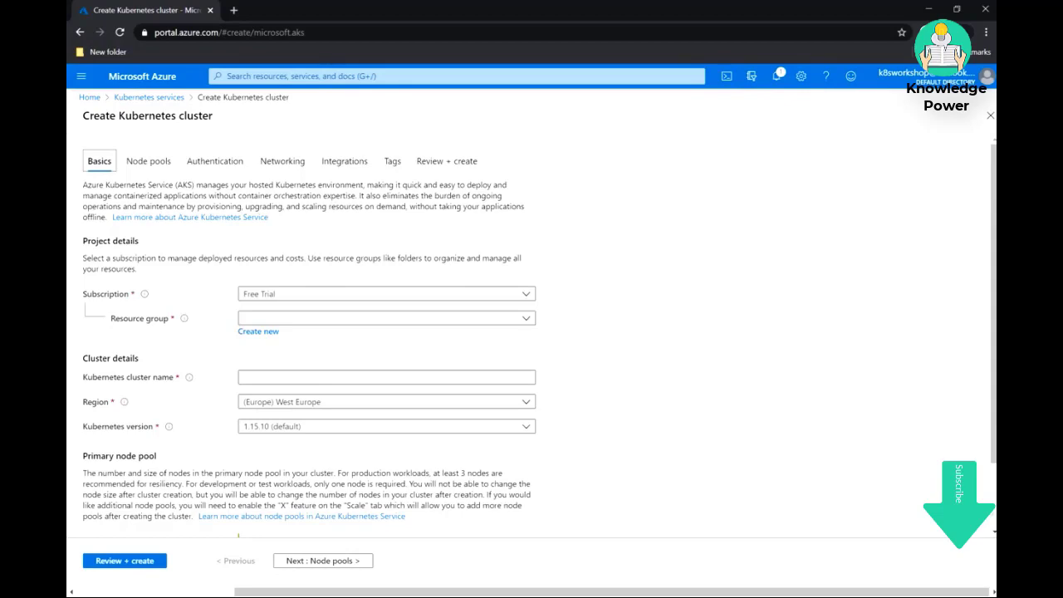
# Assign the new Kubernetes cluster to the k8sworkshop resource group and name it k8sworkshopaks
pyautogui.scroll(-2, 532, 332)
pyautogui.scroll(5, 237, 213)
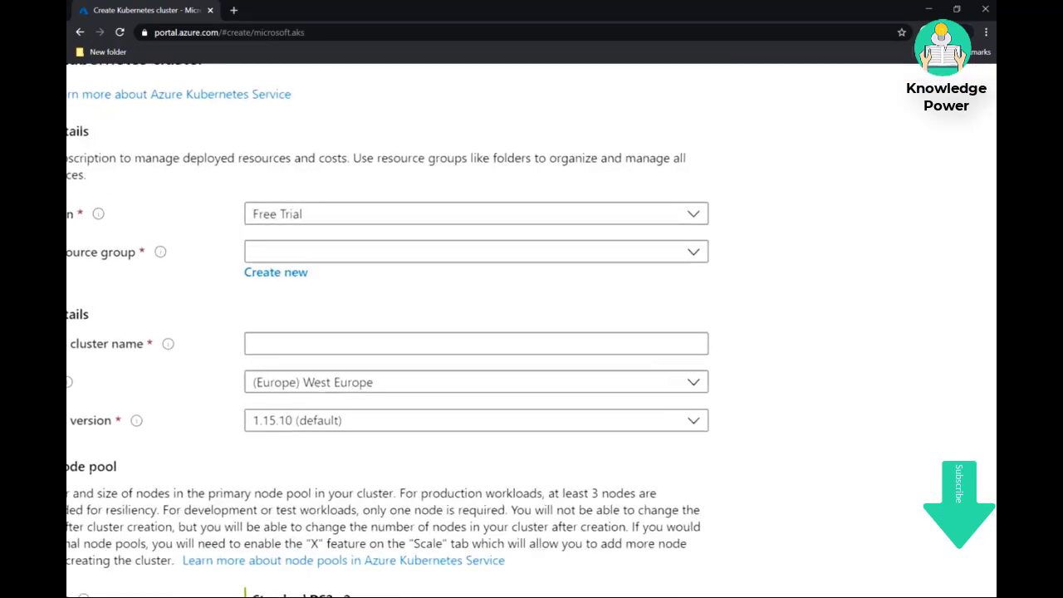
pyautogui.hscroll(-1, 237, 213)
pyautogui.hscroll(-1, 238, 213)
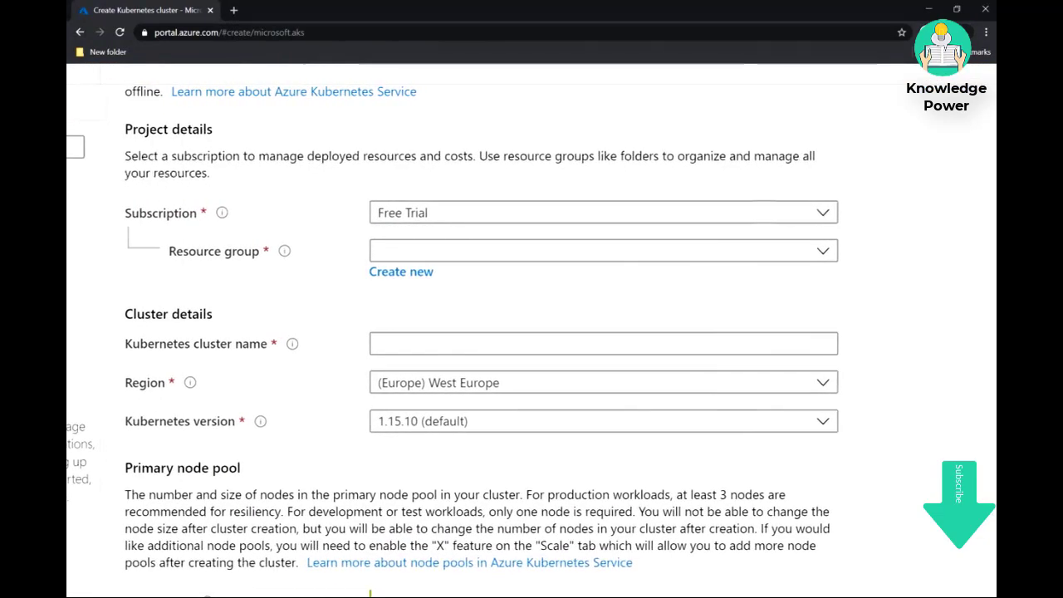
pyautogui.click(601, 250)
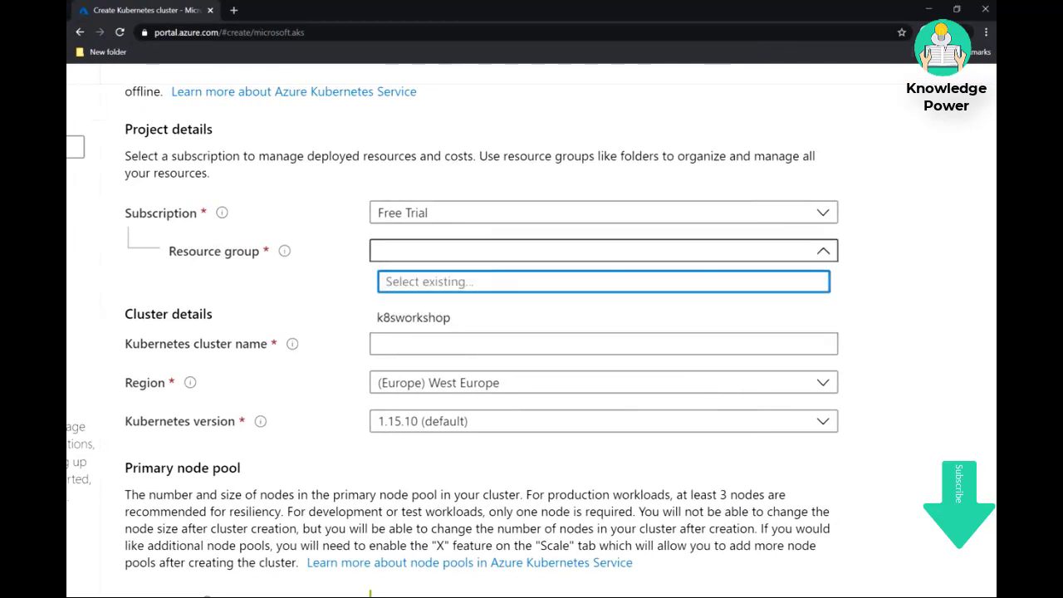
pyautogui.click(413, 318)
pyautogui.click(431, 344)
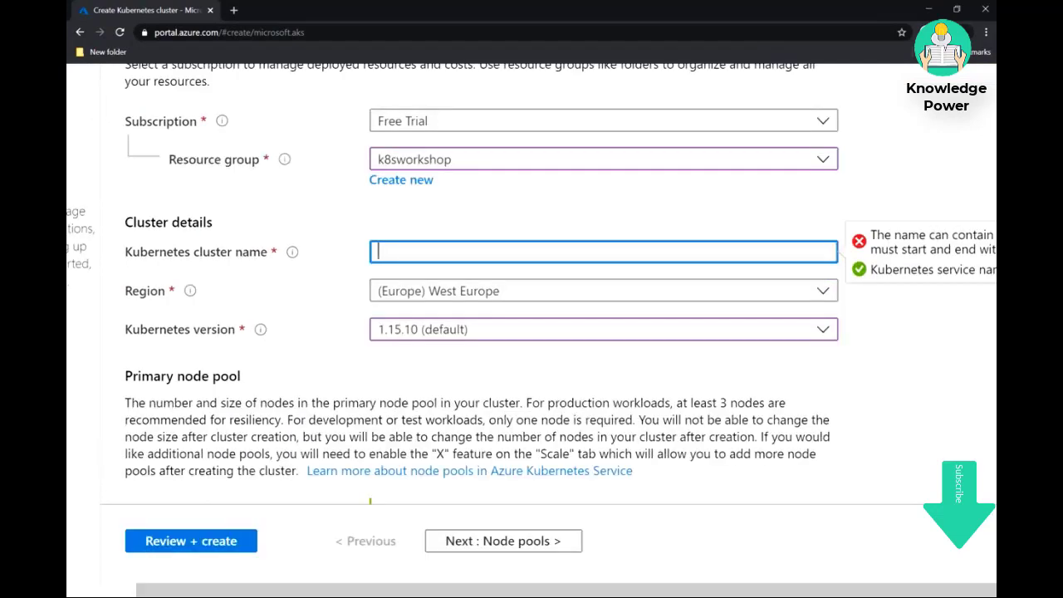
pyautogui.write('k8sworkshopaks')
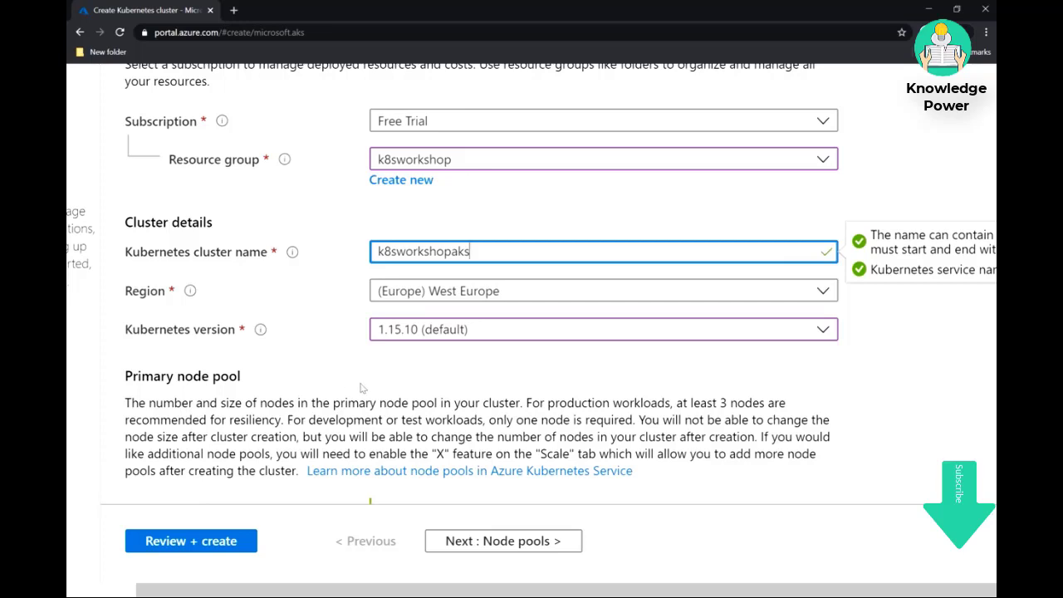
# Check the Kubernetes version setting and try a node count of 100 for the primary node pool
pyautogui.click(422, 329)
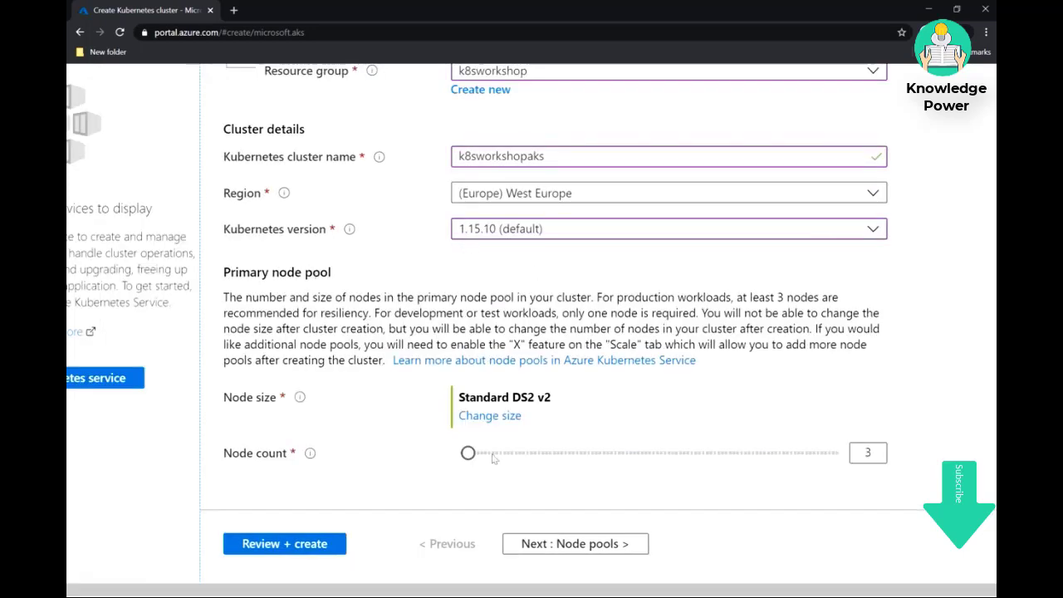
pyautogui.moveTo(466, 456); pyautogui.dragTo(847, 461)
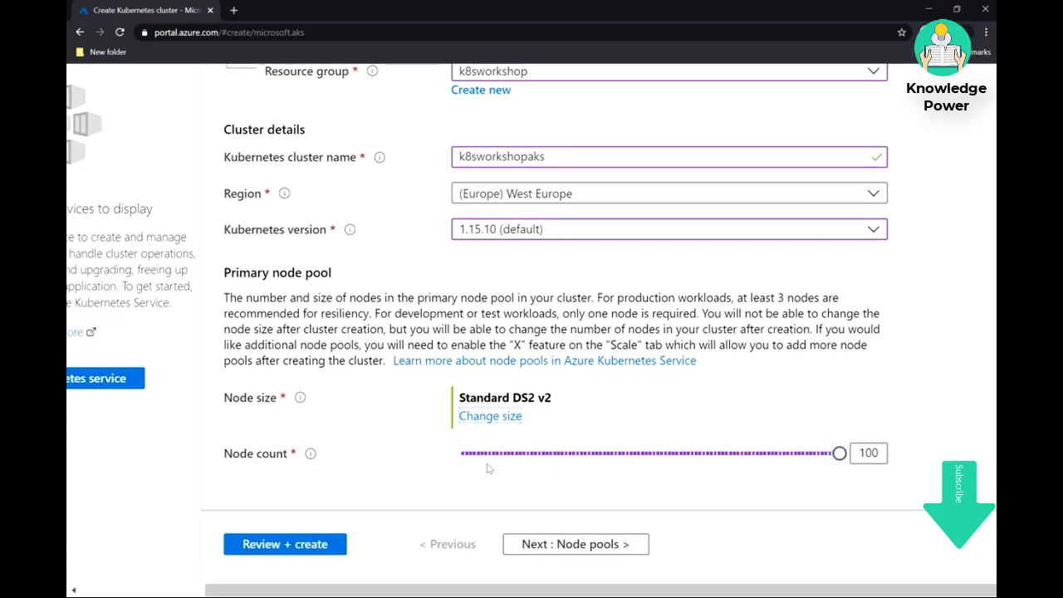
# Browse the available VM sizes and choose DS2_v2 as the primary node pool's node size
pyautogui.click(491, 417)
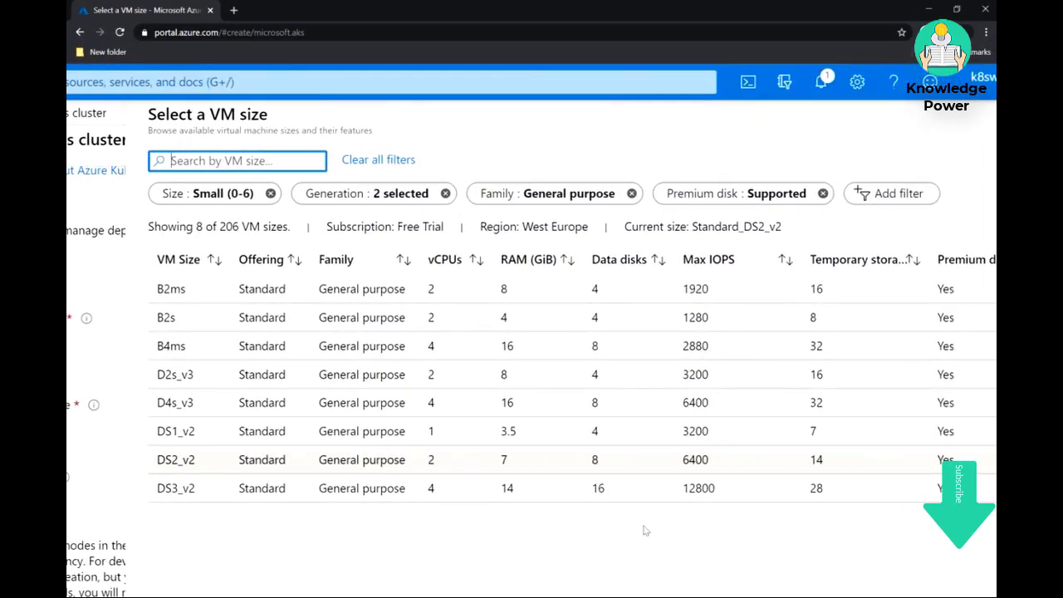
pyautogui.hscroll(1, 644, 529)
pyautogui.hscroll(-1, 644, 530)
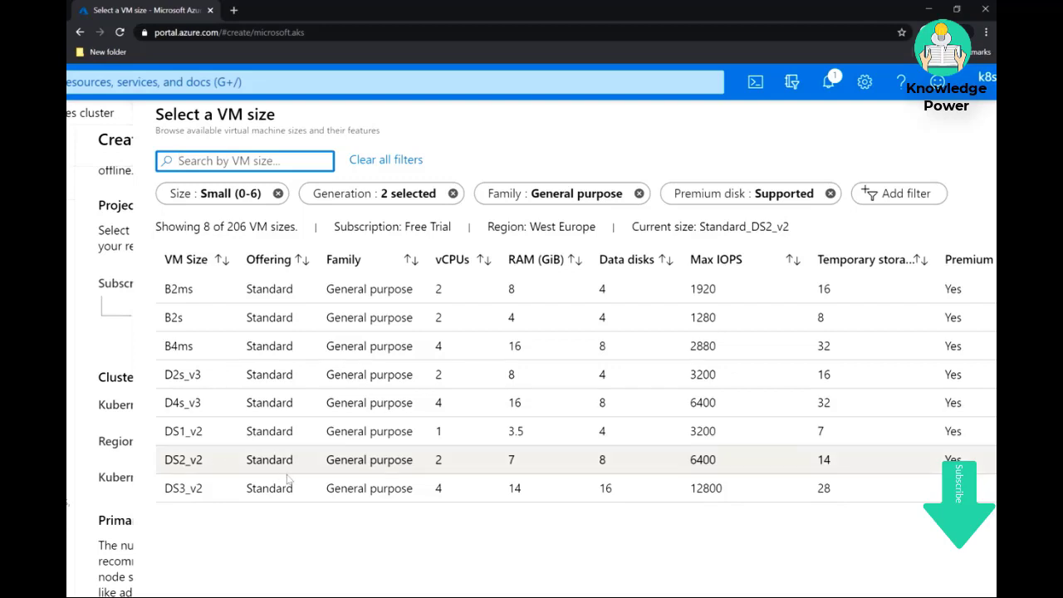
pyautogui.click(200, 464)
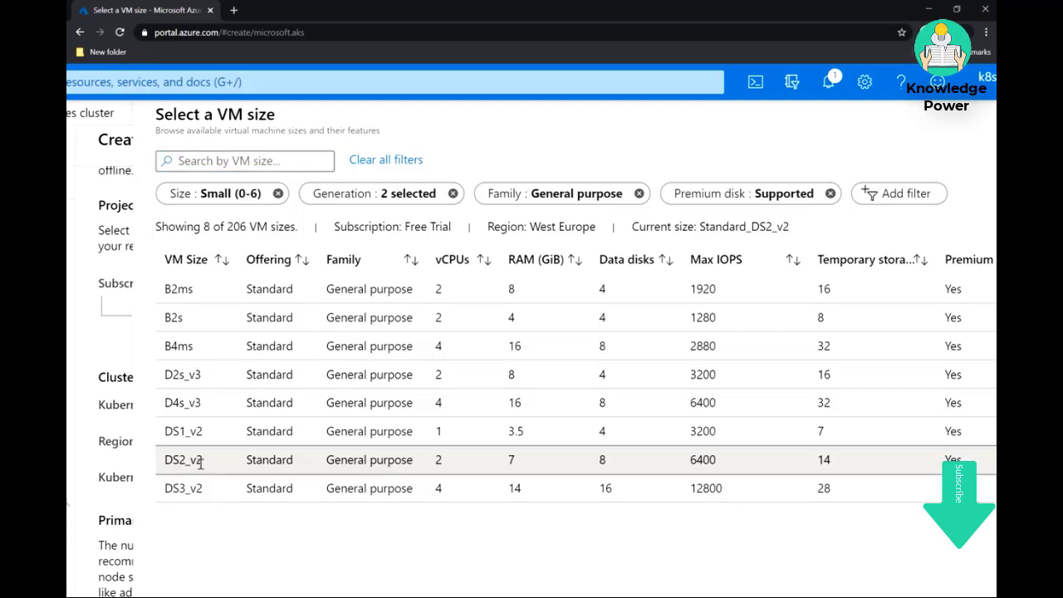
pyautogui.scroll(-3, 200, 465)
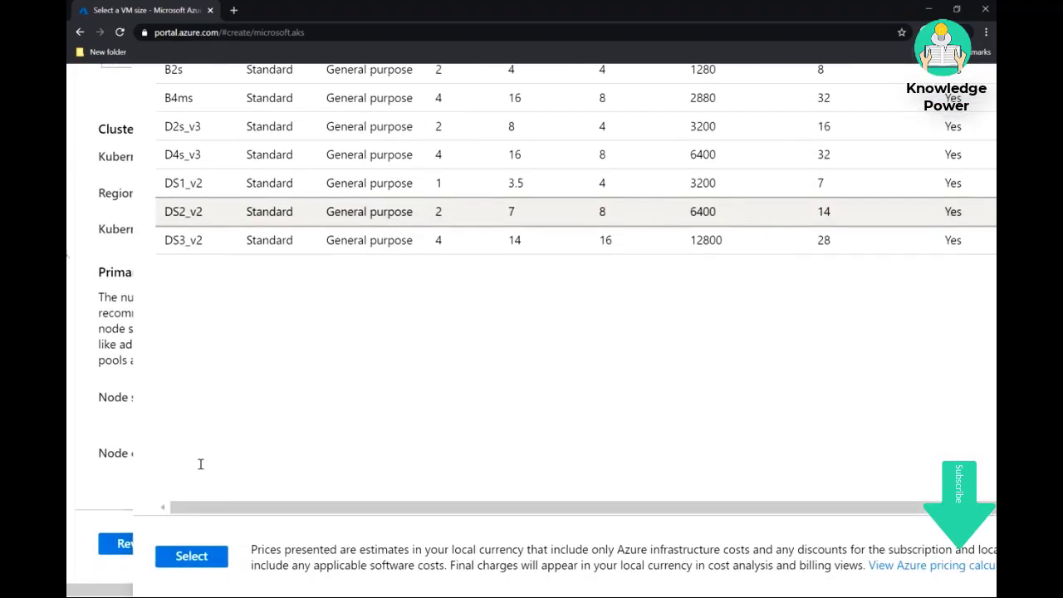
pyautogui.press('Return')
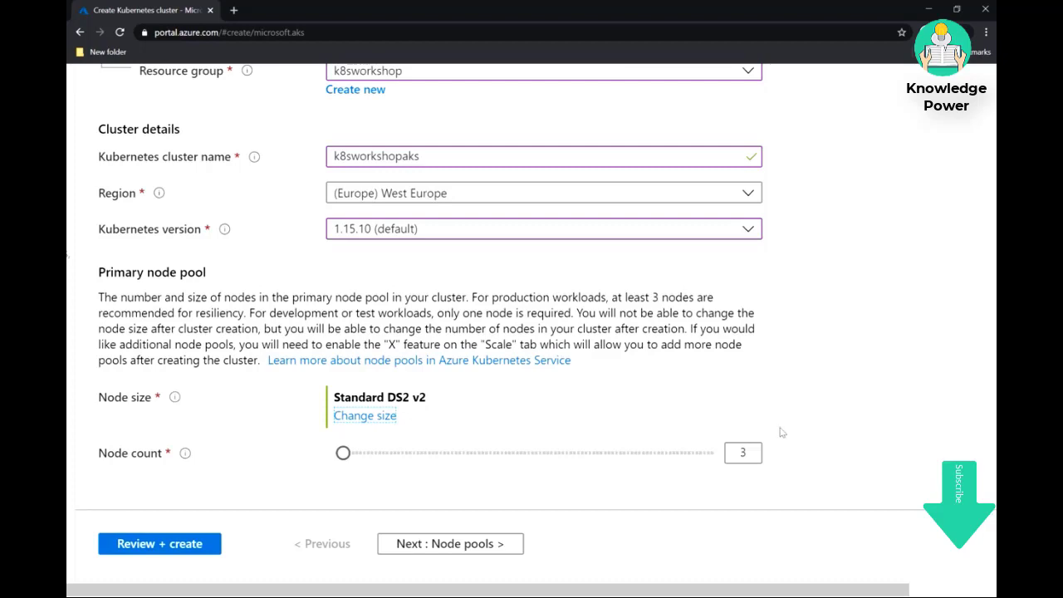
# Keep the node count at 3 and continue to the node pool settings, reviewing the virtual nodes and VM scale sets options
pyautogui.click(754, 450)
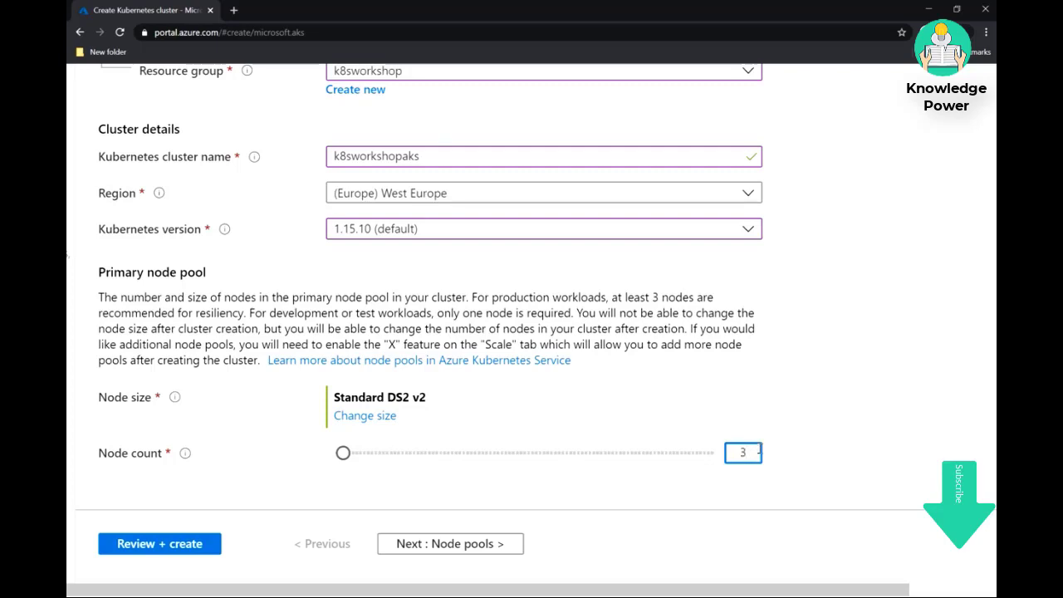
pyautogui.click(433, 550)
pyautogui.scroll(-2, 433, 554)
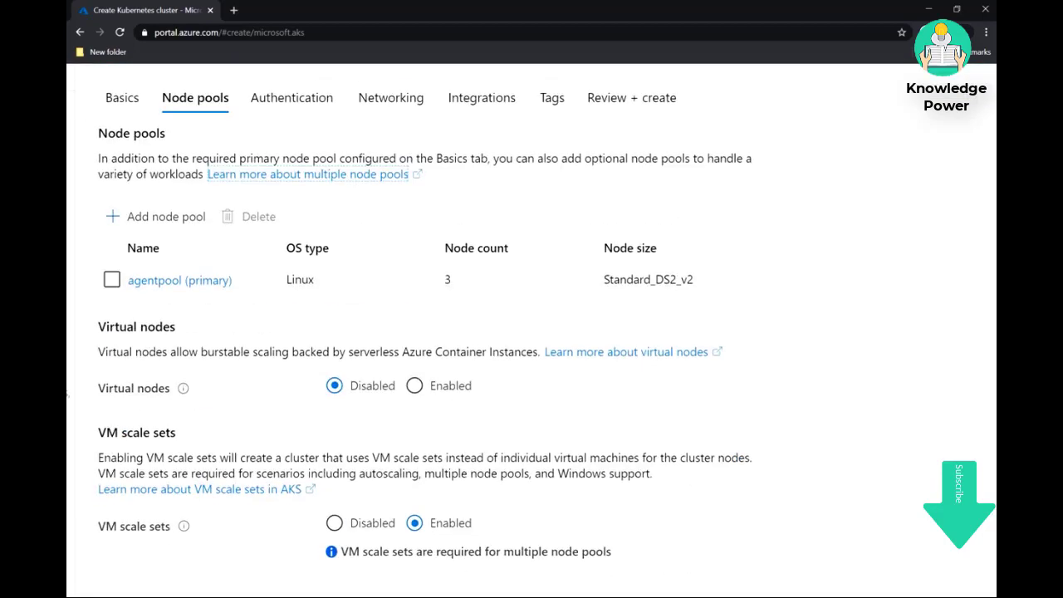
pyautogui.scroll(-1, 425, 340)
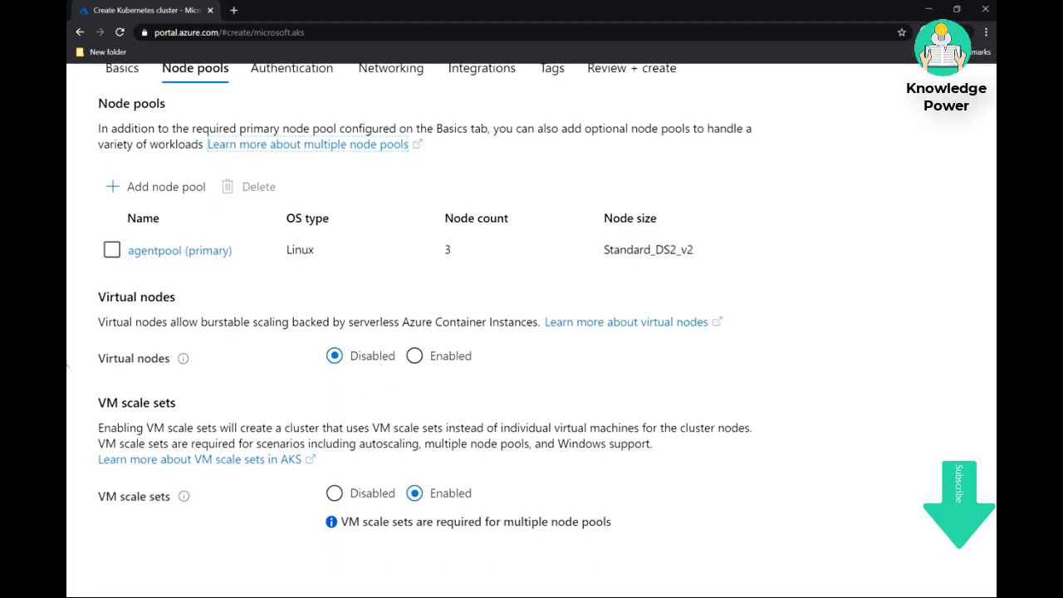
pyautogui.scroll(-1, 425, 332)
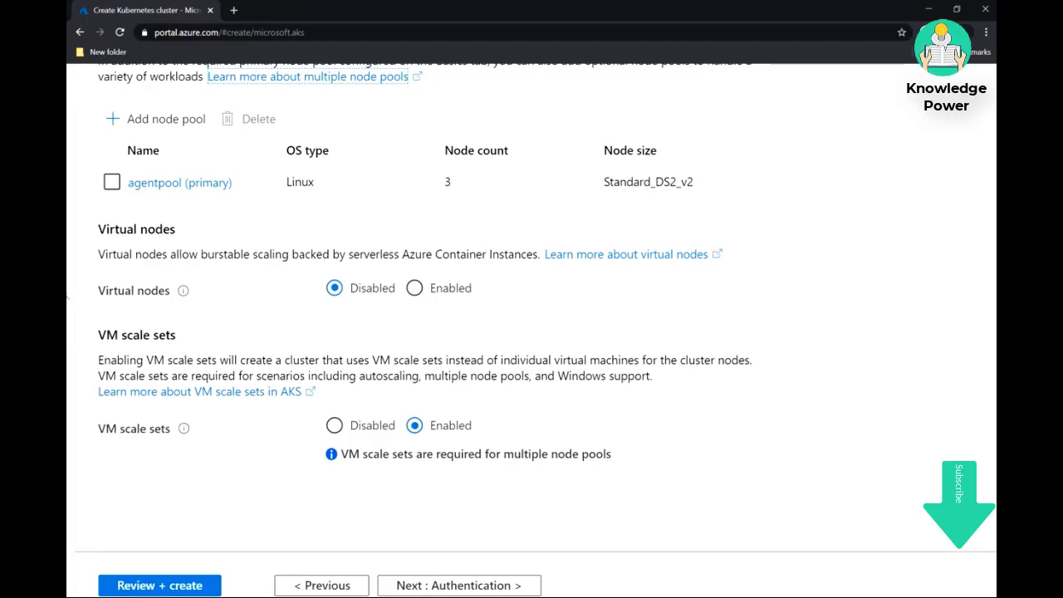
# Read the VM scale sets description, highlighting its wording on Windows support, node pools, individual virtual machines and VM scale sets
pyautogui.scroll(-1, 532, 330)
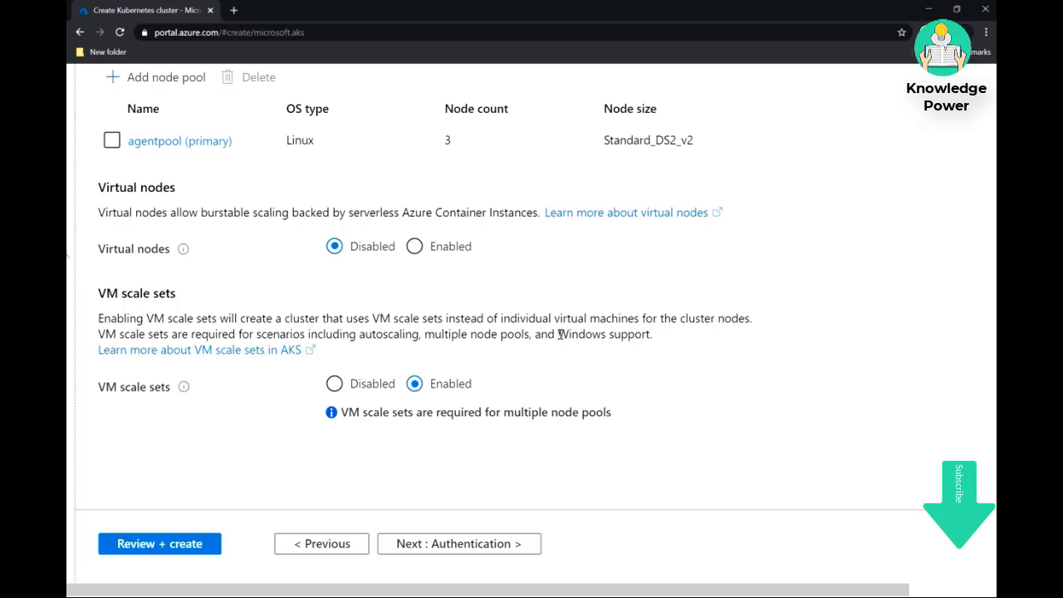
pyautogui.moveTo(548, 335); pyautogui.dragTo(664, 337)
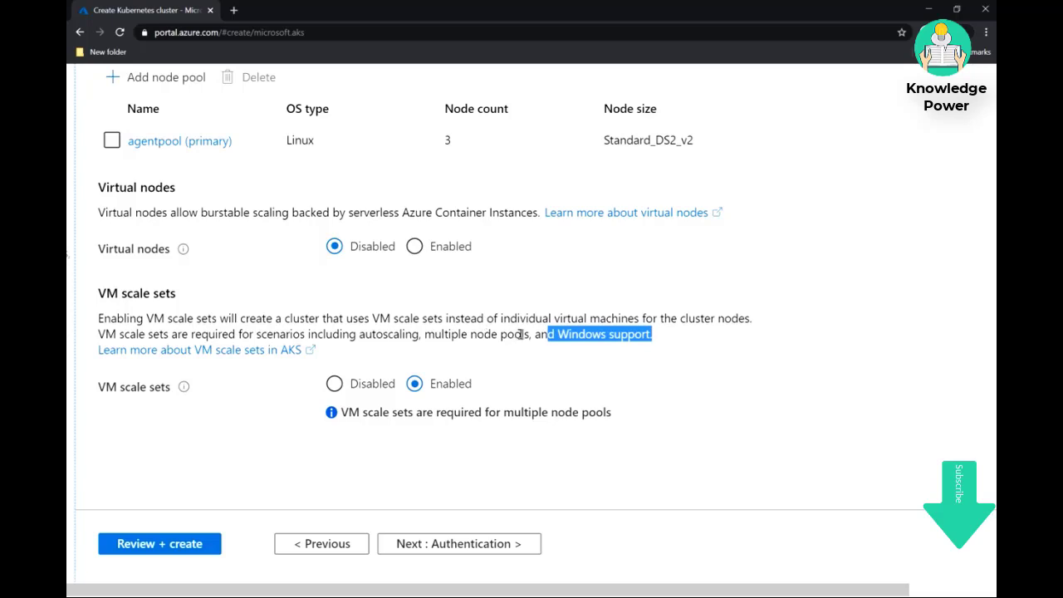
pyautogui.doubleClick(482, 334)
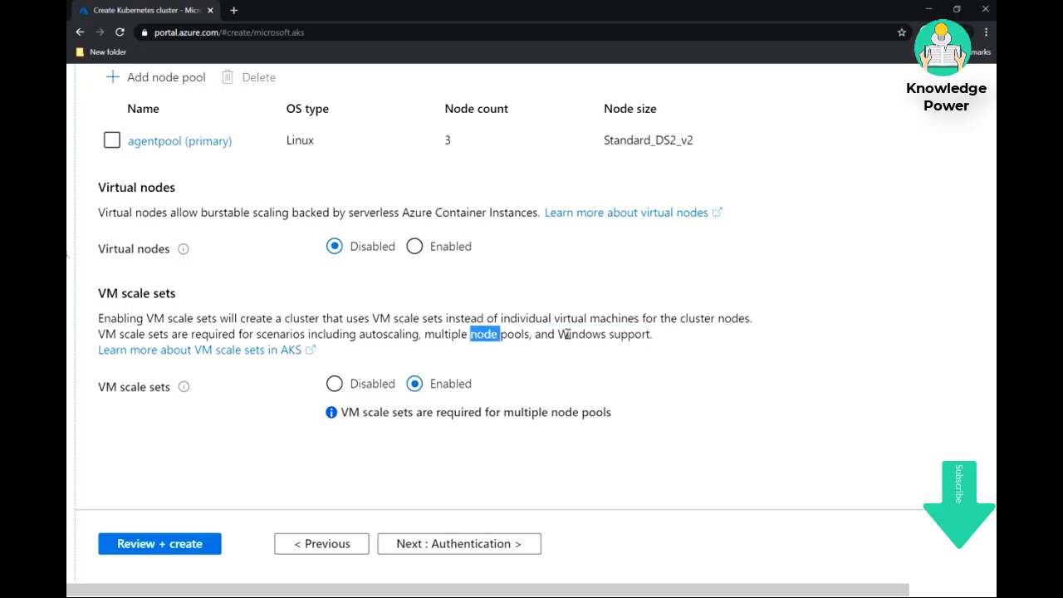
pyautogui.click(569, 334)
pyautogui.moveTo(501, 318); pyautogui.dragTo(637, 317)
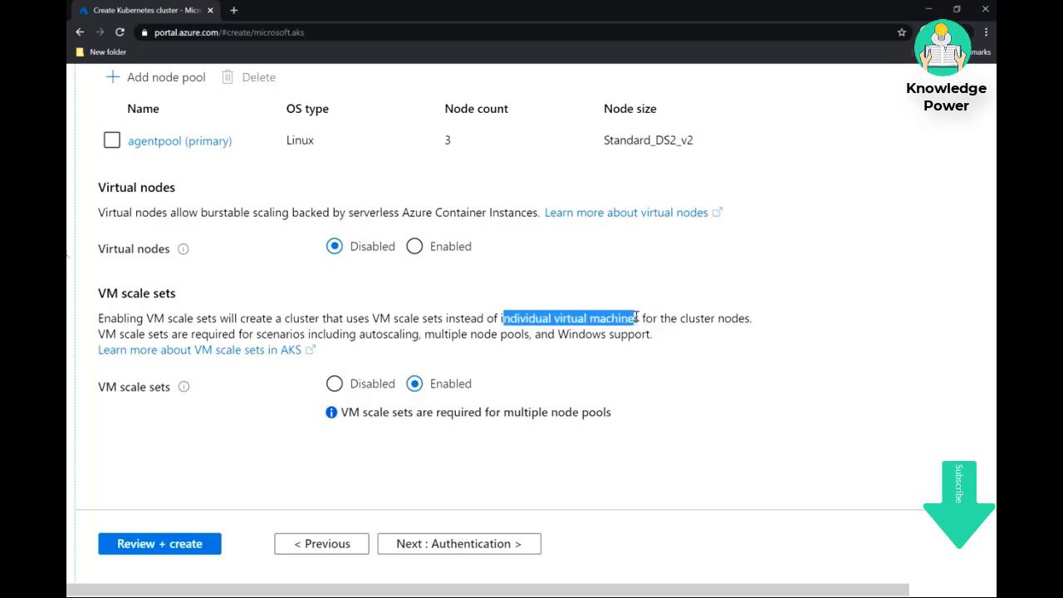
pyautogui.moveTo(371, 318); pyautogui.dragTo(448, 318)
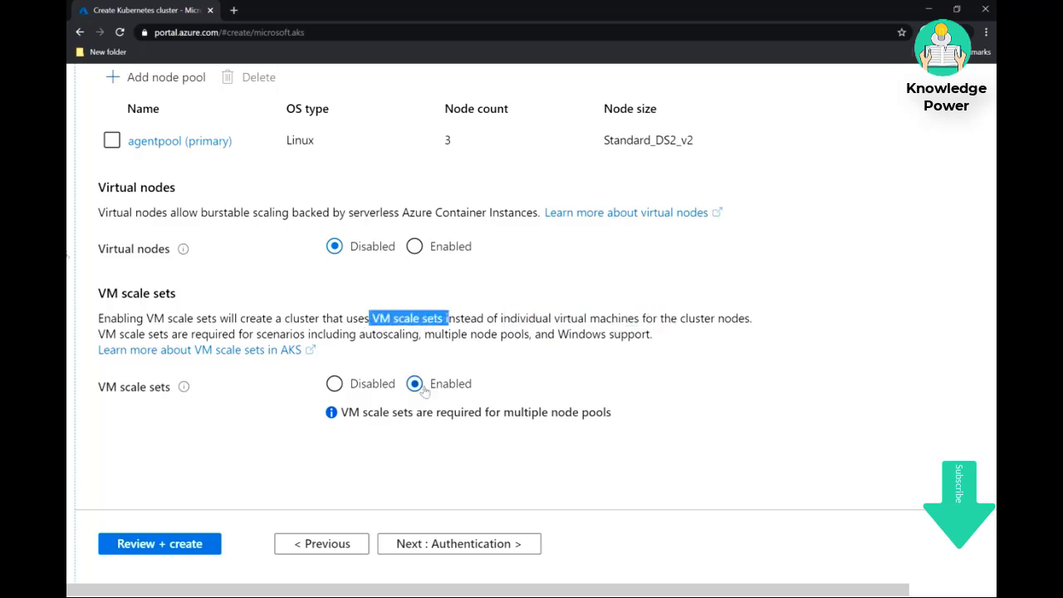
# Continue to the cluster's authentication settings and review the authentication method and RBAC options
pyautogui.click(418, 545)
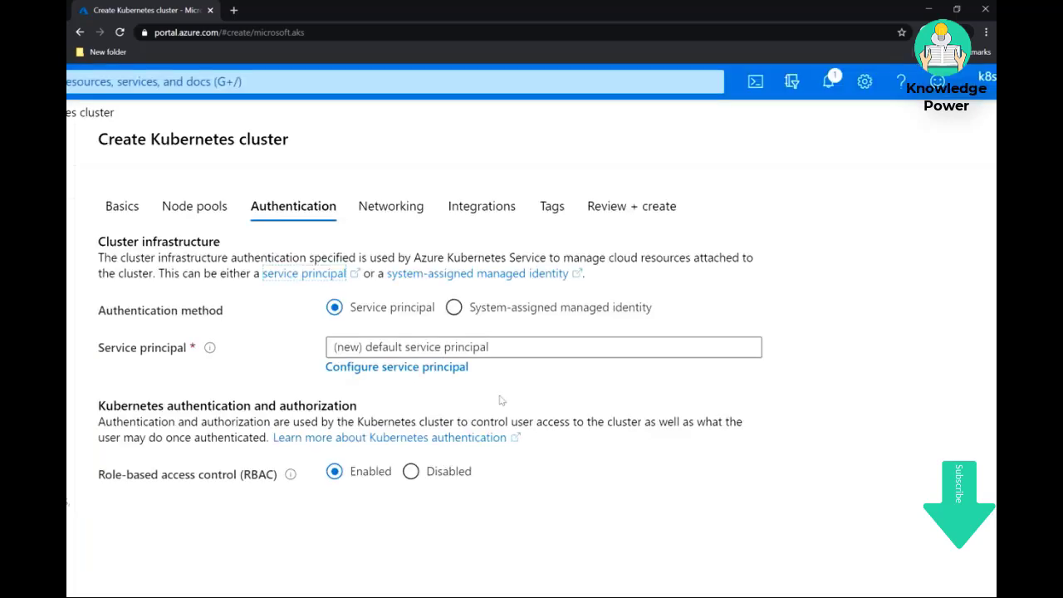
pyautogui.scroll(-3, 501, 401)
pyautogui.scroll(3, 501, 400)
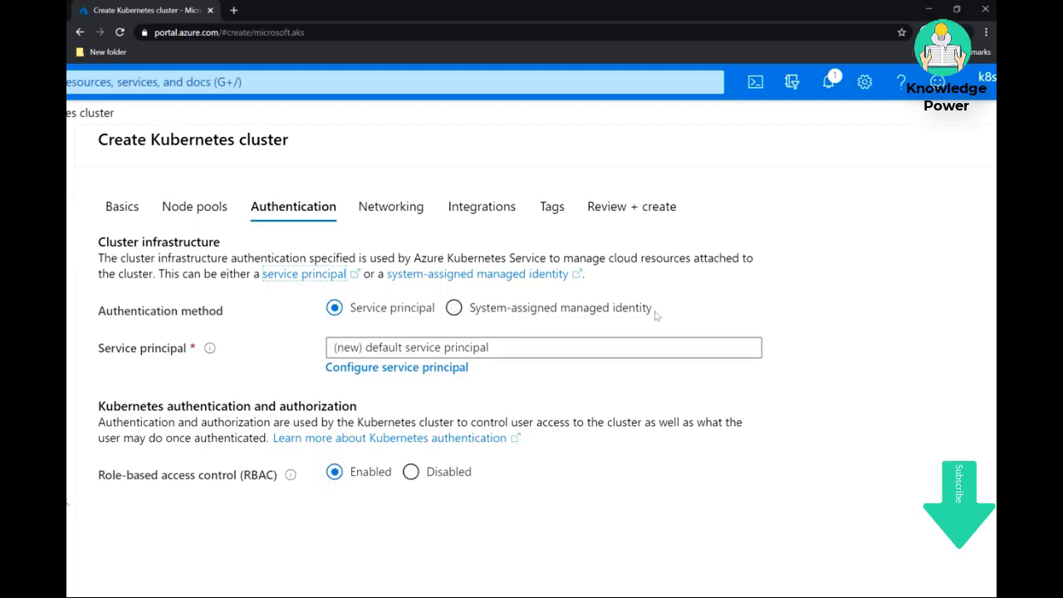
# Check the cluster's container registry integration and highlight the note about the required authentication method
pyautogui.click(461, 208)
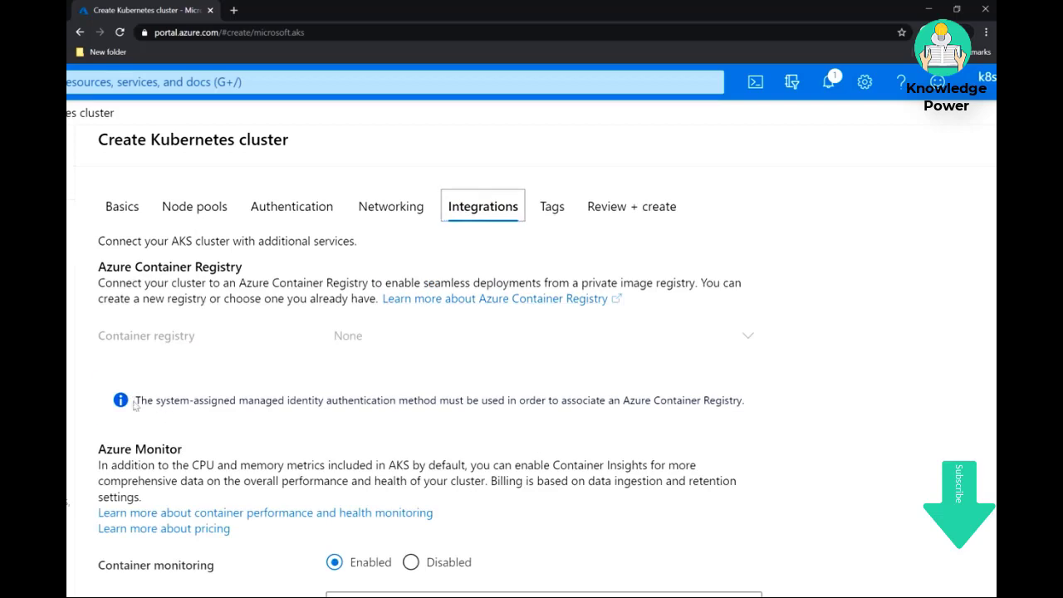
pyautogui.moveTo(134, 401); pyautogui.dragTo(591, 399)
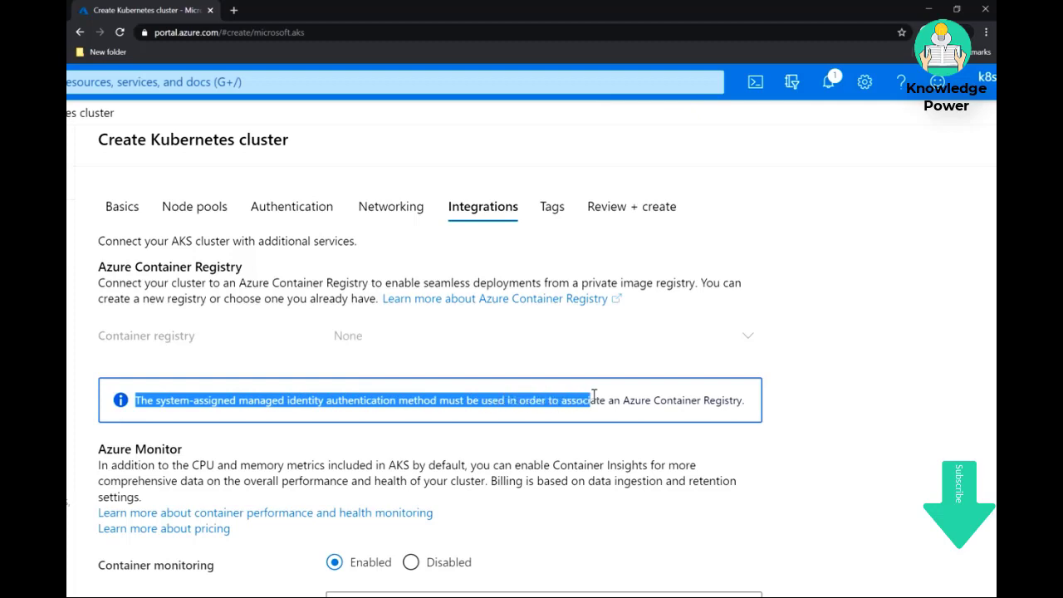
pyautogui.tripleClick(665, 403)
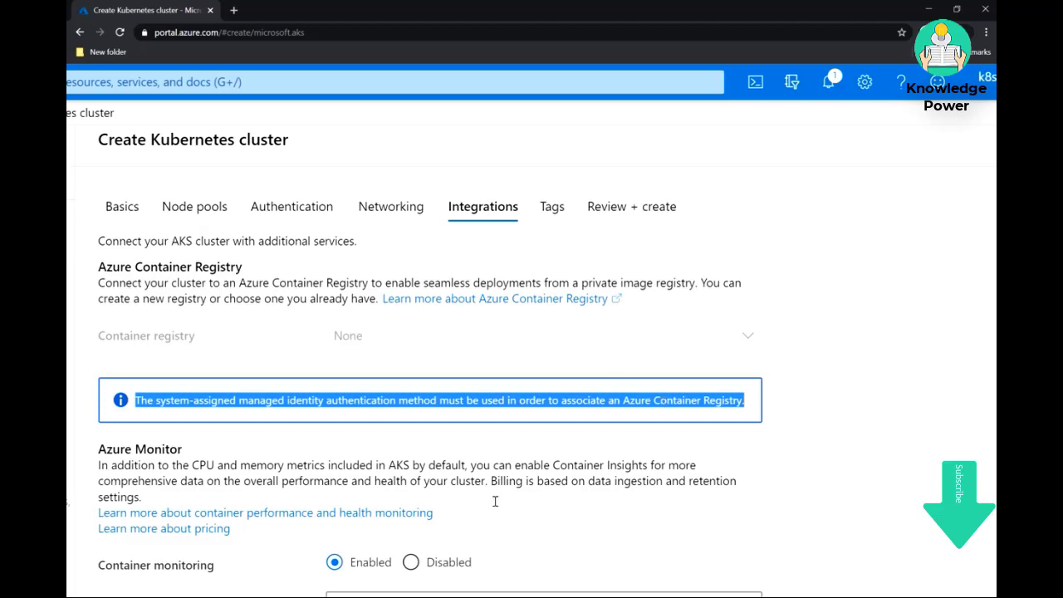
# Change the cluster's authentication method to System-assigned managed identity and move on to the networking settings after checking the registry integration
pyautogui.click(299, 214)
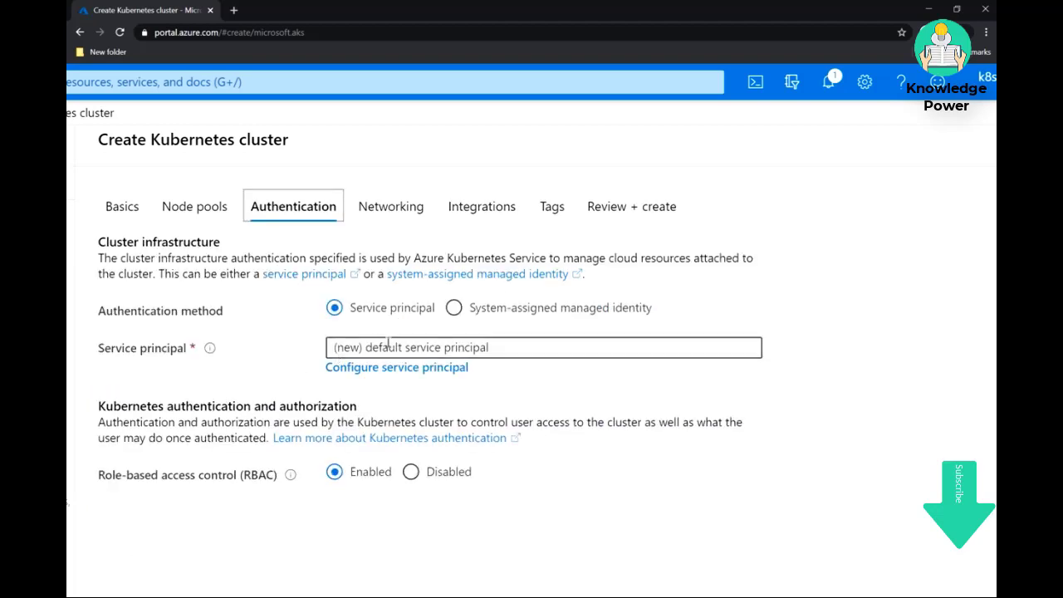
pyautogui.click(455, 309)
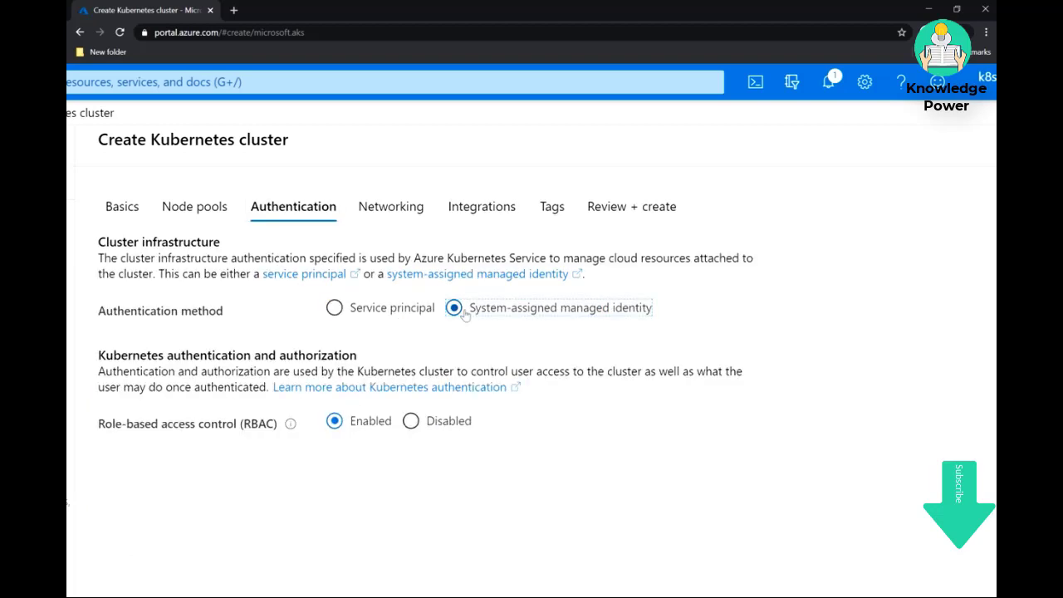
pyautogui.click(459, 208)
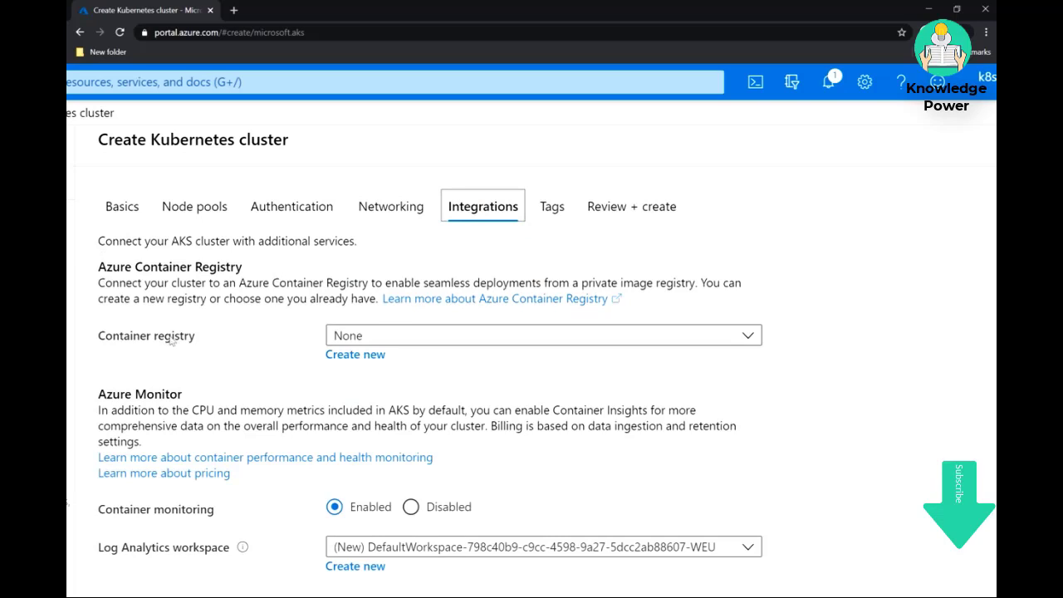
pyautogui.click(298, 223)
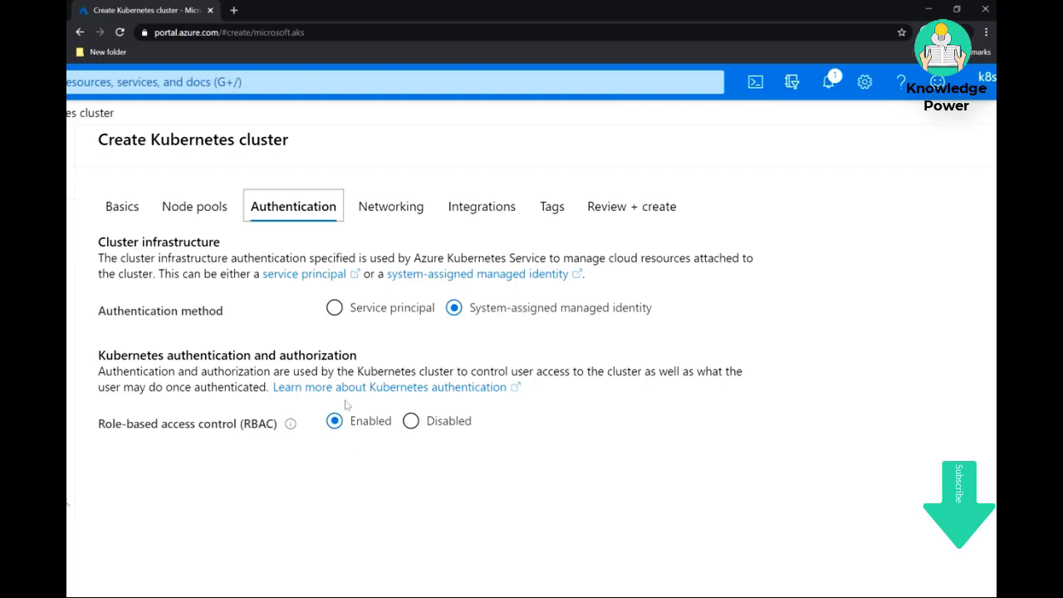
pyautogui.click(404, 214)
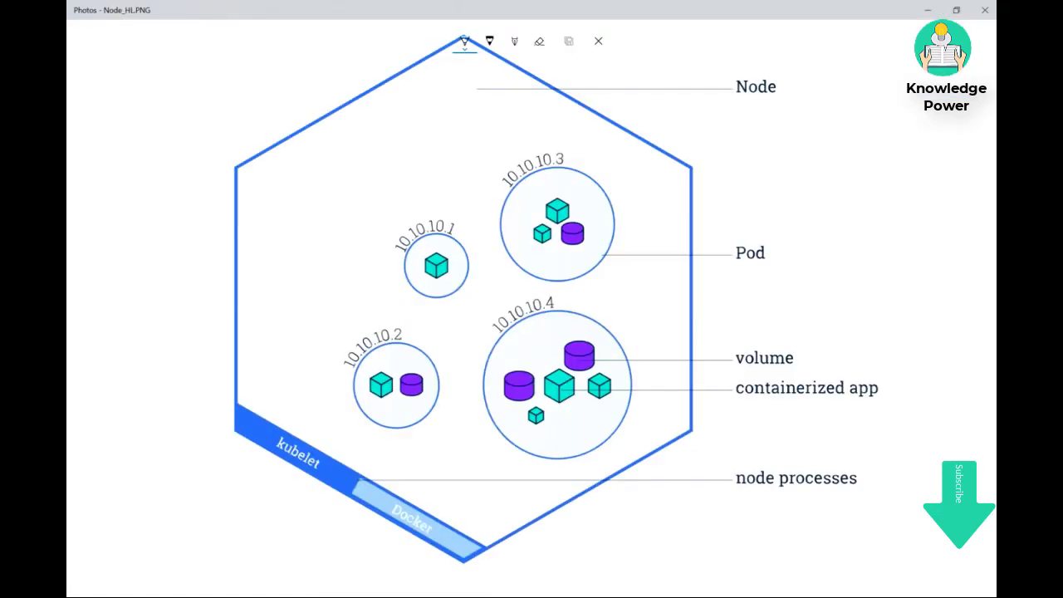
# On the Node_HL.PNG diagram in Photos, circle the pod address 10.10.10.3 and link it with an arrow to a handwritten "IP" label
pyautogui.moveTo(554, 133)
pyautogui.mouseDown()
pyautogui.moveTo(541, 134)
pyautogui.moveTo(528, 193)
pyautogui.moveTo(571, 134)
pyautogui.moveTo(548, 135)
pyautogui.mouseUp()
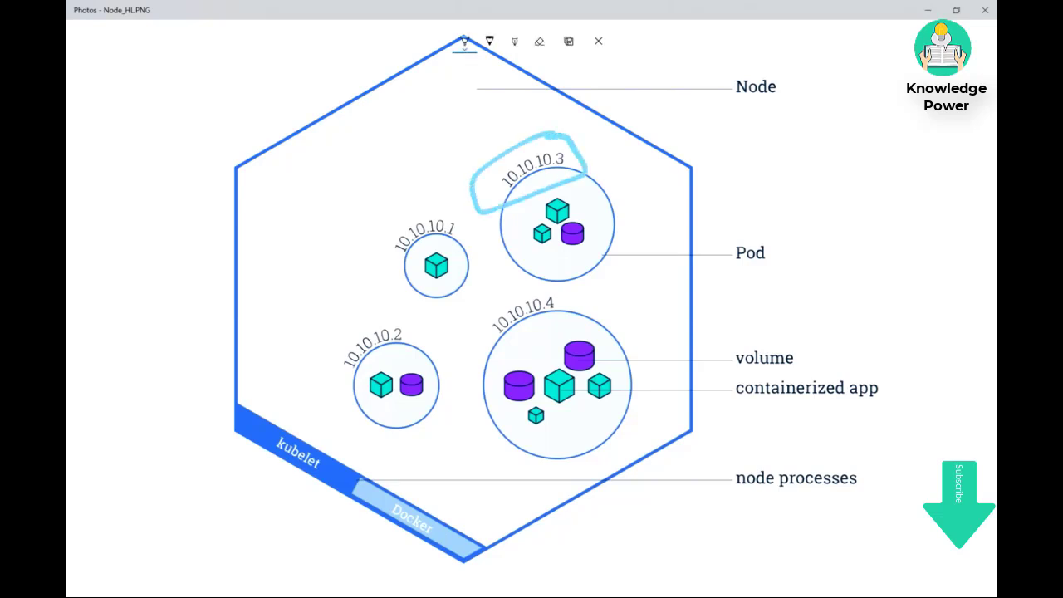
pyautogui.moveTo(755, 101); pyautogui.dragTo(759, 149)
pyautogui.moveTo(735, 124); pyautogui.dragTo(769, 105)
pyautogui.moveTo(751, 151)
pyautogui.mouseDown()
pyautogui.moveTo(777, 132)
pyautogui.moveTo(803, 144)
pyautogui.moveTo(804, 125)
pyautogui.mouseUp()
pyautogui.moveTo(737, 126); pyautogui.dragTo(615, 148)
pyautogui.moveTo(712, 104)
pyautogui.mouseDown()
pyautogui.moveTo(729, 118)
pyautogui.moveTo(722, 145)
pyautogui.mouseUp()
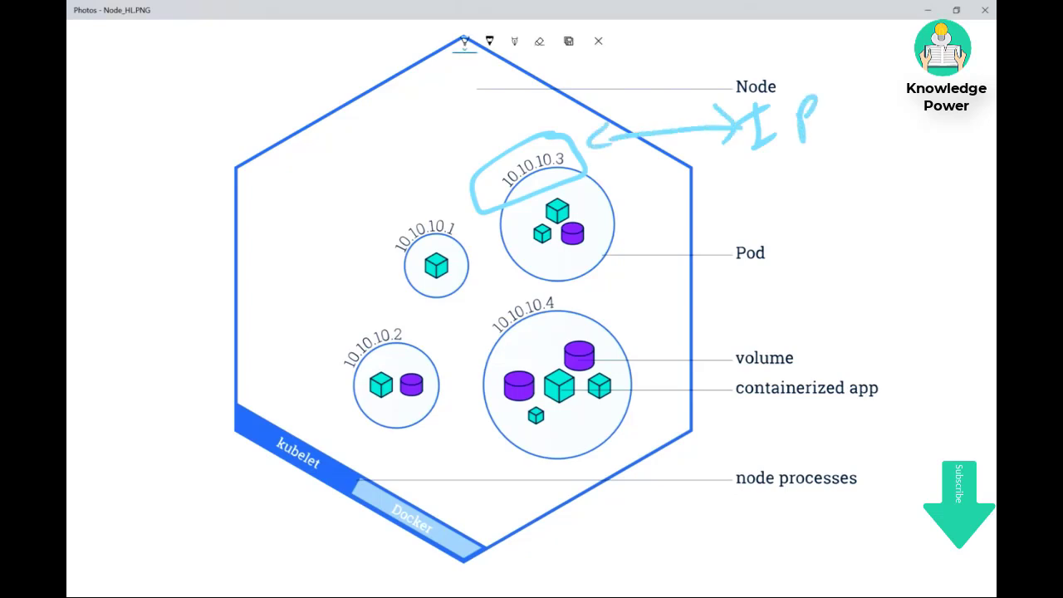
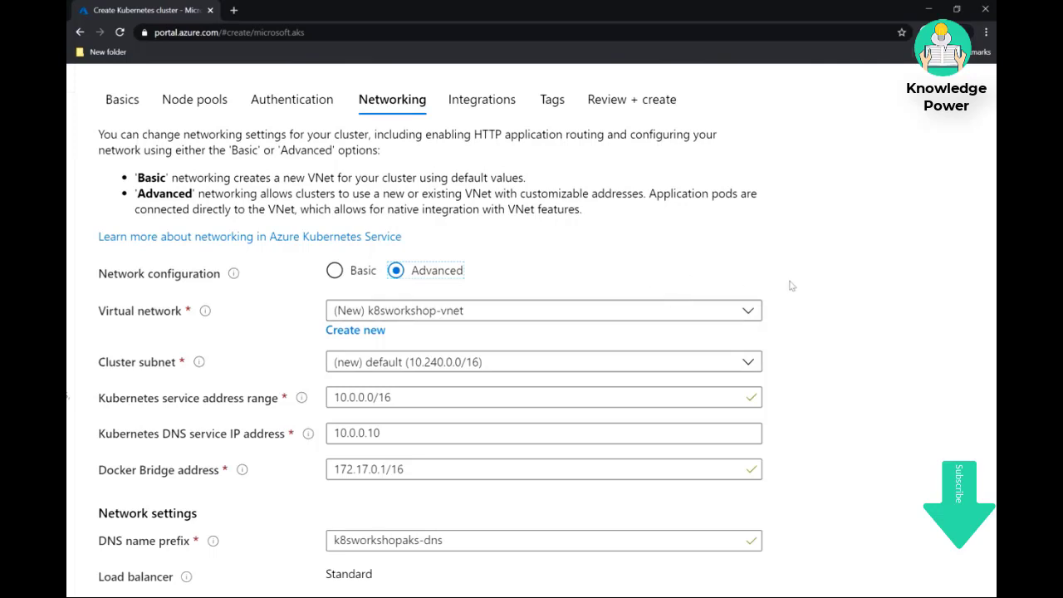
# Start a new virtual network under the cluster's Advanced network configuration and set its address range to 10.0.0.0/16
pyautogui.scroll(-1, 790, 286)
pyautogui.scroll(-2, 688, 317)
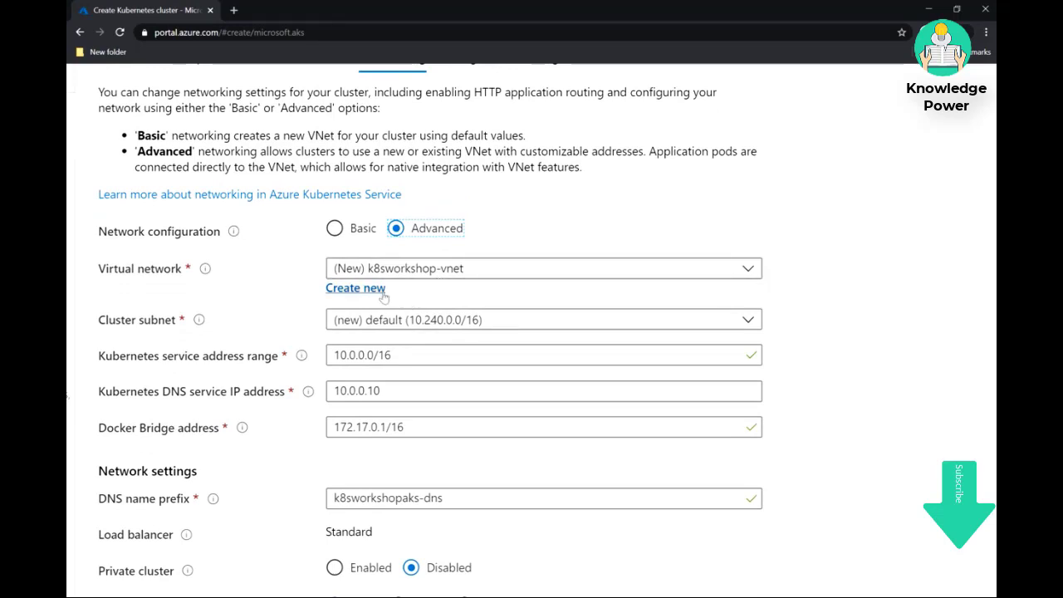
pyautogui.click(407, 270)
pyautogui.click(463, 270)
pyautogui.click(356, 288)
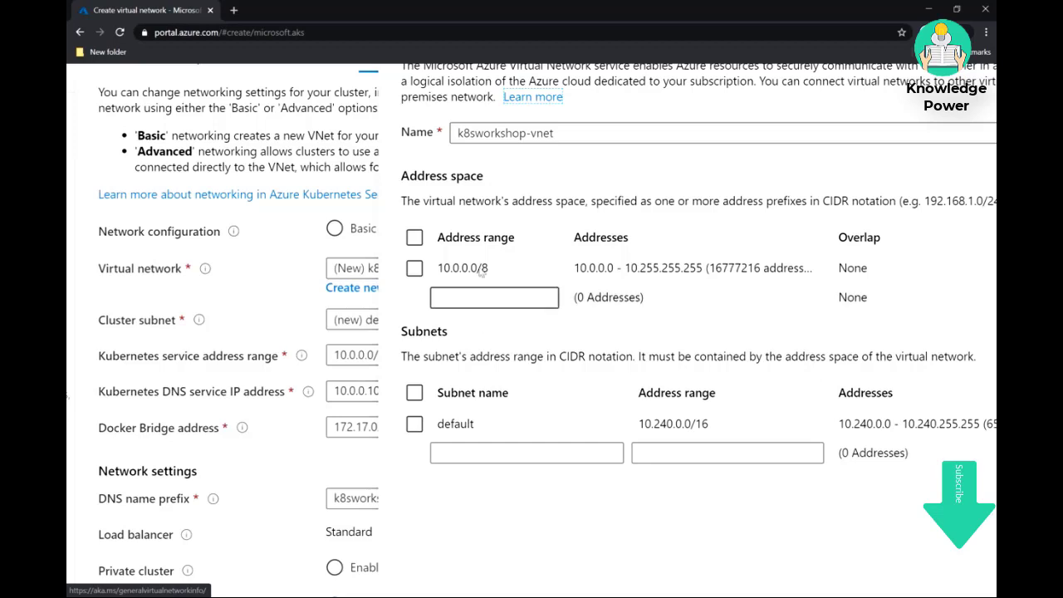
pyautogui.scroll(2, 610, 291)
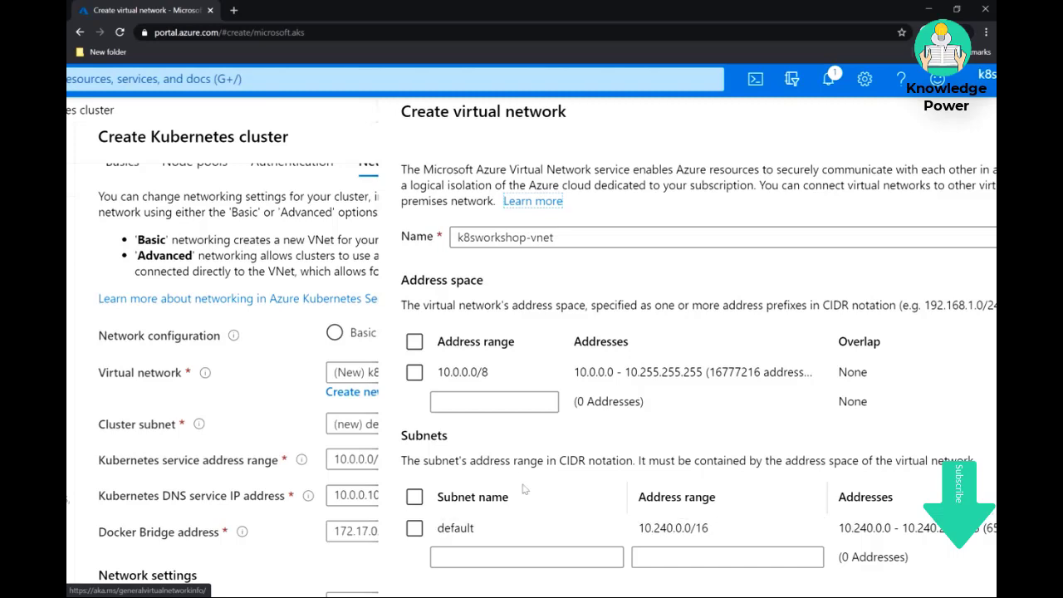
pyautogui.scroll(1, 524, 489)
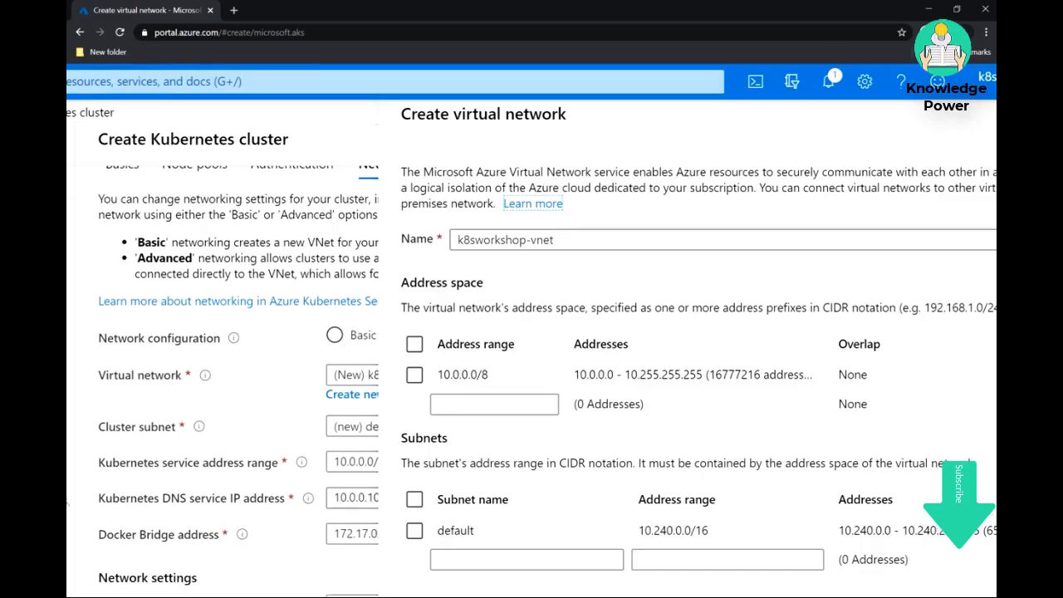
pyautogui.click(482, 375)
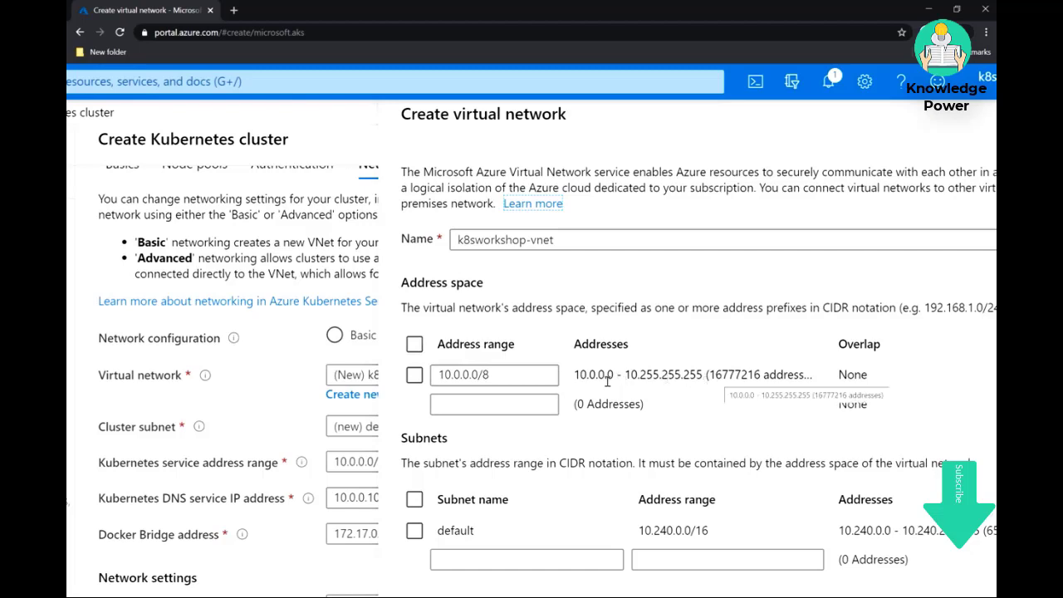
pyautogui.click(532, 377)
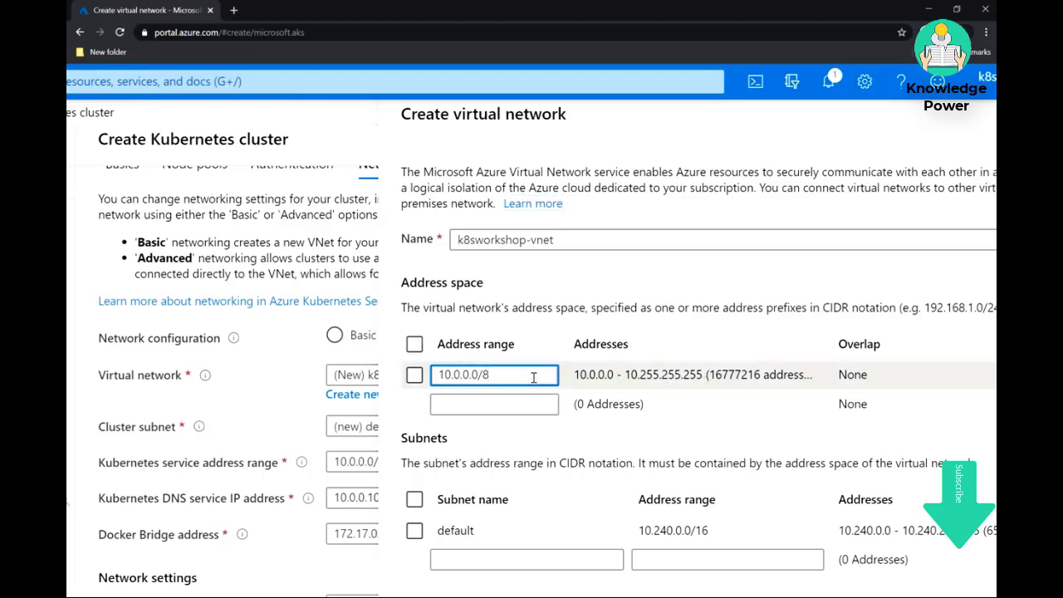
pyautogui.press('BackSpace')
pyautogui.write('16')
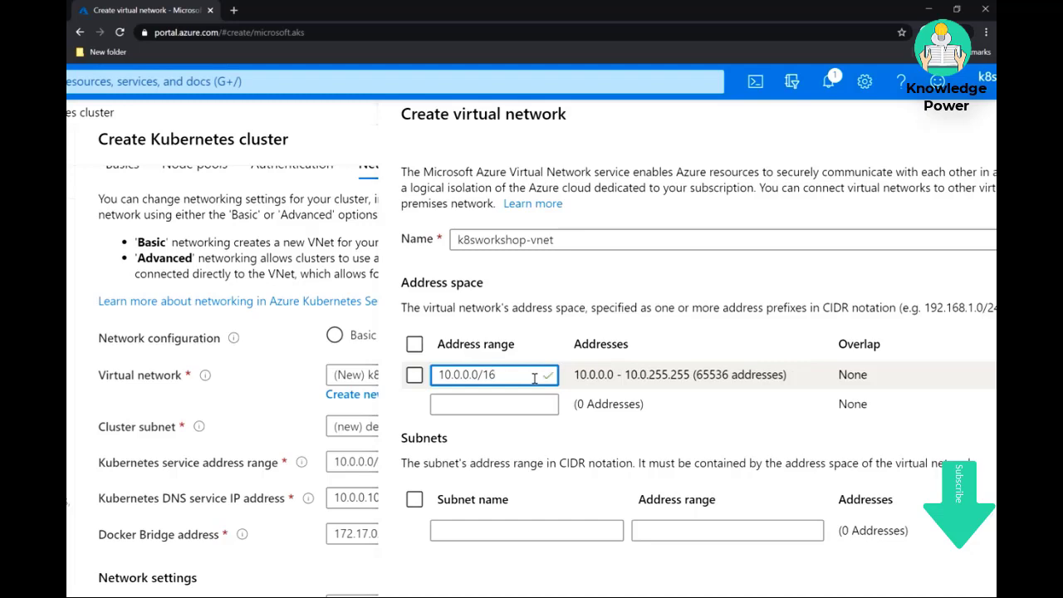
# Add a subnet named default with the address range 10.0.1.0/24 and confirm the virtual network
pyautogui.click(482, 524)
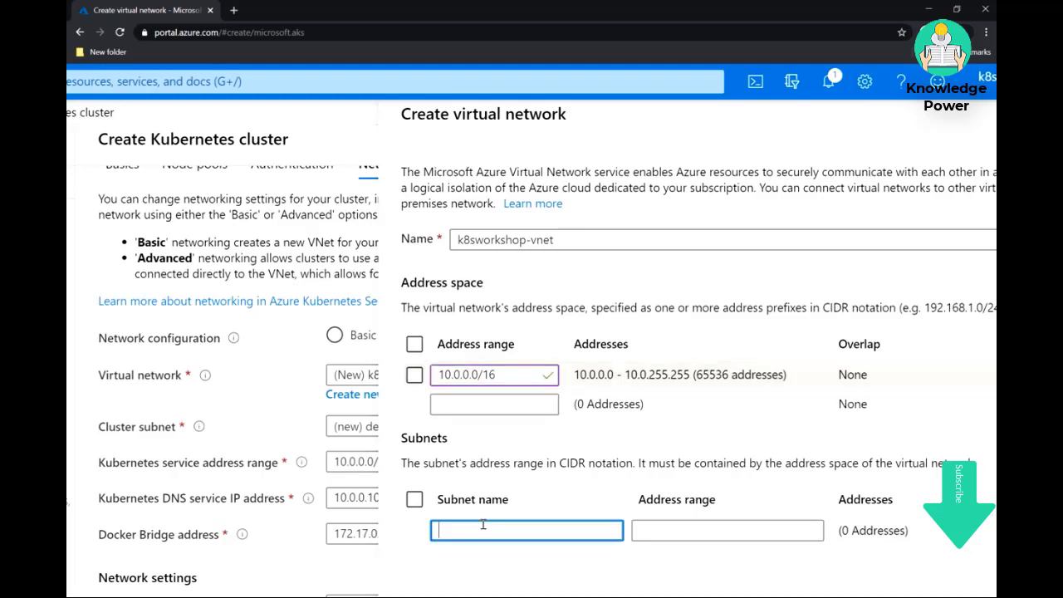
pyautogui.write('default')
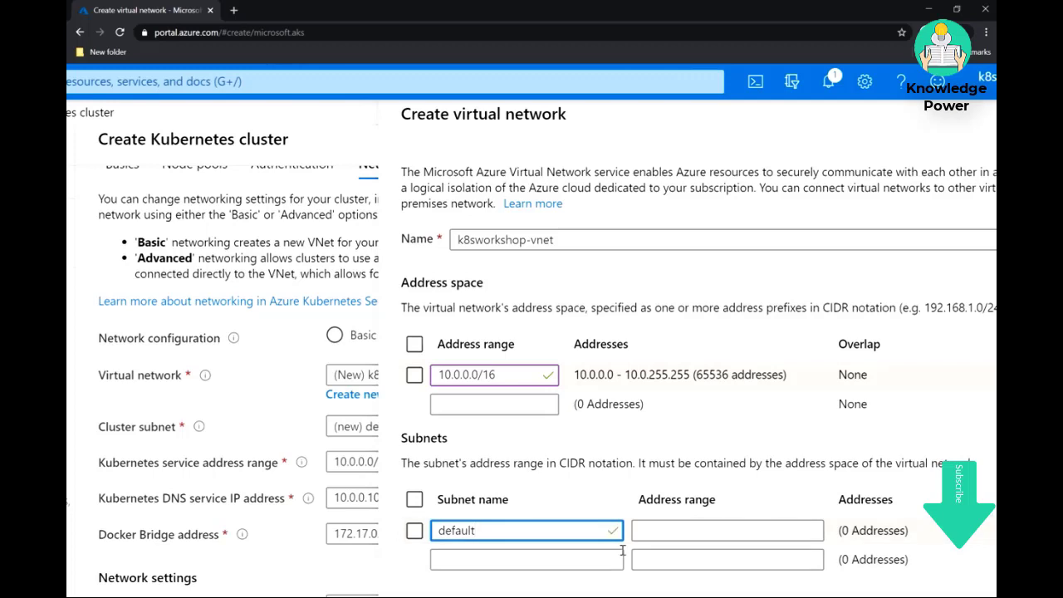
pyautogui.click(665, 534)
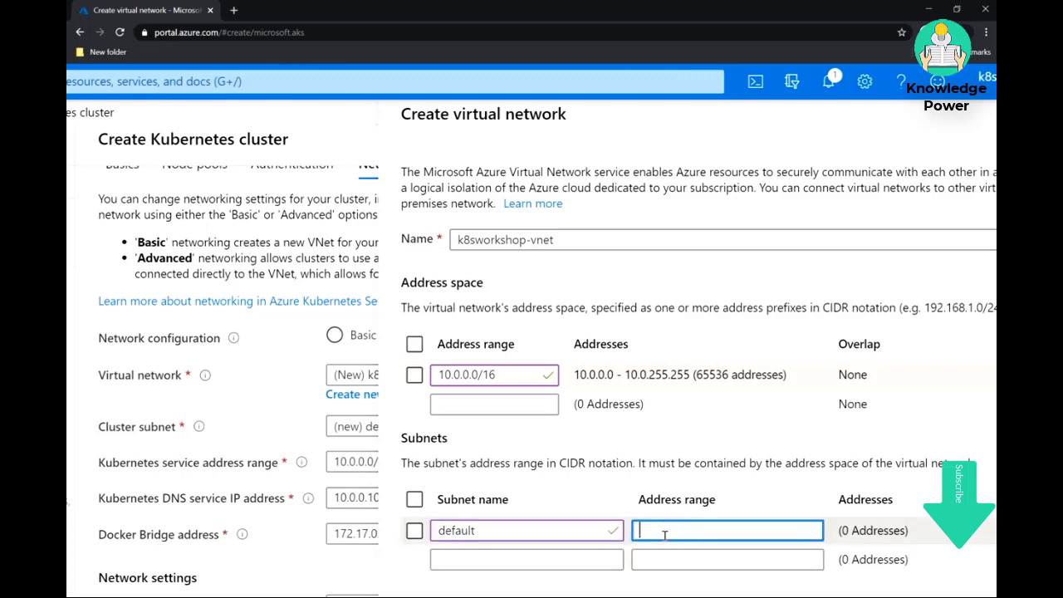
pyautogui.write('10.')
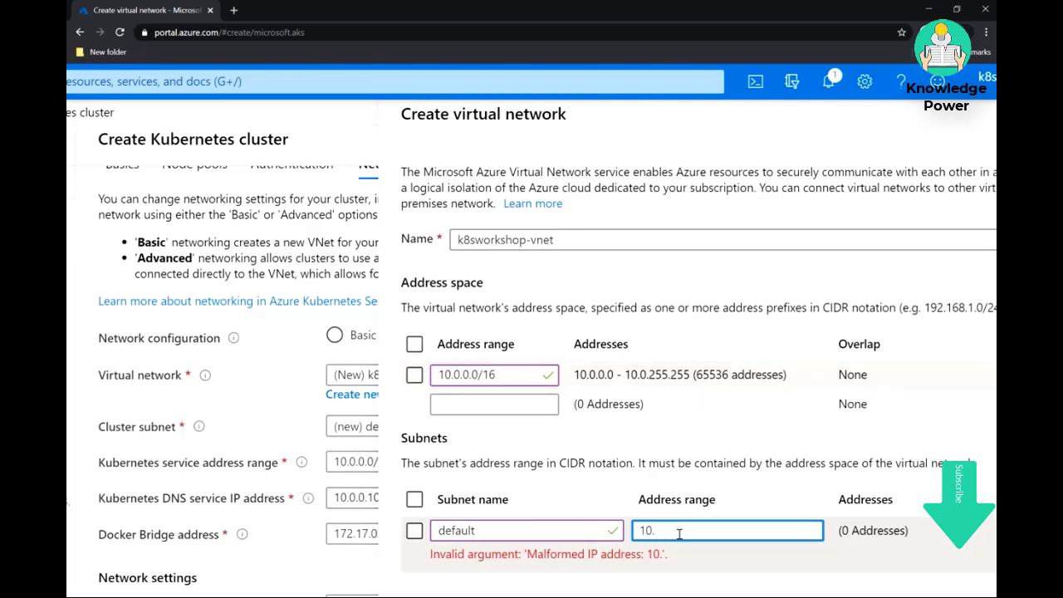
pyautogui.write('0.0.1.0/24')
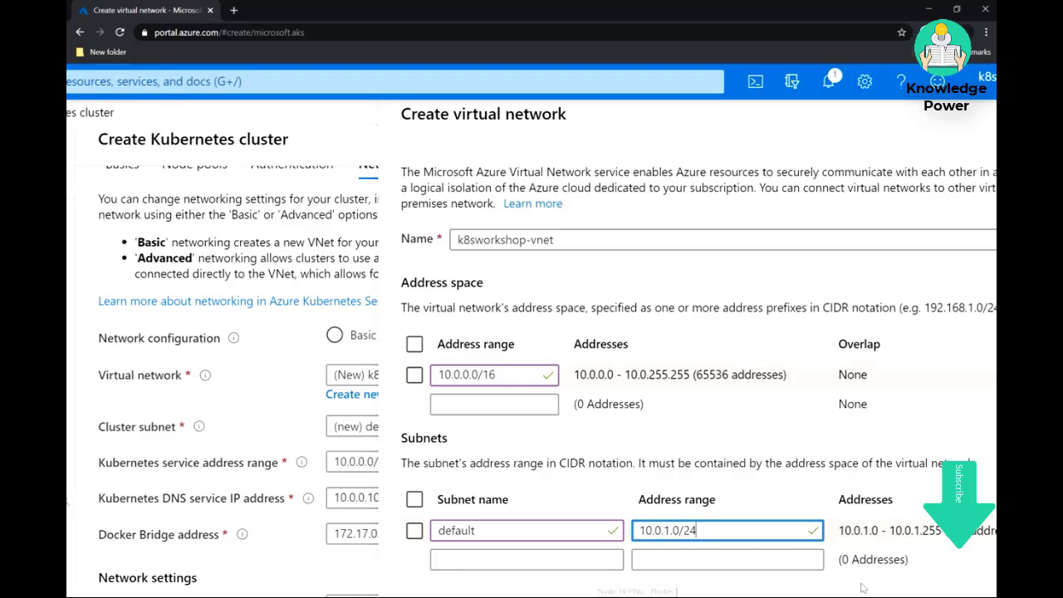
pyautogui.hscroll(1, 862, 586)
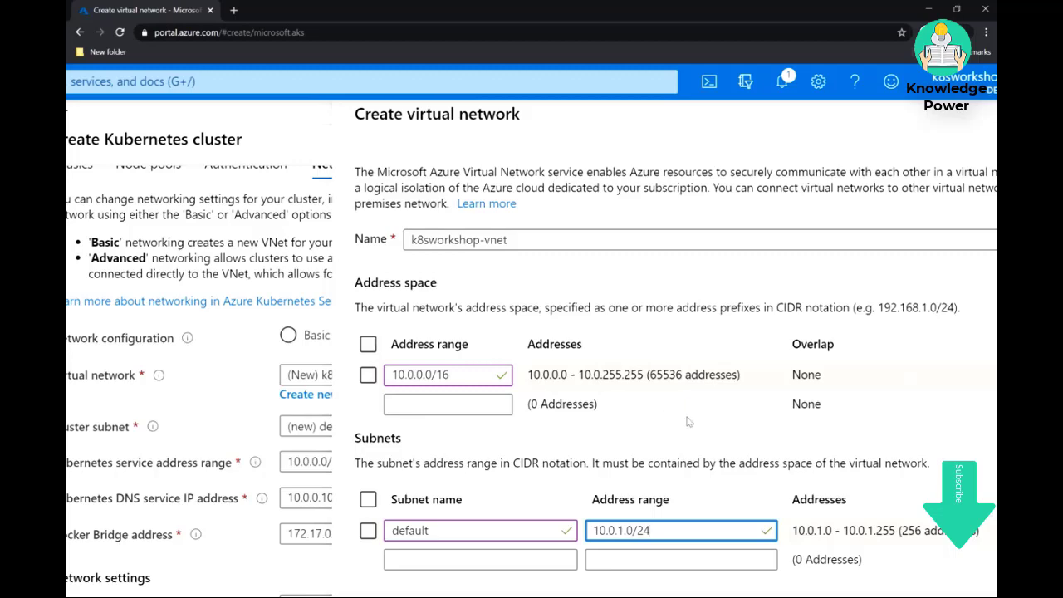
pyautogui.scroll(-3, 688, 419)
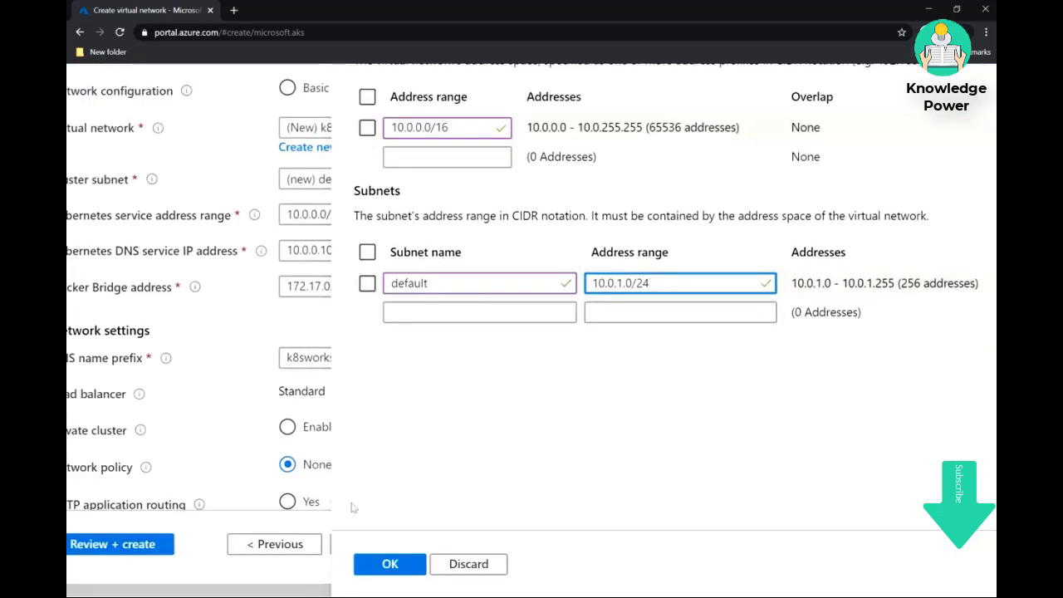
pyautogui.click(365, 565)
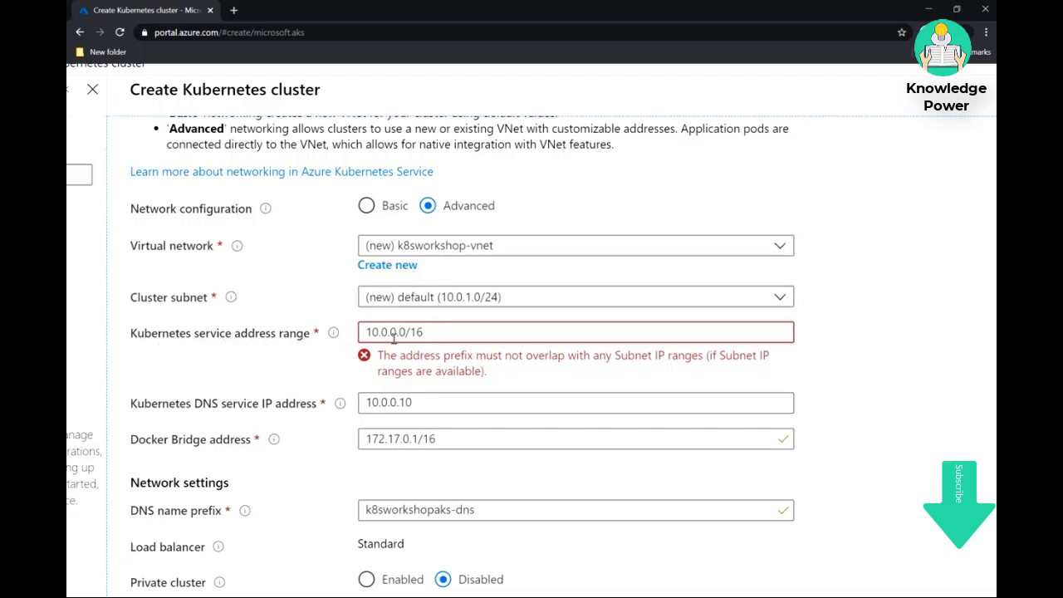
# Review the address space and subnets defined for the new k8sworkshop-vnet virtual network, and close its settings without changes
pyautogui.click(456, 333)
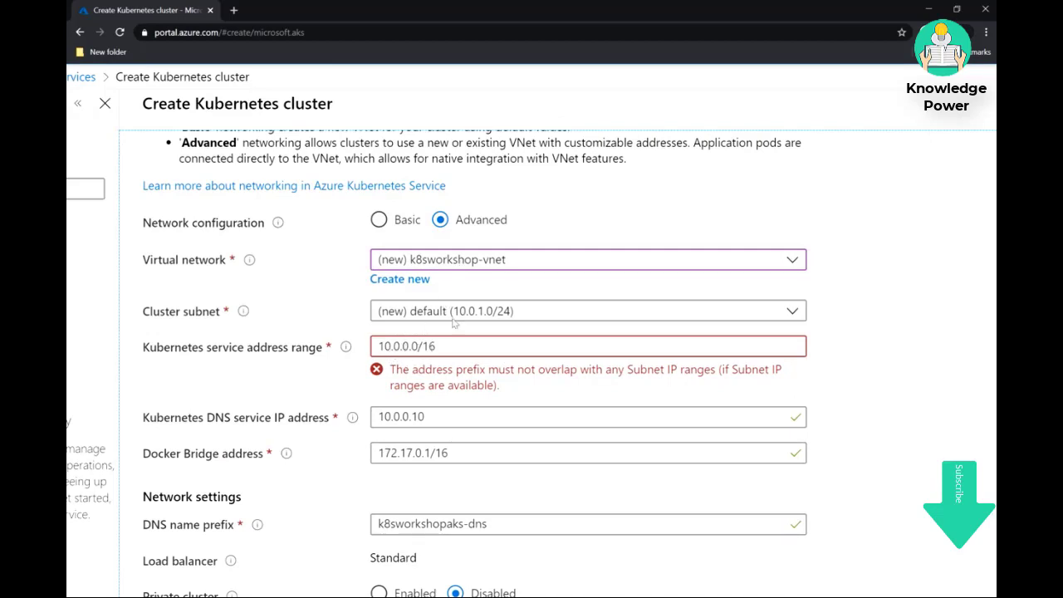
pyautogui.click(458, 264)
pyautogui.click(440, 261)
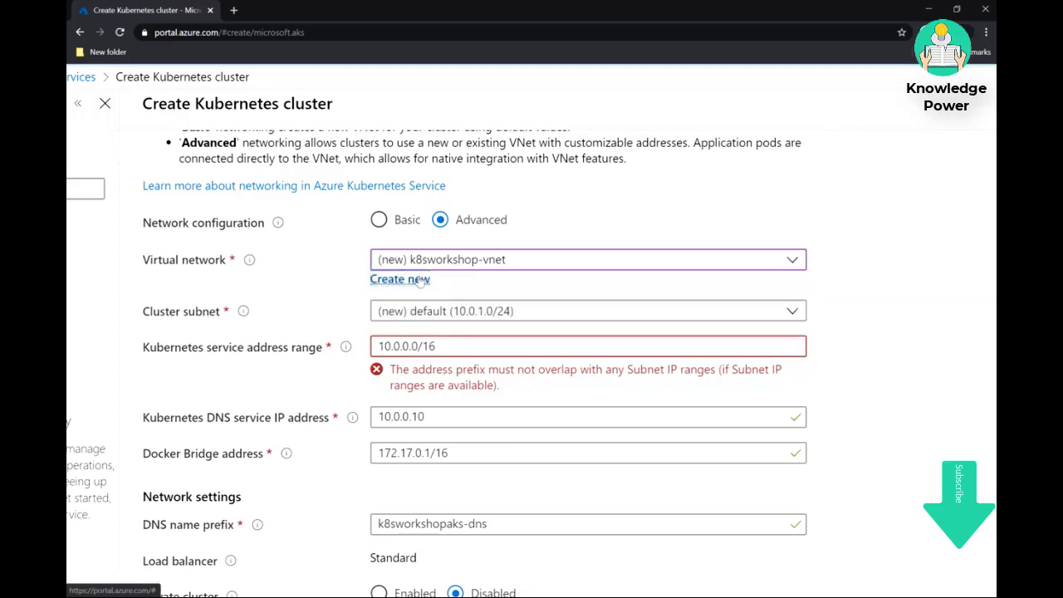
pyautogui.click(419, 279)
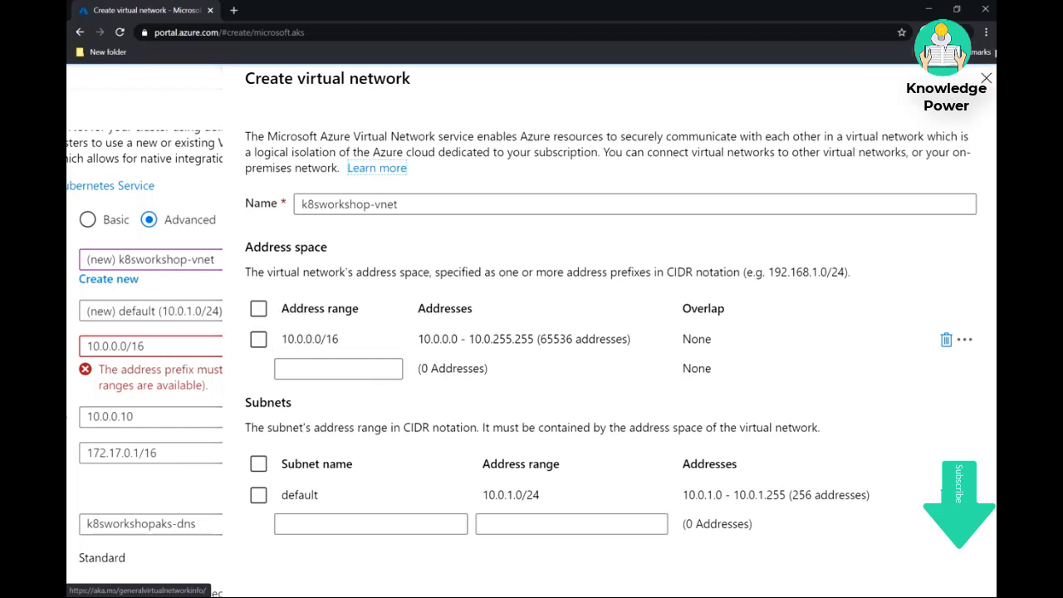
pyautogui.click(985, 78)
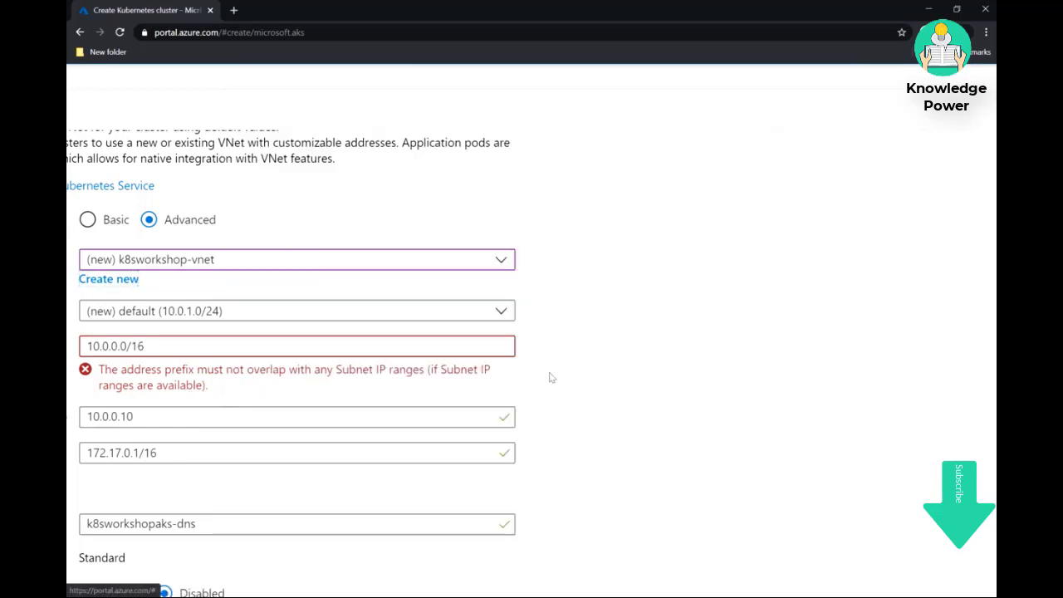
# Set the Kubernetes service address range to 10.1.0.0/16 and the Kubernetes DNS service IP address to 10.1.0.10
pyautogui.click(335, 416)
pyautogui.press('BackSpace')
pyautogui.write('1')
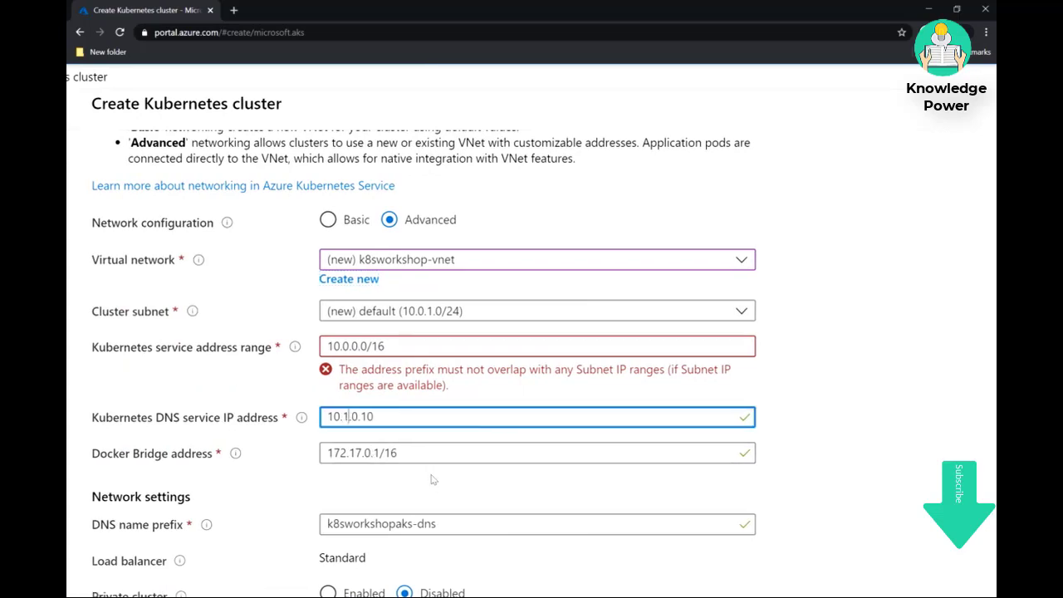
pyautogui.press('BackSpace')
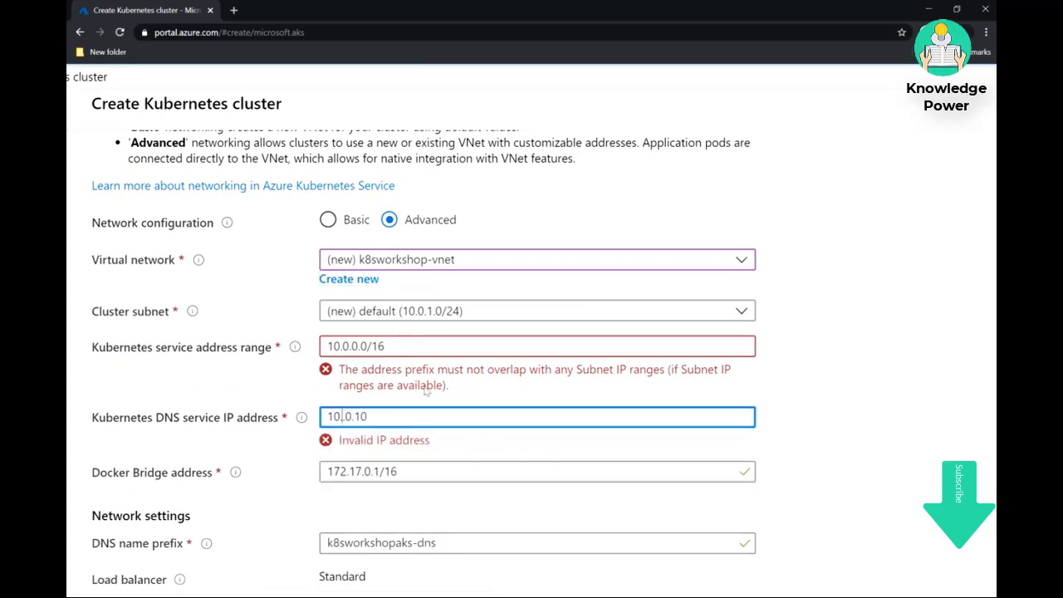
pyautogui.click(344, 346)
pyautogui.press('BackSpace')
pyautogui.write('1')
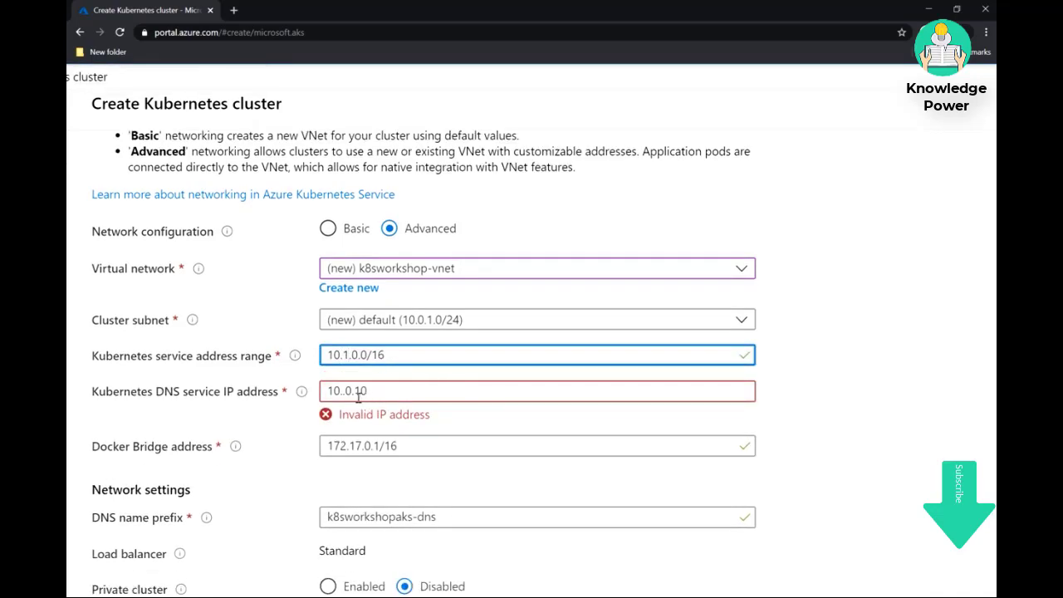
pyautogui.click(343, 393)
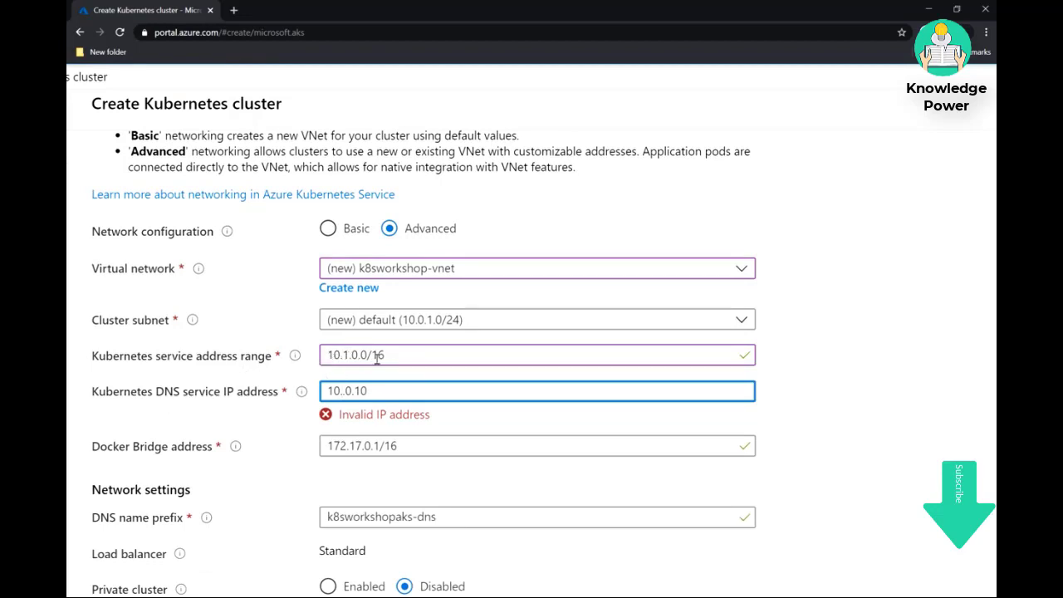
pyautogui.write('1')
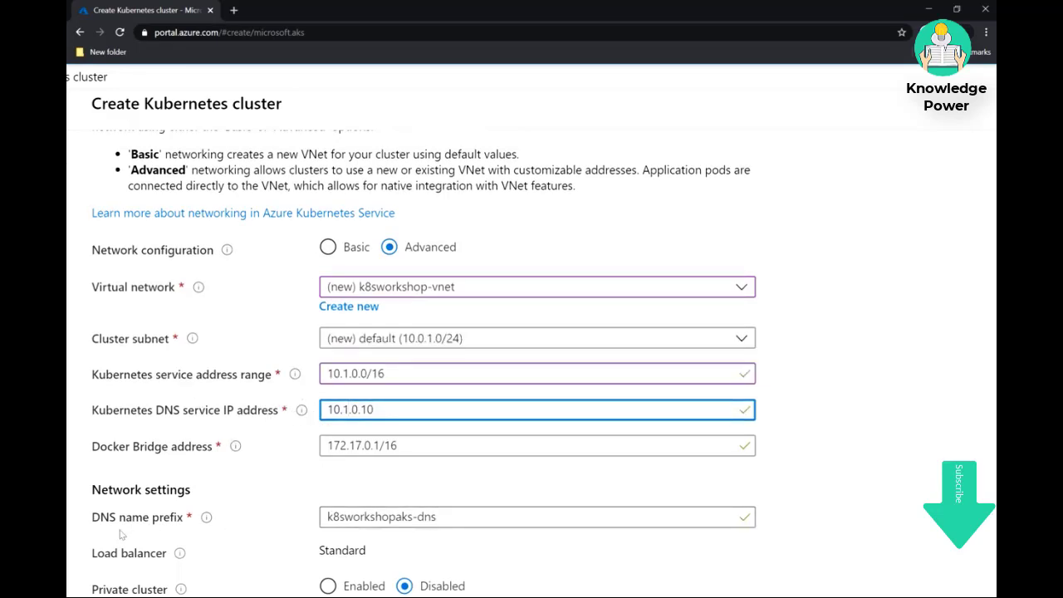
# Check the Docker Bridge address setting, and circle the Docker label on the Node_HL.PNG diagram in Photos
pyautogui.click(461, 445)
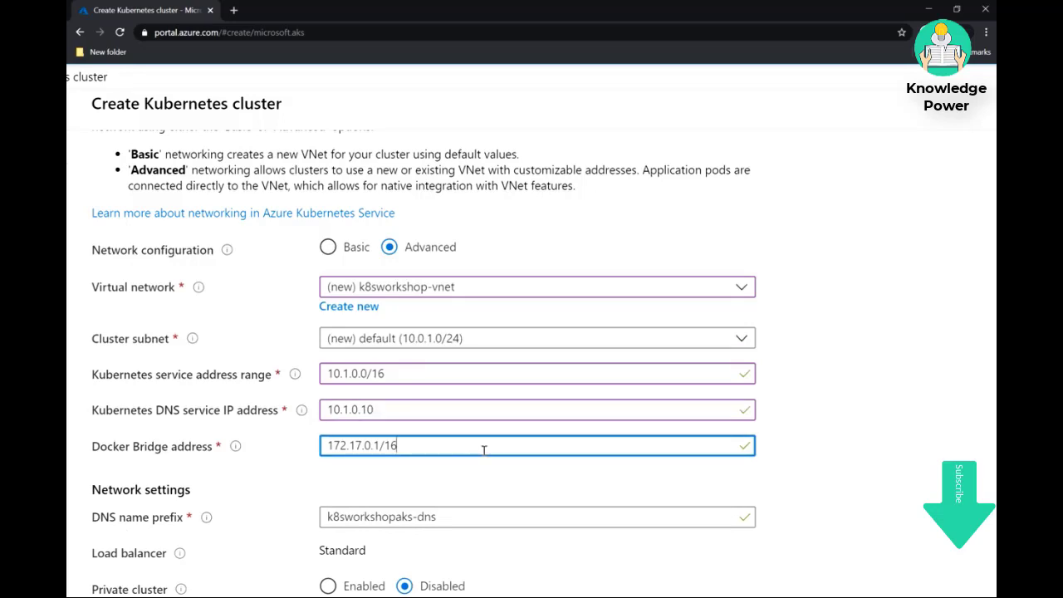
pyautogui.scroll(-1, 484, 450)
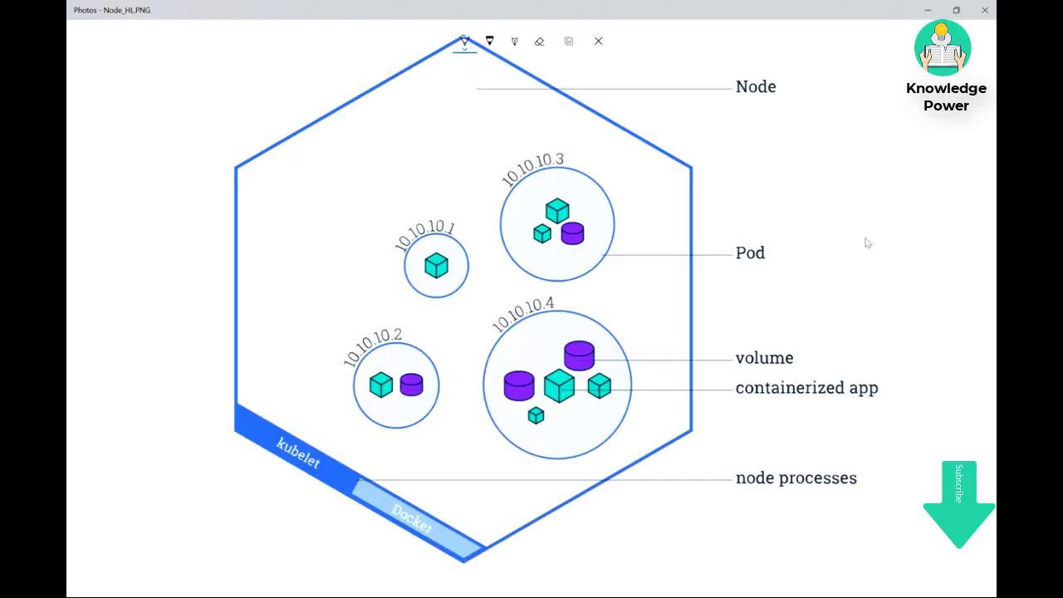
pyautogui.moveTo(380, 465)
pyautogui.mouseDown()
pyautogui.moveTo(451, 562)
pyautogui.moveTo(413, 475)
pyautogui.moveTo(471, 540)
pyautogui.moveTo(456, 559)
pyautogui.mouseUp()
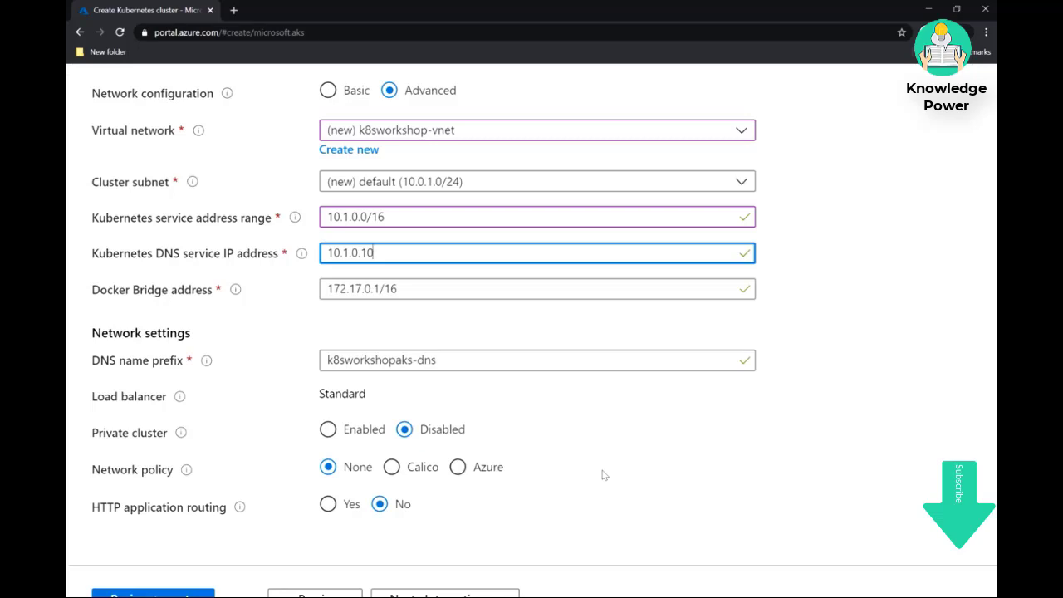
# On the Node_HL.PNG diagram in Photos, draw strokes linking pods 10.10.10.1 and 10.10.10.3, and return to the Azure portal
pyautogui.click(649, 596)
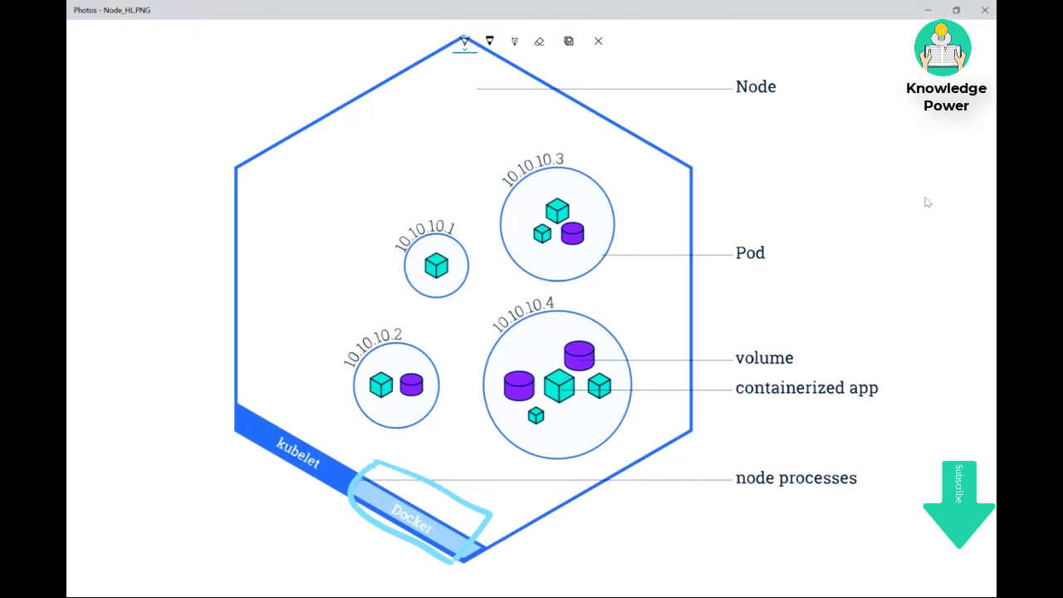
pyautogui.moveTo(570, 194)
pyautogui.mouseDown()
pyautogui.moveTo(550, 223)
pyautogui.moveTo(568, 195)
pyautogui.mouseUp()
pyautogui.moveTo(440, 254)
pyautogui.mouseDown()
pyautogui.moveTo(419, 268)
pyautogui.moveTo(531, 217)
pyautogui.mouseUp()
pyautogui.moveTo(515, 218)
pyautogui.mouseDown()
pyautogui.moveTo(536, 214)
pyautogui.moveTo(525, 239)
pyautogui.moveTo(463, 249)
pyautogui.mouseUp()
pyautogui.moveTo(463, 249); pyautogui.dragTo(485, 257)
pyautogui.hotkey('alt', 'Tab')
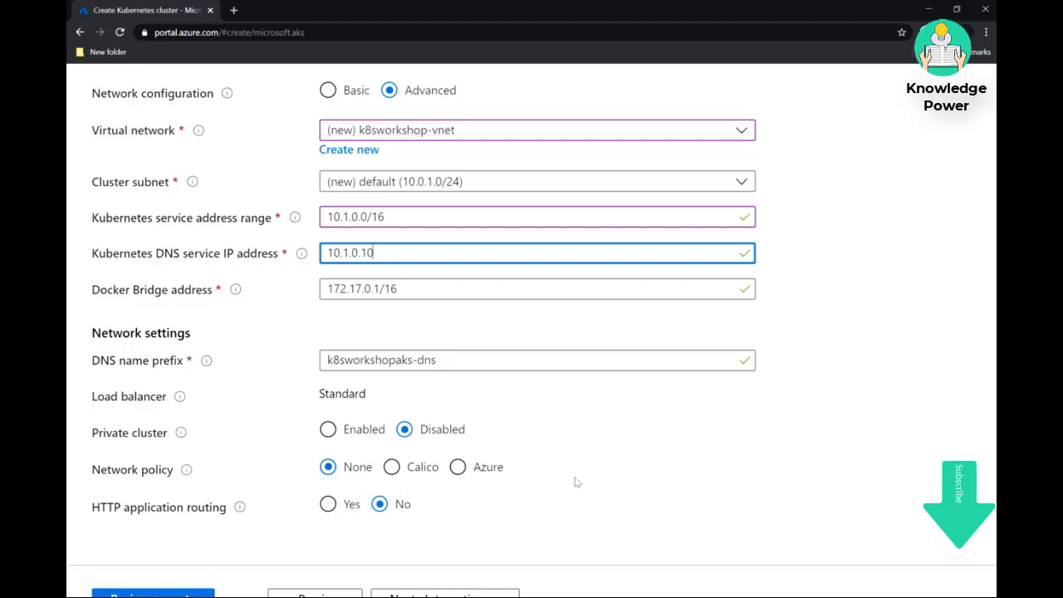
# Move on to the cluster's integration settings and select k8sworkshopdemo as the container registry
pyautogui.scroll(-1, 612, 466)
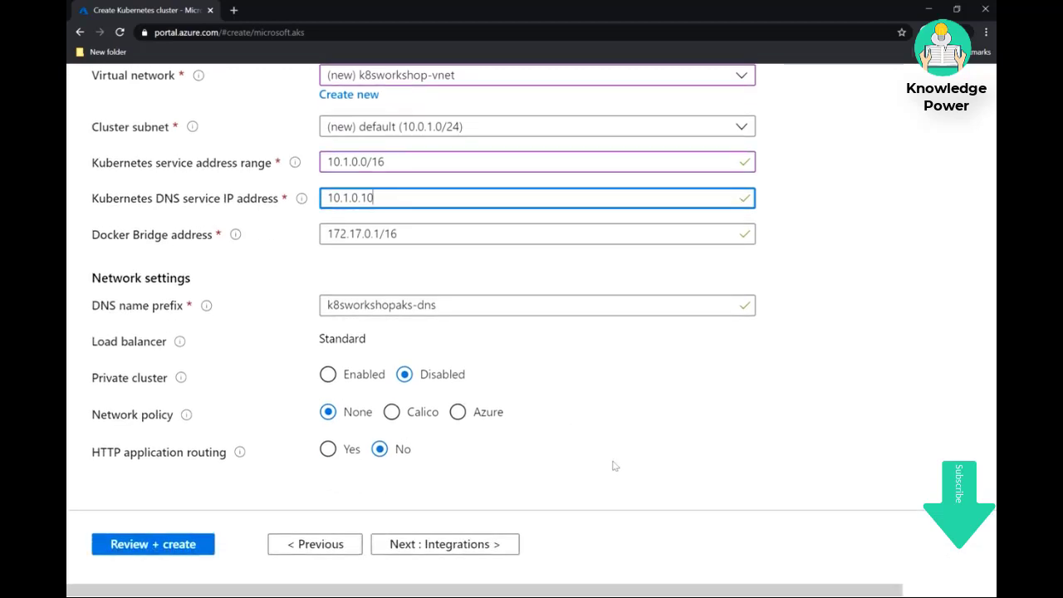
pyautogui.click(445, 545)
pyautogui.scroll(-1, 614, 466)
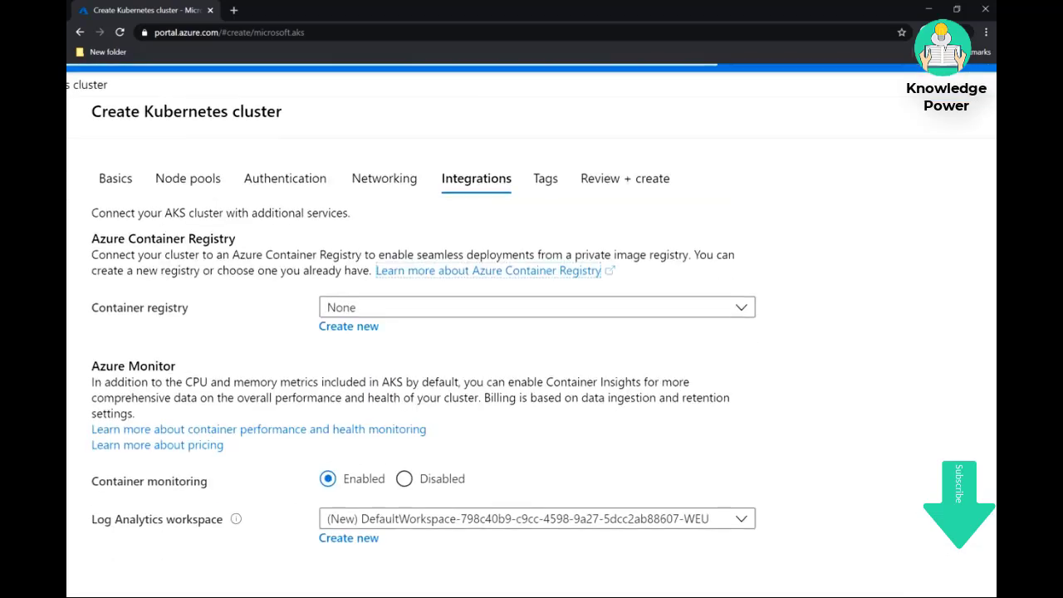
pyautogui.scroll(-2, 747, 327)
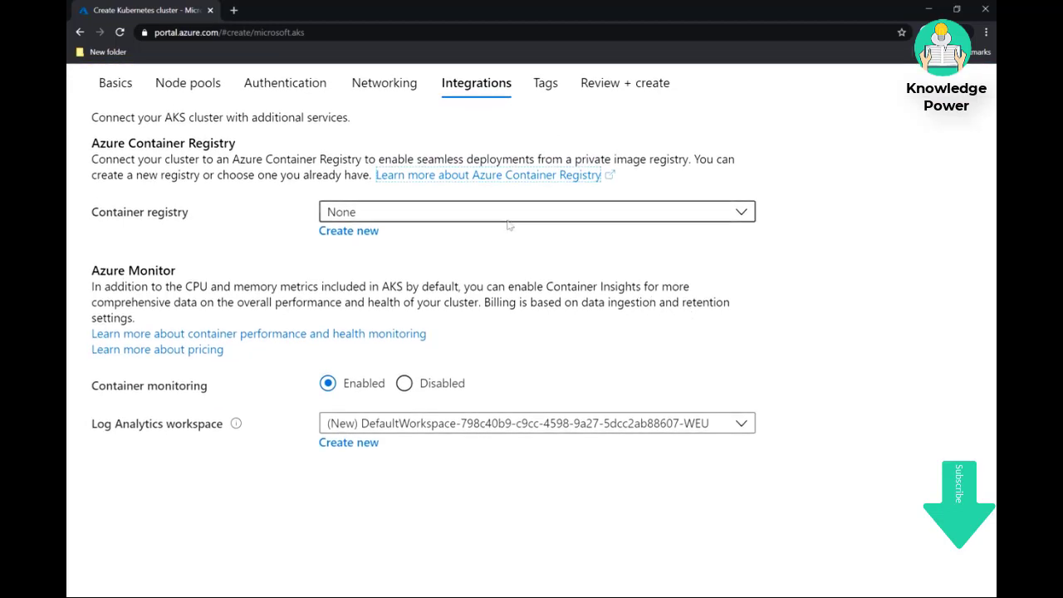
pyautogui.click(494, 218)
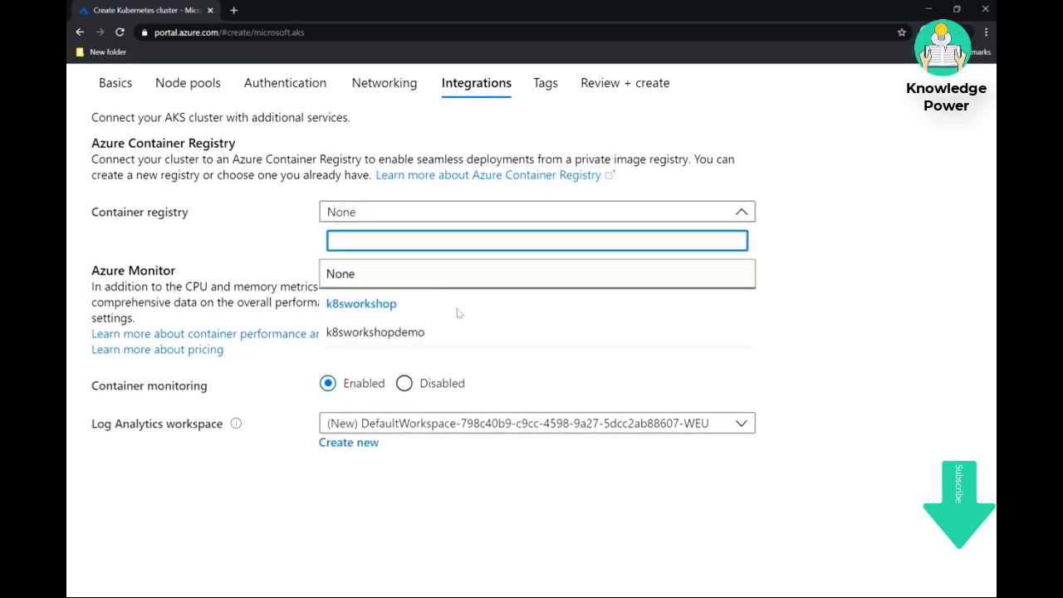
pyautogui.click(395, 337)
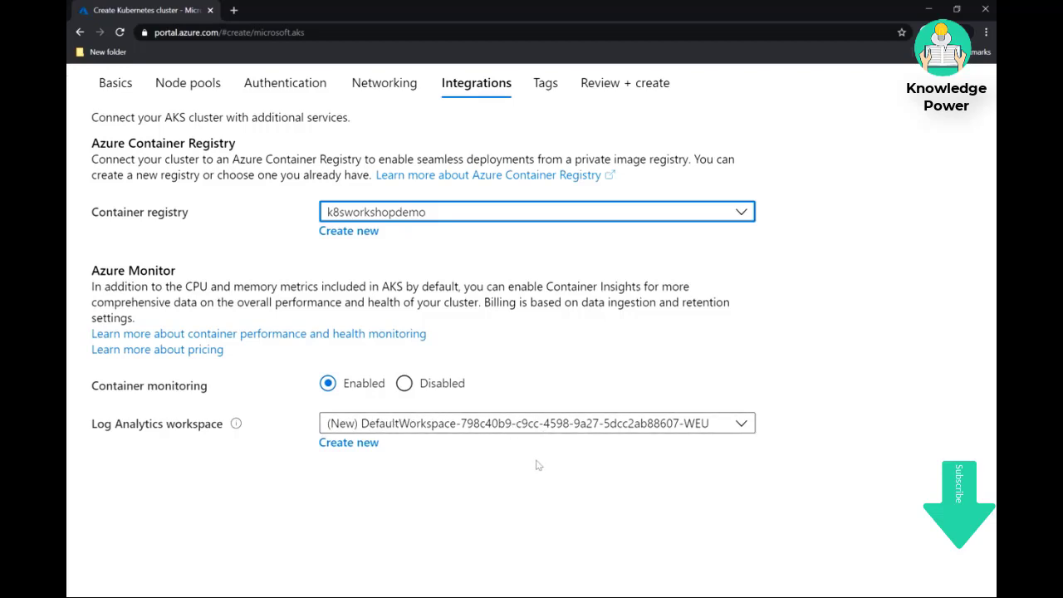
# Validate the cluster configuration, review its summary including the networking settings, and start creating the cluster
pyautogui.scroll(-3, 536, 465)
pyautogui.click(137, 541)
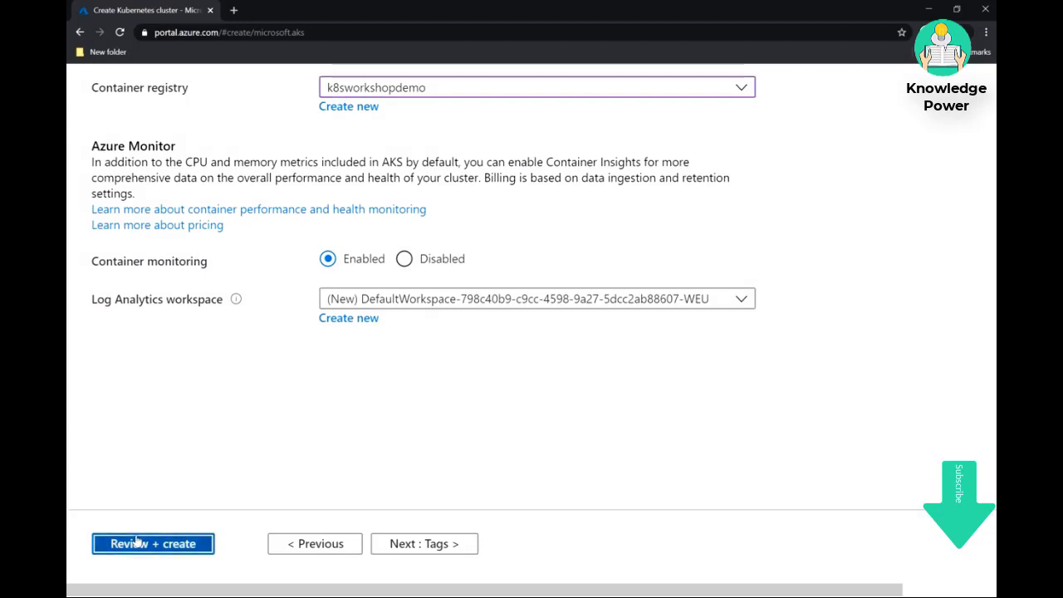
pyautogui.scroll(2, 307, 415)
pyautogui.scroll(2, 357, 416)
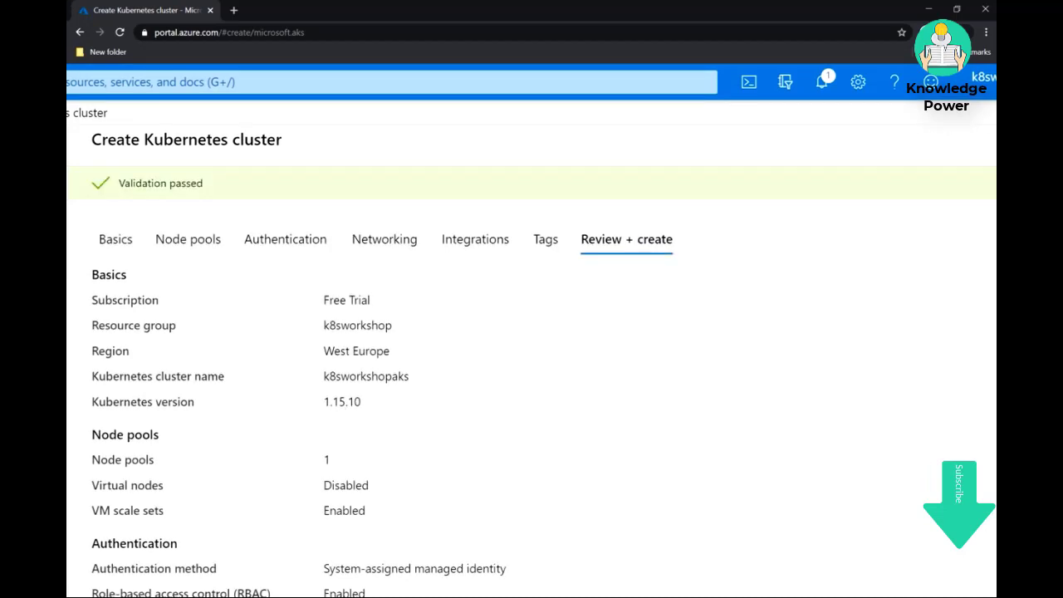
pyautogui.scroll(-5, 405, 379)
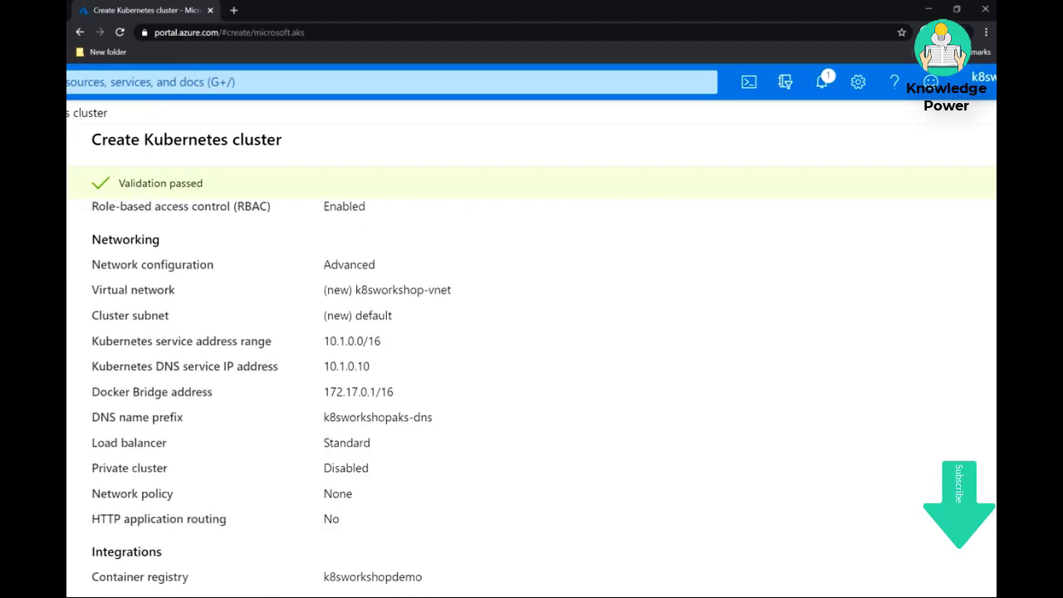
pyautogui.scroll(-3, 405, 378)
pyautogui.click(126, 546)
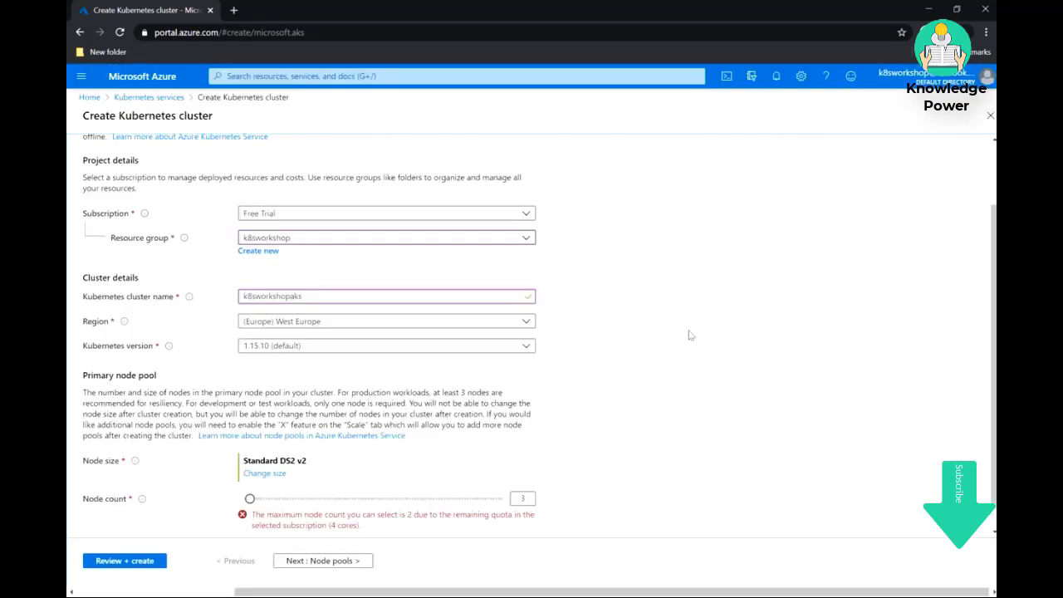
# Set the primary node pool's node count to 2 and submit the cluster configuration for review
pyautogui.click(524, 498)
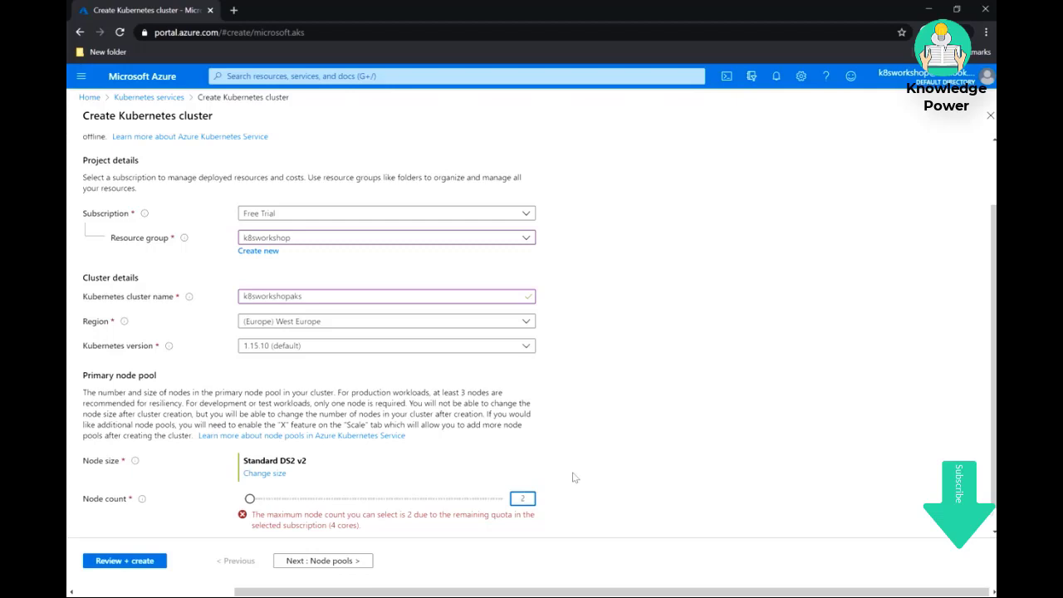
pyautogui.click(115, 561)
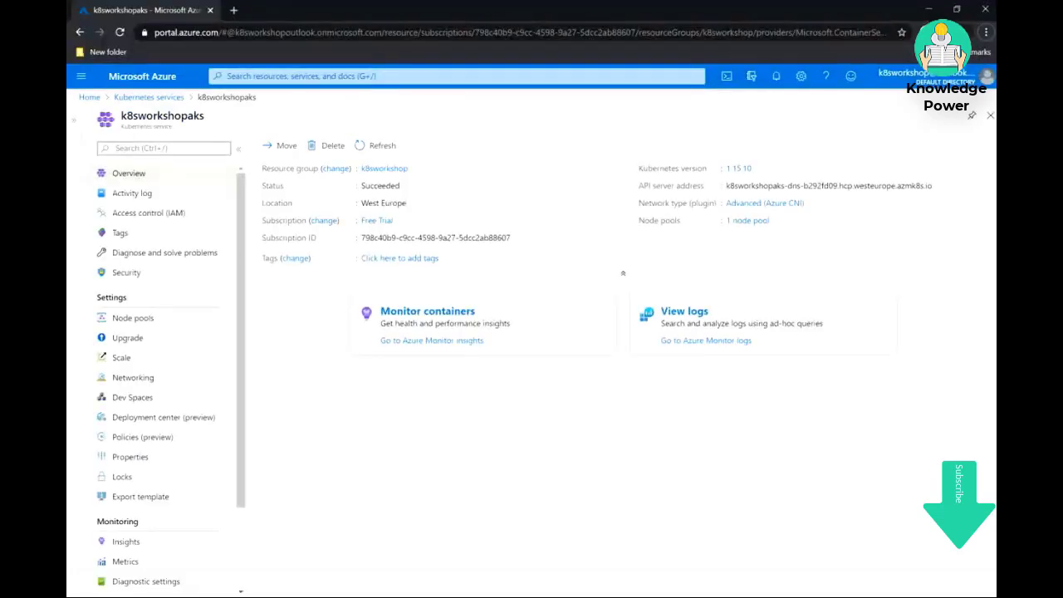
# Search the web for "az cli install" in a new browser tab and open Microsoft's "Install the Azure CLI" page
pyautogui.hotkey('ctrl', 't')
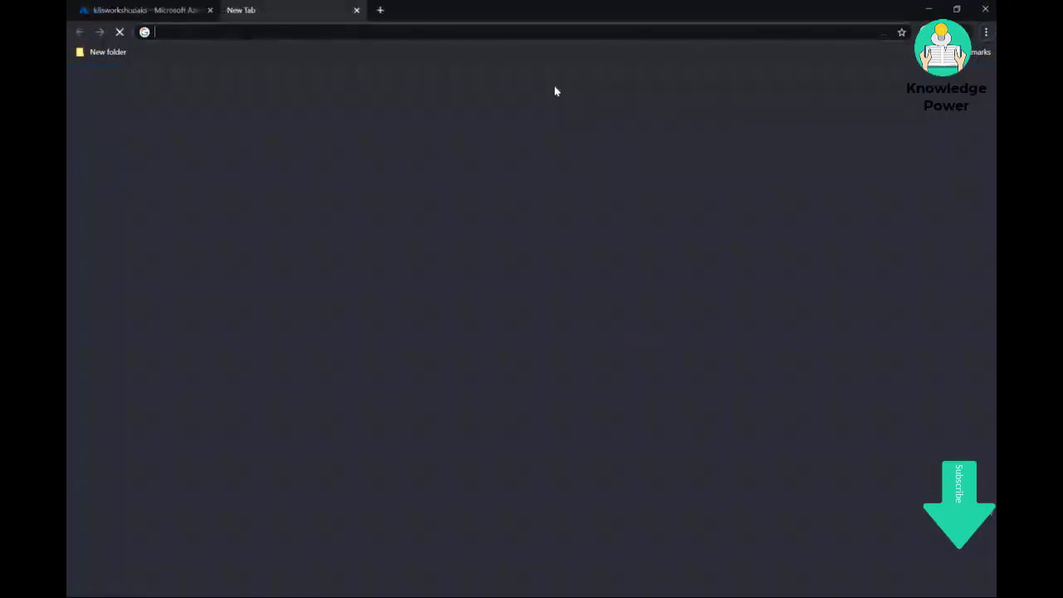
pyautogui.write('a')
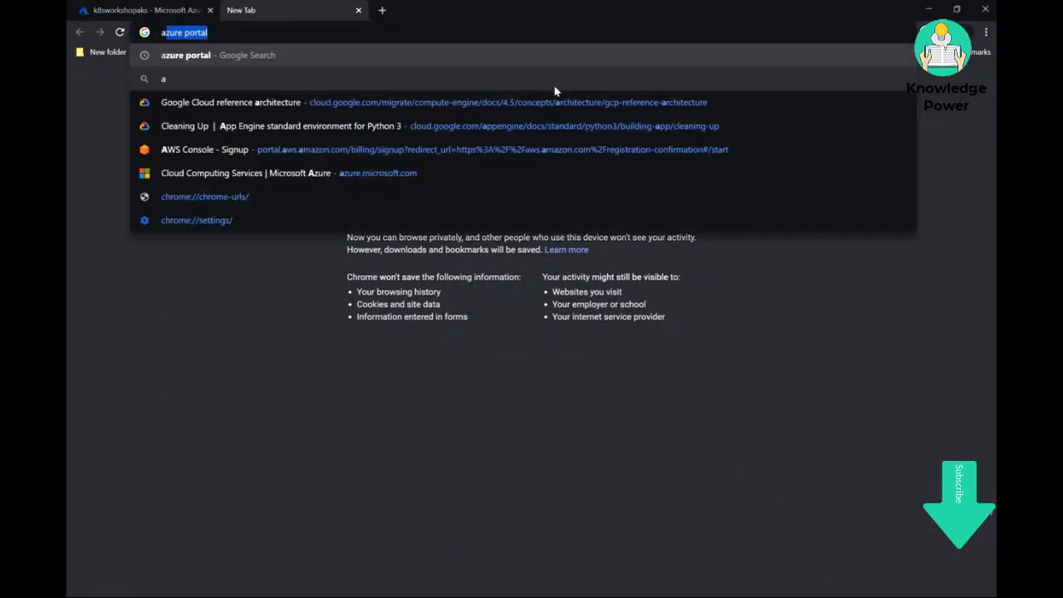
pyautogui.write('z cli install')
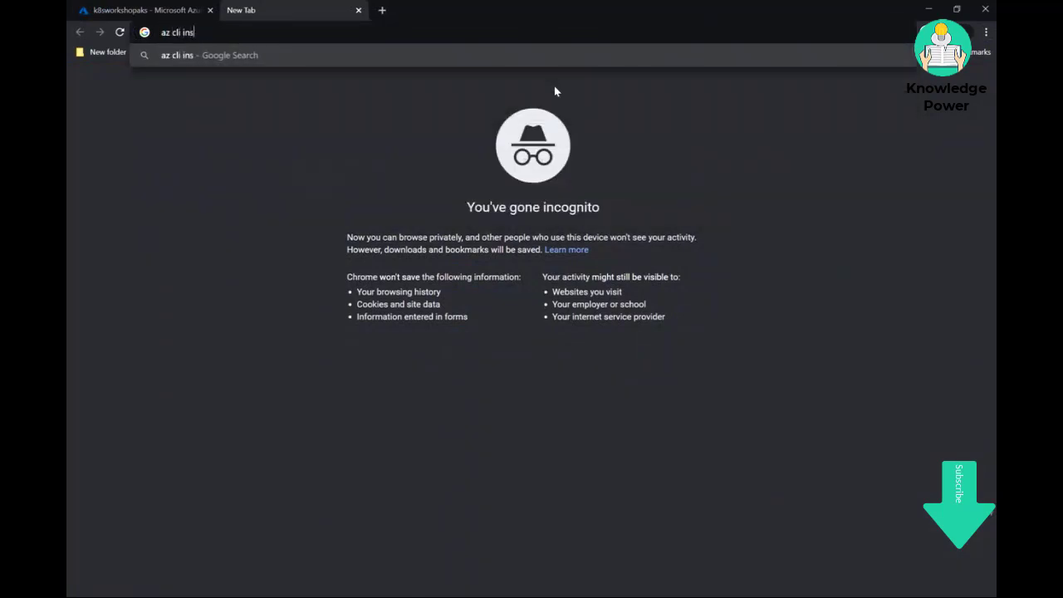
pyautogui.press('Return')
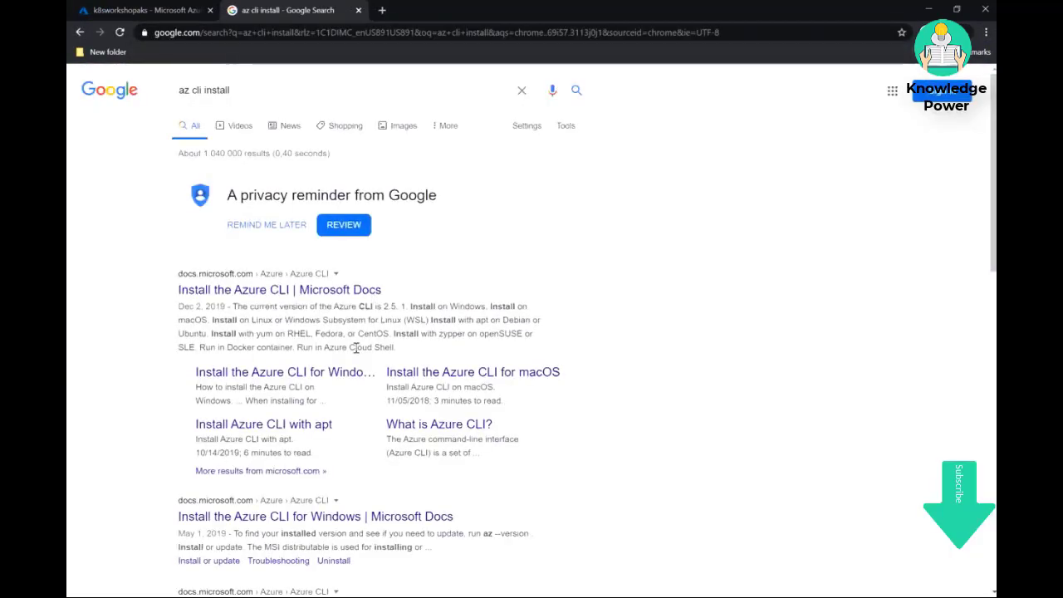
pyautogui.click(332, 291)
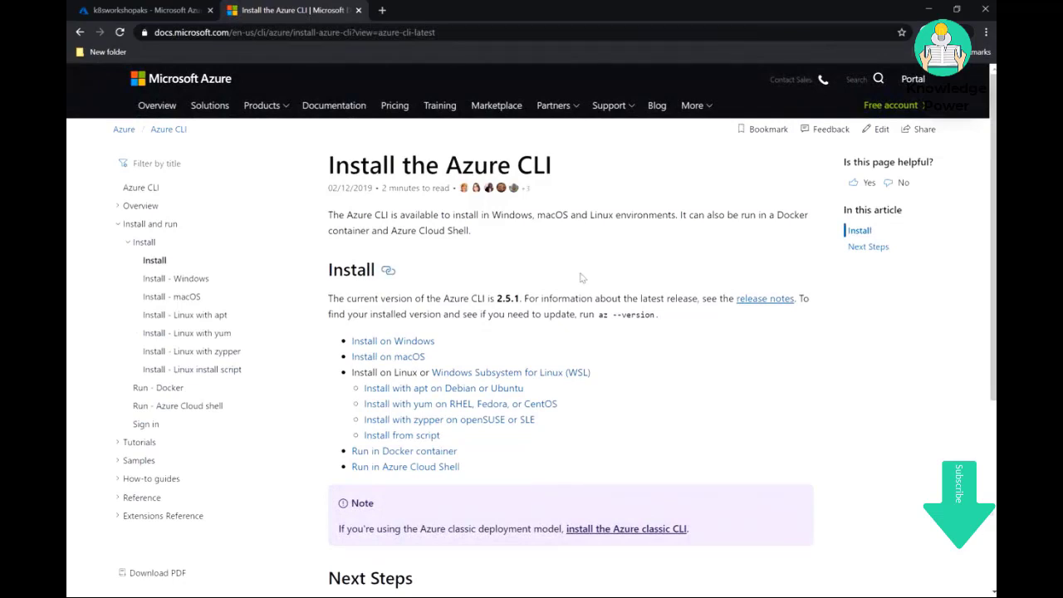
# Search the web for "kubctl install" in another new tab and open the Kubernetes "Install and Set Up kubectl" page
pyautogui.hotkey('ctrl', 't')
pyautogui.write('k')
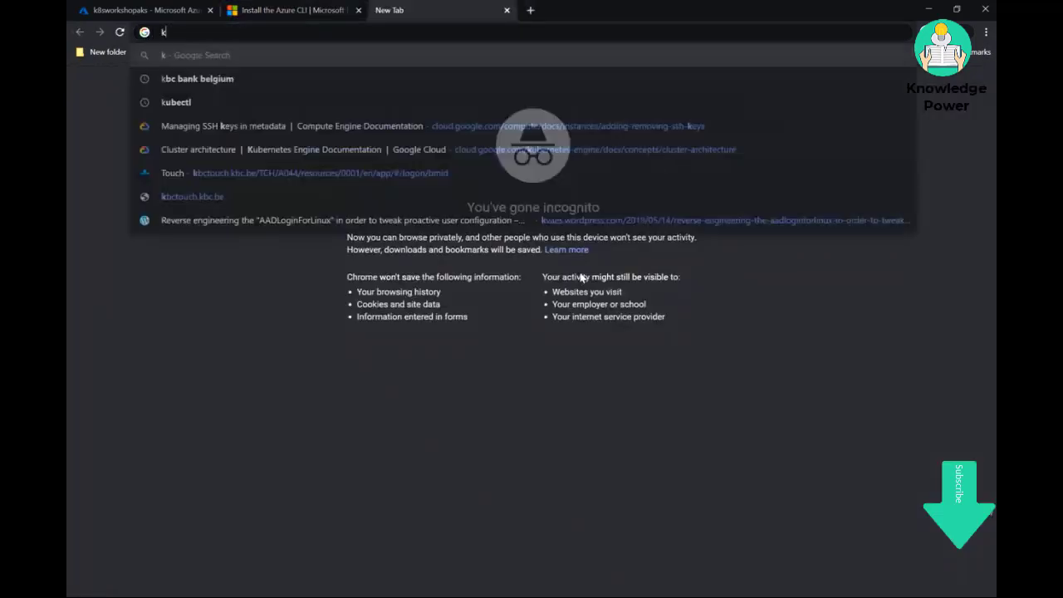
pyautogui.write('ubctl insatll')
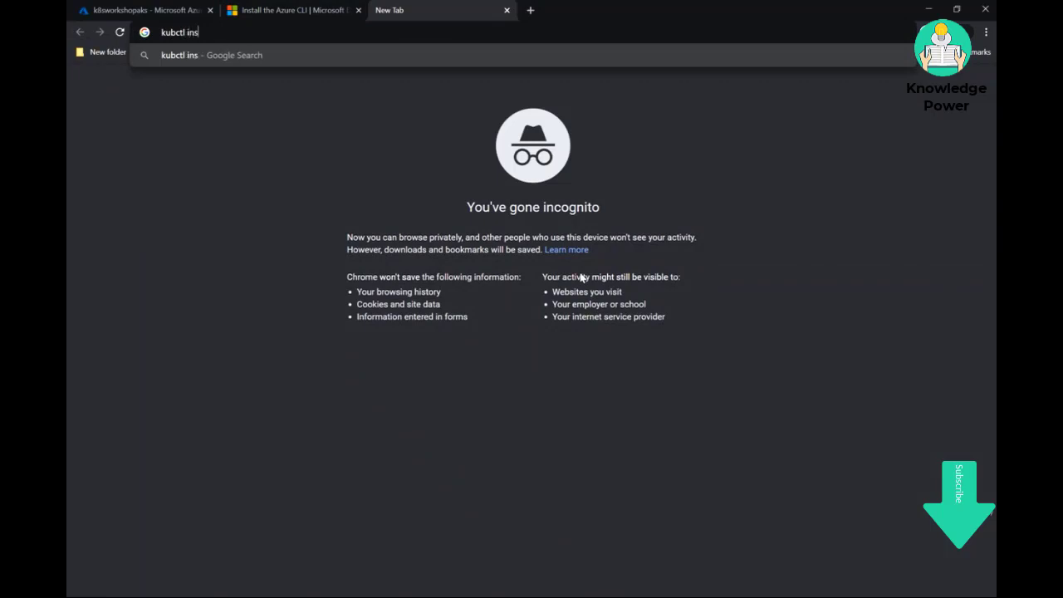
pyautogui.press('BackSpace')
pyautogui.press('BackSpace')
pyautogui.press('BackSpace')
pyautogui.press('BackSpace')
pyautogui.write('tall')
pyautogui.press('Return')
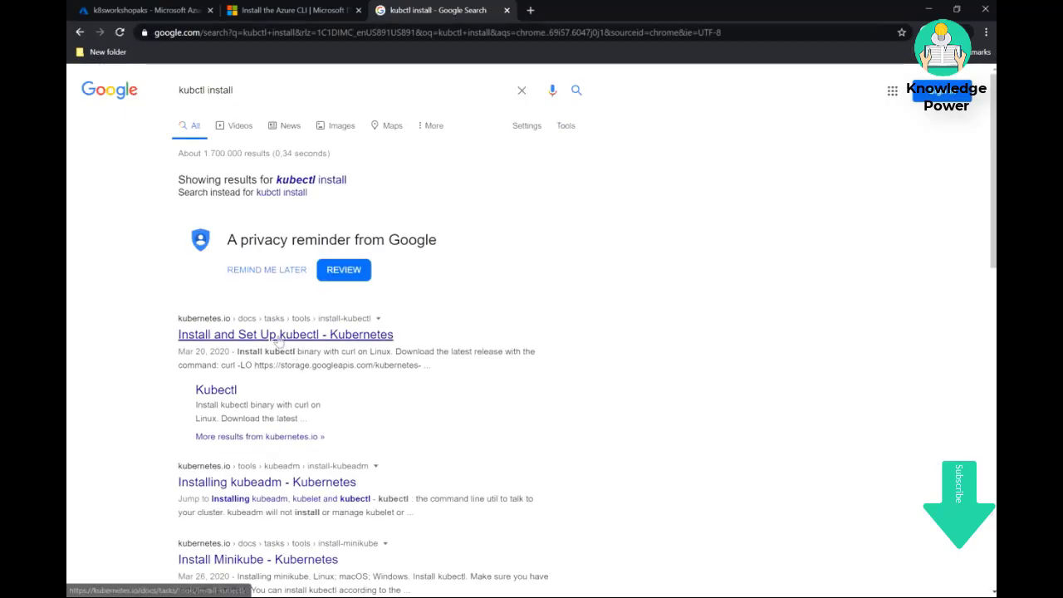
pyautogui.click(365, 336)
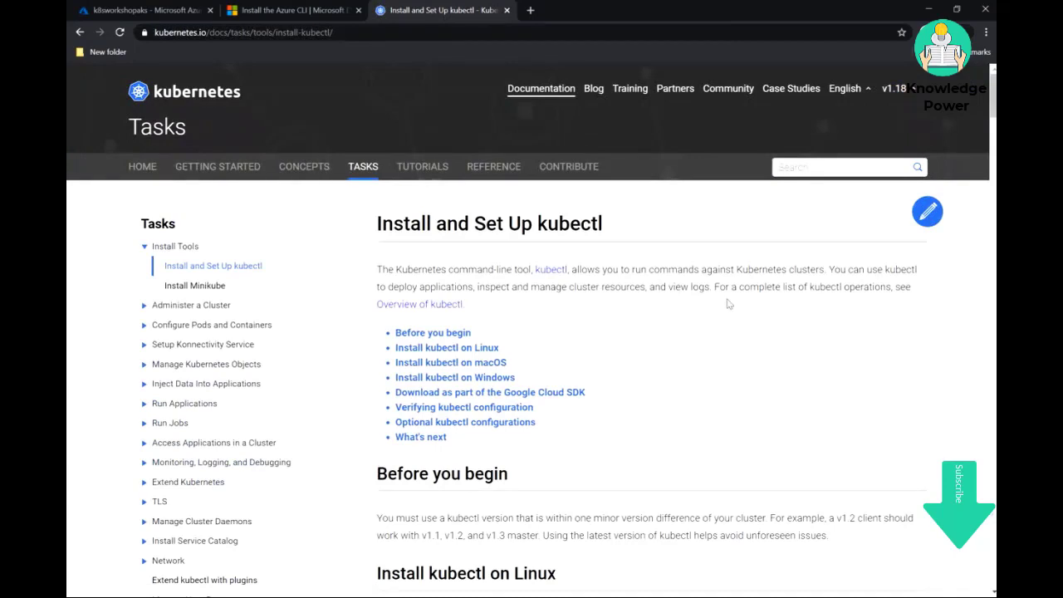
# Bring up the Command Prompt window, and close the kubectl and Azure CLI installation pages in the browser
pyautogui.click(615, 596)
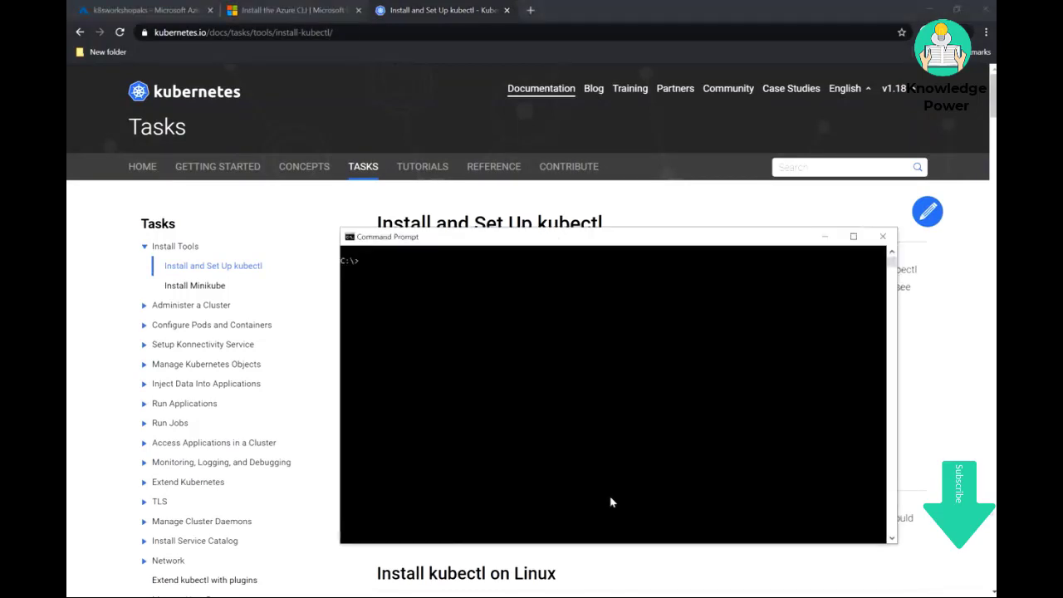
pyautogui.moveTo(499, 238); pyautogui.dragTo(447, 183)
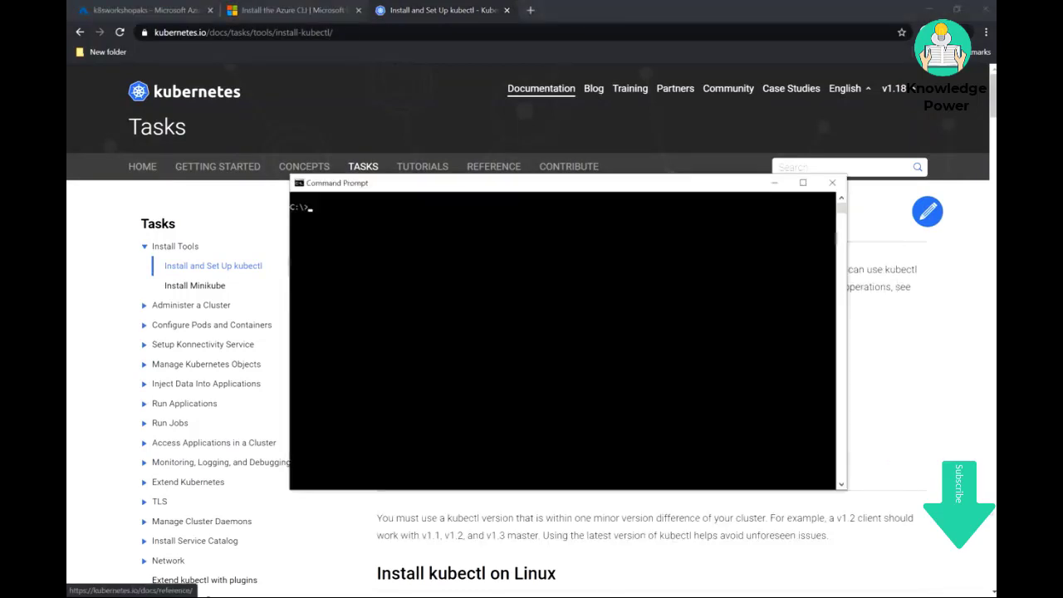
pyautogui.click(506, 16)
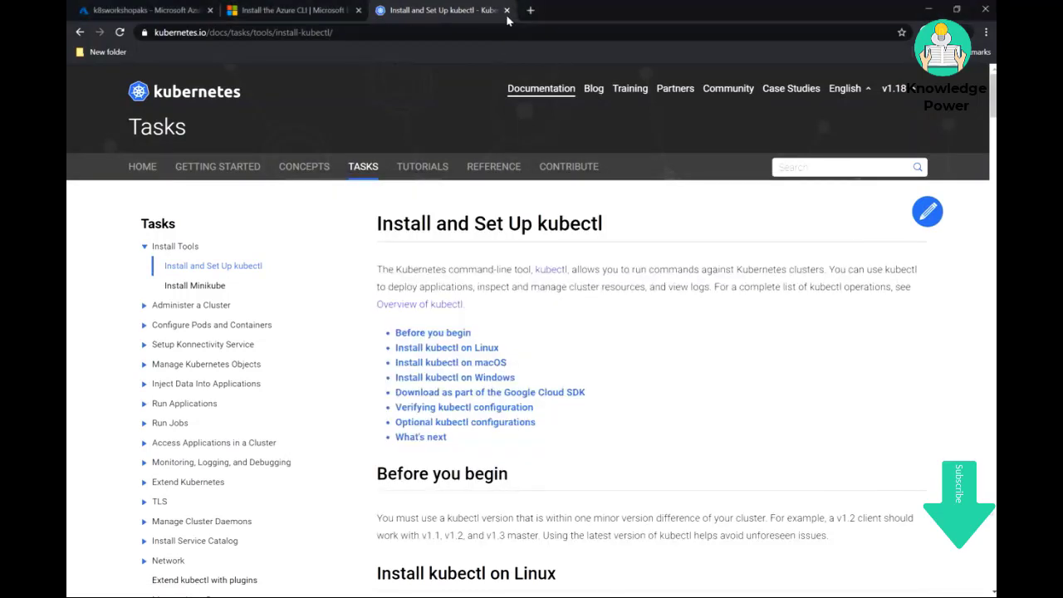
pyautogui.click(506, 10)
pyautogui.click(359, 10)
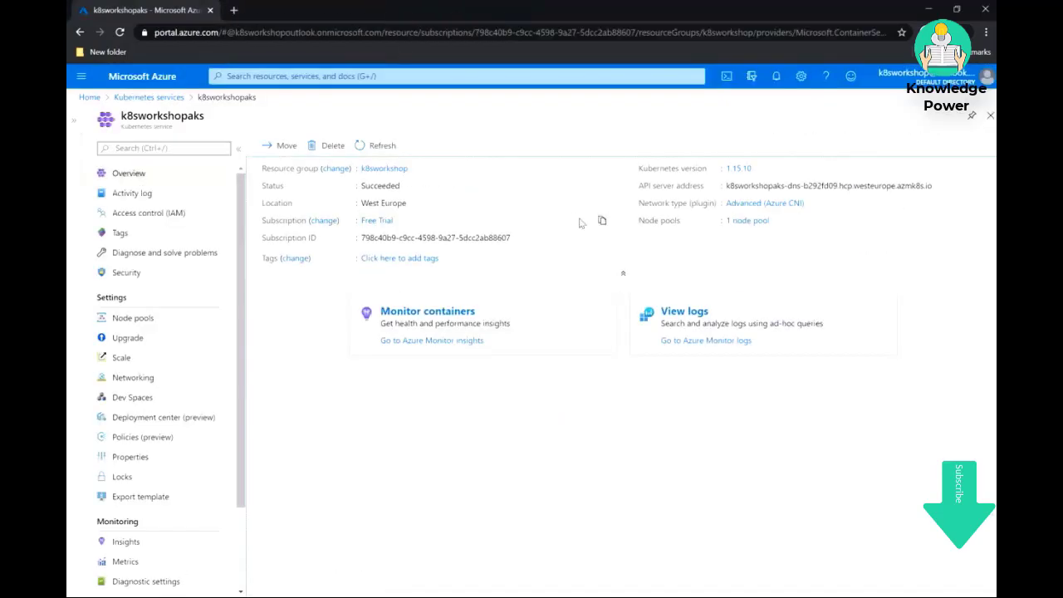
# Switch to the Command Prompt and sign in to Azure with "az login"
pyautogui.hotkey('alt', 'Tab')
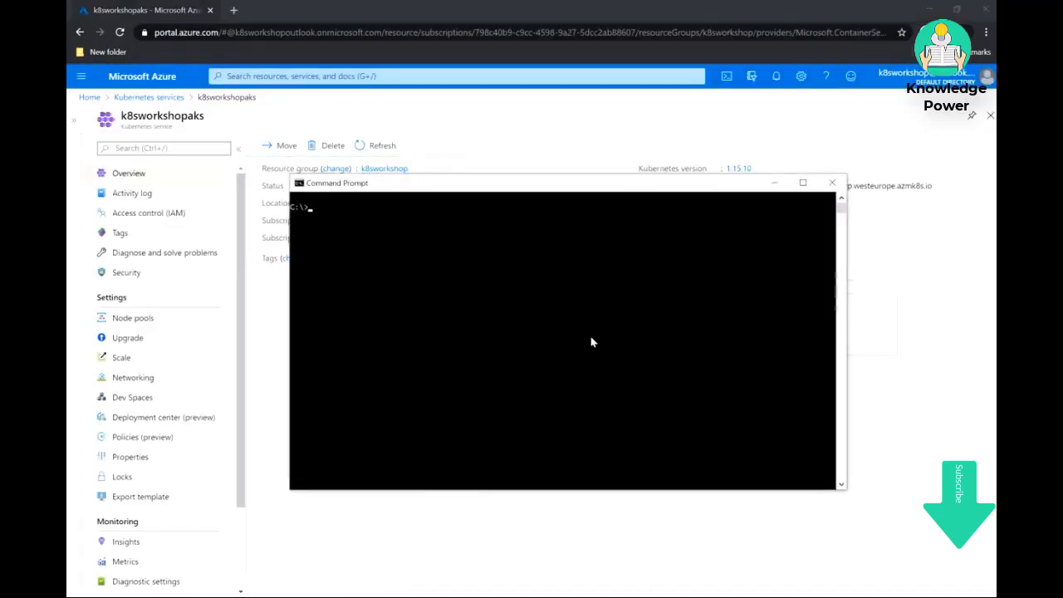
pyautogui.write('az login')
pyautogui.press('Return')
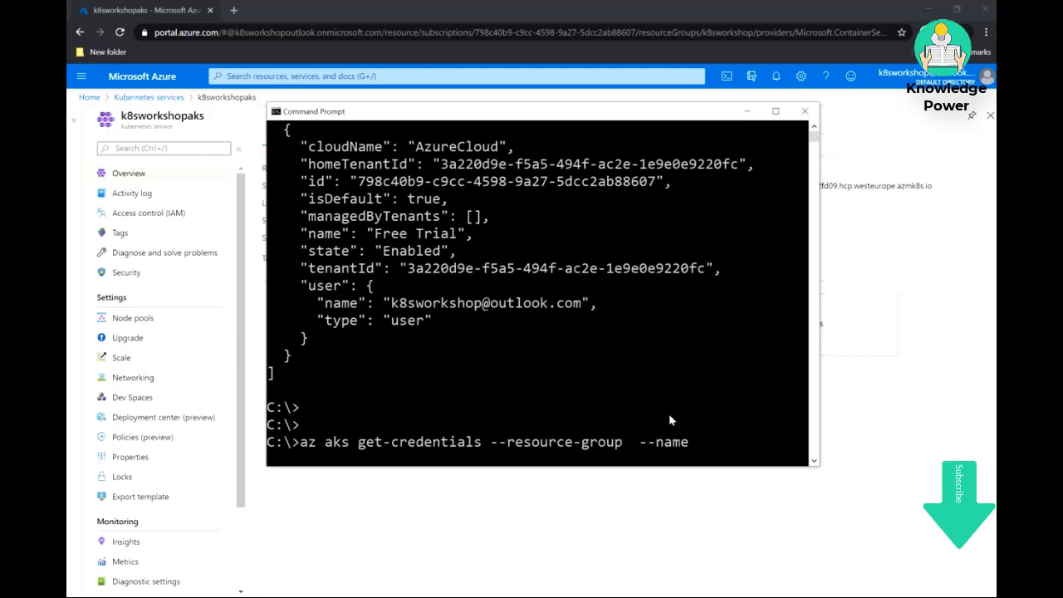
# Fetch the cluster credentials with az aks get-credentials, using resource group k8sworkshop and cluster name k8sworkshopaks
pyautogui.write('k8sworkshop')
pyautogui.press('Right')
pyautogui.press('Right')
pyautogui.press('Right')
pyautogui.press('Right')
pyautogui.press('Right')
pyautogui.press('Right')
pyautogui.press('Right')
pyautogui.press('Right')
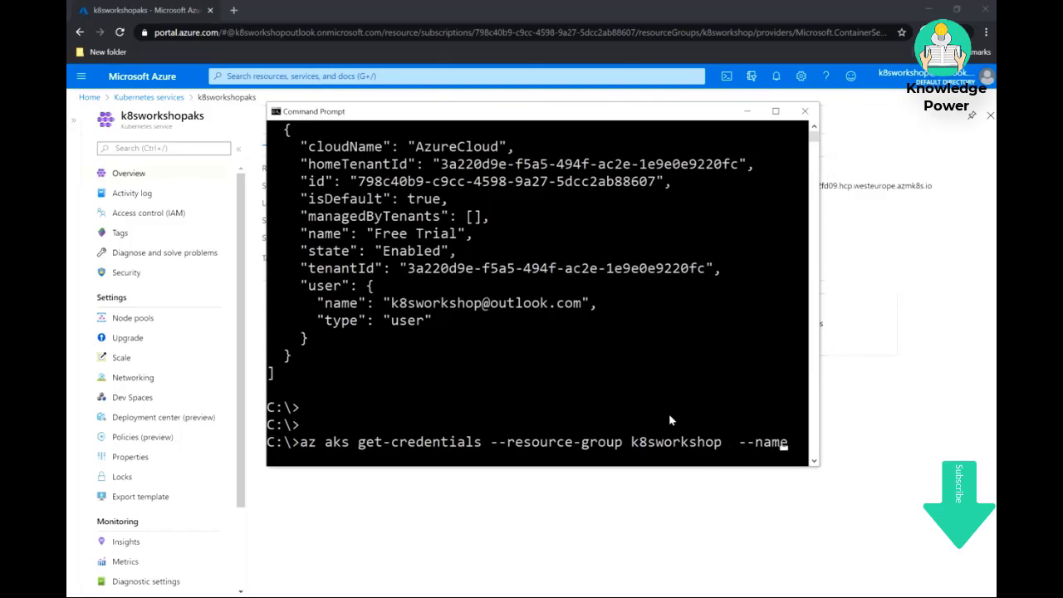
pyautogui.write('k8swoe')
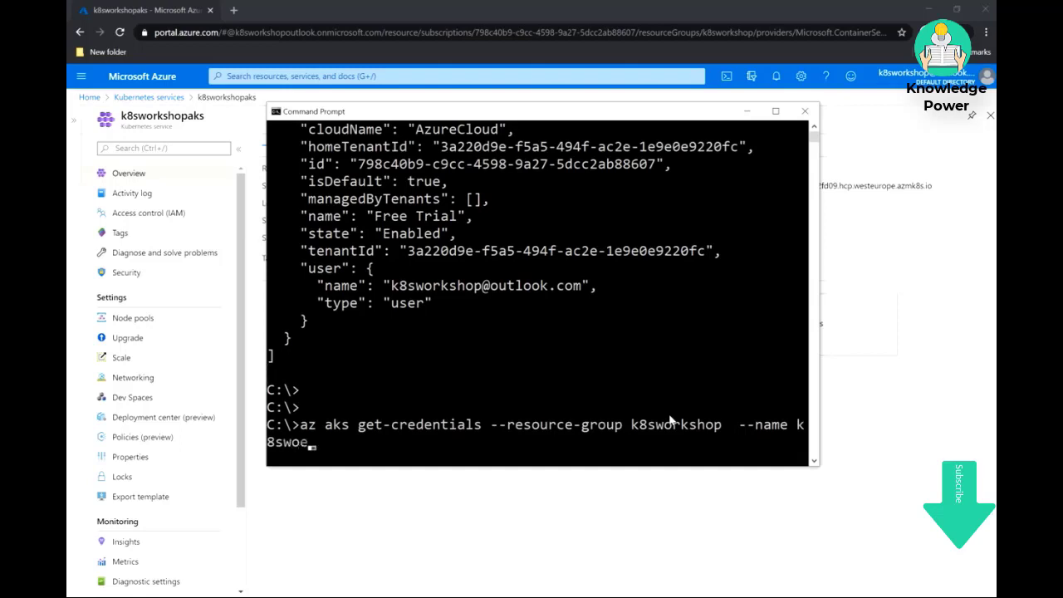
pyautogui.write('kshopaks')
pyautogui.press('BackSpace')
pyautogui.press('BackSpace')
pyautogui.press('BackSpace')
pyautogui.press('BackSpace')
pyautogui.press('BackSpace')
pyautogui.press('BackSpace')
pyautogui.press('BackSpace')
pyautogui.press('BackSpace')
pyautogui.press('BackSpace')
pyautogui.write('rkshopaks')
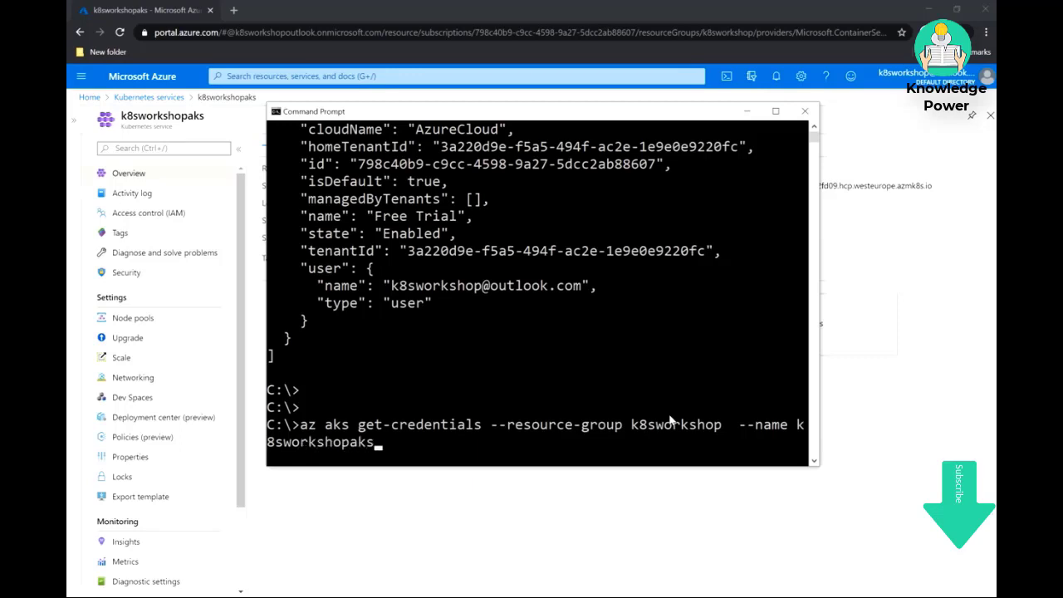
pyautogui.press('Return')
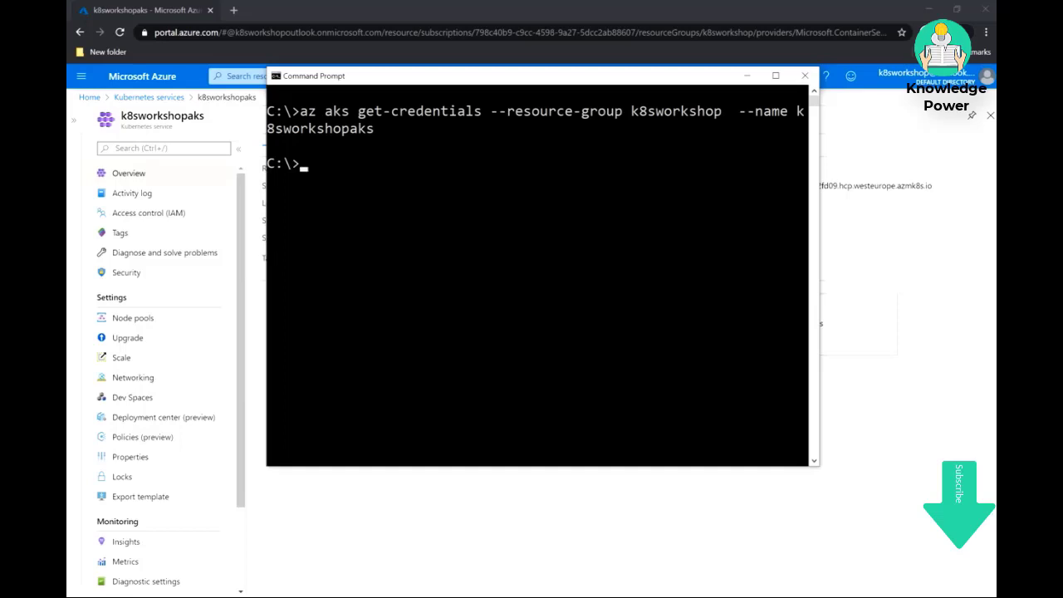
# Enter the kubeconfig file path "$HOME/.kube/config" at the command line
pyautogui.write('$HOME/.kube/')
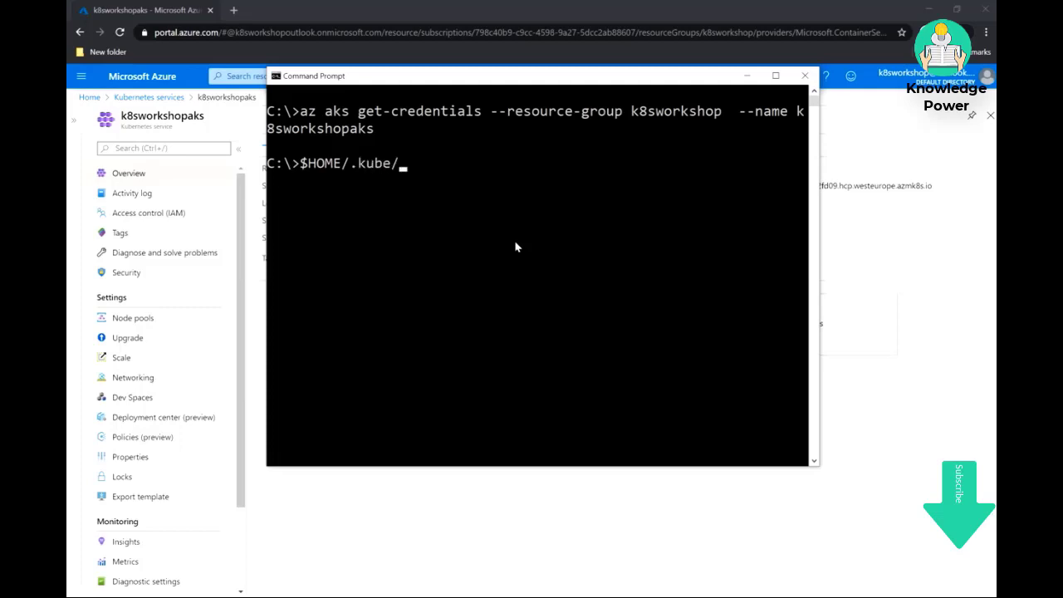
pyautogui.write('config')
pyautogui.press('Return')
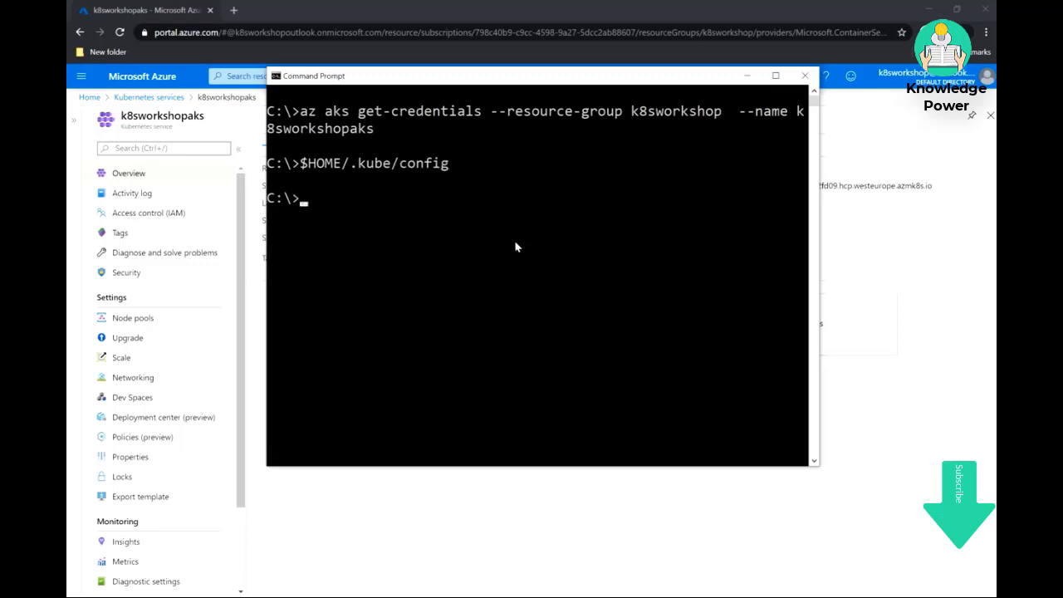
# Run "kubectl config view" in a maximized window and examine the listed clusters, contexts, current context and users
pyautogui.write('kubectl config ')
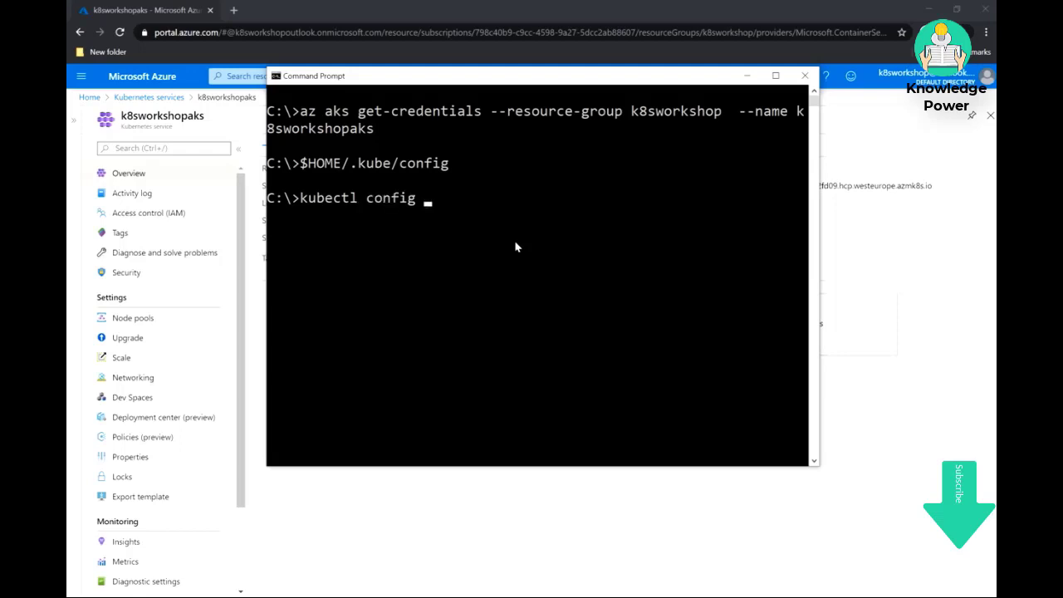
pyautogui.write('view')
pyautogui.press('Return')
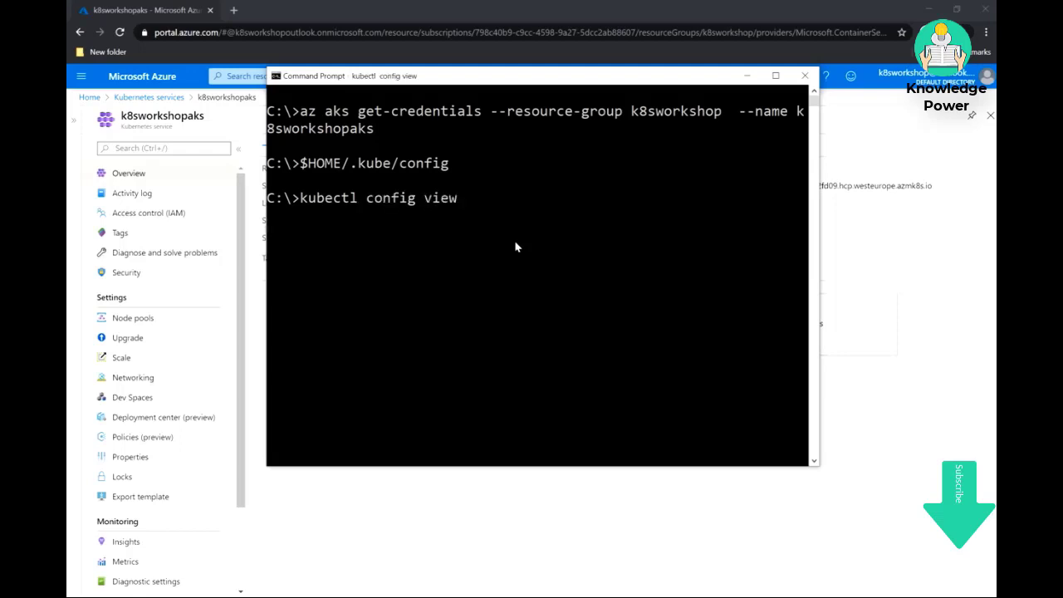
pyautogui.click(775, 76)
pyautogui.scroll(4, 603, 218)
pyautogui.scroll(6, 603, 217)
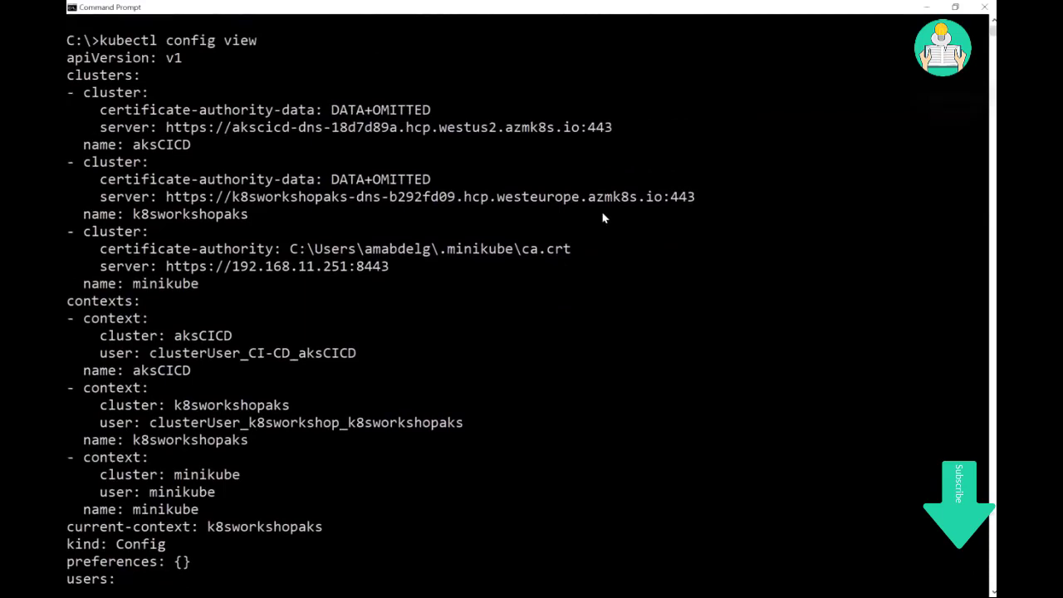
pyautogui.scroll(2, 602, 218)
pyautogui.scroll(-1, 603, 218)
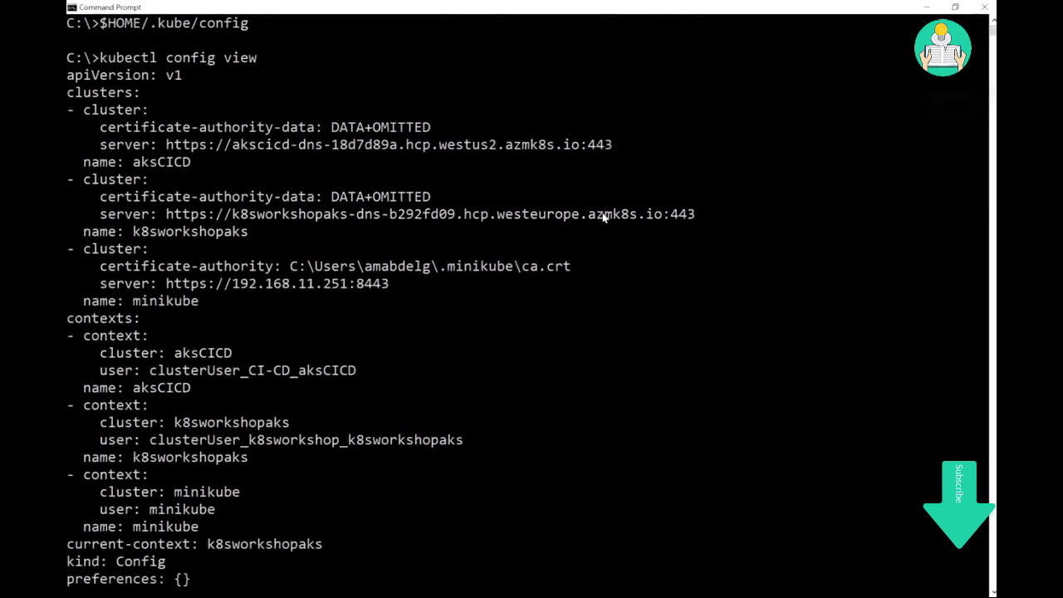
pyautogui.scroll(-3, 602, 218)
pyautogui.scroll(-1, 602, 218)
pyautogui.scroll(-5, 603, 218)
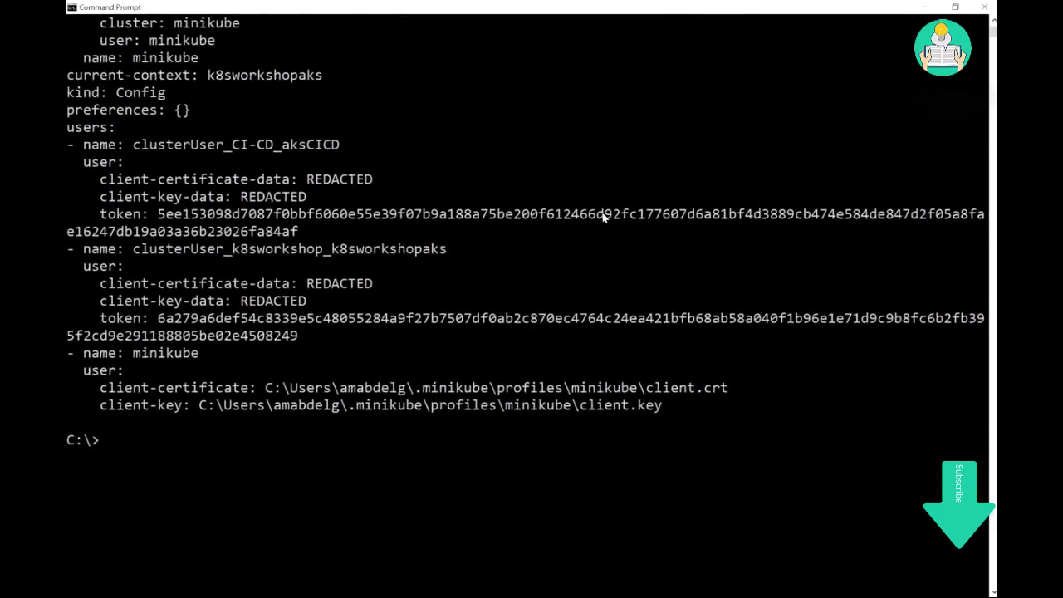
# Clear the console and list the cluster's nodes with "kubectl get nodes"
pyautogui.write('cls')
pyautogui.press('Return')
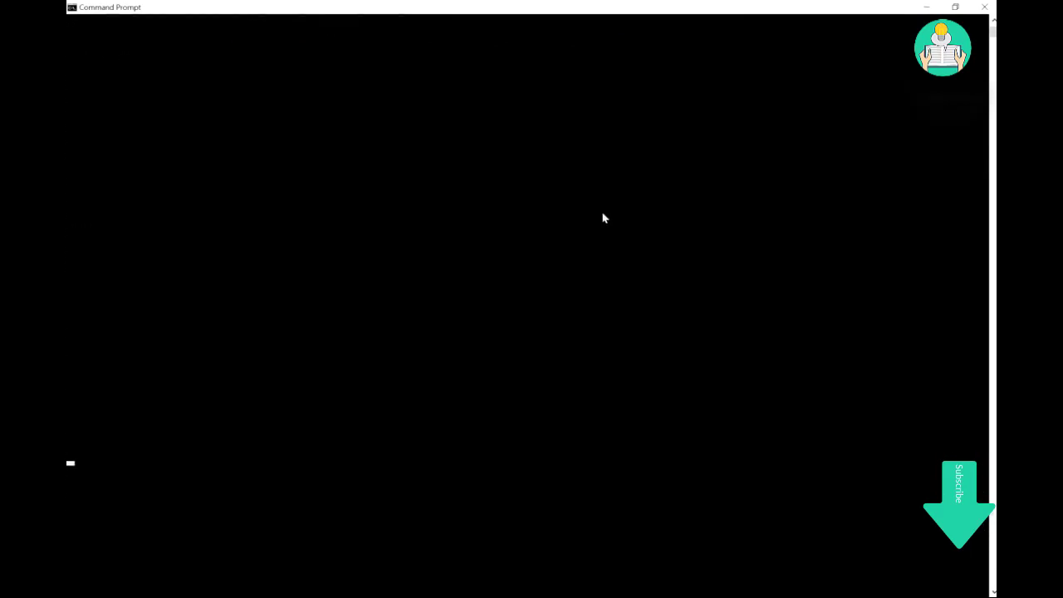
pyautogui.write('kubectl')
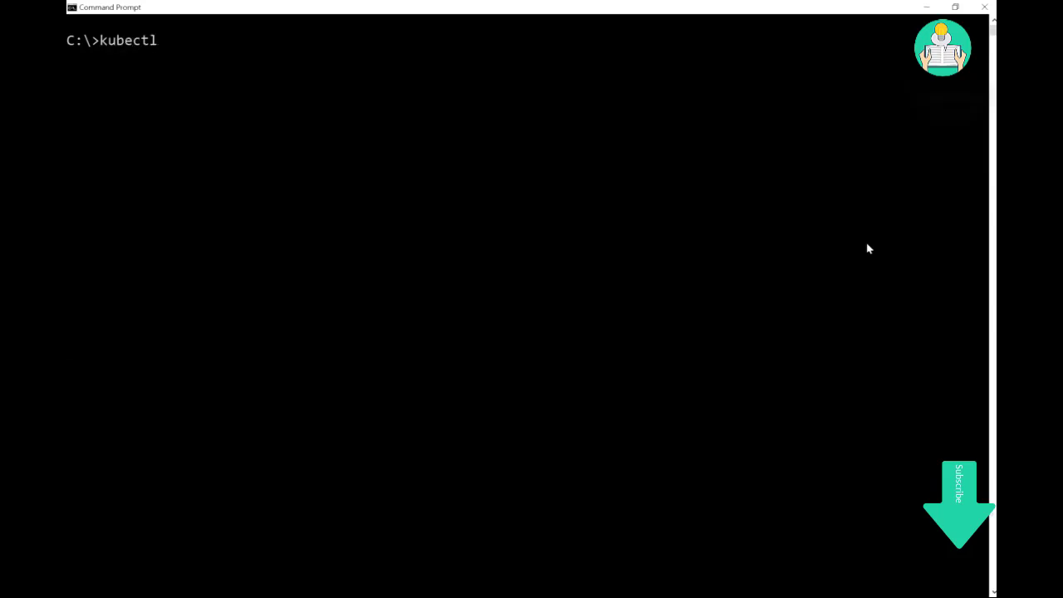
pyautogui.write(' get')
pyautogui.write(' nocd')
pyautogui.press('BackSpace')
pyautogui.press('BackSpace')
pyautogui.write('des')
pyautogui.press('Return')
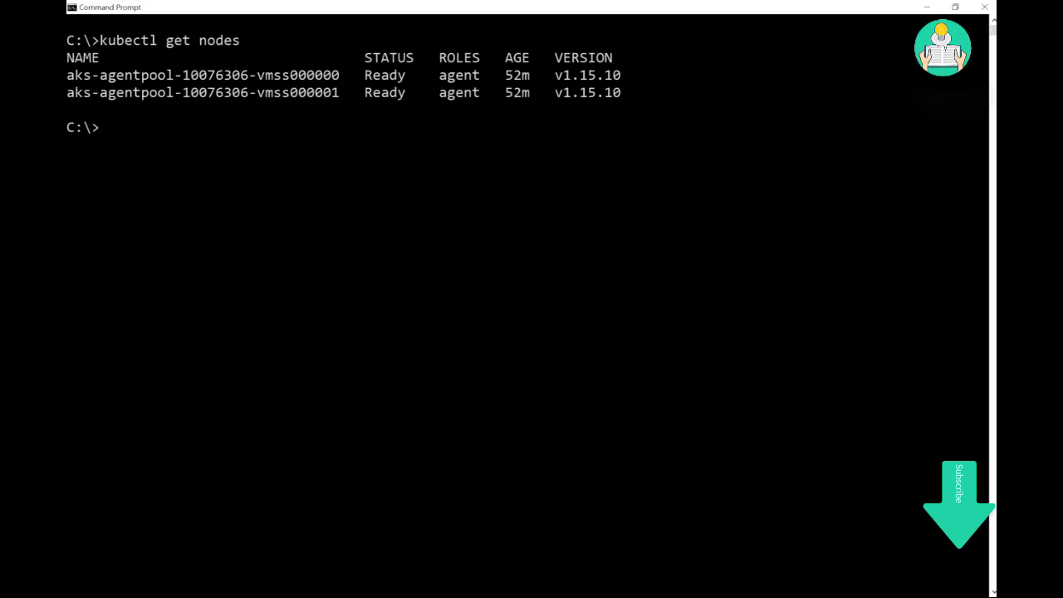
# List the cluster's namespaces with "kubectl get namespaces"
pyautogui.write('kubectl get')
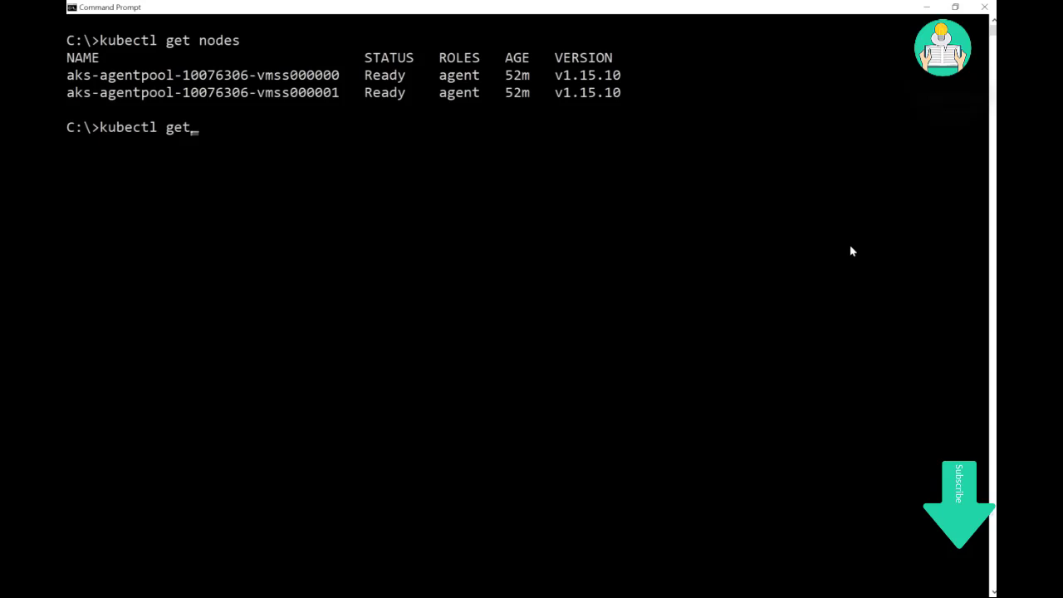
pyautogui.write(' namespaces')
pyautogui.press('Return')
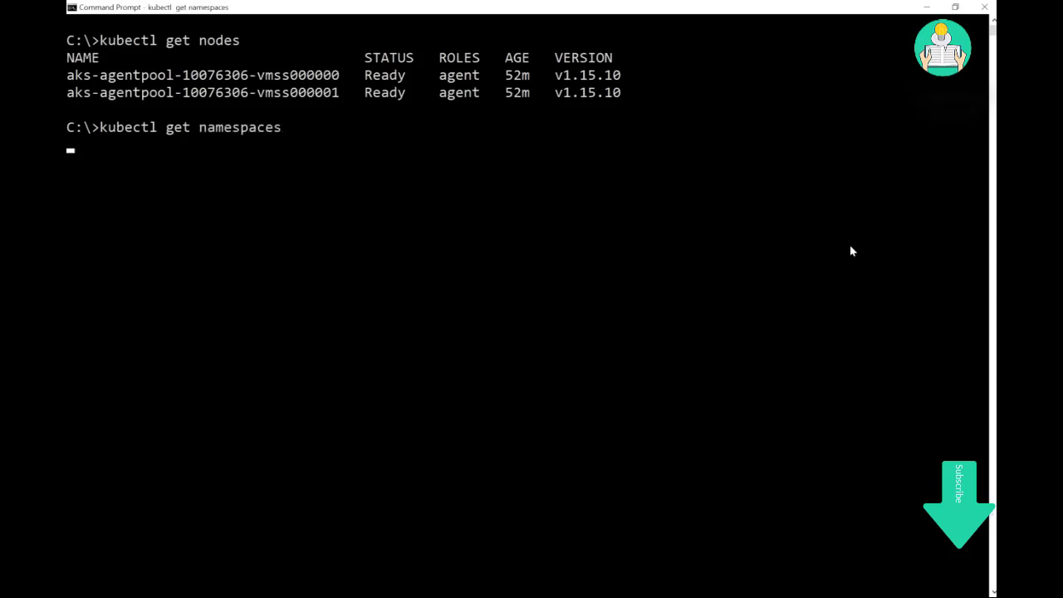
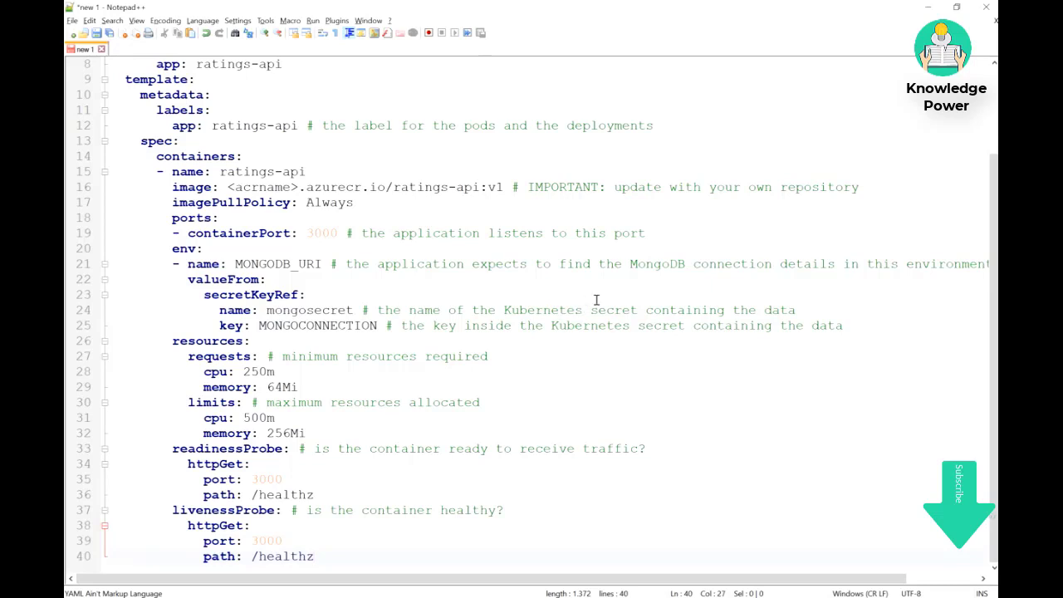
# Examine the opening of the ratings-api manifest in Notepad++, including its kind, metadata name, selector and template
pyautogui.scroll(3, 595, 299)
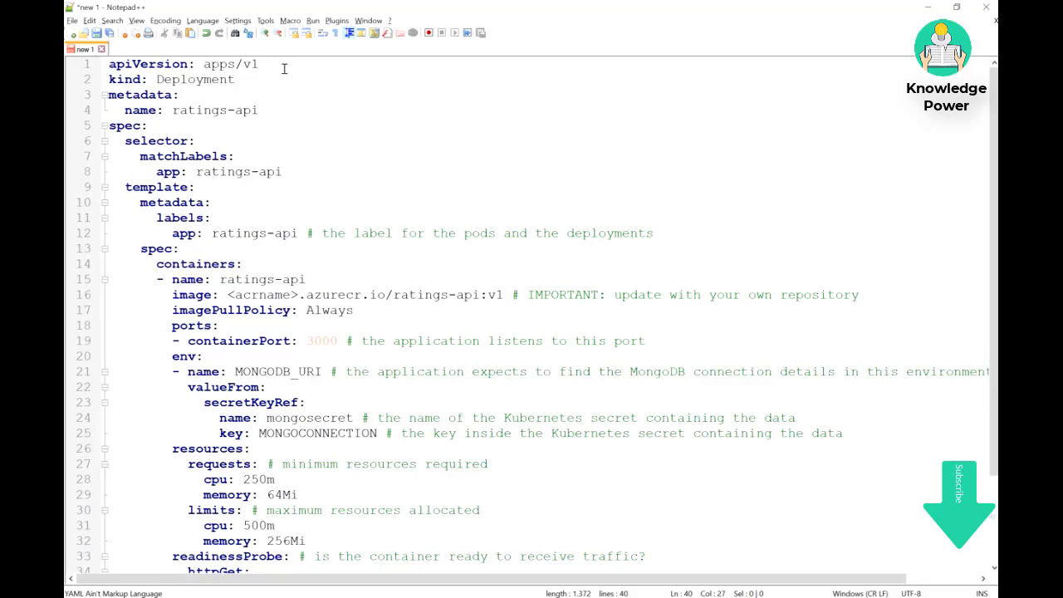
pyautogui.moveTo(135, 155); pyautogui.dragTo(218, 216)
pyautogui.click(218, 216)
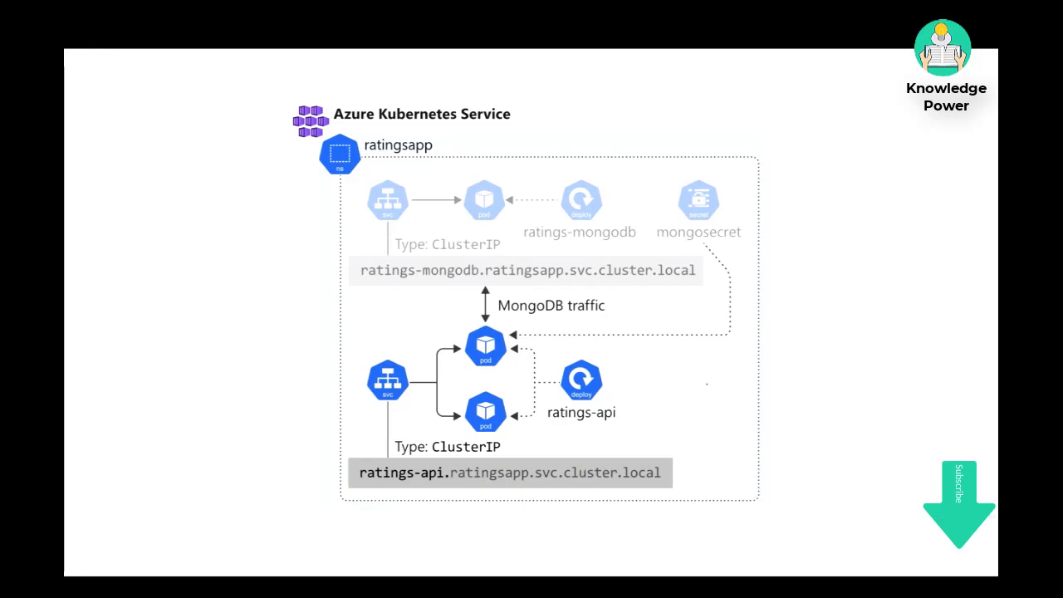
pyautogui.moveTo(708, 389)
pyautogui.mouseDown()
pyautogui.moveTo(629, 379)
pyautogui.moveTo(640, 388)
pyautogui.mouseUp()
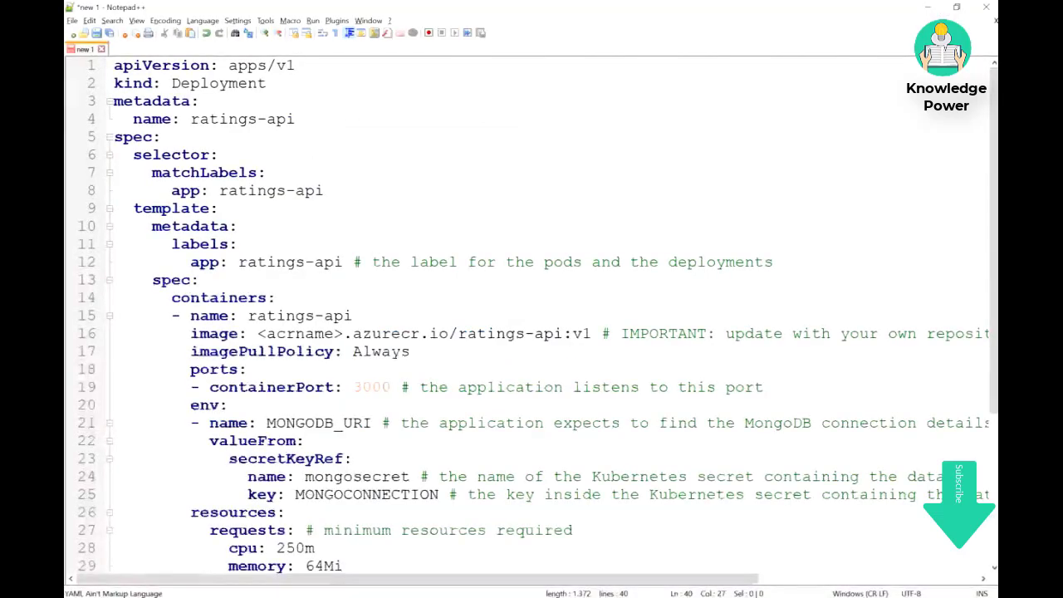
pyautogui.doubleClick(210, 87)
pyautogui.moveTo(191, 121); pyautogui.dragTo(304, 119)
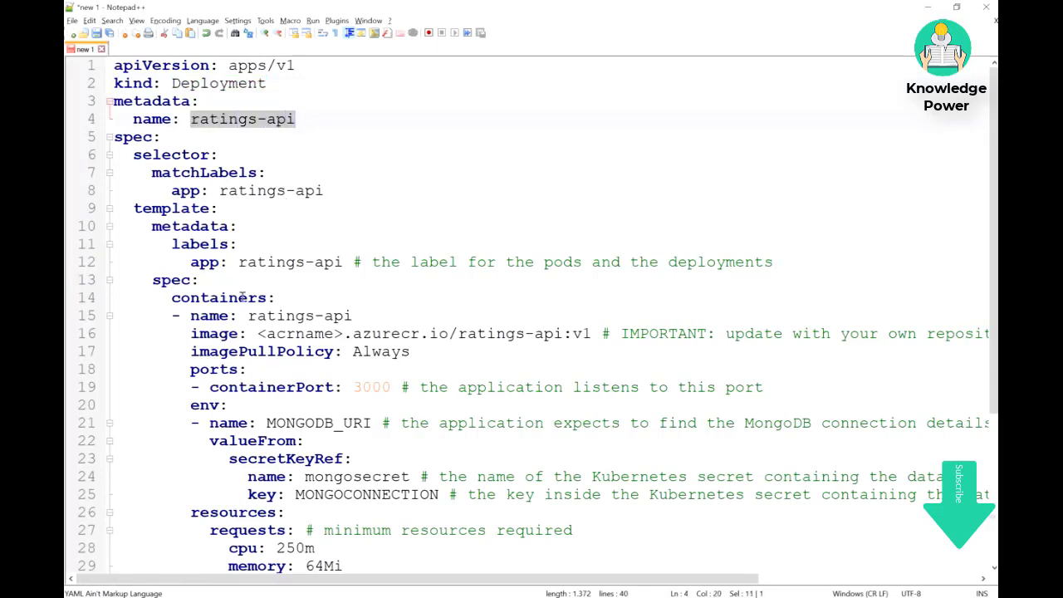
# Examine the manifest's containers section, including the container name and the azurecr.io image reference
pyautogui.click(257, 316)
pyautogui.doubleClick(240, 299)
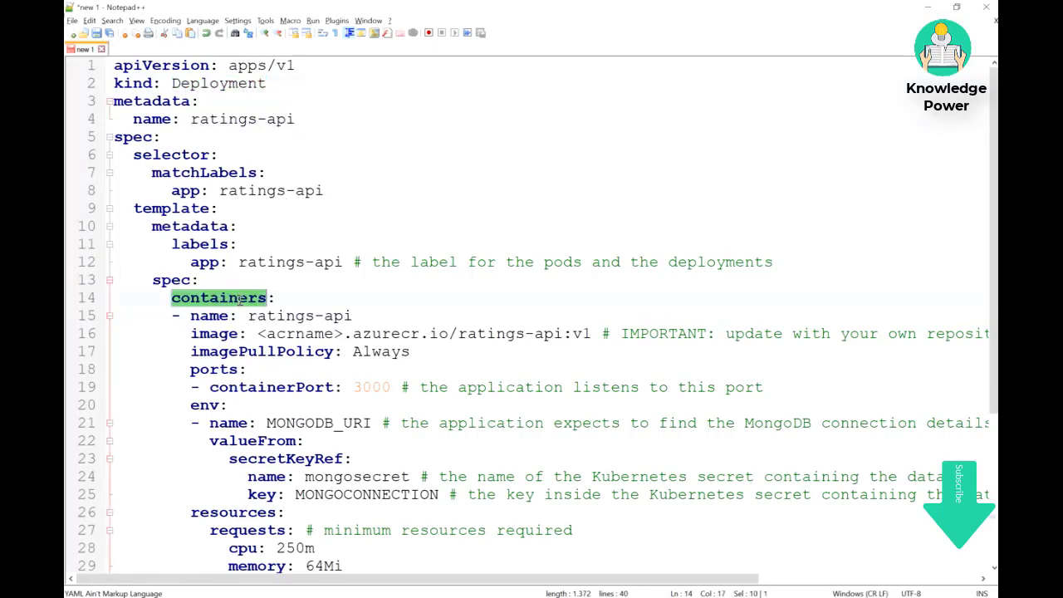
pyautogui.scroll(-2, 240, 298)
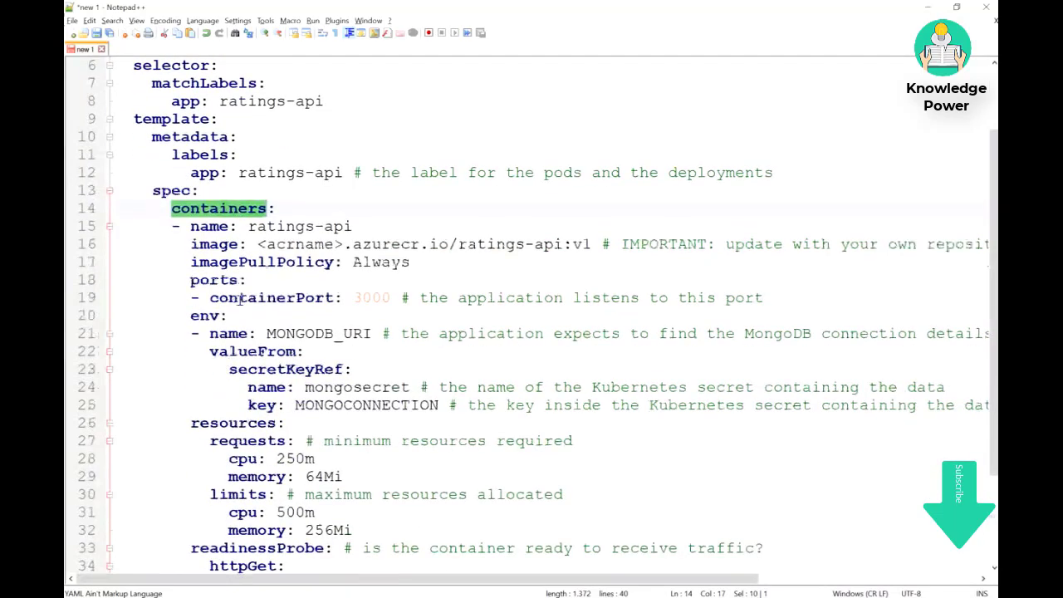
pyautogui.moveTo(249, 225); pyautogui.dragTo(355, 220)
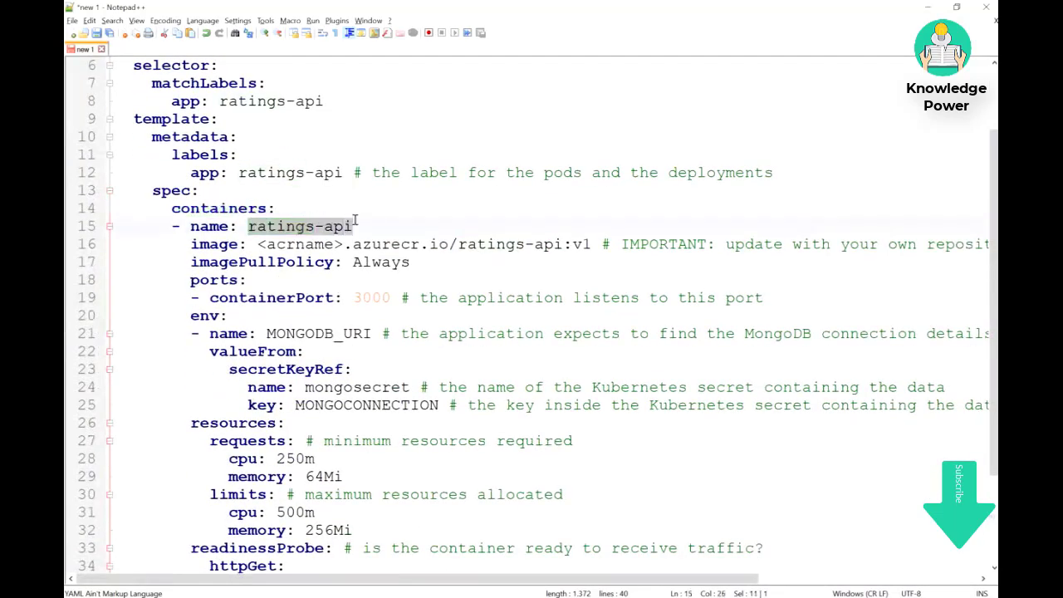
pyautogui.click(249, 245)
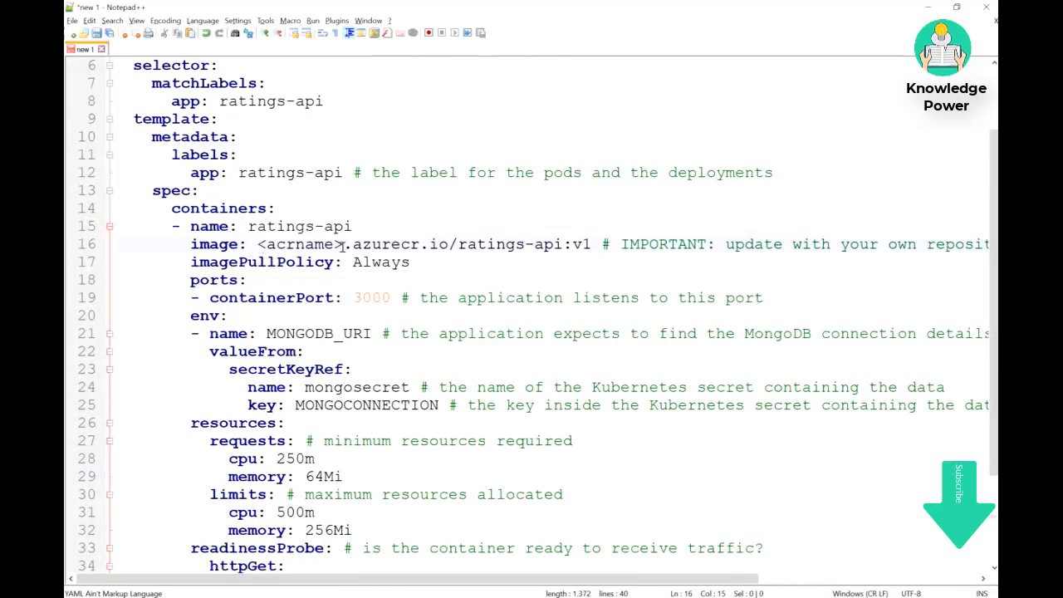
pyautogui.moveTo(344, 244); pyautogui.dragTo(587, 244)
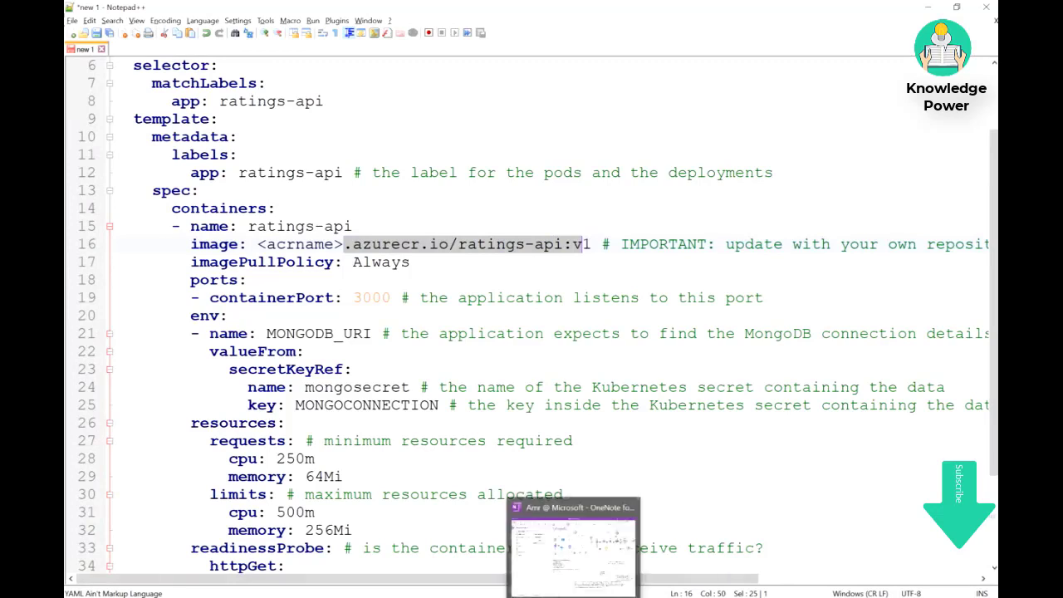
# Switch to the Azure portal and open the k8sworkshopdemo container registry to look up its login server
pyautogui.click(510, 544)
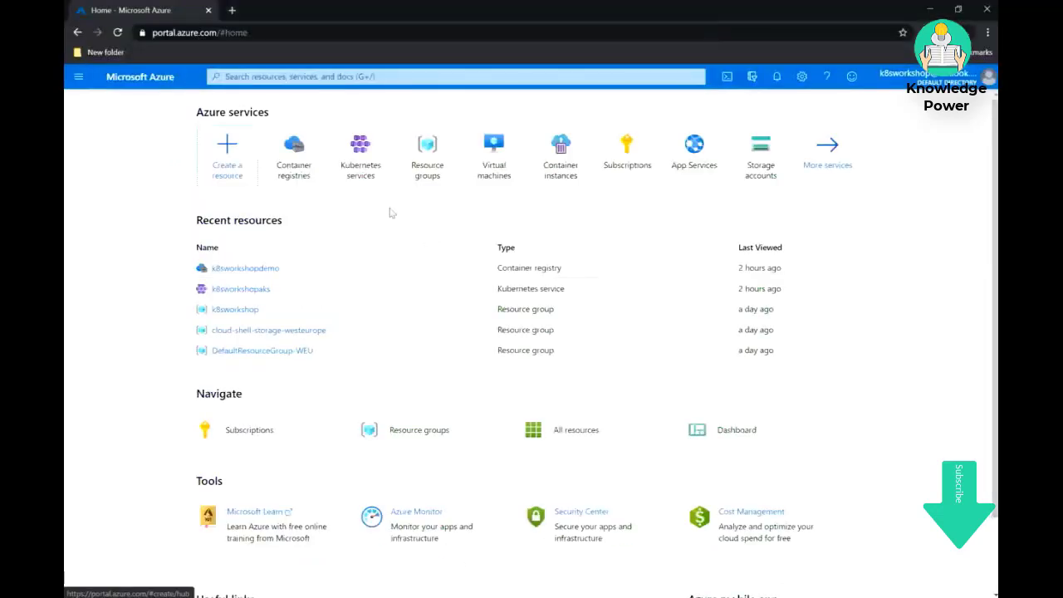
pyautogui.click(299, 175)
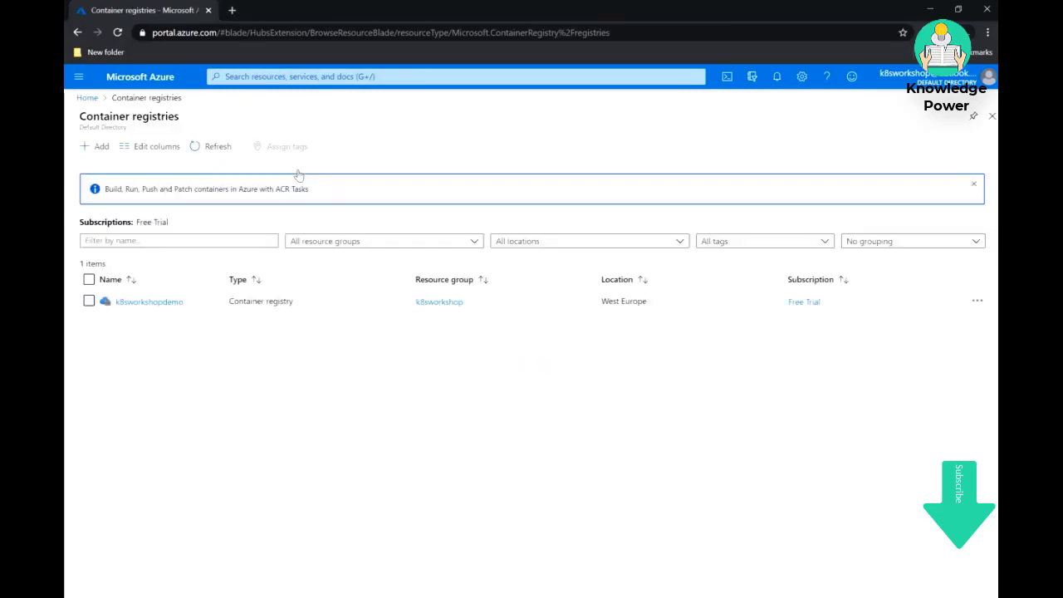
pyautogui.click(157, 303)
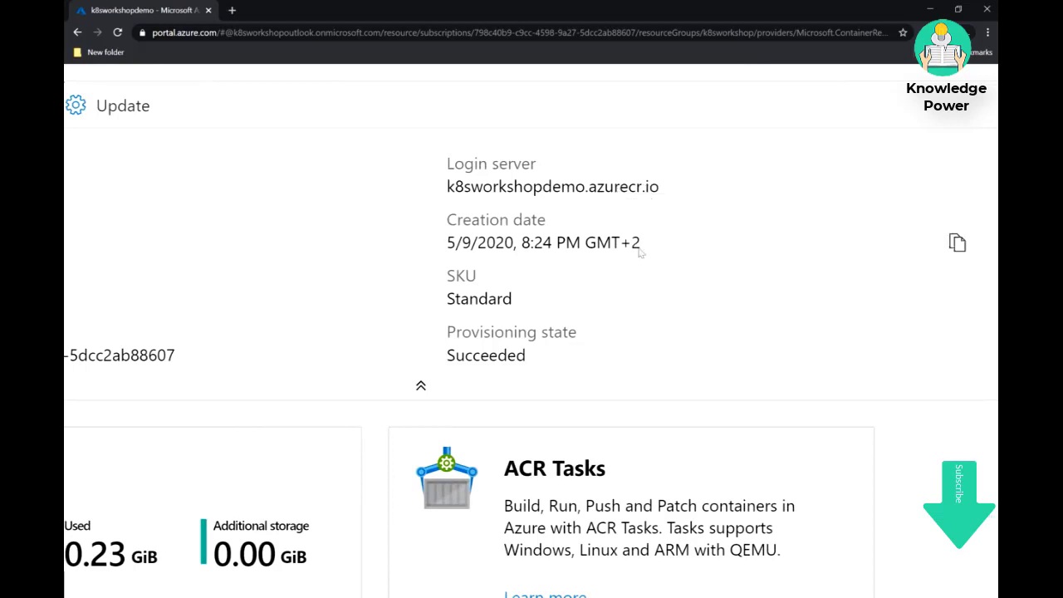
# Switch back to Notepad++ and examine the <acrname> placeholder and the ratings-api:v1 part of the manifest's image reference
pyautogui.click(598, 597)
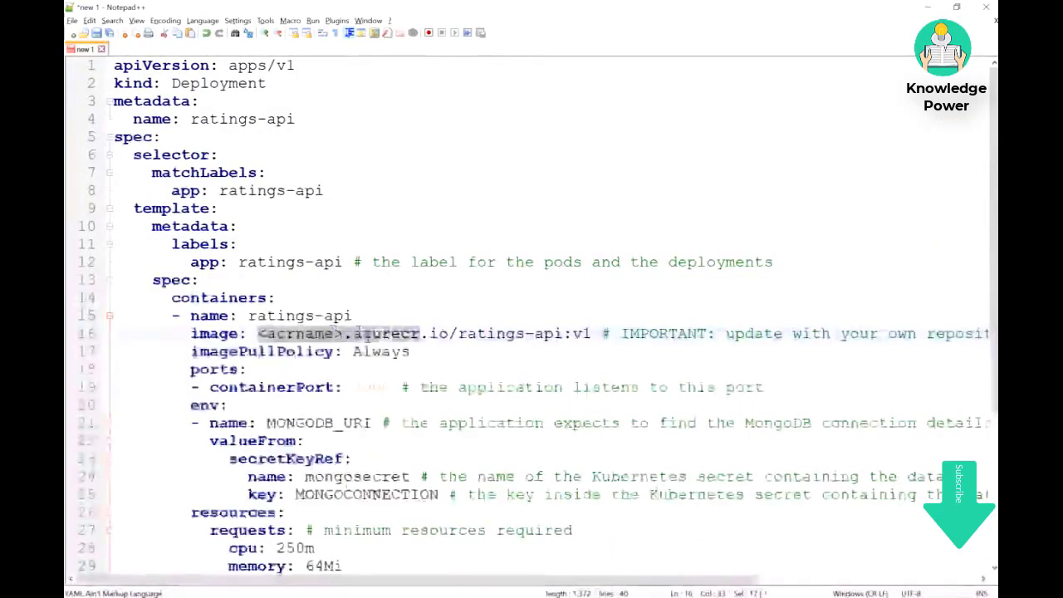
pyautogui.click(257, 334)
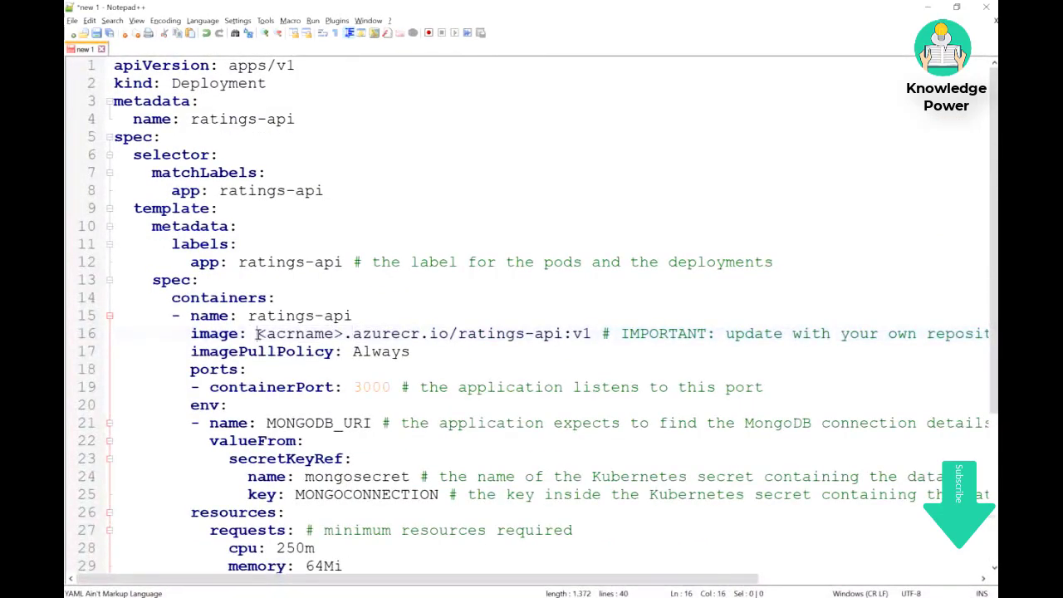
pyautogui.moveTo(257, 334); pyautogui.dragTo(343, 333)
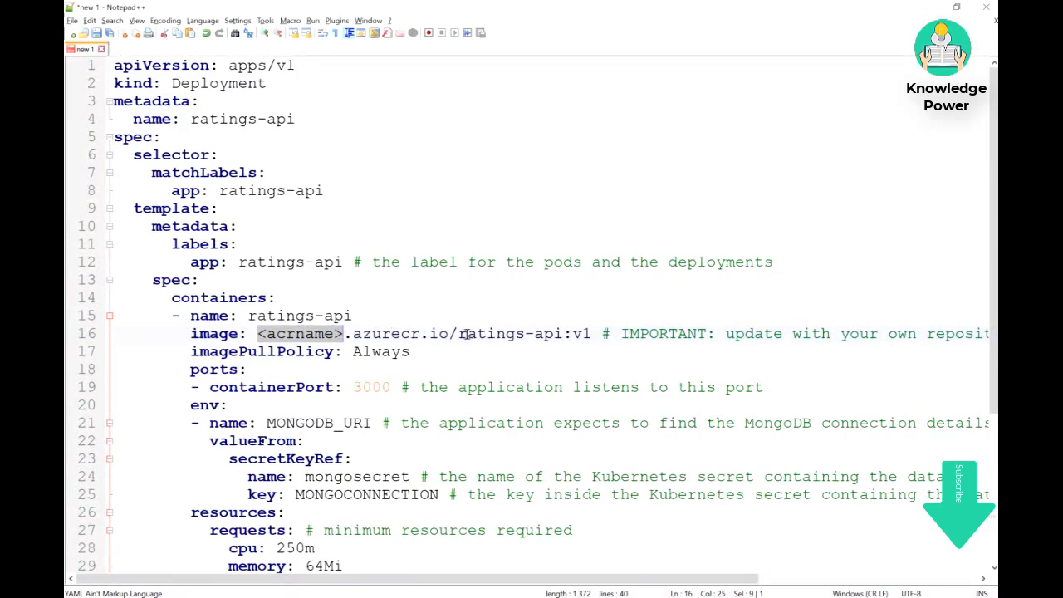
pyautogui.moveTo(458, 333); pyautogui.dragTo(589, 333)
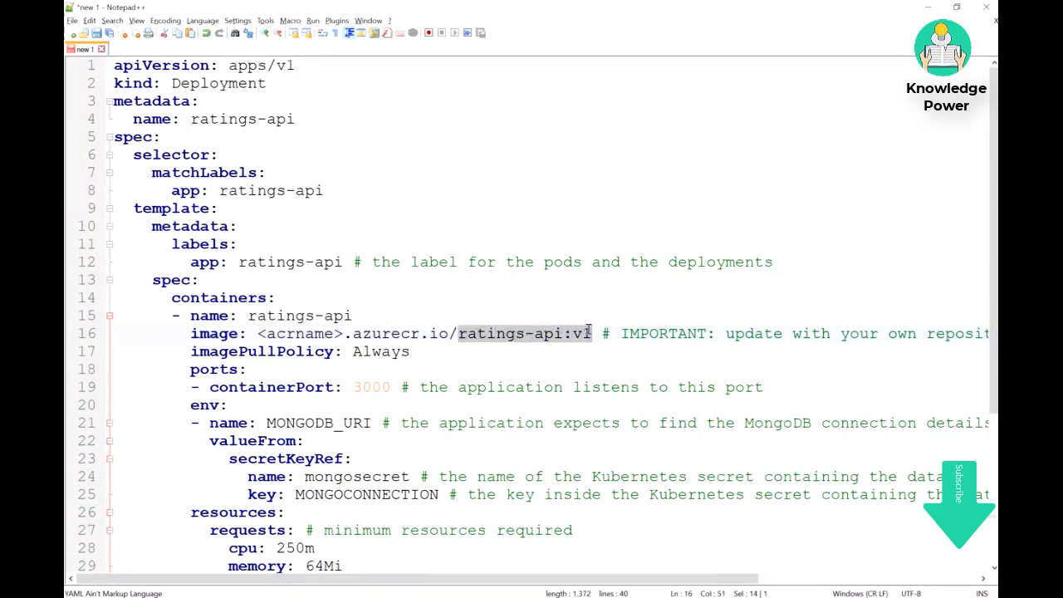
# Switch to the Azure portal and open the rating-api repository in the k8sworkshopdemo registry to check its name and tags
pyautogui.hotkey('alt', 'Tab')
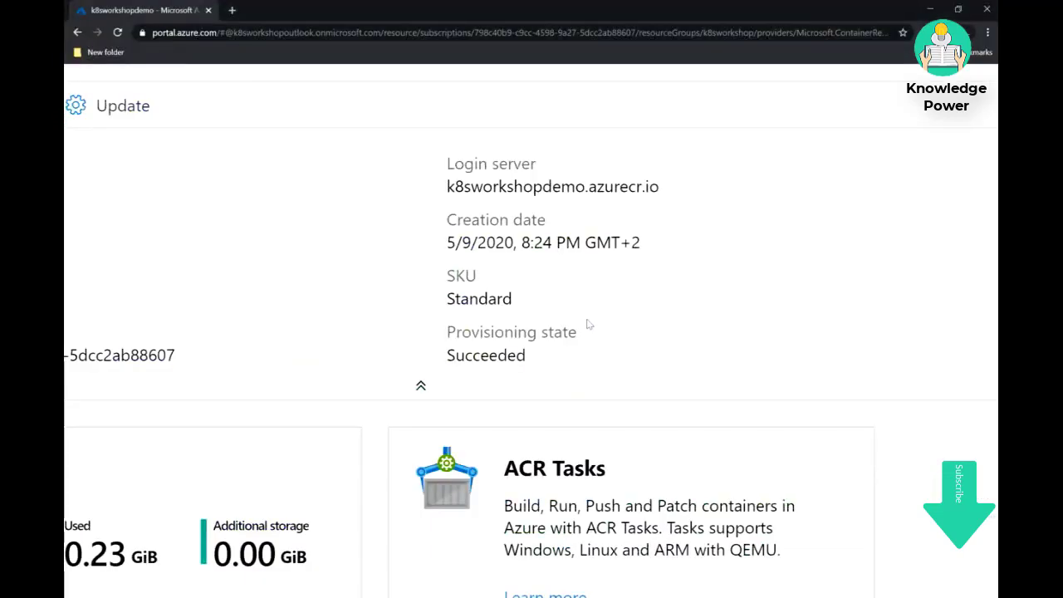
pyautogui.hscroll(-4, 589, 324)
pyautogui.hscroll(-5, 586, 324)
pyautogui.scroll(-3, 586, 324)
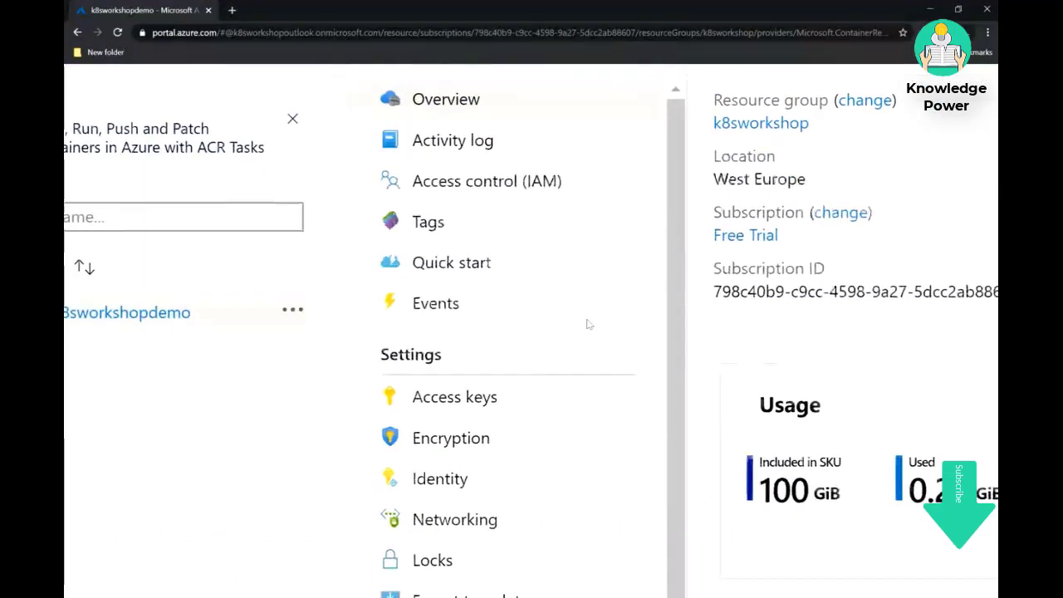
pyautogui.scroll(-1, 587, 324)
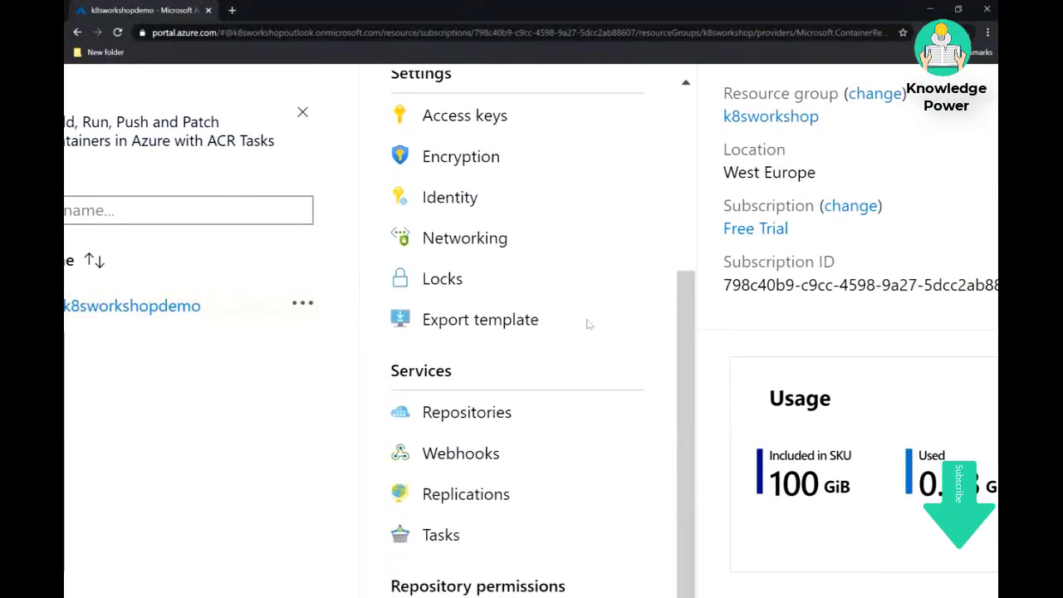
pyautogui.click(467, 411)
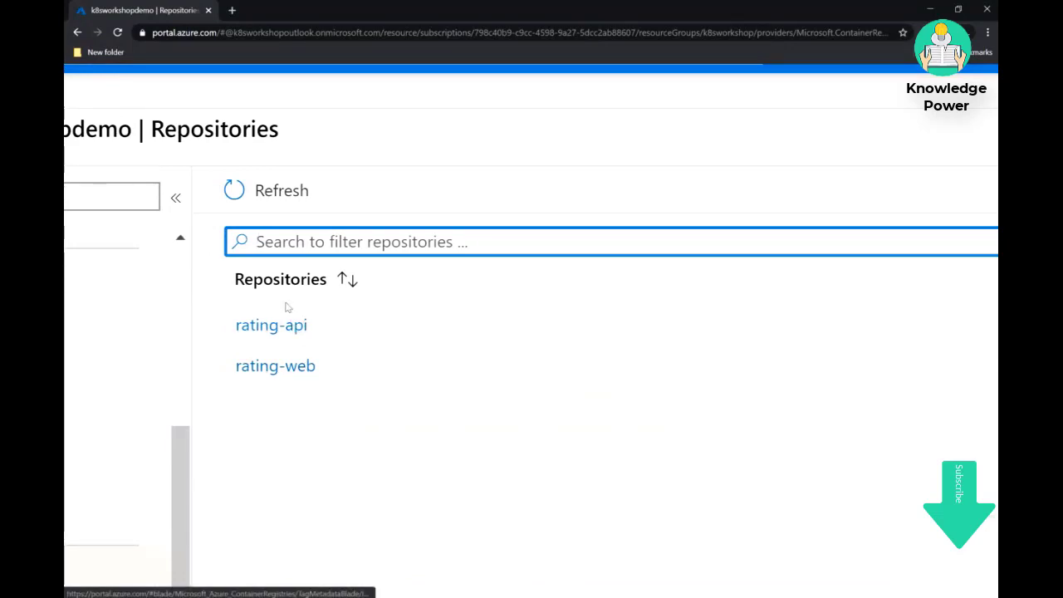
pyautogui.click(282, 332)
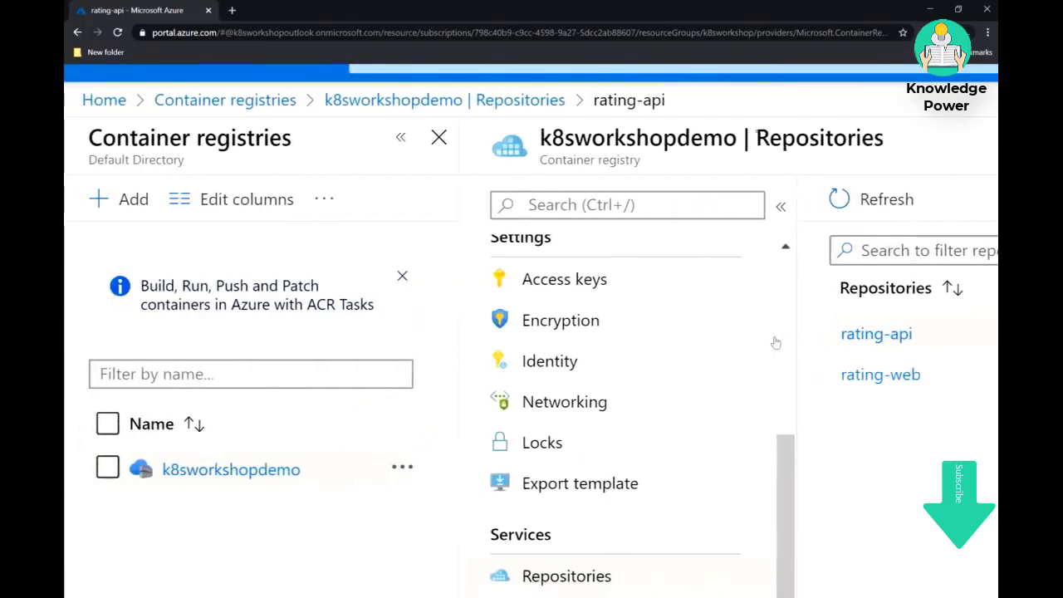
pyautogui.scroll(-5, 776, 343)
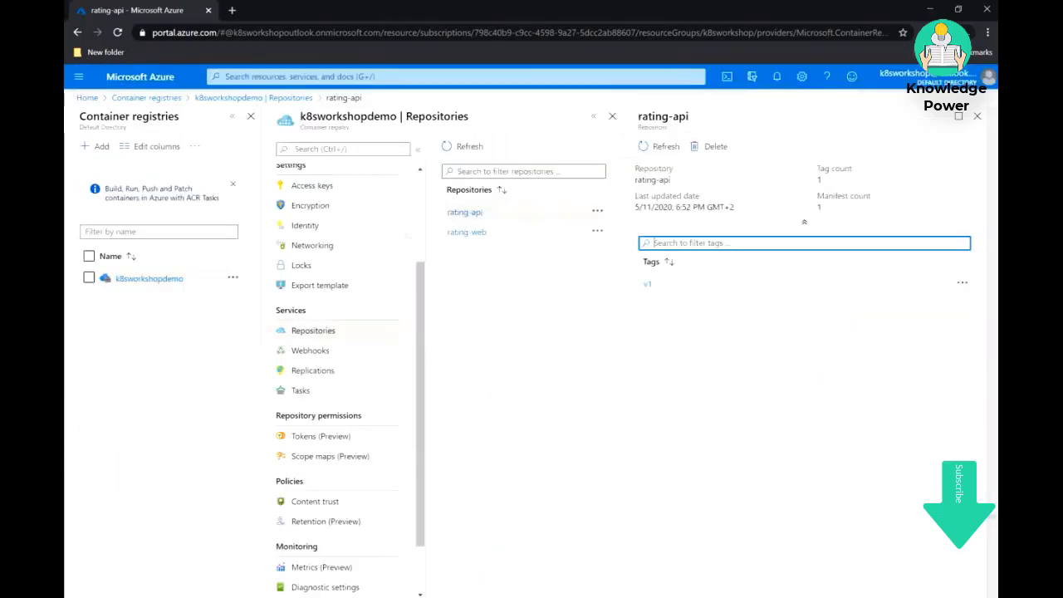
# Copy the registry name from the portal and replace <acrname> in the Notepad++ manifest's image reference with k8sworkshopdemo, without a trailing space
pyautogui.doubleClick(375, 117)
pyautogui.hotkey('ctrl', 'c')
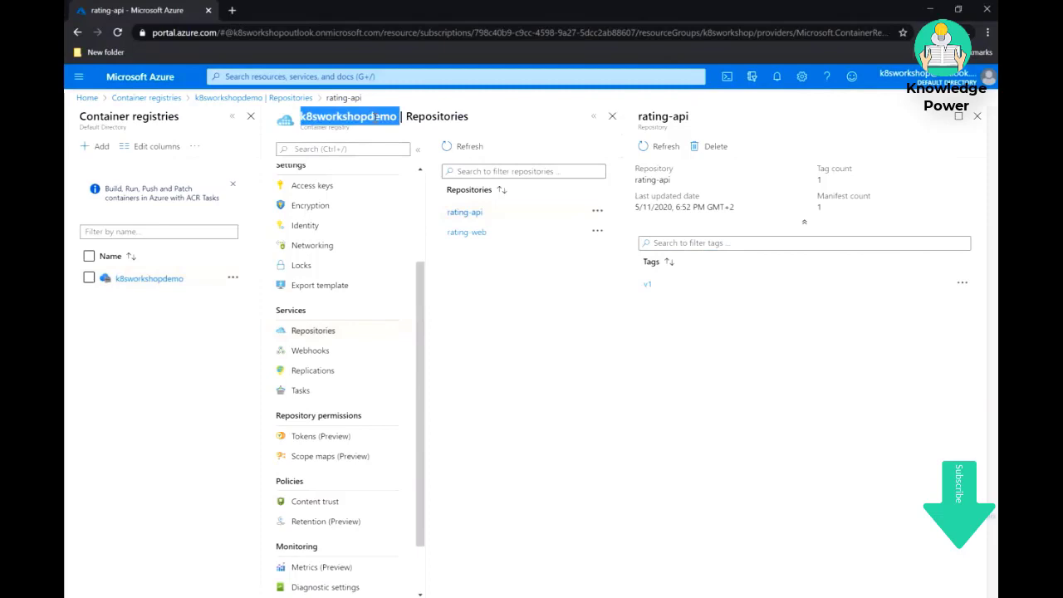
pyautogui.hotkey('alt', 'Tab')
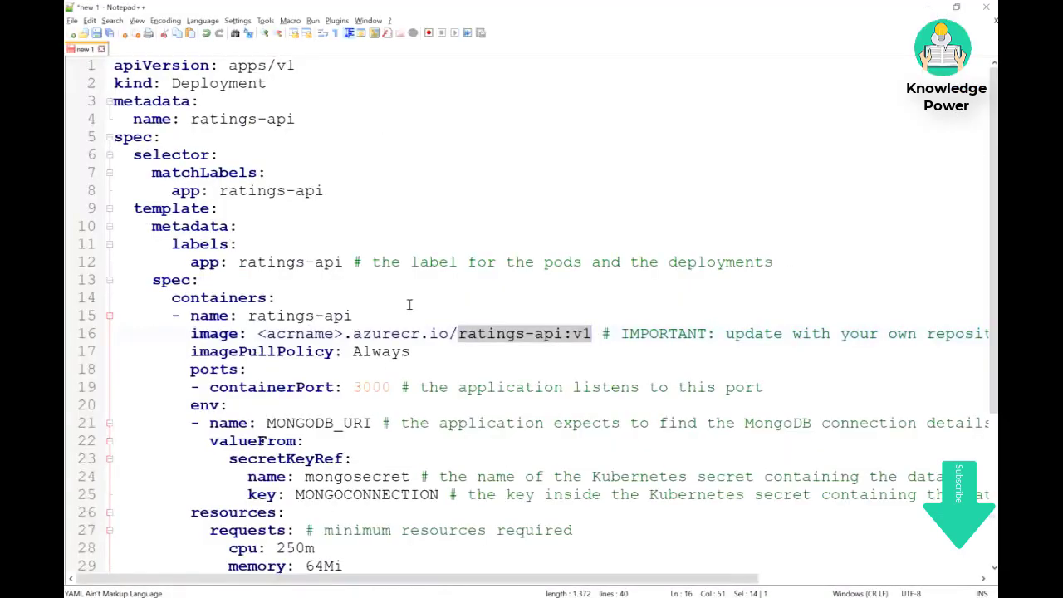
pyautogui.moveTo(258, 333); pyautogui.dragTo(340, 326)
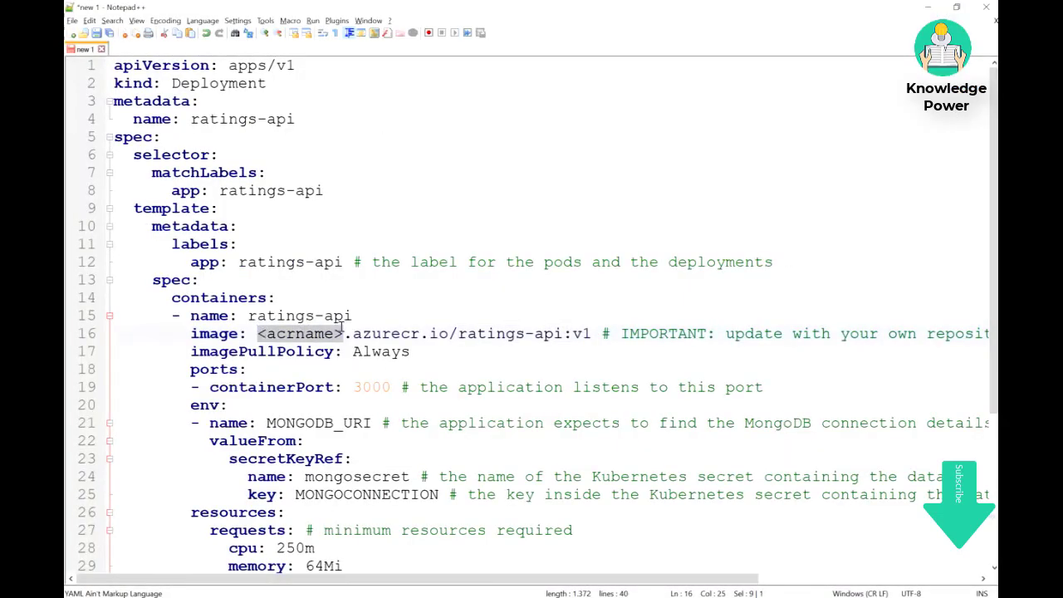
pyautogui.hotkey('ctrl', 'v')
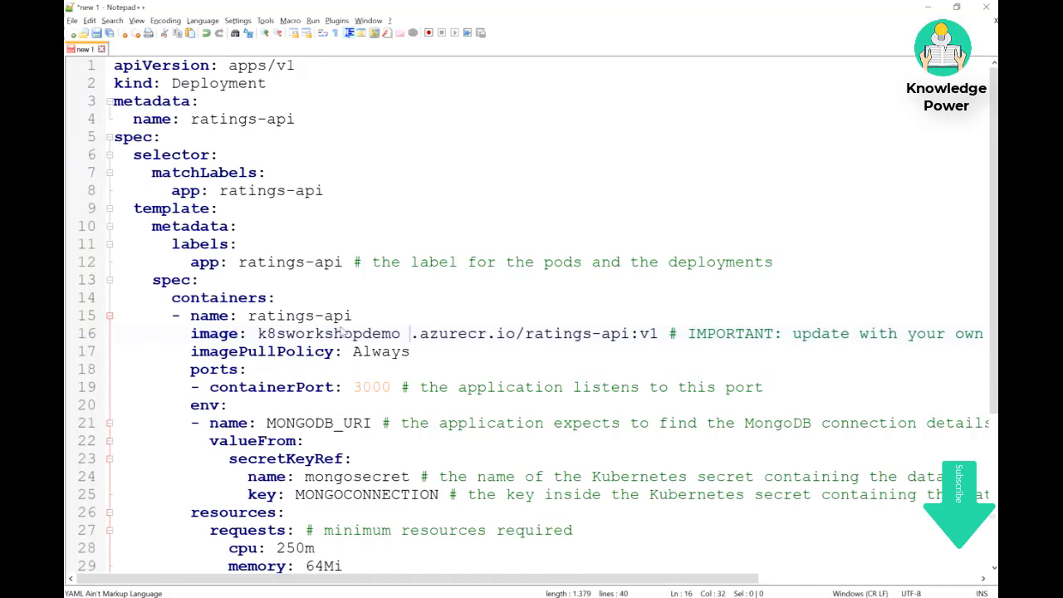
pyautogui.press('BackSpace')
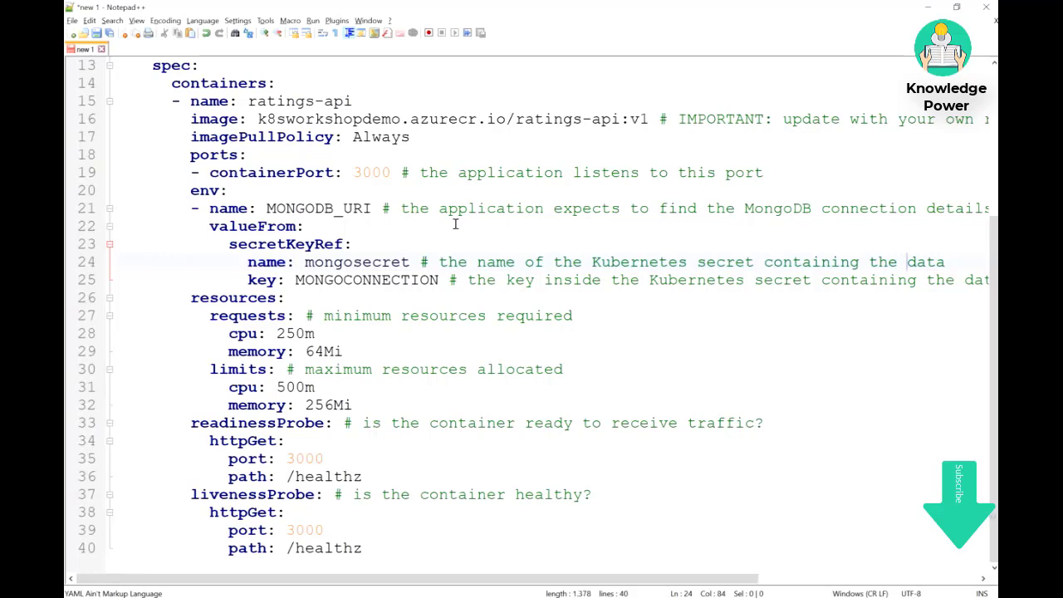
# Examine the container's name and containerPort setting in the ratings-api manifest
pyautogui.doubleClick(273, 173)
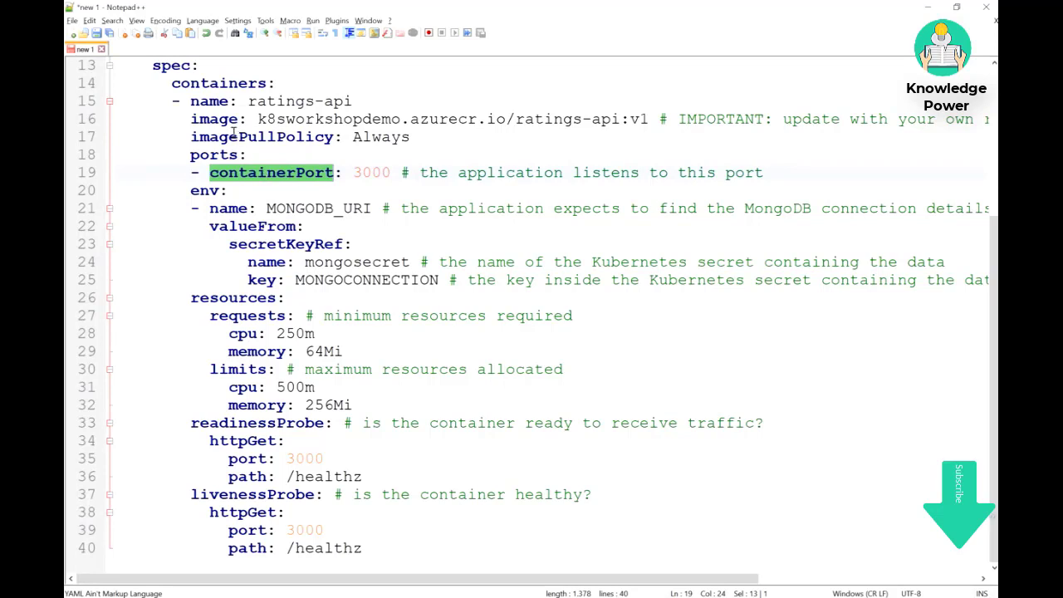
pyautogui.click(249, 97)
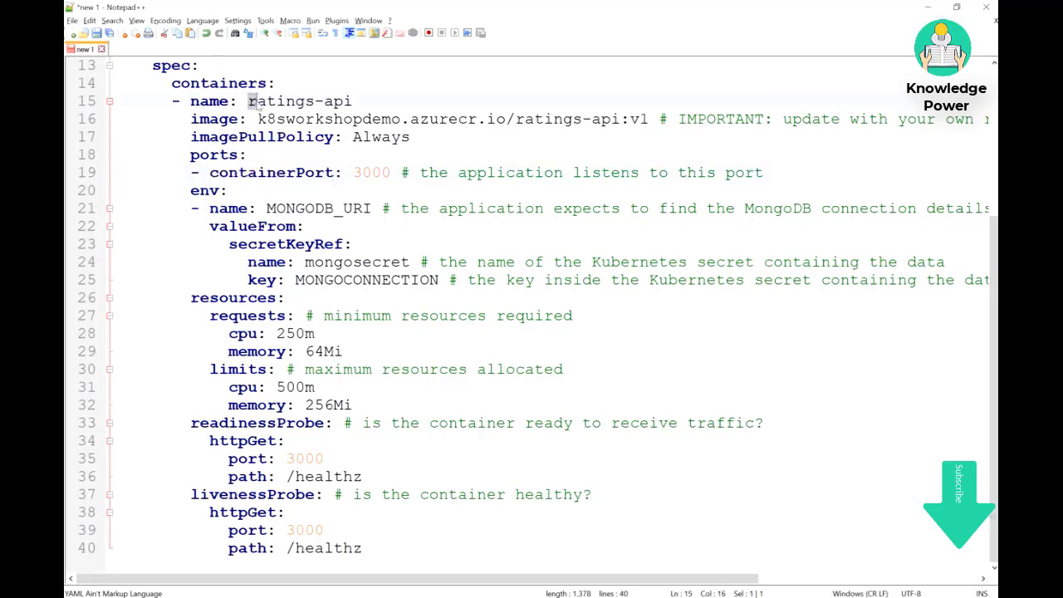
pyautogui.doubleClick(266, 116)
pyautogui.moveTo(248, 101); pyautogui.dragTo(362, 102)
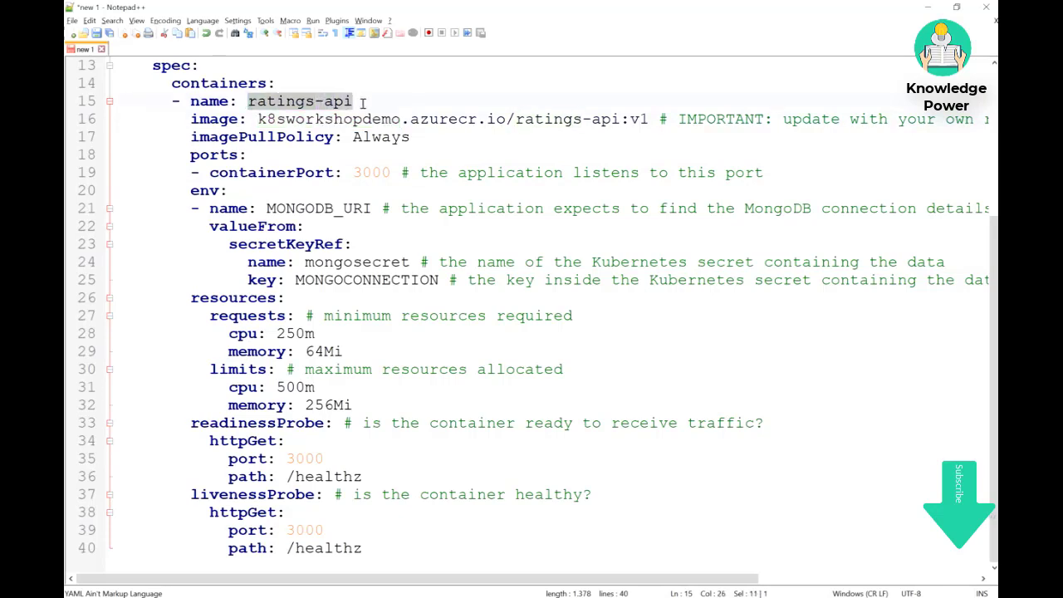
pyautogui.doubleClick(373, 173)
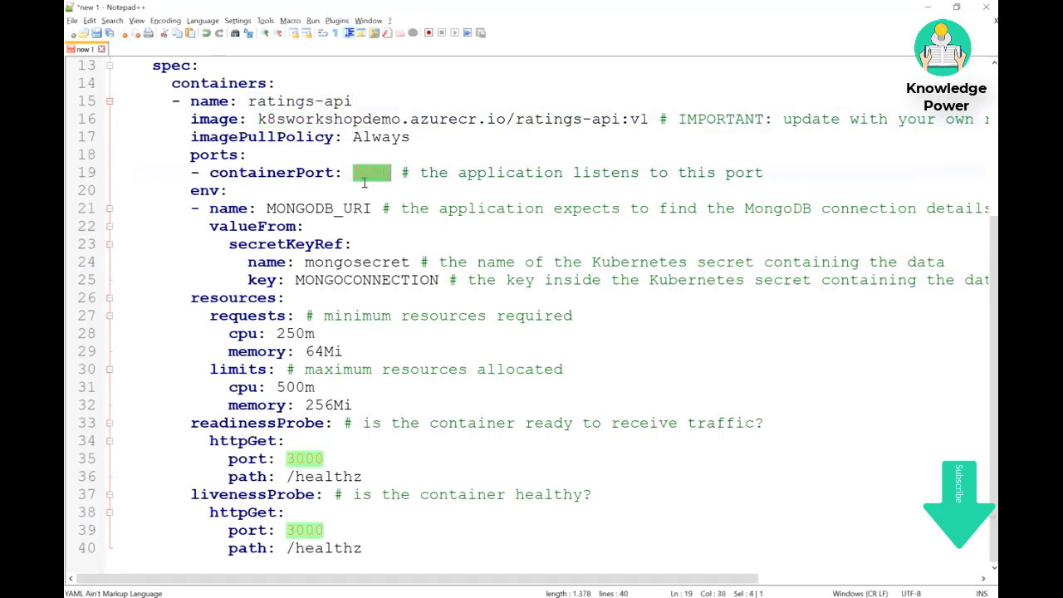
pyautogui.click(364, 183)
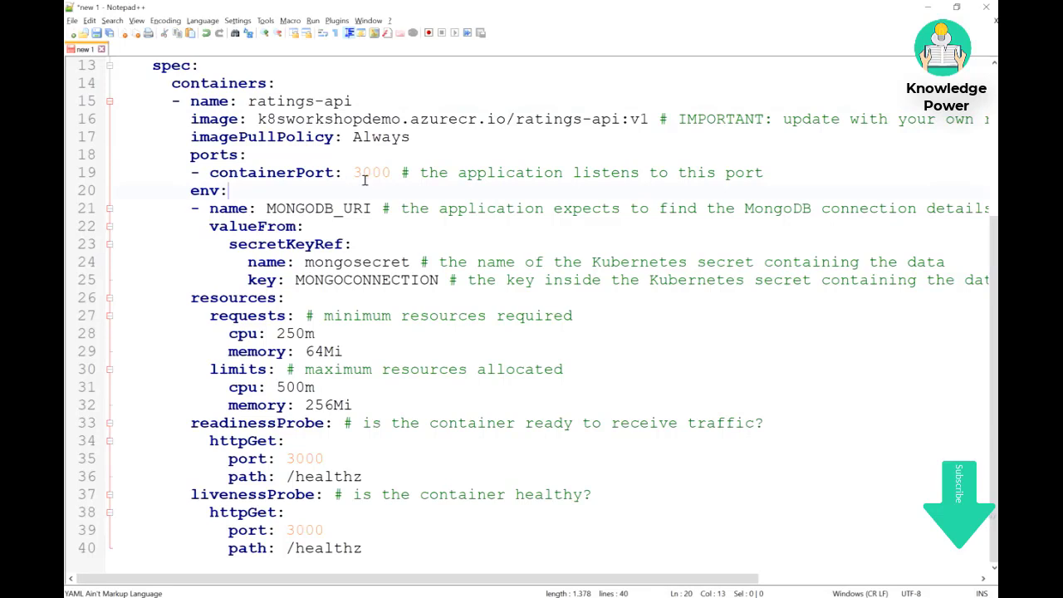
pyautogui.tripleClick(362, 175)
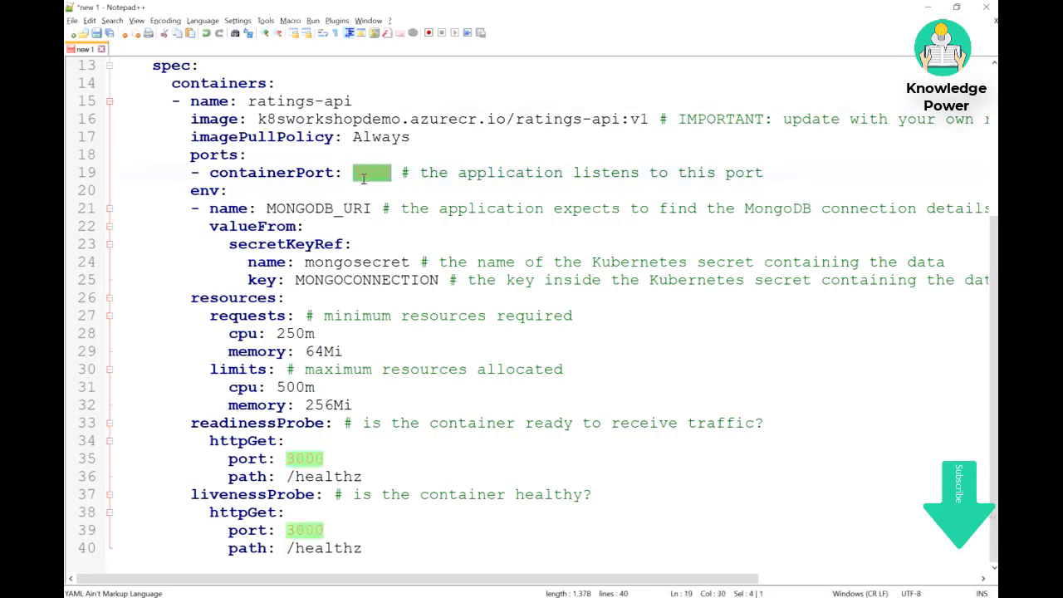
# Examine the manifest's env section, including the MONGODB_URI variable, its valueFrom source, and the referenced secret's name and key
pyautogui.doubleClick(214, 192)
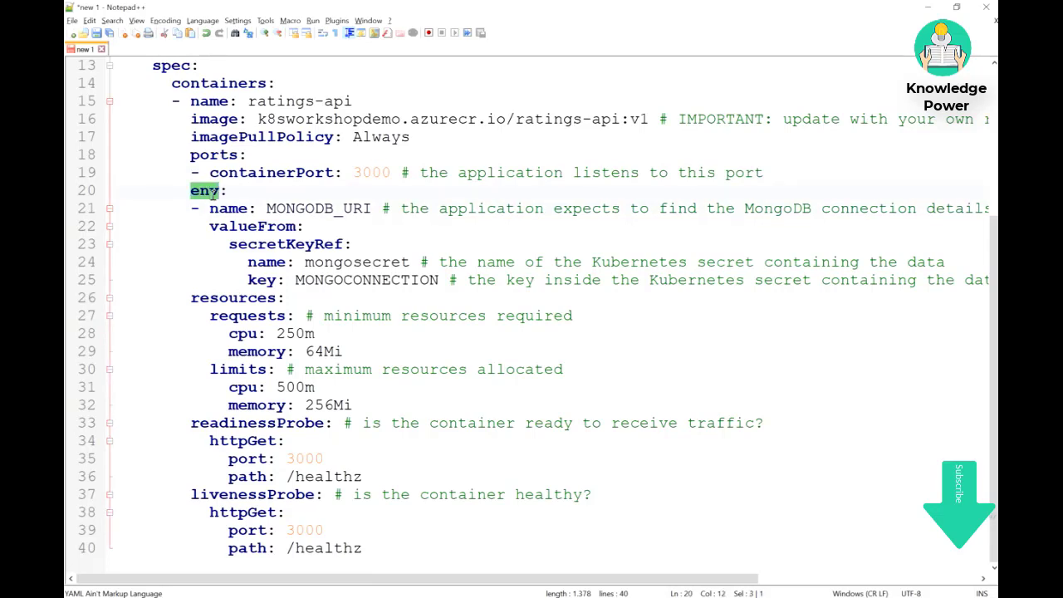
pyautogui.hotkey('ctrl', 'End')
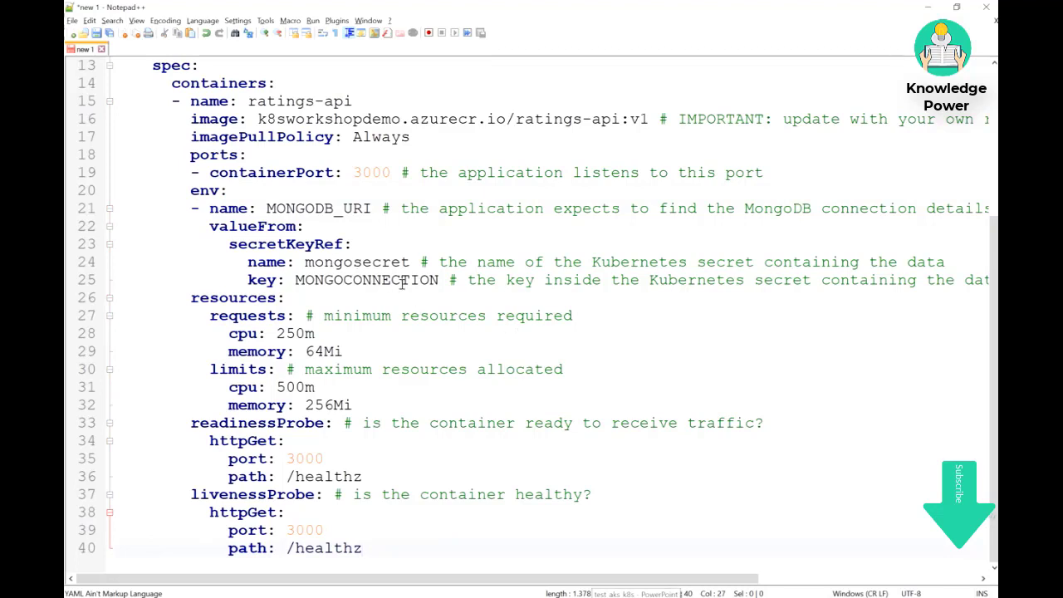
pyautogui.click(357, 244)
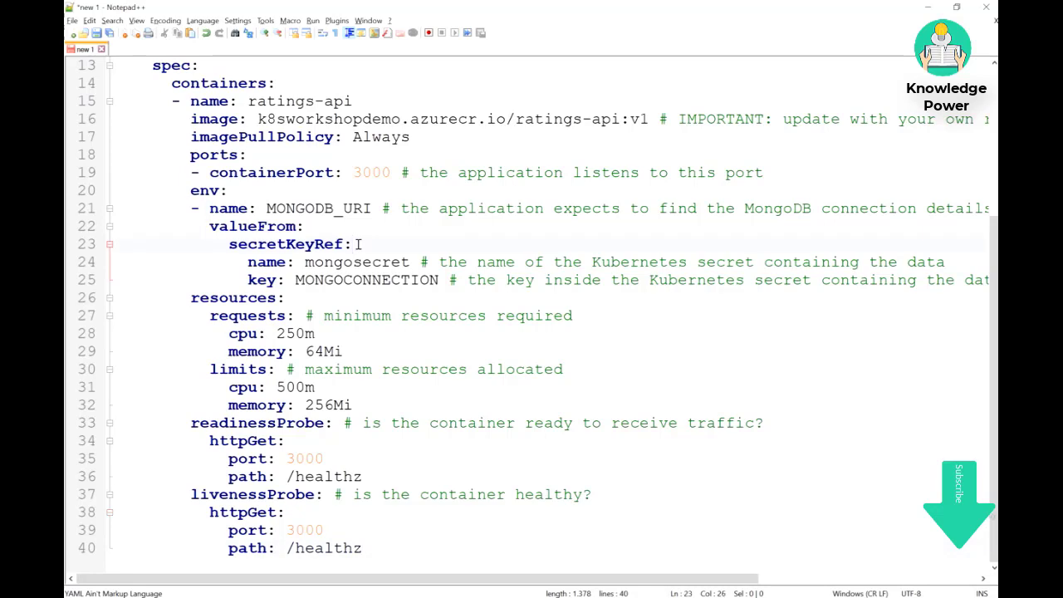
pyautogui.doubleClick(211, 191)
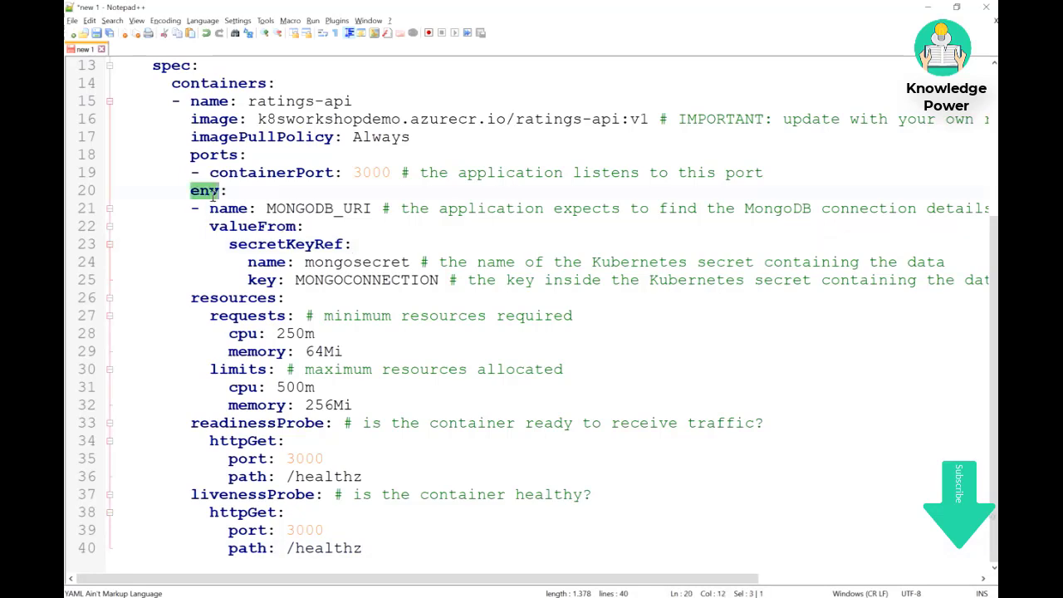
pyautogui.doubleClick(267, 171)
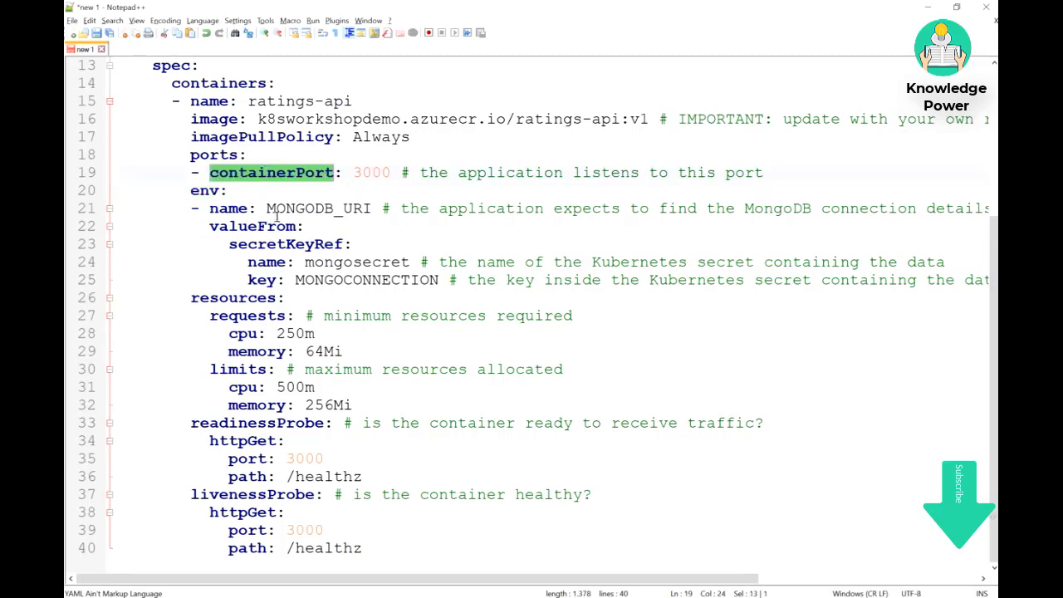
pyautogui.moveTo(266, 208); pyautogui.dragTo(375, 211)
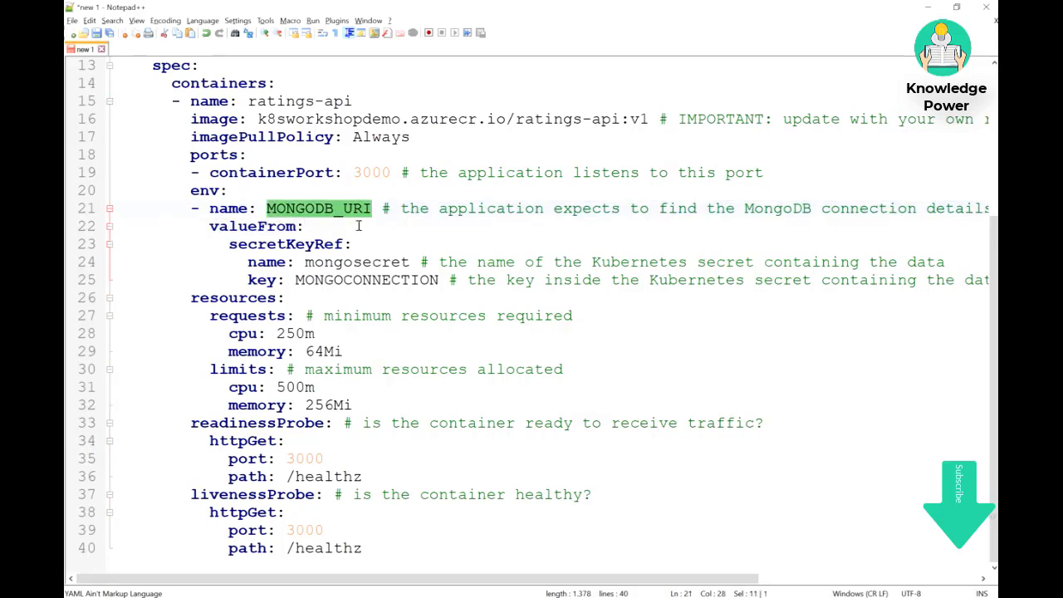
pyautogui.doubleClick(254, 227)
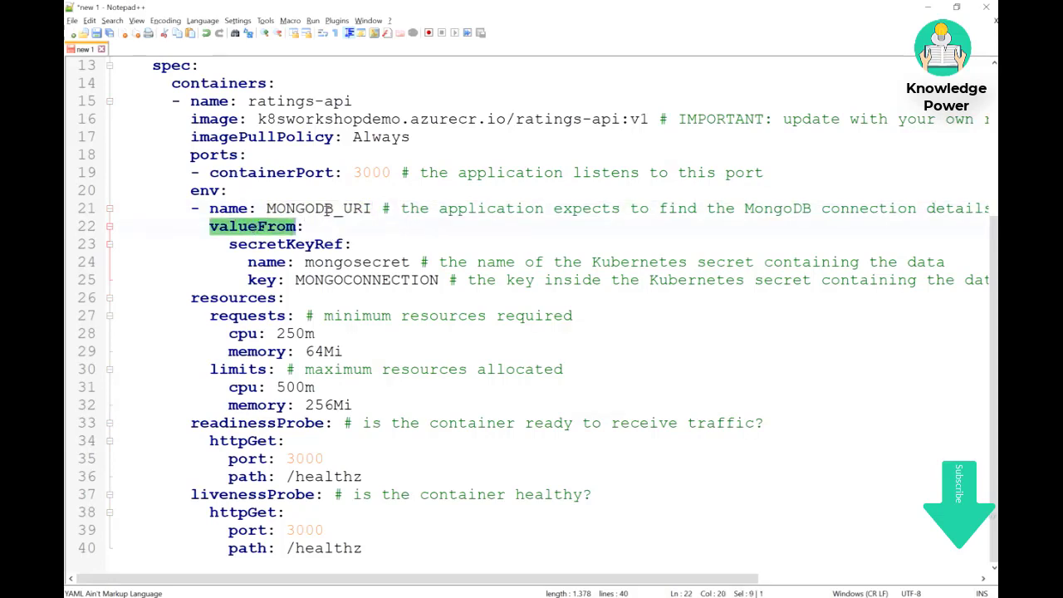
pyautogui.doubleClick(337, 262)
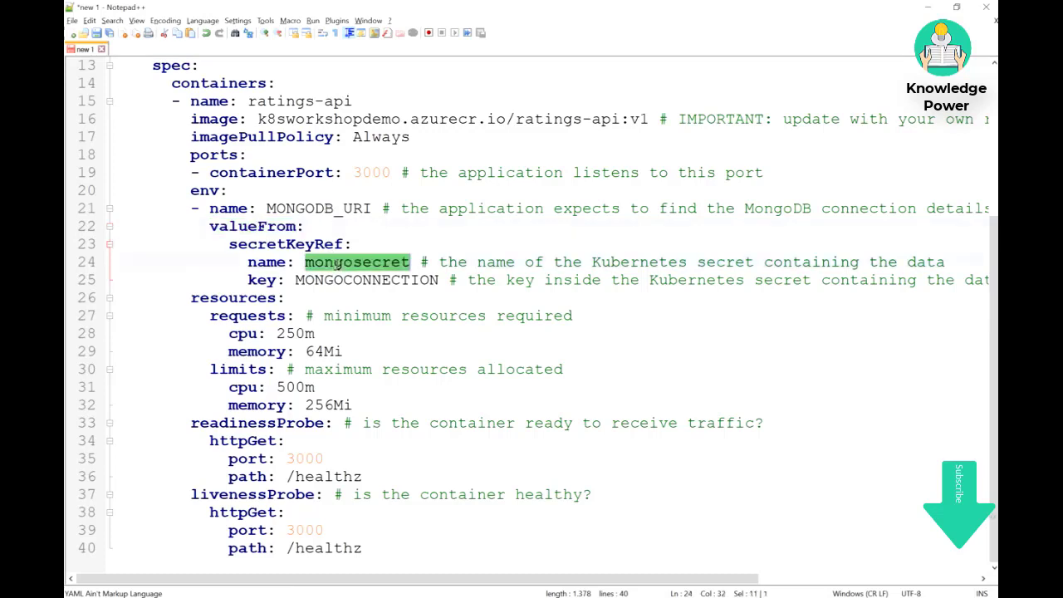
pyautogui.doubleClick(338, 279)
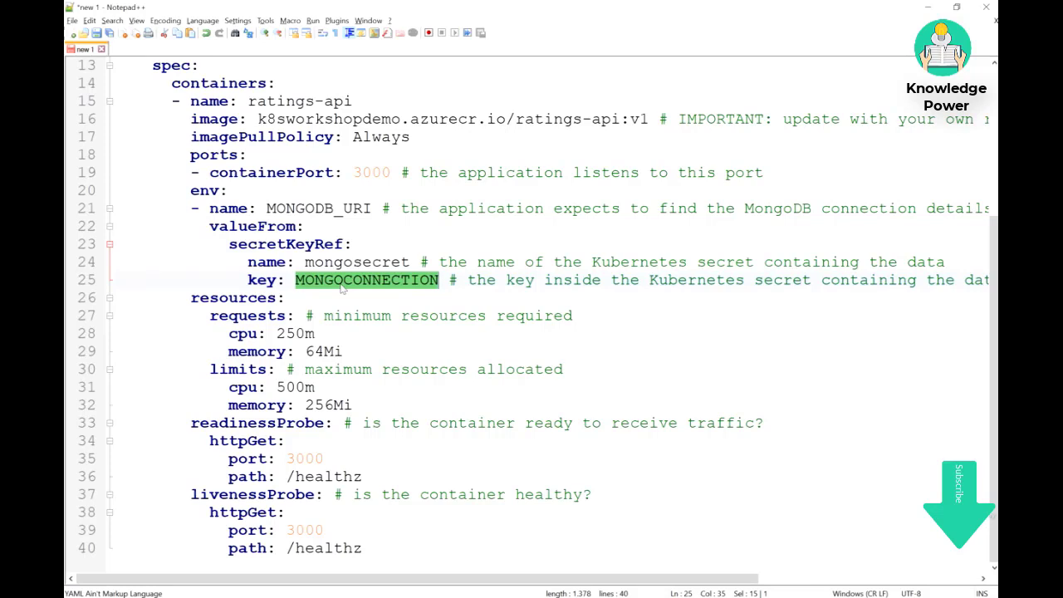
pyautogui.click(291, 213)
pyautogui.doubleClick(291, 212)
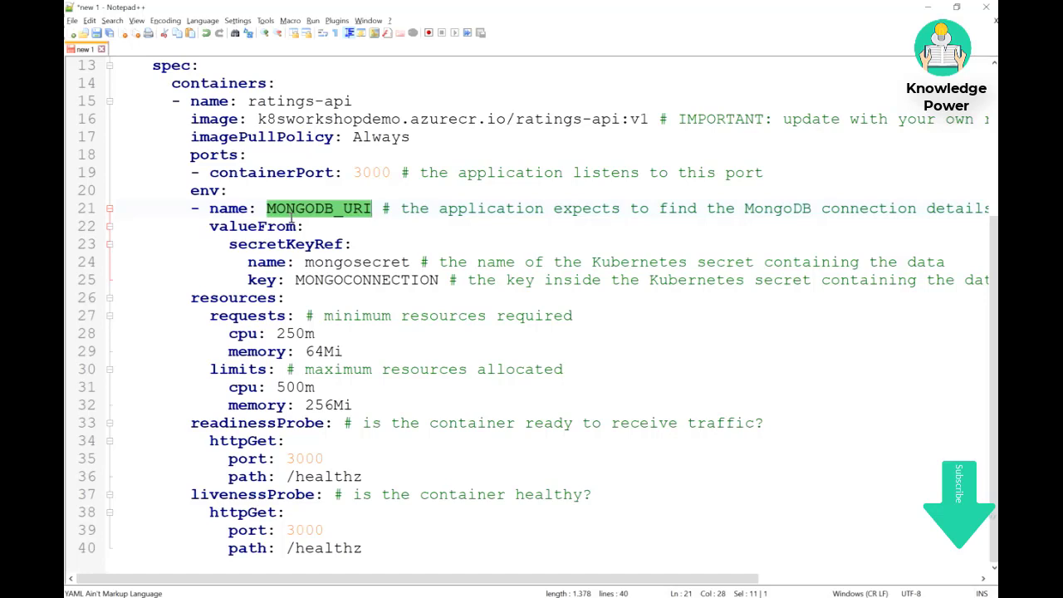
pyautogui.doubleClick(328, 263)
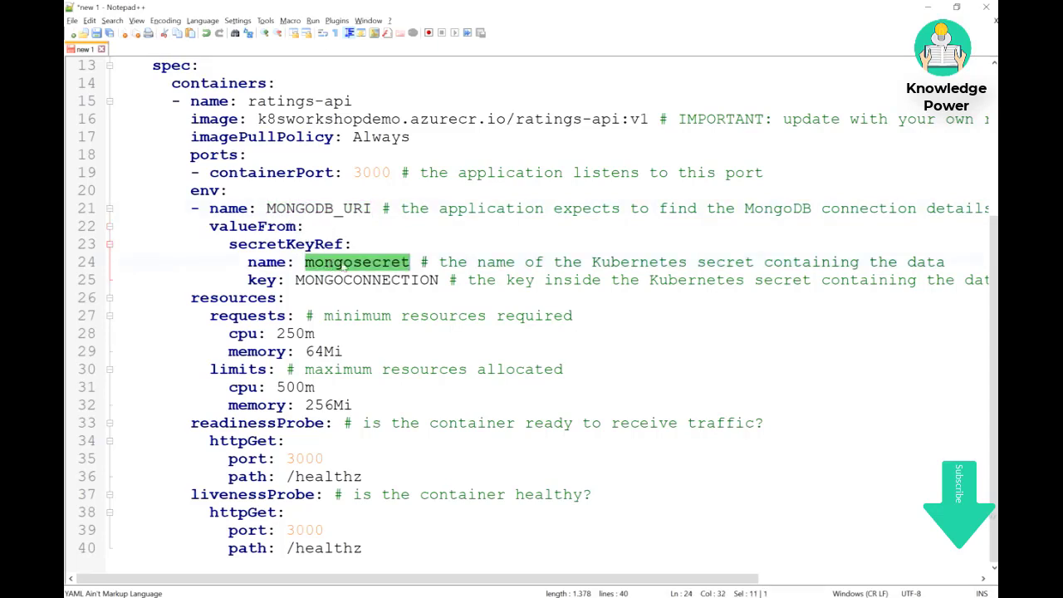
pyautogui.doubleClick(327, 213)
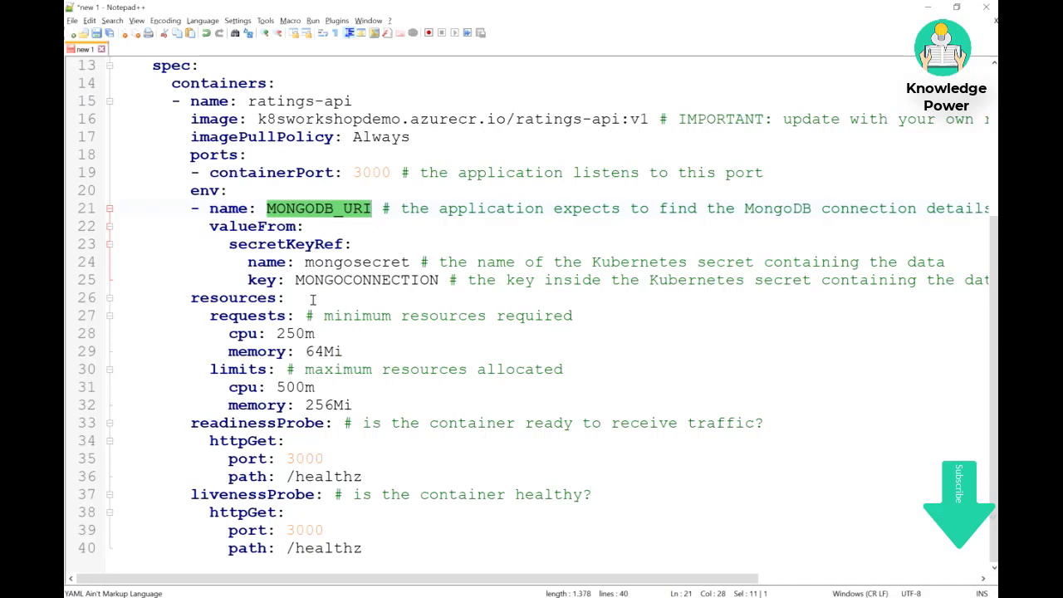
# Examine the manifest's resources section, including the CPU and memory values under requests and limits
pyautogui.doubleClick(232, 298)
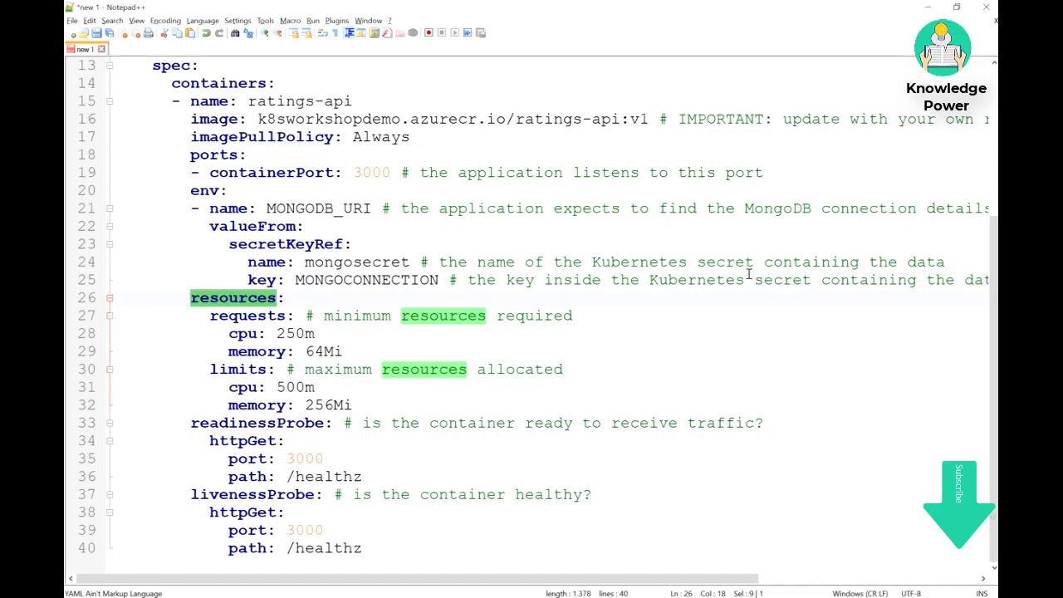
pyautogui.doubleClick(286, 334)
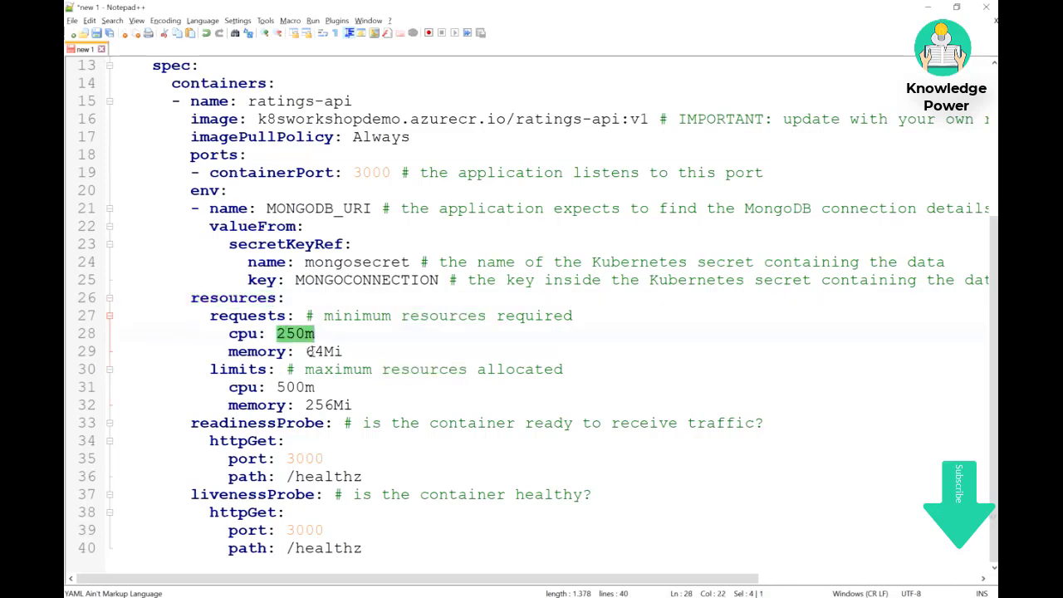
pyautogui.doubleClick(310, 351)
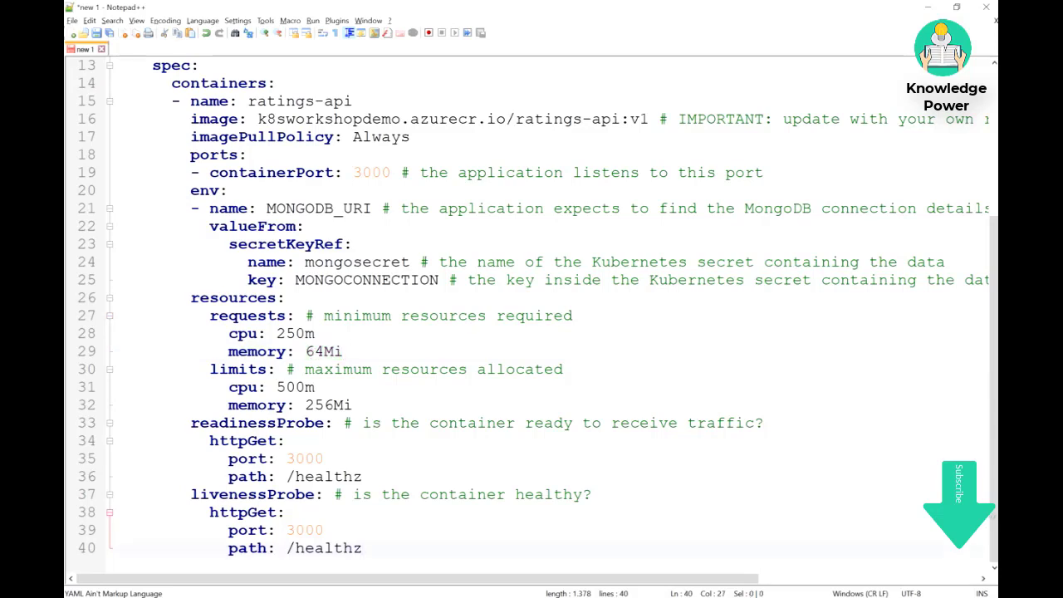
pyautogui.click(245, 375)
pyautogui.doubleClick(281, 388)
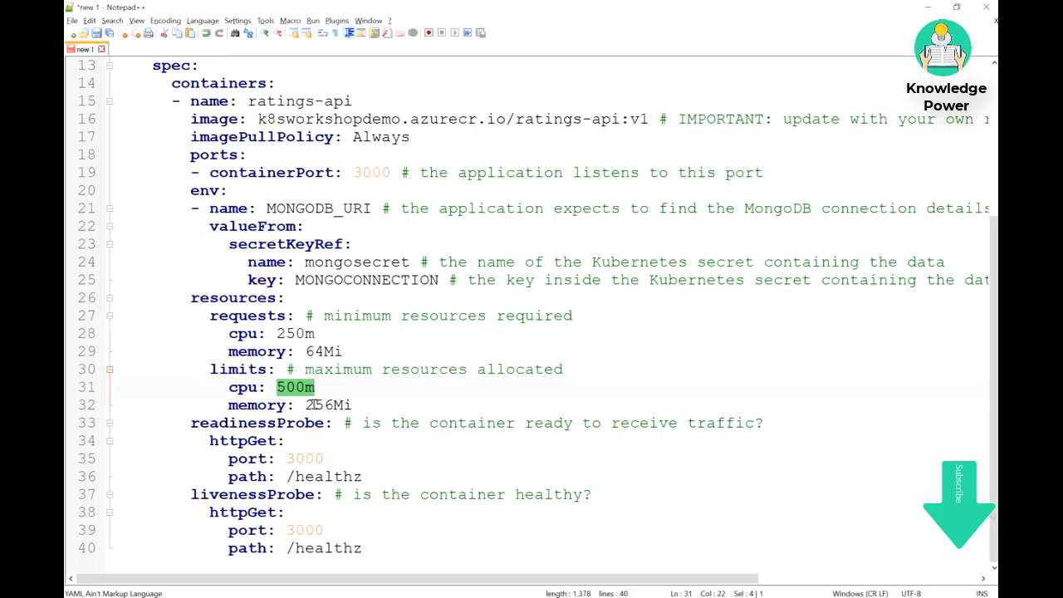
pyautogui.doubleClick(308, 405)
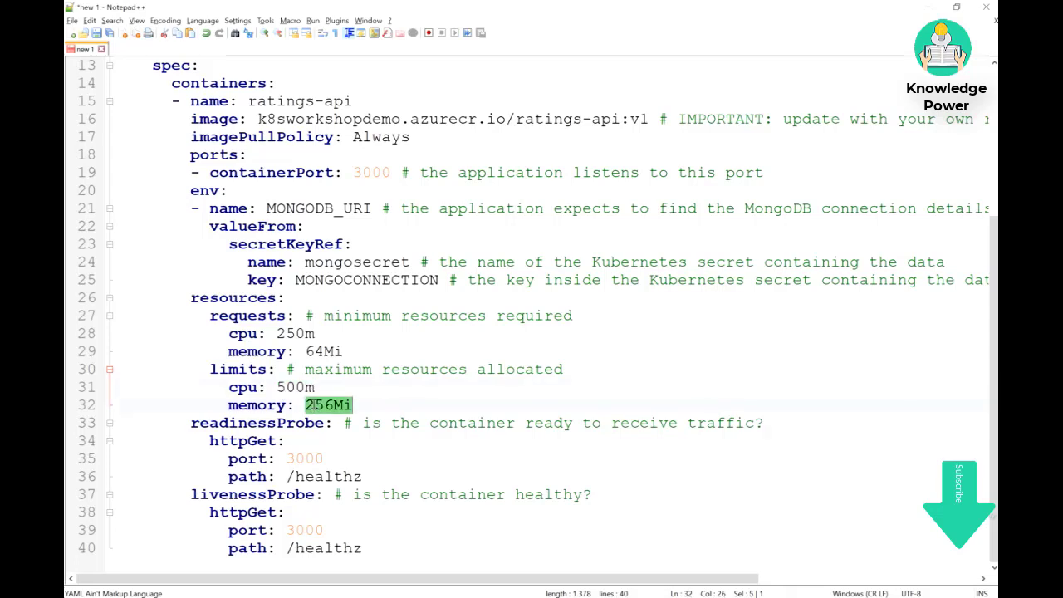
pyautogui.click(297, 386)
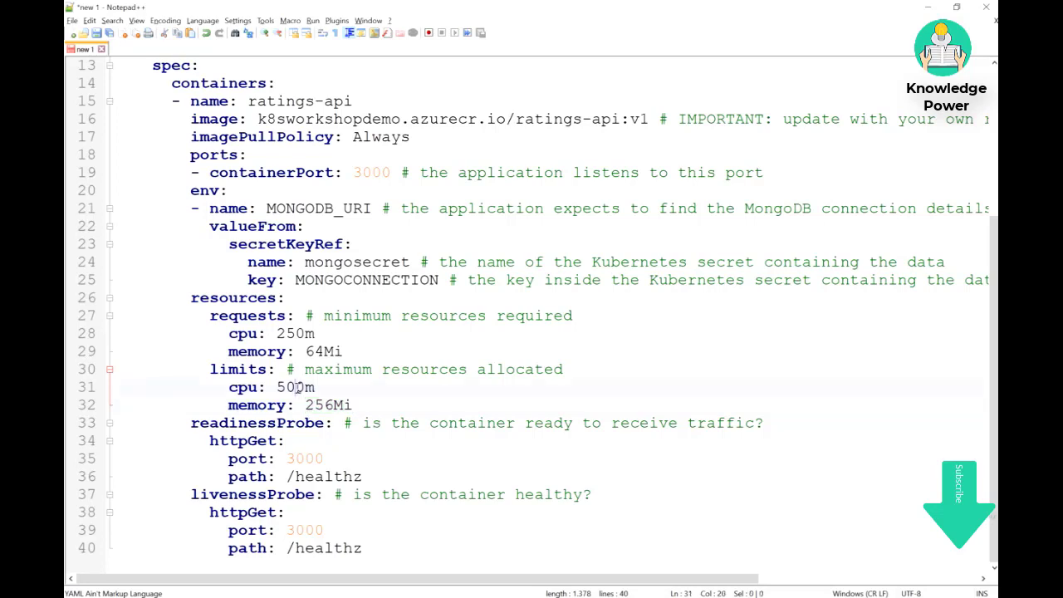
pyautogui.doubleClick(297, 387)
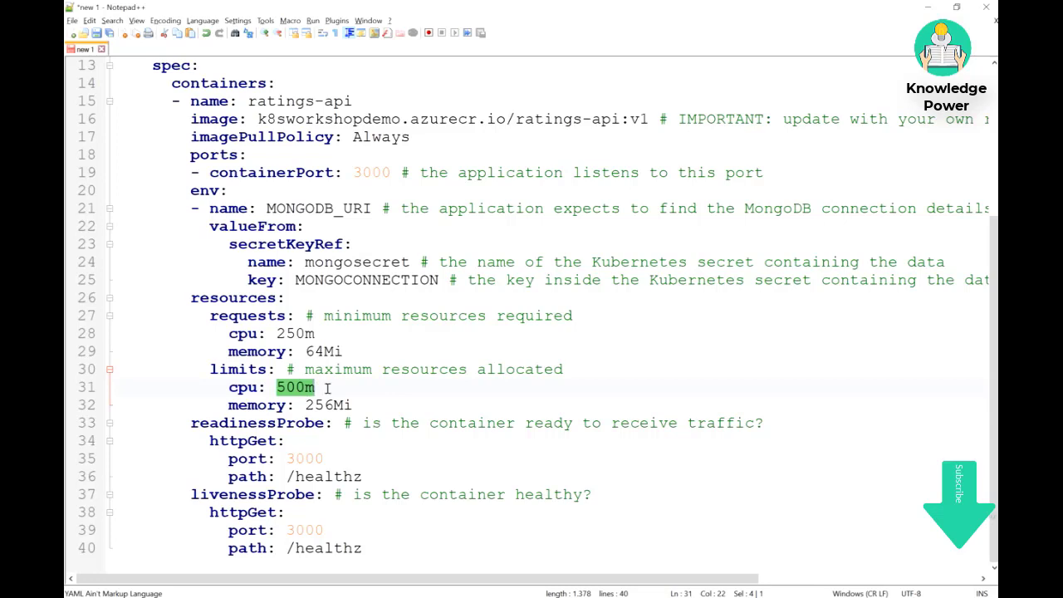
pyautogui.doubleClick(270, 401)
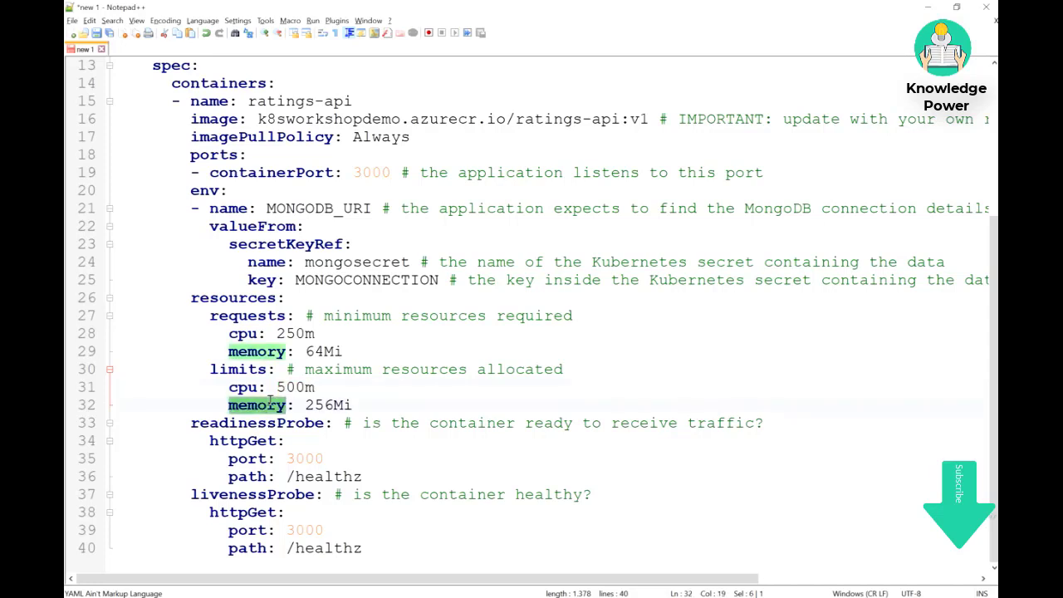
# Examine the readinessProbe and livenessProbe definitions, including their httpGet ports and paths, and review the whole manifest once more
pyautogui.click(270, 423)
pyautogui.doubleClick(271, 424)
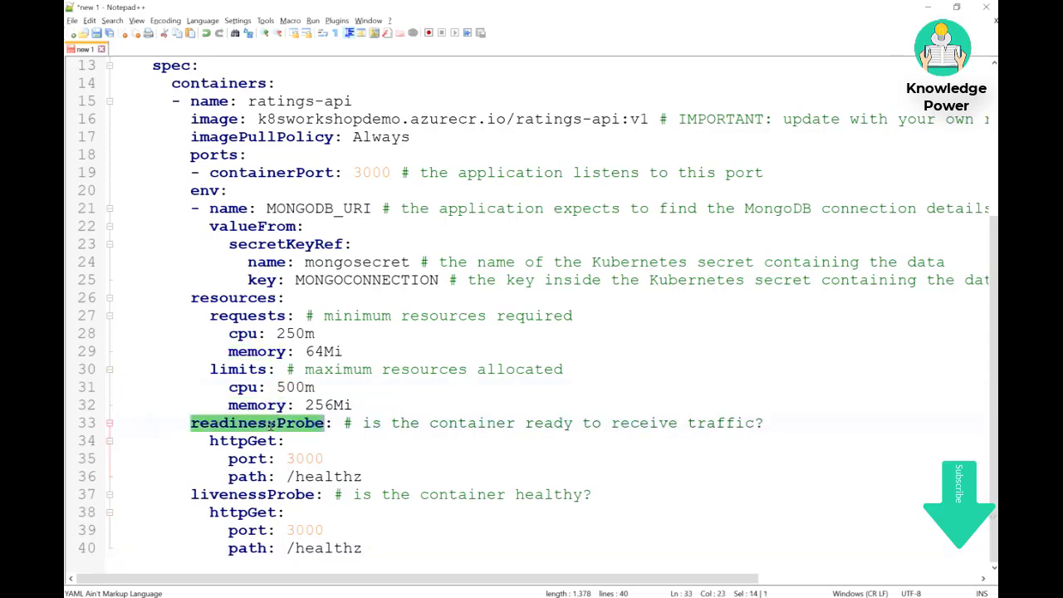
pyautogui.doubleClick(252, 495)
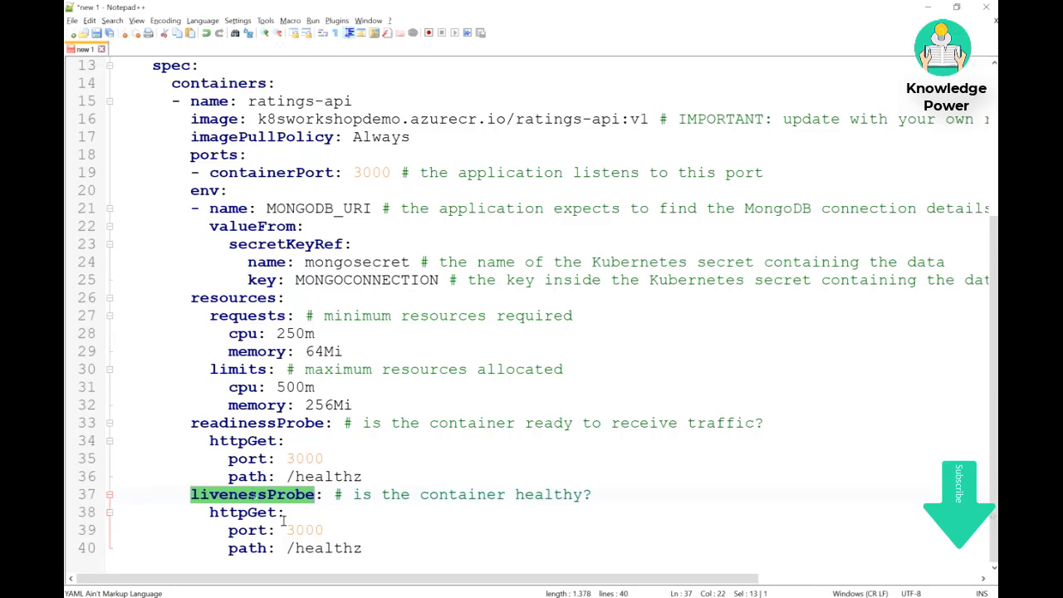
pyautogui.doubleClick(335, 547)
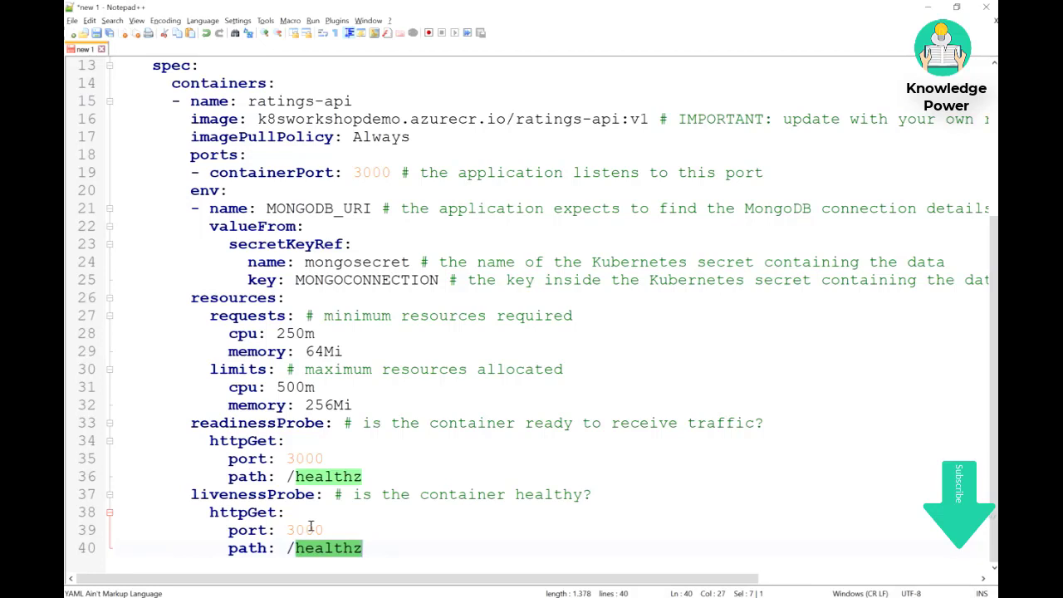
pyautogui.doubleClick(305, 530)
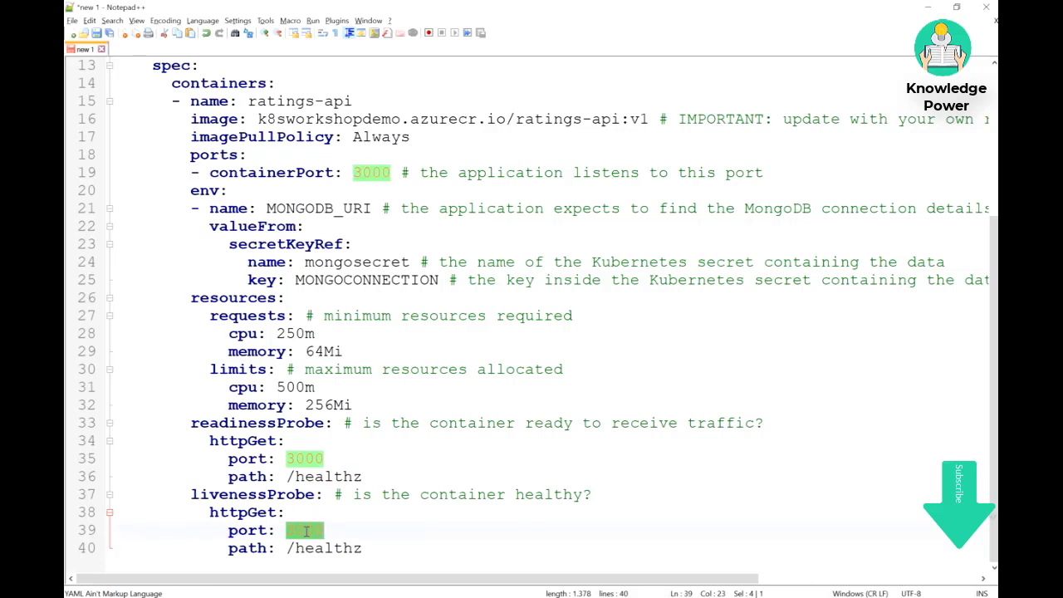
pyautogui.doubleClick(324, 478)
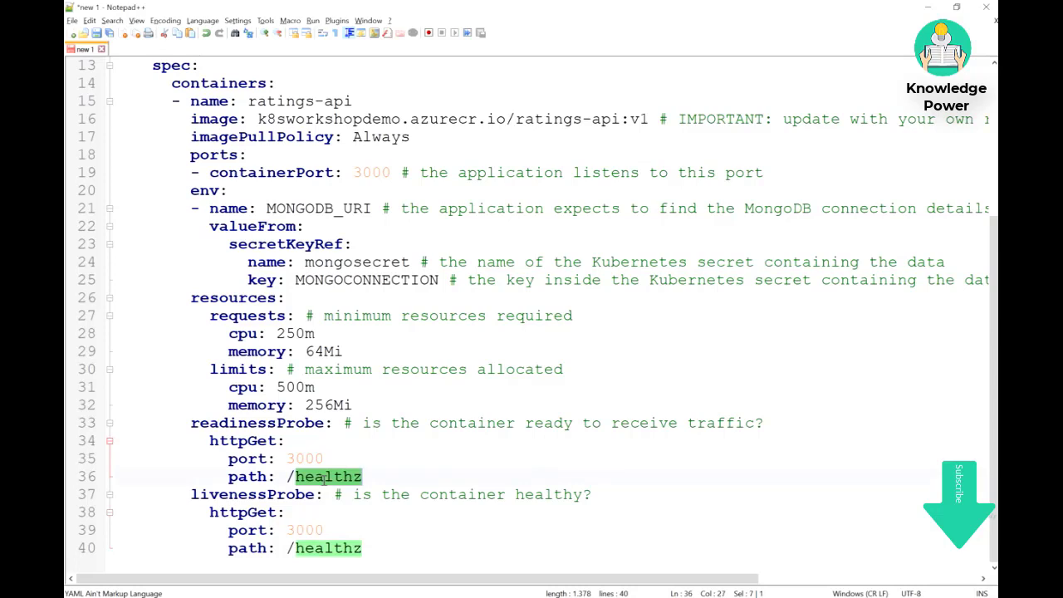
pyautogui.moveTo(365, 550)
pyautogui.mouseDown()
pyautogui.moveTo(422, 550)
pyautogui.moveTo(249, 512)
pyautogui.moveTo(260, 473)
pyautogui.moveTo(247, 476)
pyautogui.mouseUp()
pyautogui.click(287, 478)
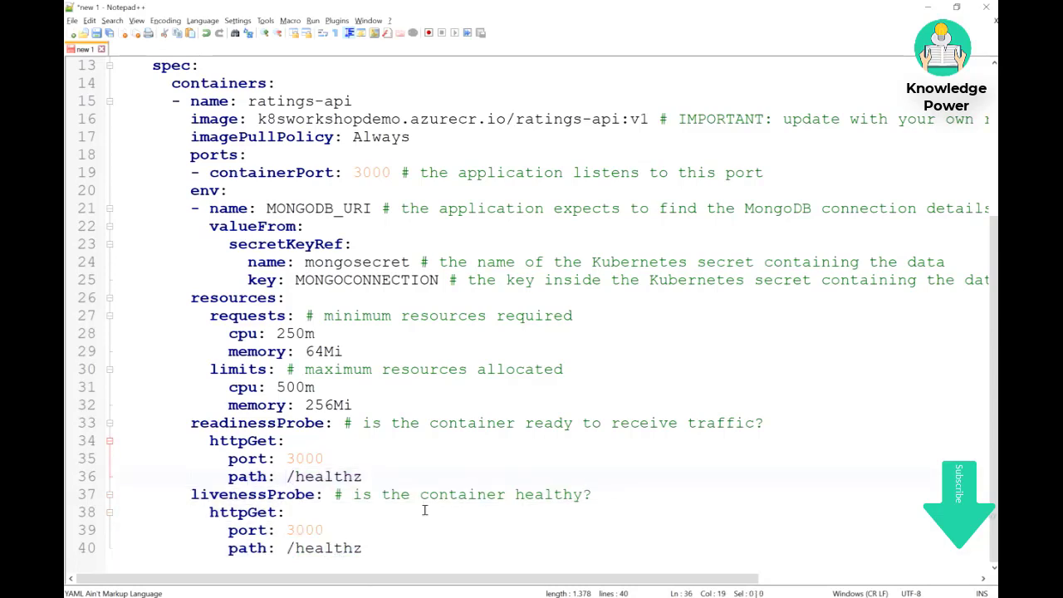
pyautogui.doubleClick(544, 493)
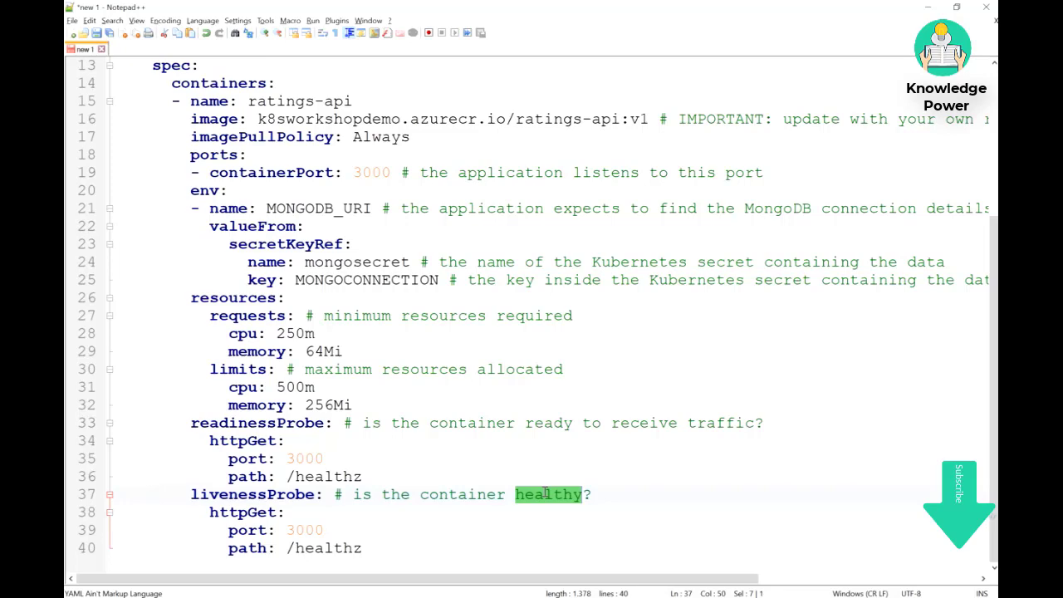
pyautogui.hotkey('ctrl', 'End')
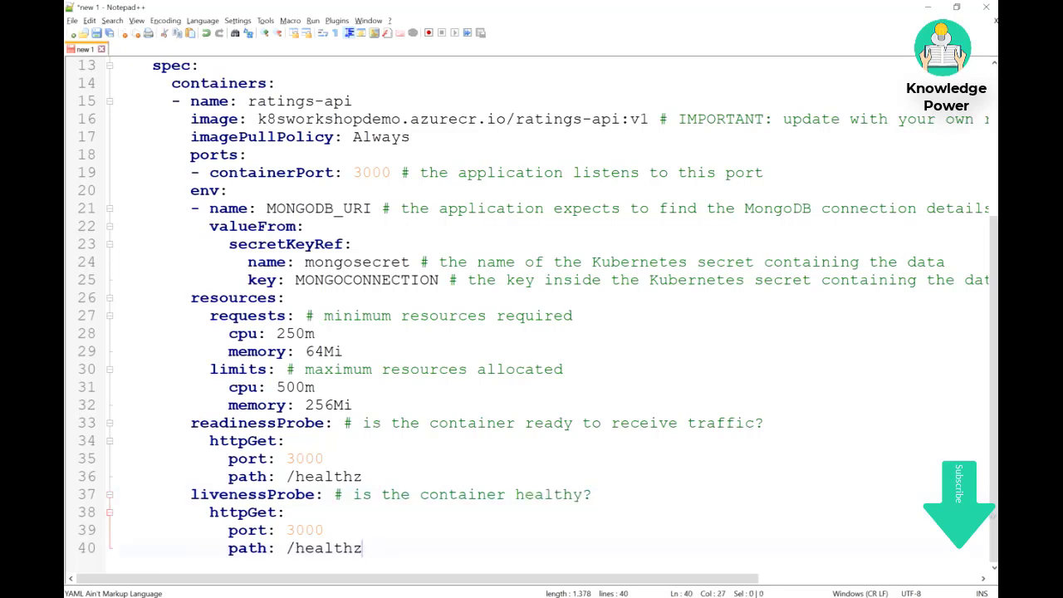
pyautogui.scroll(4, 545, 493)
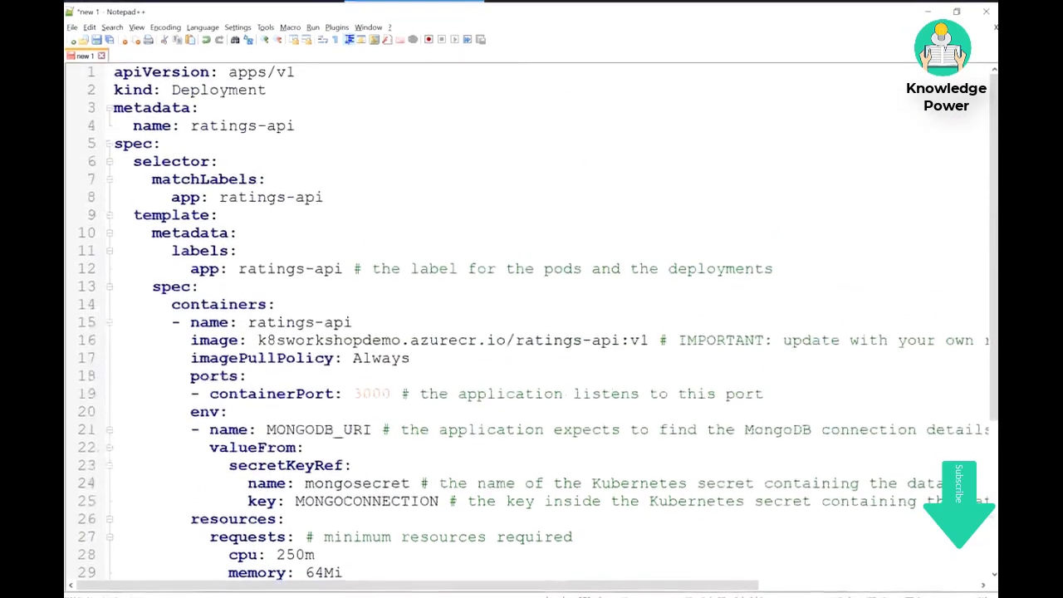
pyautogui.scroll(-4, 545, 315)
pyautogui.scroll(4, 537, 318)
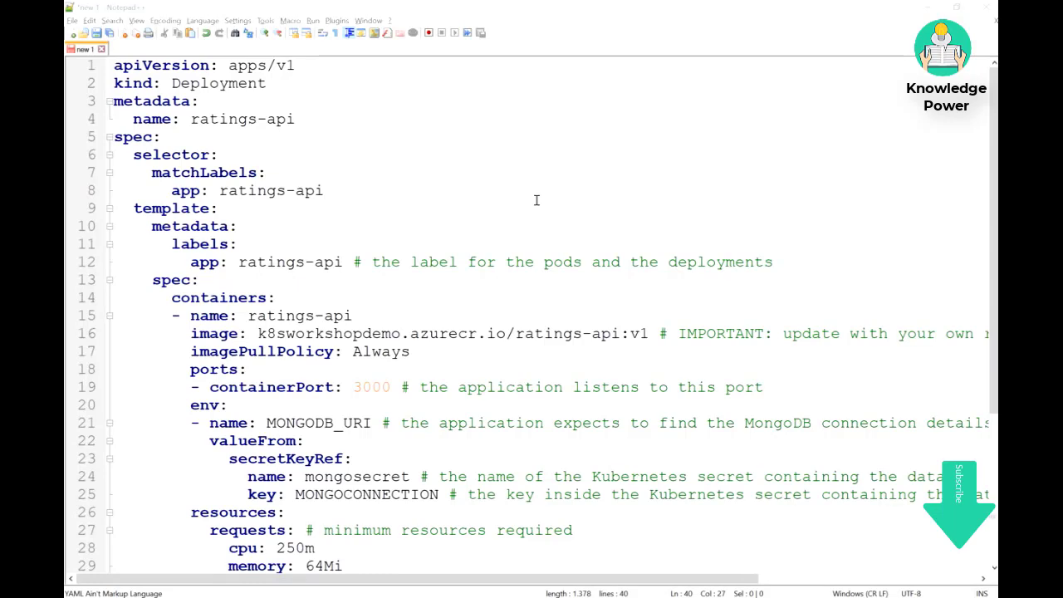
# Save the manifest as ratings-api-deployment.yaml in the C:\aksworkshopdemo folder
pyautogui.hotkey('ctrl', 's')
pyautogui.write('ratings-api-deployment.yaml')
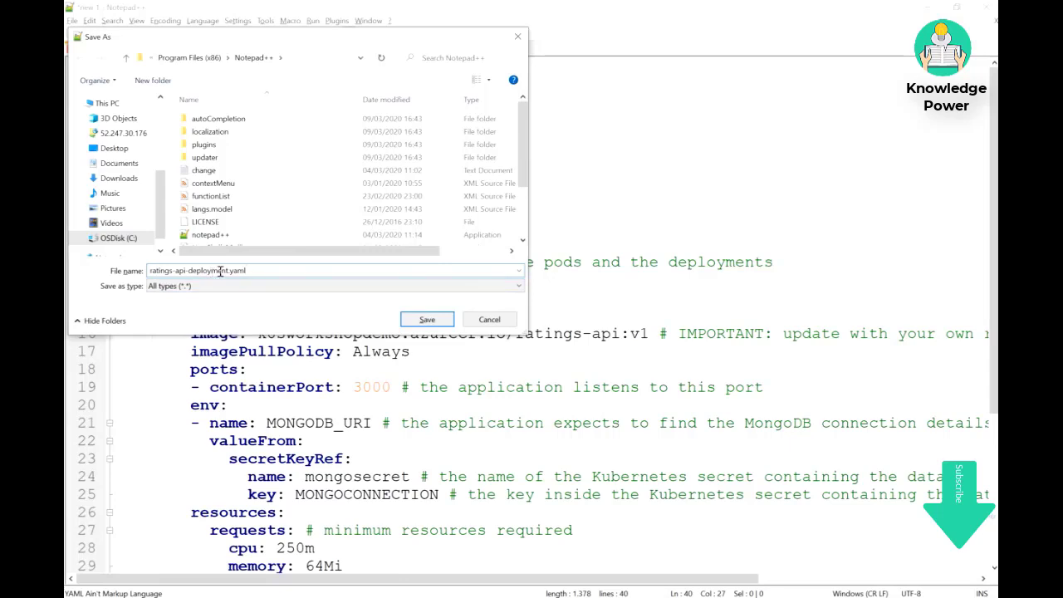
pyautogui.click(191, 57)
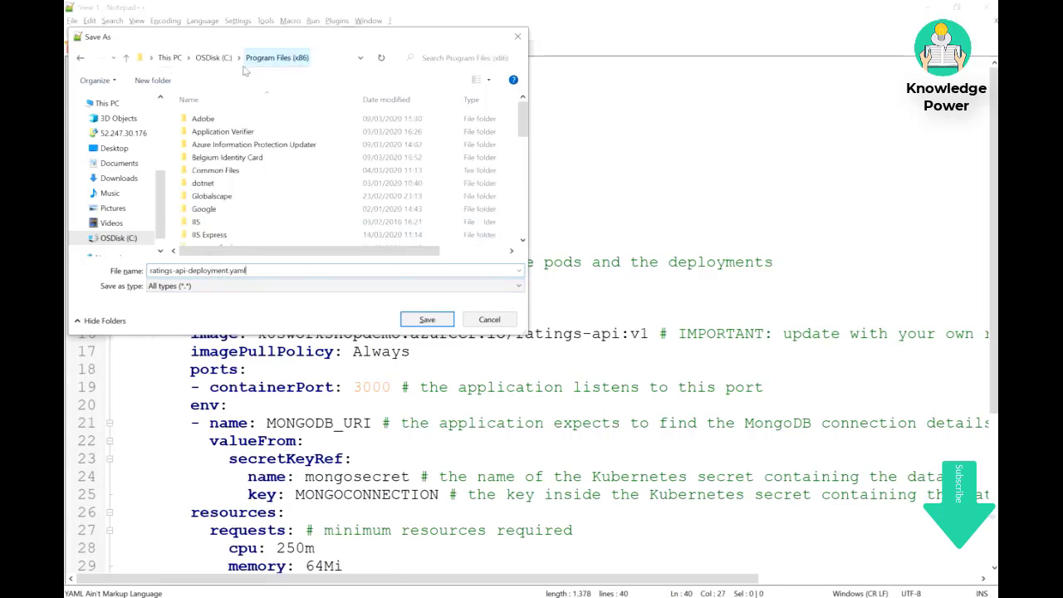
pyautogui.click(214, 58)
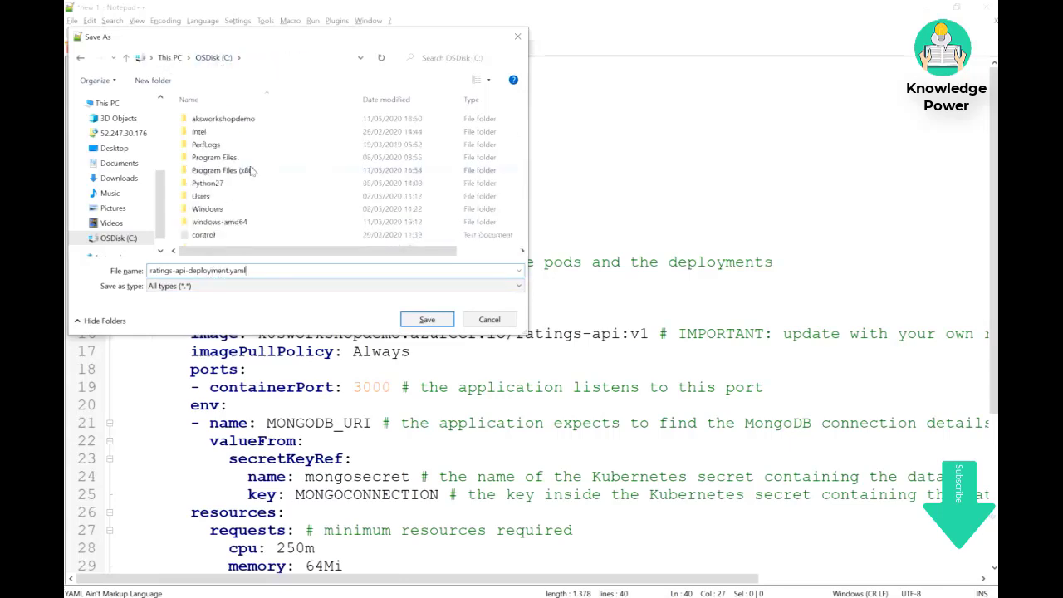
pyautogui.doubleClick(222, 118)
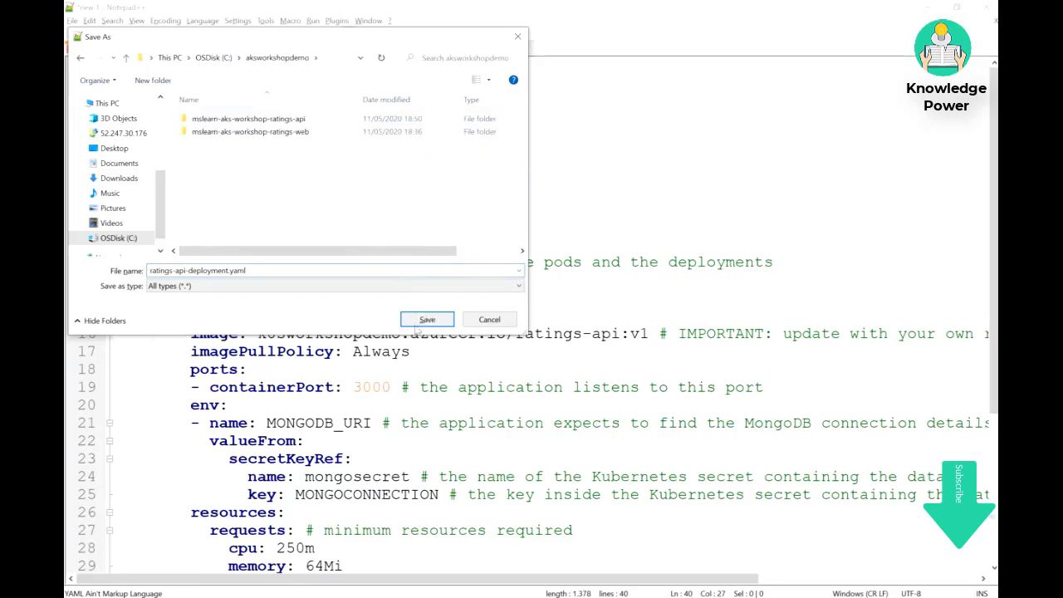
pyautogui.click(423, 322)
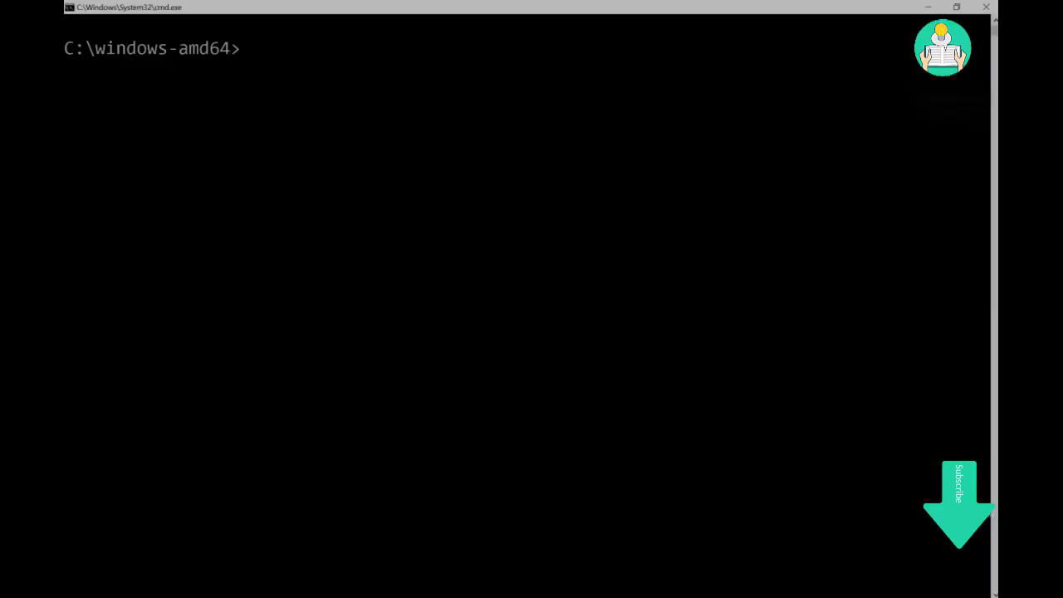
# Switch to the Command Prompt, change the working directory to C:\aksworkshopdemo, and list its contents
pyautogui.write('cd')
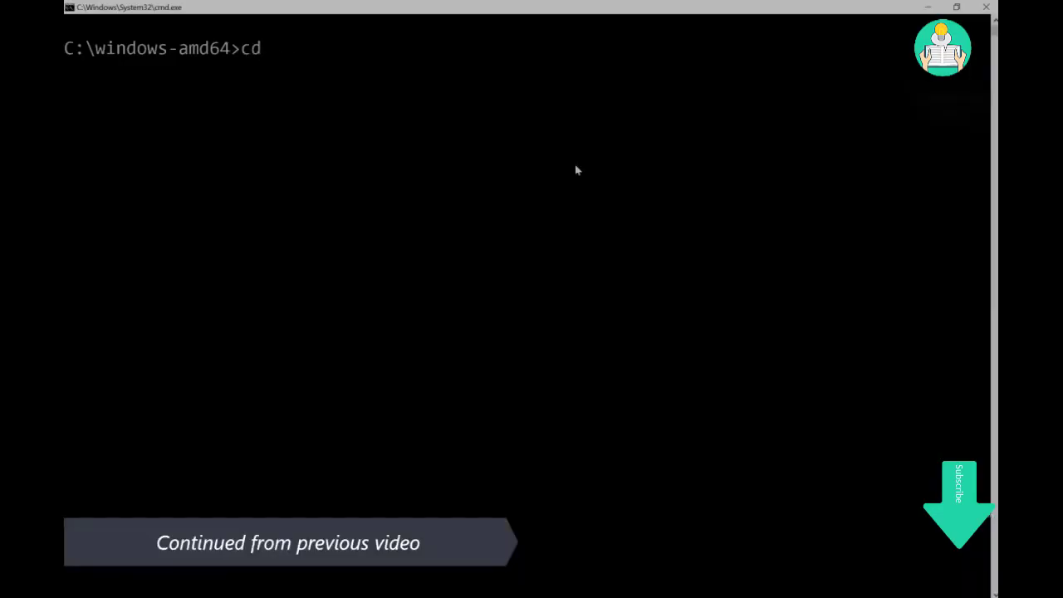
pyautogui.write(' ../')
pyautogui.press('Return')
pyautogui.write('cd a')
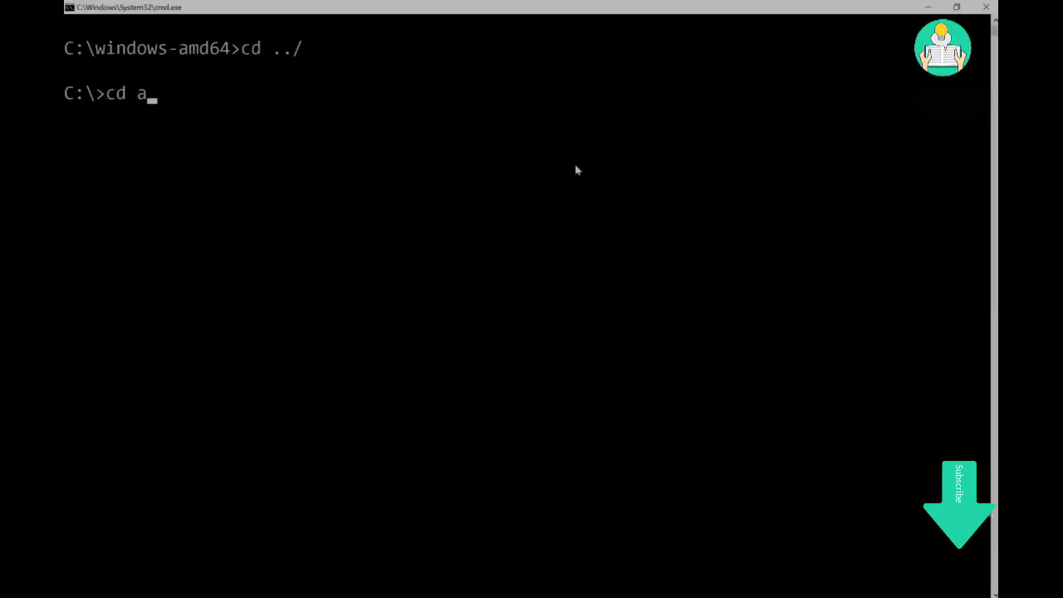
pyautogui.write('ks')
pyautogui.press('Tab')
pyautogui.press('Return')
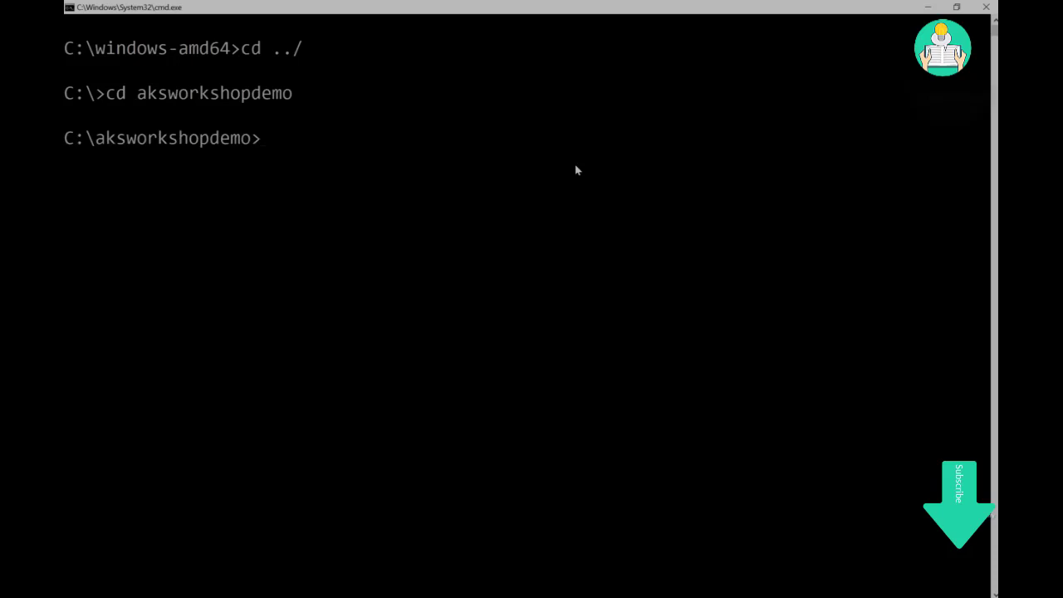
pyautogui.write('dir')
pyautogui.press('Return')
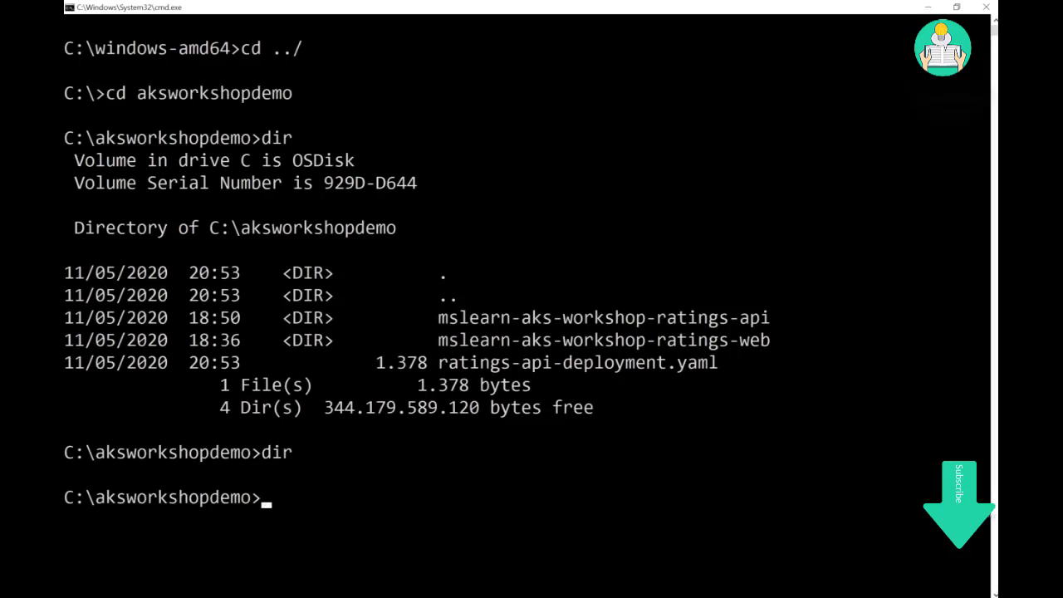
# Deploy the manifest by running kubectl apply --namespace ratingapp -f ratings-api-deployment.yaml
pyautogui.write('k')
pyautogui.write('ubectl ap')
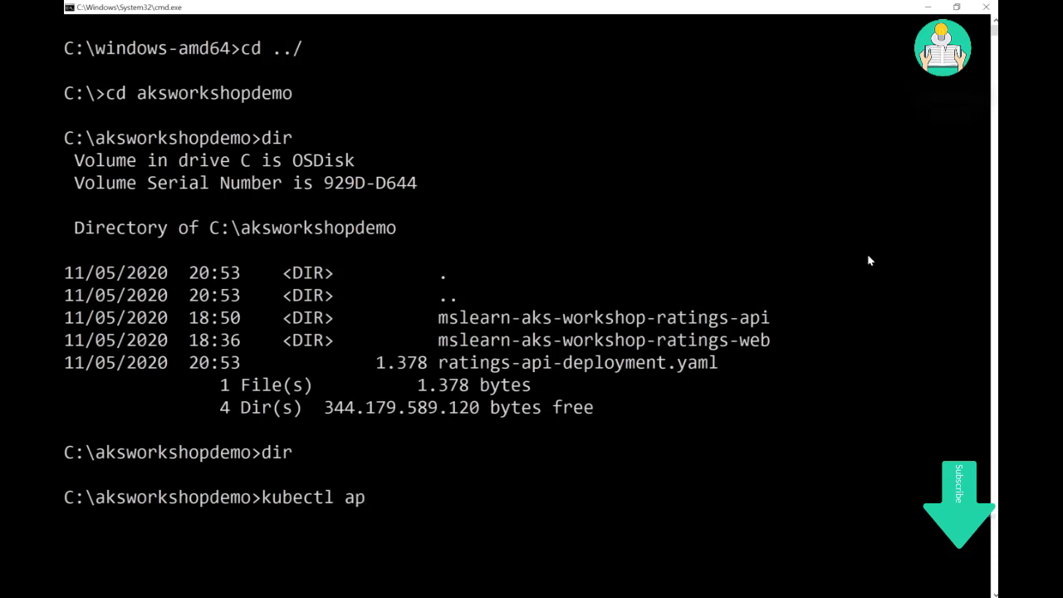
pyautogui.write('ply -nam')
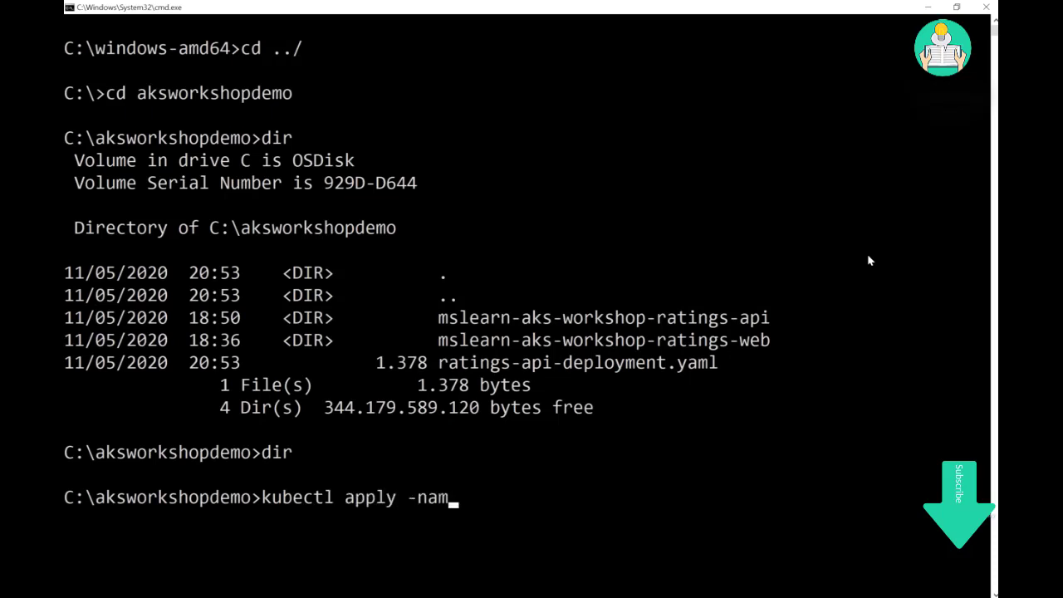
pyautogui.press('BackSpace')
pyautogui.press('BackSpace')
pyautogui.press('BackSpace')
pyautogui.write('-namespace ap')
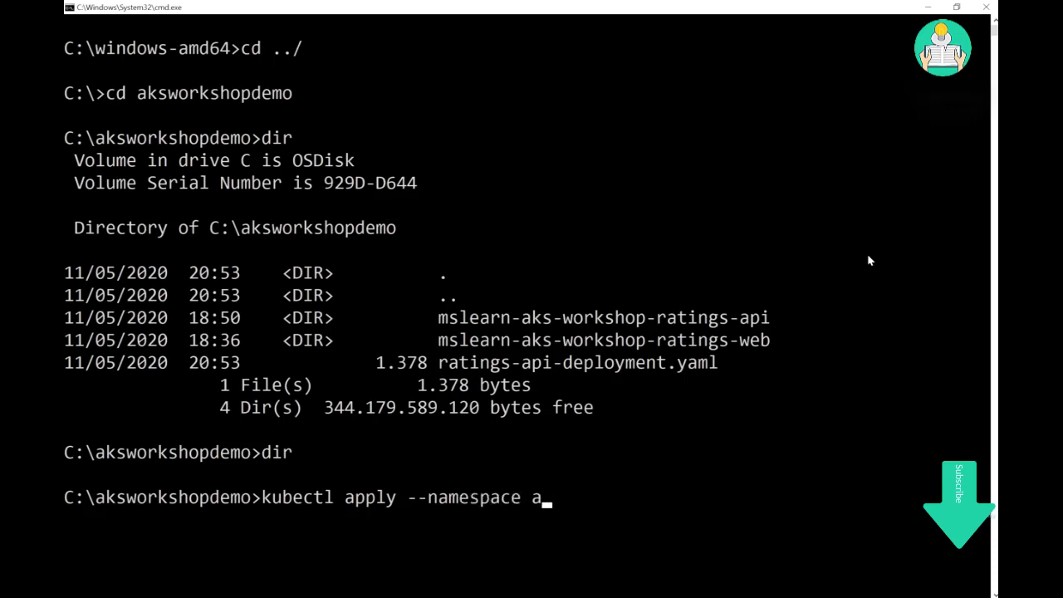
pyautogui.press('BackSpace')
pyautogui.press('BackSpace')
pyautogui.write('ratingapp')
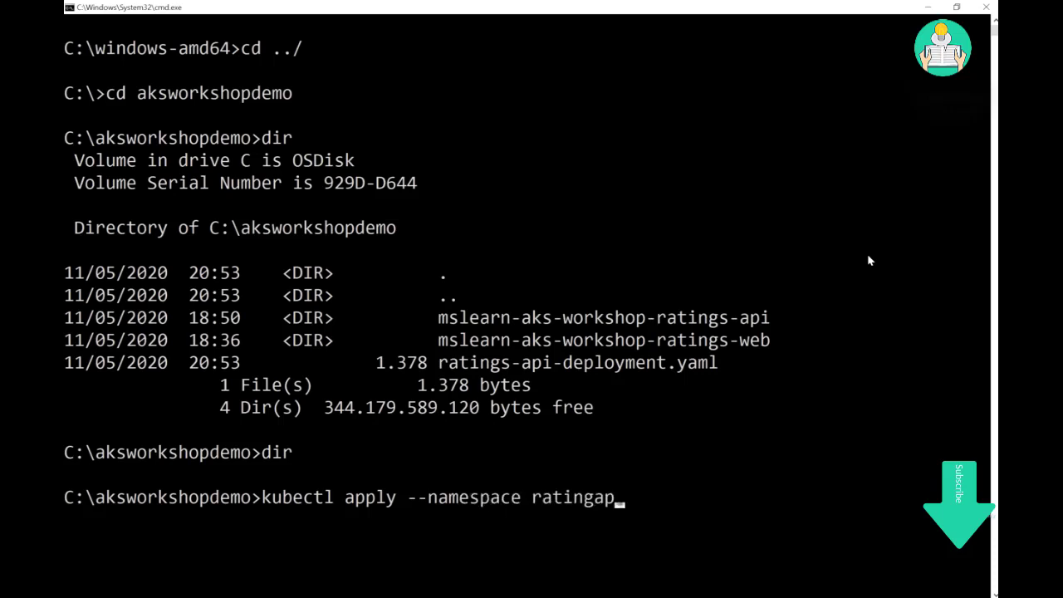
pyautogui.write('-f rat')
pyautogui.press('Tab')
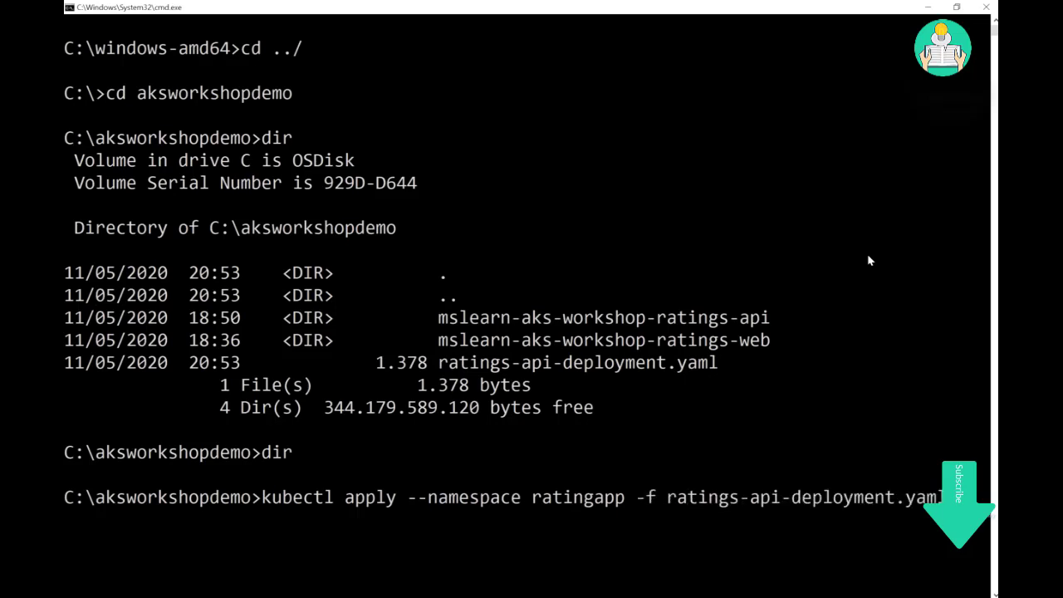
pyautogui.press('Return')
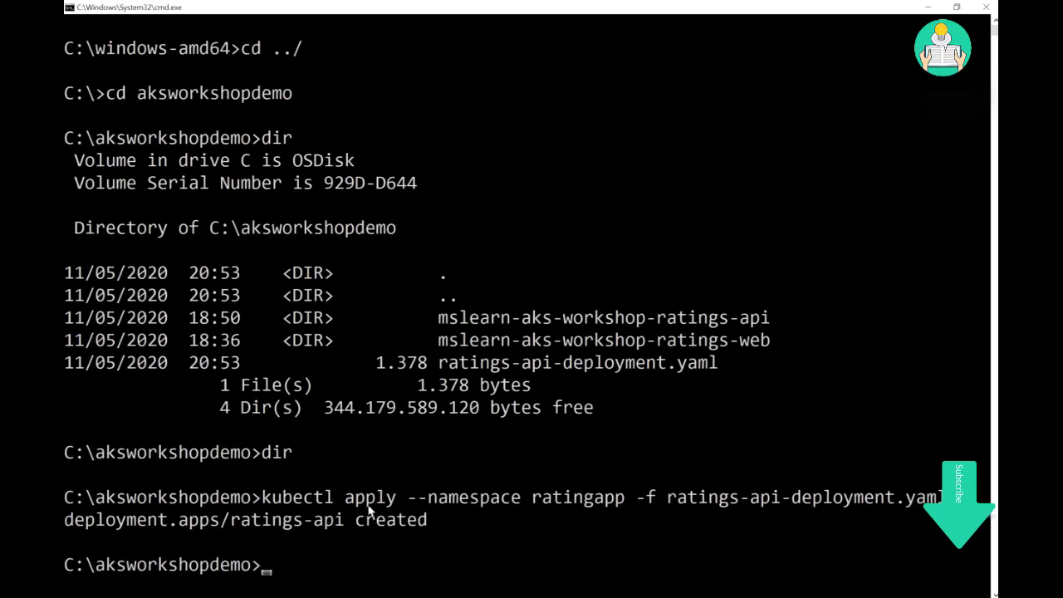
# Try the create variant of the deployment command: kubectl create --namespace ratingapp -f ratings-api-deployment.yaml
pyautogui.press('Up')
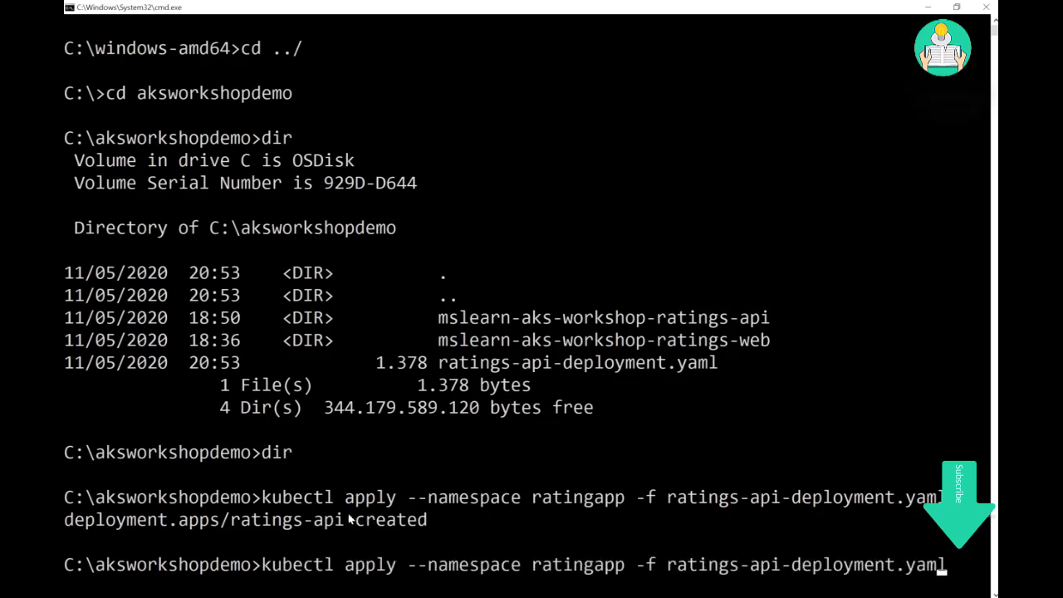
pyautogui.press('Left')
pyautogui.press('Left')
pyautogui.press('Left')
pyautogui.press('Left')
pyautogui.press('Left')
pyautogui.press('Left')
pyautogui.press('Left')
pyautogui.press('Left')
pyautogui.press('Left')
pyautogui.press('Left')
pyautogui.press('Left')
pyautogui.press('Left')
pyautogui.press('Left')
pyautogui.press('Left')
pyautogui.press('Left')
pyautogui.press('Left')
pyautogui.press('Left')
pyautogui.press('Left')
pyautogui.press('Left')
pyautogui.press('Left')
pyautogui.press('Left')
pyautogui.press('Left')
pyautogui.press('Left')
pyautogui.press('Left')
pyautogui.press('Left')
pyautogui.press('Left')
pyautogui.press('Left')
pyautogui.press('Left')
pyautogui.press('Left')
pyautogui.press('Left')
pyautogui.press('Left')
pyautogui.press('Left')
pyautogui.press('Left')
pyautogui.press('Left')
pyautogui.press('Left')
pyautogui.press('Left')
pyautogui.press('Left')
pyautogui.press('Left')
pyautogui.press('Left')
pyautogui.press('BackSpace')
pyautogui.press('BackSpace')
pyautogui.press('BackSpace')
pyautogui.press('BackSpace')
pyautogui.press('BackSpace')
pyautogui.write('create')
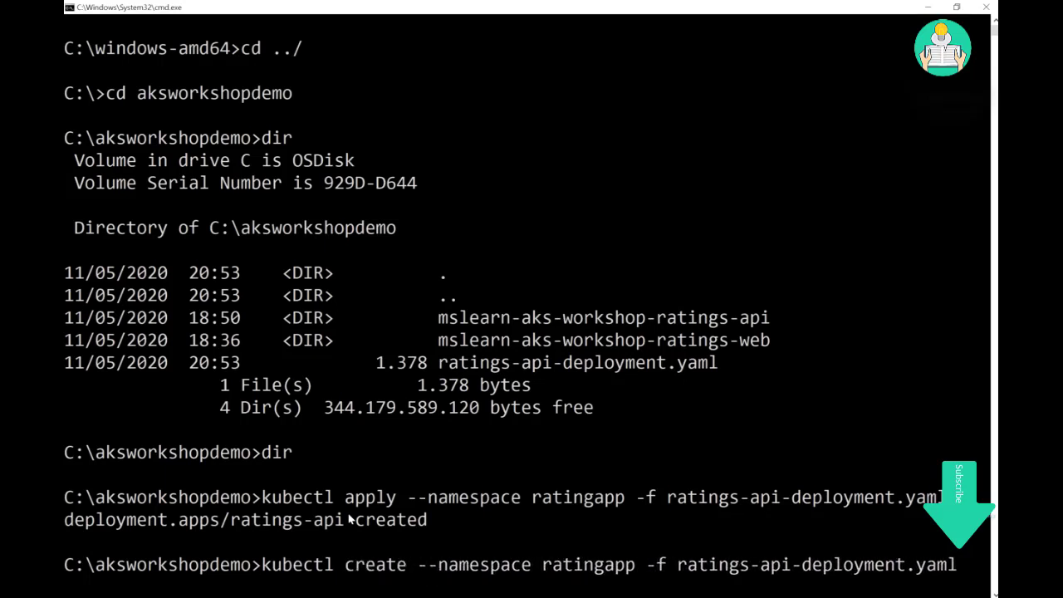
pyautogui.press('Return')
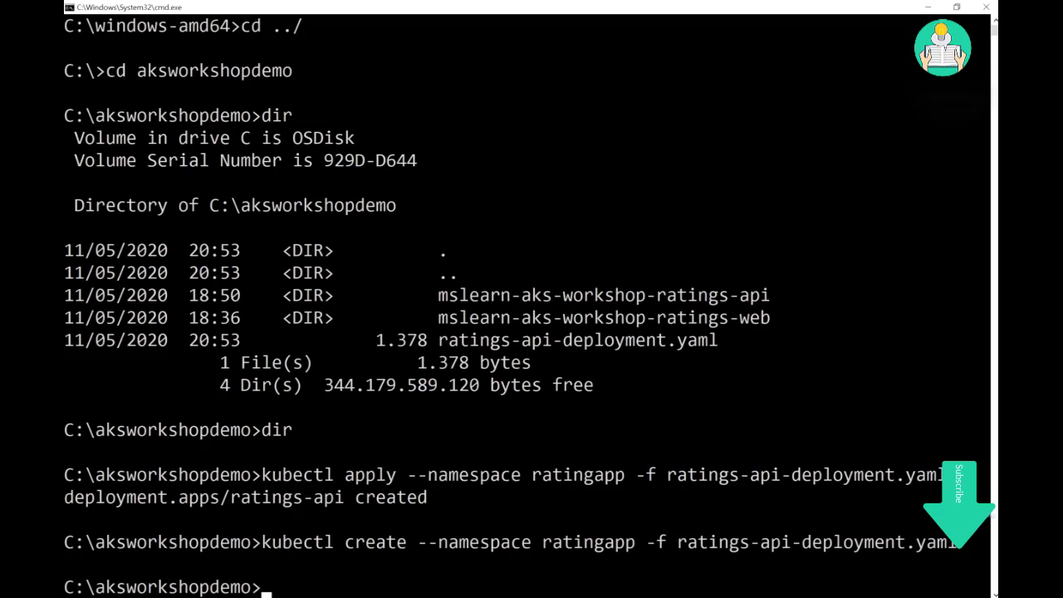
# List the deployments in the default namespace by running kubectl get deployments
pyautogui.write('kubct')
pyautogui.press('BackSpace')
pyautogui.press('BackSpace')
pyautogui.write('ectl get ')
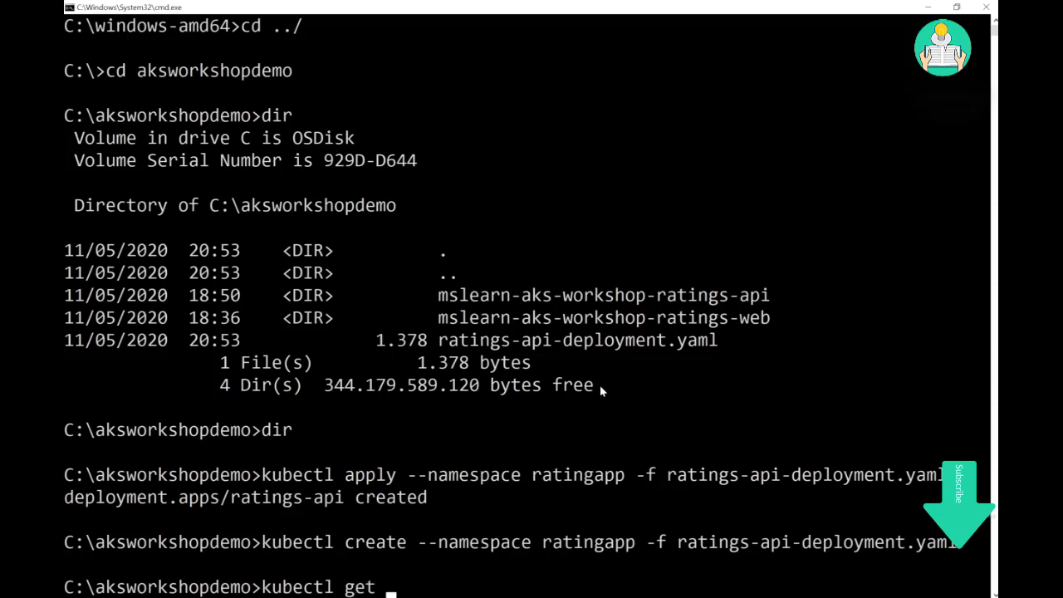
pyautogui.write('deployemt')
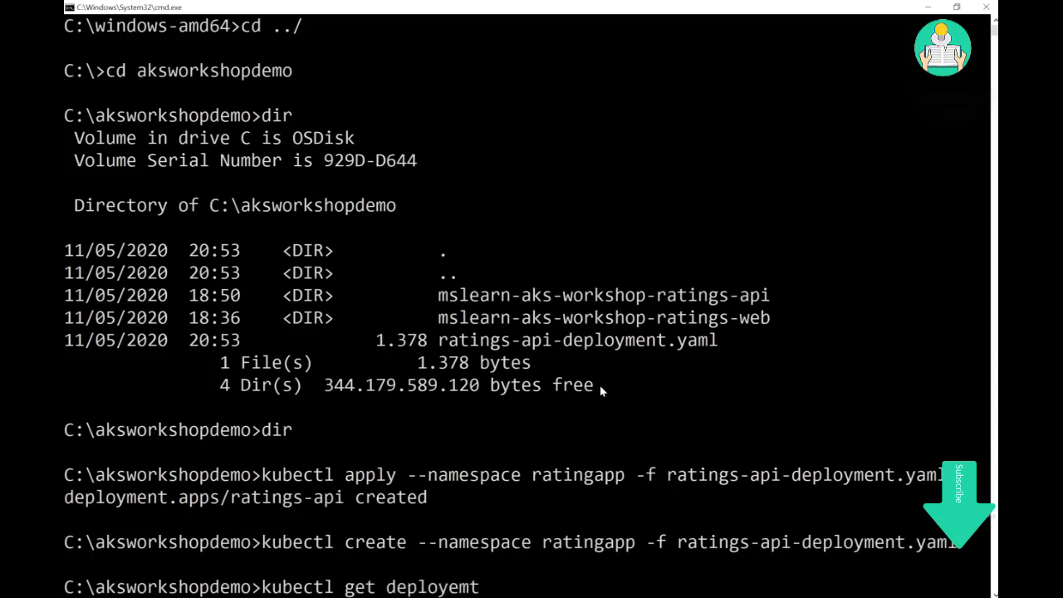
pyautogui.press('BackSpace')
pyautogui.write('n')
pyautogui.press('BackSpace')
pyautogui.press('BackSpace')
pyautogui.press('BackSpace')
pyautogui.write('ments')
pyautogui.press('Return')
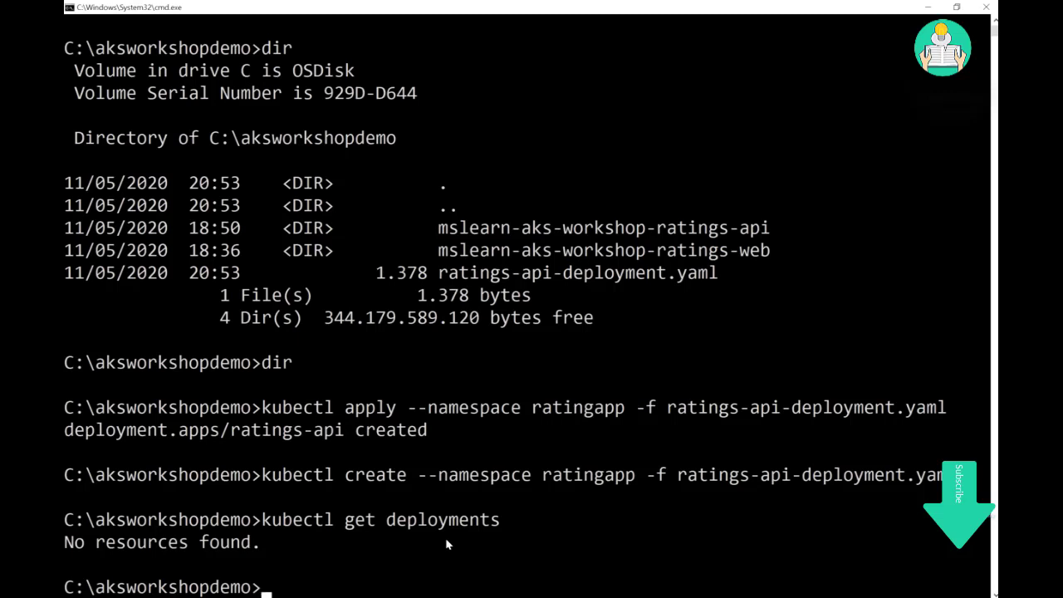
# Check the deployments in the application's namespace by running kubectl get deployments --namespace ratingapp
pyautogui.press('Up')
pyautogui.write('-')
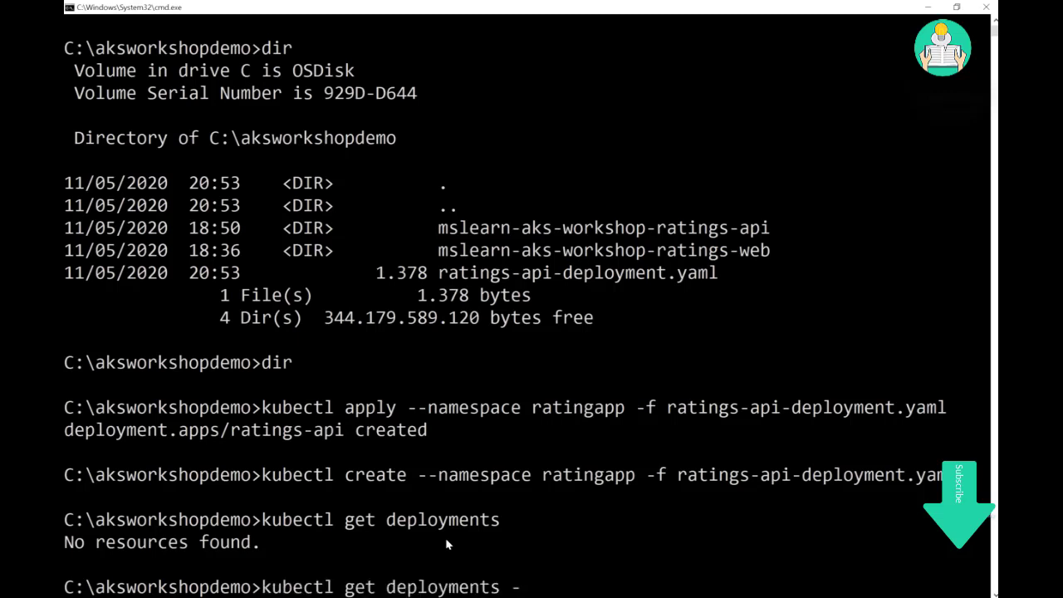
pyautogui.write('-namespa')
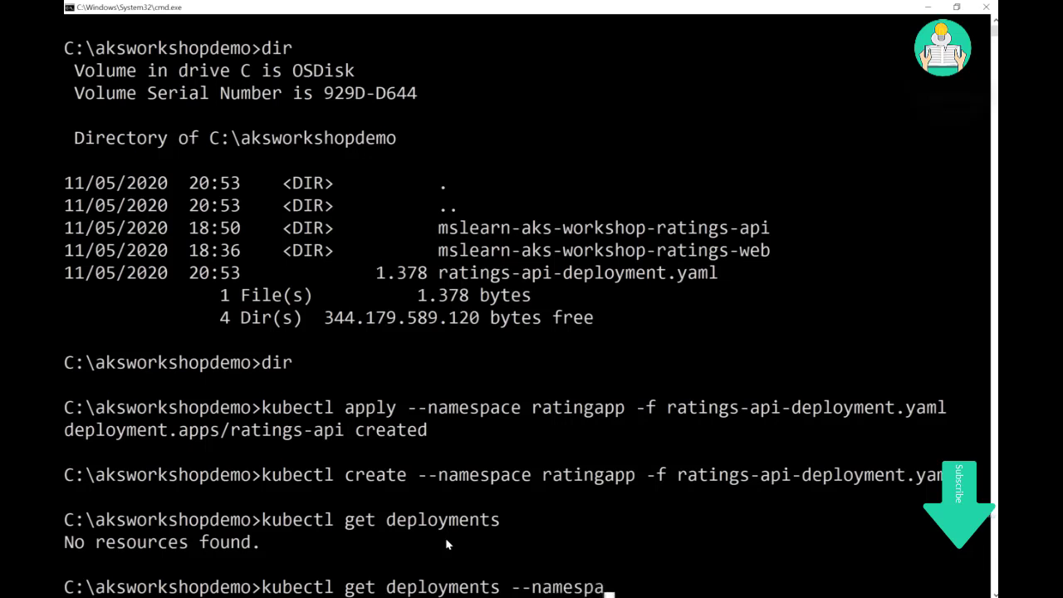
pyautogui.write('ce rating')
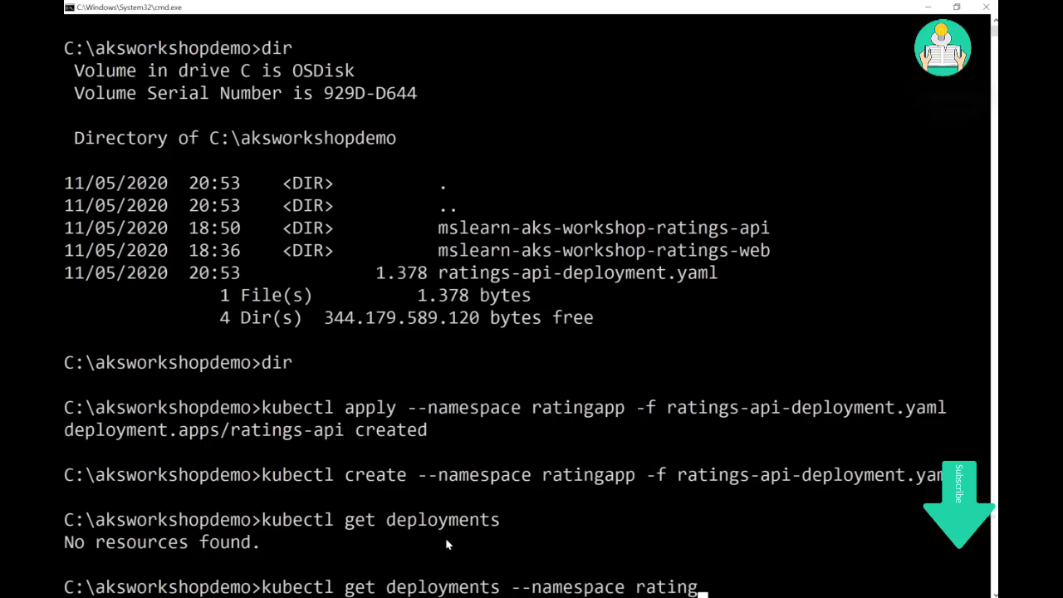
pyautogui.write('app')
pyautogui.press('Return')
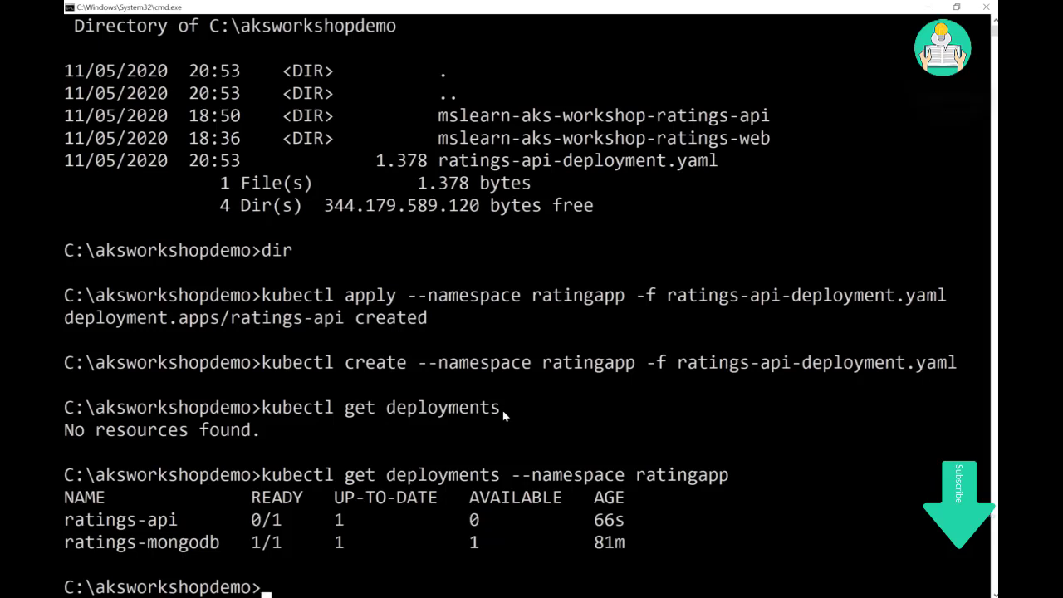
# List the cluster's namespaces by running kubectl get namespaces
pyautogui.write('kubectl get ')
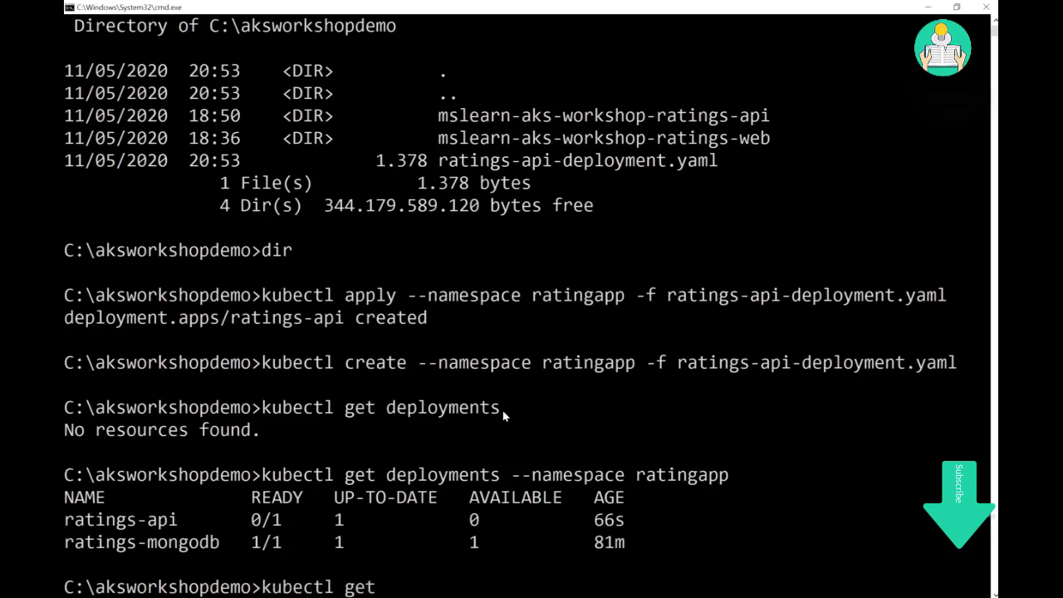
pyautogui.write('namespaces')
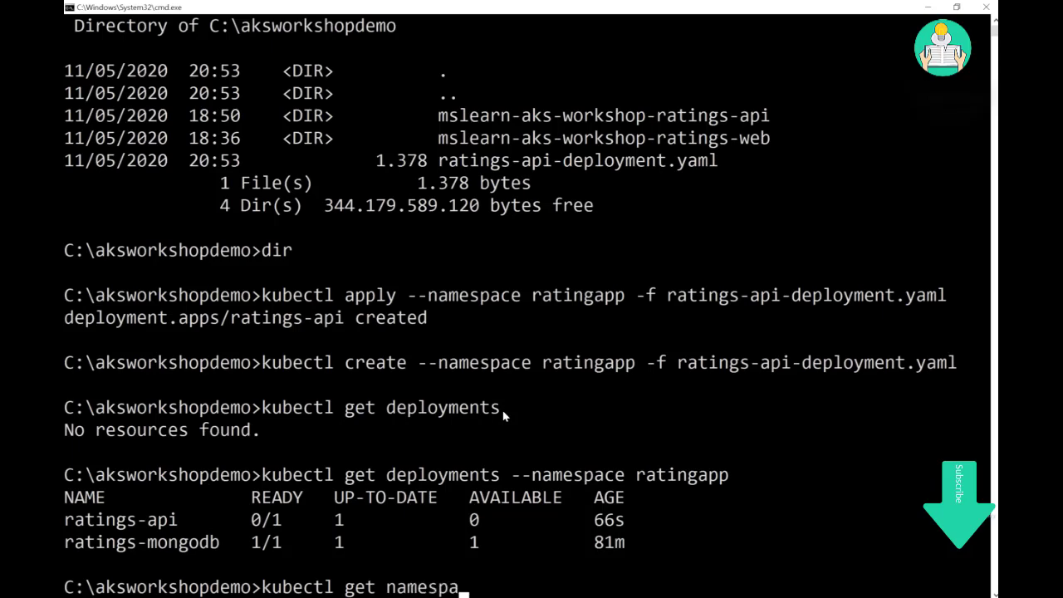
pyautogui.press('Return')
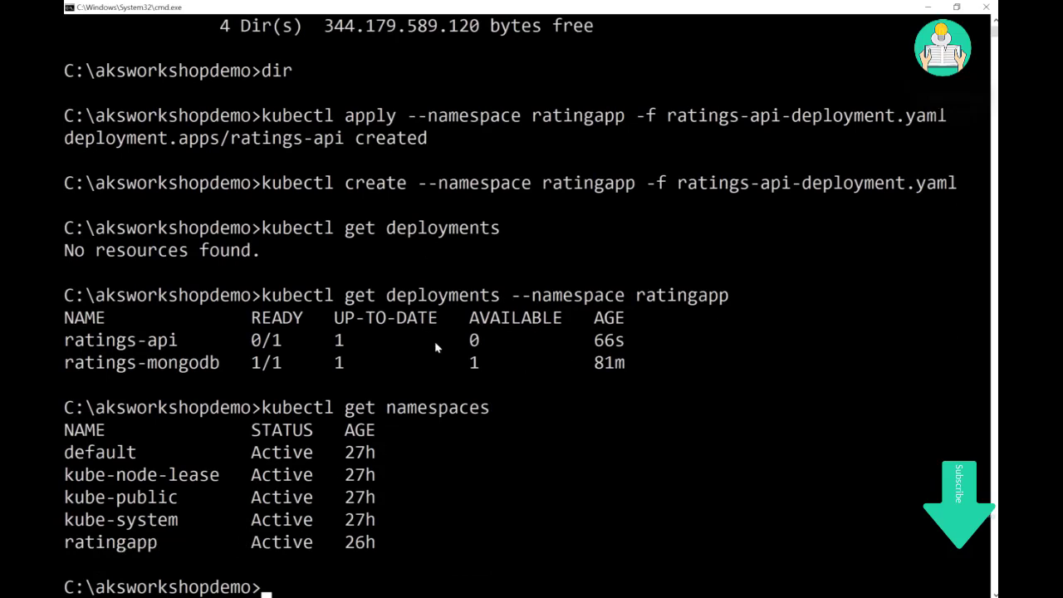
# Rerun kubectl get deployments --namespace ratingapp to recheck the readiness of the deployments
pyautogui.press('Up')
pyautogui.press('Up')
pyautogui.press('Up')
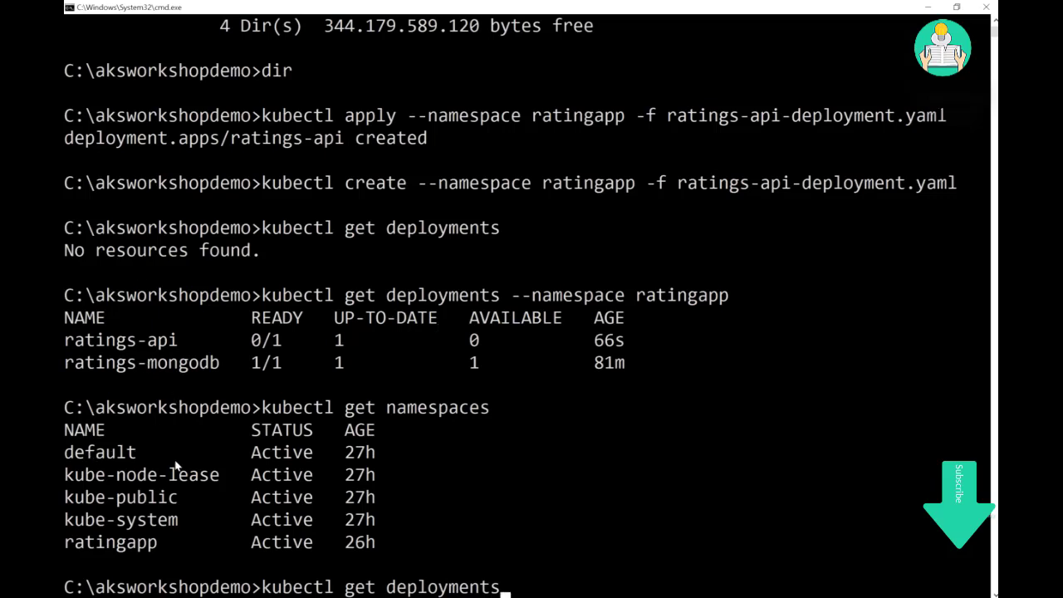
pyautogui.write('--namespace ratingapp')
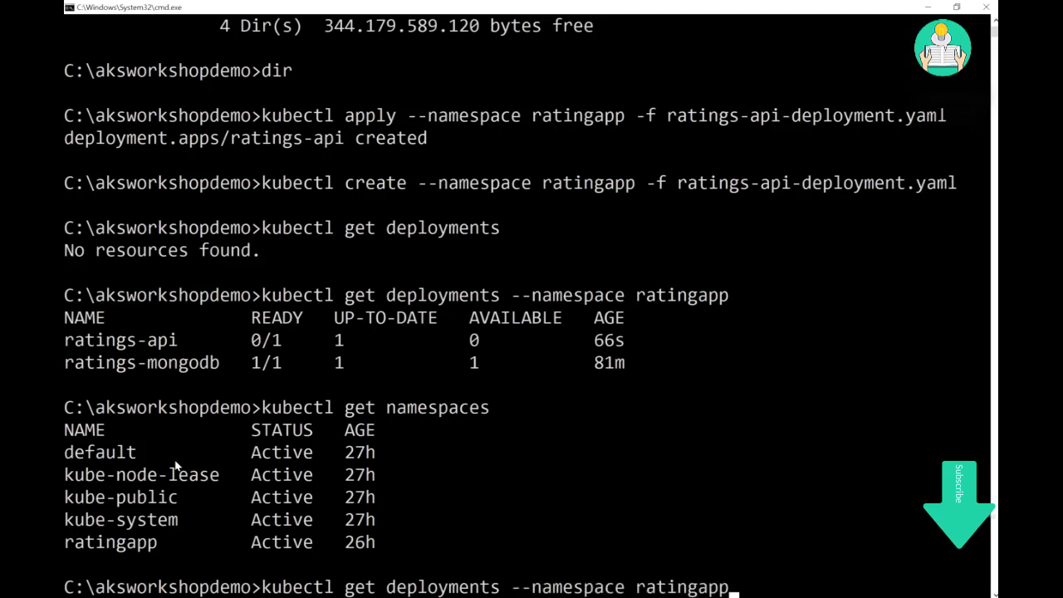
pyautogui.press('Return')
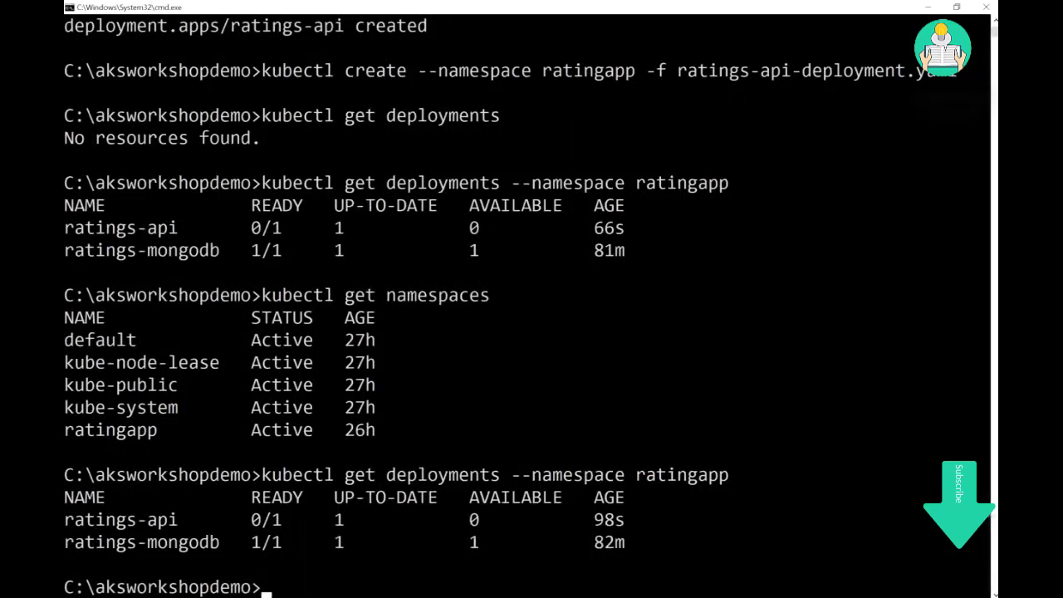
# Try to list the application's pods by running kubectl get pods --namespace raitngapp
pyautogui.write('kubectl get pods -')
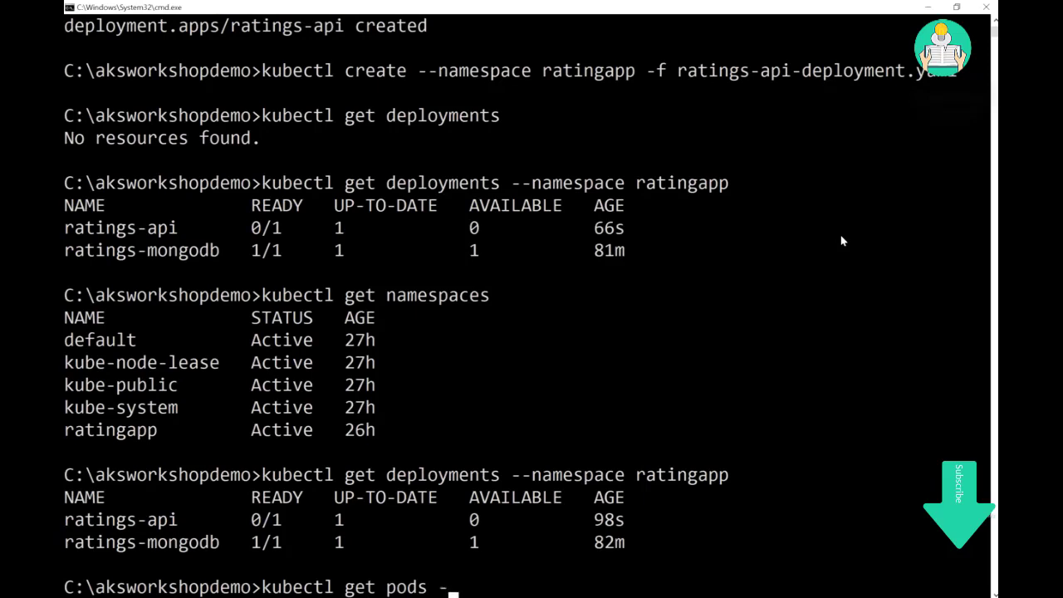
pyautogui.write('-namespcae')
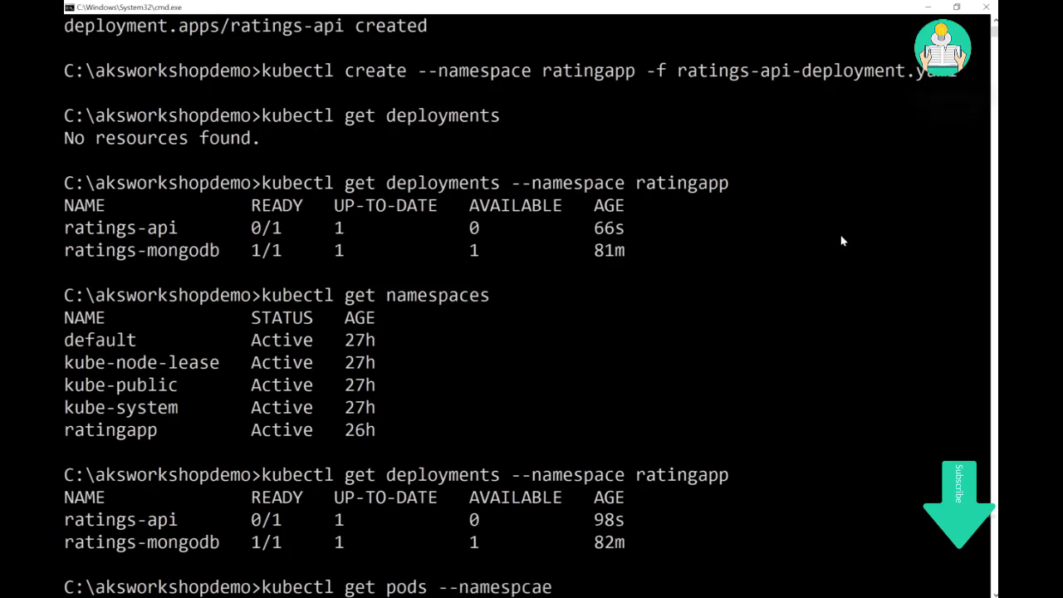
pyautogui.press('BackSpace')
pyautogui.press('BackSpace')
pyautogui.press('BackSpace')
pyautogui.write('ace raitngapp')
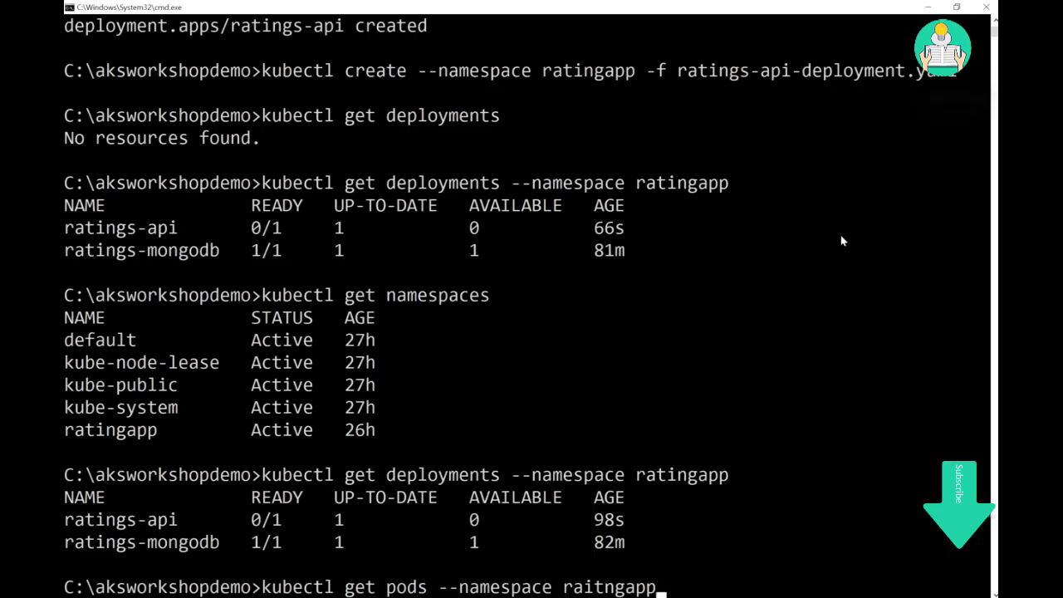
pyautogui.press('Return')
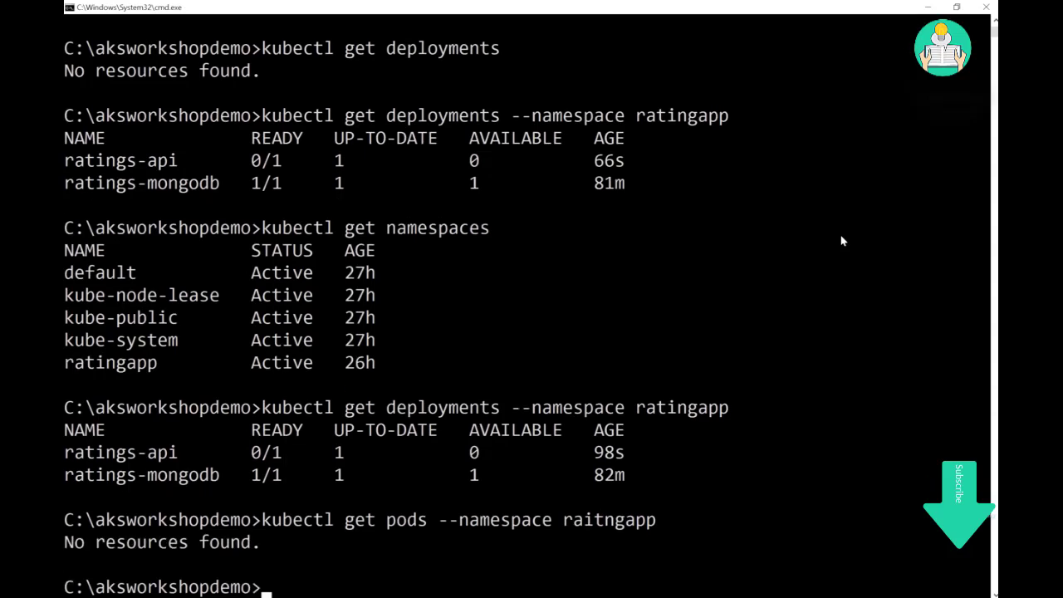
# Correct the namespace in the pod listing command to ratingapp and rerun kubectl get pods --namespace ratingapp
pyautogui.press('Up')
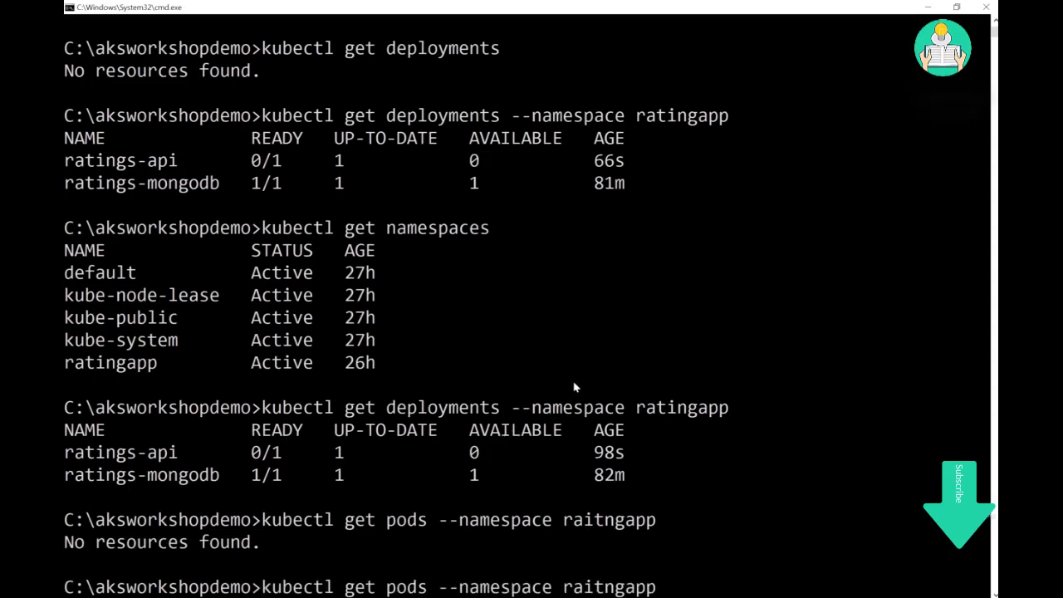
pyautogui.press('Left')
pyautogui.press('Left')
pyautogui.press('BackSpace')
pyautogui.press('Right')
pyautogui.write('i')
pyautogui.press('Return')
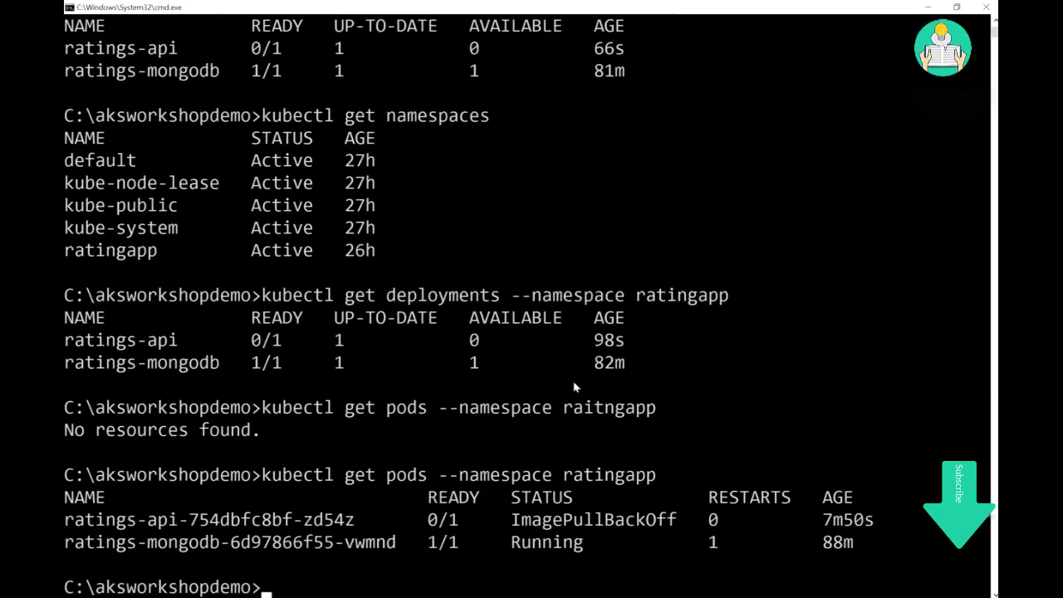
# Examine the STATUS values of the ratings-api and ratings-mongodb pods
pyautogui.click(412, 586)
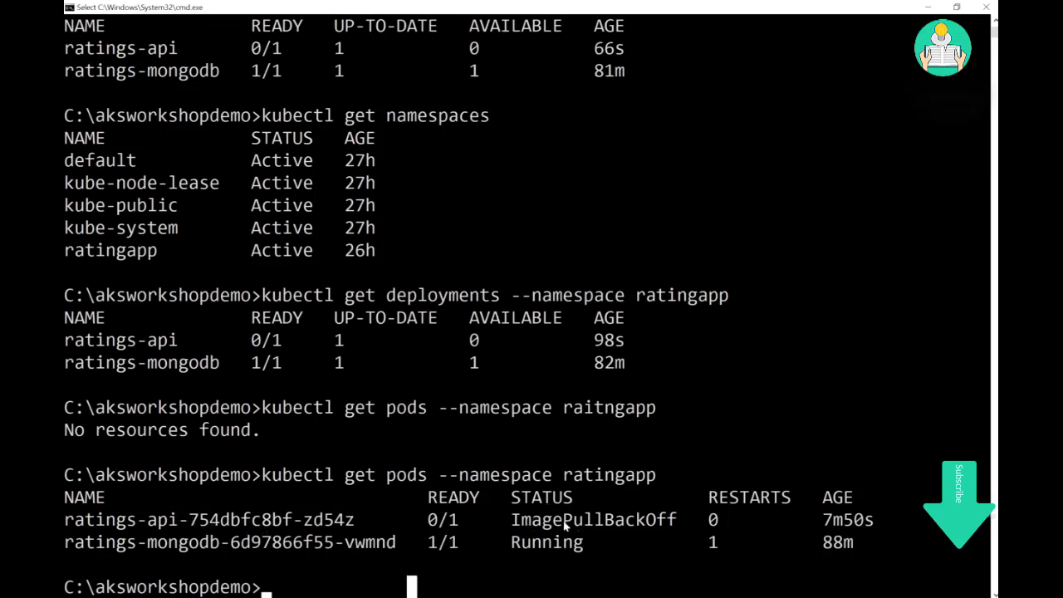
pyautogui.moveTo(512, 520); pyautogui.dragTo(678, 520)
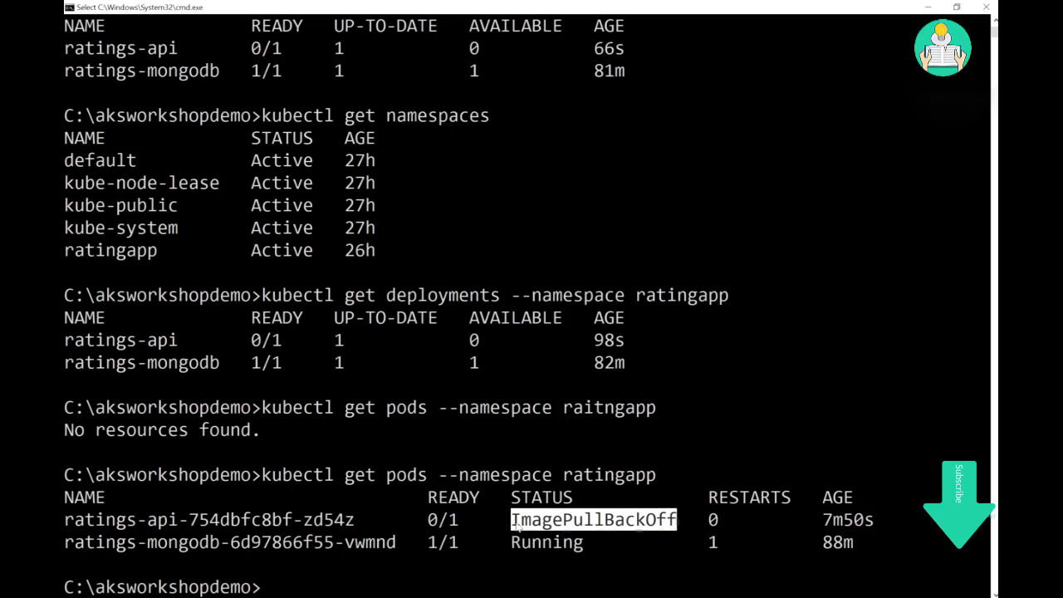
pyautogui.doubleClick(578, 542)
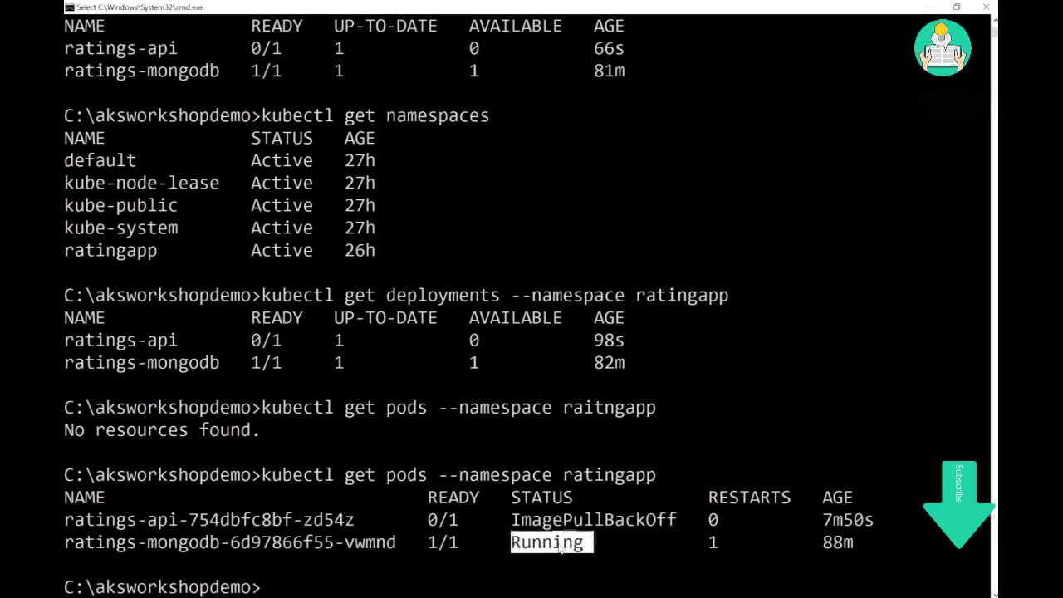
pyautogui.doubleClick(547, 521)
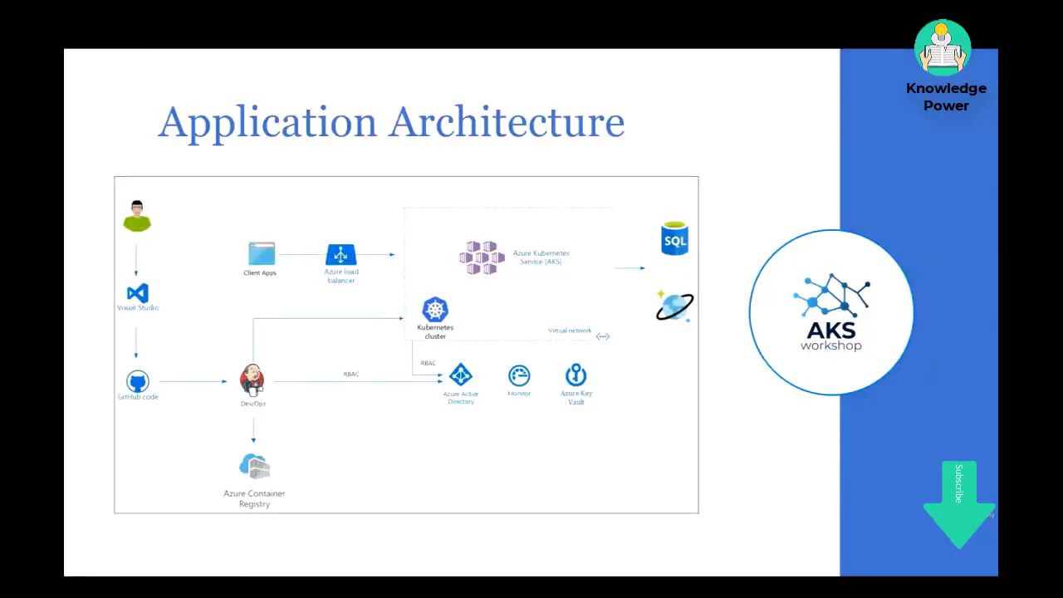
pyautogui.moveTo(282, 445)
pyautogui.mouseDown()
pyautogui.moveTo(208, 461)
pyautogui.moveTo(286, 516)
pyautogui.moveTo(273, 438)
pyautogui.mouseUp()
pyautogui.moveTo(568, 232)
pyautogui.mouseDown()
pyautogui.moveTo(435, 264)
pyautogui.moveTo(586, 246)
pyautogui.moveTo(560, 226)
pyautogui.mouseUp()
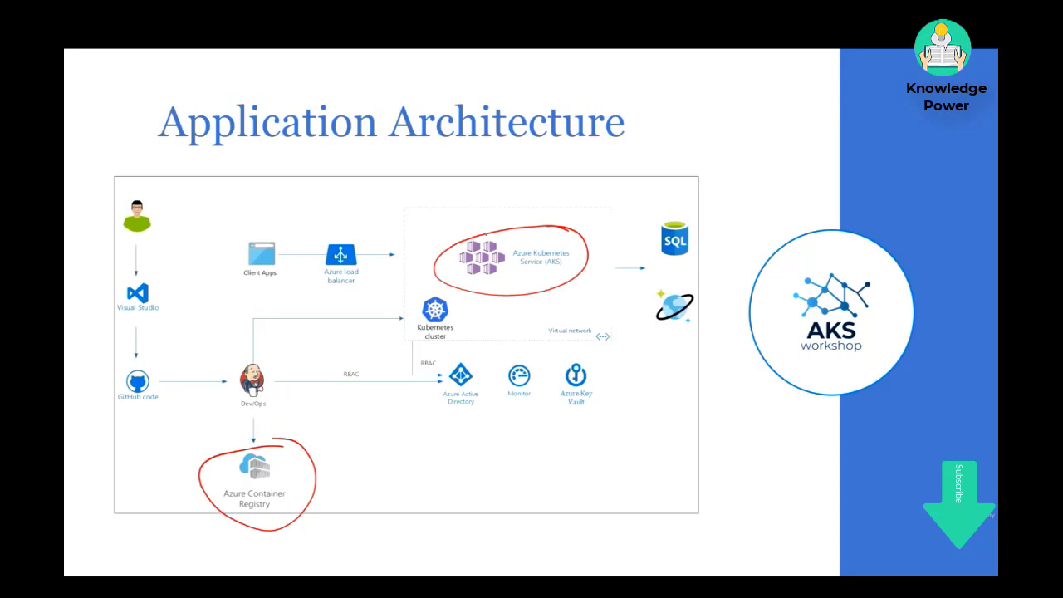
pyautogui.moveTo(444, 275)
pyautogui.mouseDown()
pyautogui.moveTo(397, 314)
pyautogui.moveTo(322, 434)
pyautogui.moveTo(340, 437)
pyautogui.mouseUp()
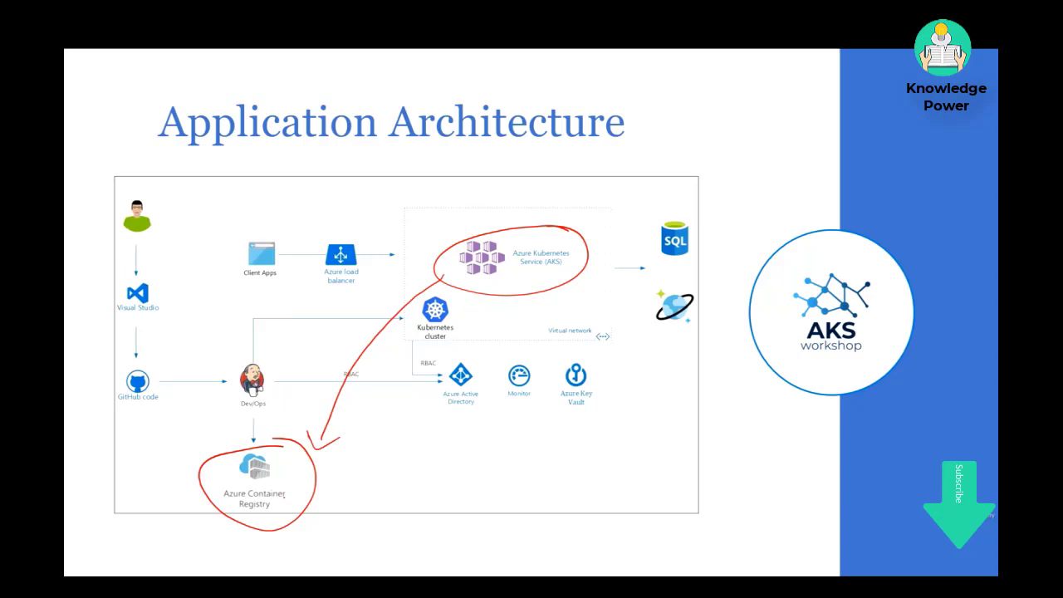
pyautogui.moveTo(465, 358)
pyautogui.mouseDown()
pyautogui.moveTo(435, 420)
pyautogui.moveTo(488, 415)
pyautogui.moveTo(480, 358)
pyautogui.mouseUp()
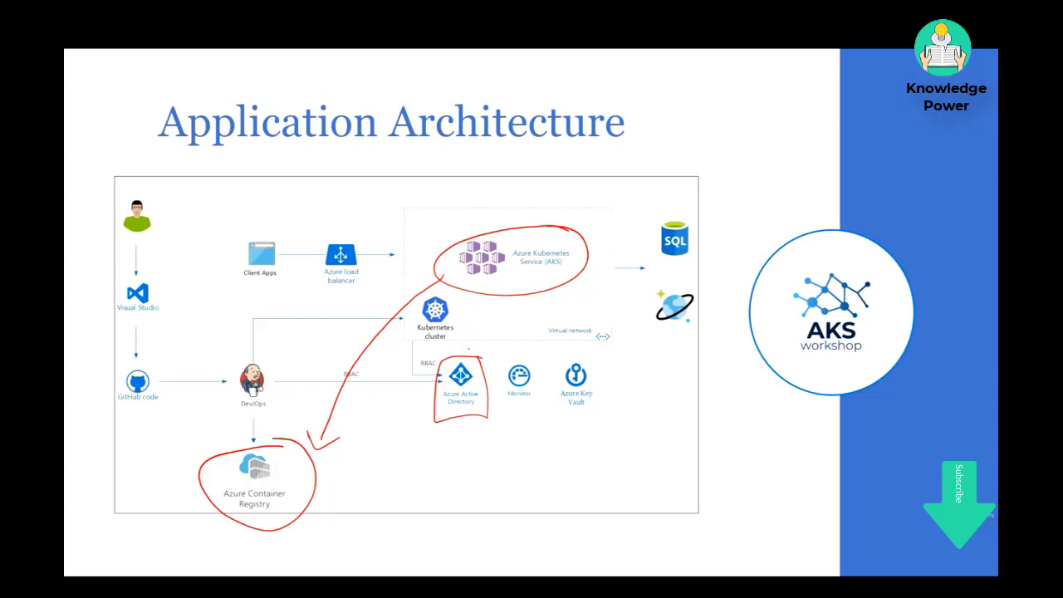
pyautogui.moveTo(496, 303)
pyautogui.mouseDown()
pyautogui.moveTo(506, 313)
pyautogui.moveTo(526, 294)
pyautogui.mouseUp()
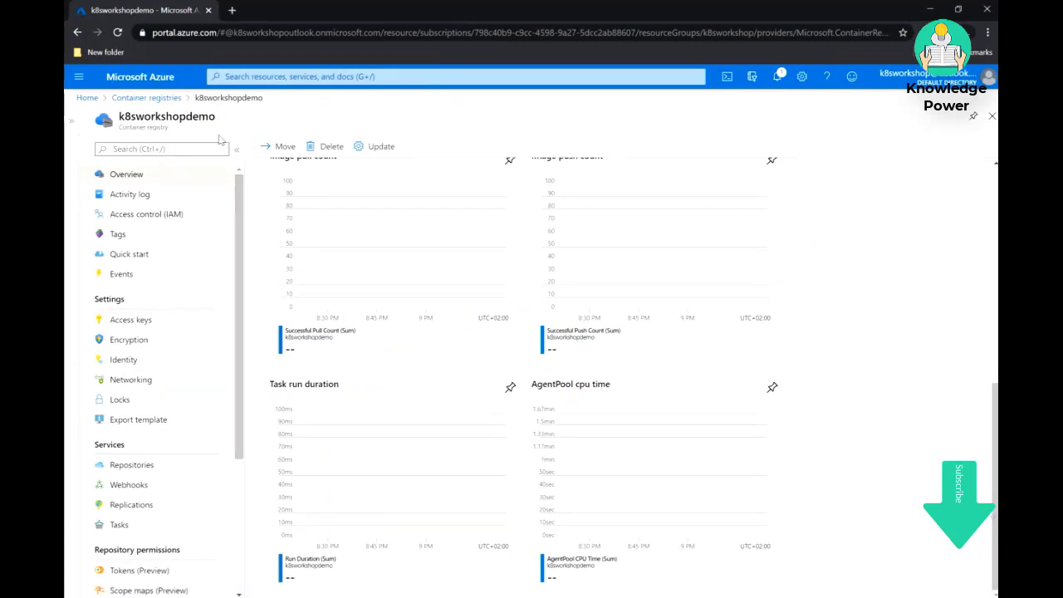
# Start a role assignment in the k8sworkshopdemo registry's access control and choose the AcrPull role
pyautogui.click(138, 214)
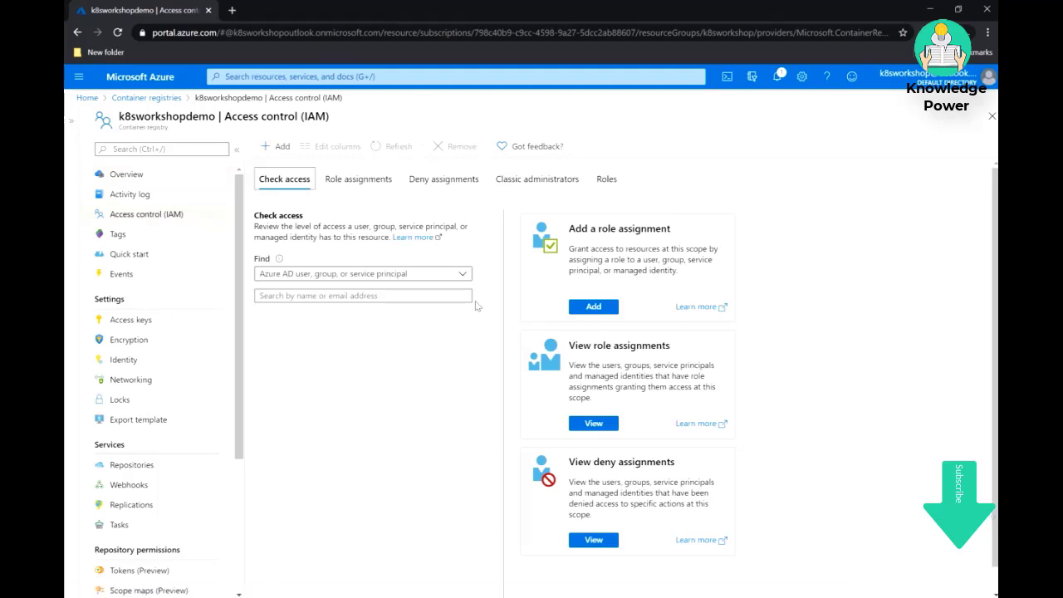
pyautogui.click(596, 312)
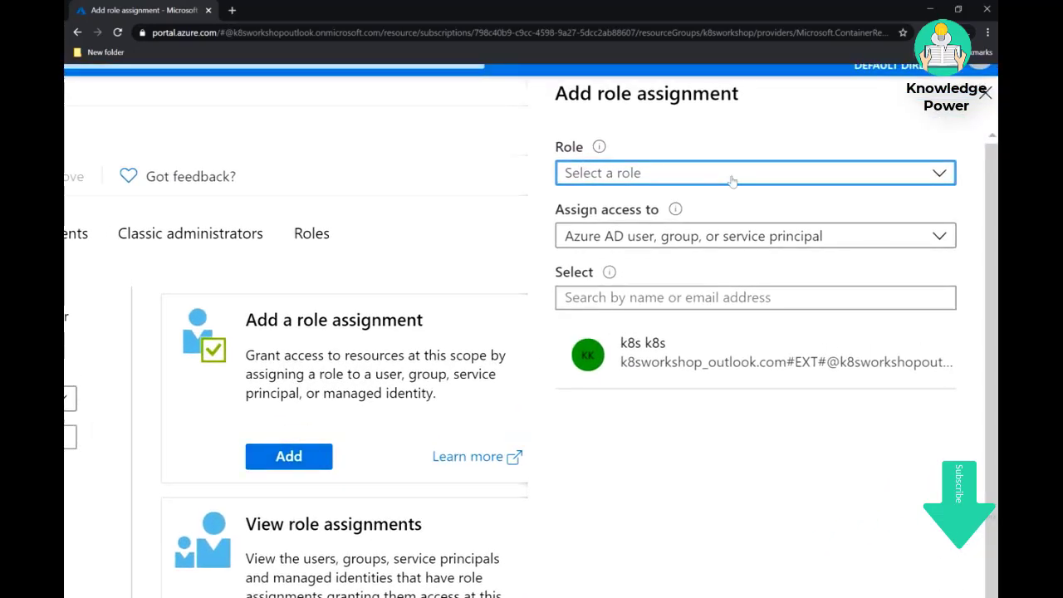
pyautogui.click(732, 178)
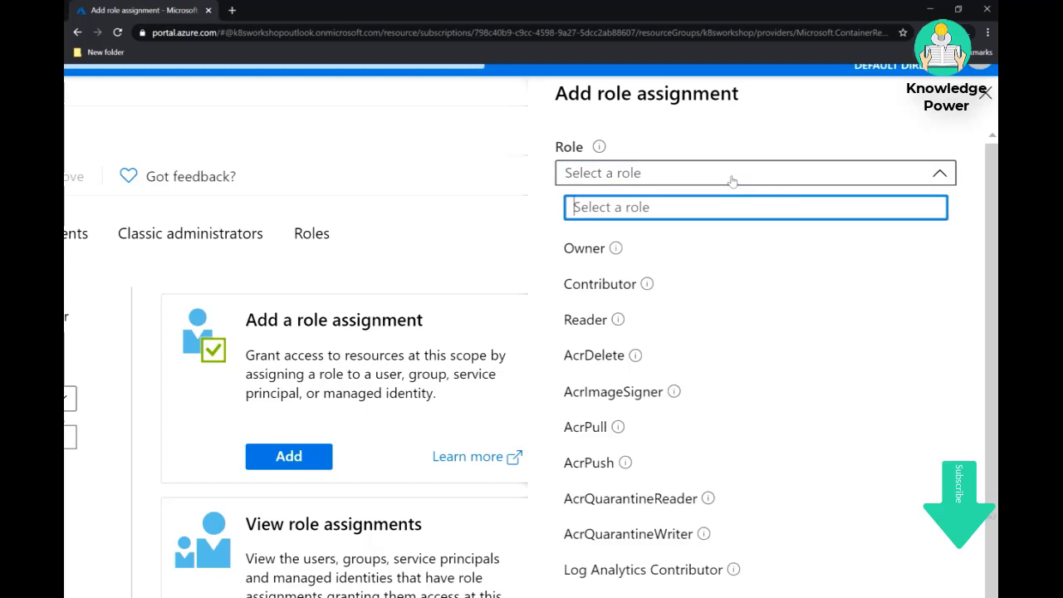
pyautogui.click(595, 433)
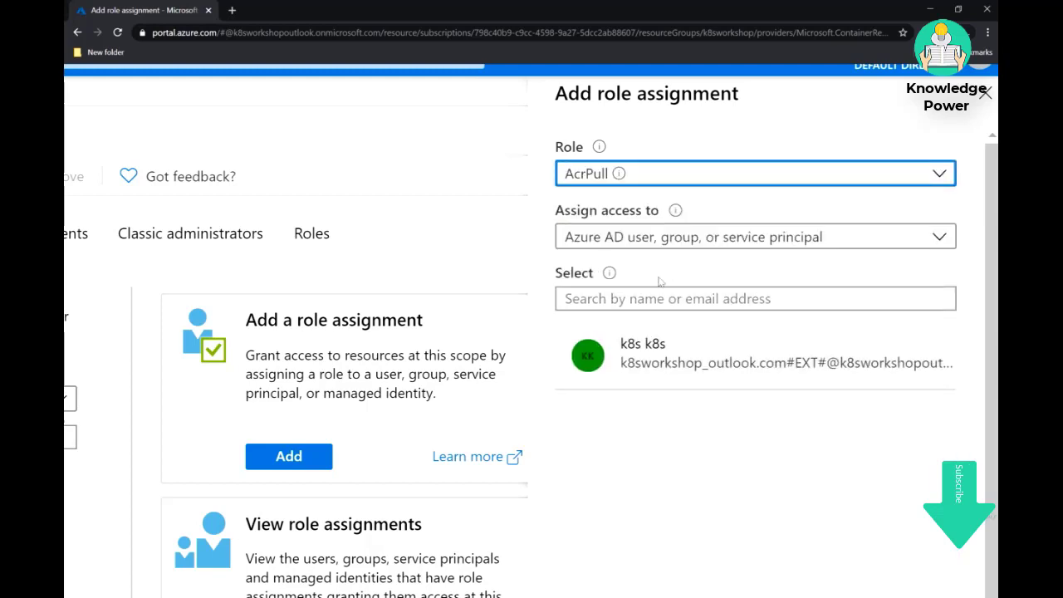
# Search the role assignment's members for k8 and select k8sworkshopaks-agentpool
pyautogui.click(642, 299)
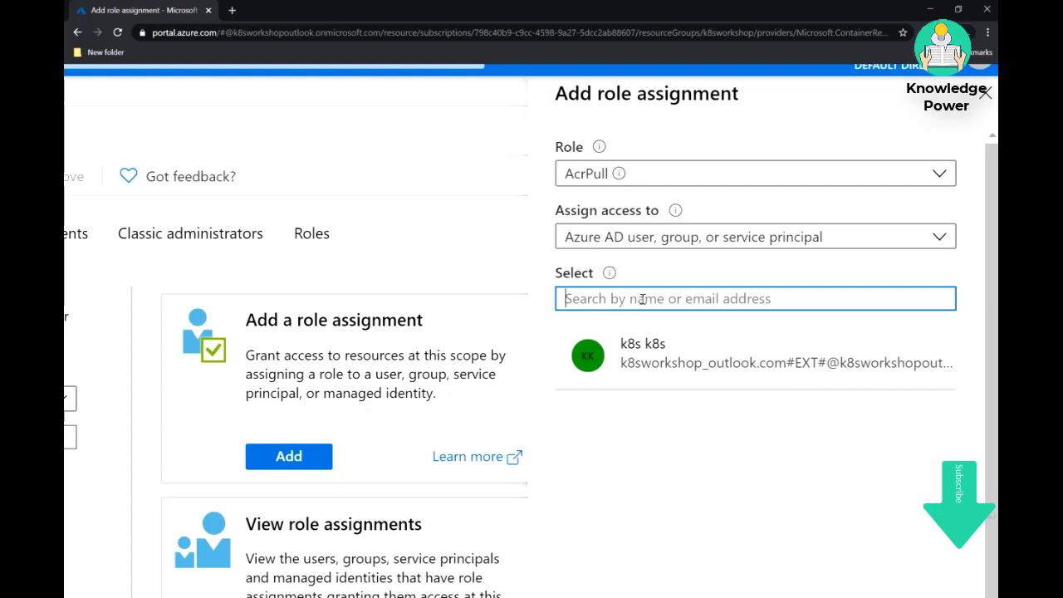
pyautogui.write('k8s')
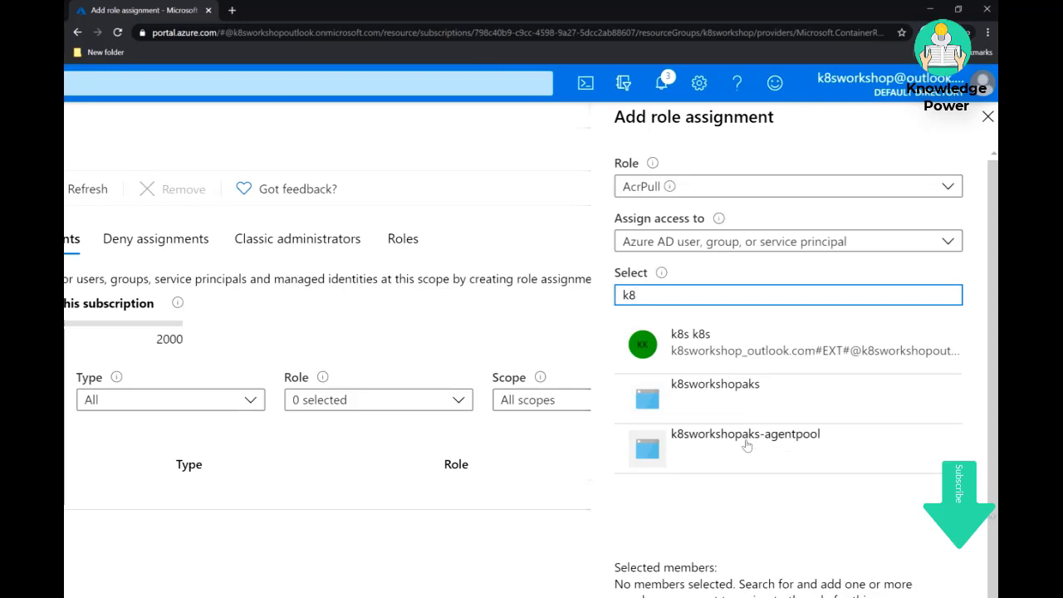
pyautogui.click(746, 446)
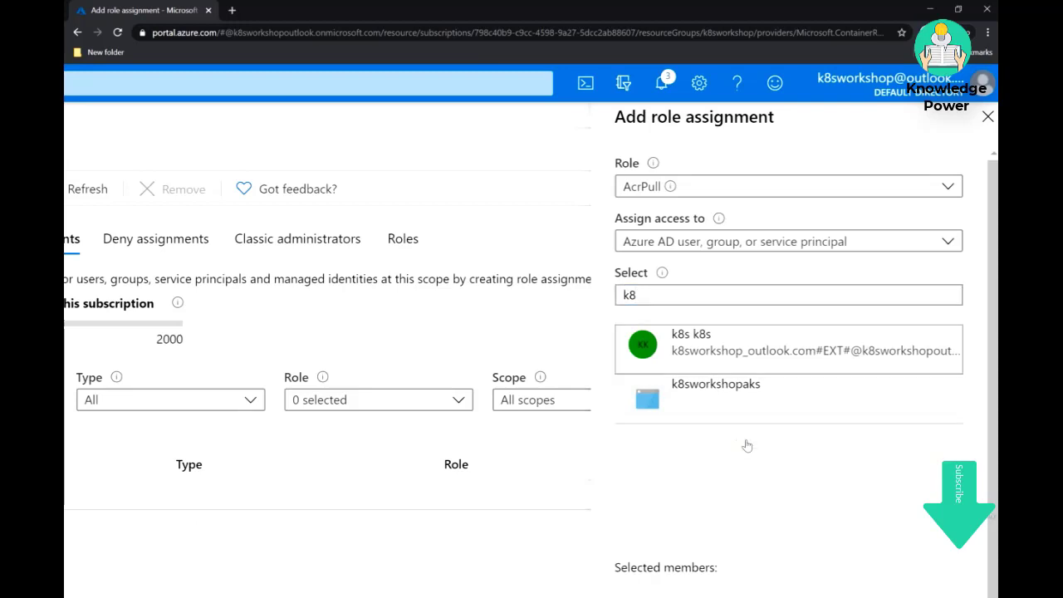
pyautogui.scroll(-4, 746, 446)
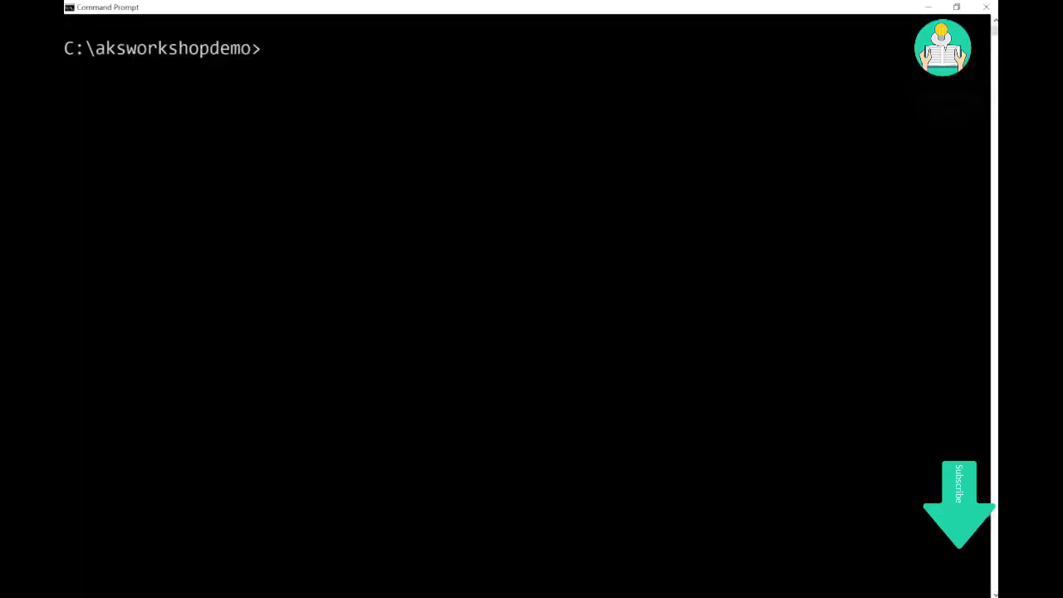
# Clear the Command Prompt and change the earlier pod listing command to run kubectl get deployments --namespace ratingapp
pyautogui.write('cls')
pyautogui.press('Up')
pyautogui.press('BackSpace')
pyautogui.press('BackSpace')
pyautogui.press('BackSpace')
pyautogui.press('BackSpace')
pyautogui.press('BackSpace')
pyautogui.press('BackSpace')
pyautogui.press('BackSpace')
pyautogui.press('BackSpace')
pyautogui.press('BackSpace')
pyautogui.press('BackSpace')
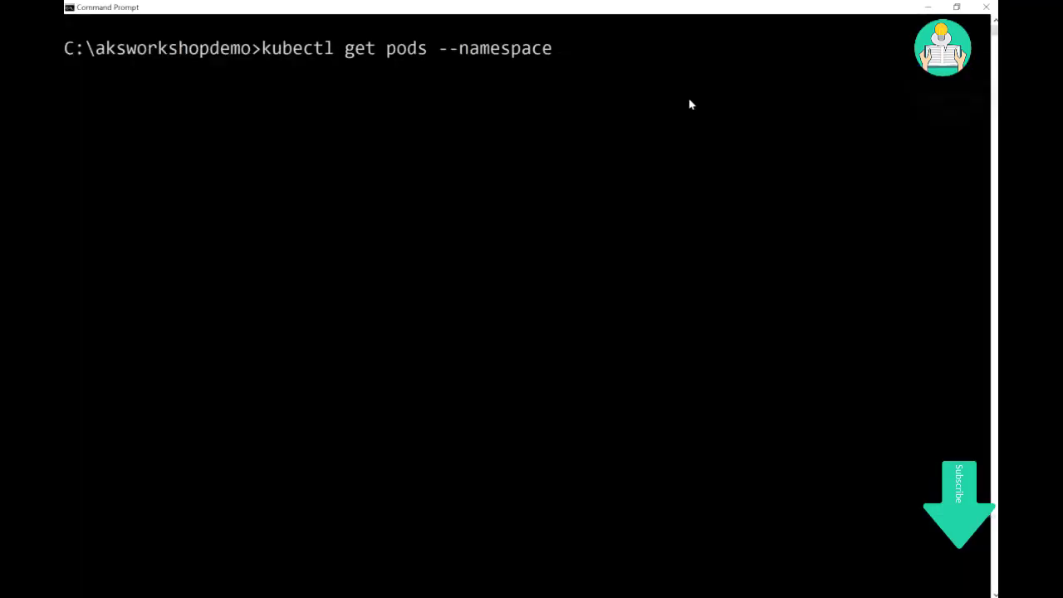
pyautogui.press('Down')
pyautogui.press('Up')
pyautogui.write('ratingapp')
pyautogui.press('Left')
pyautogui.press('Left')
pyautogui.press('Left')
pyautogui.press('Left')
pyautogui.press('Left')
pyautogui.press('Left')
pyautogui.press('Left')
pyautogui.press('Left')
pyautogui.press('Left')
pyautogui.press('Left')
pyautogui.press('Left')
pyautogui.press('Left')
pyautogui.press('Left')
pyautogui.press('Left')
pyautogui.press('Left')
pyautogui.press('Left')
pyautogui.press('Left')
pyautogui.press('Left')
pyautogui.press('Left')
pyautogui.press('Left')
pyautogui.press('Left')
pyautogui.press('Left')
pyautogui.press('Left')
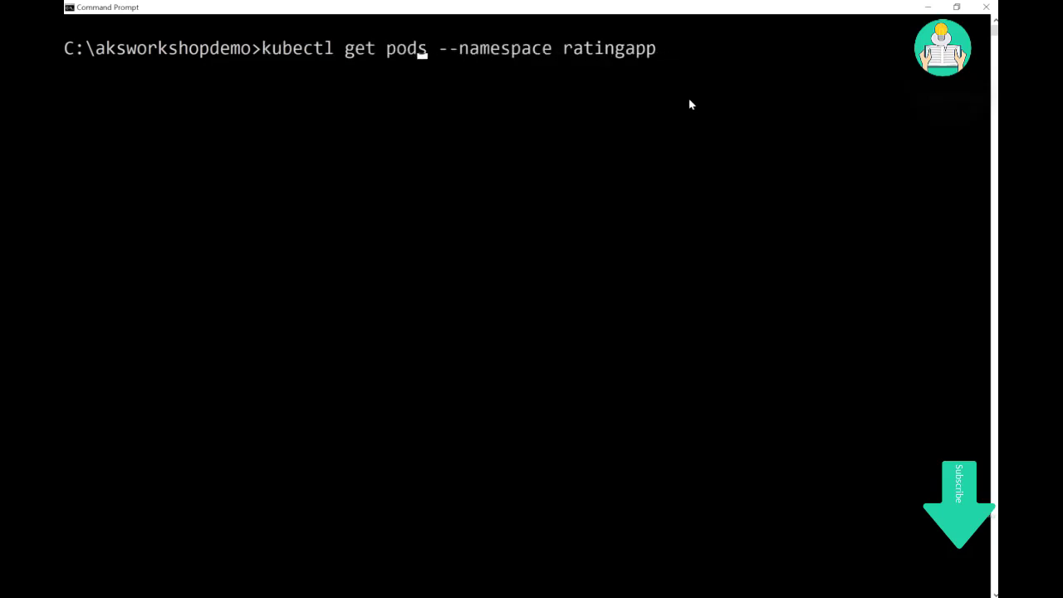
pyautogui.press('Delete')
pyautogui.press('BackSpace')
pyautogui.press('BackSpace')
pyautogui.press('BackSpace')
pyautogui.write('deployem')
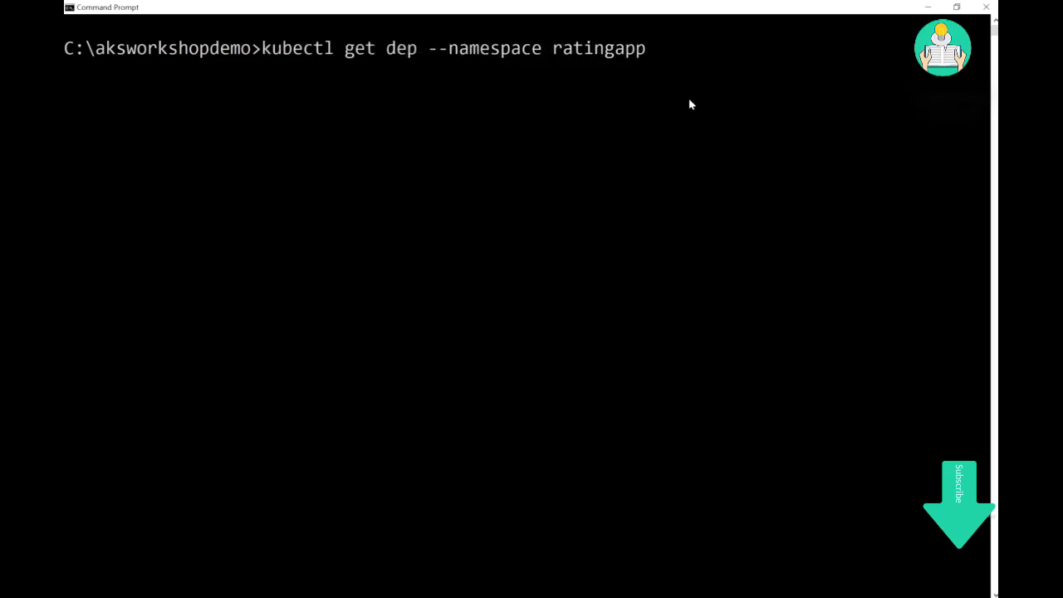
pyautogui.write('tn')
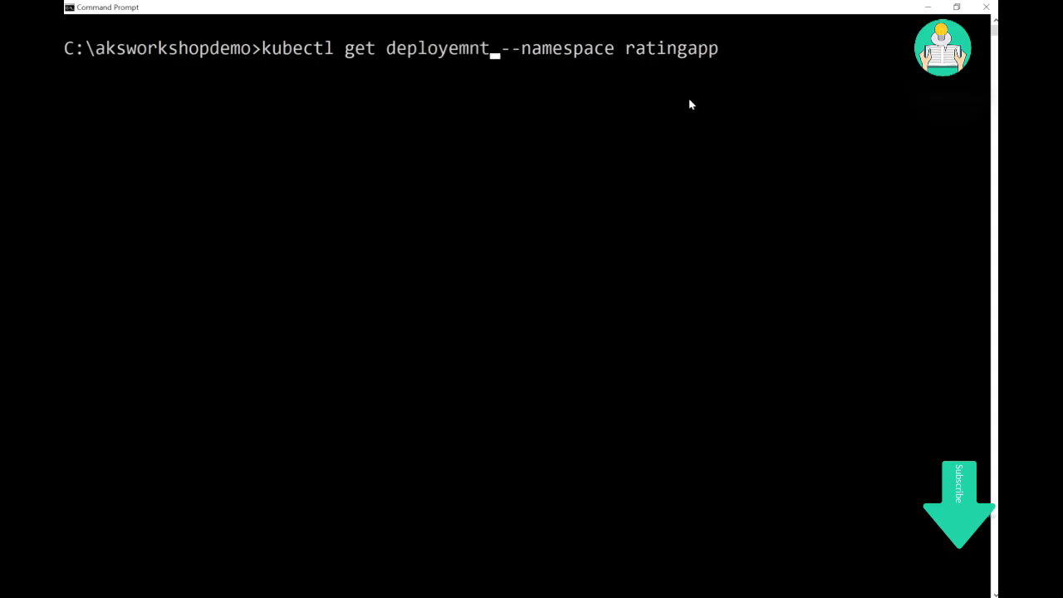
pyautogui.press('BackSpace')
pyautogui.write('s')
pyautogui.press('BackSpace')
pyautogui.press('BackSpace')
pyautogui.press('BackSpace')
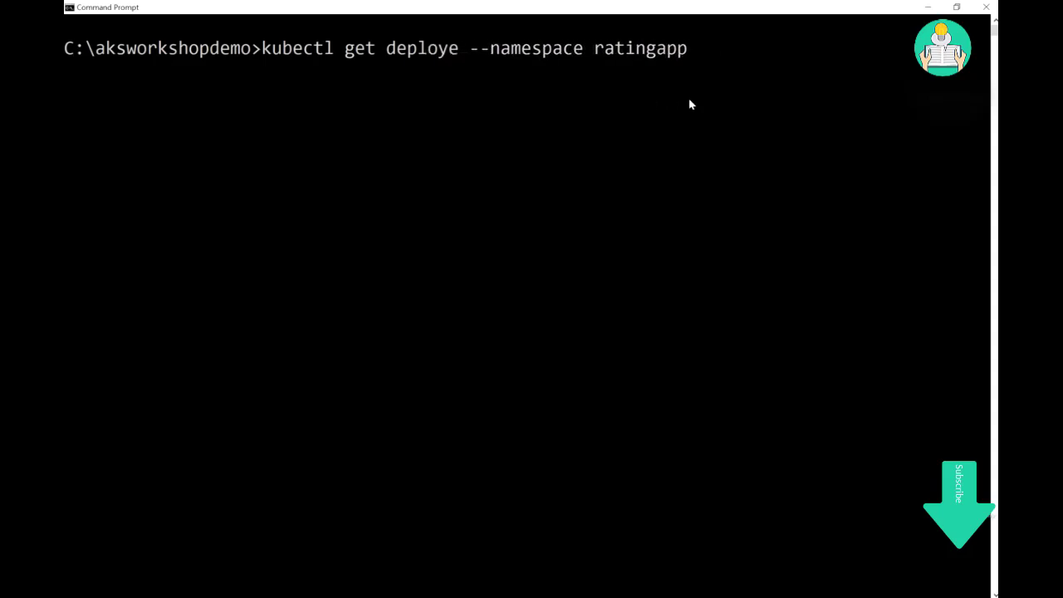
pyautogui.press('BackSpace')
pyautogui.write('ments')
pyautogui.press('Return')
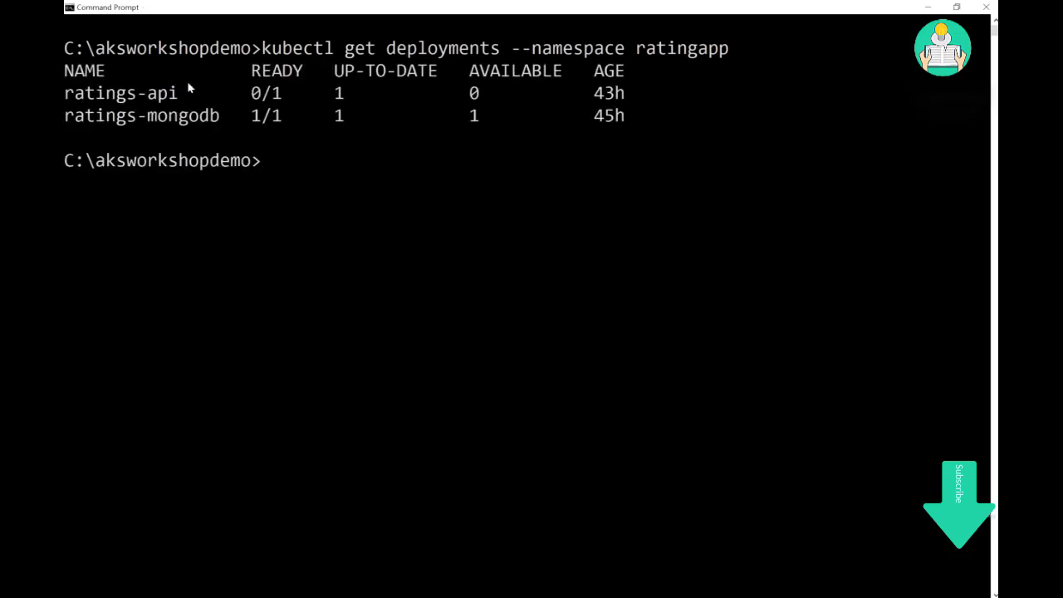
# Try to delete the ratings-api deployment by running kubectl delete deploymet ratings-api --namespace ratingapp
pyautogui.write('kubectl deel')
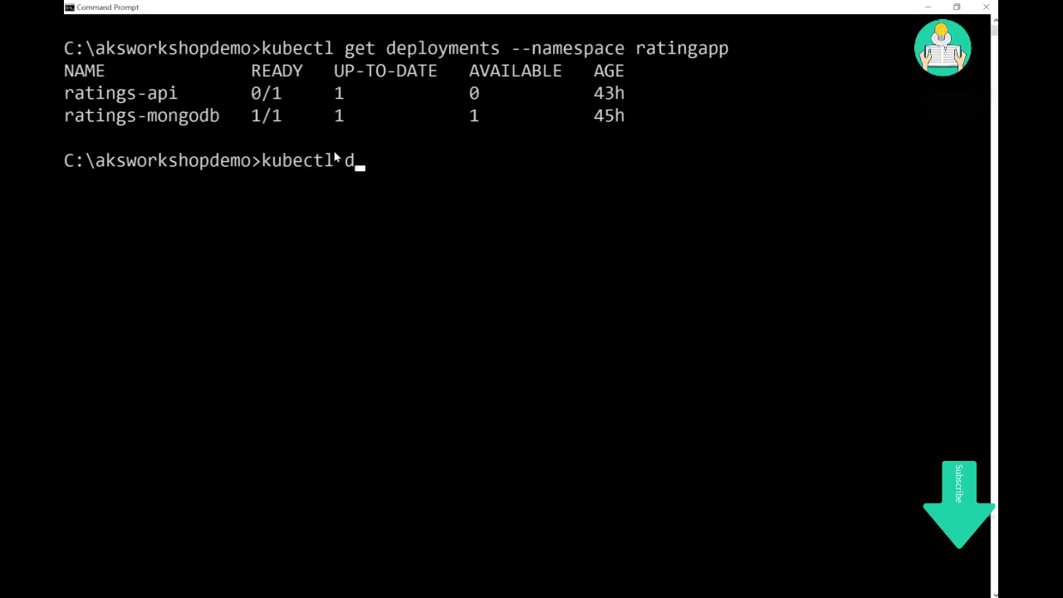
pyautogui.press('BackSpace')
pyautogui.press('BackSpace')
pyautogui.write('lete deployemt')
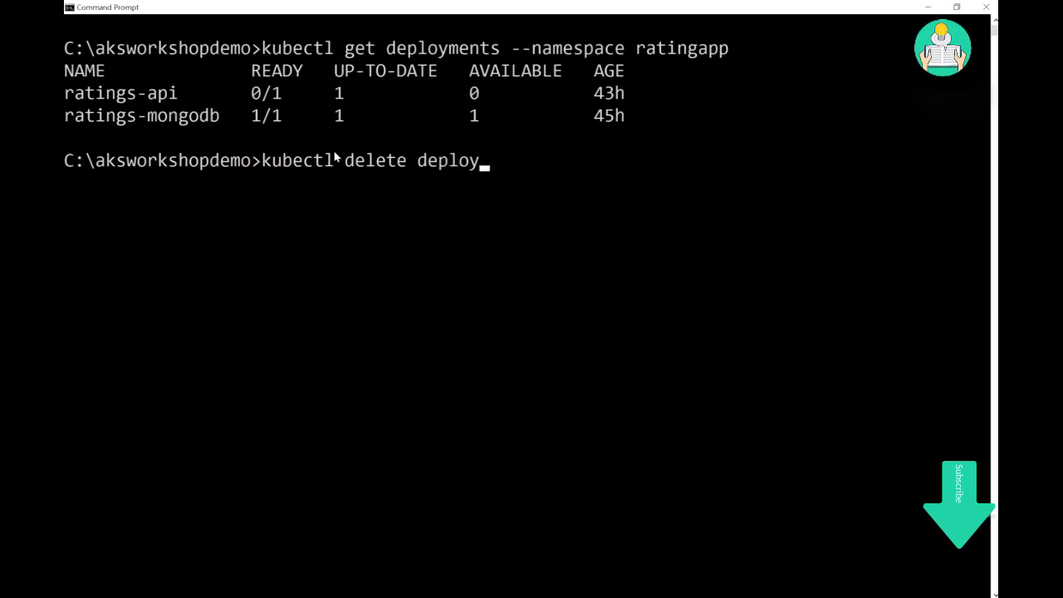
pyautogui.press('BackSpace')
pyautogui.press('BackSpace')
pyautogui.press('BackSpace')
pyautogui.write('mets')
pyautogui.press('BackSpace')
pyautogui.write('--namespace rating')
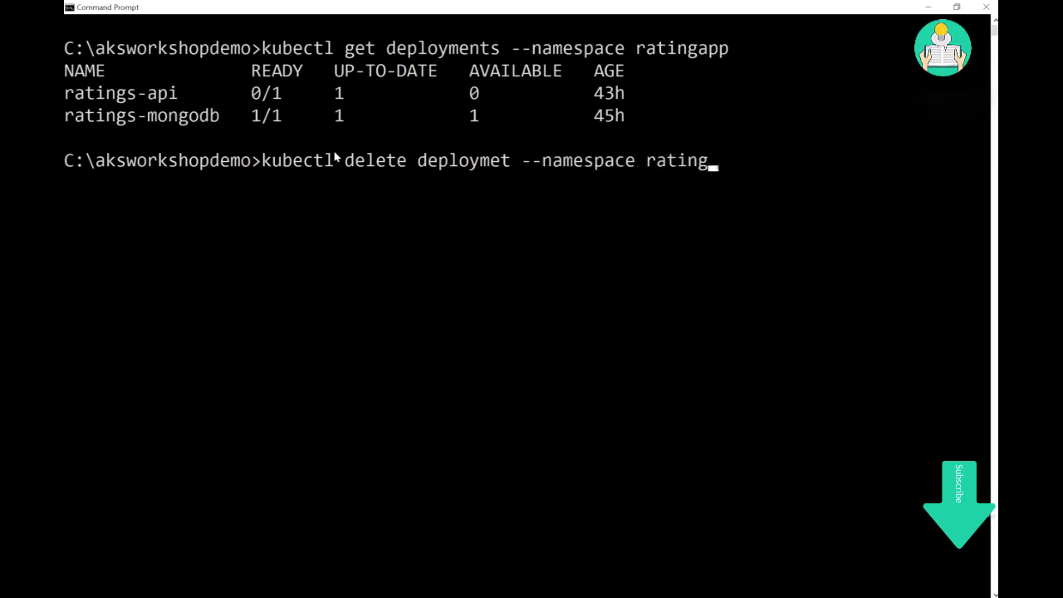
pyautogui.press('BackSpace')
pyautogui.write('gapp')
pyautogui.press('Left')
pyautogui.press('Left')
pyautogui.press('Left')
pyautogui.press('Left')
pyautogui.press('Left')
pyautogui.press('Left')
pyautogui.press('Left')
pyautogui.press('Left')
pyautogui.press('Left')
pyautogui.press('Left')
pyautogui.press('Left')
pyautogui.press('Left')
pyautogui.press('Left')
pyautogui.press('Left')
pyautogui.press('Left')
pyautogui.press('Left')
pyautogui.press('Left')
pyautogui.press('Left')
pyautogui.press('Left')
pyautogui.press('Left')
pyautogui.press('Right')
pyautogui.write('ratin')
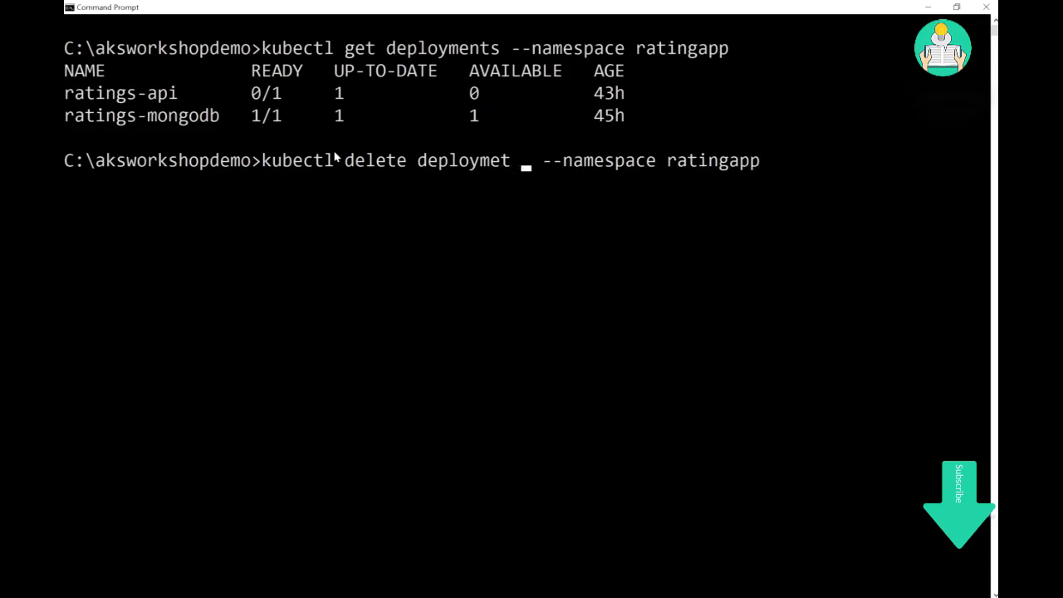
pyautogui.write('g')
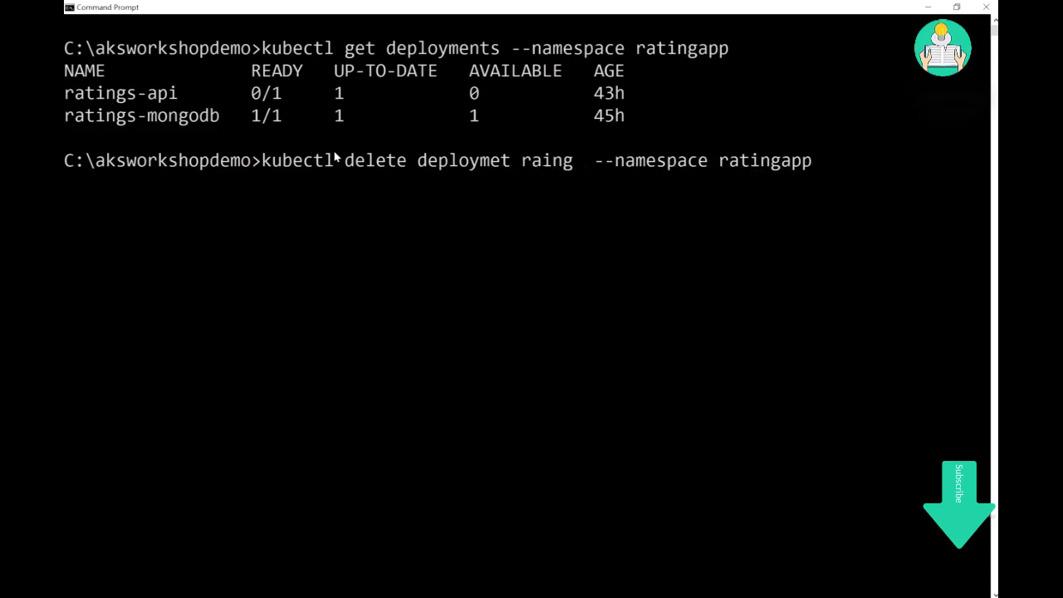
pyautogui.press('BackSpace')
pyautogui.press('BackSpace')
pyautogui.press('BackSpace')
pyautogui.write('tings-a')
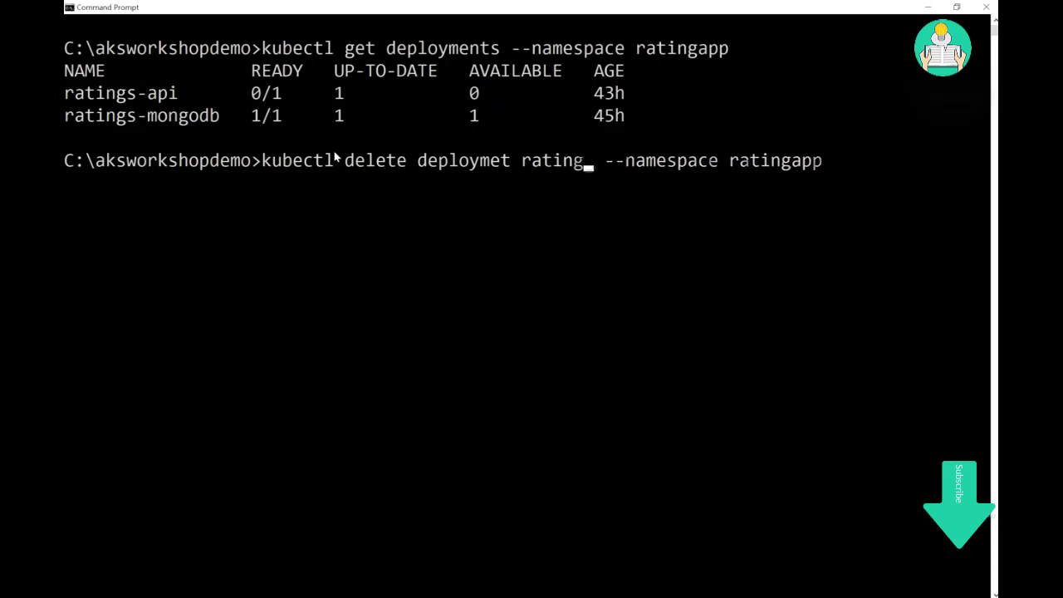
pyautogui.write('pi')
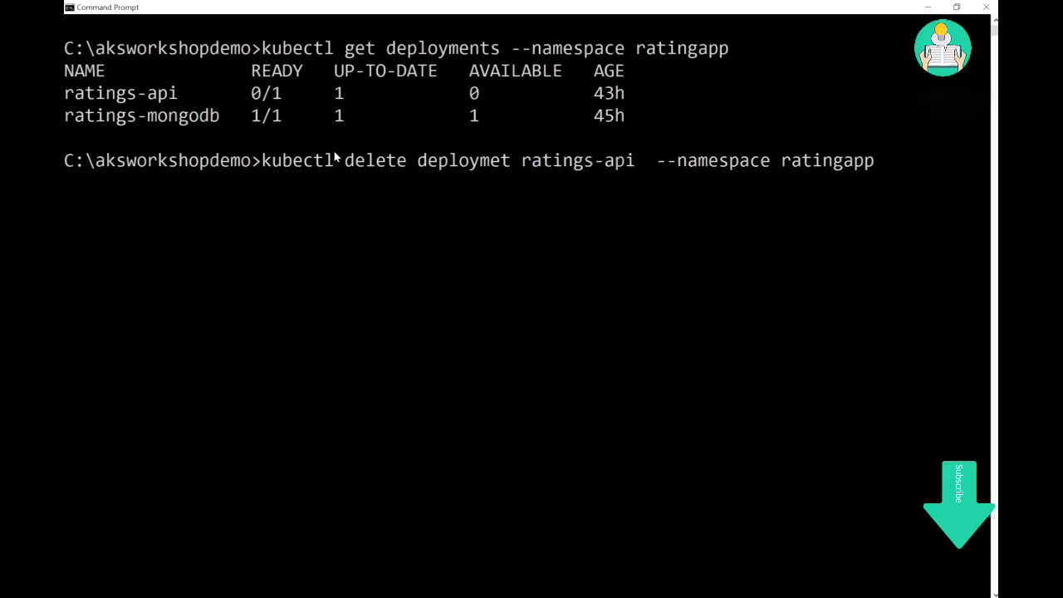
pyautogui.press('Return')
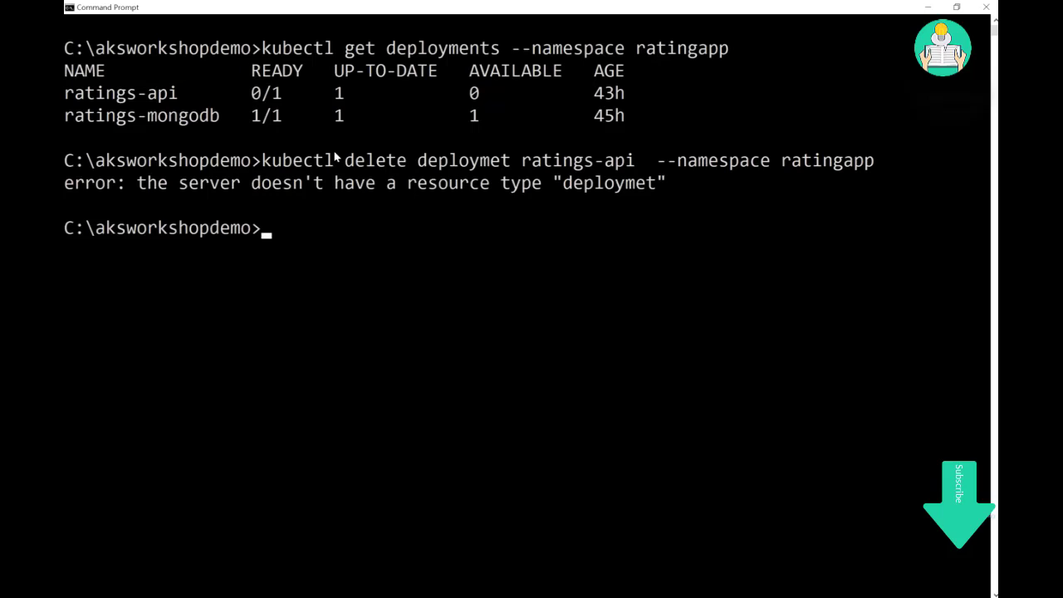
# Correct the resource type to deployment and rerun kubectl delete deployment ratings-api --namespace ratingapp
pyautogui.press('Up')
pyautogui.press('Left')
pyautogui.press('Left')
pyautogui.press('Left')
pyautogui.press('Left')
pyautogui.press('Left')
pyautogui.press('Left')
pyautogui.press('Left')
pyautogui.press('Left')
pyautogui.press('Left')
pyautogui.press('Left')
pyautogui.press('Left')
pyautogui.press('Left')
pyautogui.press('Left')
pyautogui.press('Left')
pyautogui.press('Left')
pyautogui.press('Left')
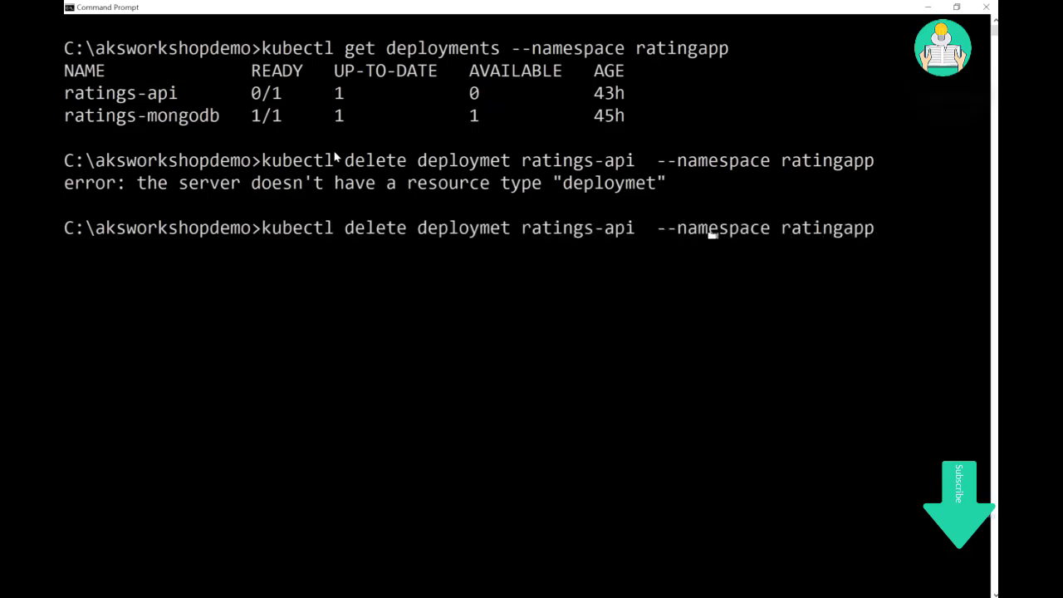
pyautogui.press('Left')
pyautogui.press('Left')
pyautogui.press('Left')
pyautogui.press('Left')
pyautogui.press('Left')
pyautogui.press('Left')
pyautogui.press('Left')
pyautogui.press('Left')
pyautogui.press('Left')
pyautogui.press('Left')
pyautogui.press('Left')
pyautogui.press('Left')
pyautogui.press('Left')
pyautogui.press('Left')
pyautogui.press('Left')
pyautogui.press('Left')
pyautogui.press('Left')
pyautogui.press('Left')
pyautogui.press('Left')
pyautogui.press('Left')
pyautogui.write('n')
pyautogui.press('Return')
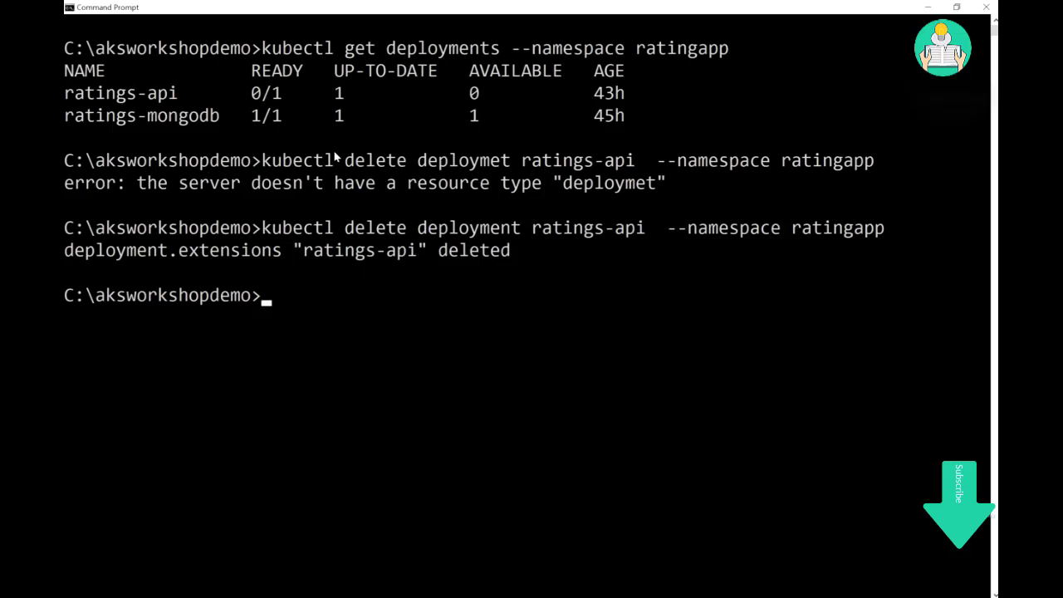
# Recreate the ratings-api deployment by rerunning kubectl apply --namespace ratingapp -f ratings-api-deployment.yaml
pyautogui.press('Up')
pyautogui.press('Up')
pyautogui.press('Up')
pyautogui.press('Up')
pyautogui.press('Up')
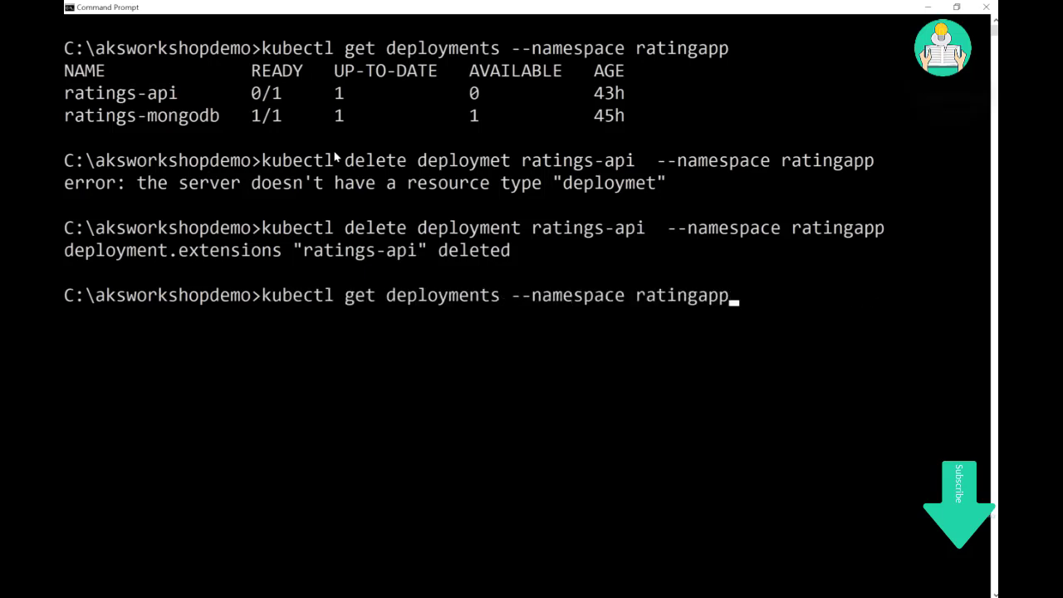
pyautogui.press('Up')
pyautogui.press('Up')
pyautogui.press('Up')
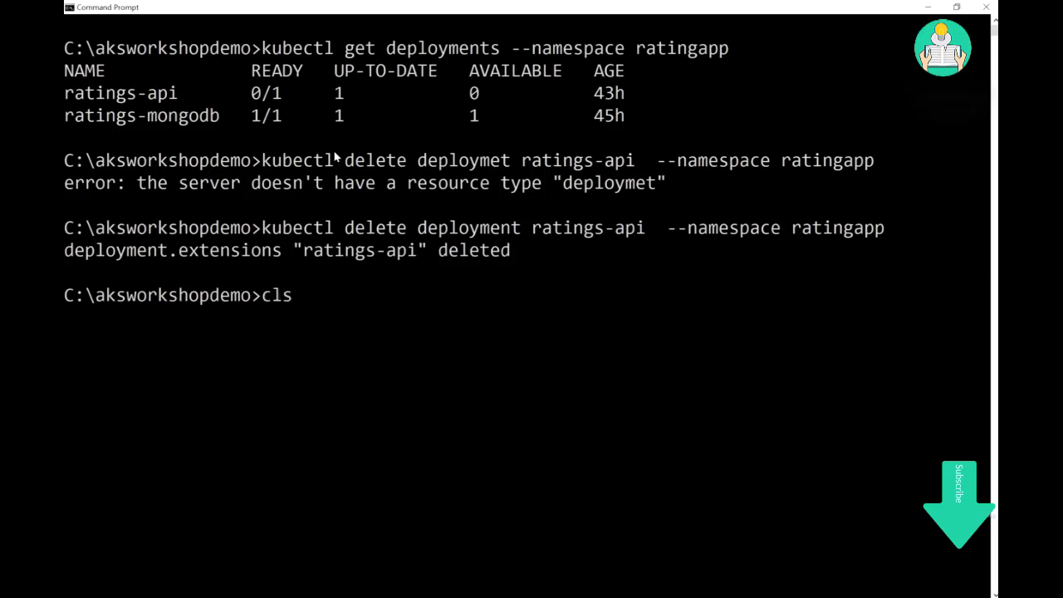
pyautogui.press('Down')
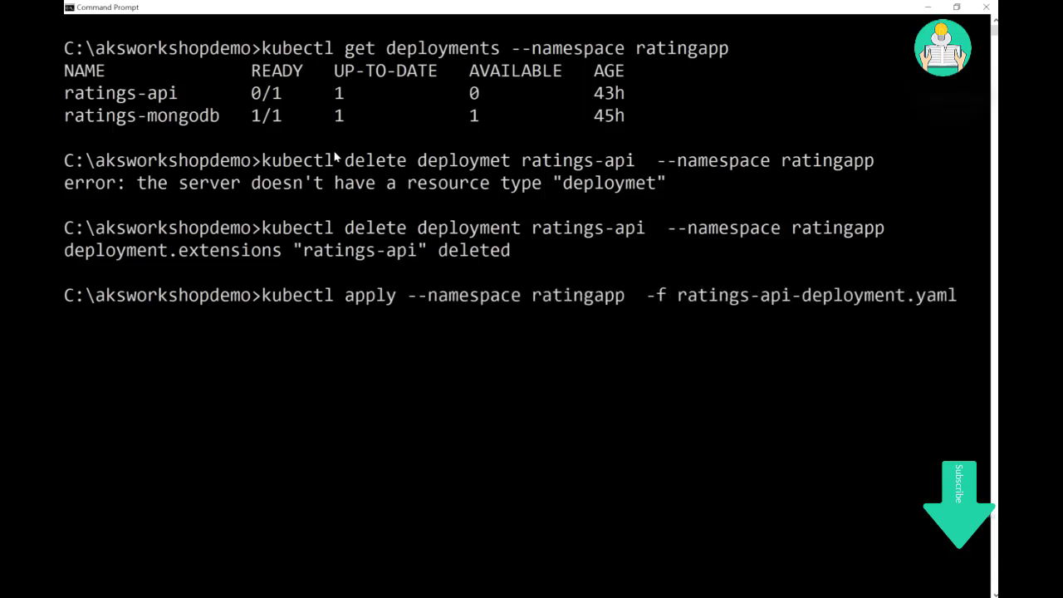
pyautogui.press('Return')
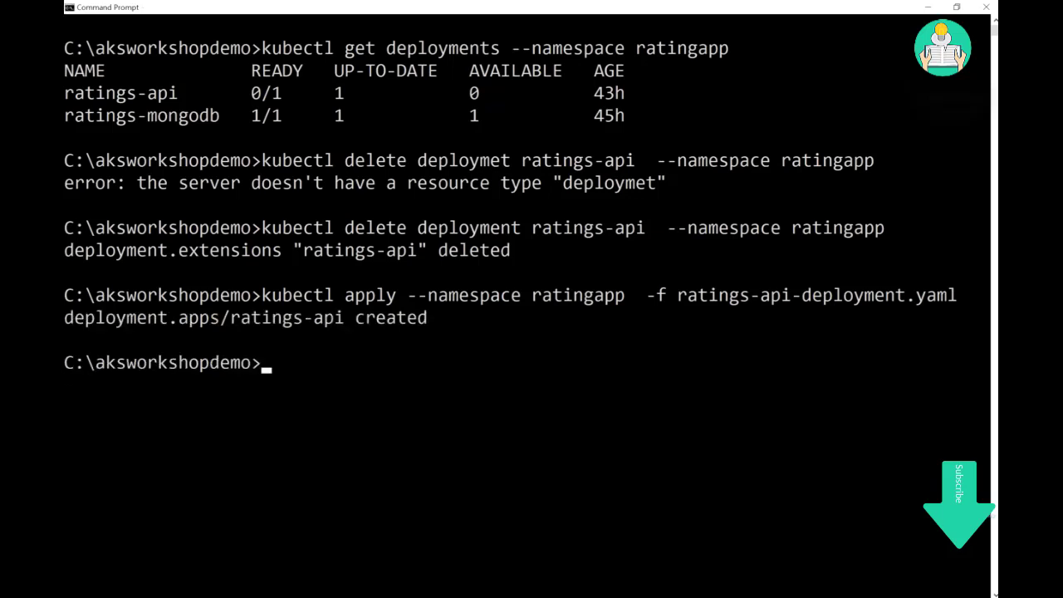
# List the pods with kubectl get pods --namespace ratingapp and check the ratings-api pod's entry
pyautogui.write('kubectl')
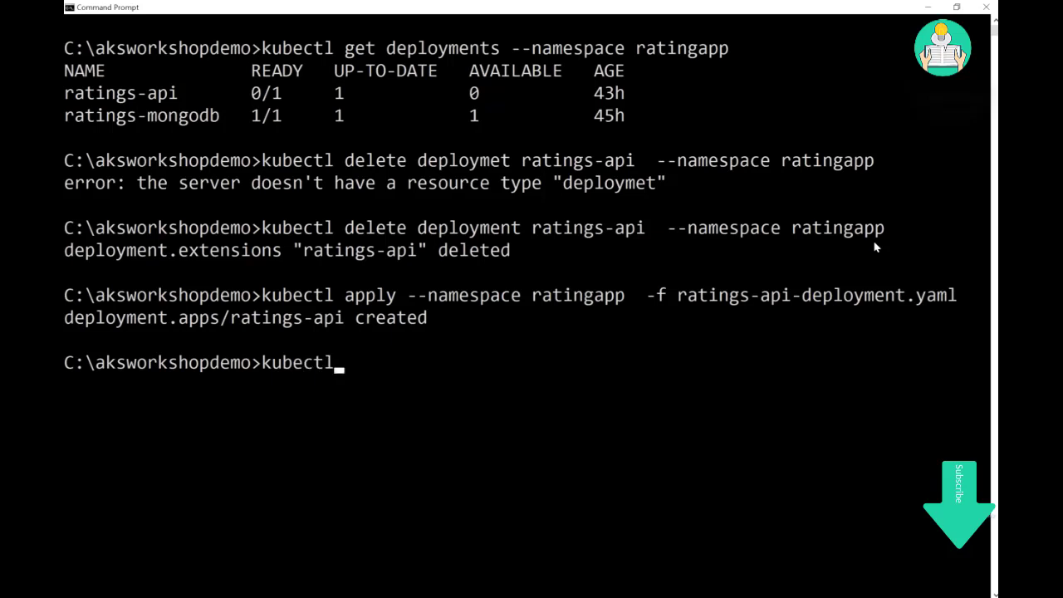
pyautogui.write(' get pods --n')
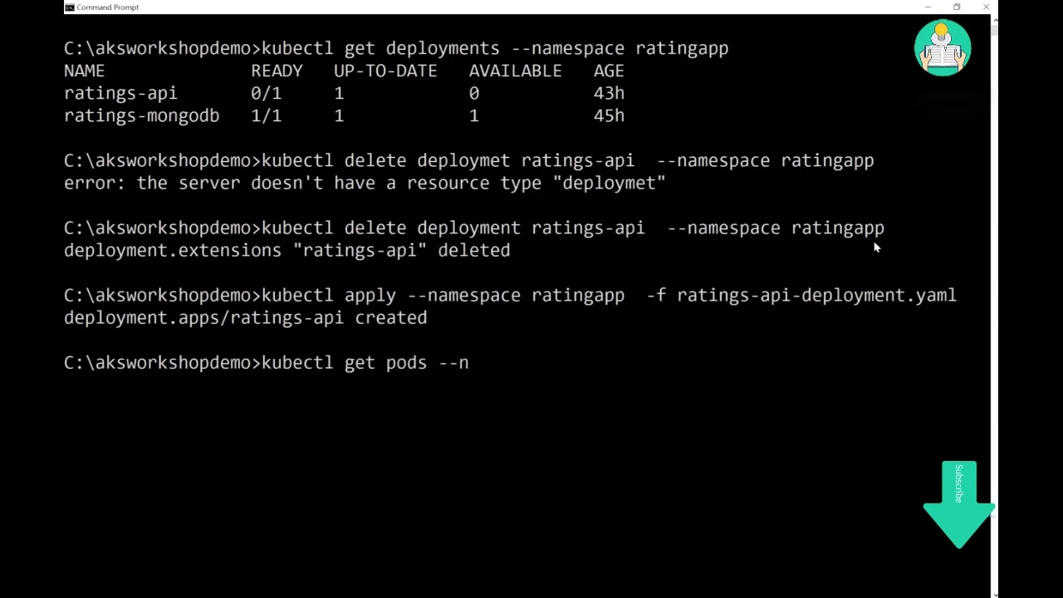
pyautogui.write('amespace rating')
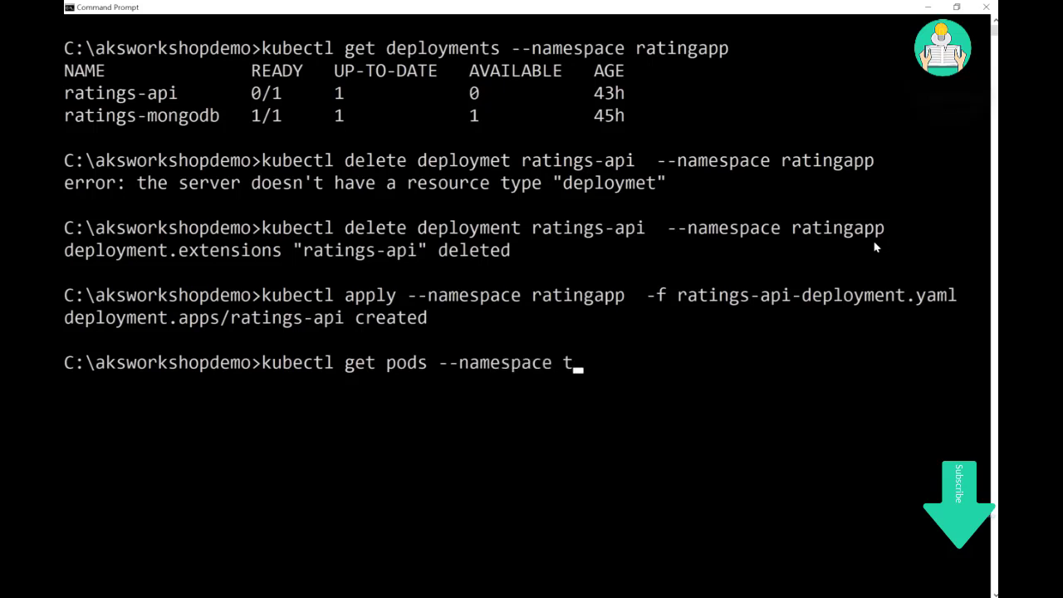
pyautogui.write('app')
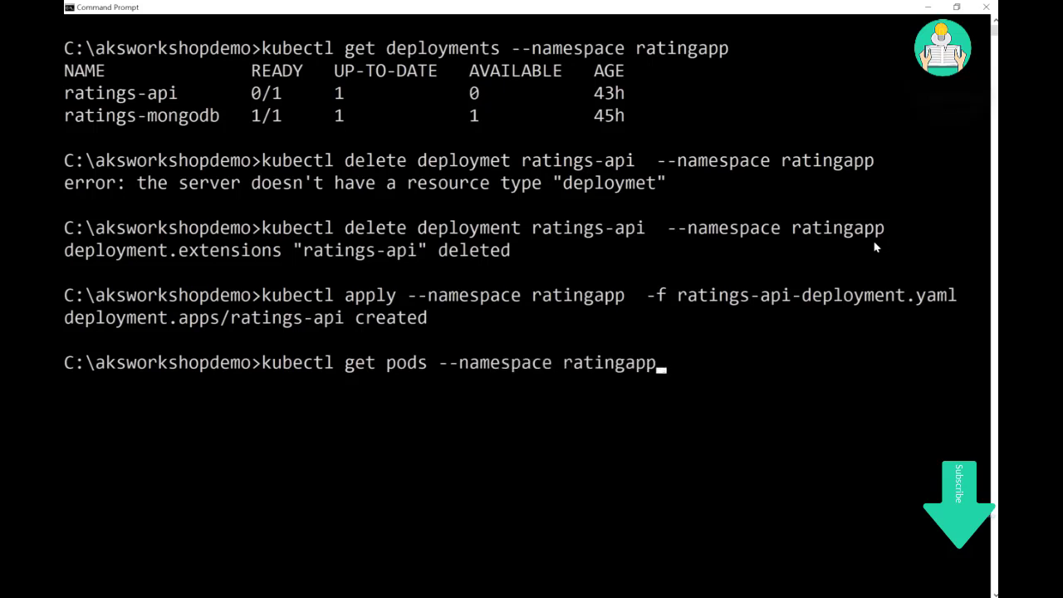
pyautogui.press('Return')
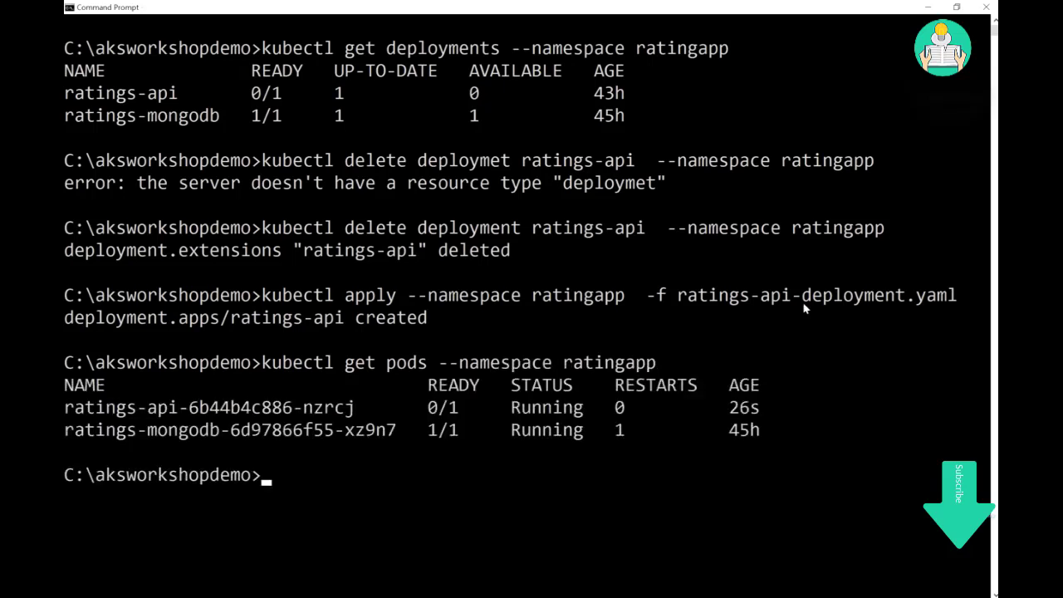
pyautogui.doubleClick(272, 409)
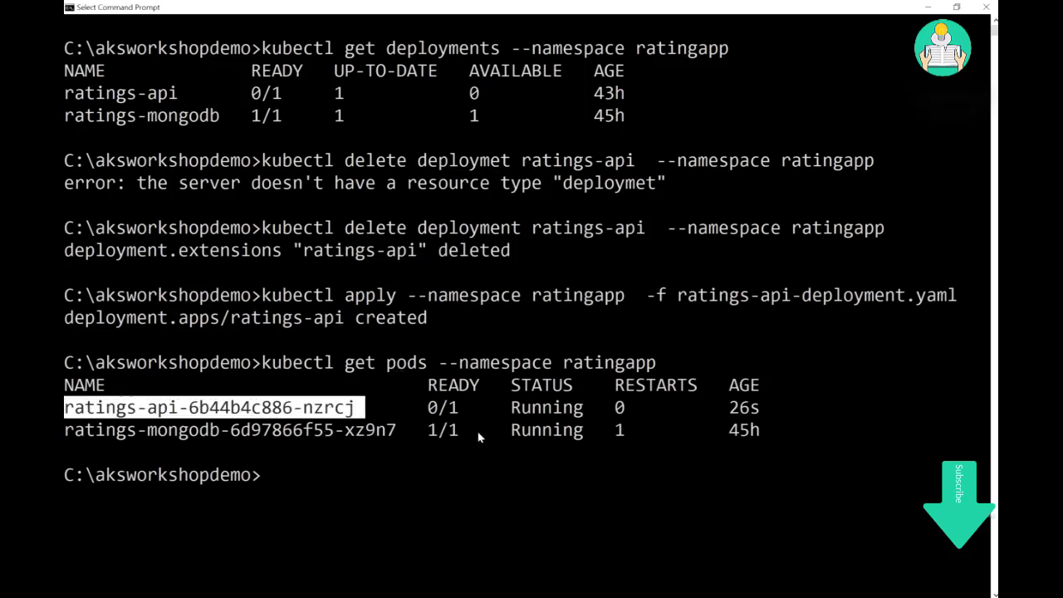
# Watch the pods' status continuously with kubectl get pods --namespace ratingapp --watch
pyautogui.press('Up')
pyautogui.write('--watch')
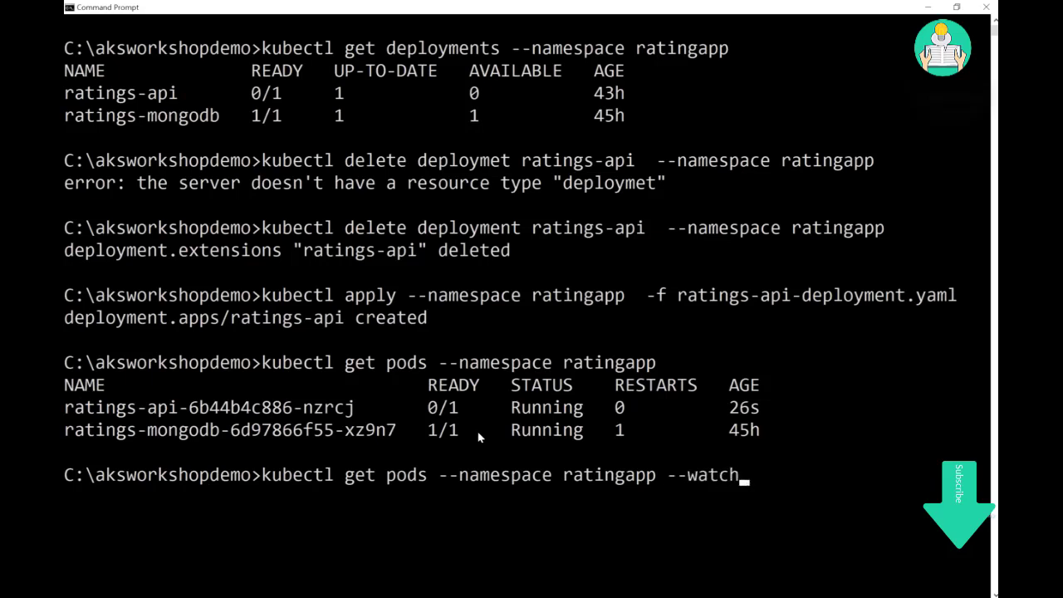
pyautogui.press('Return')
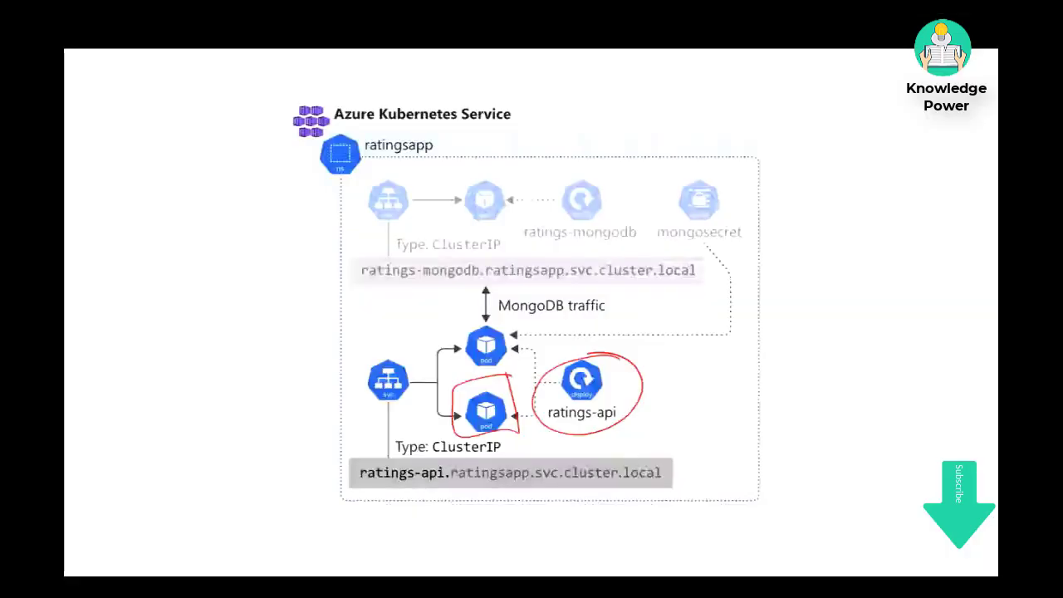
pyautogui.moveTo(588, 425); pyautogui.dragTo(583, 440)
pyautogui.moveTo(511, 428); pyautogui.dragTo(517, 442)
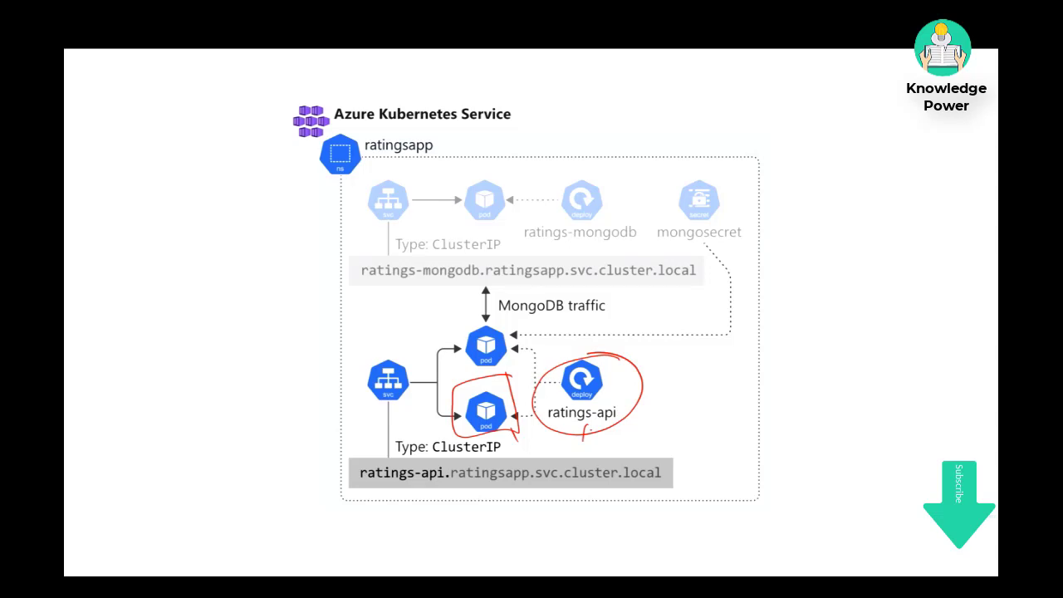
pyautogui.moveTo(402, 348)
pyautogui.mouseDown()
pyautogui.moveTo(372, 415)
pyautogui.moveTo(395, 337)
pyautogui.mouseUp()
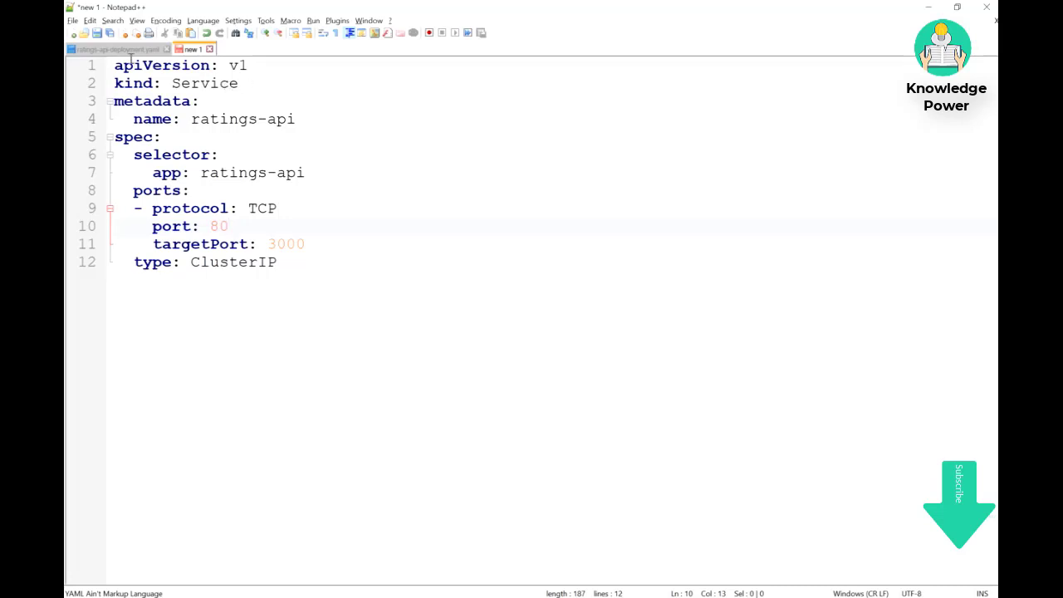
# Compare the kind entry of the unsaved service manifest with the one in ratings-api-deployment.yaml
pyautogui.doubleClick(143, 83)
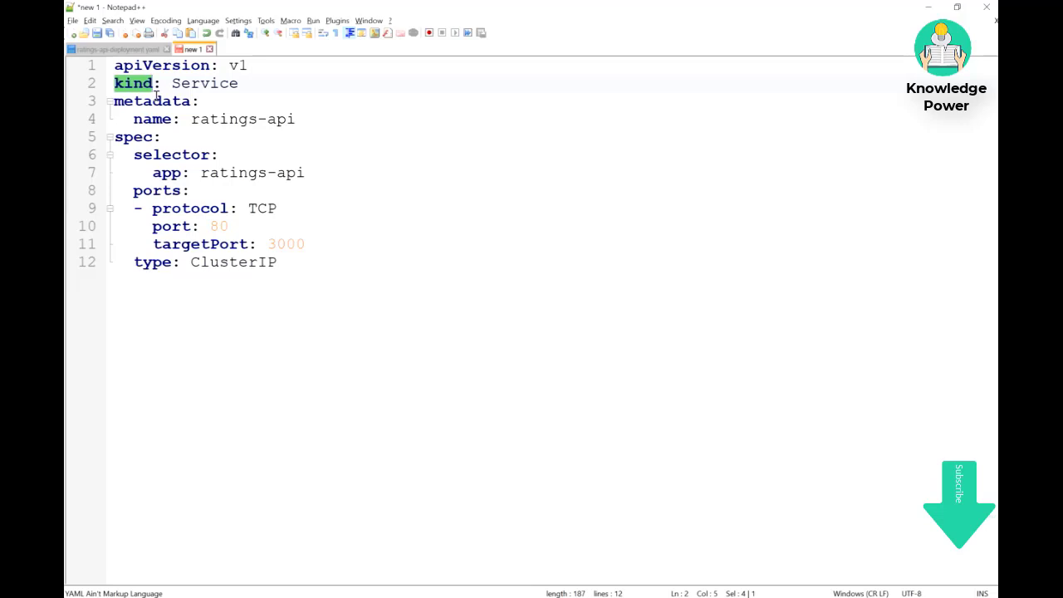
pyautogui.click(118, 50)
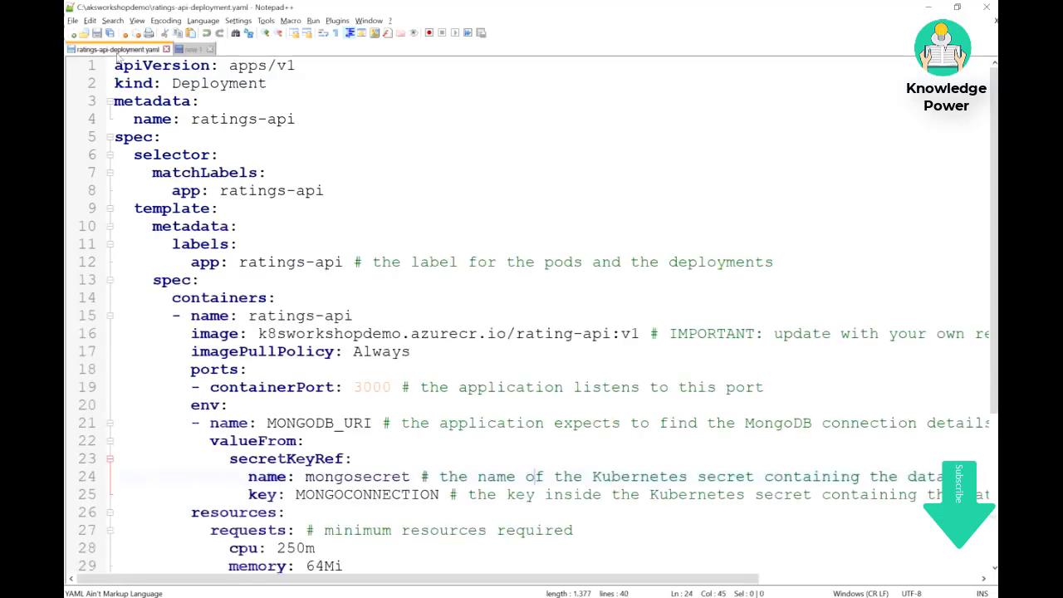
pyautogui.doubleClick(137, 82)
pyautogui.doubleClick(192, 80)
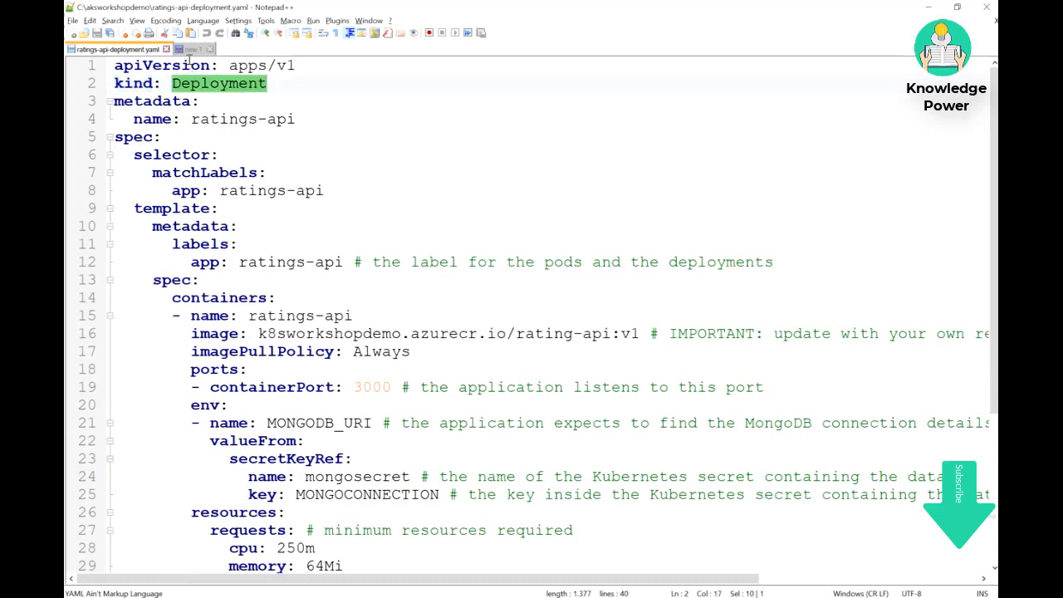
pyautogui.click(191, 49)
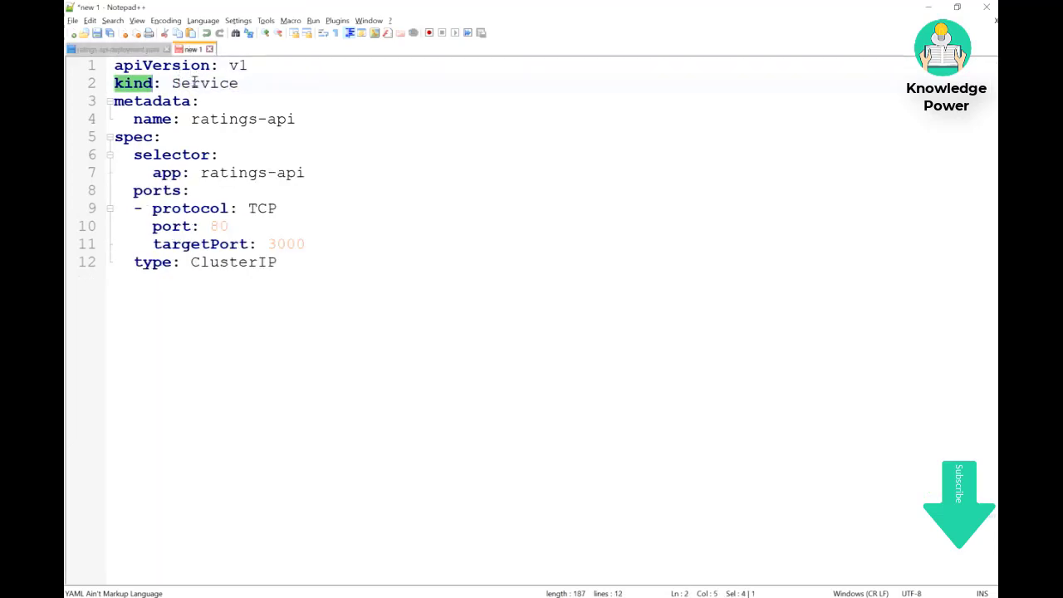
pyautogui.click(195, 83)
pyautogui.doubleClick(194, 82)
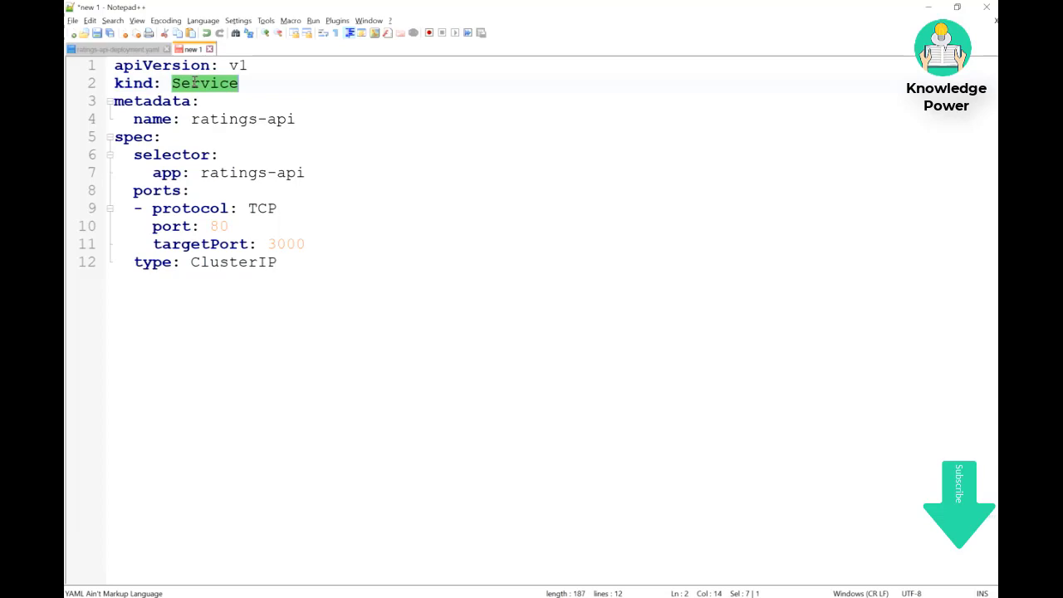
# Examine the metadata name and the app selector in the unsaved service manifest
pyautogui.doubleClick(197, 118)
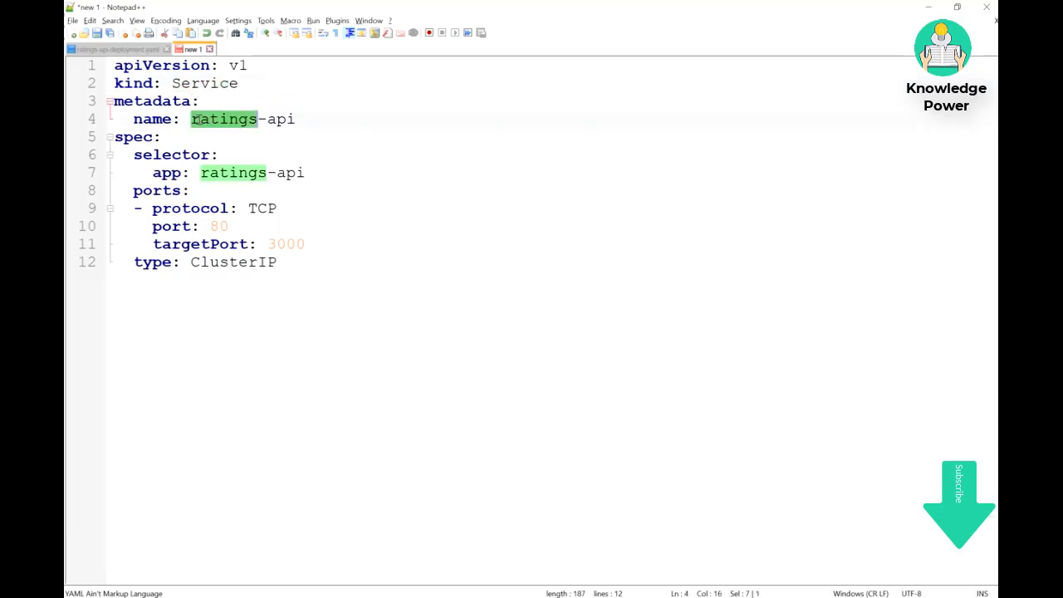
pyautogui.click(290, 119)
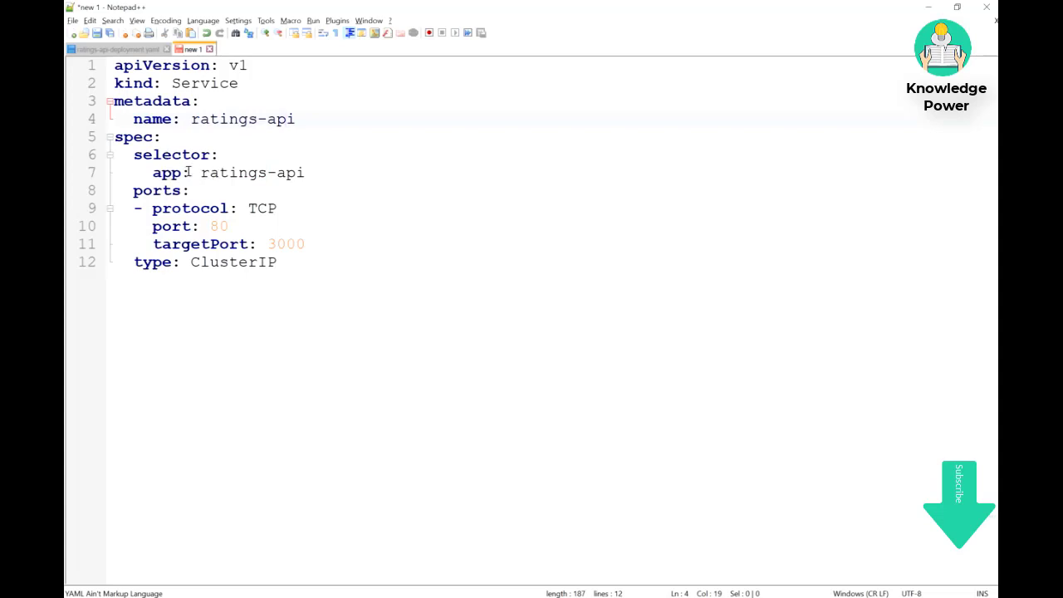
pyautogui.moveTo(199, 172); pyautogui.dragTo(305, 172)
pyautogui.hotkey('ctrl', 'End')
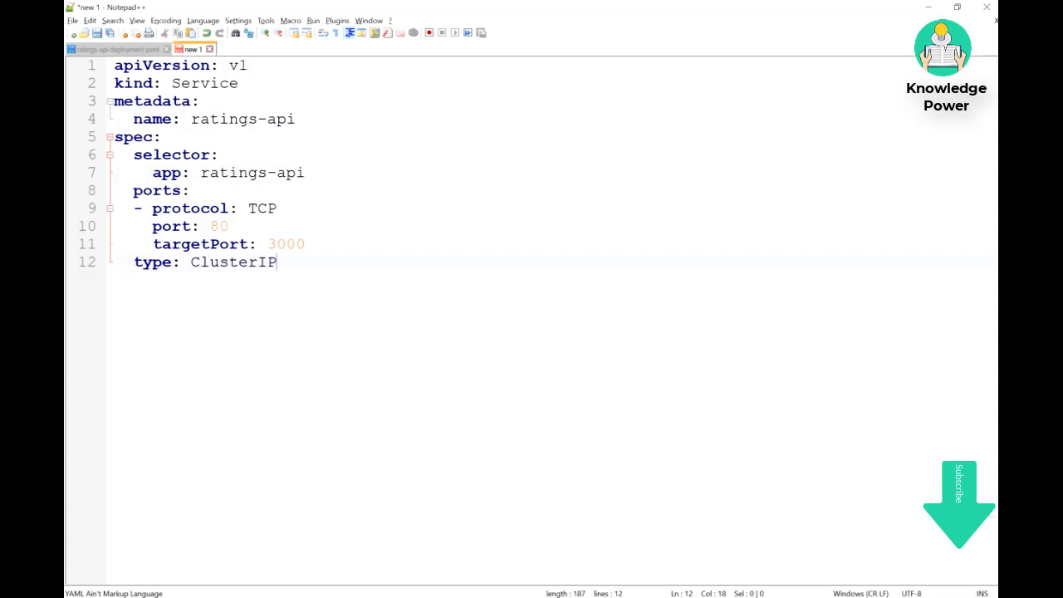
pyautogui.moveTo(199, 172); pyautogui.dragTo(312, 172)
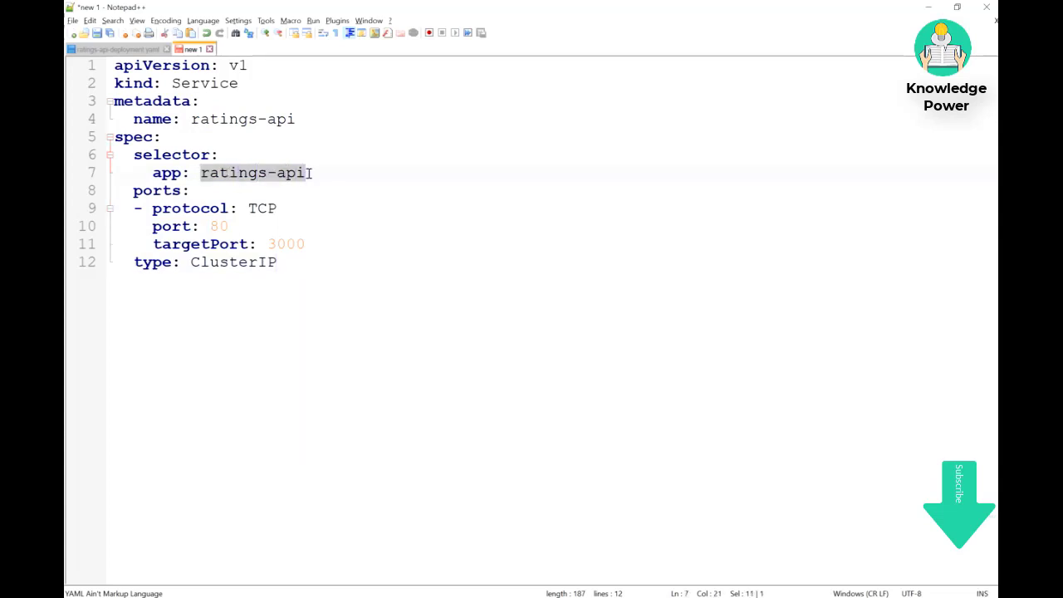
pyautogui.doubleClick(168, 159)
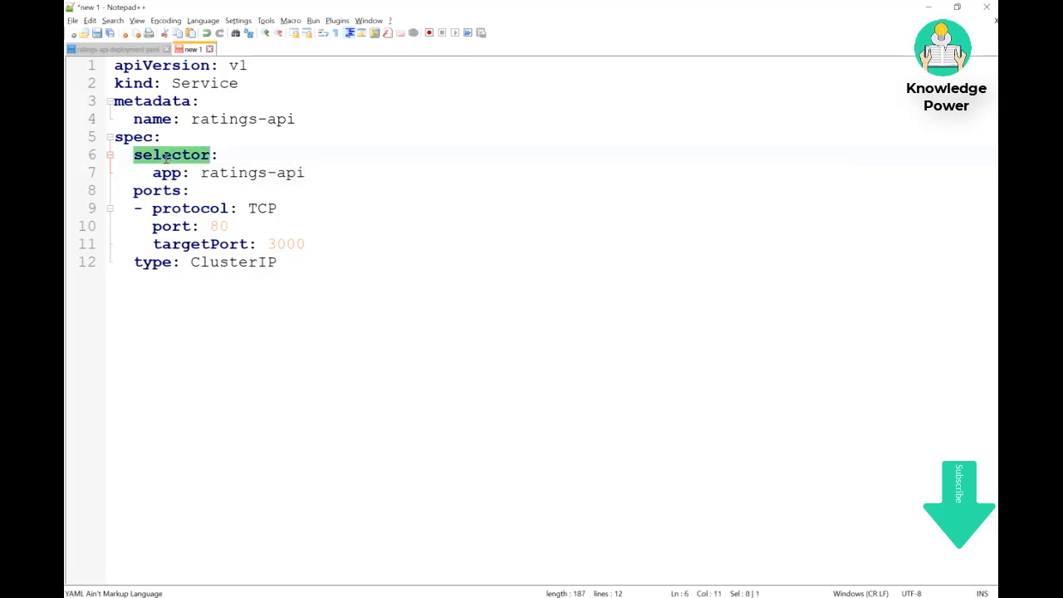
pyautogui.click(154, 171)
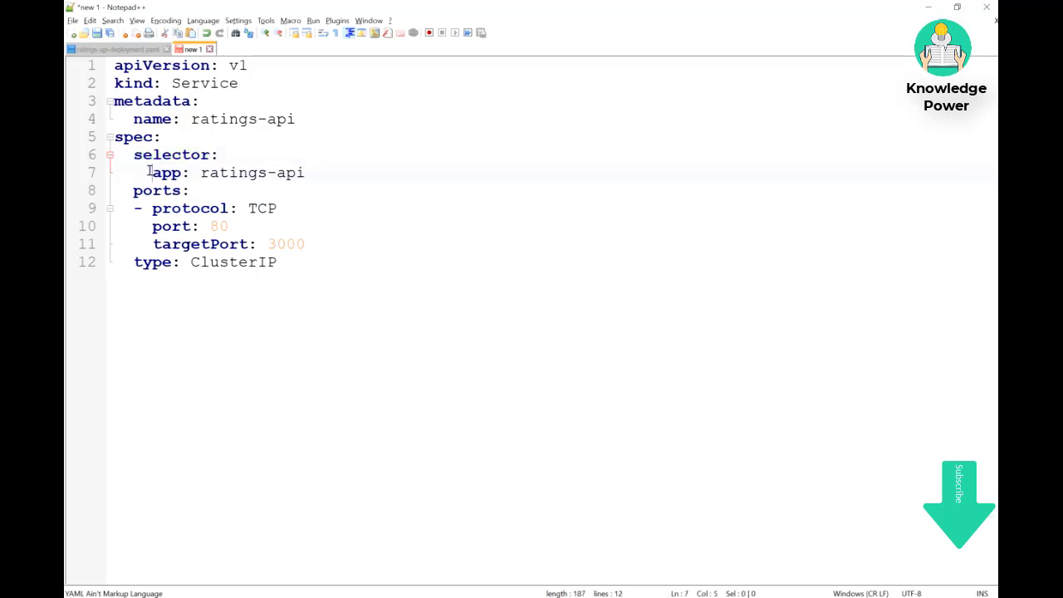
pyautogui.moveTo(201, 172); pyautogui.dragTo(258, 173)
# Check the pod template's app label in ratings-api-deployment.yaml against the app selector in the service manifest
pyautogui.click(120, 50)
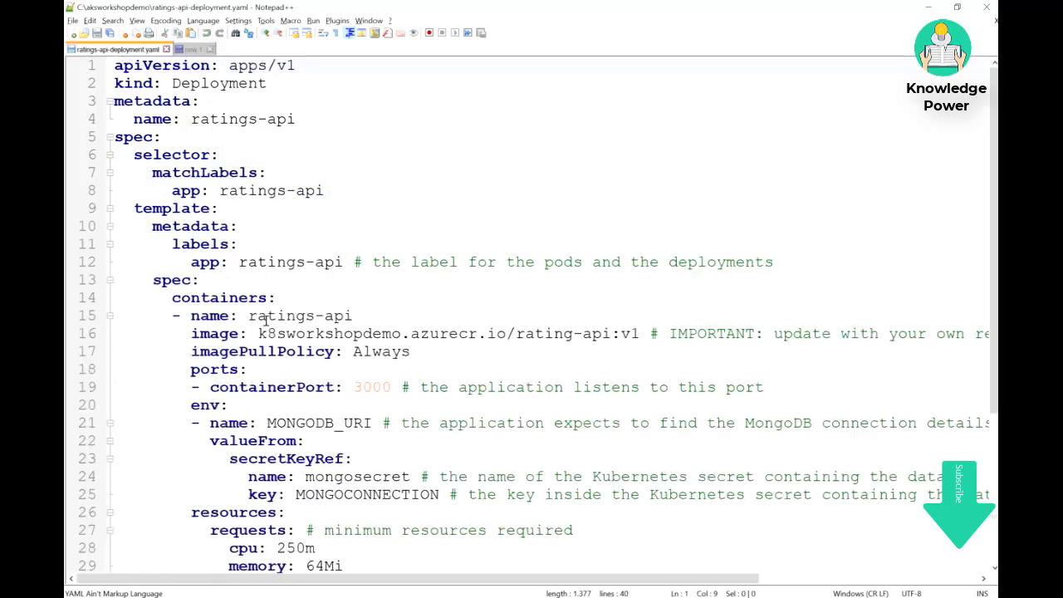
pyautogui.scroll(-4, 266, 324)
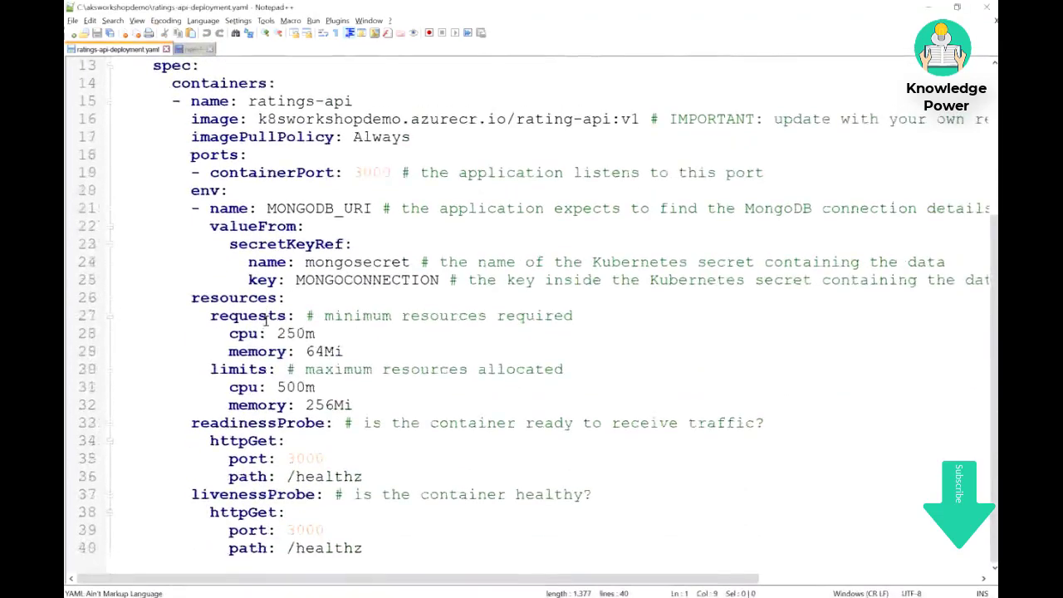
pyautogui.scroll(4, 266, 322)
pyautogui.scroll(1, 266, 319)
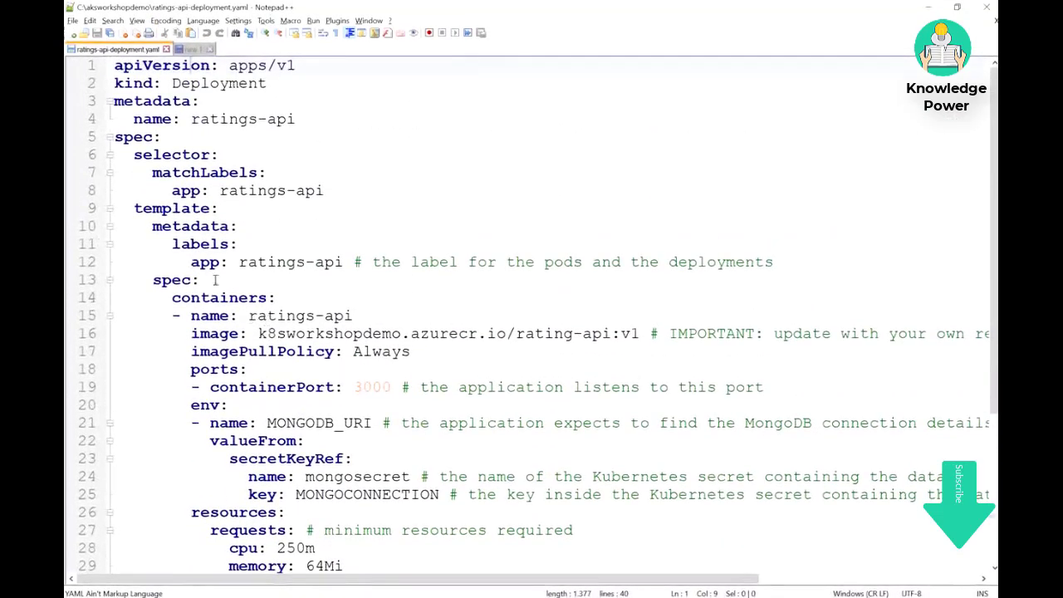
pyautogui.doubleClick(197, 244)
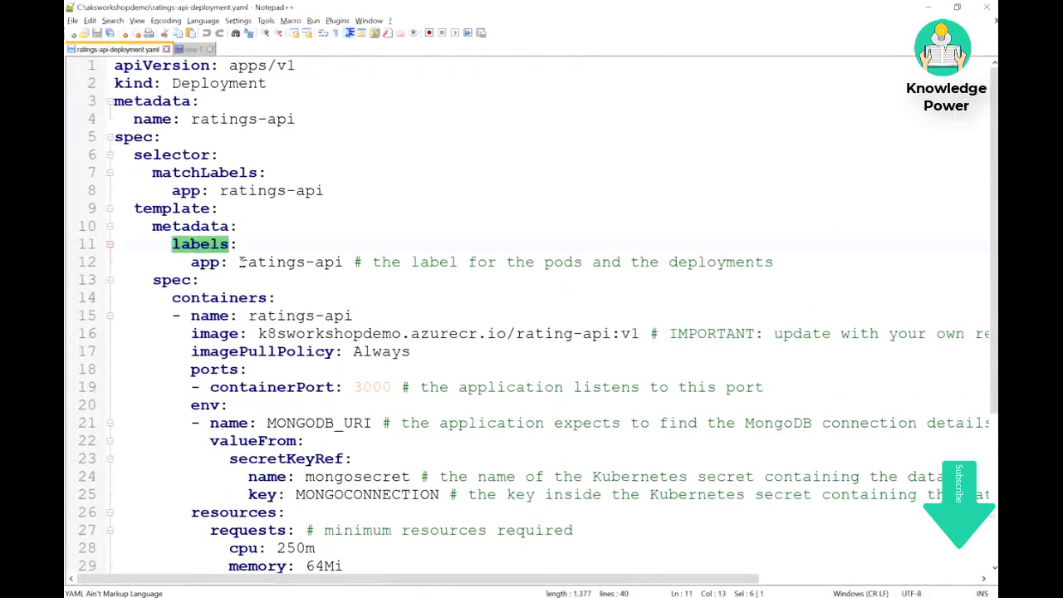
pyautogui.moveTo(239, 262); pyautogui.dragTo(341, 260)
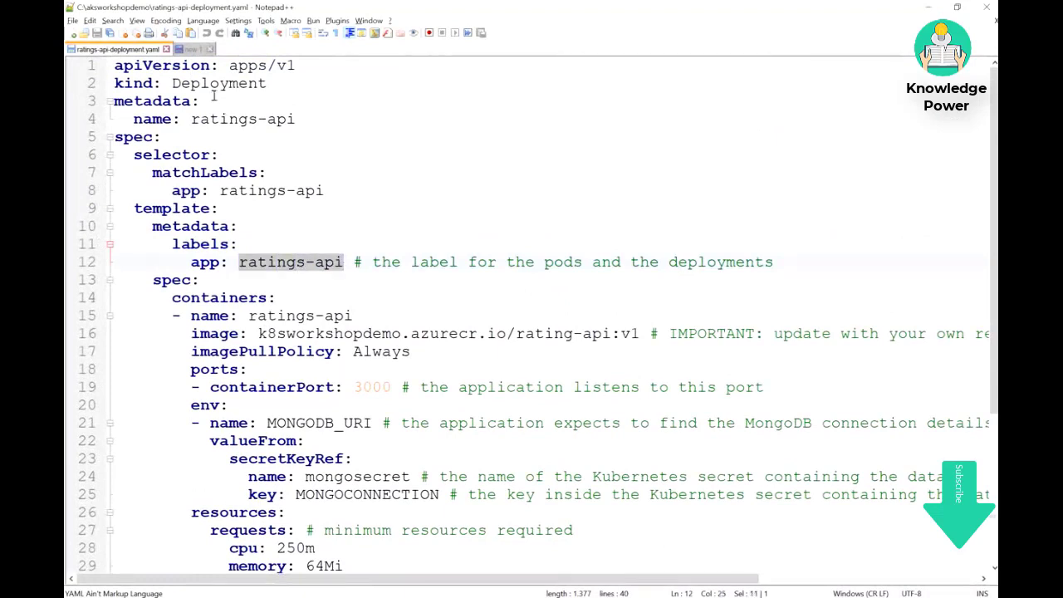
pyautogui.click(190, 52)
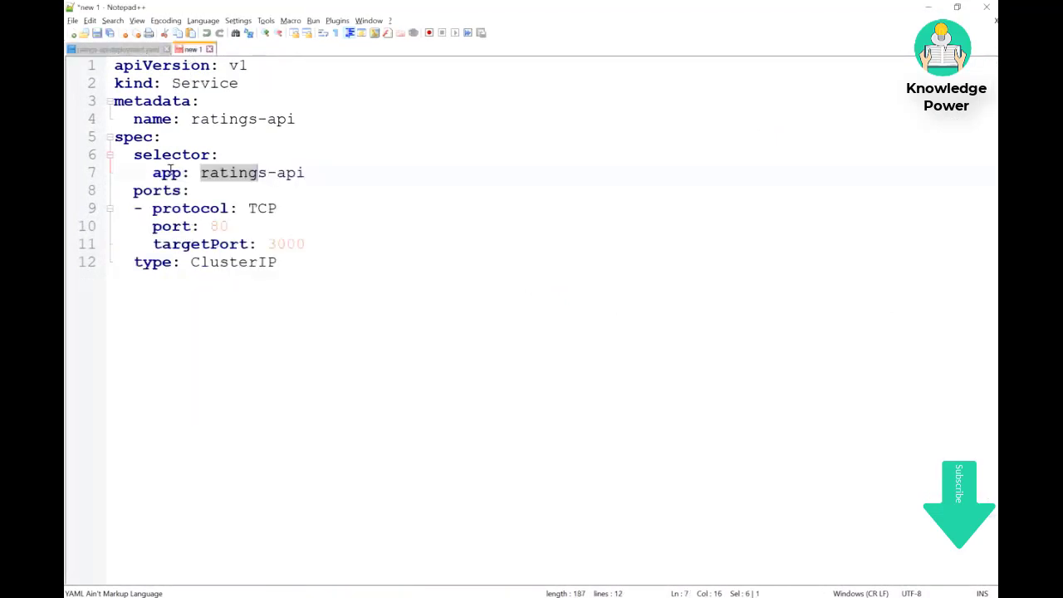
pyautogui.click(310, 172)
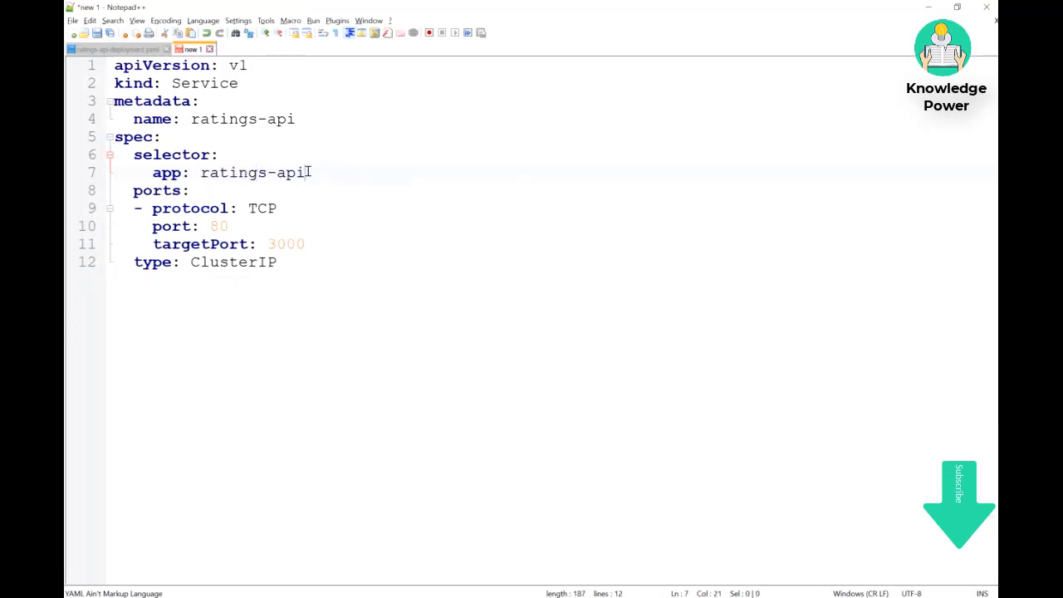
# Examine the protocol, port and targetPort entries under ports in the service manifest
pyautogui.hotkey('ctrl', 'End')
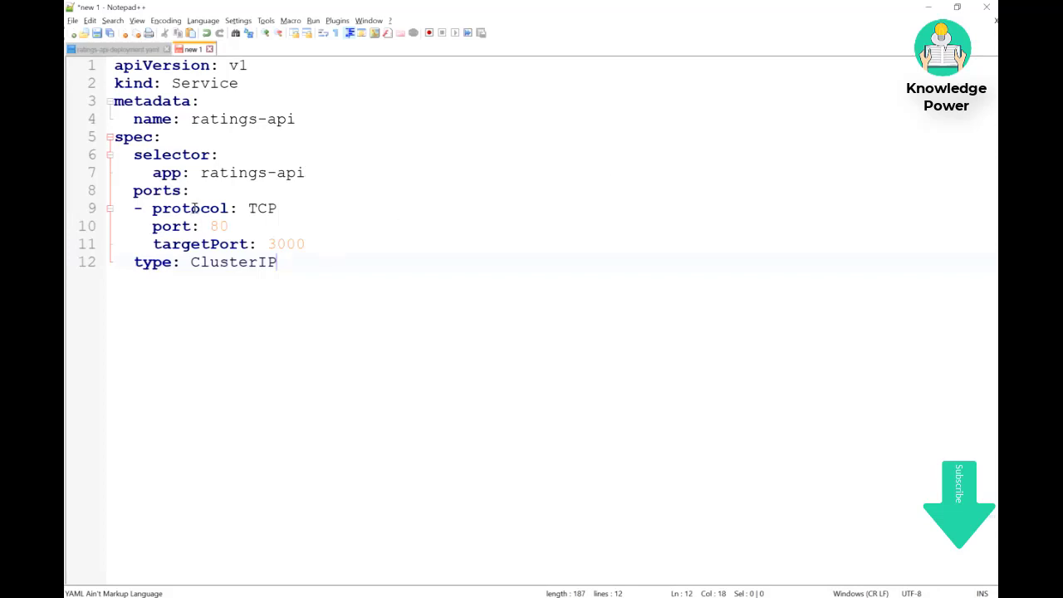
pyautogui.moveTo(194, 209); pyautogui.dragTo(209, 232)
pyautogui.doubleClick(257, 218)
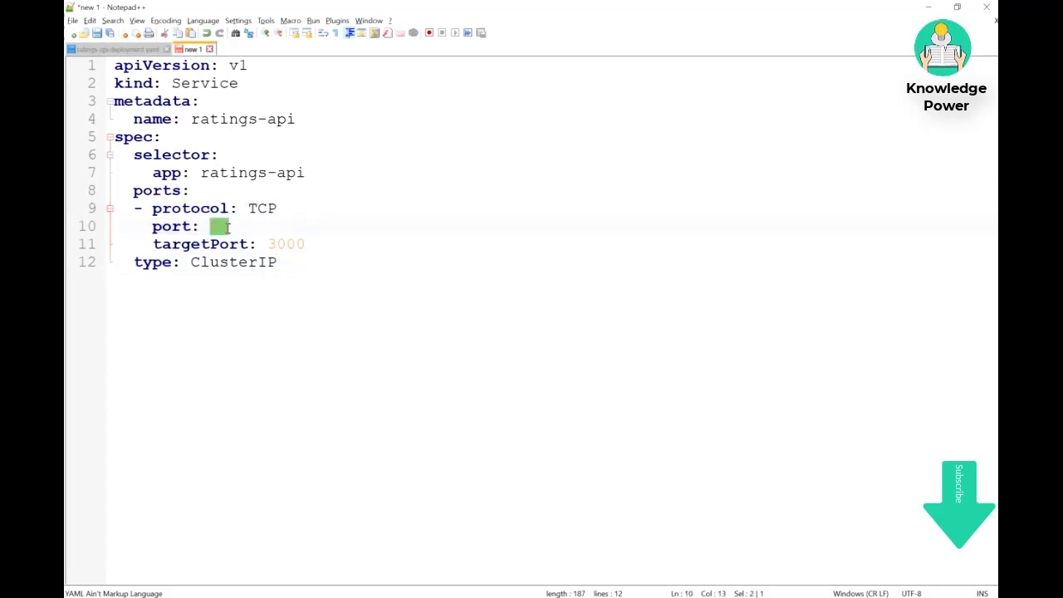
pyautogui.moveTo(229, 226); pyautogui.dragTo(206, 226)
pyautogui.doubleClick(231, 244)
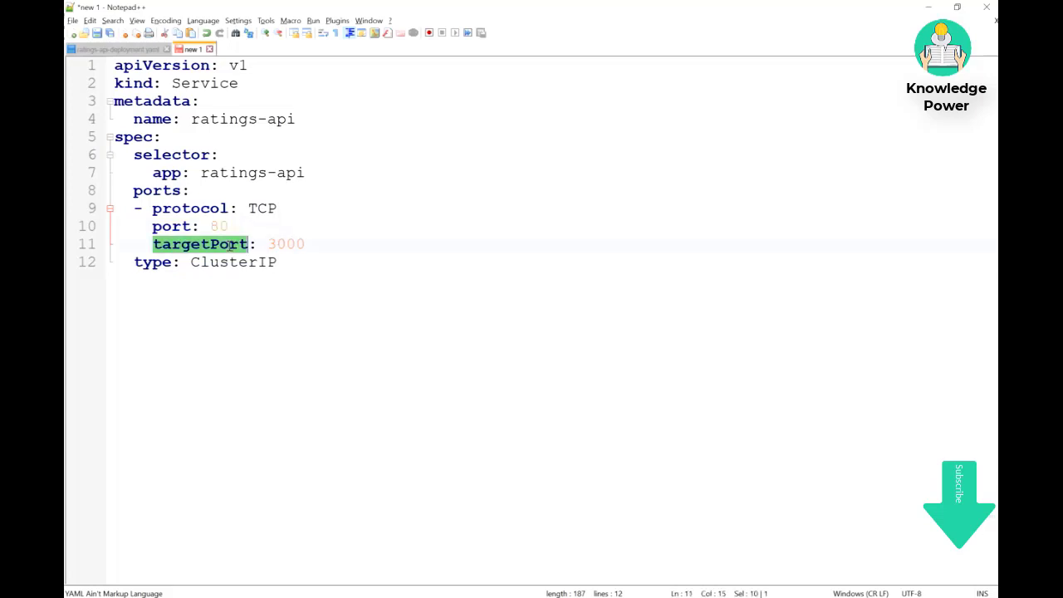
pyautogui.doubleClick(172, 225)
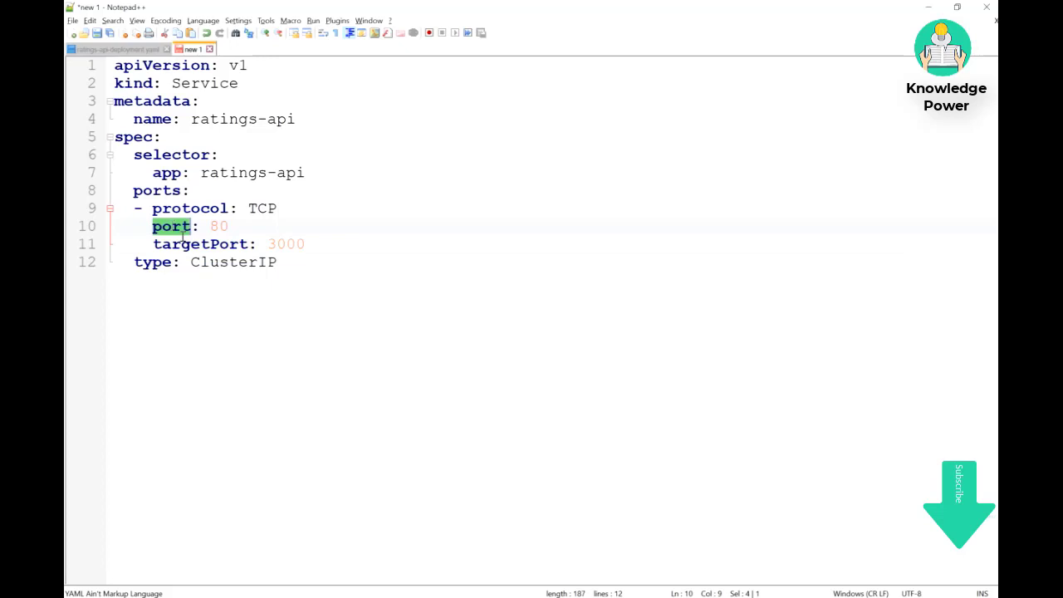
pyautogui.doubleClick(184, 244)
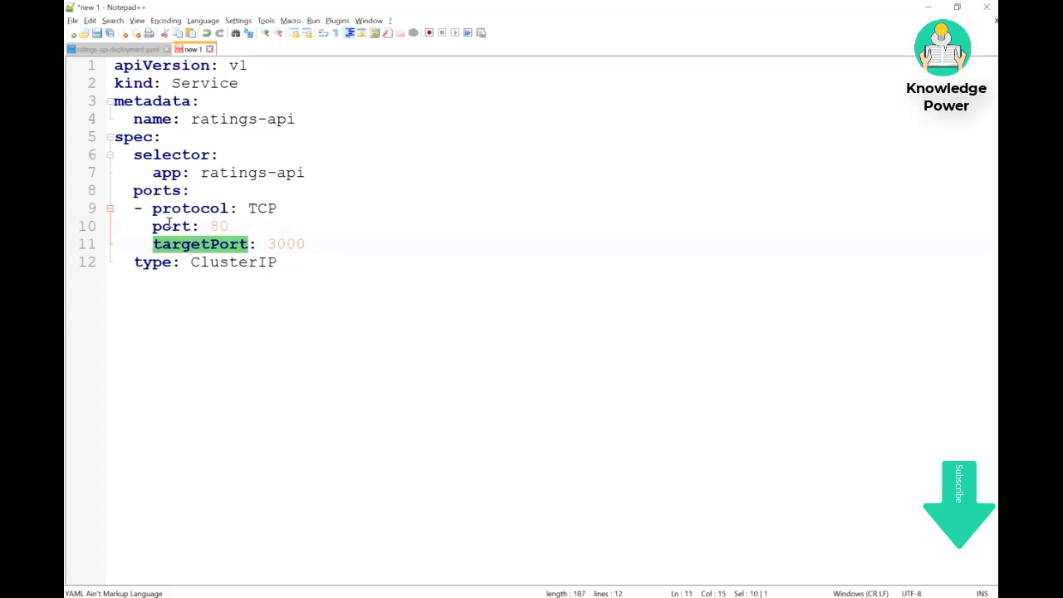
pyautogui.doubleClick(171, 226)
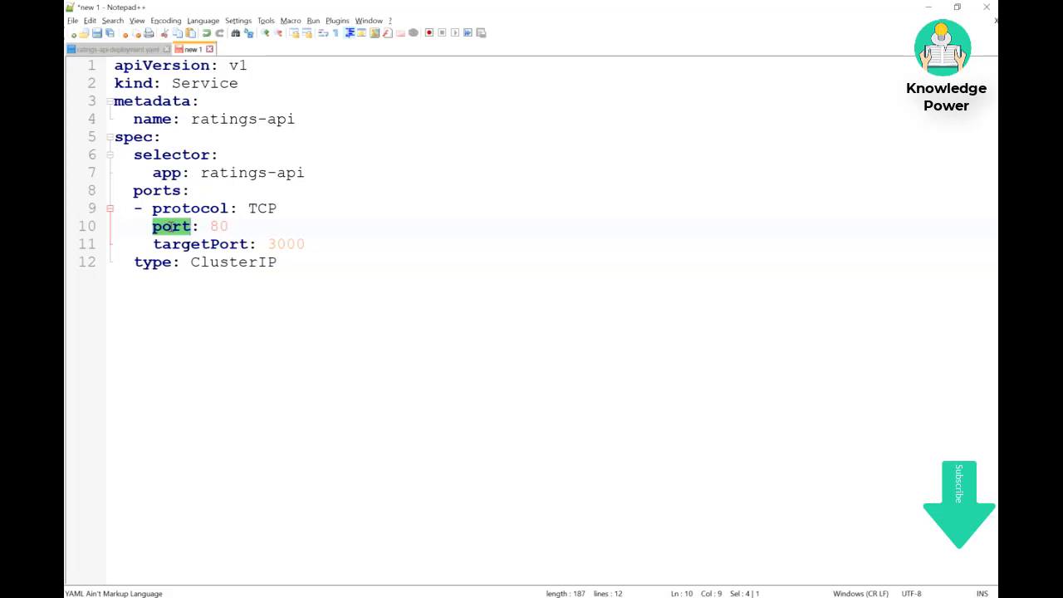
# Examine the port, targetPort, kind and type entries of the ratings-api Service manifest
pyautogui.moveTo(210, 225); pyautogui.dragTo(226, 225)
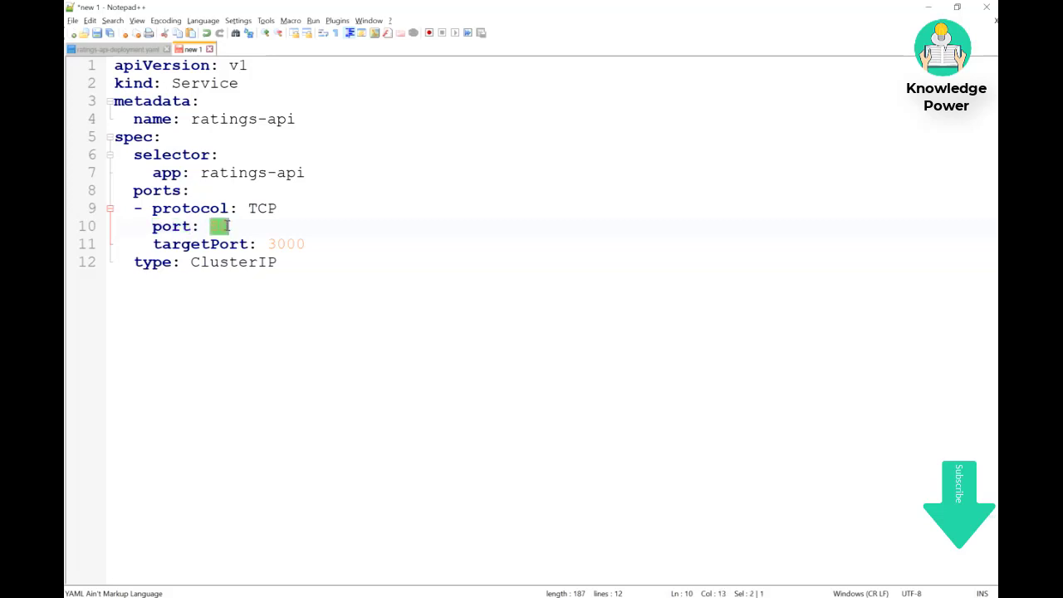
pyautogui.doubleClick(226, 244)
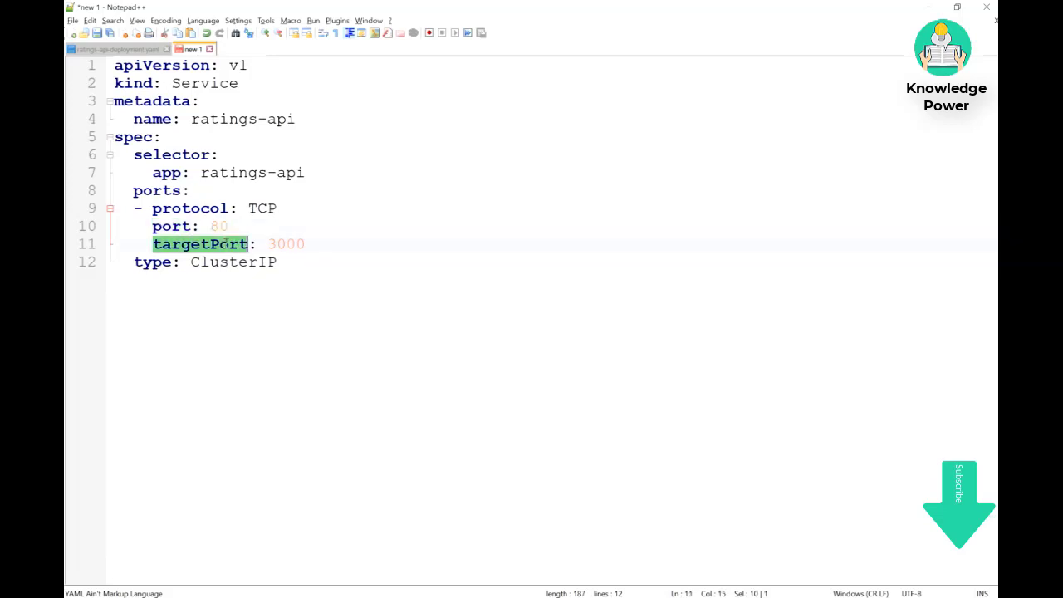
pyautogui.doubleClick(280, 241)
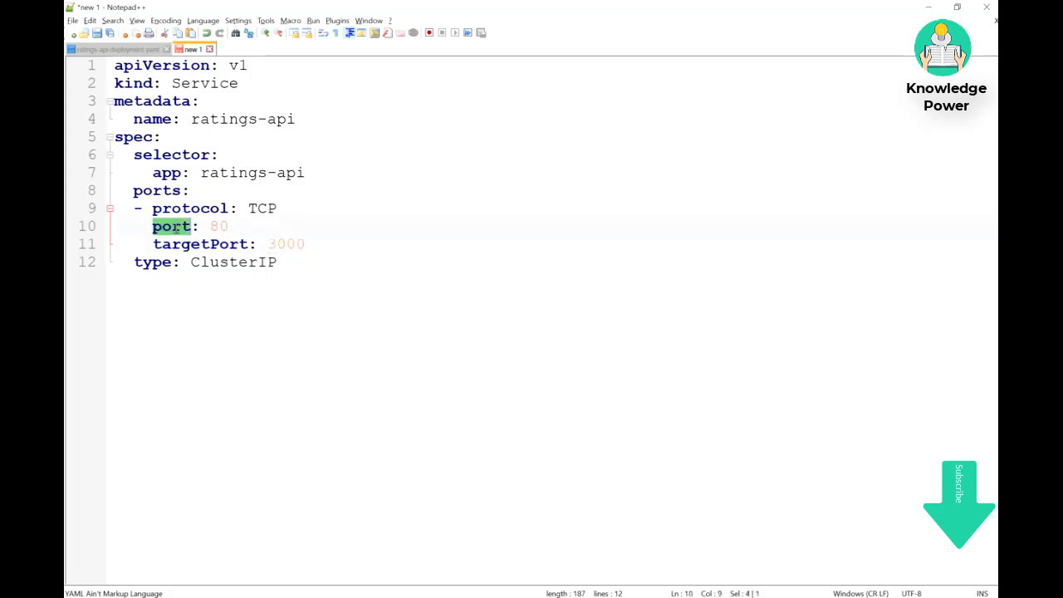
pyautogui.doubleClick(176, 226)
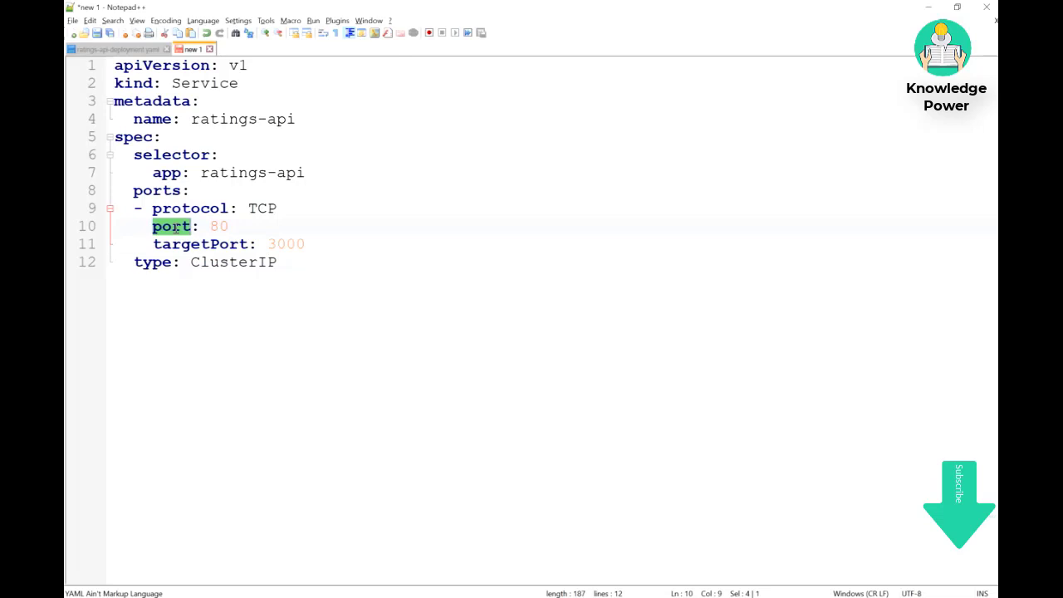
pyautogui.doubleClick(287, 244)
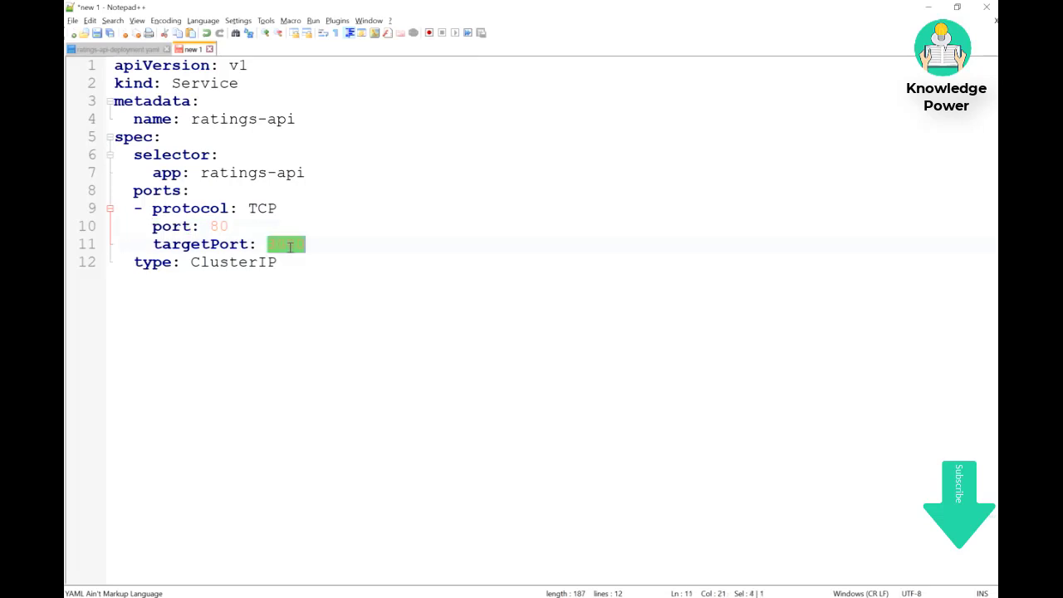
pyautogui.click(212, 226)
pyautogui.moveTo(212, 226); pyautogui.dragTo(225, 226)
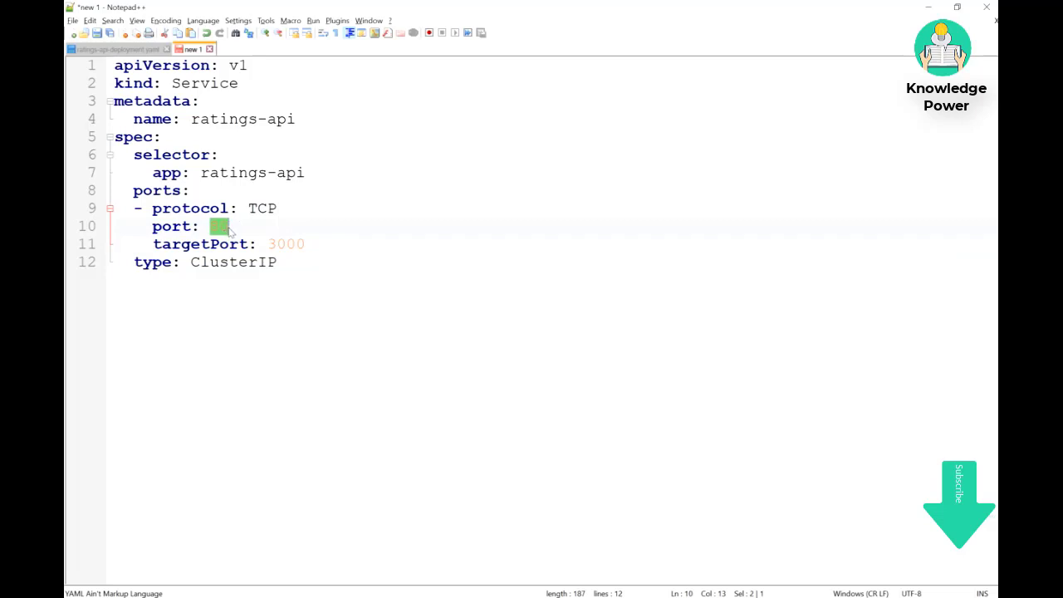
pyautogui.click(227, 226)
pyautogui.moveTo(268, 244); pyautogui.dragTo(308, 244)
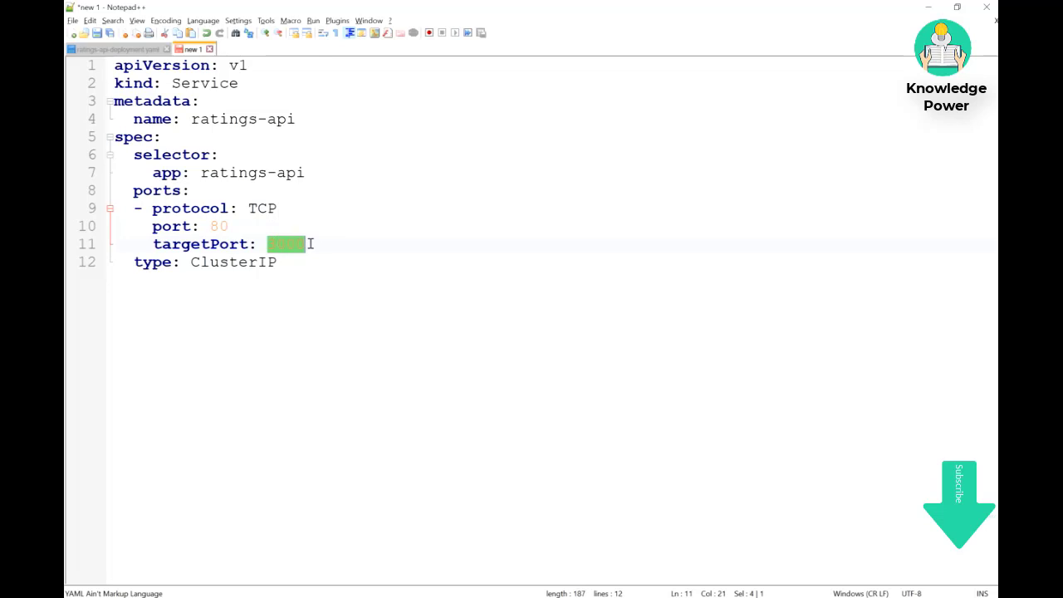
pyautogui.doubleClick(233, 262)
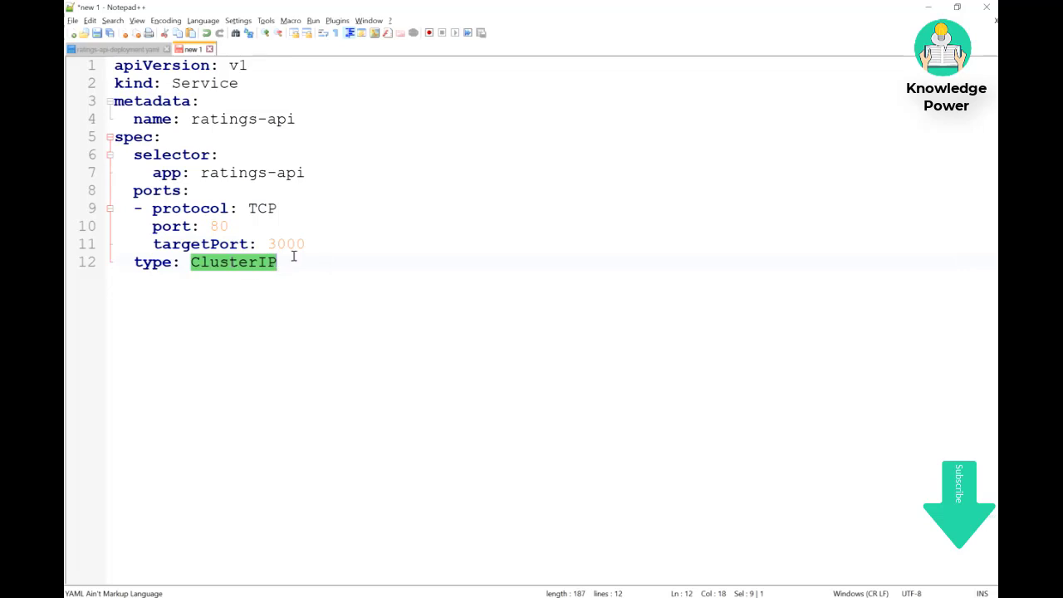
pyautogui.doubleClick(220, 83)
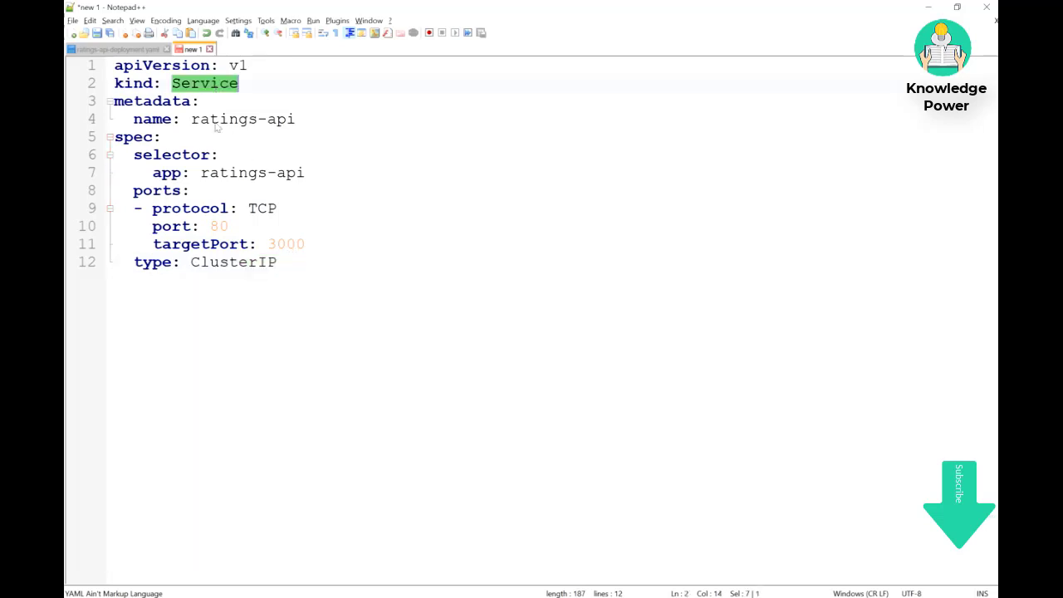
pyautogui.doubleClick(222, 262)
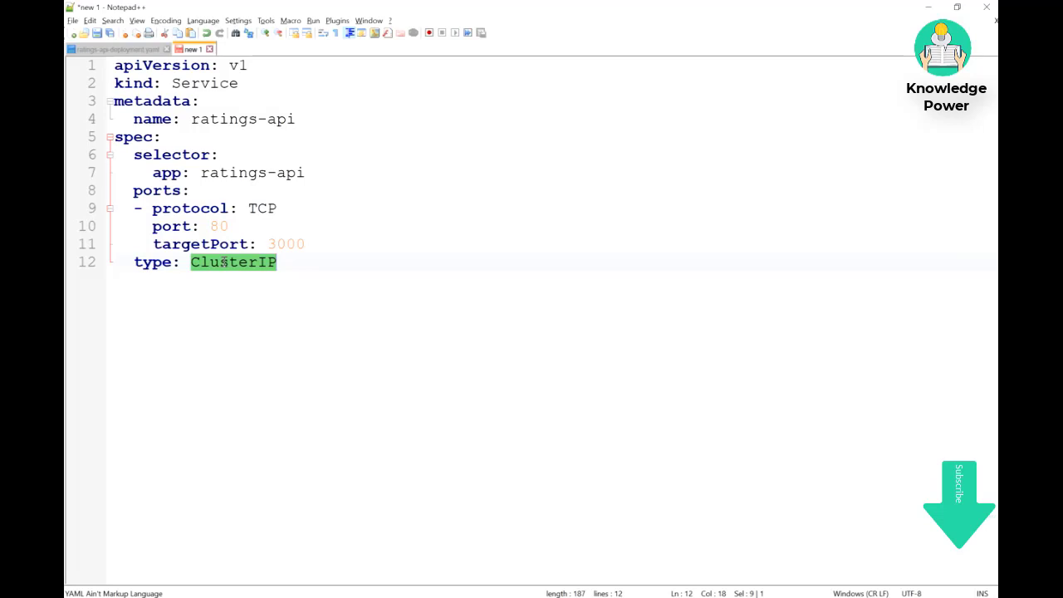
pyautogui.click(301, 265)
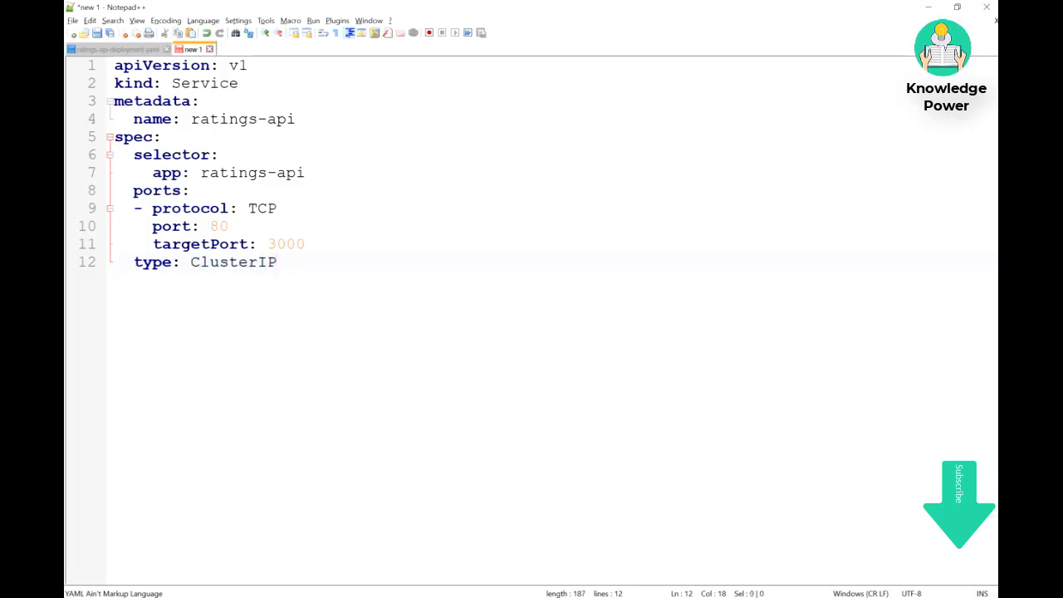
# Save the Service manifest in the aksworkshopdemo folder as "code ratings-api-service.yaml"
pyautogui.hotkey('ctrl', 's')
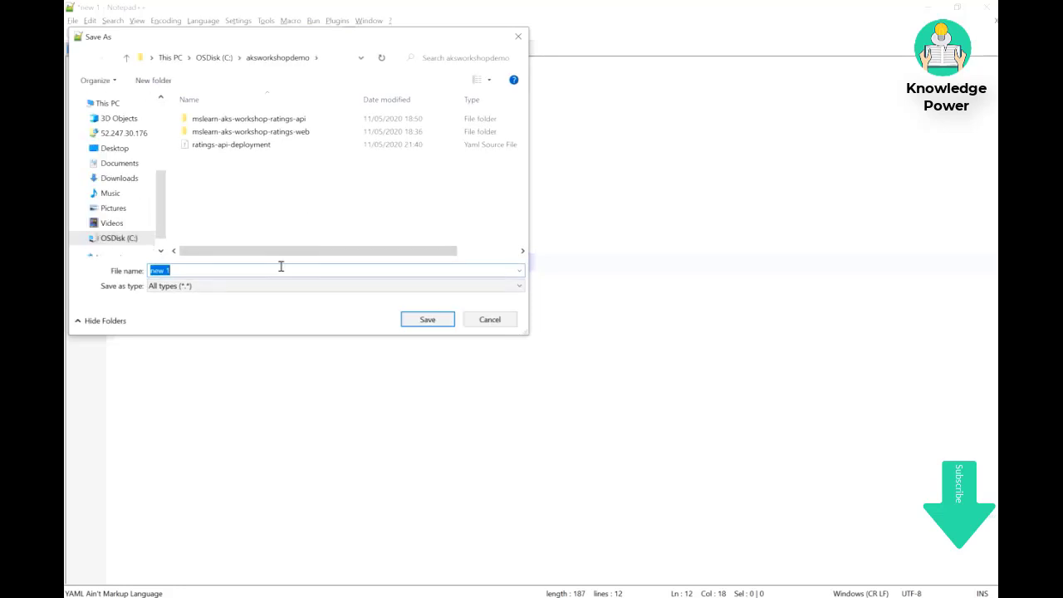
pyautogui.write('code ratings-api-service.yaml')
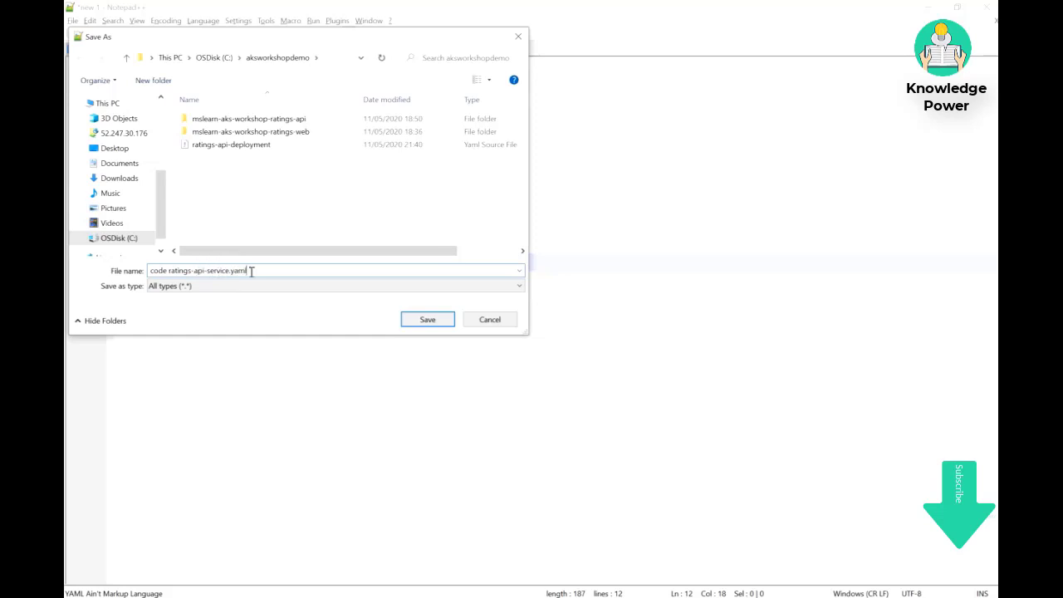
pyautogui.click(405, 317)
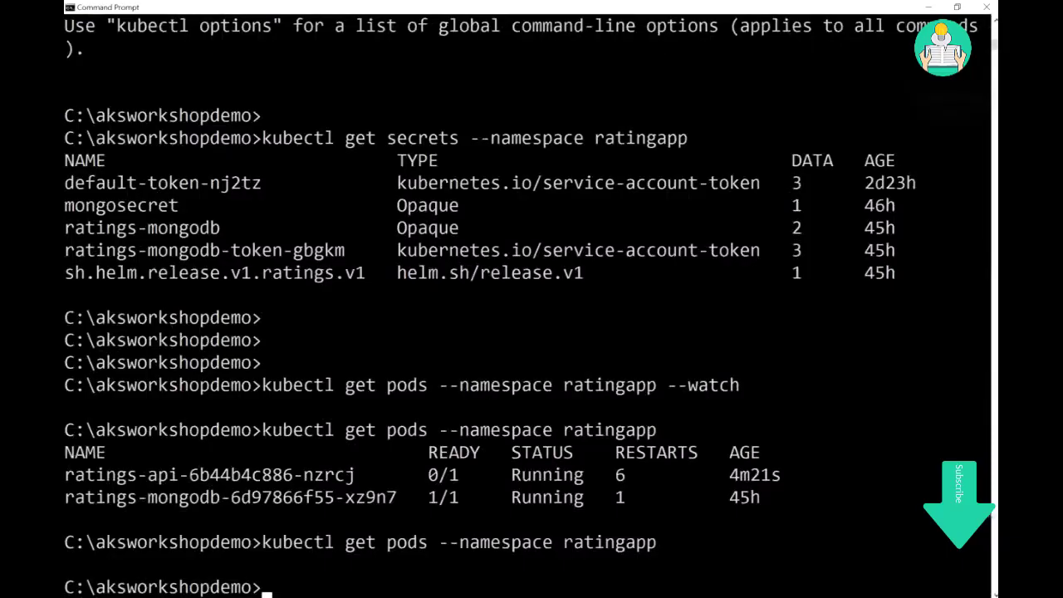
# In Command Prompt, clear the console and apply "code ratings-api-service.yaml" to the ratingapp namespace with kubectl
pyautogui.write('cls')
pyautogui.press('Return')
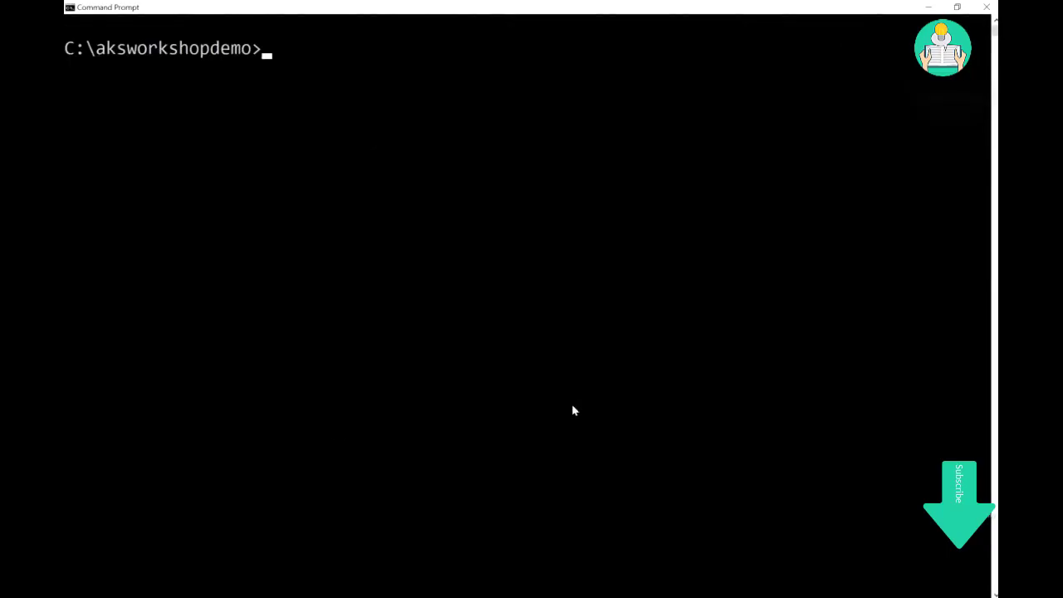
pyautogui.write('cls')
pyautogui.press('Up')
pyautogui.press('Up')
pyautogui.press('Up')
pyautogui.press('Up')
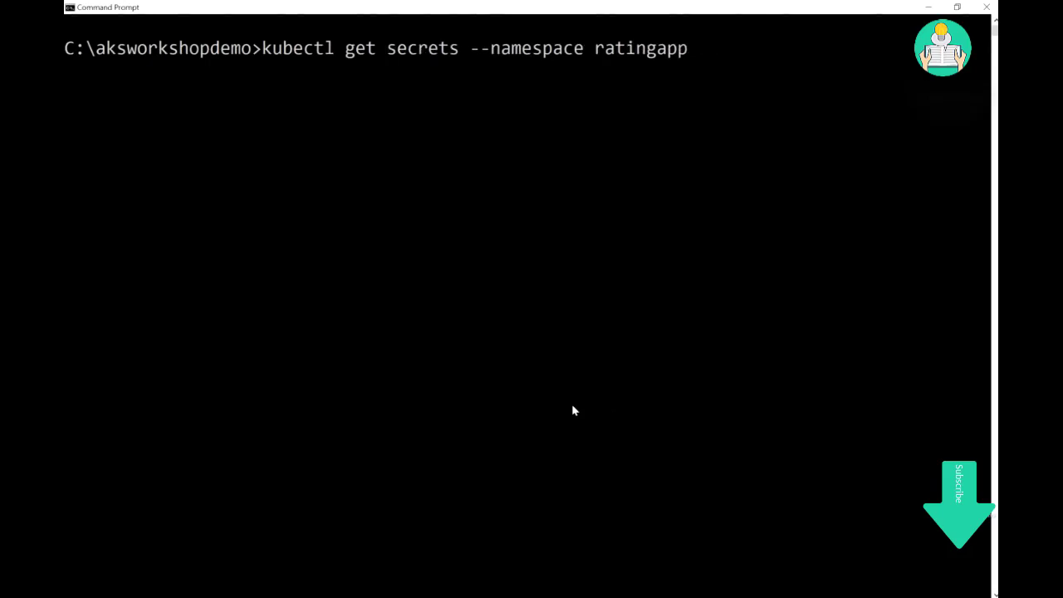
pyautogui.press('Up')
pyautogui.press('Up')
pyautogui.press('Up')
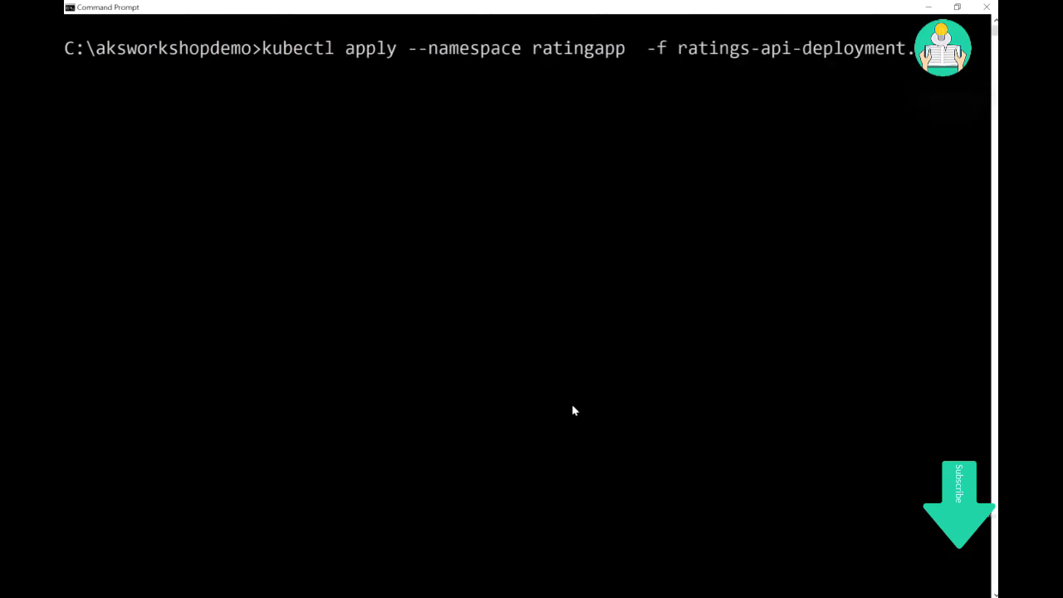
pyautogui.press('BackSpace')
pyautogui.press('BackSpace')
pyautogui.press('BackSpace')
pyautogui.press('BackSpace')
pyautogui.press('BackSpace')
pyautogui.press('BackSpace')
pyautogui.press('BackSpace')
pyautogui.press('BackSpace')
pyautogui.press('BackSpace')
pyautogui.press('BackSpace')
pyautogui.press('BackSpace')
pyautogui.press('BackSpace')
pyautogui.press('BackSpace')
pyautogui.press('BackSpace')
pyautogui.press('BackSpace')
pyautogui.press('BackSpace')
pyautogui.press('BackSpace')
pyautogui.press('BackSpace')
pyautogui.press('BackSpace')
pyautogui.press('BackSpace')
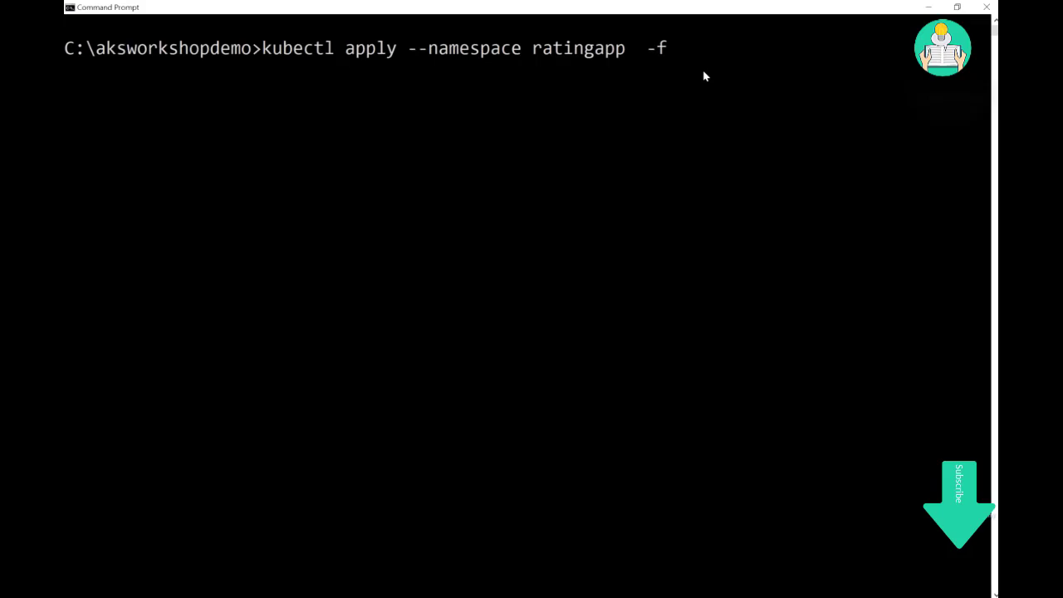
pyautogui.write('"code ratings-api-service.yaml"')
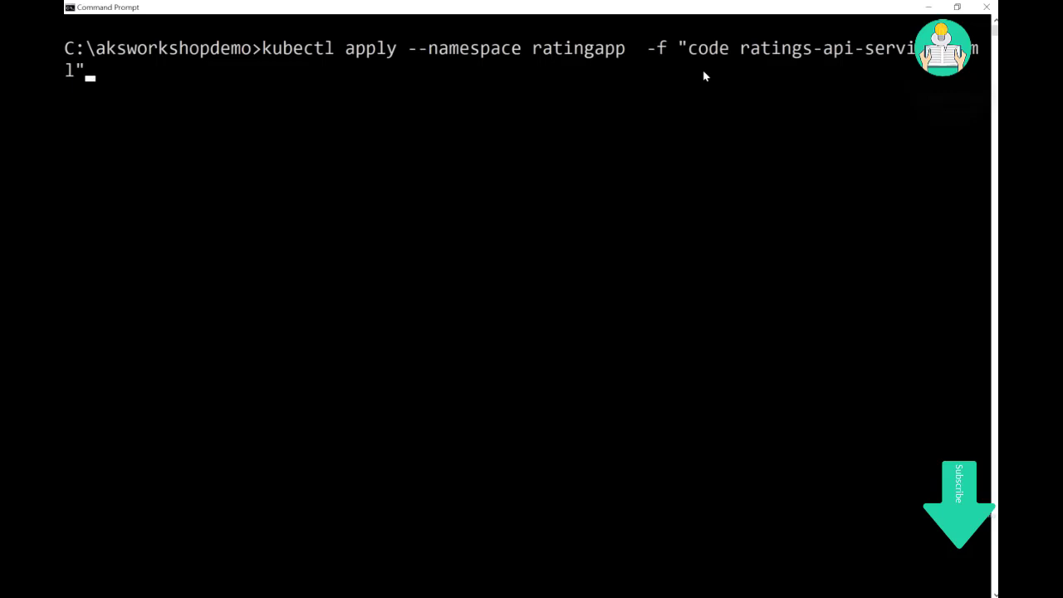
pyautogui.press('Return')
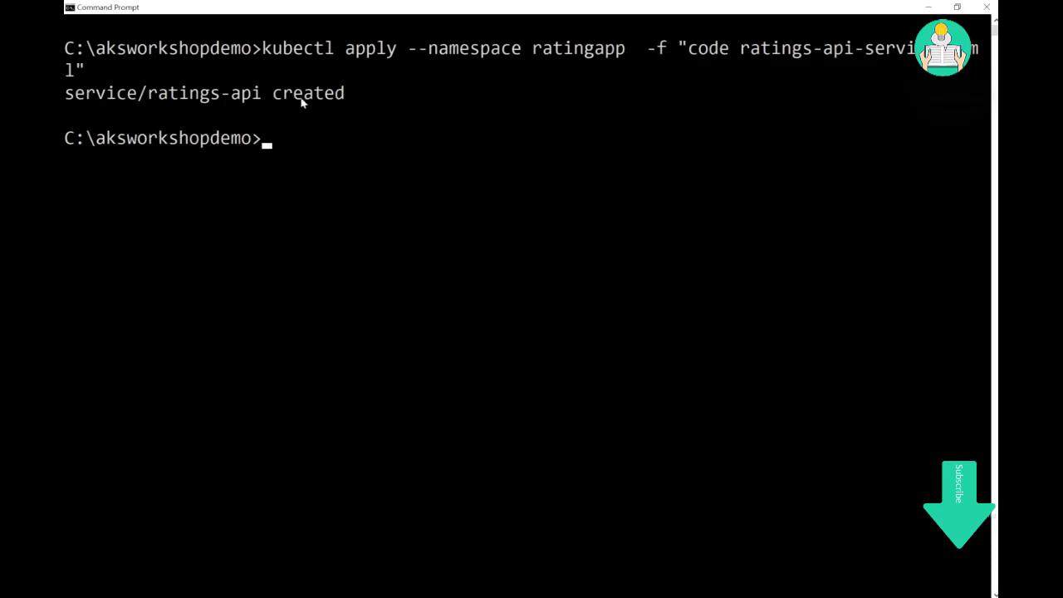
# List the services in the ratingapp namespace with kubectl and examine the ratings-api entry's cluster IP and external IP
pyautogui.click(894, 169)
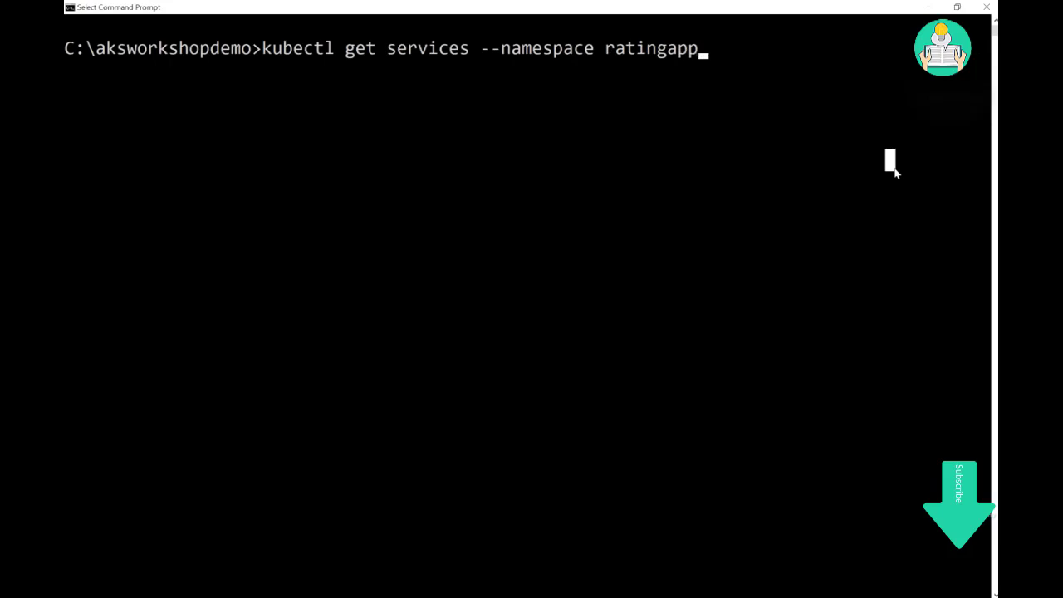
pyautogui.press('Escape')
pyautogui.press('Return')
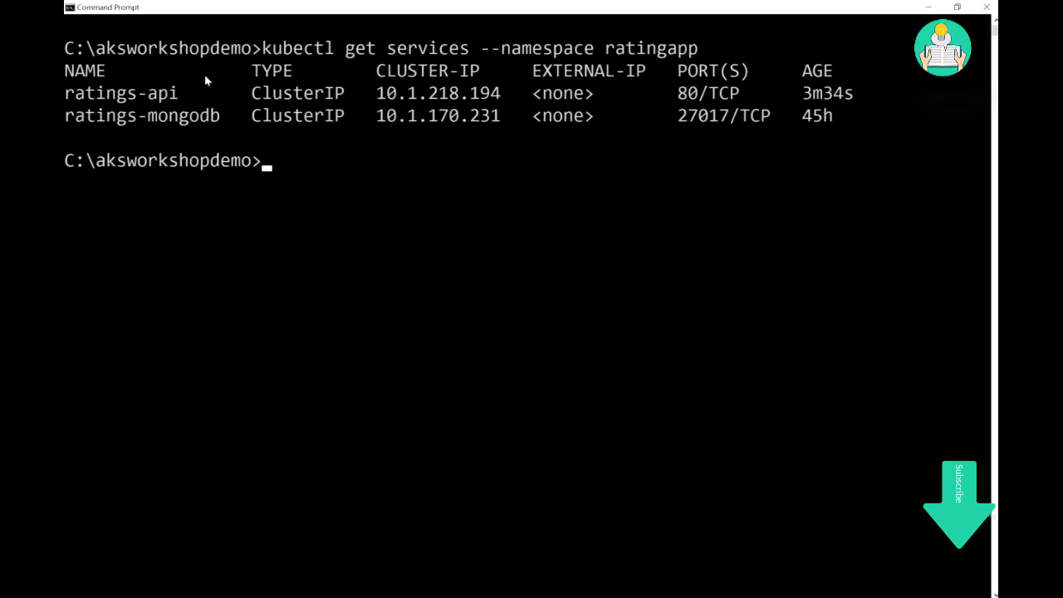
pyautogui.doubleClick(180, 116)
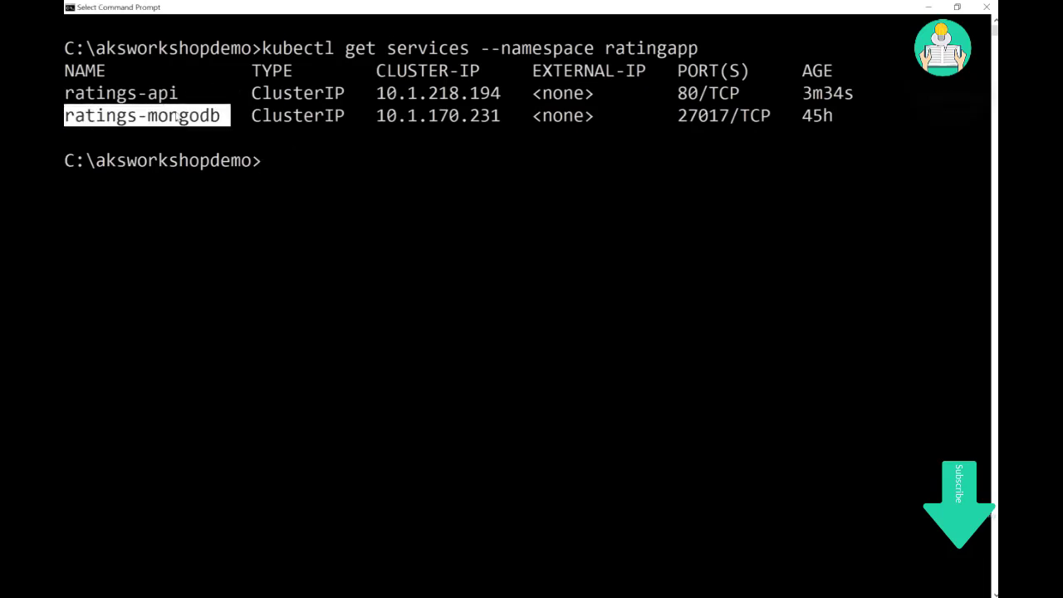
pyautogui.doubleClick(160, 92)
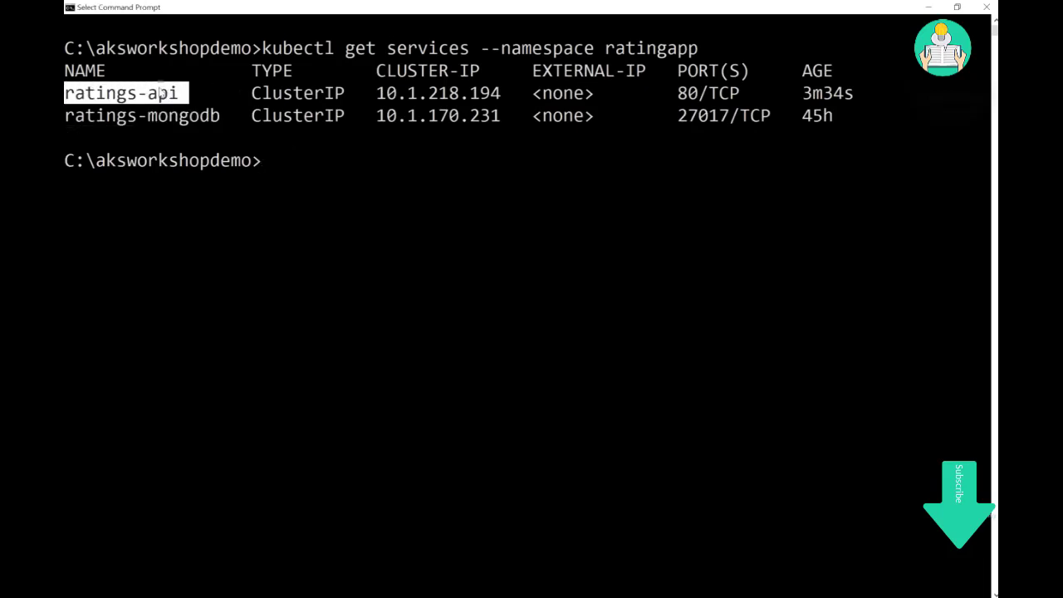
pyautogui.moveTo(381, 96); pyautogui.dragTo(501, 100)
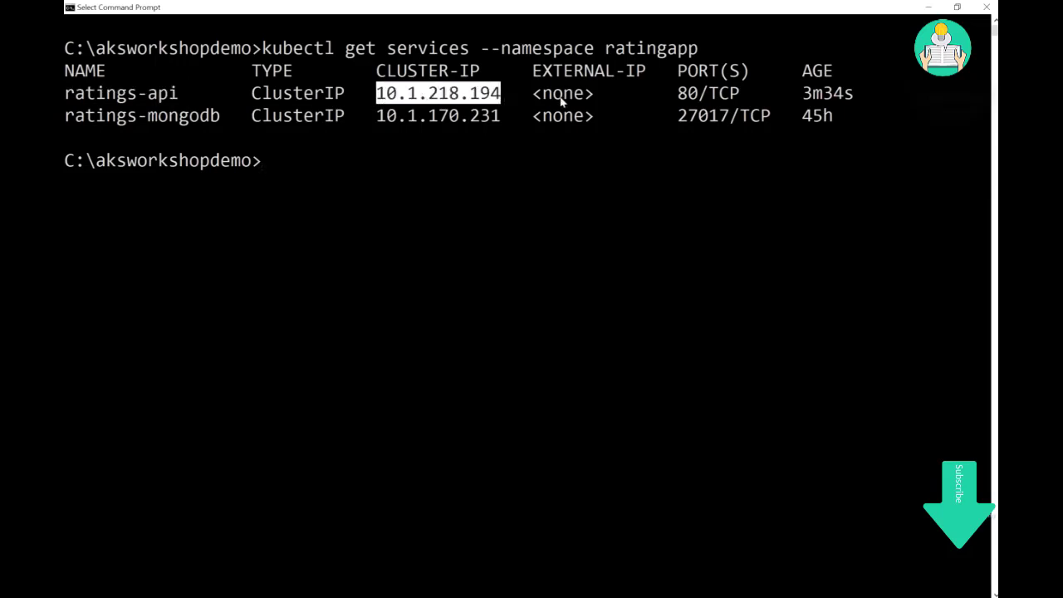
pyautogui.doubleClick(570, 72)
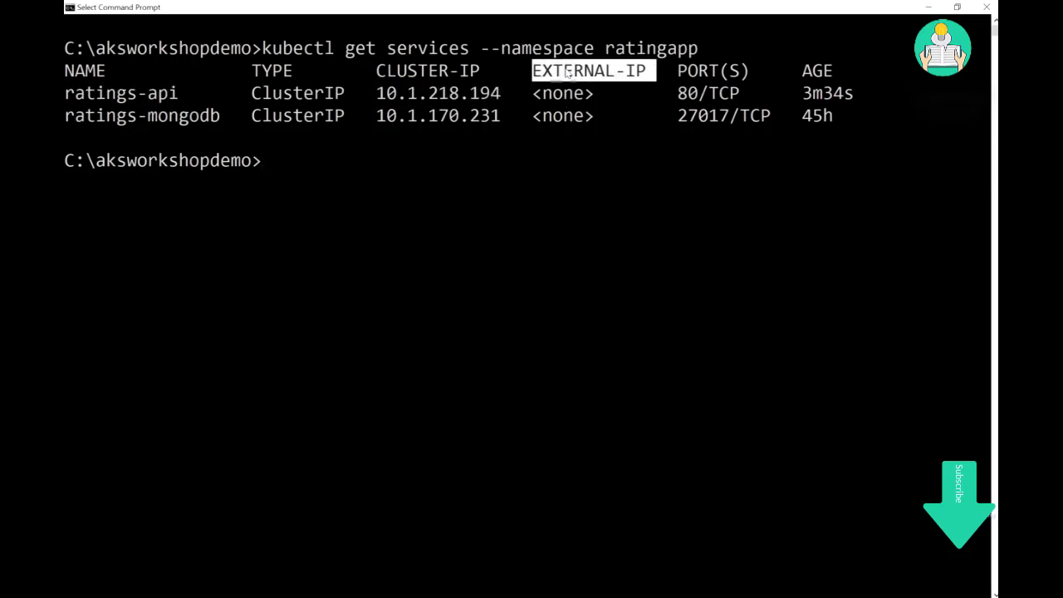
pyautogui.doubleClick(430, 77)
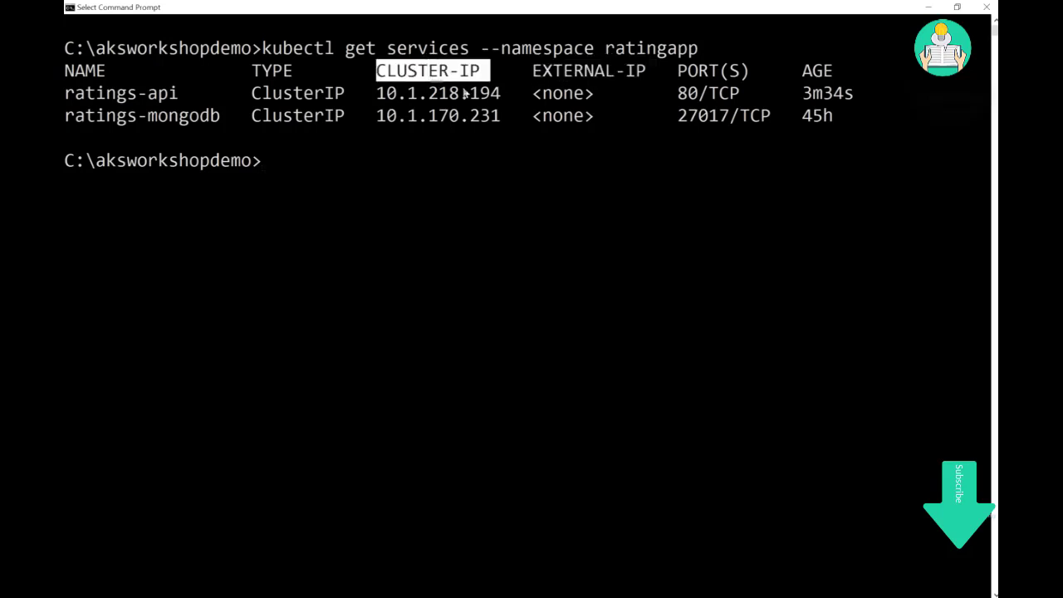
# Enable the pen in the Azure Kubernetes Service architecture slideshow and advance to the diagram with the ratings-web LoadBalancer
pyautogui.hotkey('ctrl', 'p')
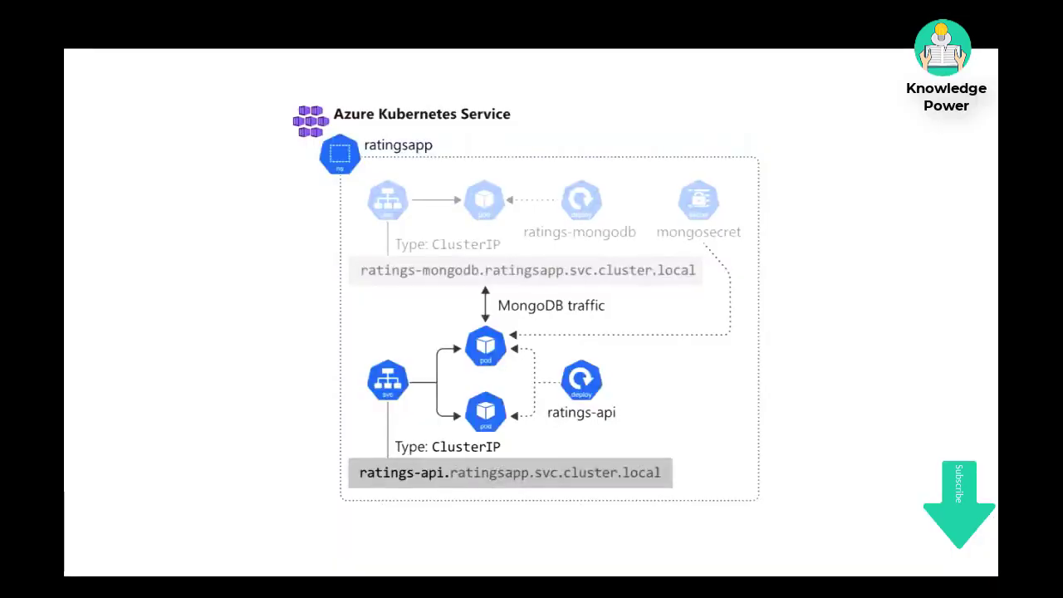
pyautogui.moveTo(265, 393)
pyautogui.mouseDown()
pyautogui.moveTo(275, 410)
pyautogui.moveTo(329, 373)
pyautogui.mouseUp()
pyautogui.press('Right')
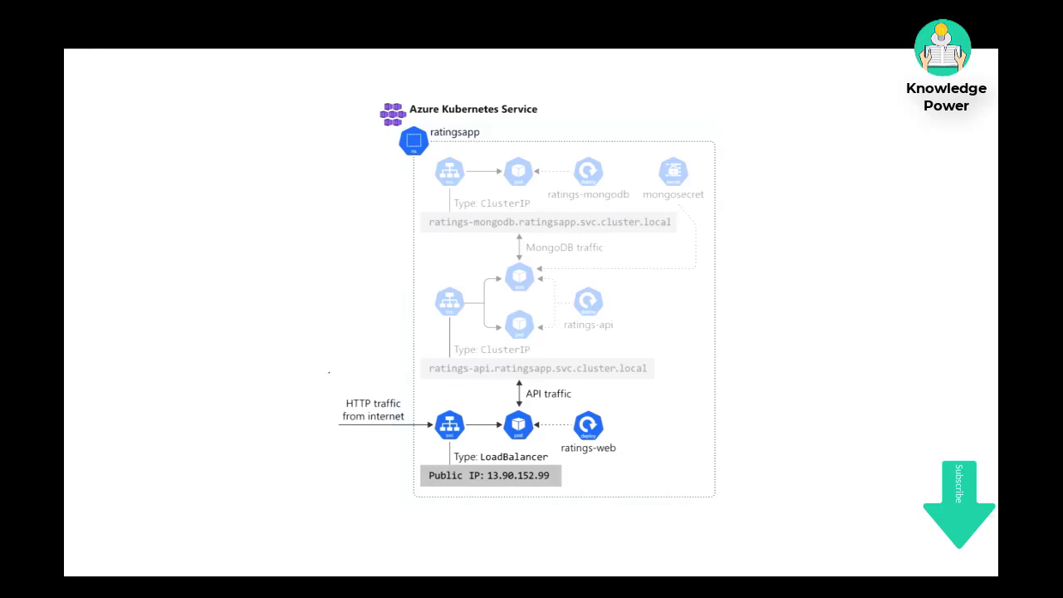
# Draw arrows at ratings-api and the ratings-mongodb address, and circle the MongoDB traffic, the API's ClusterIP service and the ratings-web section in pen
pyautogui.moveTo(683, 293); pyautogui.dragTo(629, 304)
pyautogui.moveTo(757, 207)
pyautogui.mouseDown()
pyautogui.moveTo(699, 215)
pyautogui.moveTo(702, 224)
pyautogui.mouseUp()
pyautogui.moveTo(518, 234)
pyautogui.mouseDown()
pyautogui.moveTo(540, 260)
pyautogui.moveTo(508, 236)
pyautogui.mouseUp()
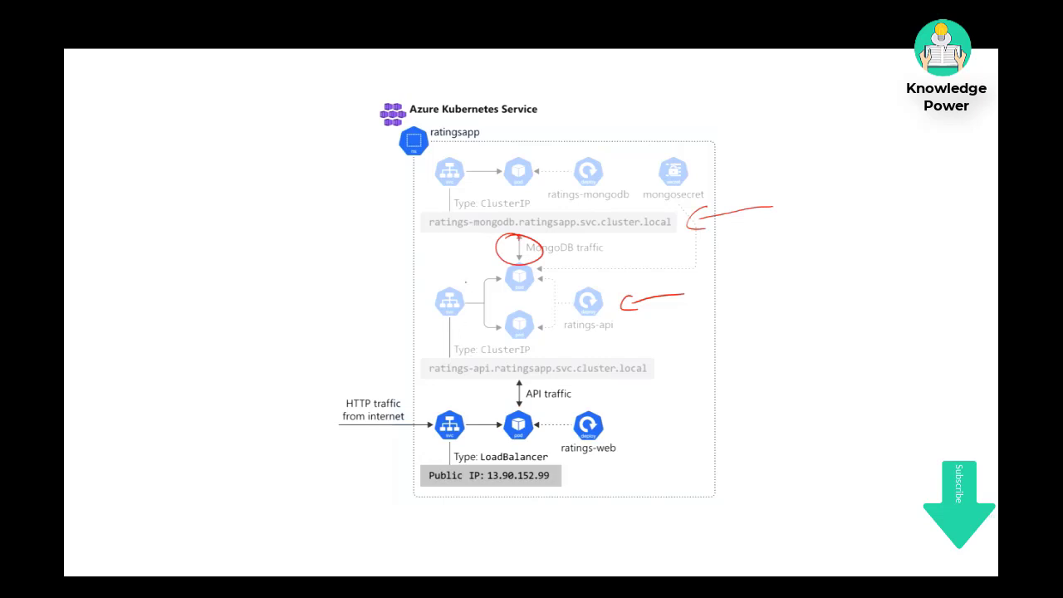
pyautogui.moveTo(455, 274)
pyautogui.mouseDown()
pyautogui.moveTo(428, 287)
pyautogui.moveTo(442, 336)
pyautogui.moveTo(463, 282)
pyautogui.mouseUp()
pyautogui.moveTo(521, 340)
pyautogui.mouseDown()
pyautogui.moveTo(478, 357)
pyautogui.moveTo(536, 352)
pyautogui.mouseUp()
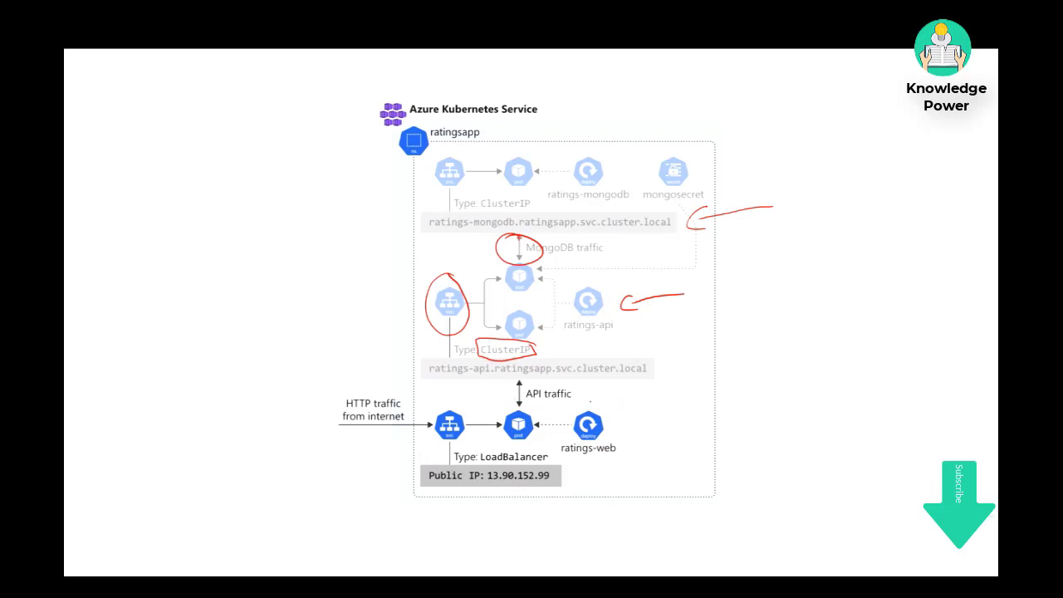
pyautogui.moveTo(649, 386)
pyautogui.mouseDown()
pyautogui.moveTo(327, 401)
pyautogui.moveTo(378, 515)
pyautogui.moveTo(613, 488)
pyautogui.moveTo(654, 415)
pyautogui.moveTo(646, 385)
pyautogui.mouseUp()
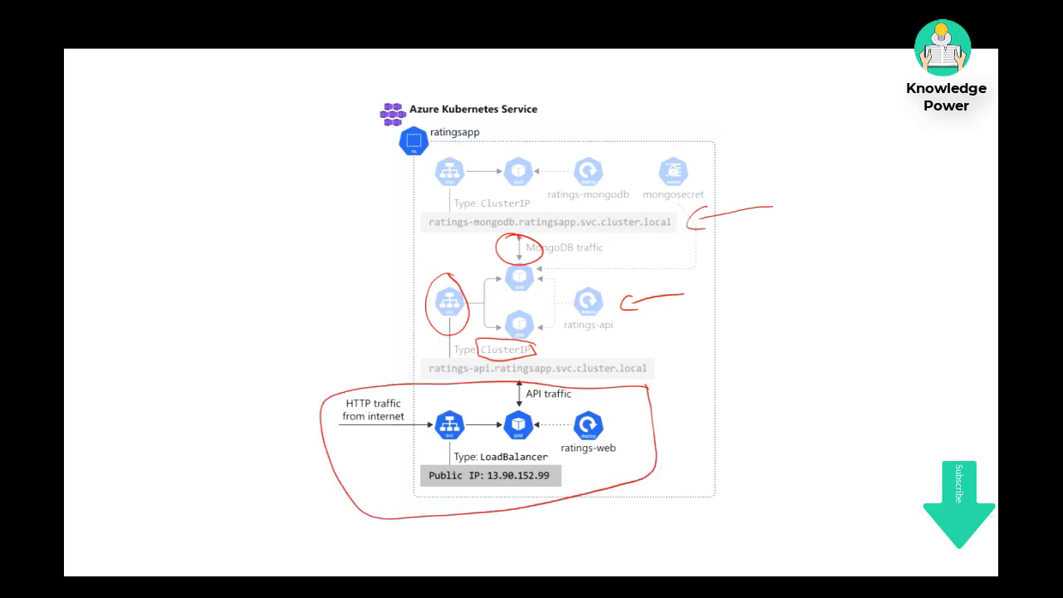
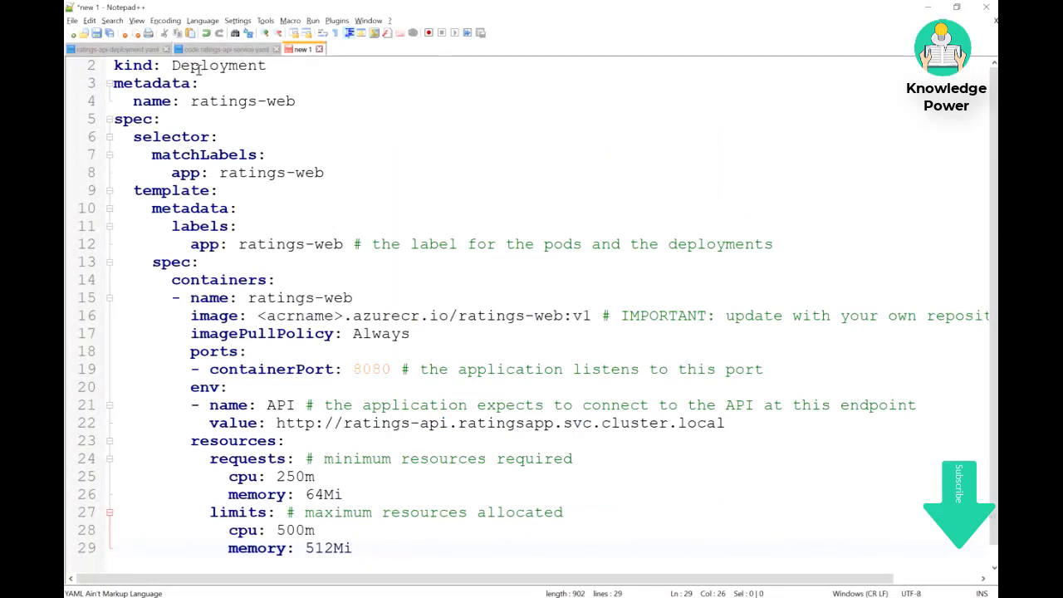
# Open the ratings-api-deployment.yaml manifest and review it from its first lines
pyautogui.click(106, 52)
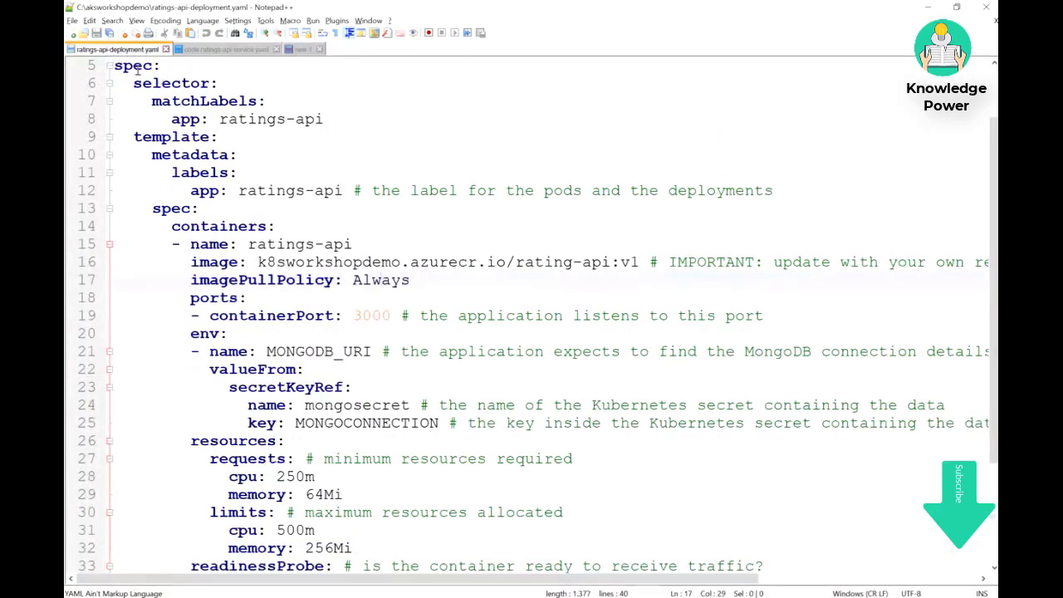
pyautogui.click(235, 149)
pyautogui.scroll(2, 235, 147)
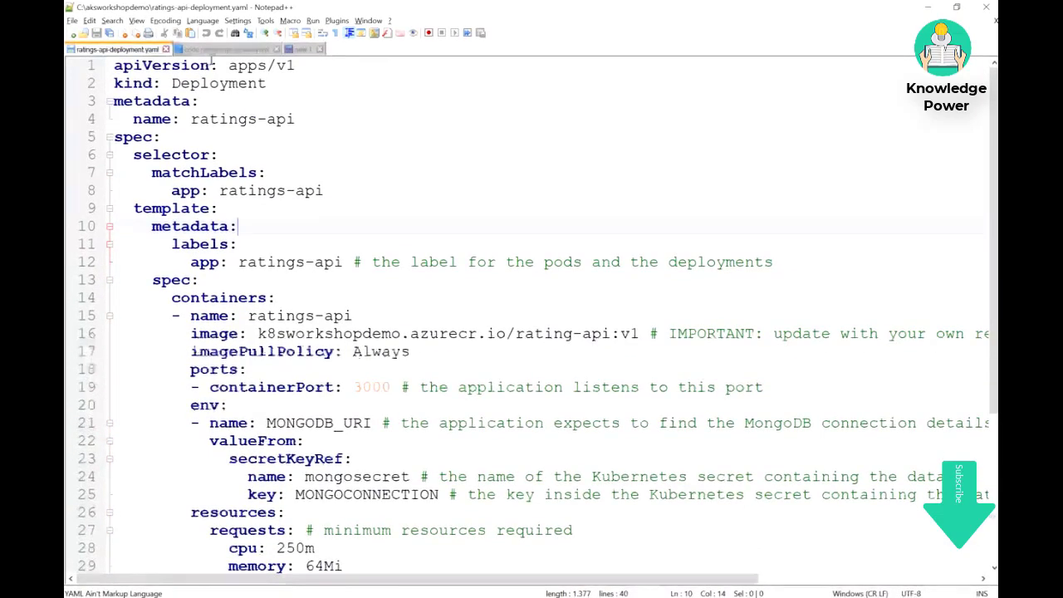
# Review the ratings-web manifest against ratings-api-deployment.yaml, examining its kind, metadata name, app labels and container section
pyautogui.doubleClick(202, 86)
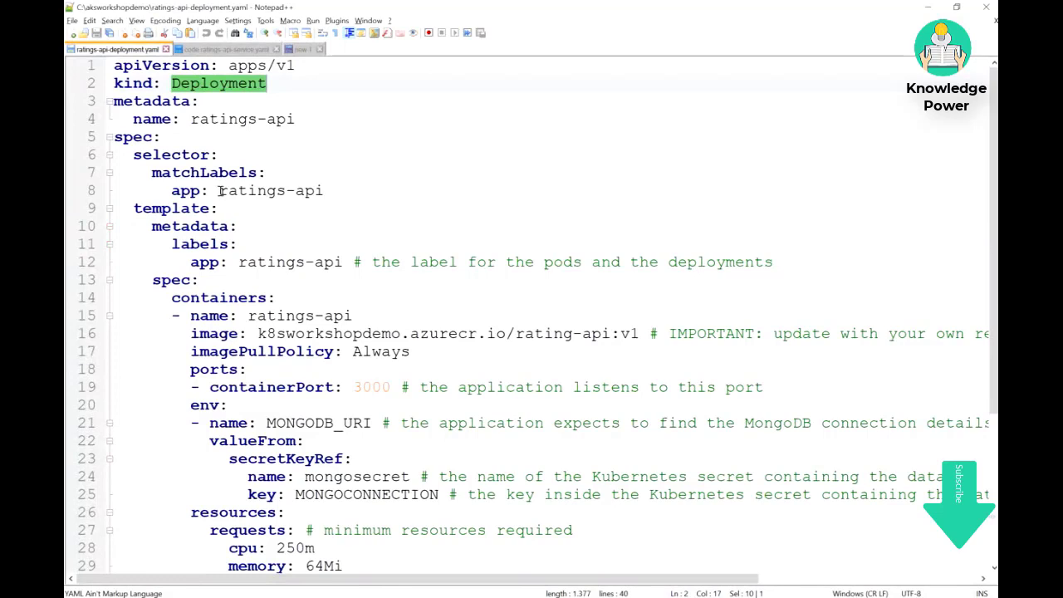
pyautogui.click(301, 51)
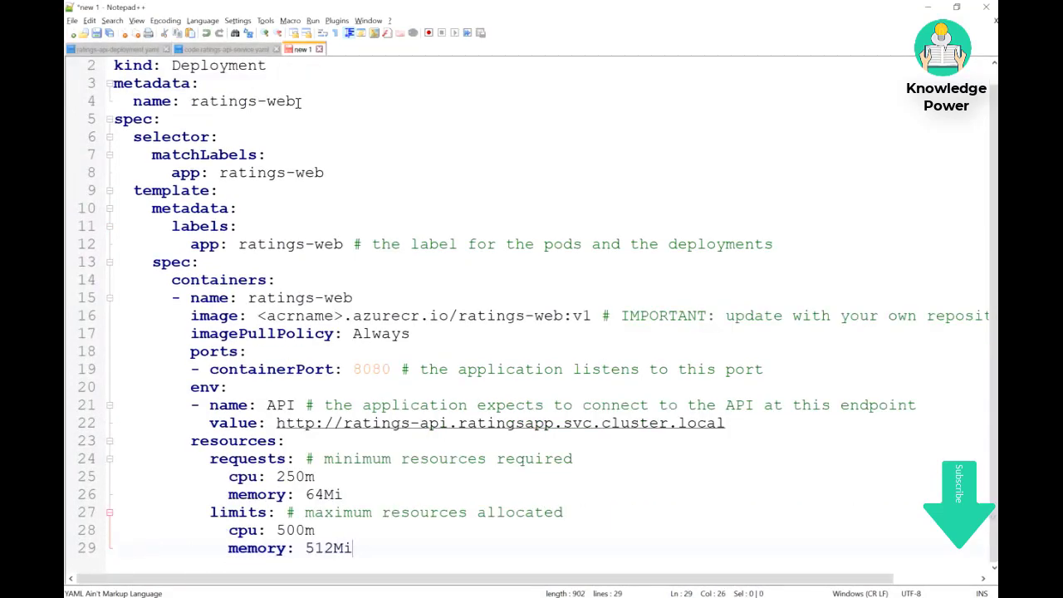
pyautogui.doubleClick(209, 65)
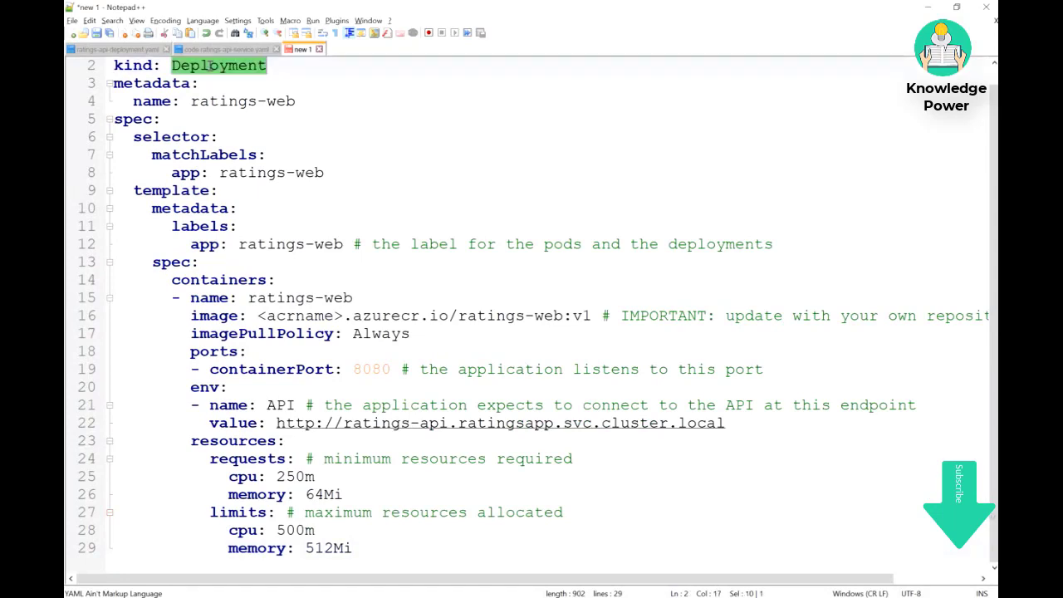
pyautogui.moveTo(191, 101); pyautogui.dragTo(305, 103)
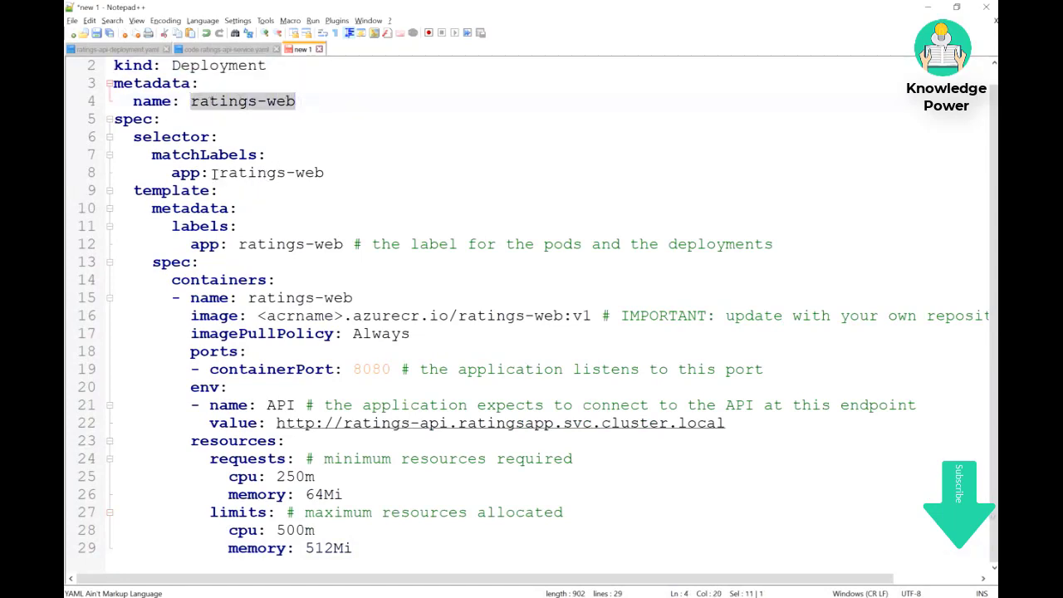
pyautogui.moveTo(220, 173); pyautogui.dragTo(325, 176)
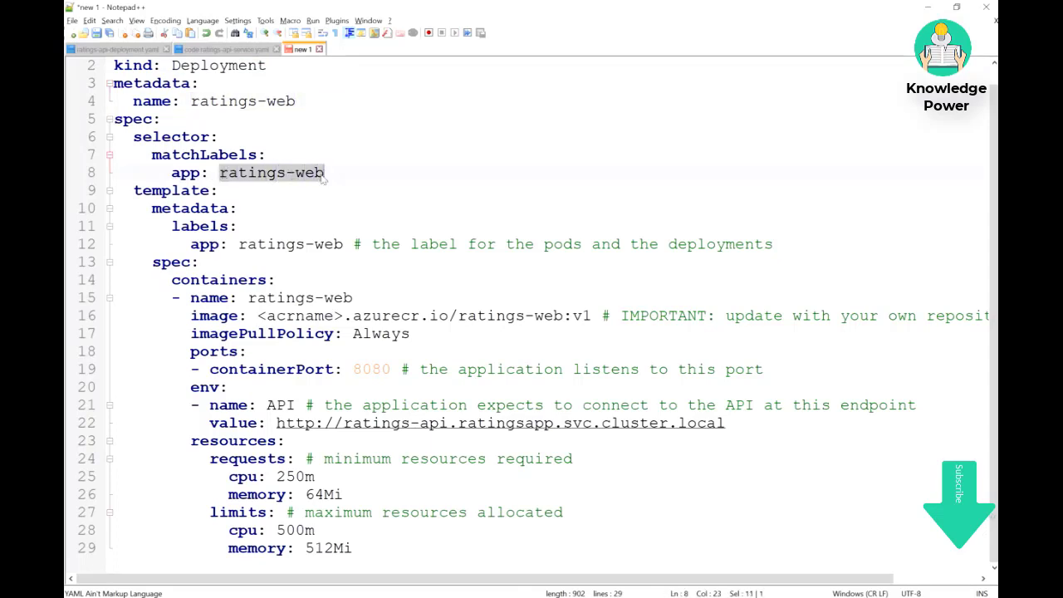
pyautogui.click(323, 176)
pyautogui.doubleClick(309, 176)
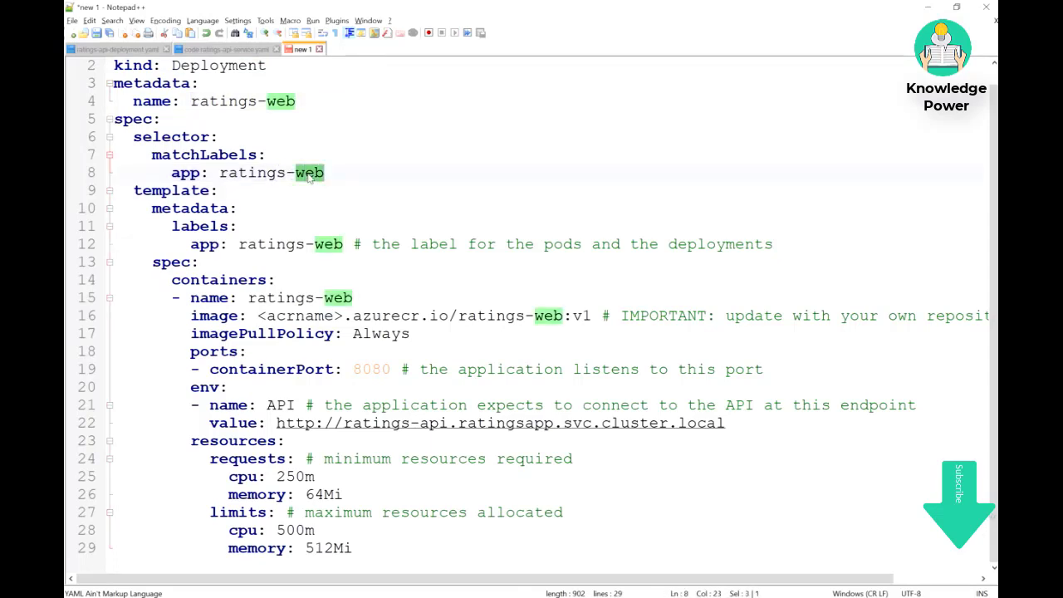
pyautogui.moveTo(249, 299); pyautogui.dragTo(374, 512)
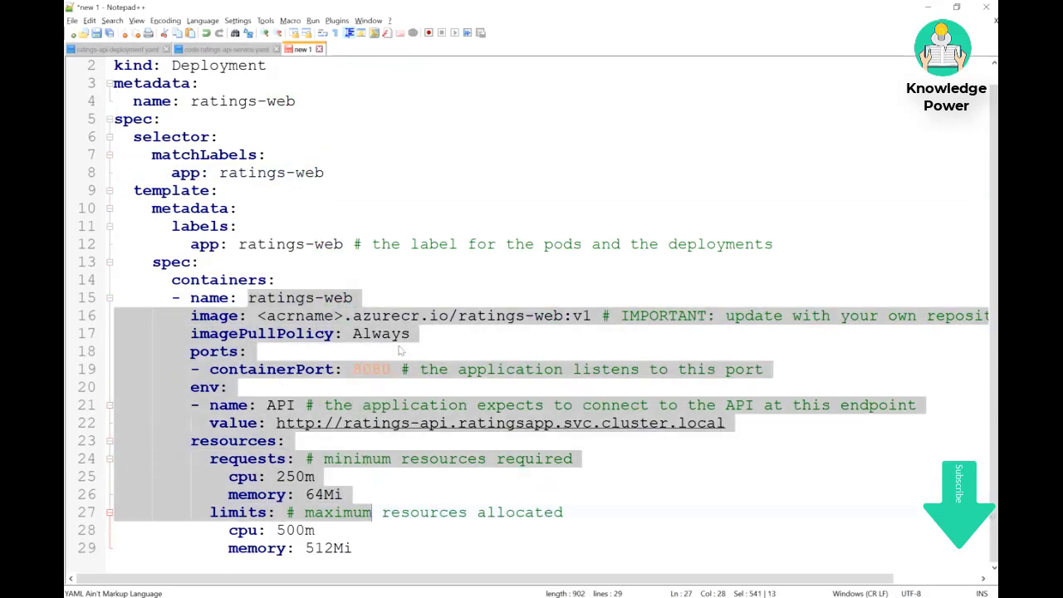
pyautogui.hotkey('ctrl', 'End')
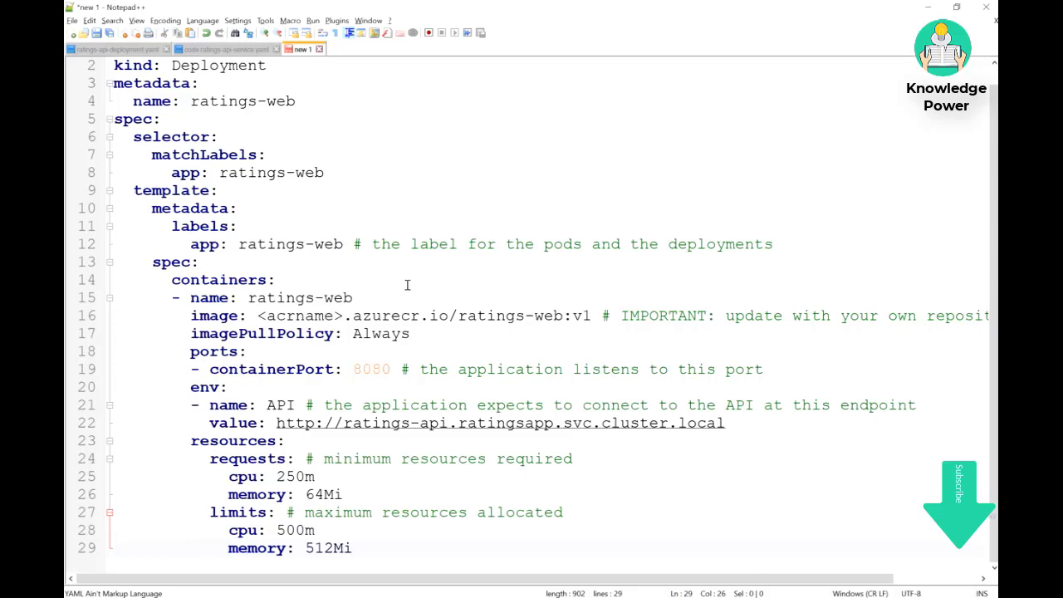
# Find the <acrname> placeholder in the ratings-web image line, then open the k8sworkshopdemo container registry in the Azure portal and copy its name
pyautogui.moveTo(258, 317); pyautogui.dragTo(343, 316)
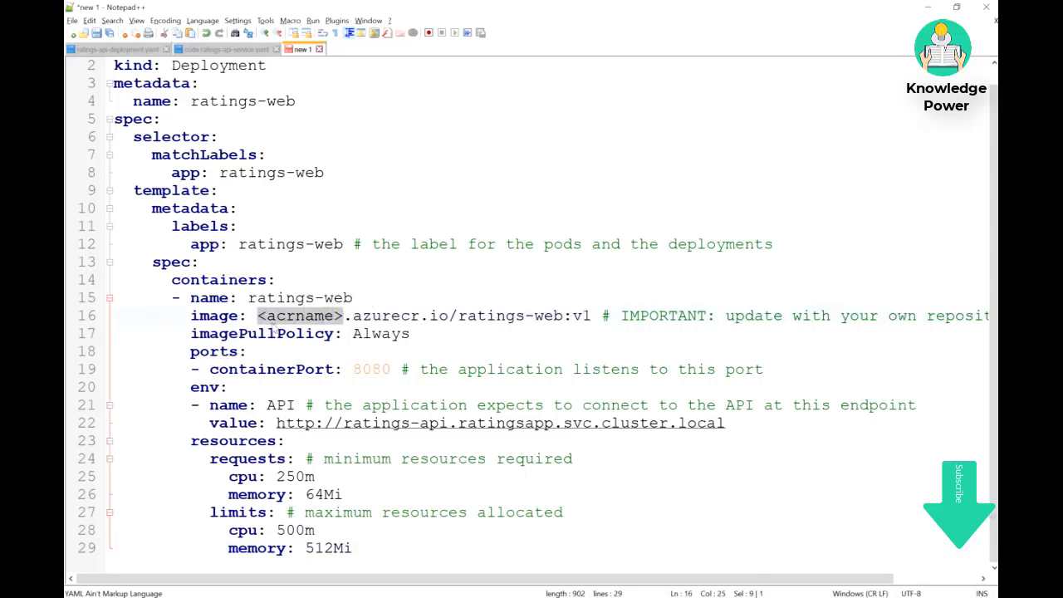
pyautogui.click(335, 316)
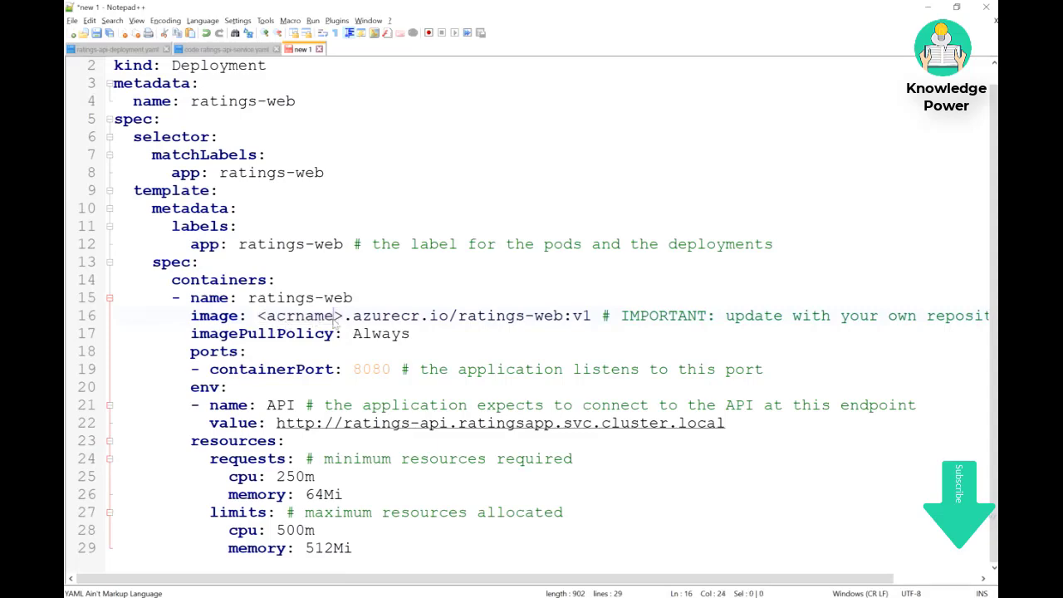
pyautogui.hotkey('alt', 'Tab')
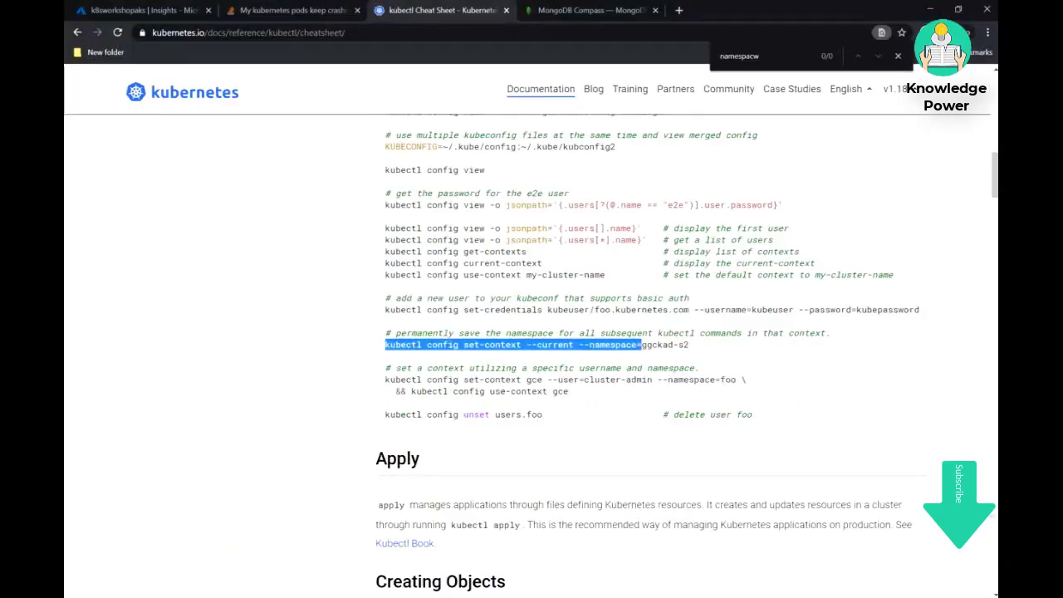
pyautogui.hotkey('alt', 'Tab')
pyautogui.hotkey('alt', 'Tab')
pyautogui.click(135, 8)
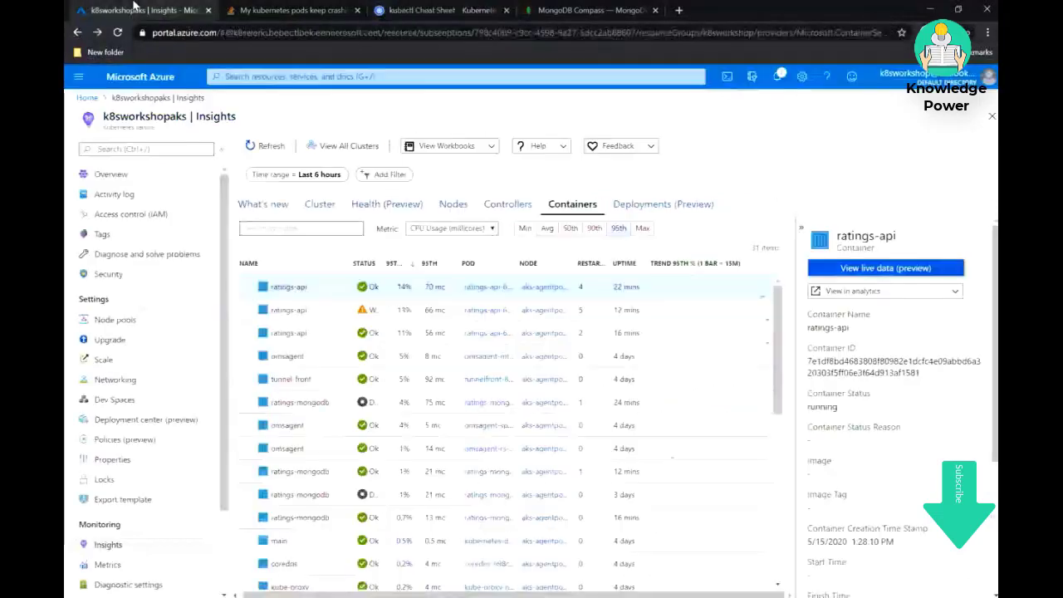
pyautogui.click(90, 98)
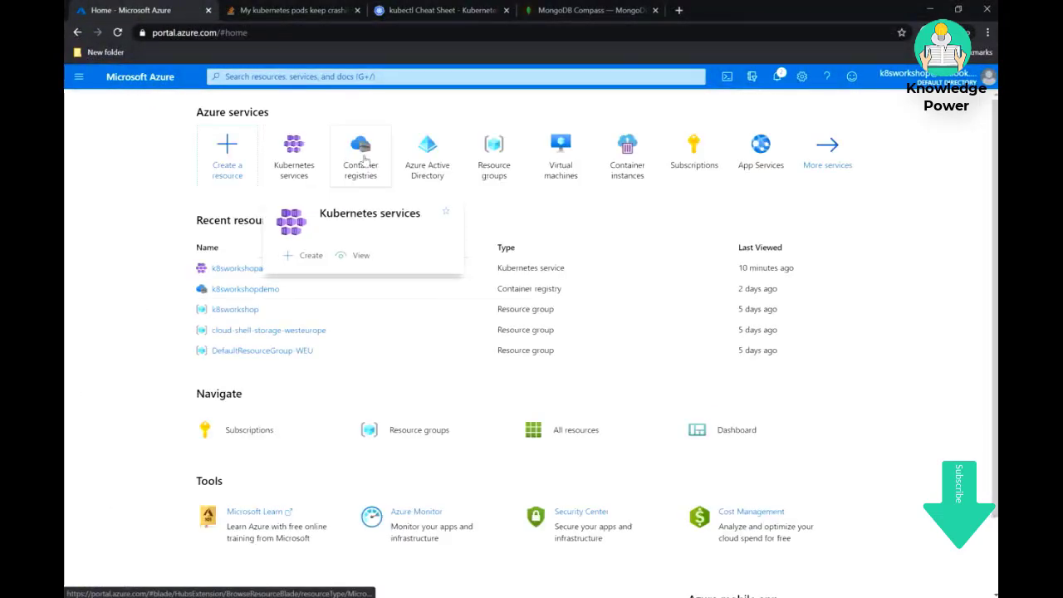
pyautogui.click(362, 158)
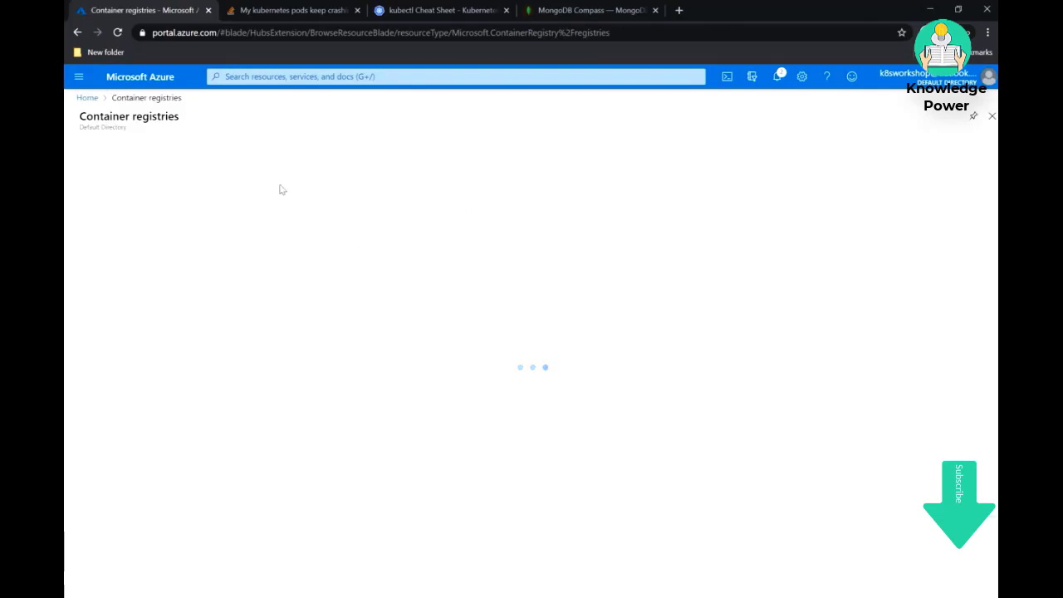
pyautogui.click(151, 303)
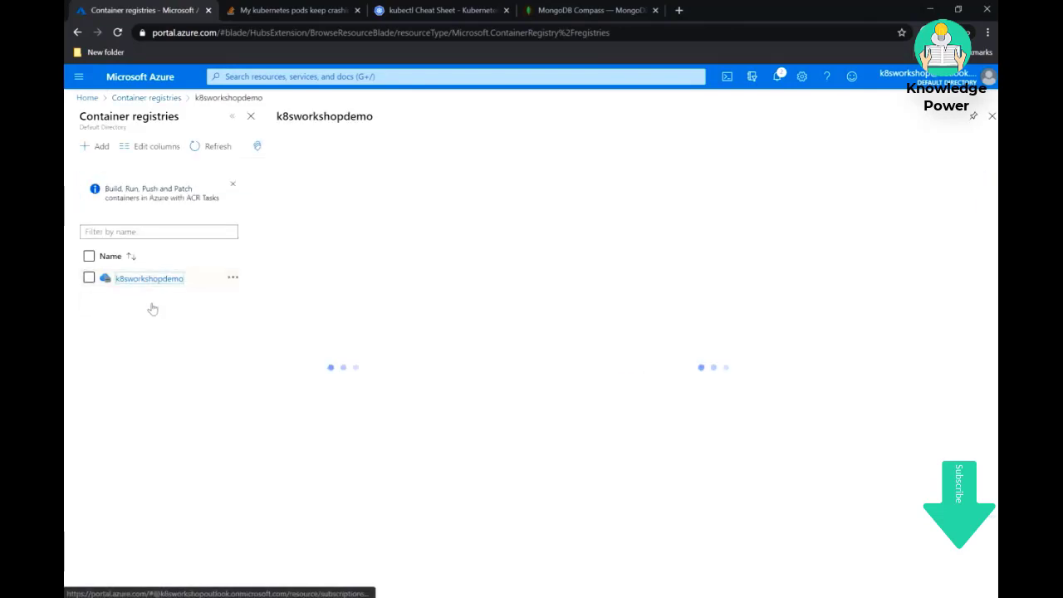
pyautogui.doubleClick(321, 116)
pyautogui.hotkey('ctrl', 'c')
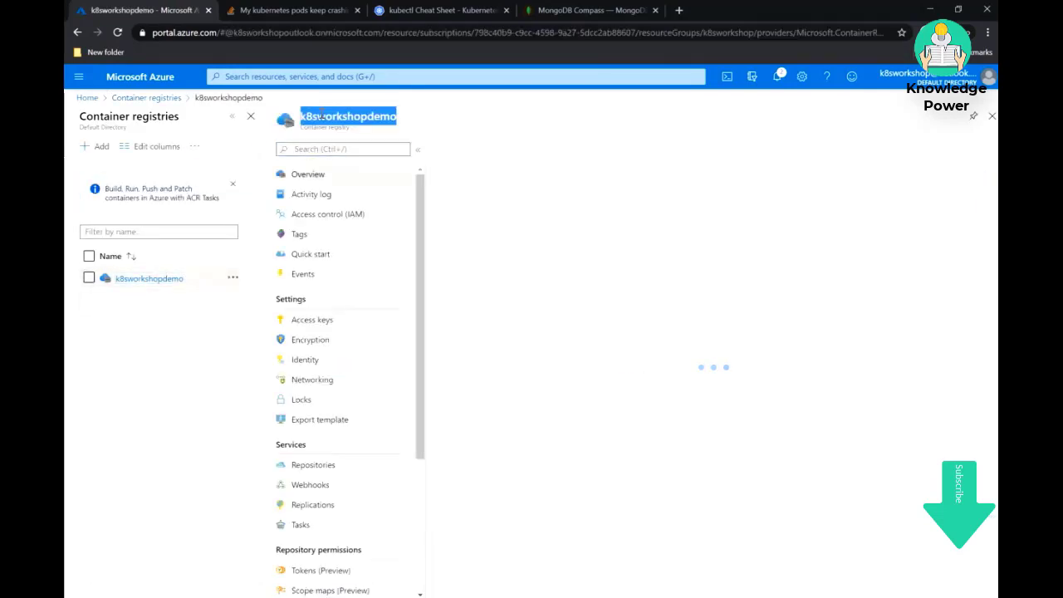
# Replace the <acrname> placeholder in the ratings-web manifest's image path with k8sworkshopdemo
pyautogui.hotkey('alt', 'Tab')
pyautogui.click(336, 316)
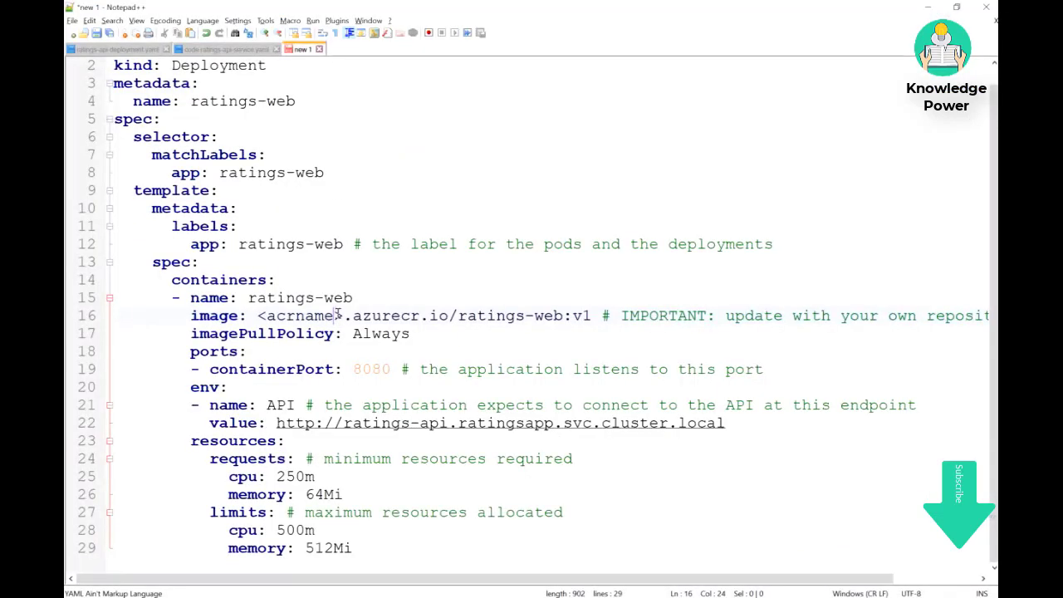
pyautogui.press('Delete')
pyautogui.press('BackSpace')
pyautogui.press('BackSpace')
pyautogui.press('BackSpace')
pyautogui.press('BackSpace')
pyautogui.press('BackSpace')
pyautogui.press('BackSpace')
pyautogui.press('BackSpace')
pyautogui.press('BackSpace')
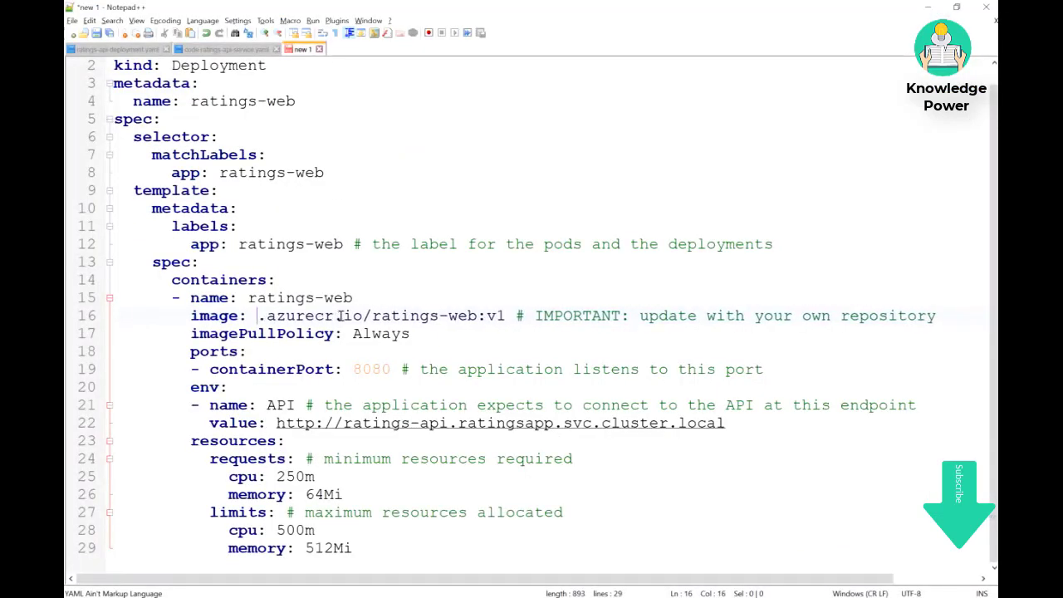
pyautogui.hotkey('ctrl', 'v')
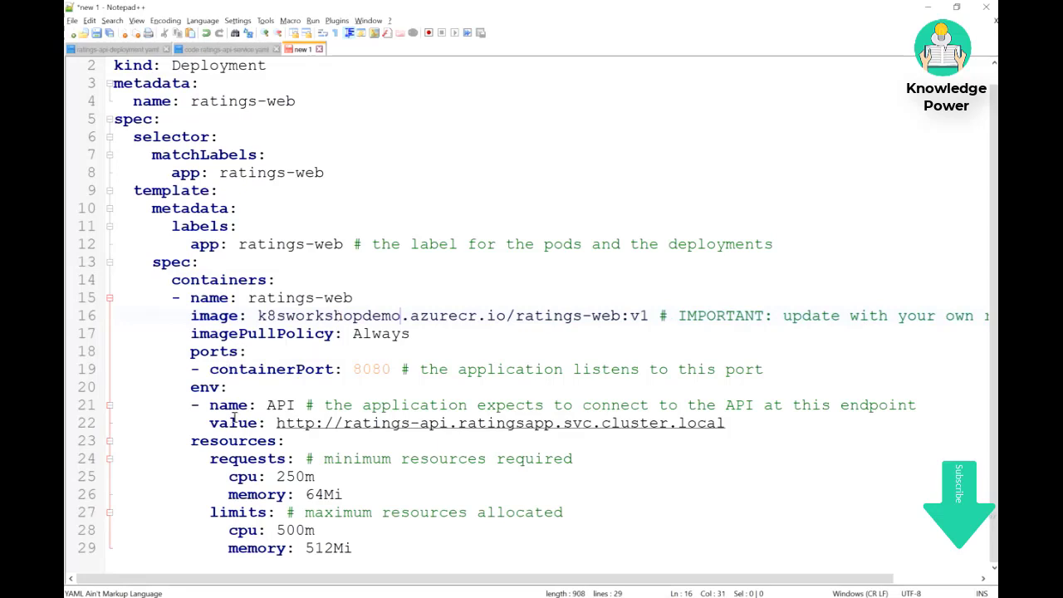
pyautogui.click(352, 548)
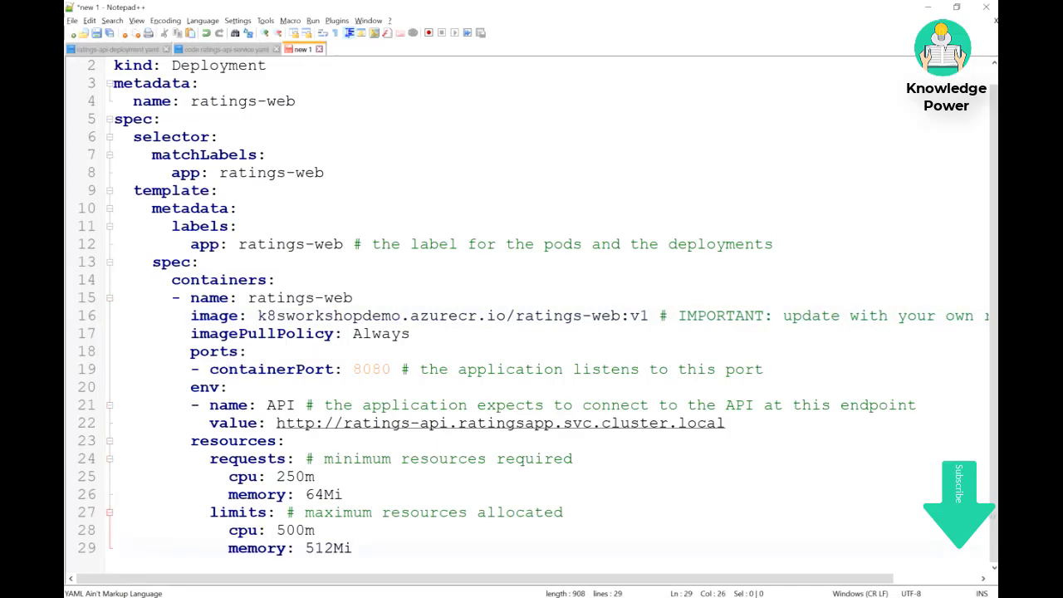
# Compare the env section of ratings-api-deployment.yaml with the ratings-web manifest, and examine the web container's port and resource requests
pyautogui.click(101, 51)
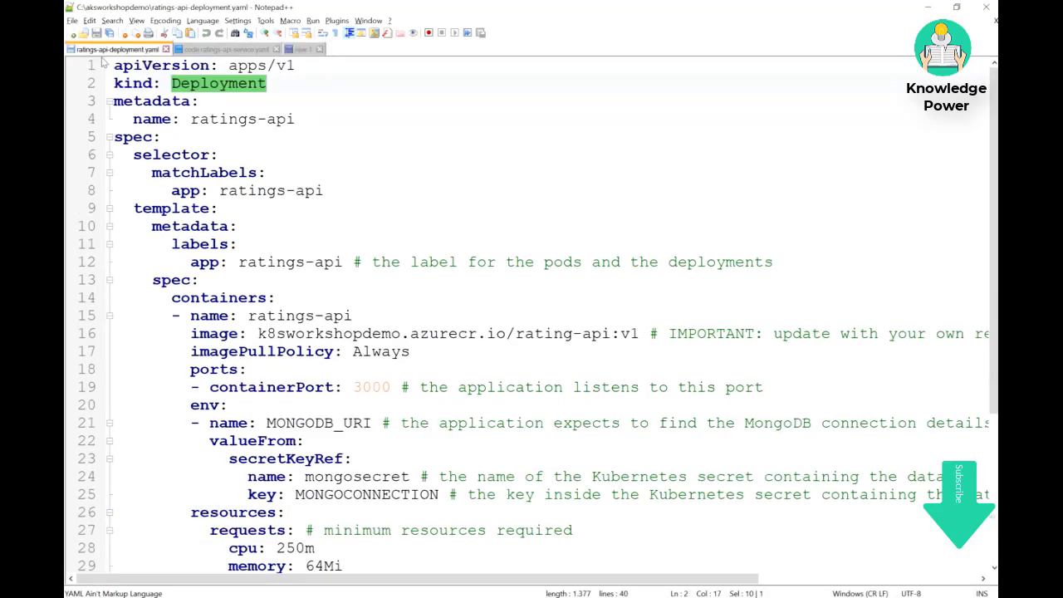
pyautogui.doubleClick(205, 405)
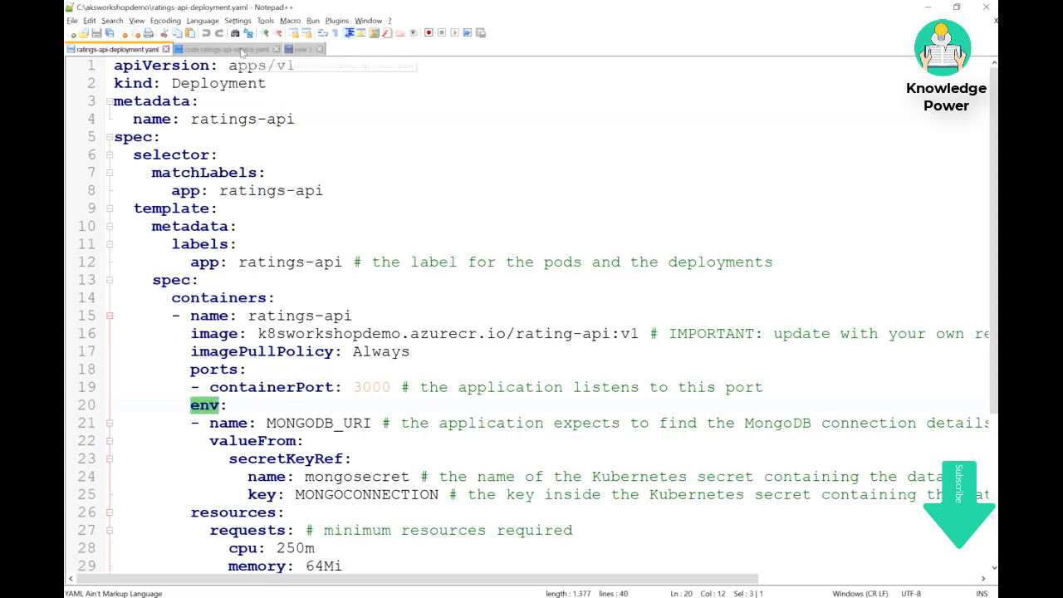
pyautogui.click(301, 49)
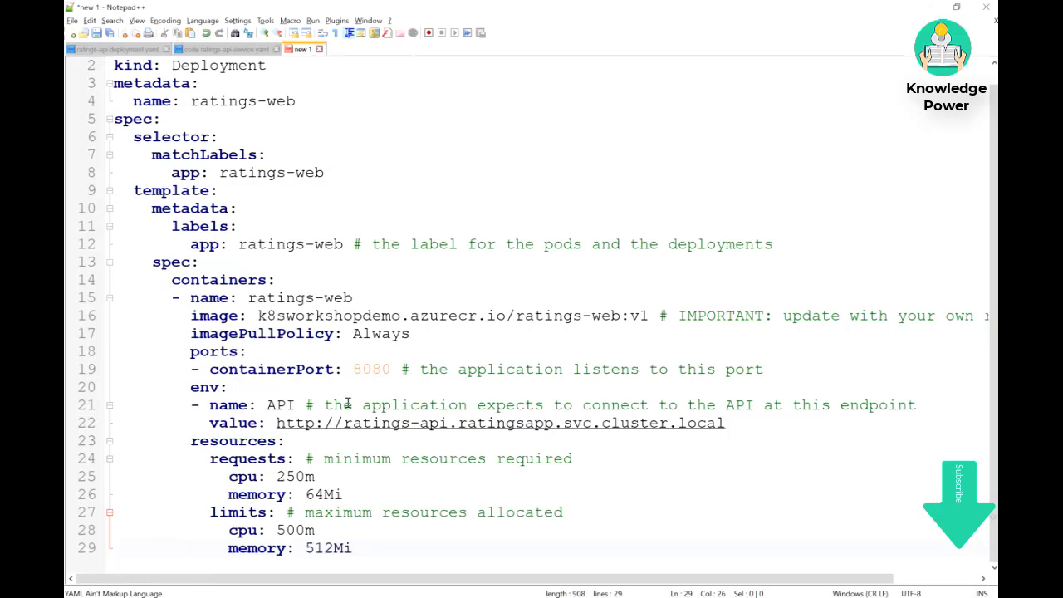
pyautogui.click(355, 369)
pyautogui.moveTo(354, 369); pyautogui.dragTo(390, 369)
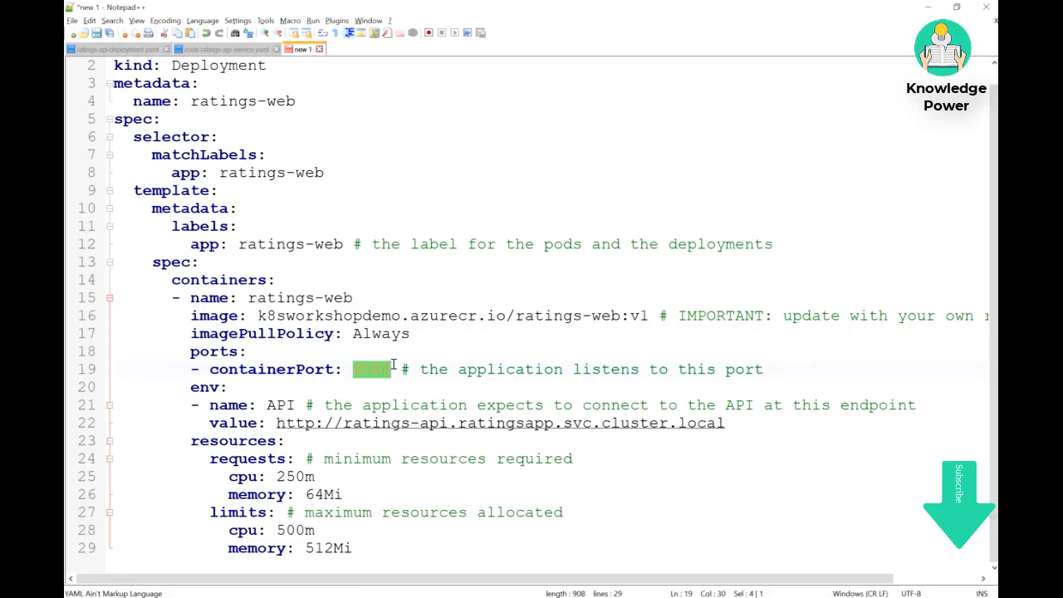
pyautogui.click(313, 458)
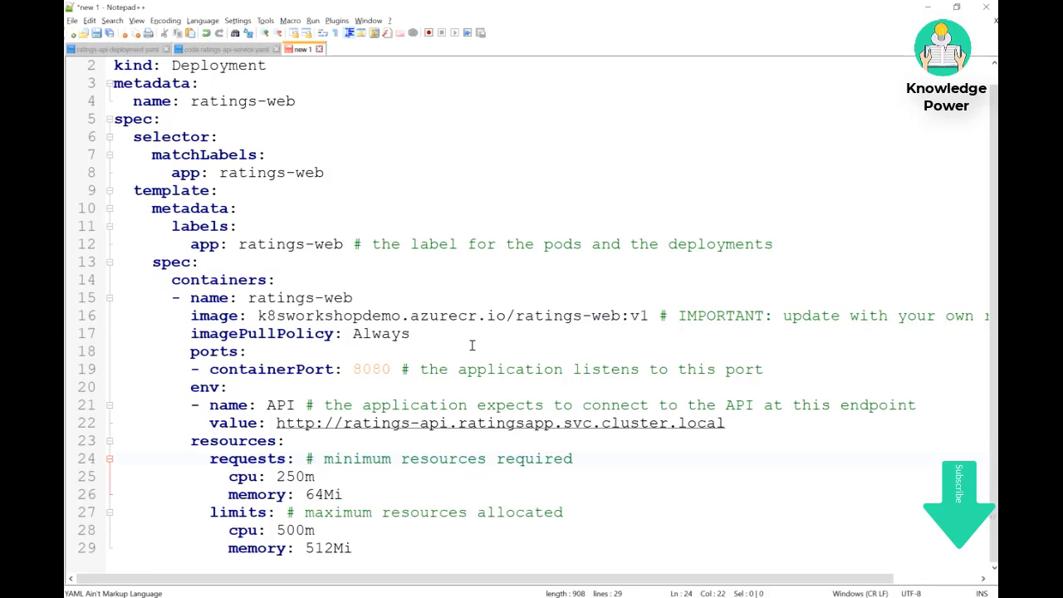
# Save the ratings-web manifest as ratings-web-deployment.yaml in the aksworkshopdemo folder
pyautogui.hotkey('ctrl', 'End')
pyautogui.hotkey('ctrl', 's')
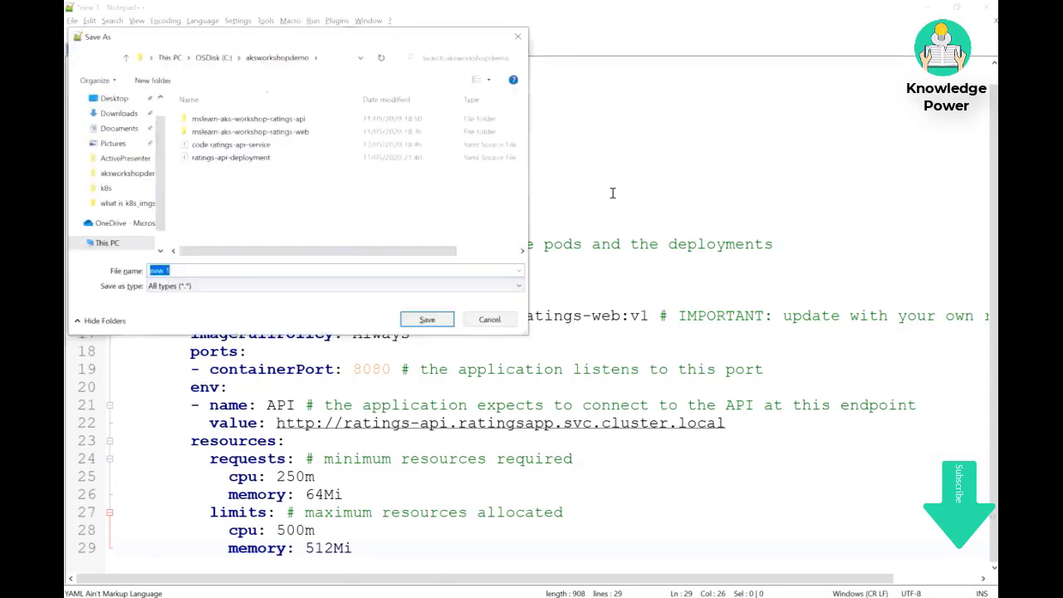
pyautogui.write('ratings-web-deployment.yaml')
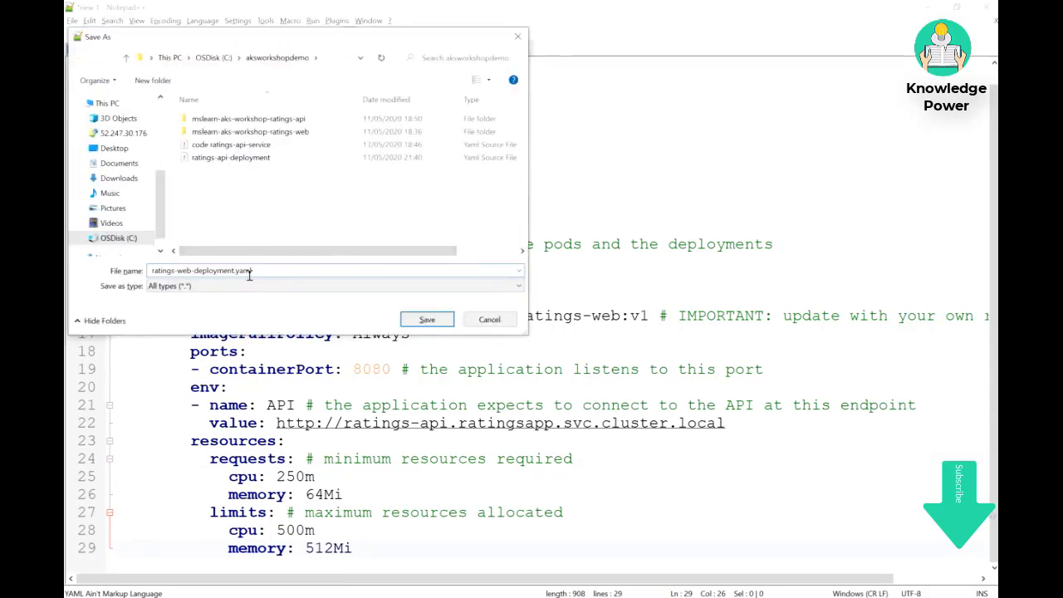
pyautogui.press('Delete')
pyautogui.click(431, 319)
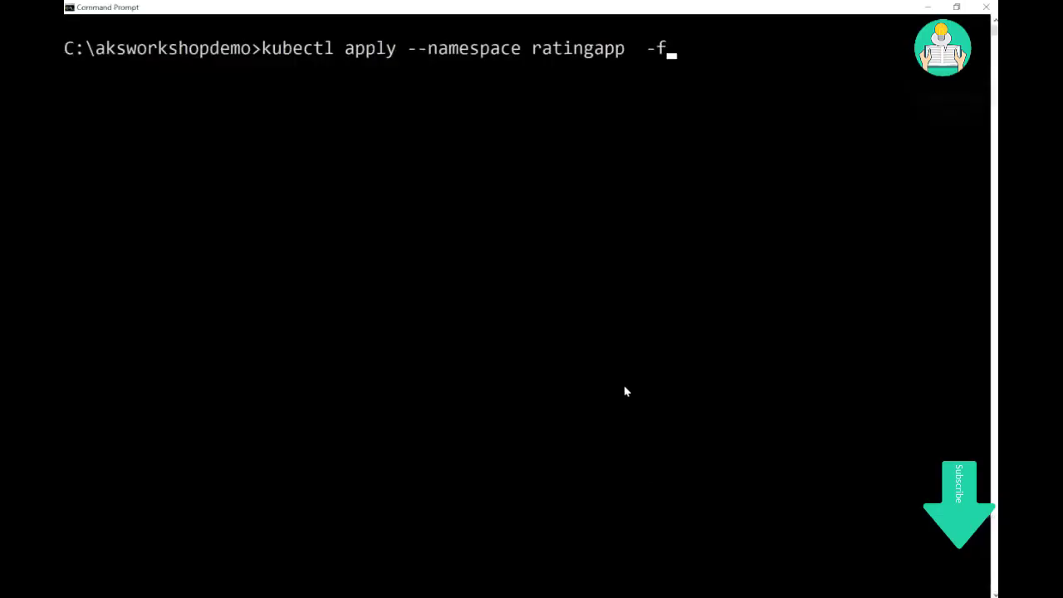
pyautogui.write('rat')
pyautogui.press('Tab')
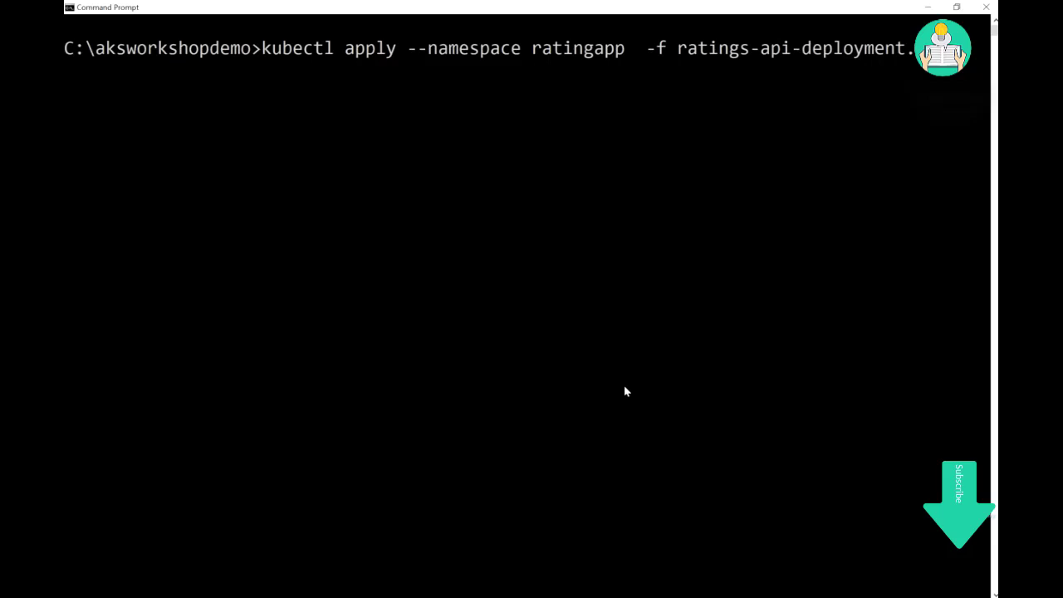
pyautogui.press('BackSpace')
pyautogui.press('BackSpace')
pyautogui.press('BackSpace')
pyautogui.press('BackSpace')
pyautogui.press('BackSpace')
pyautogui.press('BackSpace')
pyautogui.press('BackSpace')
pyautogui.press('BackSpace')
pyautogui.press('BackSpace')
pyautogui.press('BackSpace')
pyautogui.press('BackSpace')
pyautogui.press('BackSpace')
pyautogui.press('BackSpace')
pyautogui.press('BackSpace')
pyautogui.press('BackSpace')
pyautogui.press('BackSpace')
pyautogui.press('BackSpace')
pyautogui.press('BackSpace')
pyautogui.press('BackSpace')
pyautogui.press('BackSpace')
pyautogui.press('Tab')
pyautogui.press('BackSpace')
pyautogui.press('BackSpace')
pyautogui.press('BackSpace')
pyautogui.press('BackSpace')
pyautogui.press('BackSpace')
pyautogui.press('BackSpace')
pyautogui.press('BackSpace')
pyautogui.press('BackSpace')
pyautogui.press('BackSpace')
pyautogui.press('BackSpace')
pyautogui.press('BackSpace')
pyautogui.press('BackSpace')
pyautogui.press('BackSpace')
pyautogui.press('BackSpace')
pyautogui.press('BackSpace')
pyautogui.press('BackSpace')
pyautogui.press('BackSpace')
pyautogui.press('BackSpace')
pyautogui.press('BackSpace')
pyautogui.press('BackSpace')
pyautogui.press('Return')
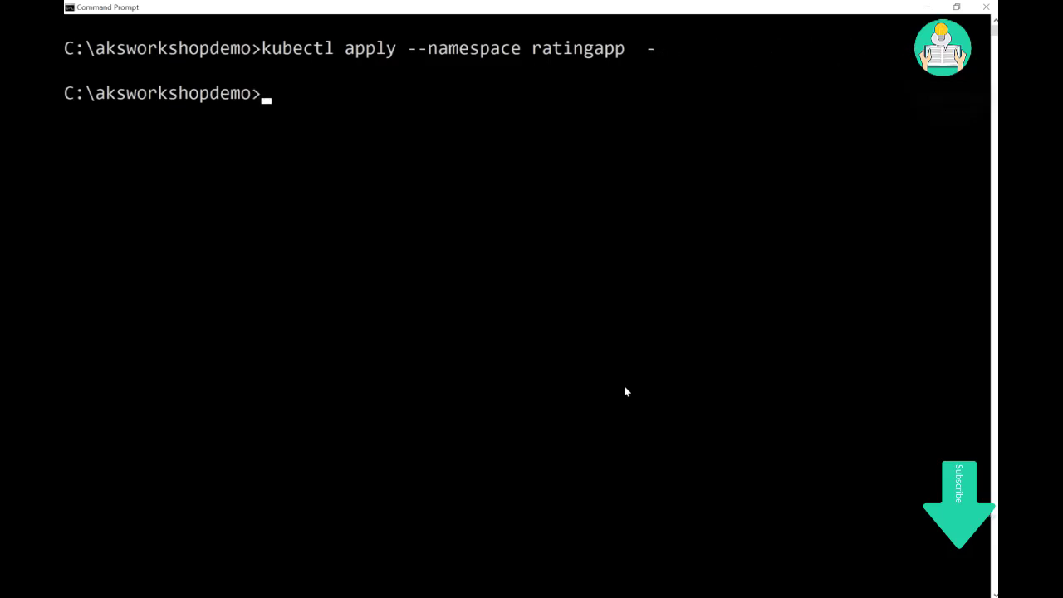
# List the contents of the C:\aksworkshopdemo folder to check the manifest file names
pyautogui.write('f')
pyautogui.press('BackSpace')
pyautogui.write('dir')
pyautogui.press('Return')
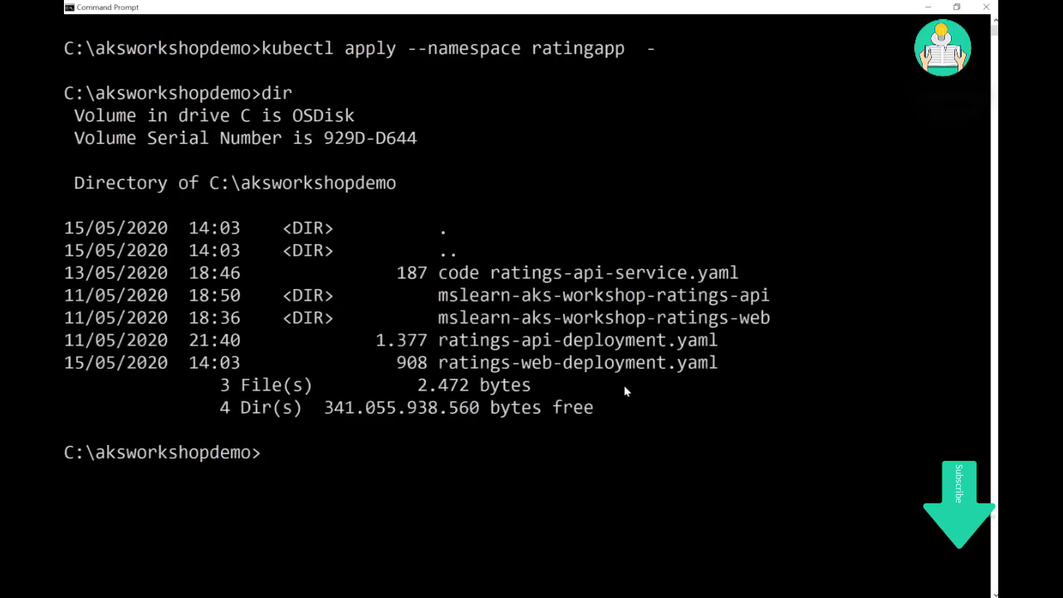
# Apply ratings-web-deployment.yaml to the ratingapp namespace with kubectl apply, adapting the earlier ratings-api apply command
pyautogui.press('Up')
pyautogui.press('Up')
pyautogui.press('Up')
pyautogui.press('Up')
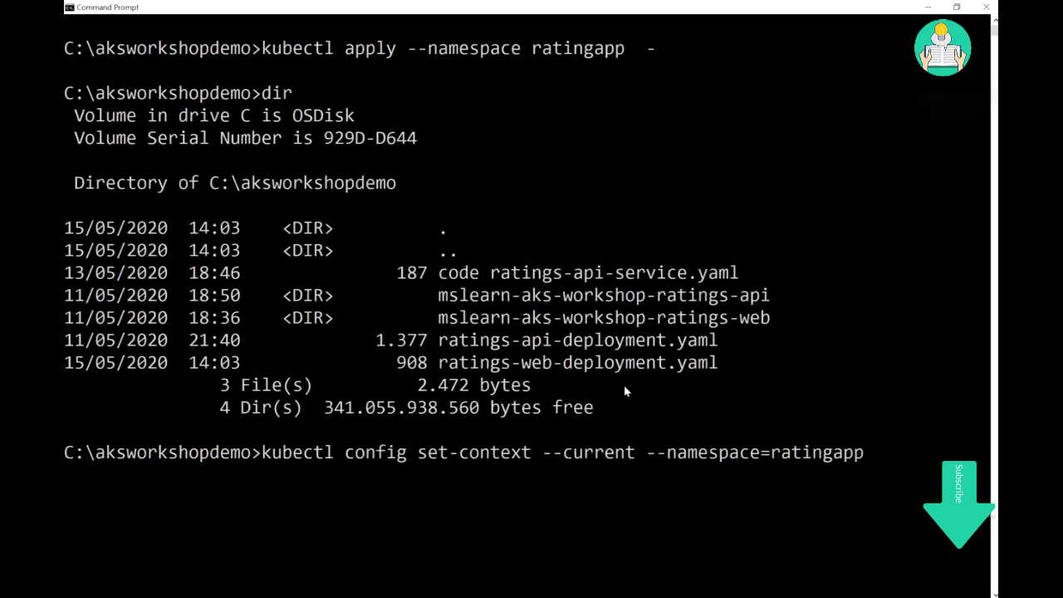
pyautogui.press('Down')
pyautogui.press('Down')
pyautogui.press('Down')
pyautogui.press('Up')
pyautogui.press('Up')
pyautogui.press('Up')
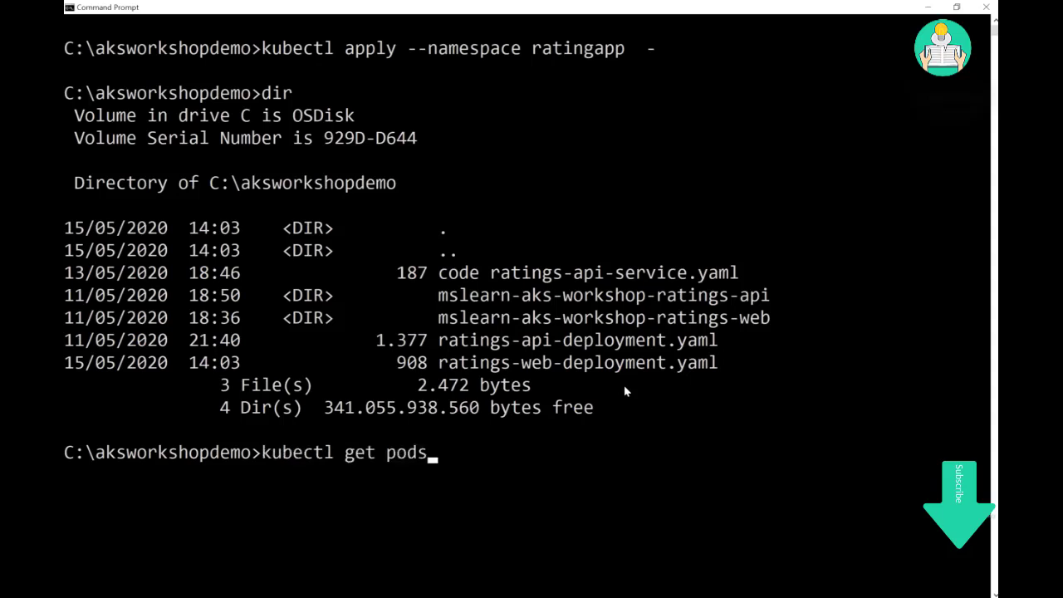
pyautogui.press('Up')
pyautogui.press('Up')
pyautogui.press('Up')
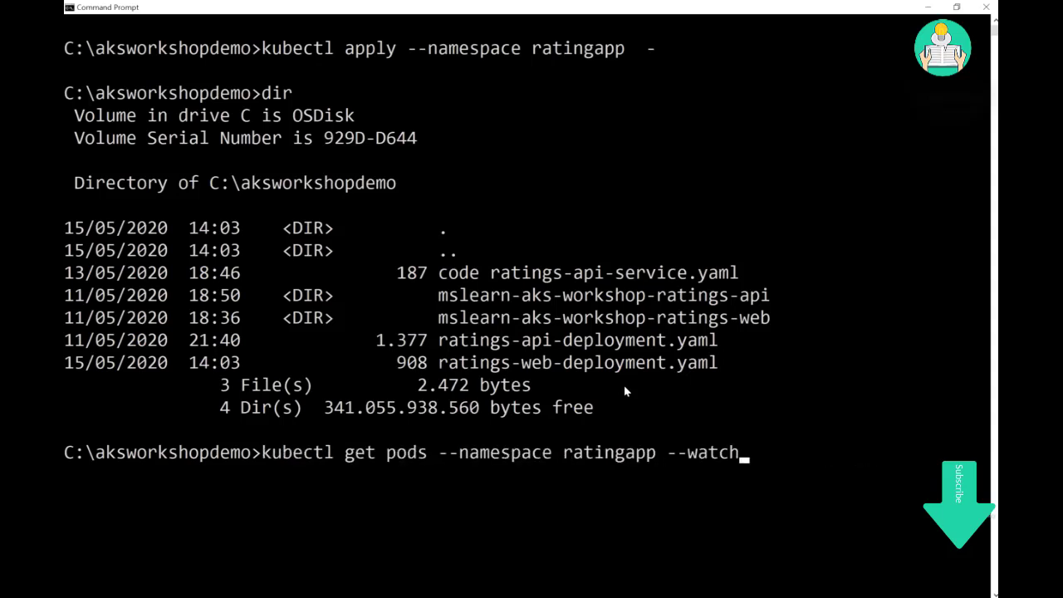
pyautogui.press('BackSpace')
pyautogui.press('BackSpace')
pyautogui.press('BackSpace')
pyautogui.press('BackSpace')
pyautogui.press('BackSpace')
pyautogui.press('BackSpace')
pyautogui.press('BackSpace')
pyautogui.press('BackSpace')
pyautogui.press('BackSpace')
pyautogui.press('BackSpace')
pyautogui.press('BackSpace')
pyautogui.press('BackSpace')
pyautogui.press('BackSpace')
pyautogui.press('BackSpace')
pyautogui.press('BackSpace')
pyautogui.press('BackSpace')
pyautogui.press('BackSpace')
pyautogui.press('BackSpace')
pyautogui.press('BackSpace')
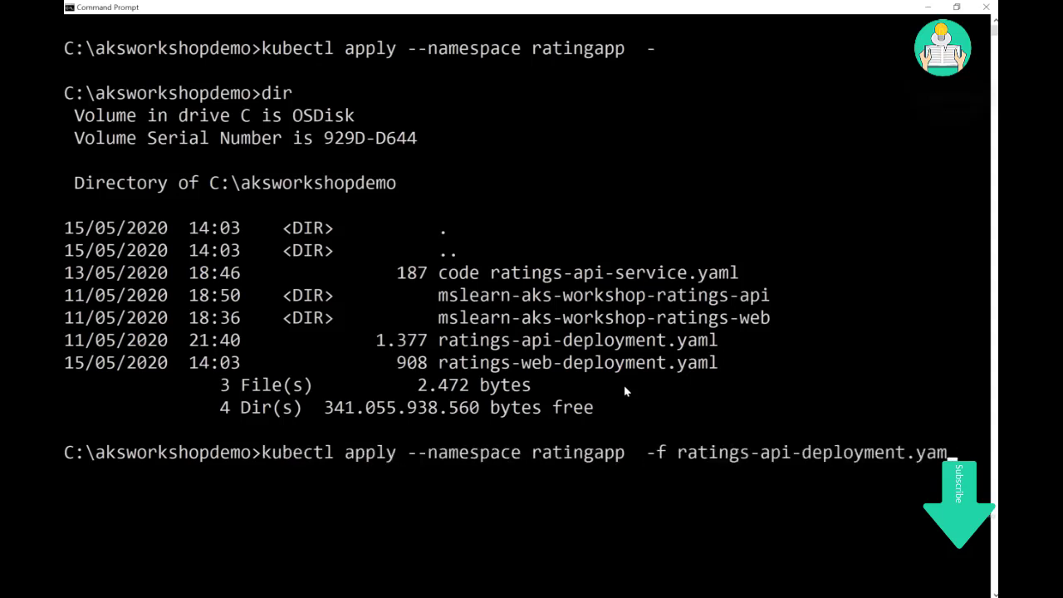
pyautogui.write('we')
pyautogui.press('Tab')
pyautogui.press('Left')
pyautogui.press('Left')
pyautogui.press('Left')
pyautogui.press('Left')
pyautogui.press('Left')
pyautogui.press('Left')
pyautogui.press('Left')
pyautogui.press('Left')
pyautogui.press('Left')
pyautogui.press('Left')
pyautogui.press('Left')
pyautogui.press('Left')
pyautogui.press('Left')
pyautogui.press('Left')
pyautogui.press('Left')
pyautogui.press('Left')
pyautogui.press('Left')
pyautogui.press('Left')
pyautogui.press('Left')
pyautogui.press('Left')
pyautogui.press('Left')
pyautogui.press('Left')
pyautogui.press('Left')
pyautogui.press('Left')
pyautogui.press('Left')
pyautogui.press('Return')
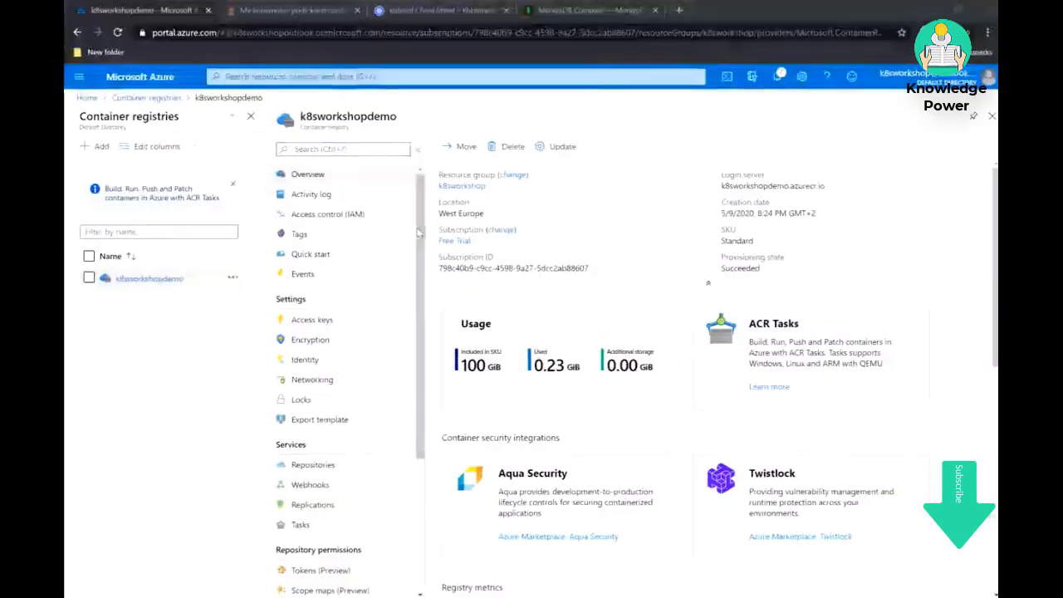
# Switch to the browser, search Google for "kubectl cheetsheet" and open the kubectl Cheat Sheet page on kubernetes.io
pyautogui.click(396, 9)
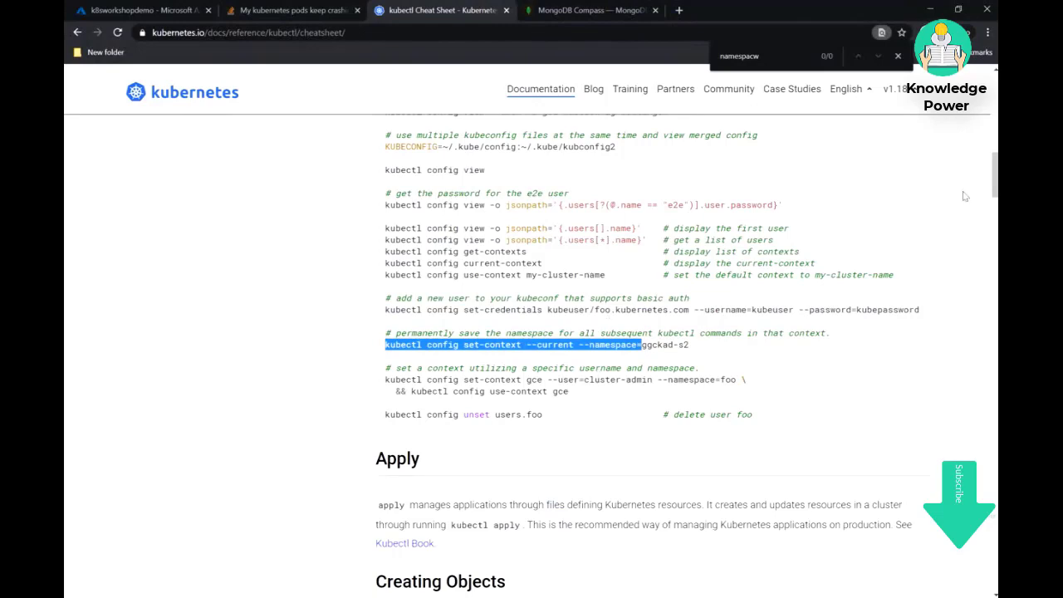
pyautogui.moveTo(993, 189); pyautogui.dragTo(987, 133)
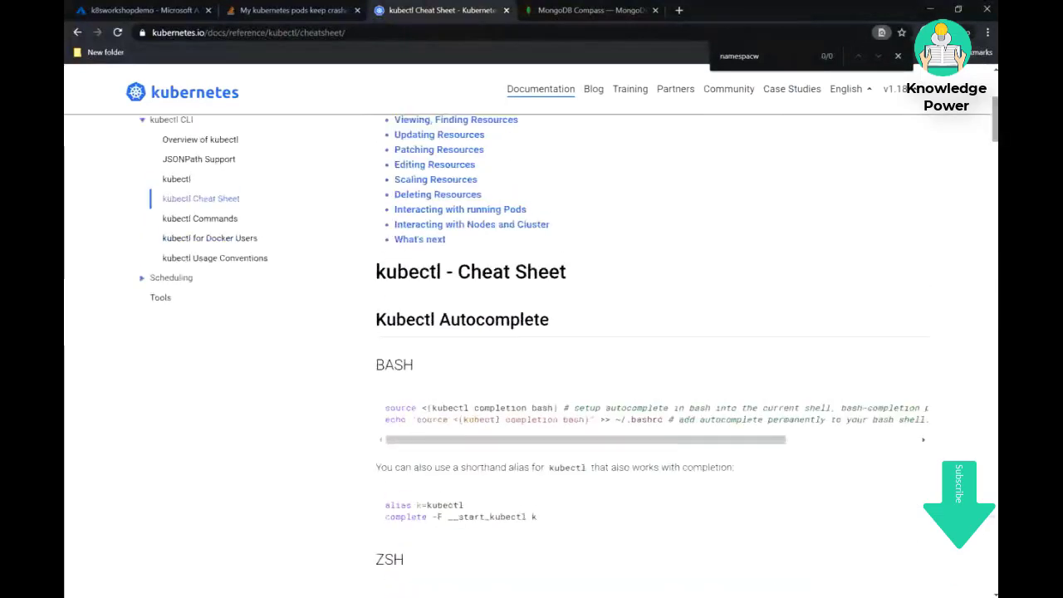
pyautogui.click(410, 34)
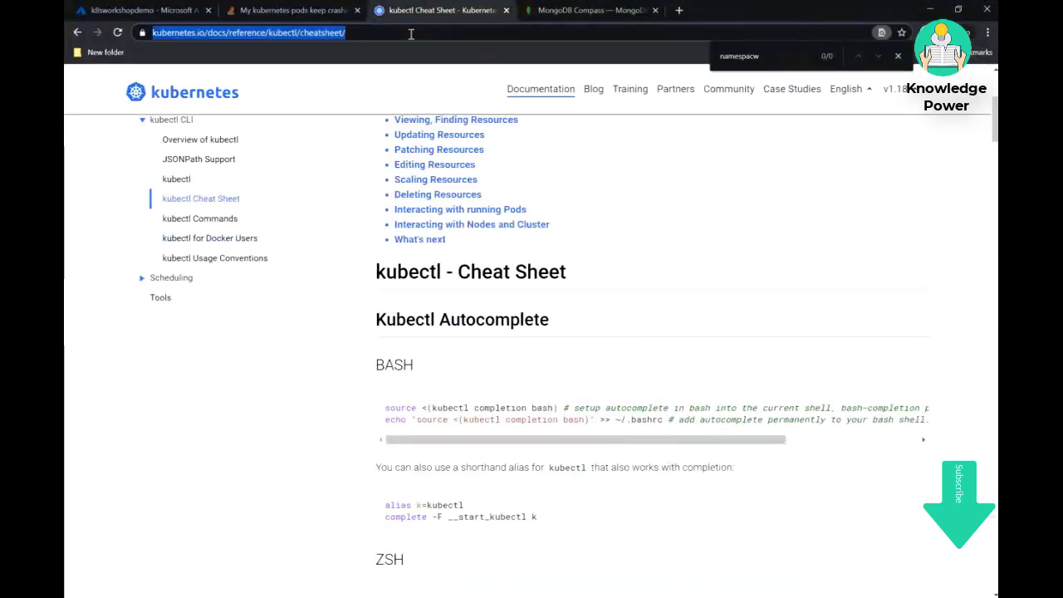
pyautogui.write('kubc')
pyautogui.press('BackSpace')
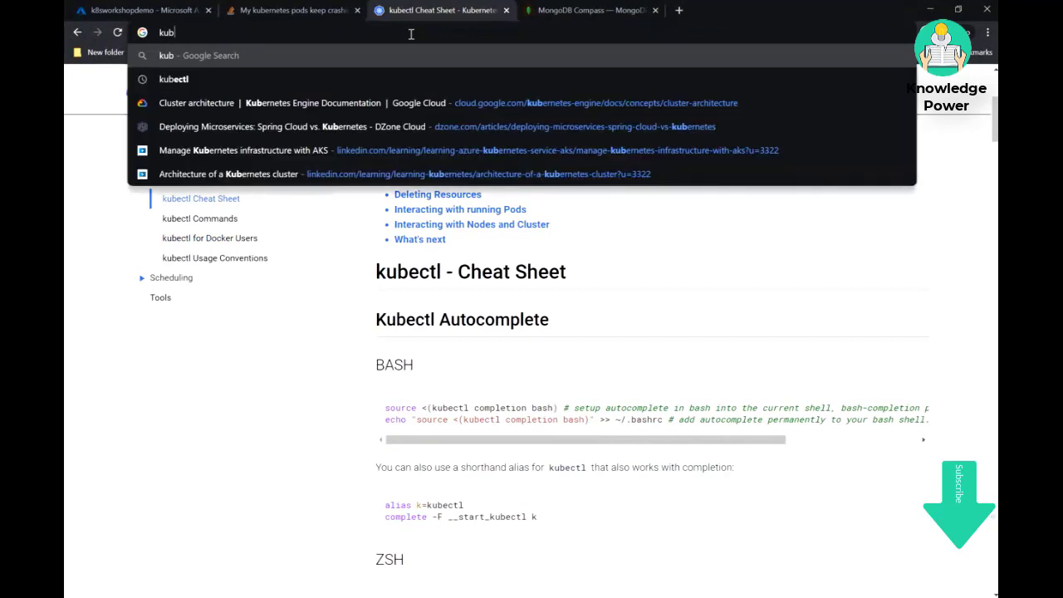
pyautogui.write('ectl cheet')
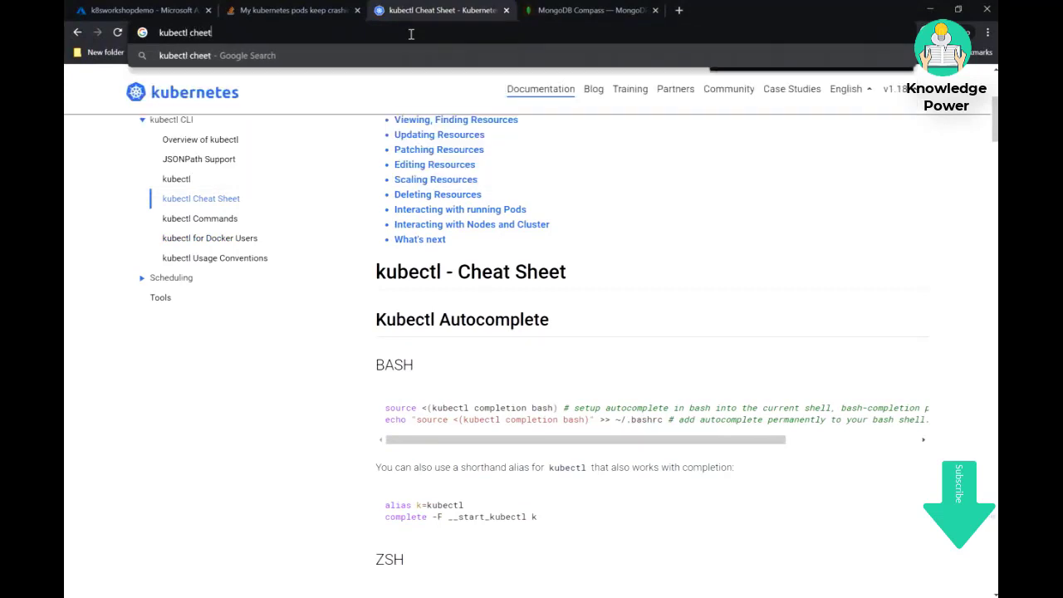
pyautogui.write('sheet')
pyautogui.press('Return')
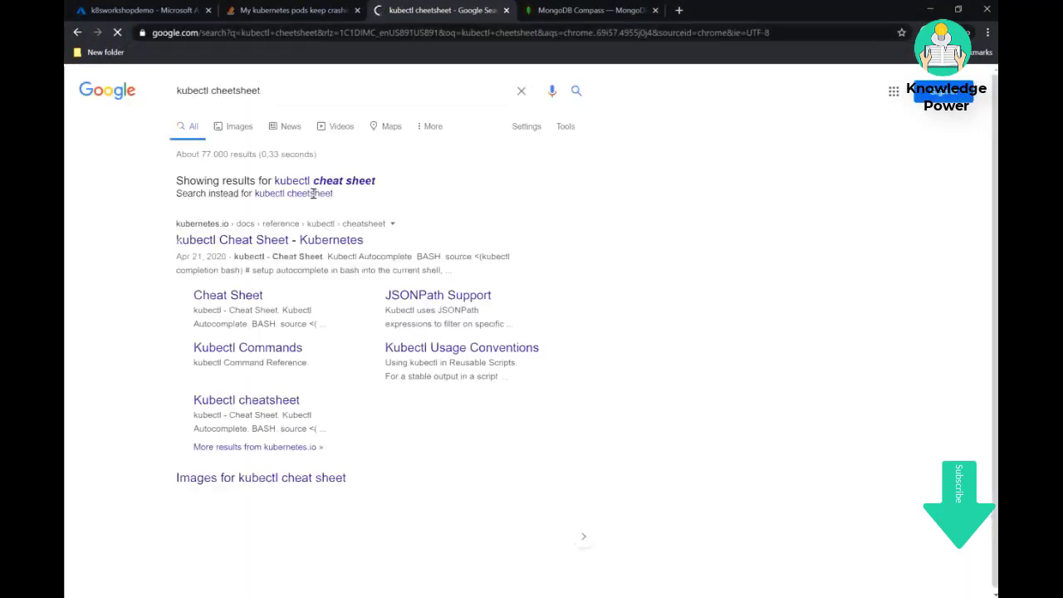
pyautogui.click(274, 241)
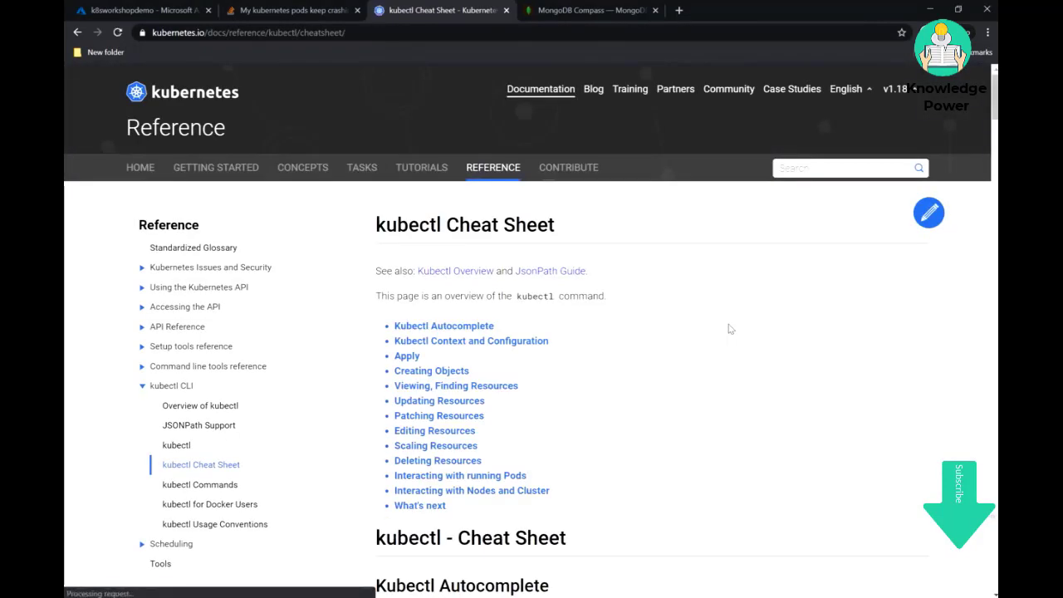
# Find "namespace" on the cheat sheet page and read the entry on permanently saving the namespace for subsequent kubectl commands
pyautogui.hotkey('ctrl', 'f')
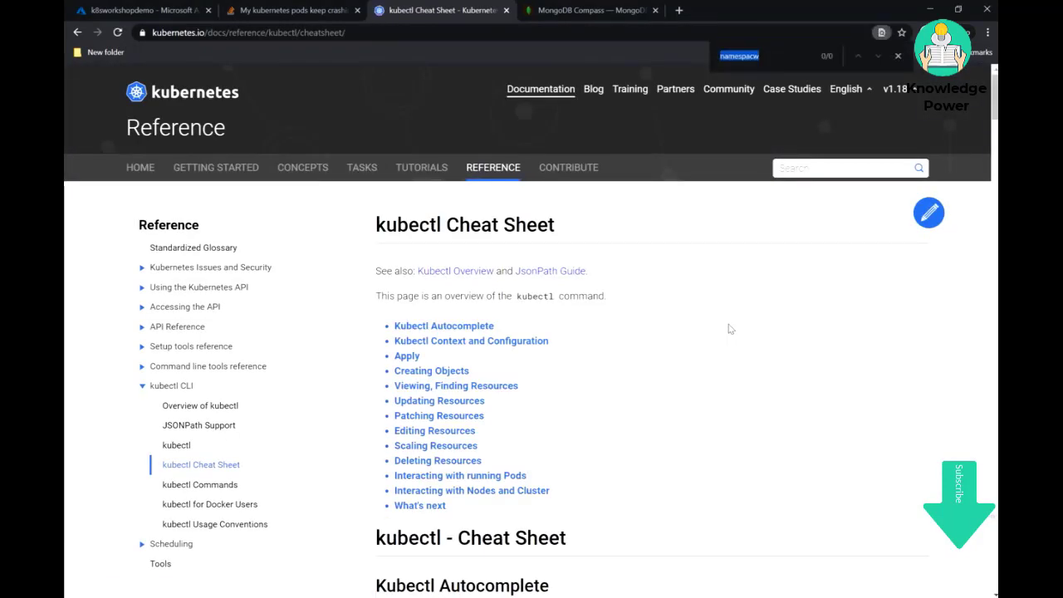
pyautogui.click(766, 59)
pyautogui.press('BackSpace')
pyautogui.write('e')
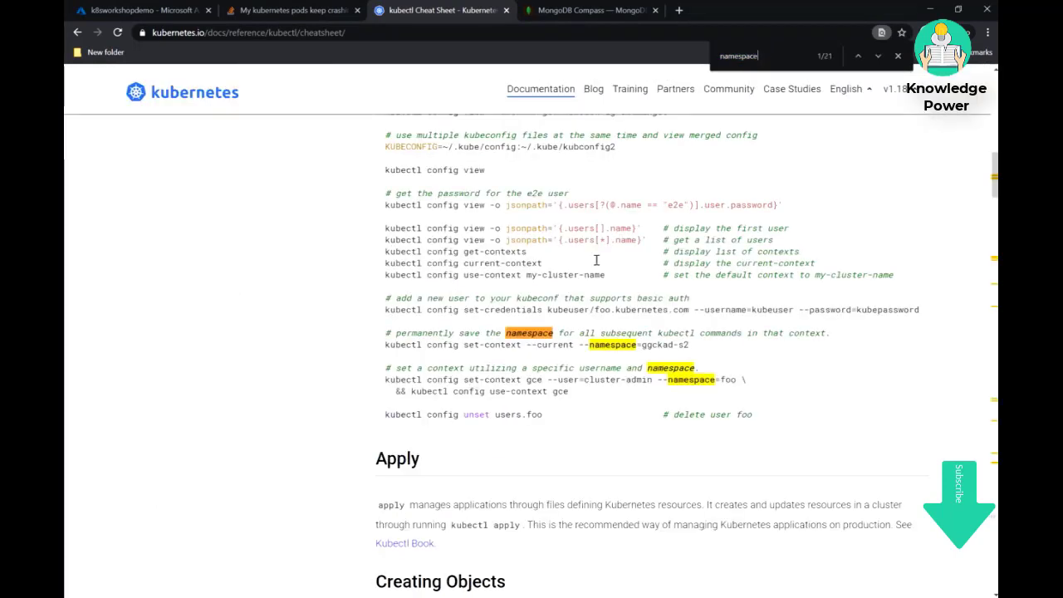
pyautogui.moveTo(402, 371); pyautogui.dragTo(604, 356)
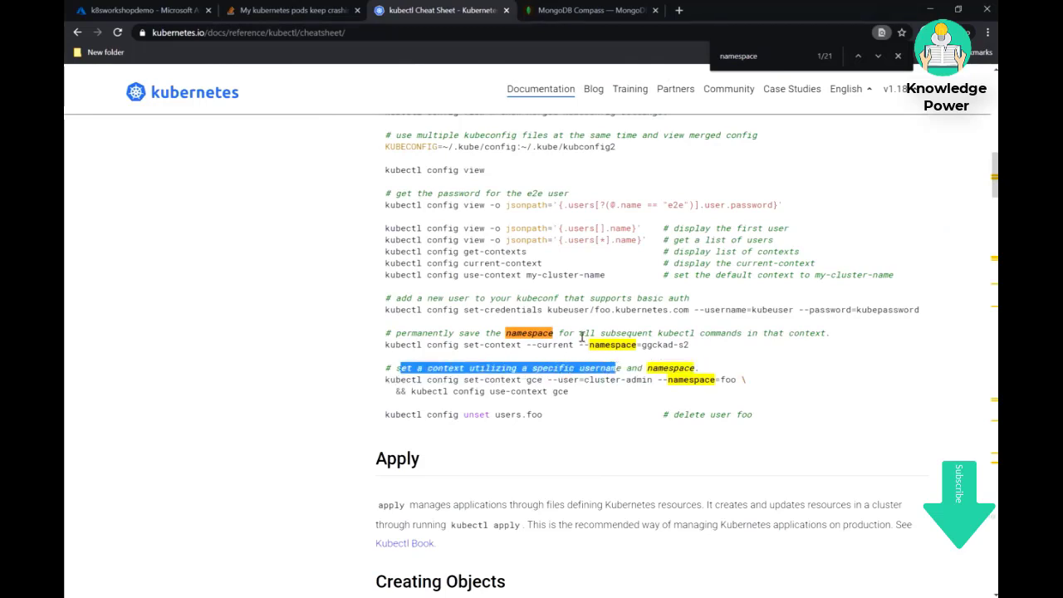
pyautogui.click(581, 339)
pyautogui.moveTo(399, 333); pyautogui.dragTo(782, 330)
pyautogui.doubleClick(783, 331)
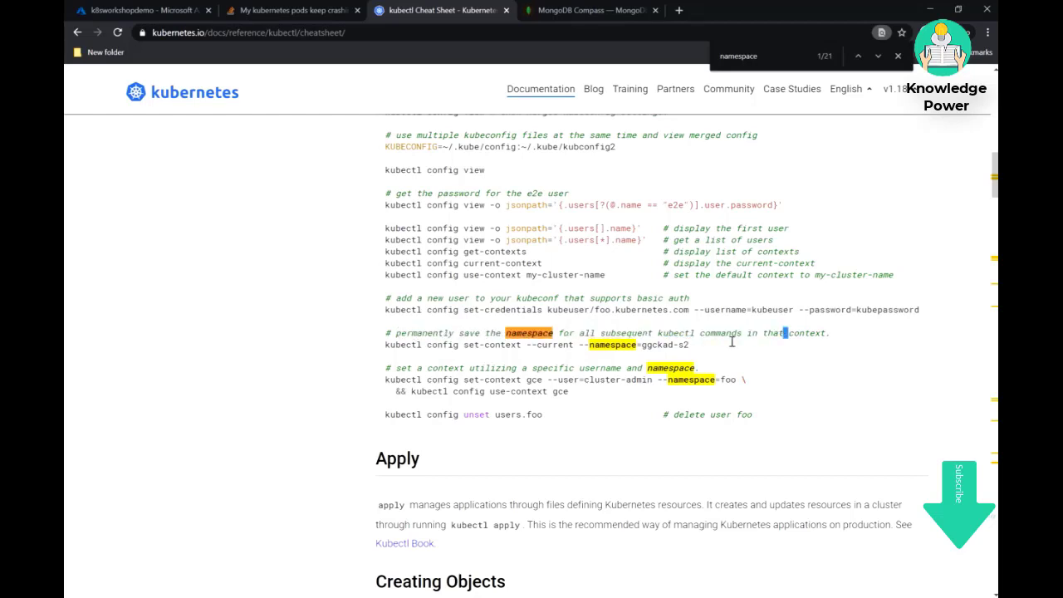
# Copy "kubectl config set-context --current --namespace=" from the cheat sheet and run it in Command Prompt with the namespace ratingapp
pyautogui.moveTo(641, 344); pyautogui.dragTo(386, 349)
pyautogui.rightClick(385, 348)
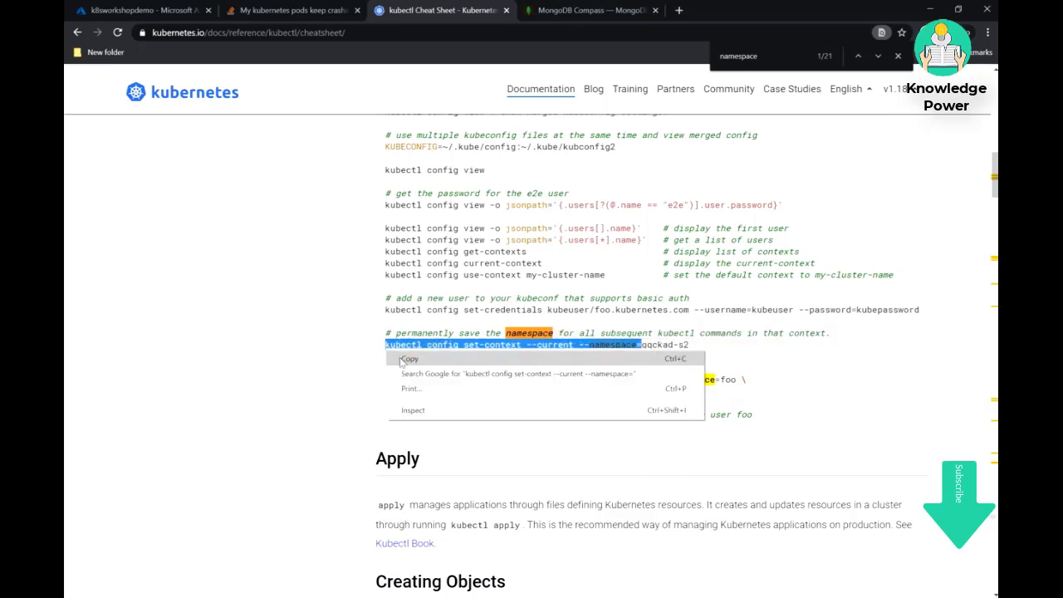
pyautogui.click(402, 363)
pyautogui.hotkey('alt', 'Tab')
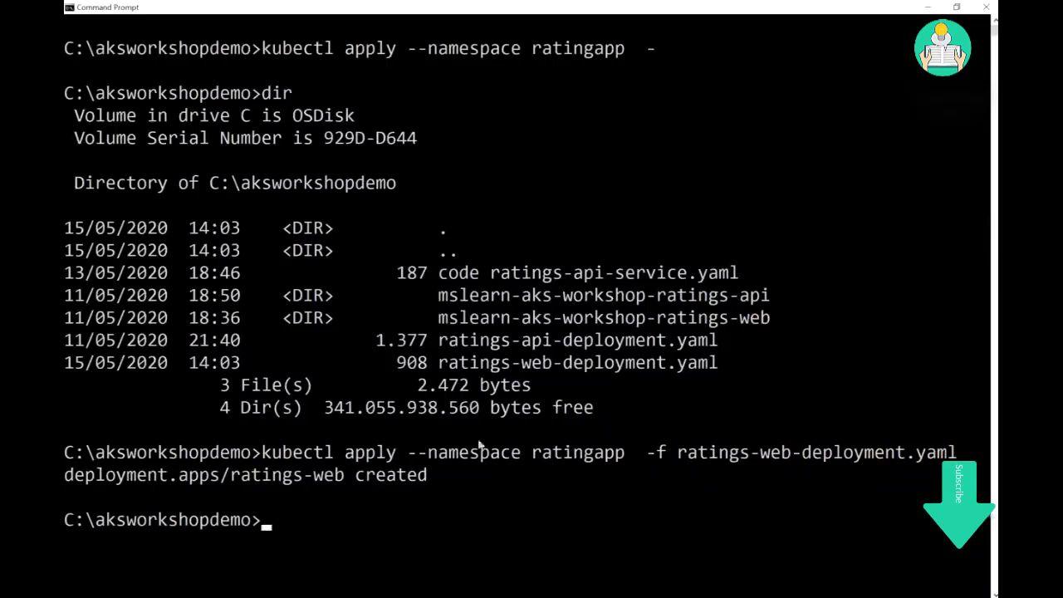
pyautogui.hotkey('ctrl', 'v')
pyautogui.write('r')
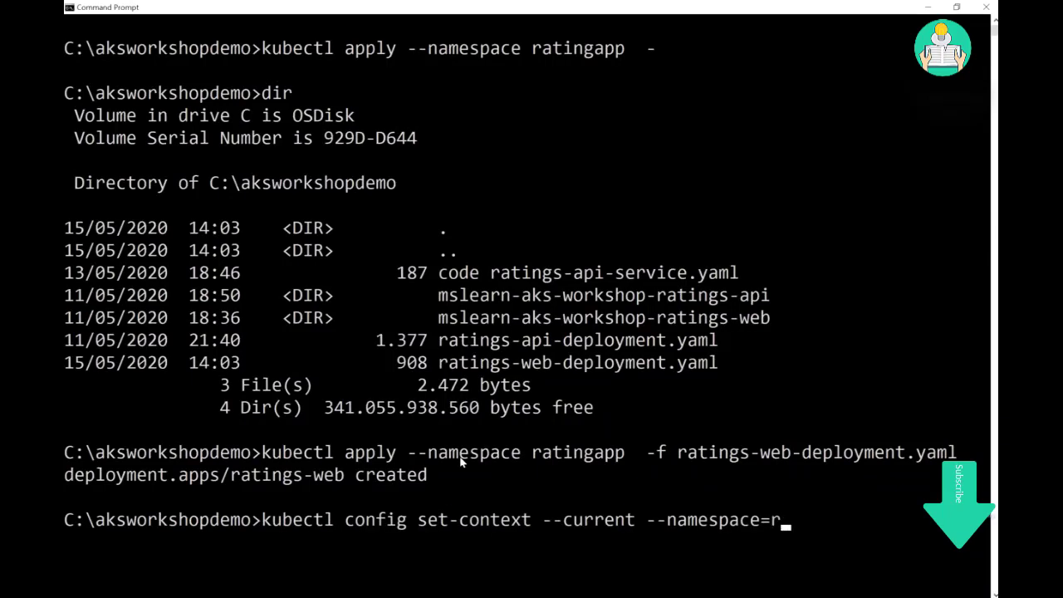
pyautogui.write('atingapp')
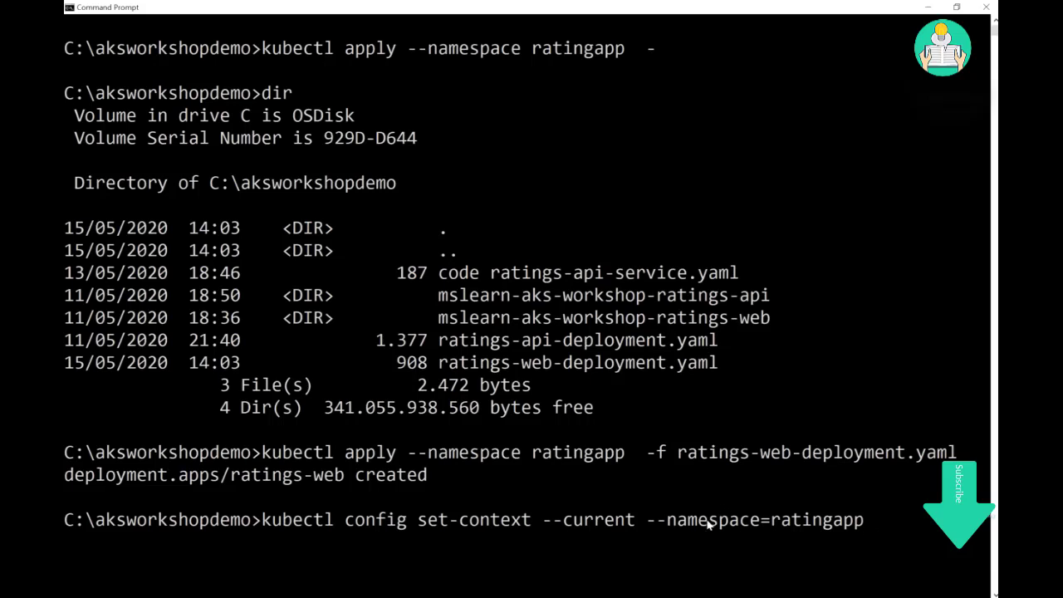
pyautogui.press('Return')
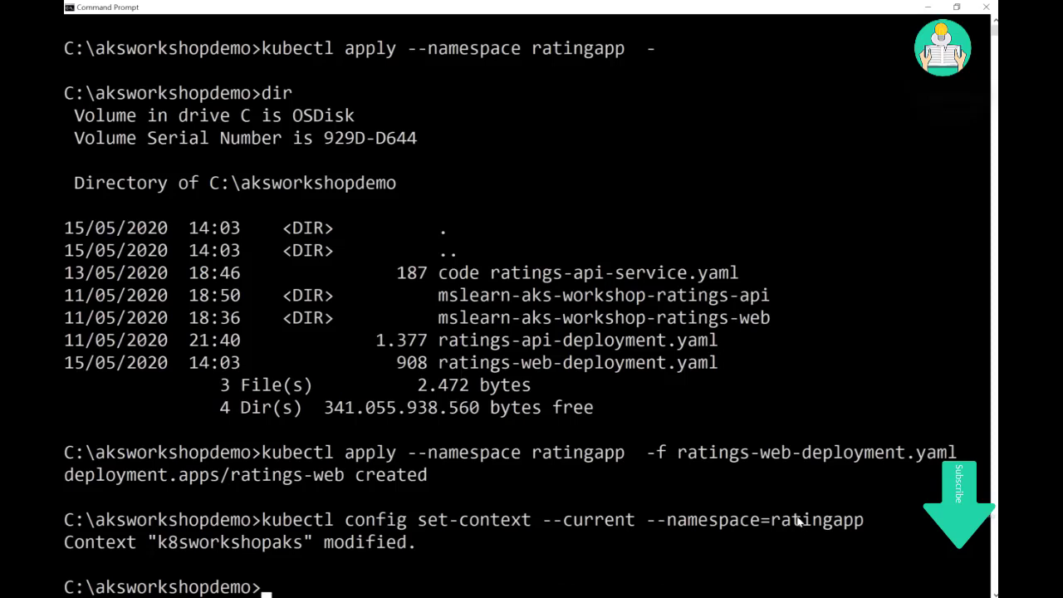
# List the pods with kubectl get pods and check the status of the ratings-web pod
pyautogui.write('kubectl')
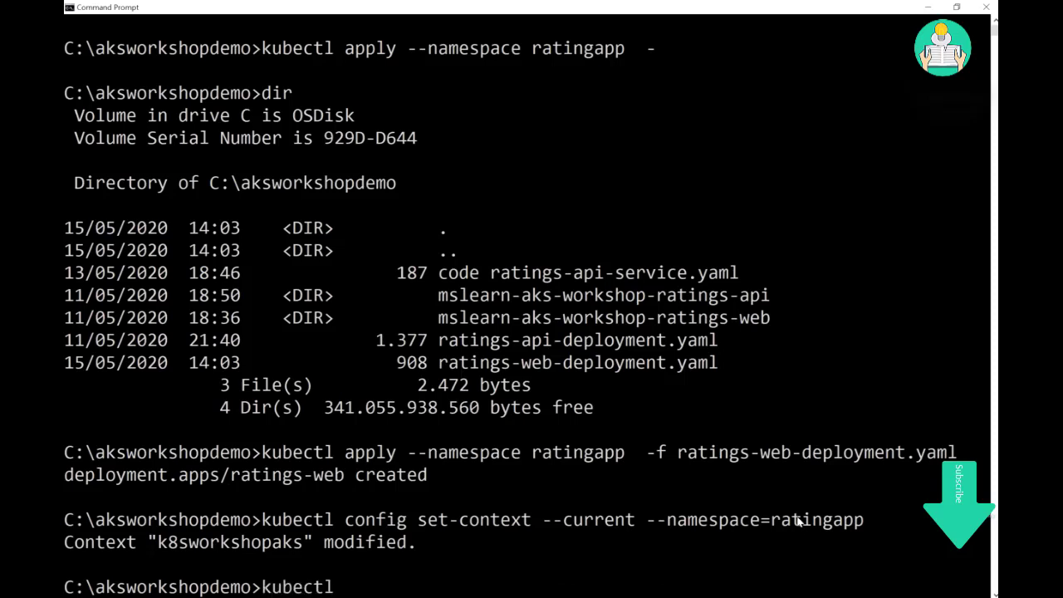
pyautogui.write(' get pods')
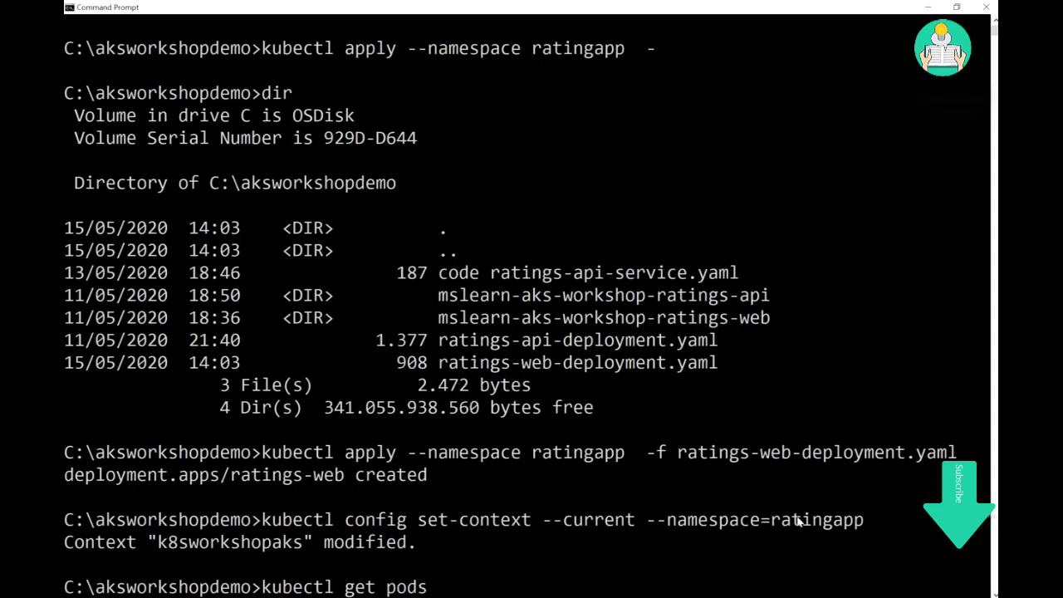
pyautogui.press('Return')
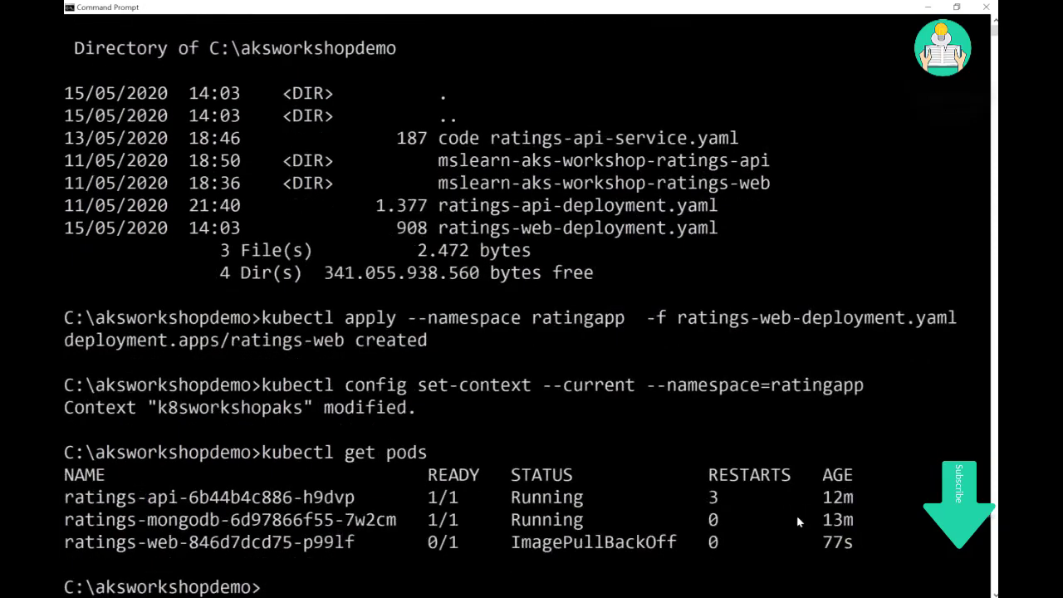
pyautogui.doubleClick(580, 548)
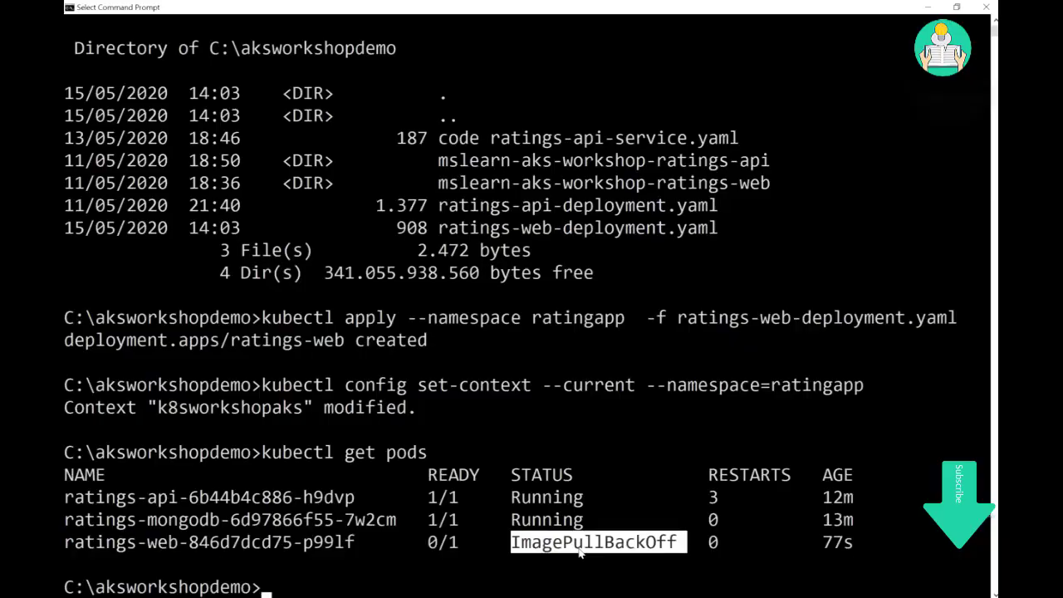
# Compare the manifest's image path with the registry's Docker pull command in the Azure portal, and correct the image name to rating-web:v1 in Notepad++
pyautogui.hotkey('alt', 'Tab')
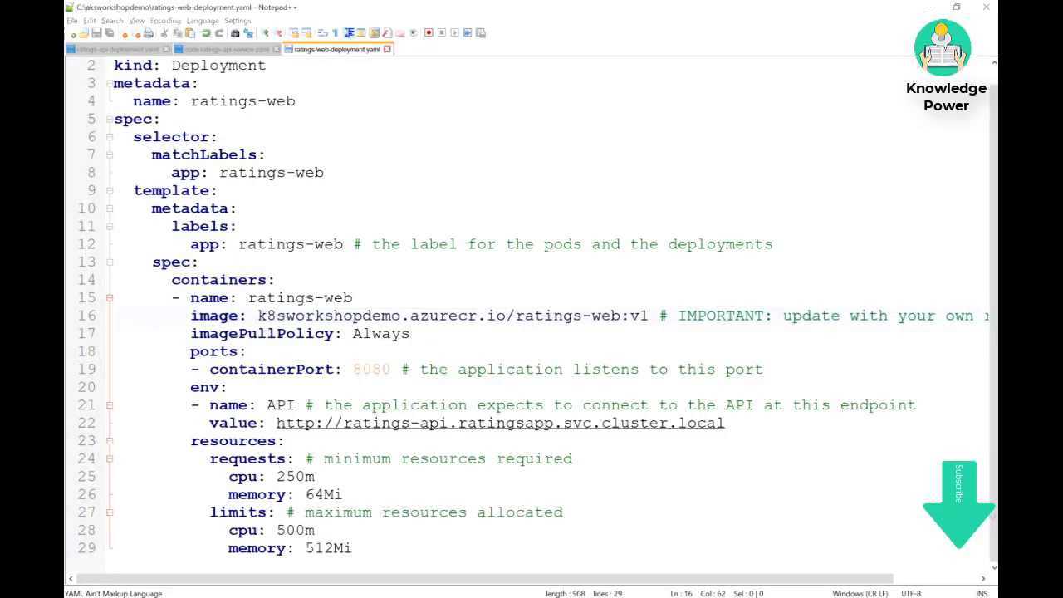
pyautogui.hotkey('alt', 'Tab')
pyautogui.click(654, 371)
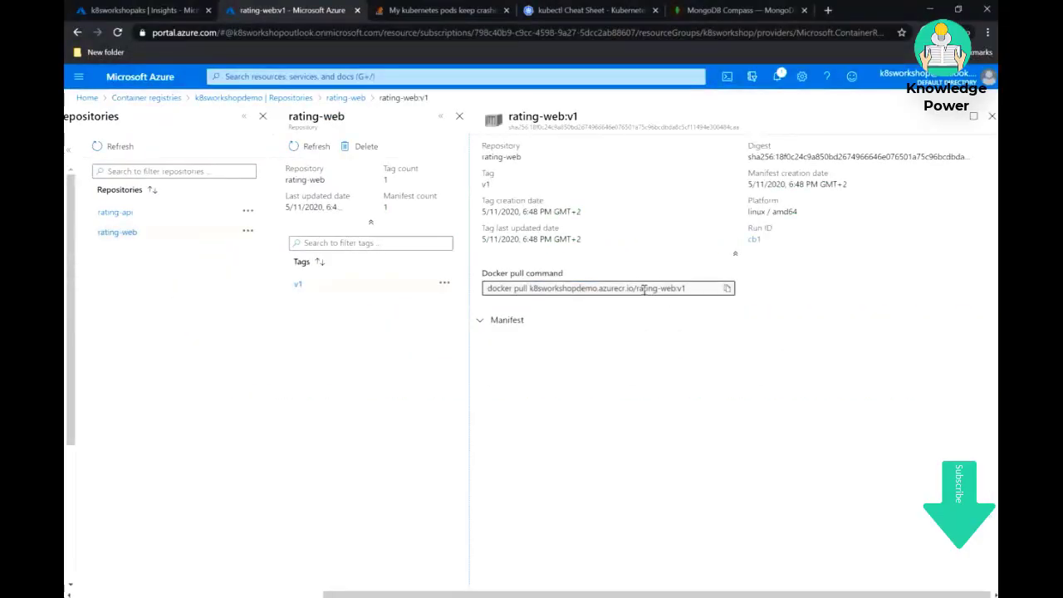
pyautogui.moveTo(636, 288); pyautogui.dragTo(684, 288)
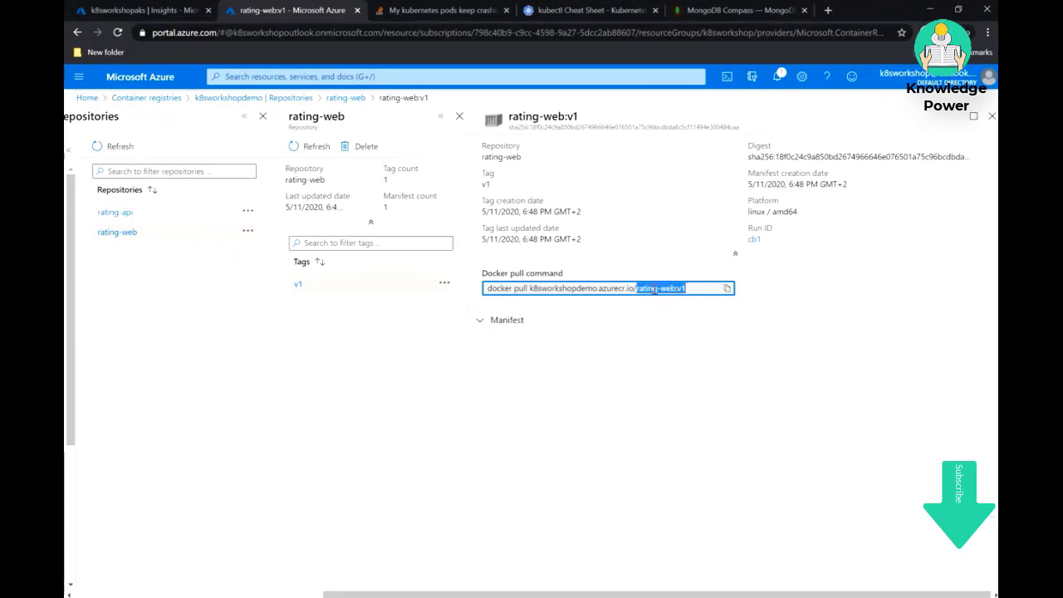
pyautogui.hotkey('alt', 'Tab')
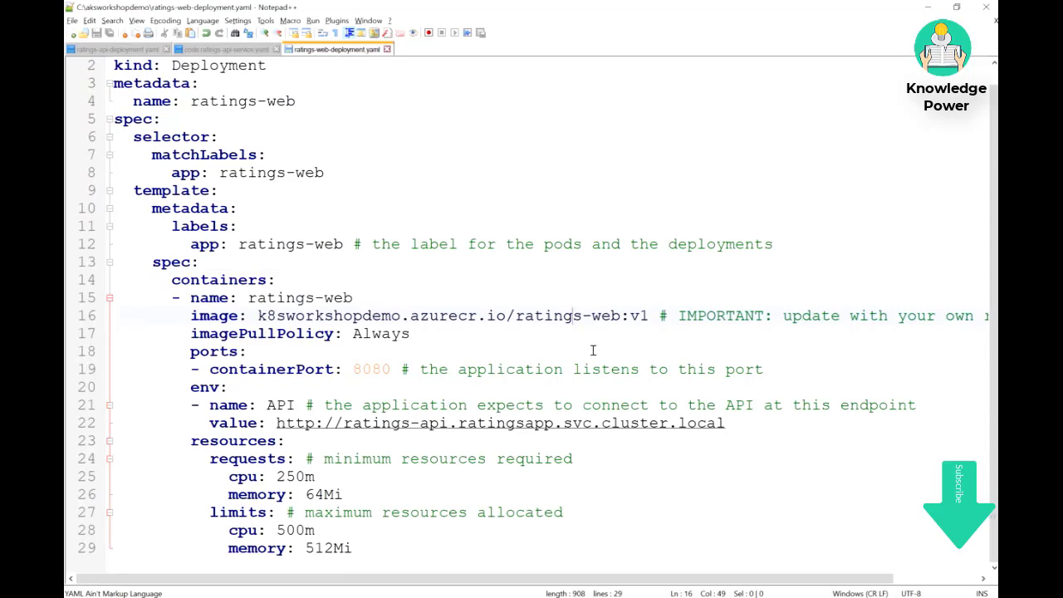
pyautogui.press('Delete')
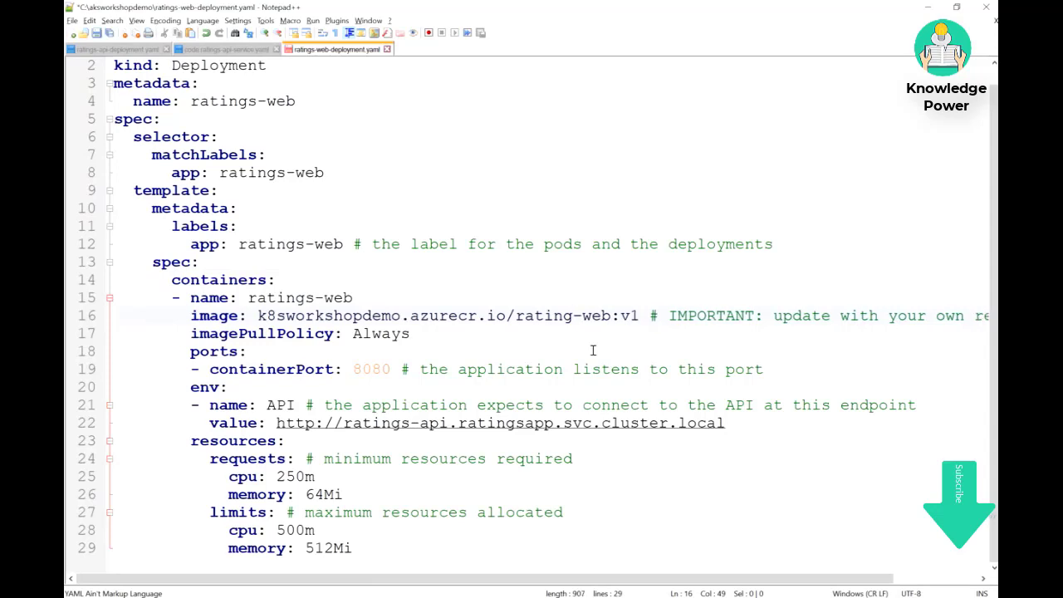
pyautogui.click(752, 422)
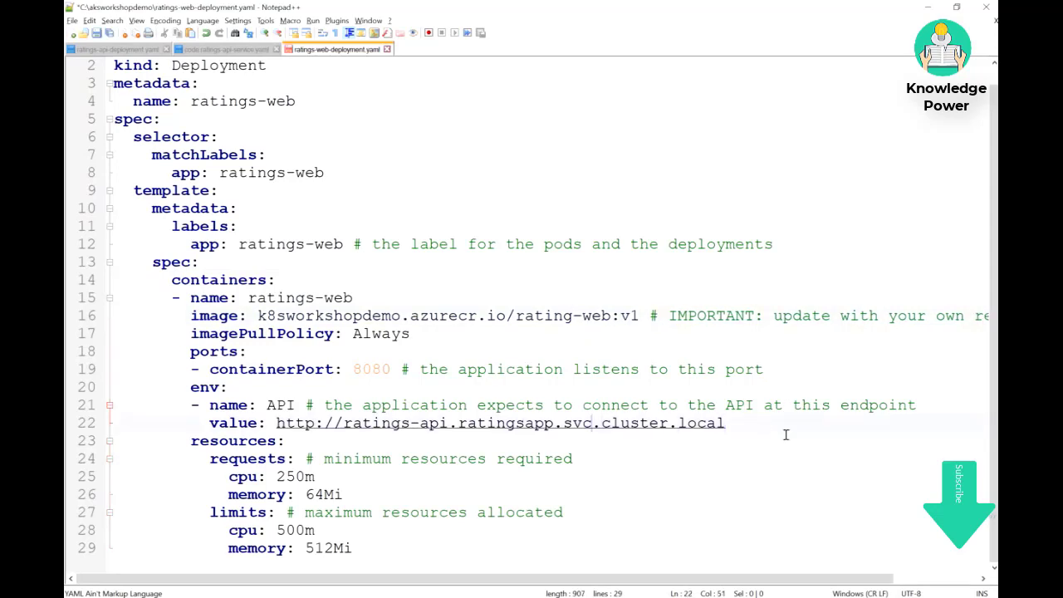
pyautogui.press('Left')
pyautogui.press('Left')
pyautogui.press('Left')
pyautogui.press('BackSpace')
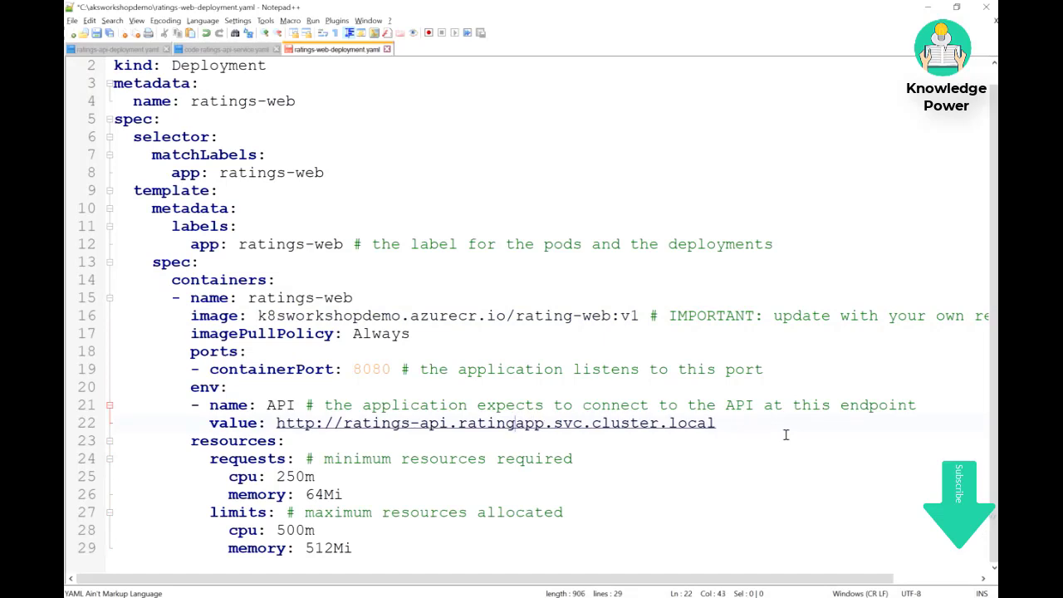
pyautogui.press('Right')
pyautogui.doubleClick(199, 387)
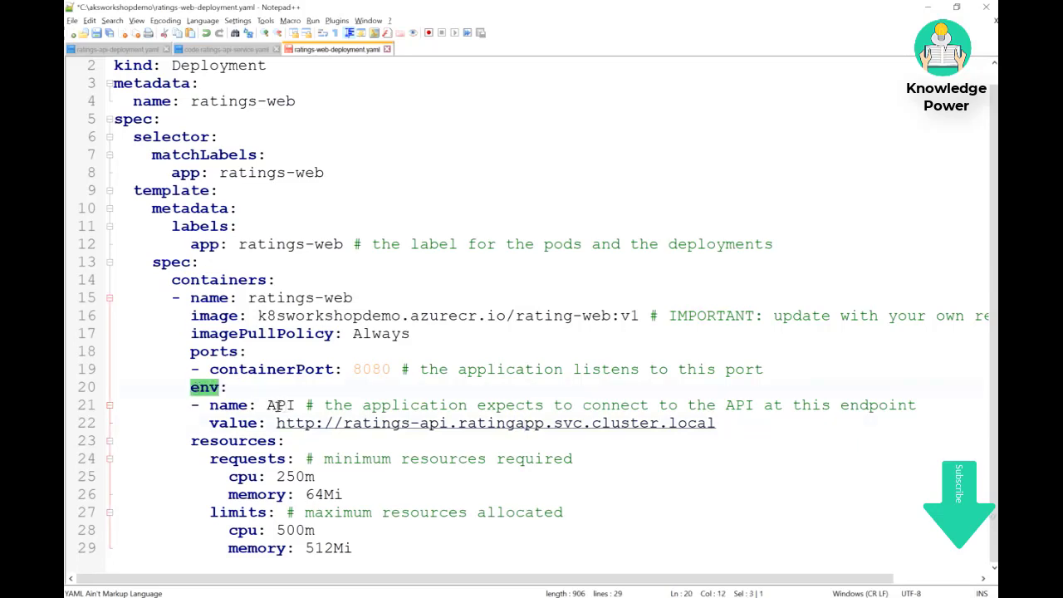
pyautogui.doubleClick(279, 404)
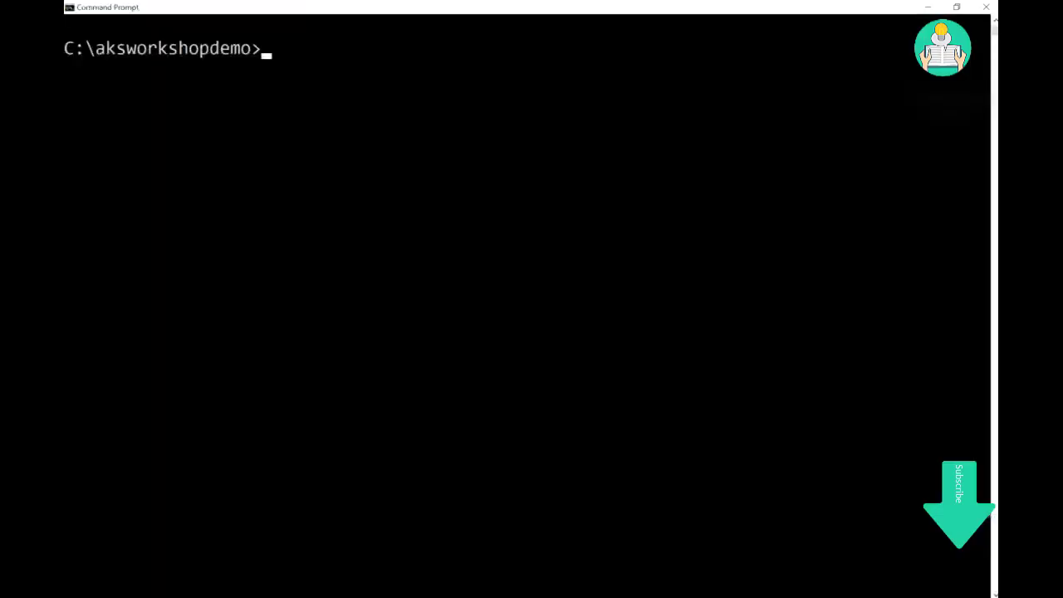
# Delete the ratings-web deployment with kubectl, and save the corrected ratings-web-deployment.yaml manifest in Notepad++ after checking its kind and name
pyautogui.write('kubectl delete deployment ratings-web')
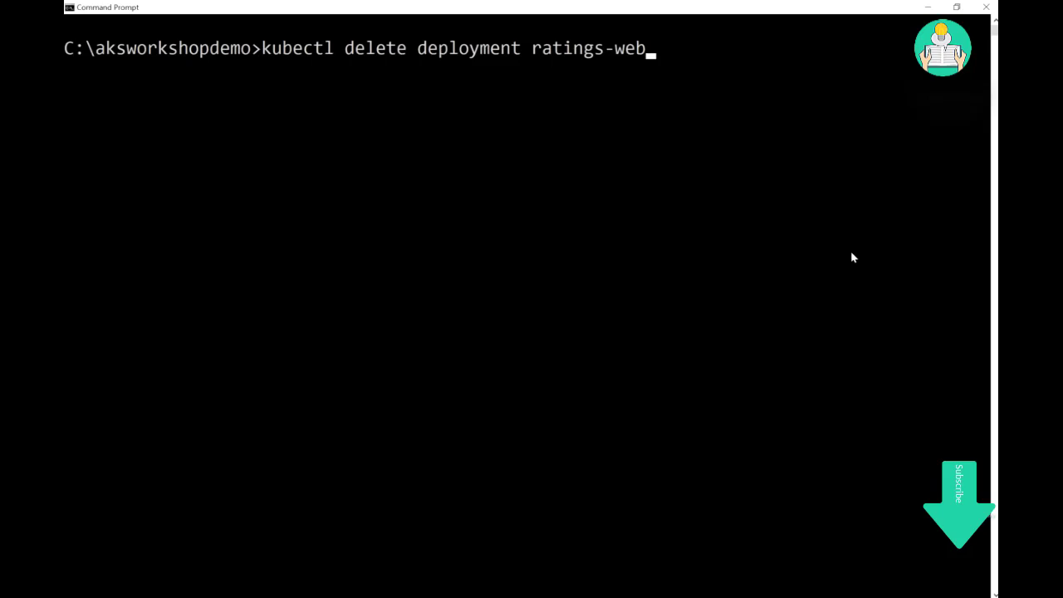
pyautogui.press('Return')
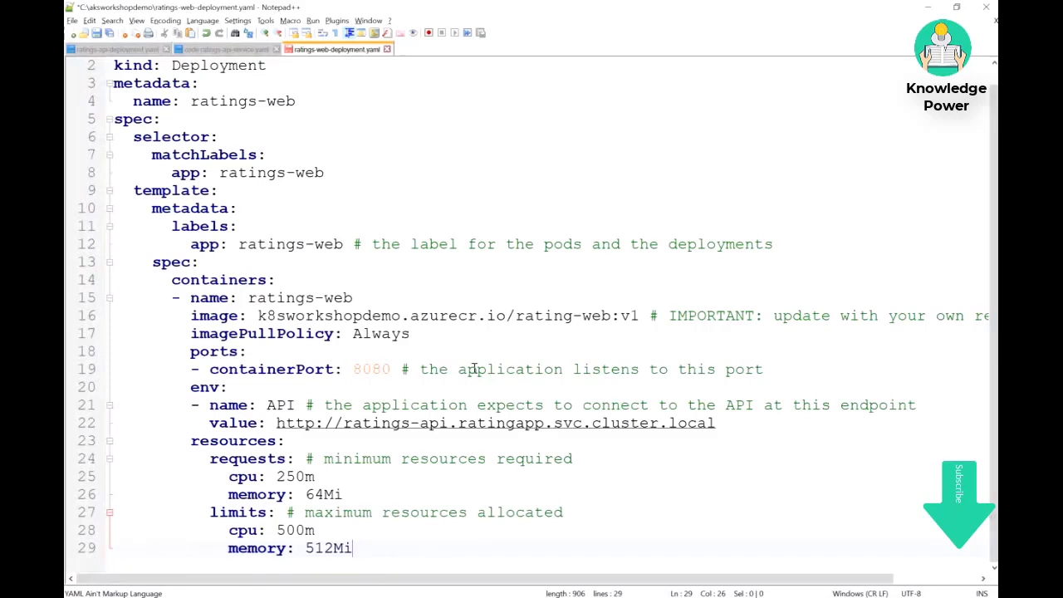
pyautogui.scroll(1, 474, 369)
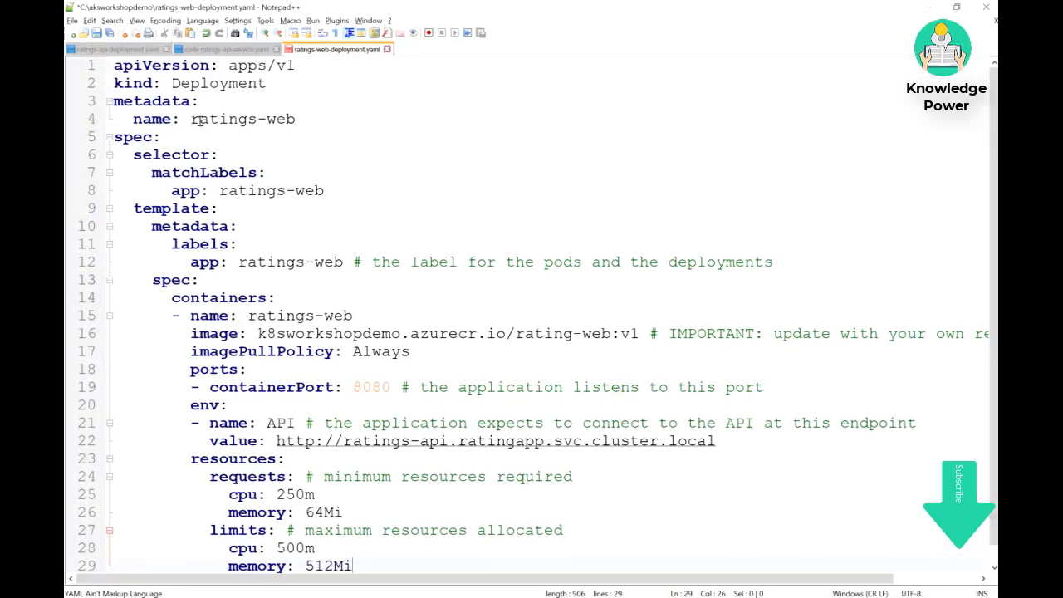
pyautogui.moveTo(191, 119); pyautogui.dragTo(281, 120)
pyautogui.doubleClick(220, 83)
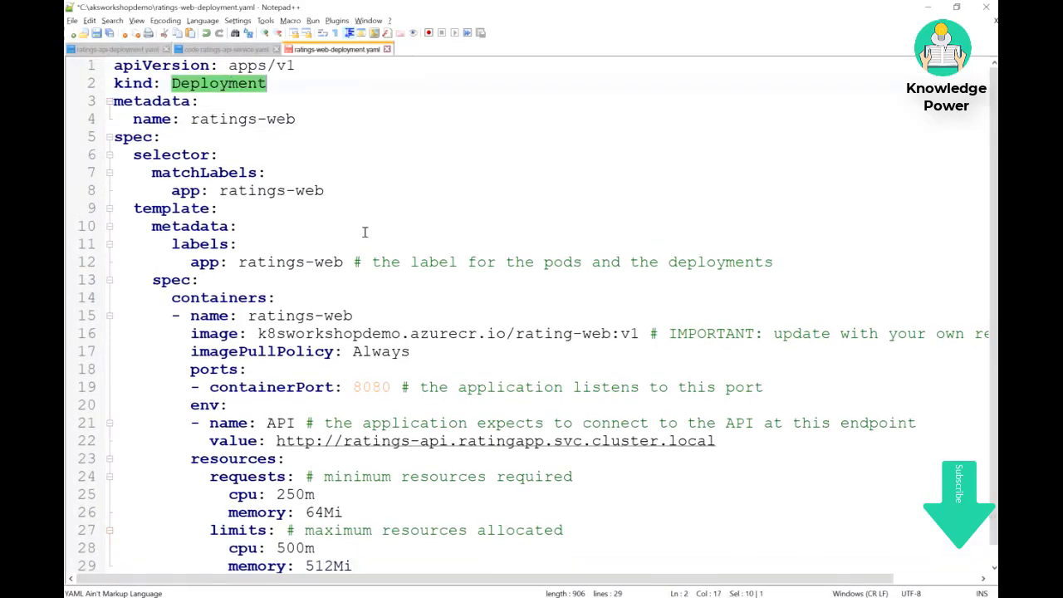
pyautogui.click(787, 214)
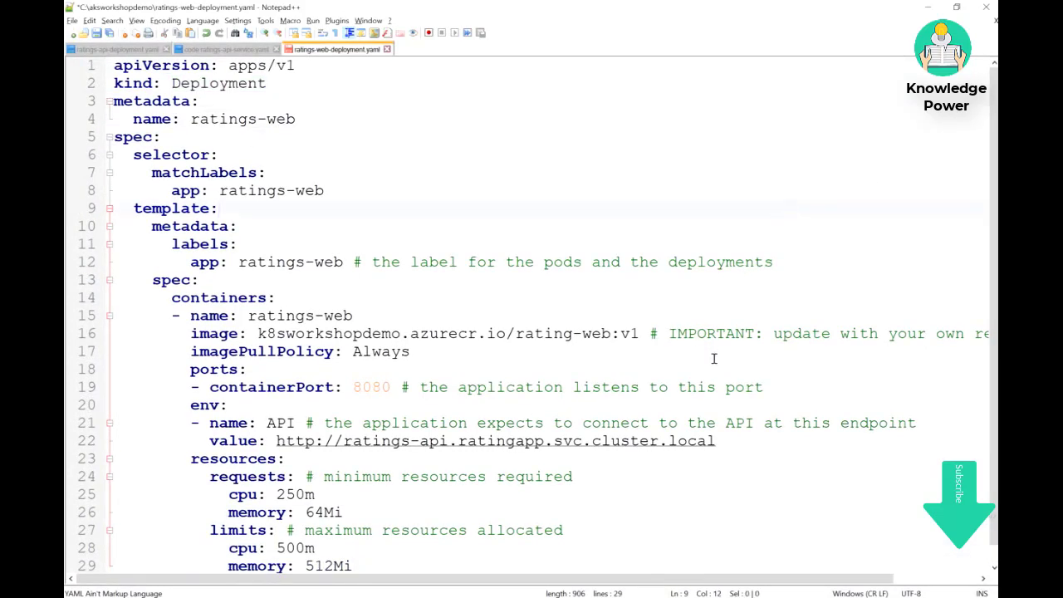
pyautogui.hotkey('ctrl', 's')
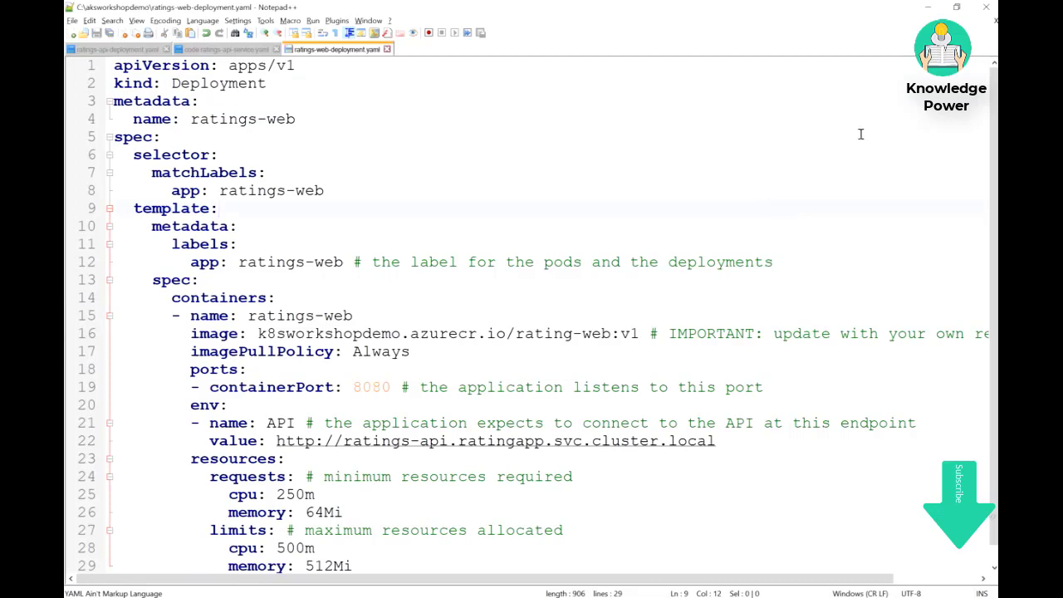
pyautogui.click(931, 7)
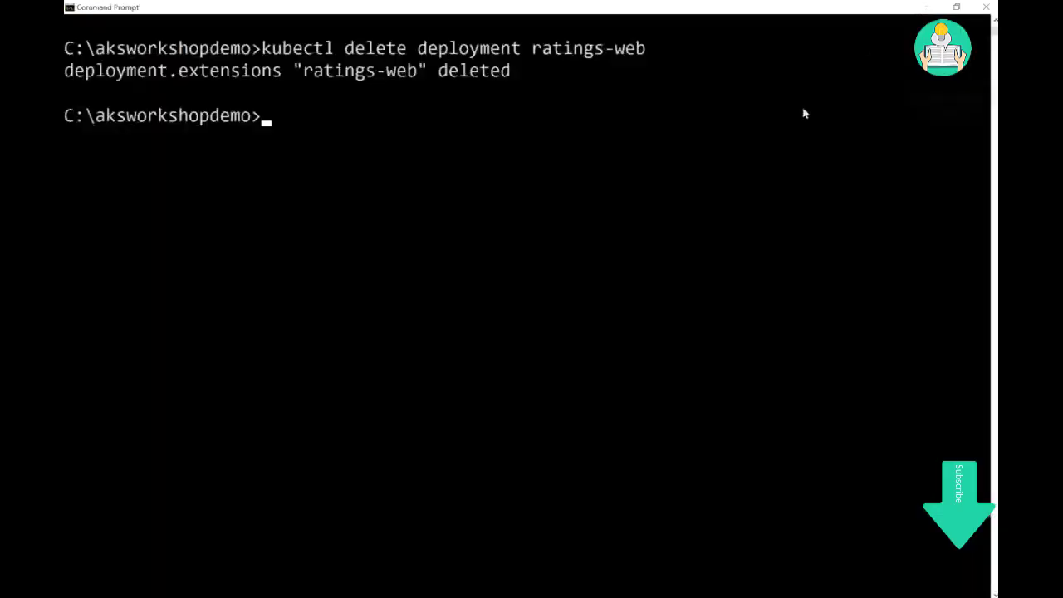
# Redeploy the web application in Command Prompt by applying ratings-web-deployment.yaml to the ratingapp namespace with kubectl
pyautogui.press('Up')
pyautogui.press('Up')
pyautogui.press('Up')
pyautogui.press('Up')
pyautogui.press('Up')
pyautogui.press('Up')
pyautogui.press('Return')
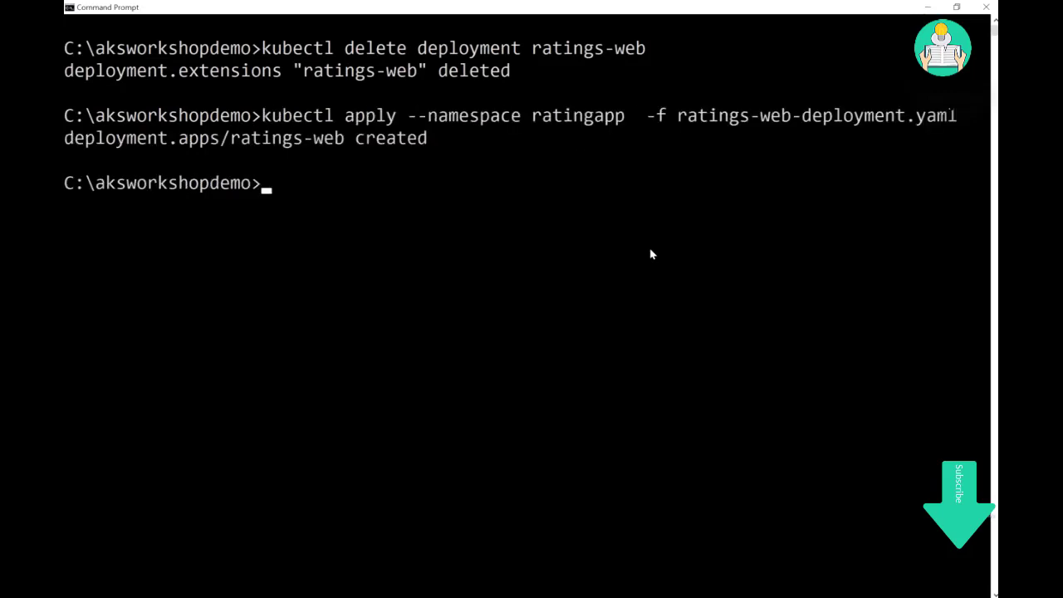
# List the pods again with kubectl to check the status of the redeployed ratings-web pod
pyautogui.press('Up')
pyautogui.press('Up')
pyautogui.press('Up')
pyautogui.press('Up')
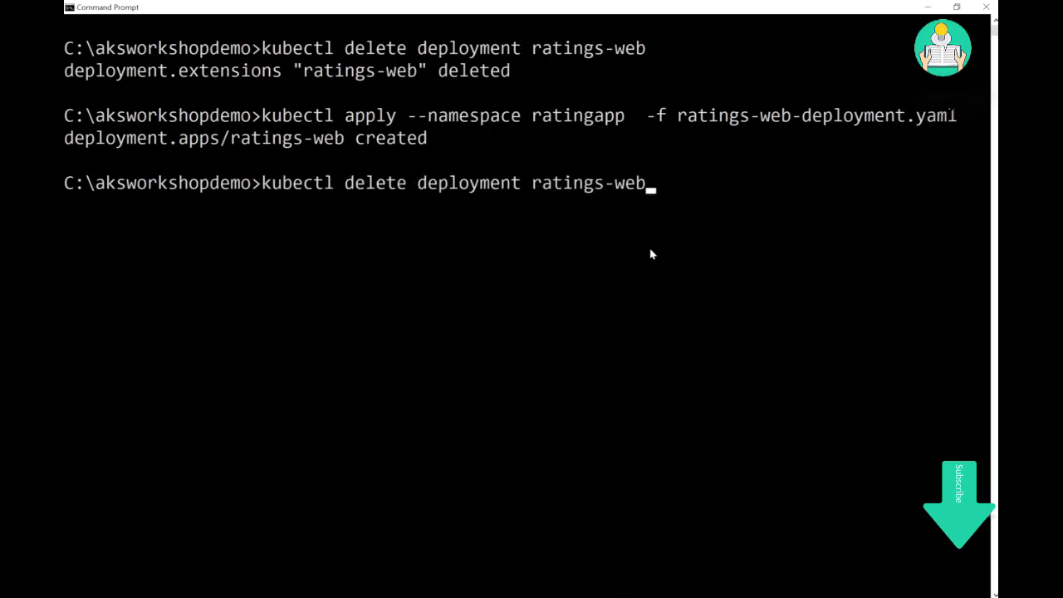
pyautogui.press('Up')
pyautogui.press('Return')
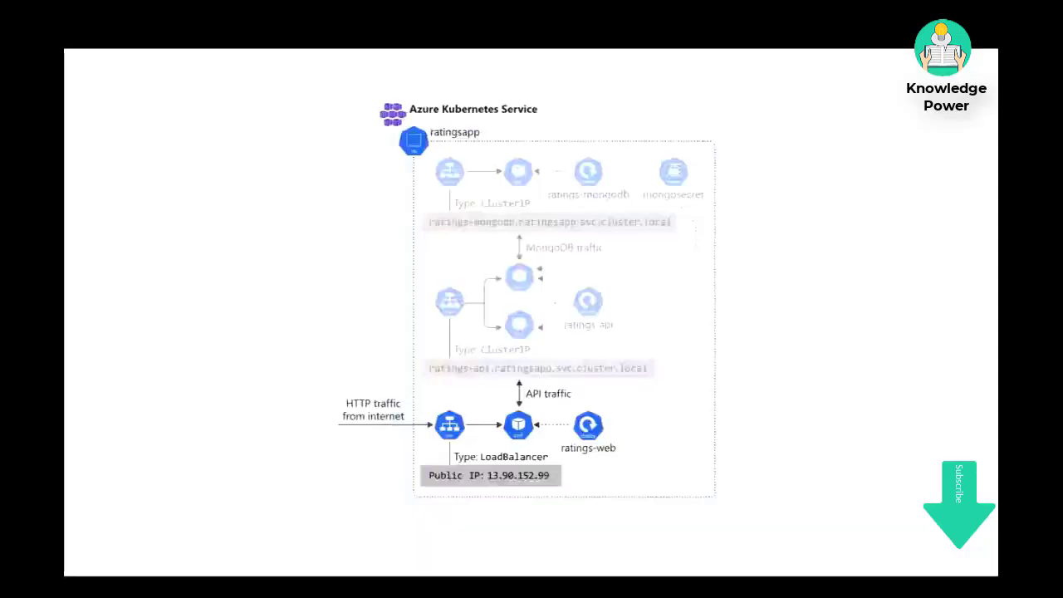
pyautogui.moveTo(612, 402)
pyautogui.mouseDown()
pyautogui.moveTo(556, 441)
pyautogui.moveTo(605, 400)
pyautogui.mouseUp()
pyautogui.moveTo(533, 405)
pyautogui.mouseDown()
pyautogui.moveTo(492, 412)
pyautogui.moveTo(540, 449)
pyautogui.moveTo(536, 406)
pyautogui.mouseUp()
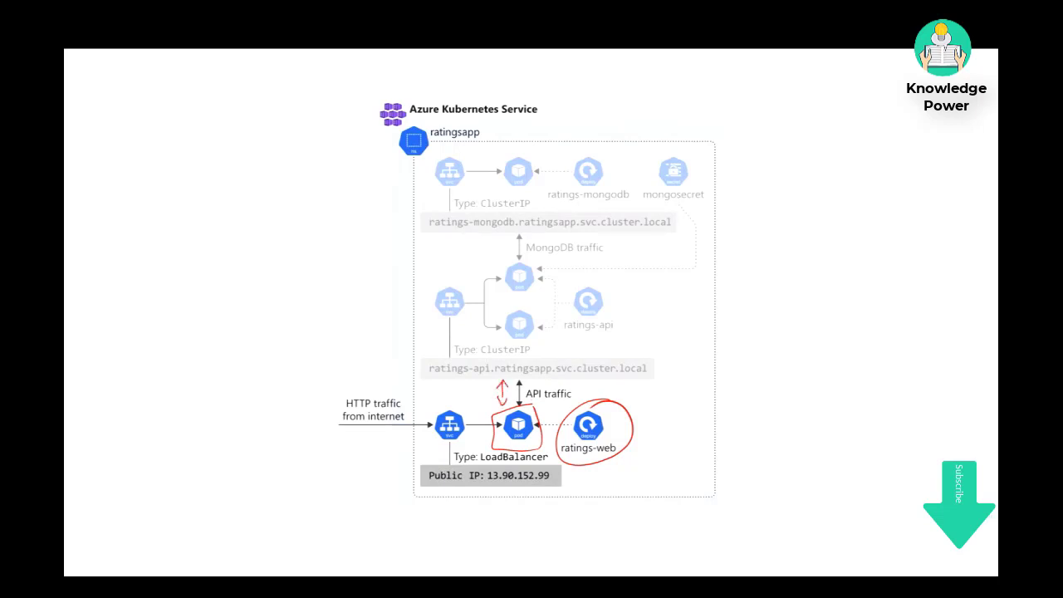
pyautogui.moveTo(429, 415)
pyautogui.mouseDown()
pyautogui.moveTo(473, 428)
pyautogui.moveTo(453, 402)
pyautogui.mouseUp()
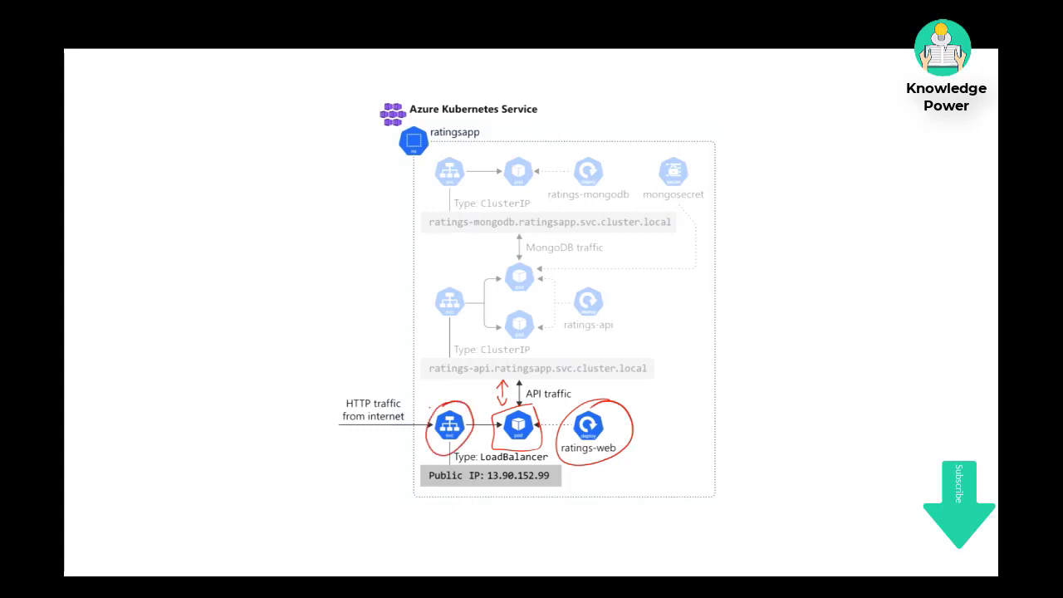
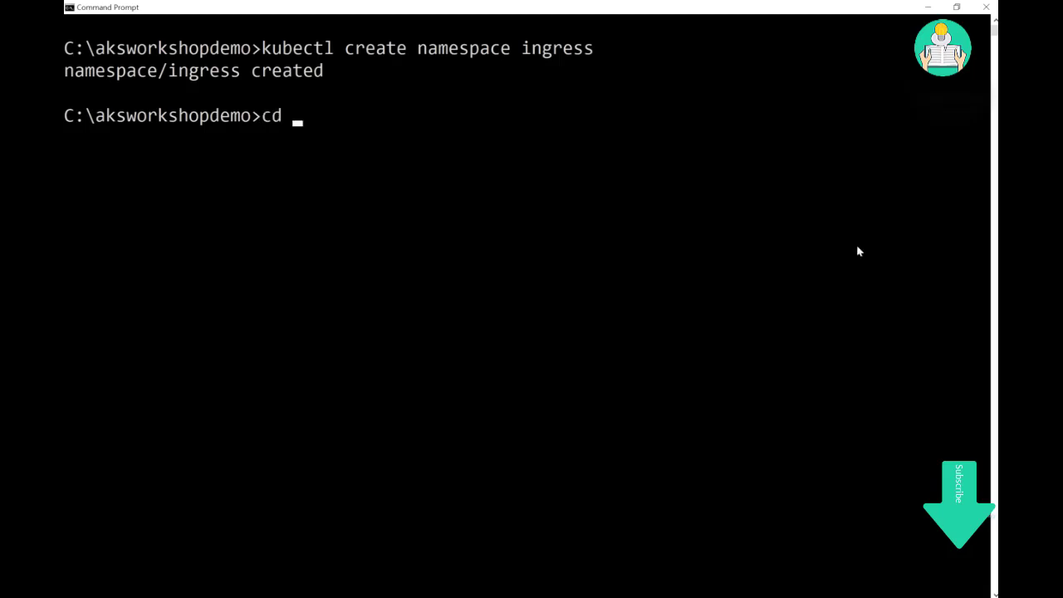
# Change the Command Prompt's working directory from C:\aksworkshopdemo to C:\windows-amd64
pyautogui.press('Return')
pyautogui.write('cd ../')
pyautogui.press('Return')
pyautogui.write('cd windows-amd64')
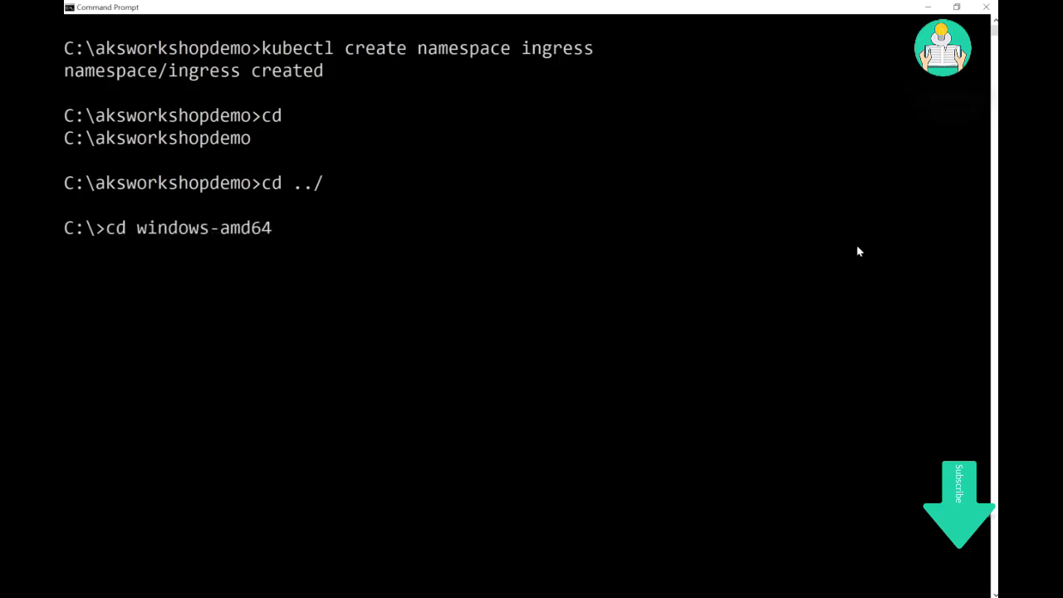
pyautogui.press('Return')
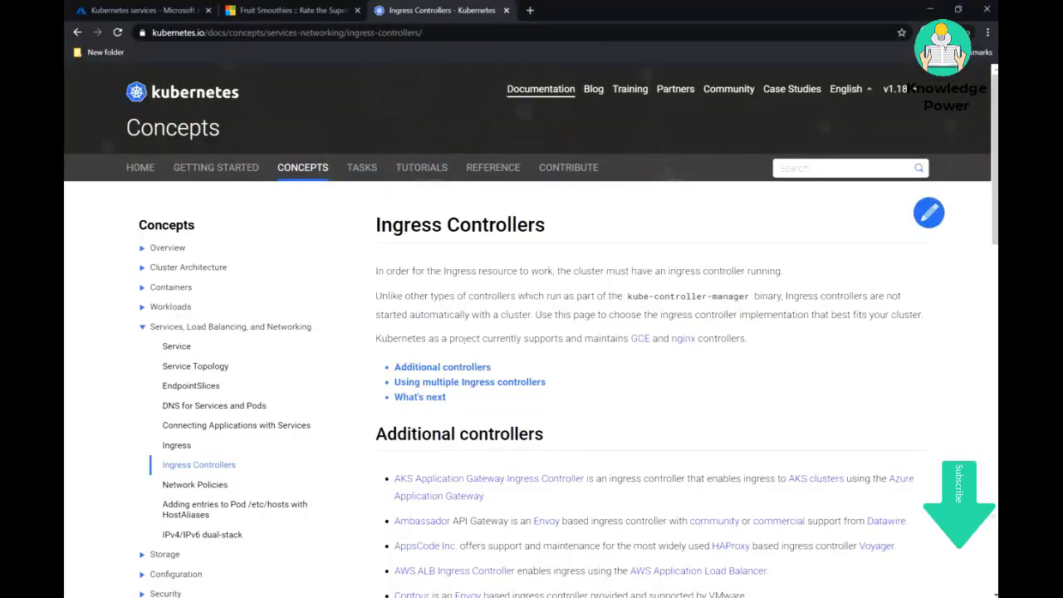
# Switch to the Kubernetes documentation in the browser and read the introduction of its Ingress concept page
pyautogui.scroll(4, 471, 339)
pyautogui.hscroll(-2, 471, 339)
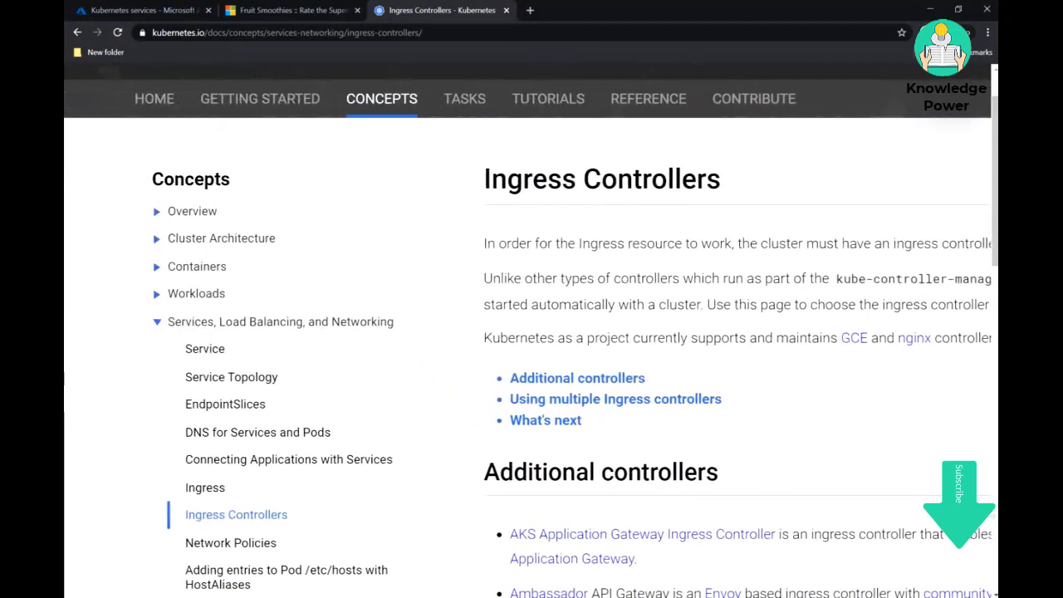
pyautogui.click(199, 495)
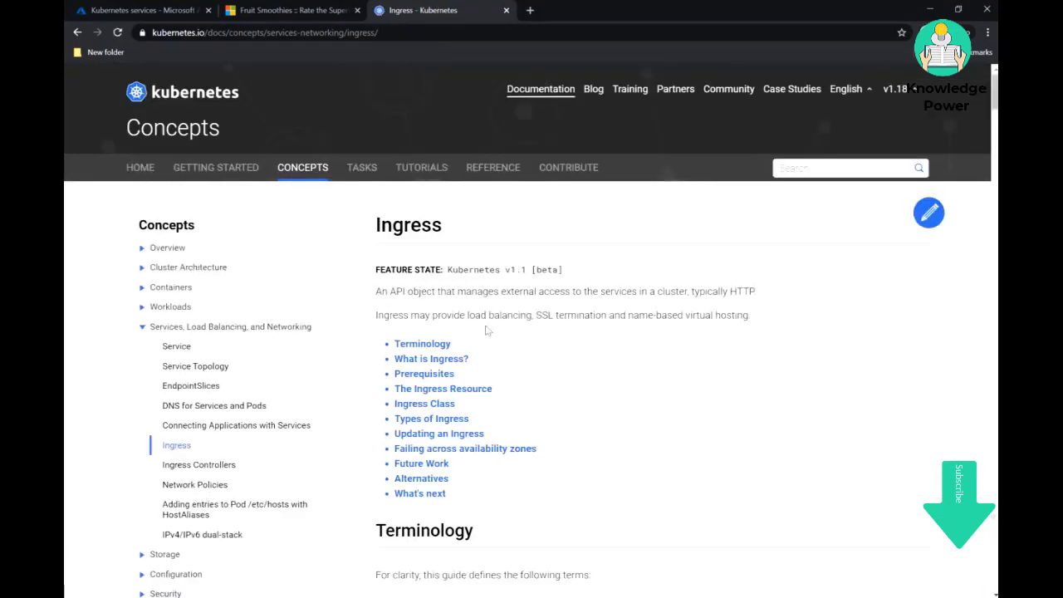
pyautogui.scroll(3, 487, 331)
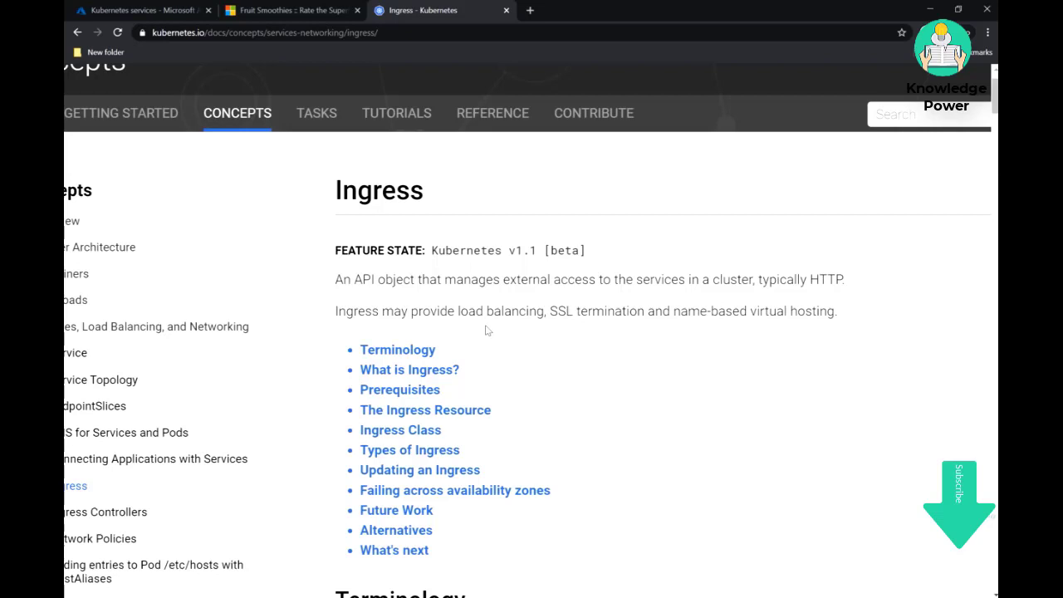
pyautogui.hscroll(-2, 488, 330)
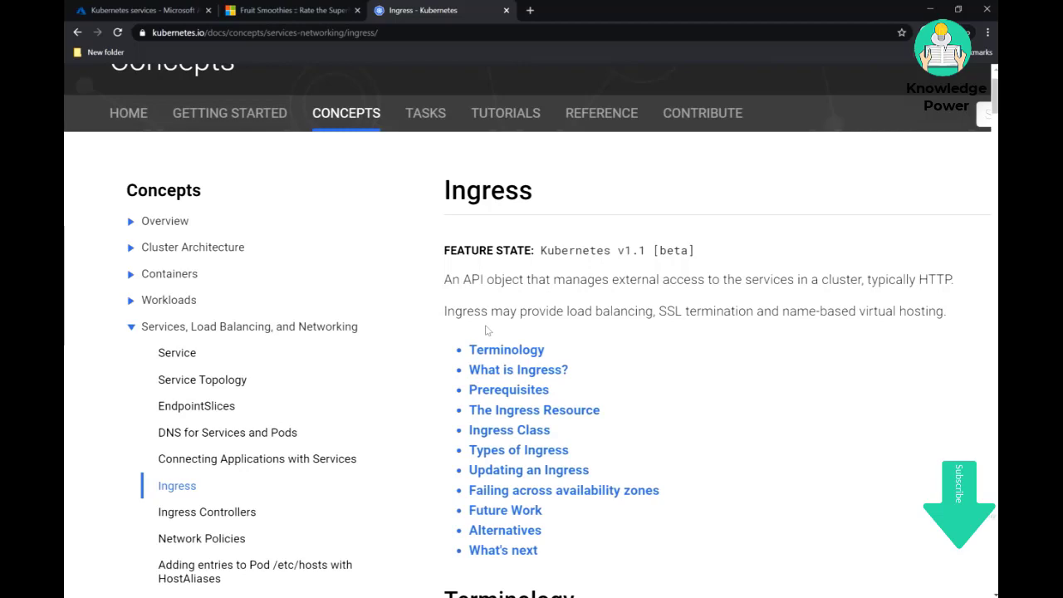
# Open the Ingress Controllers documentation page and examine the additional controllers list, including the NGINX Ingress Controller entry
pyautogui.click(207, 511)
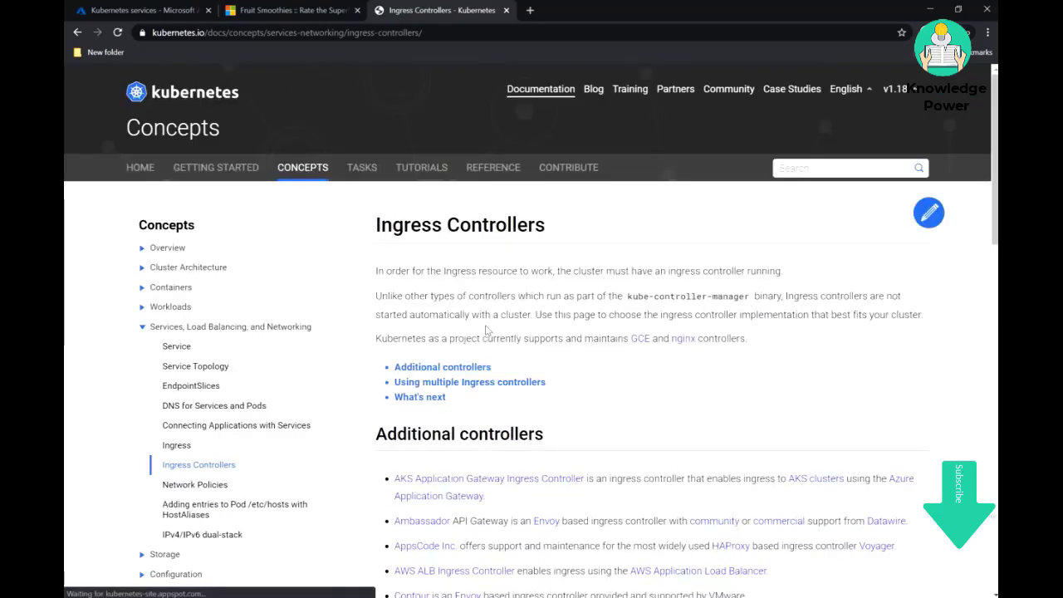
pyautogui.scroll(-1, 488, 331)
pyautogui.keyDown('ctrl'); pyautogui.scroll(3, 487, 331); pyautogui.keyUp('ctrl')
pyautogui.scroll(-4, 488, 331)
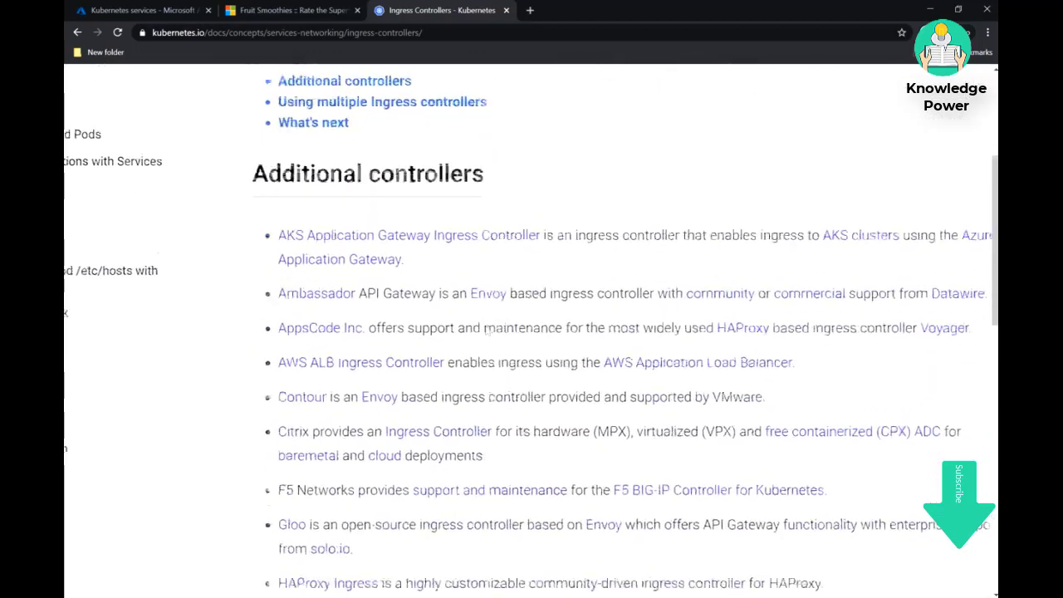
pyautogui.scroll(-1, 486, 331)
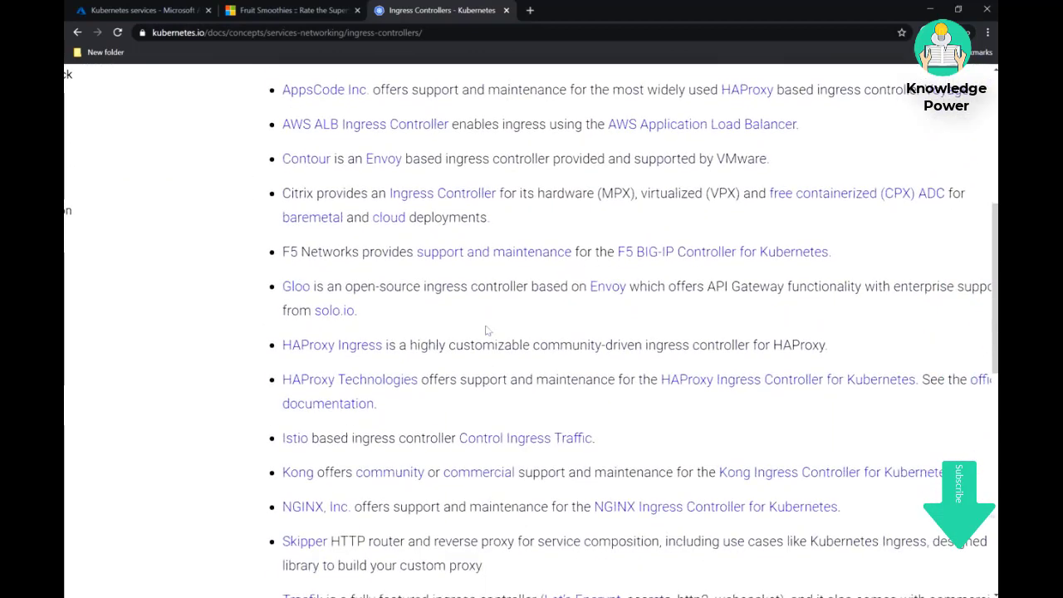
pyautogui.scroll(-1, 486, 331)
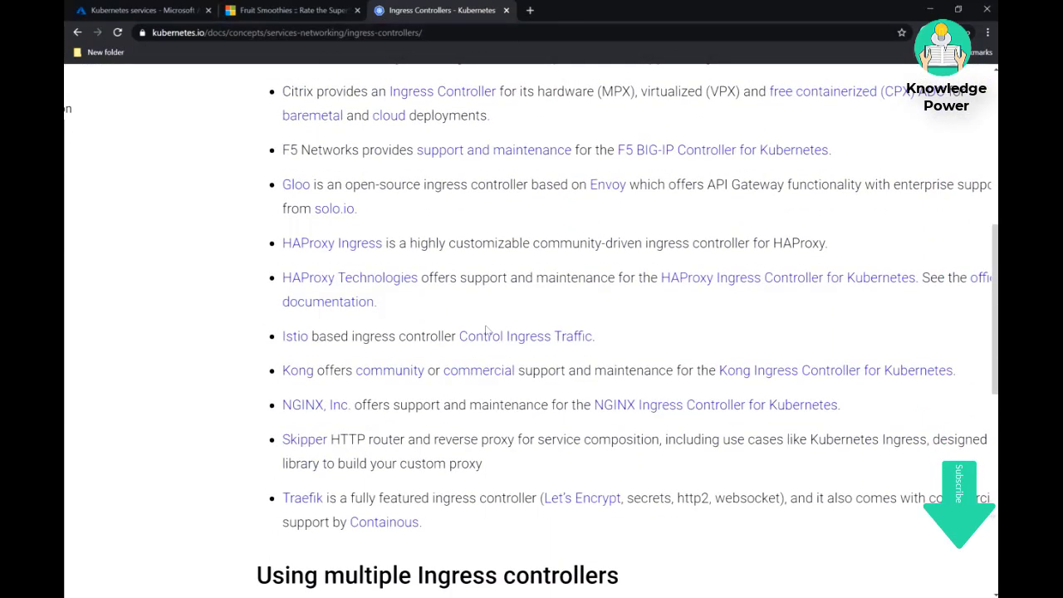
pyautogui.scroll(1, 486, 330)
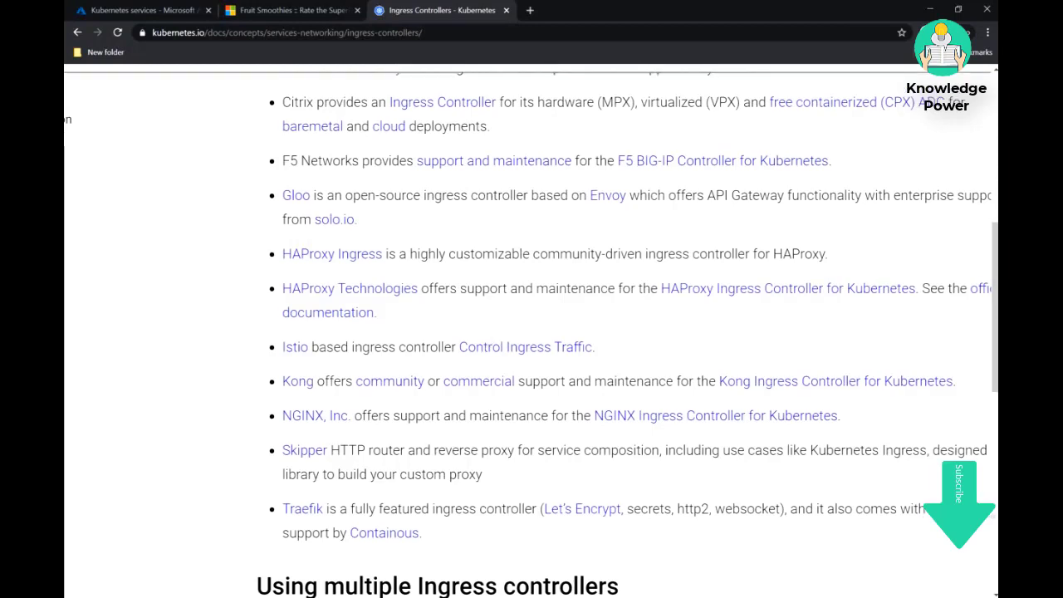
pyautogui.scroll(1, 486, 330)
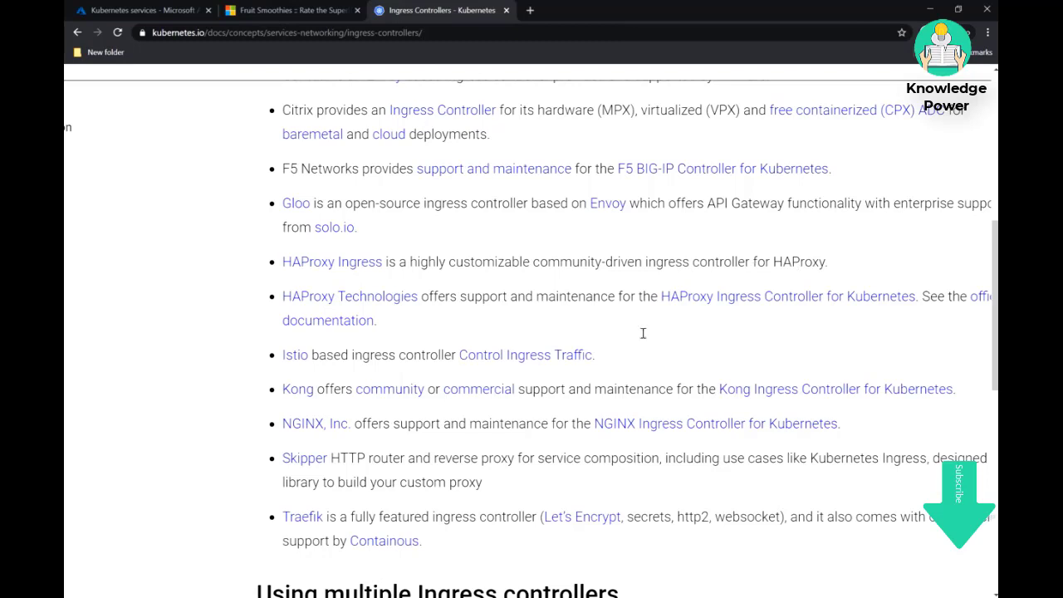
pyautogui.tripleClick(436, 425)
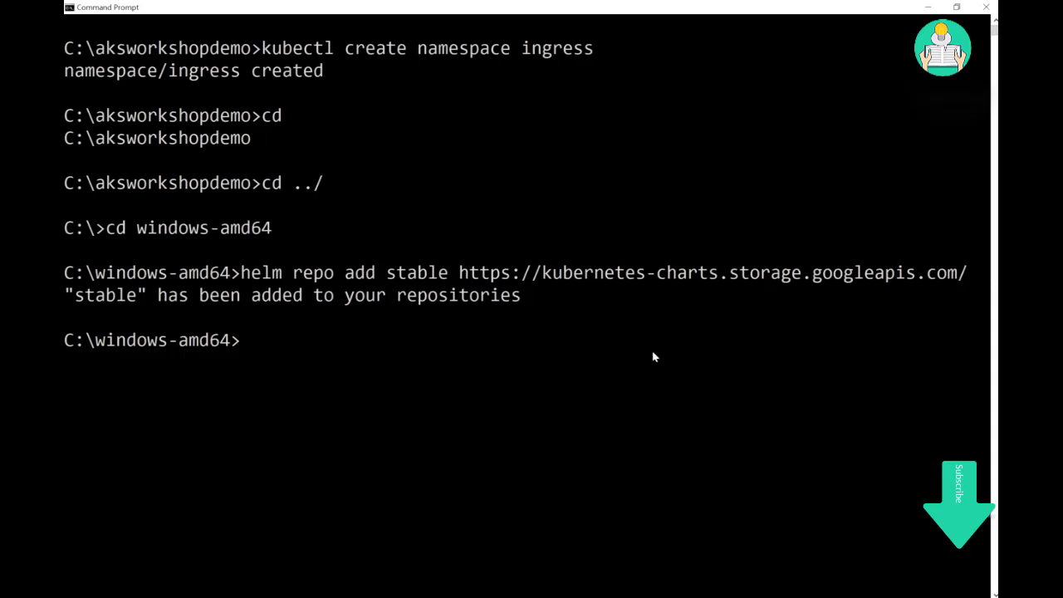
# Install stable/nginx-ingress as nginx-ingress with Helm in the ingress namespace, setting controller.replicaCount=2 and linux node selectors for the controller and default backend
pyautogui.write('helm install nginx-ingress stable/nginx-ingress --namespace ingress --set controller.replicaCount=2 --set controller.nodeSelector."beta\\.kubernetes\\.io/os"=linux --set defaultBackend.nodeSelector."beta\\.kubernetes\\.io/os"=linux')
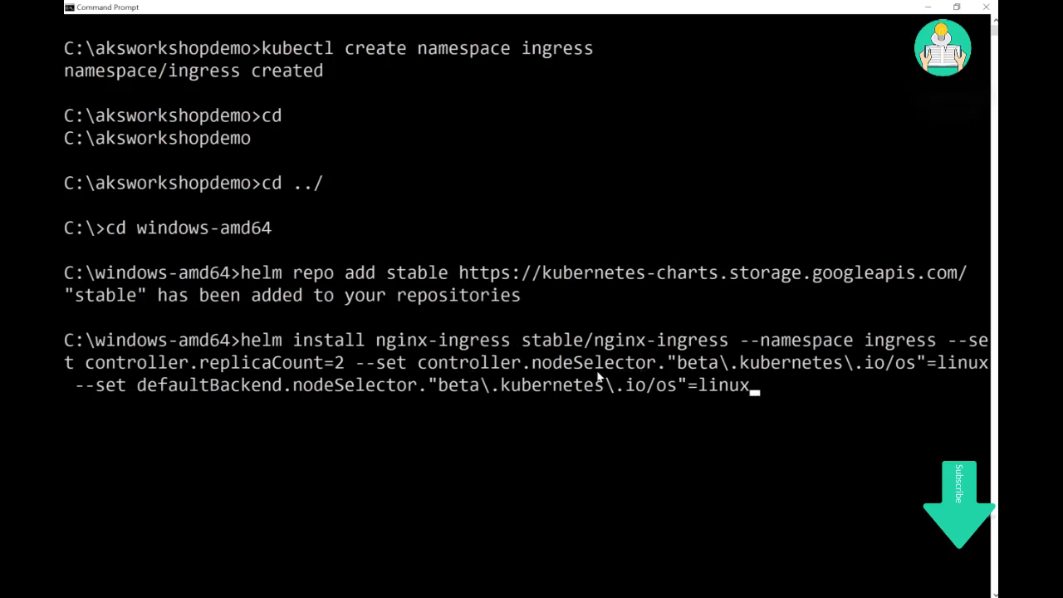
pyautogui.moveTo(937, 367); pyautogui.dragTo(979, 376)
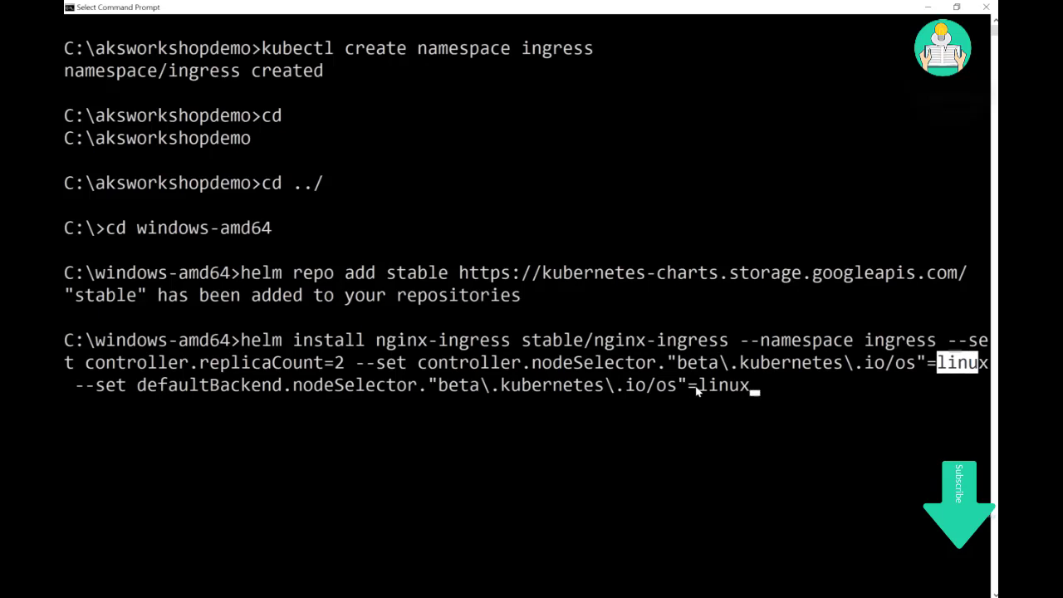
pyautogui.moveTo(695, 387); pyautogui.dragTo(756, 388)
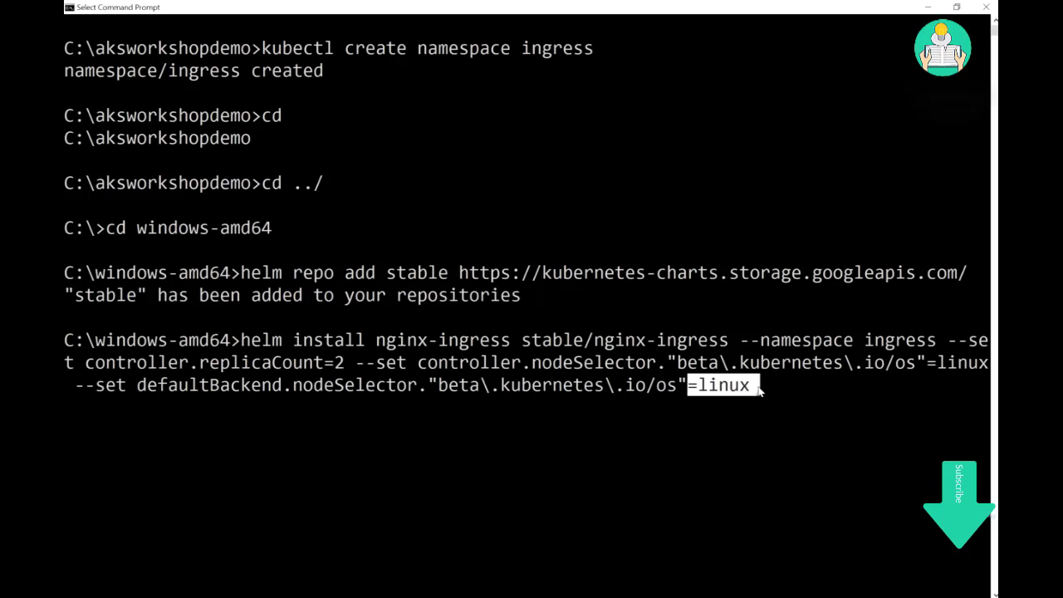
pyautogui.press('Return')
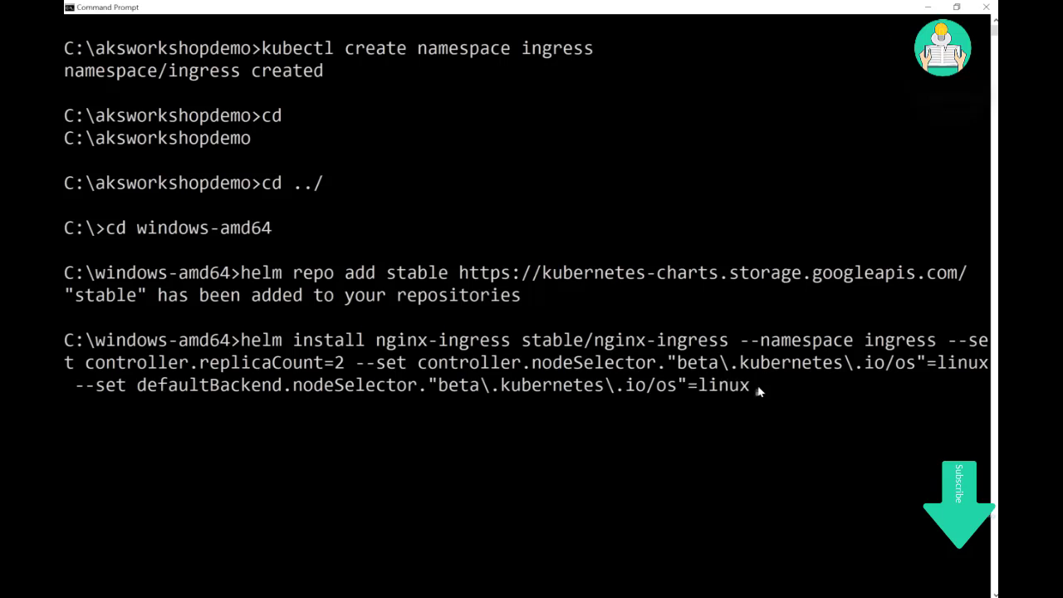
pyautogui.press('Return')
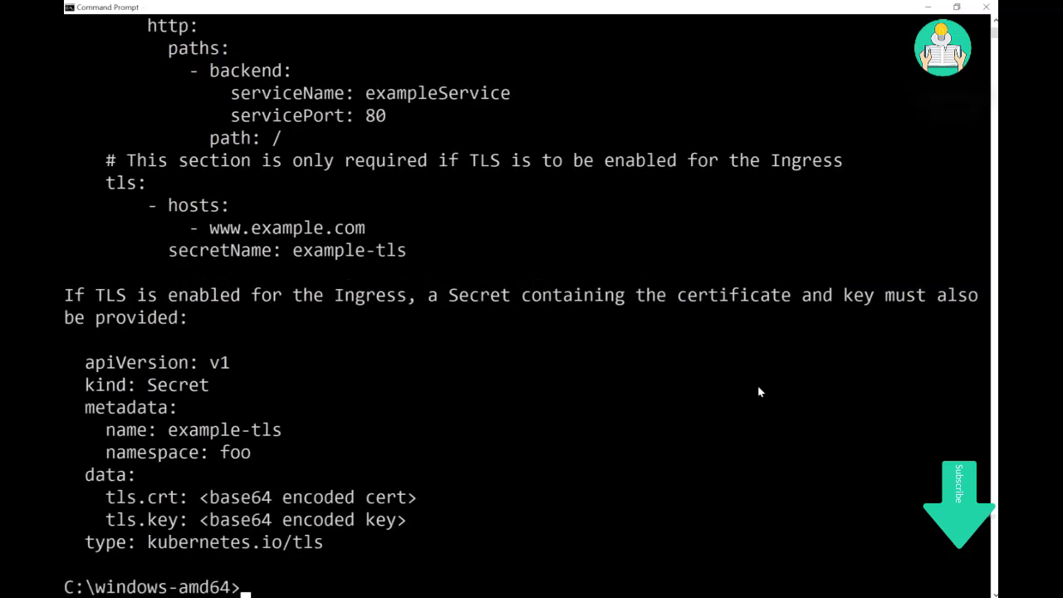
# Review the Helm install output for the LoadBalancer IP availability note and the command that watches the nginx-ingress-controller service
pyautogui.scroll(5, 758, 391)
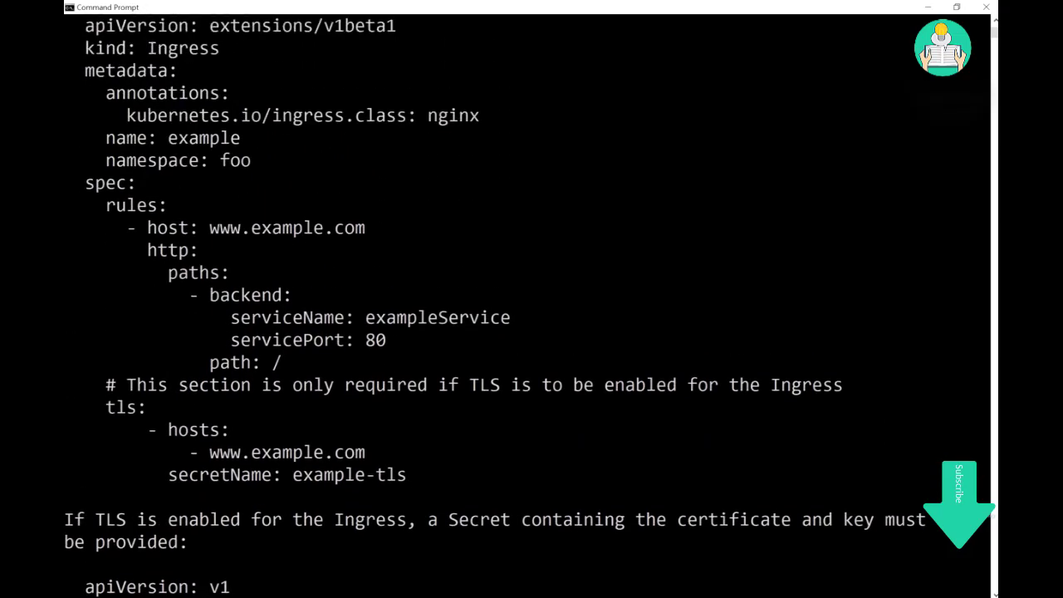
pyautogui.scroll(1, 520, 297)
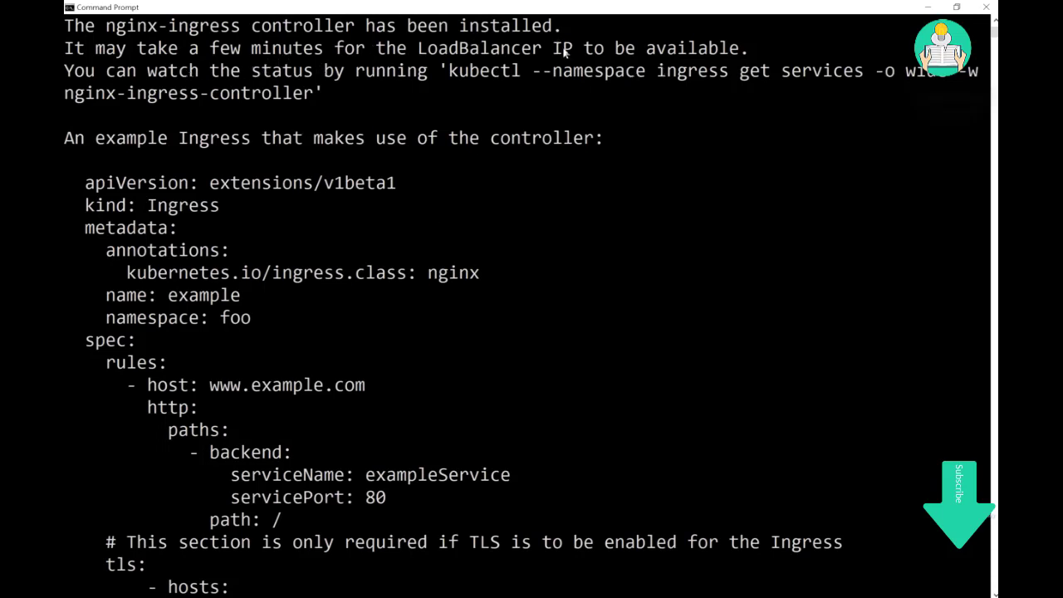
pyautogui.moveTo(551, 55); pyautogui.dragTo(745, 50)
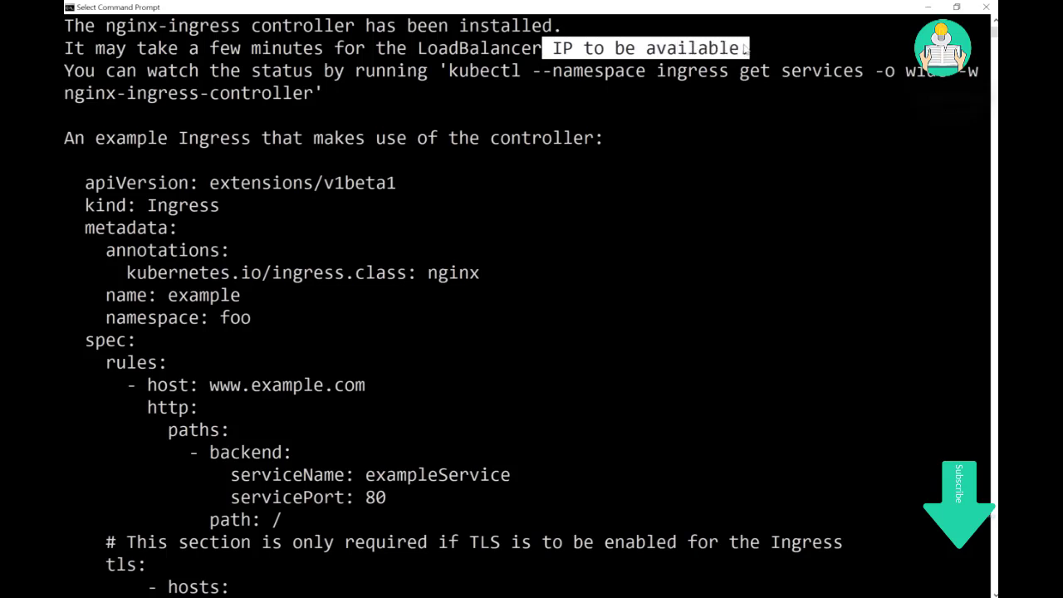
pyautogui.scroll(-6, 744, 50)
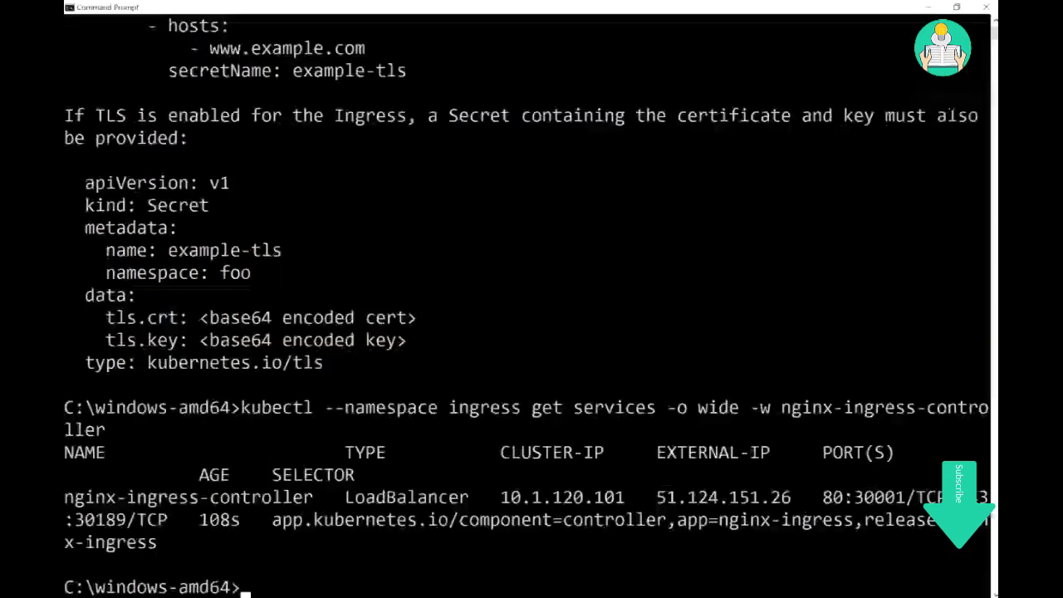
# Examine the nginx-ingress-controller service's external IP and the Helm notes giving the kubectl command that watches it
pyautogui.moveTo(661, 504); pyautogui.dragTo(786, 499)
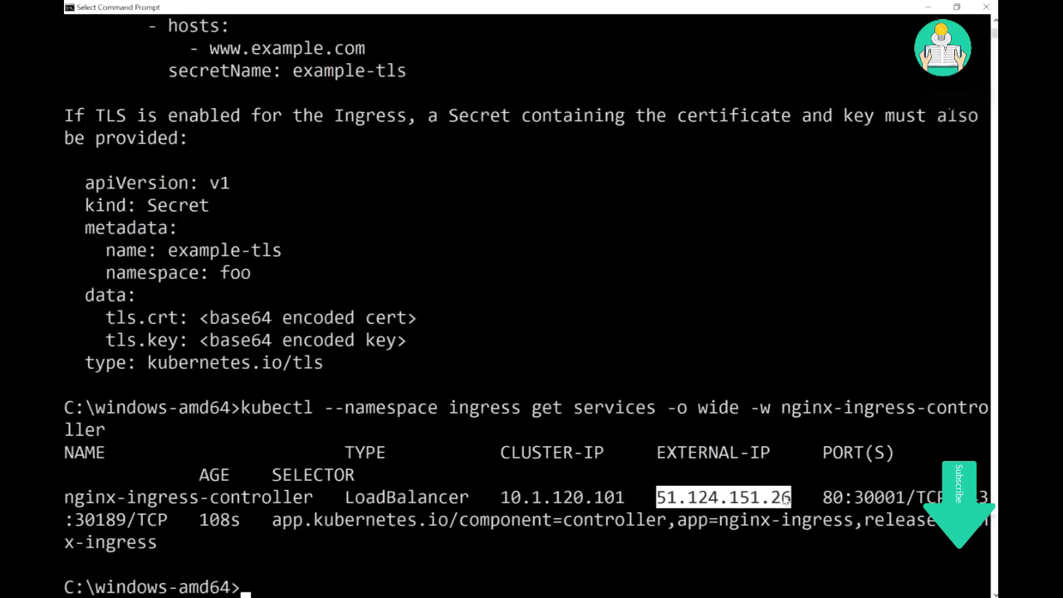
pyautogui.scroll(3, 784, 499)
pyautogui.scroll(-2, 783, 500)
pyautogui.scroll(-2, 783, 498)
pyautogui.scroll(5, 783, 499)
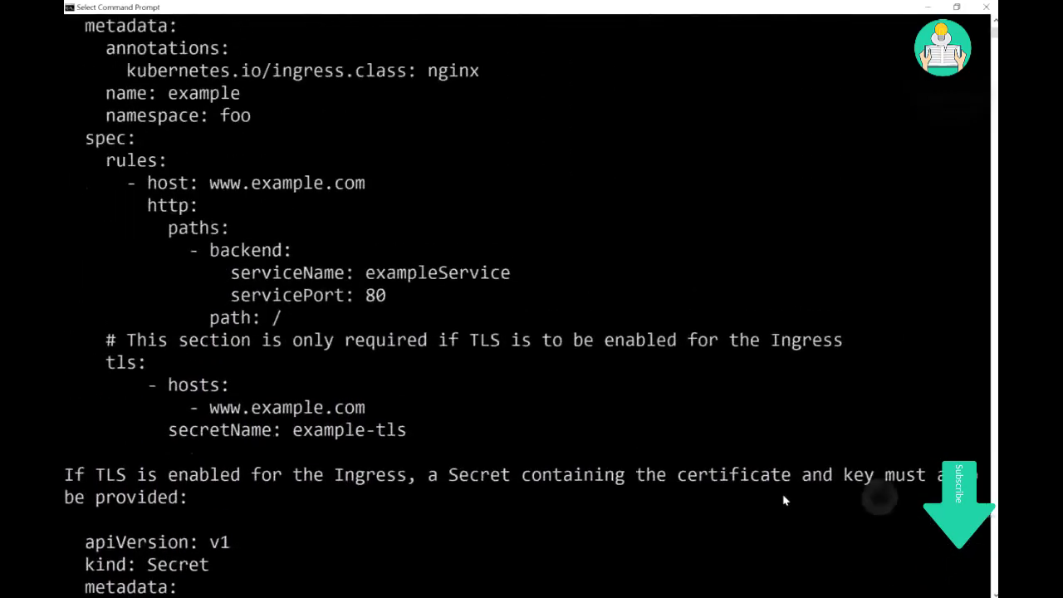
pyautogui.scroll(4, 783, 499)
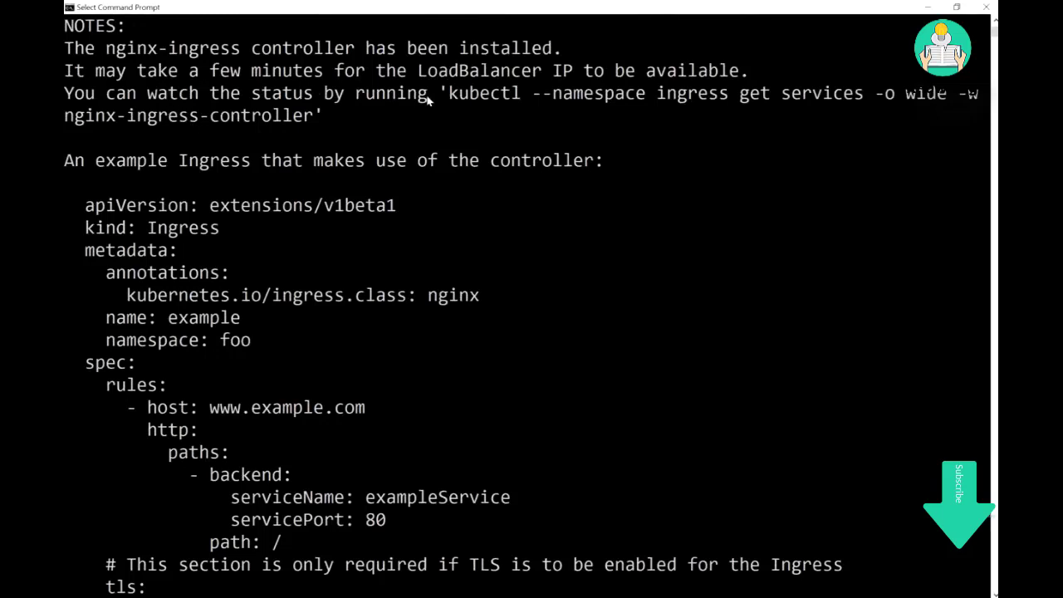
pyautogui.moveTo(170, 98); pyautogui.dragTo(408, 123)
pyautogui.click(480, 96)
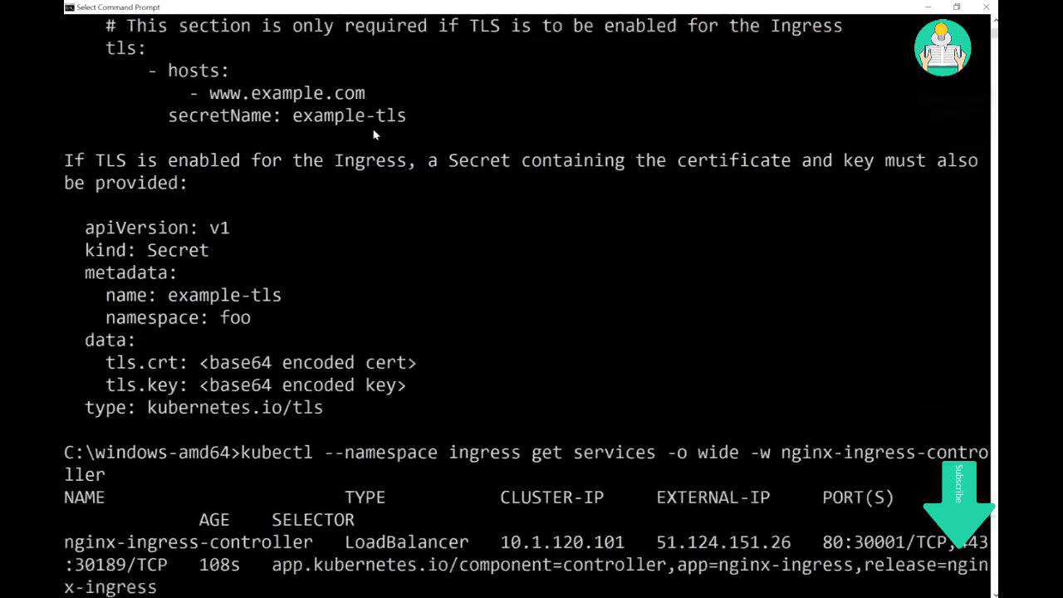
# Rerun the kubectl watch on the nginx-ingress-controller service in the ingress namespace with wide output, and stop it
pyautogui.press('Escape')
pyautogui.press('Up')
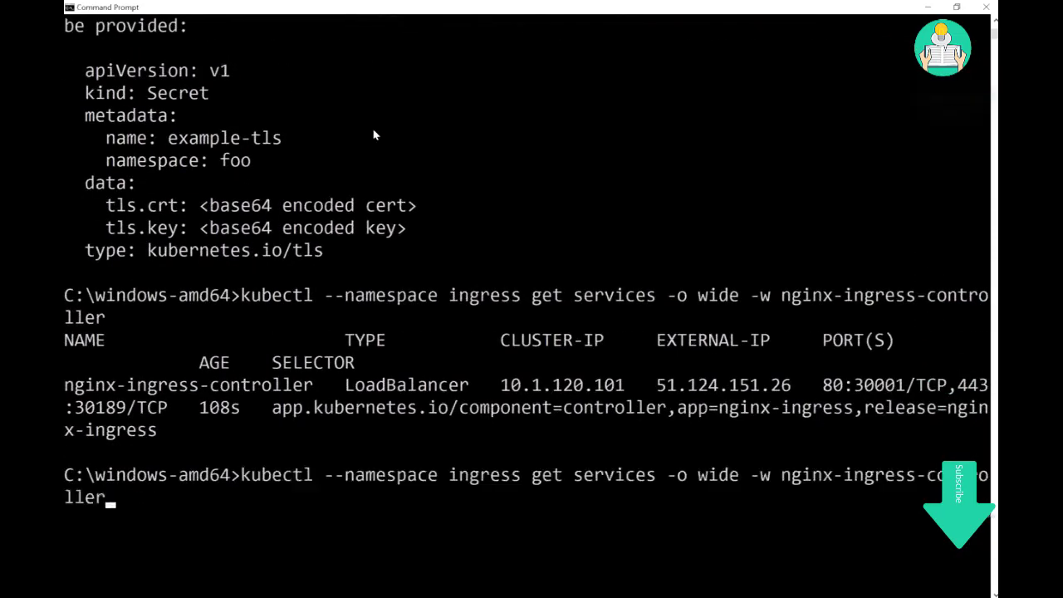
pyautogui.press('Return')
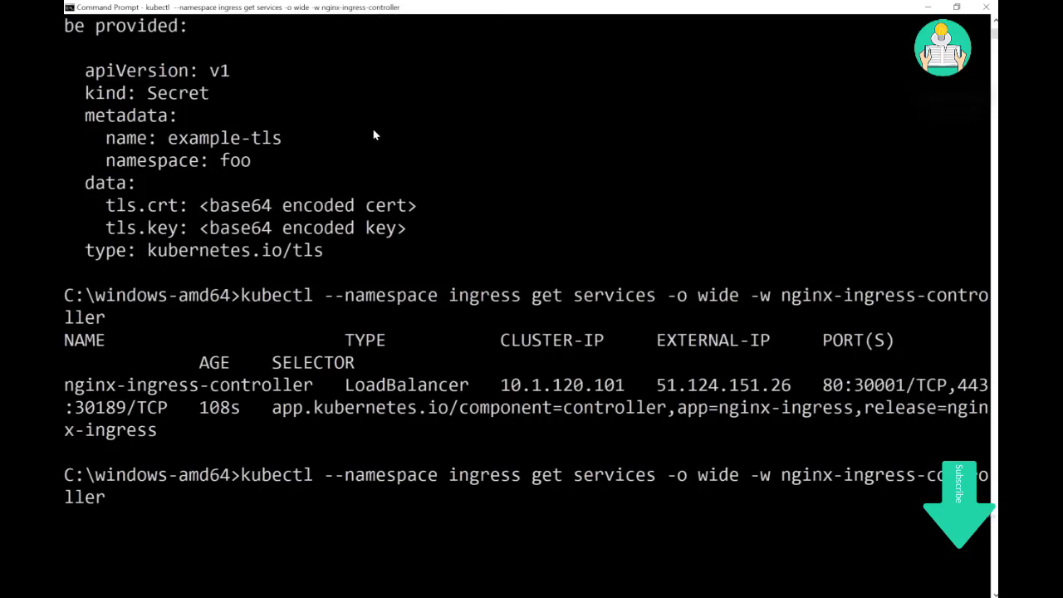
pyautogui.hotkey('ctrl', 'c')
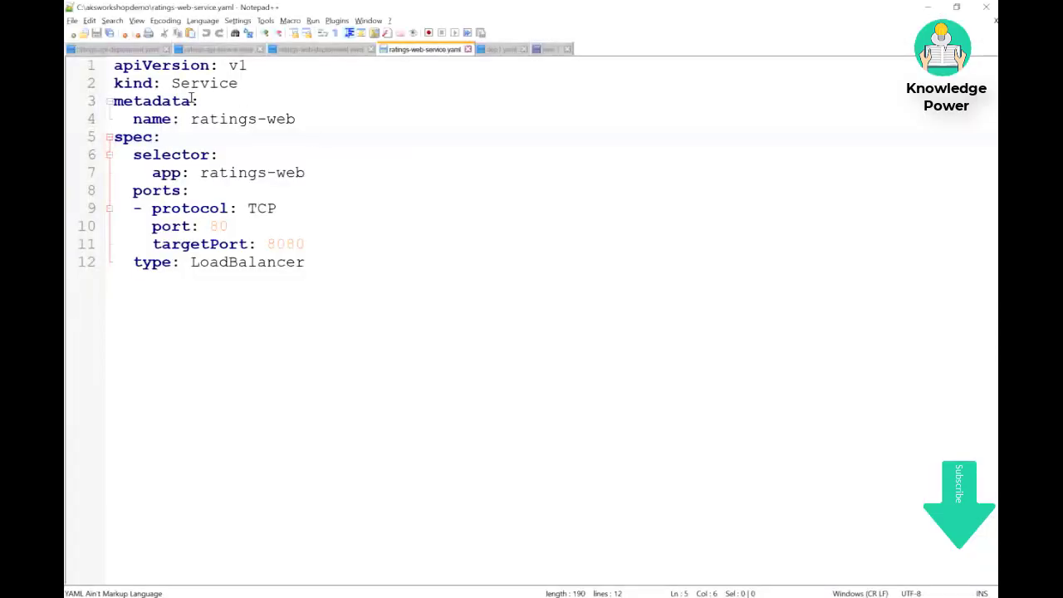
# Switch to ratings-web-service.yaml in Notepad++ and review the manifest's kind, name and type
pyautogui.moveTo(190, 118); pyautogui.dragTo(296, 118)
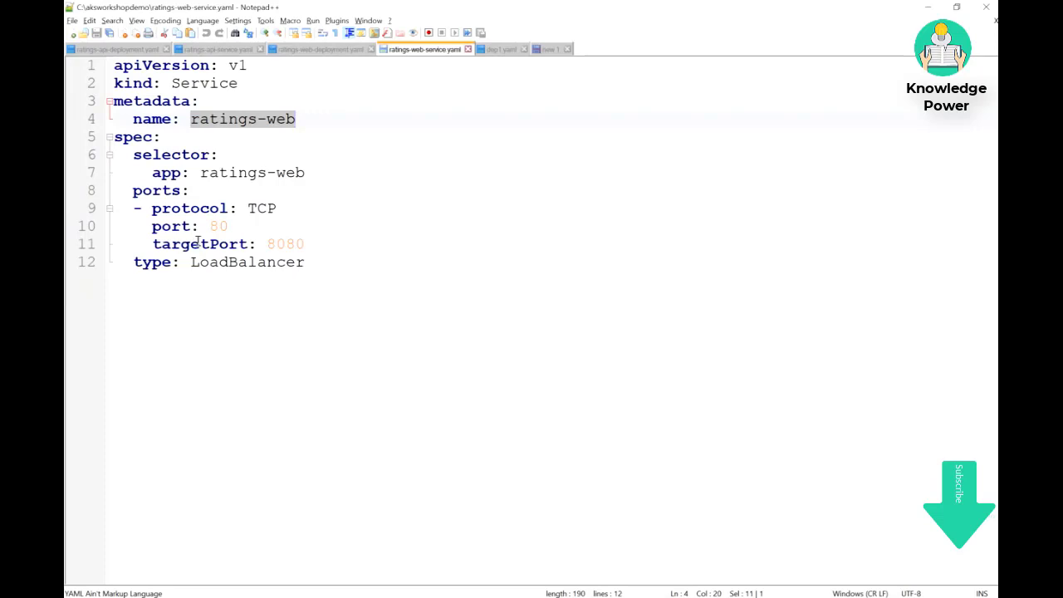
pyautogui.moveTo(190, 262); pyautogui.dragTo(308, 261)
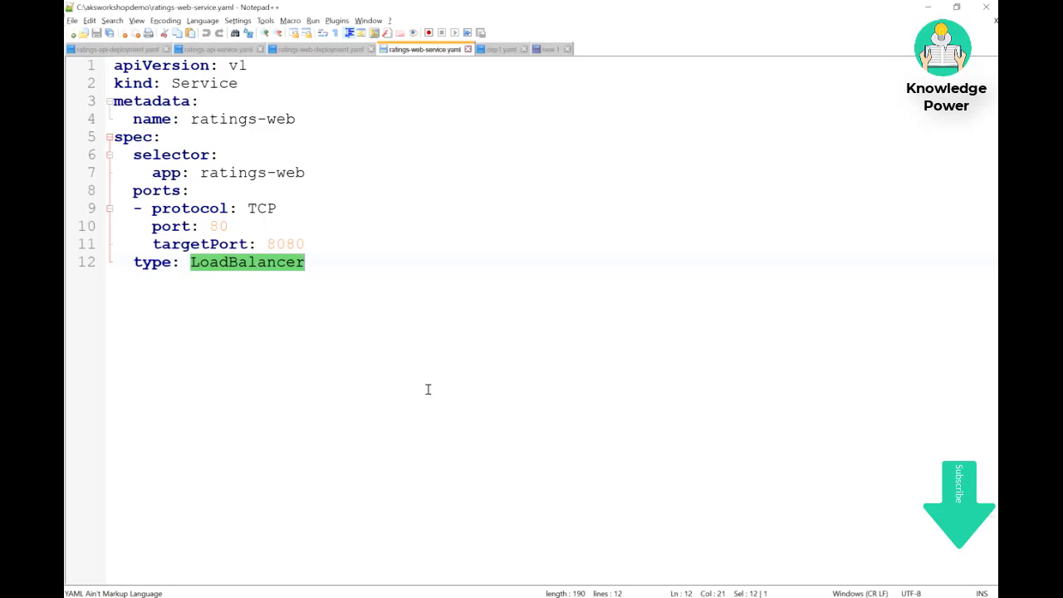
pyautogui.click(201, 92)
pyautogui.doubleClick(194, 80)
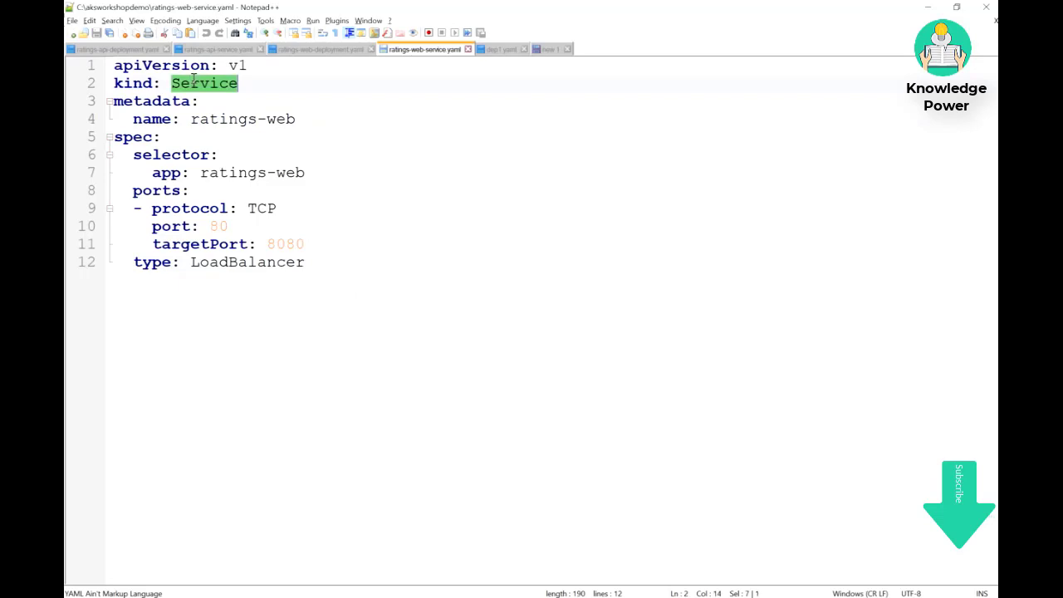
# Replace the service type in ratings-web-service.yaml with ClusterIP, matching the spelling in ratings-api-service.yaml, and save the file
pyautogui.doubleClick(243, 262)
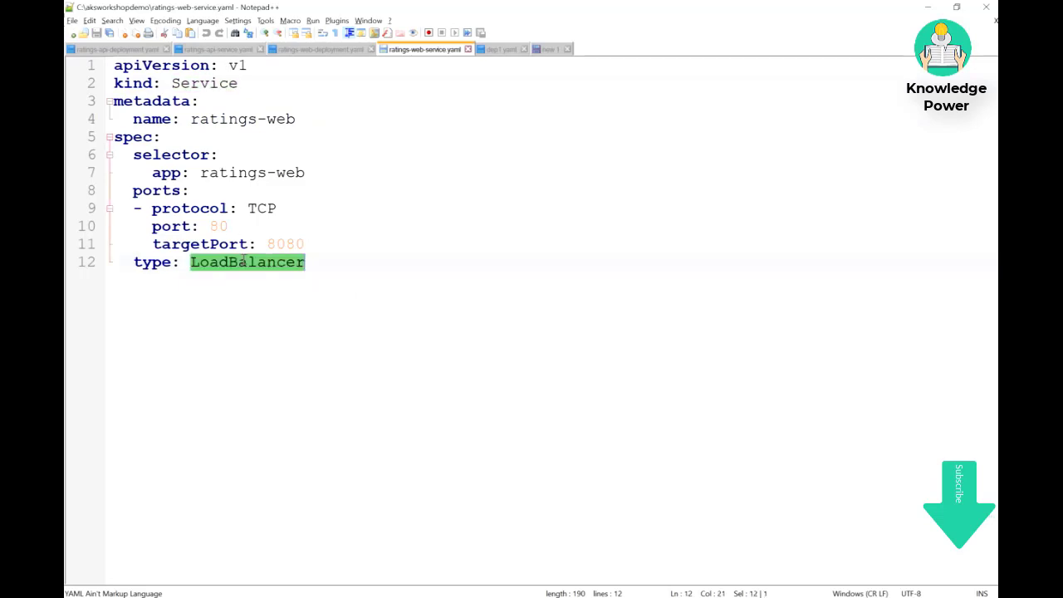
pyautogui.write('Clusr')
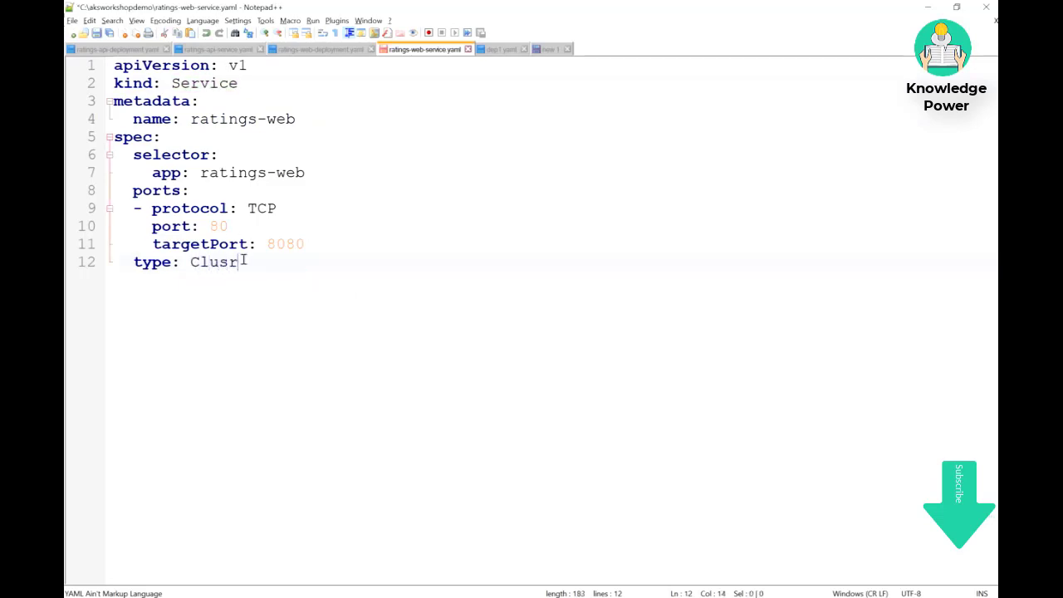
pyautogui.write('erIp')
pyautogui.click(319, 50)
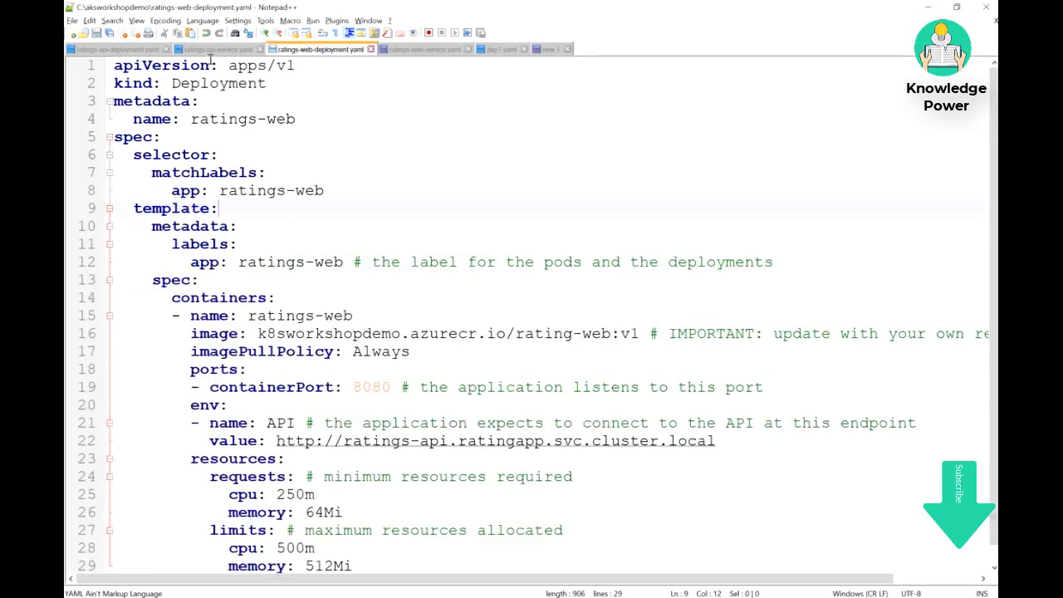
pyautogui.click(212, 50)
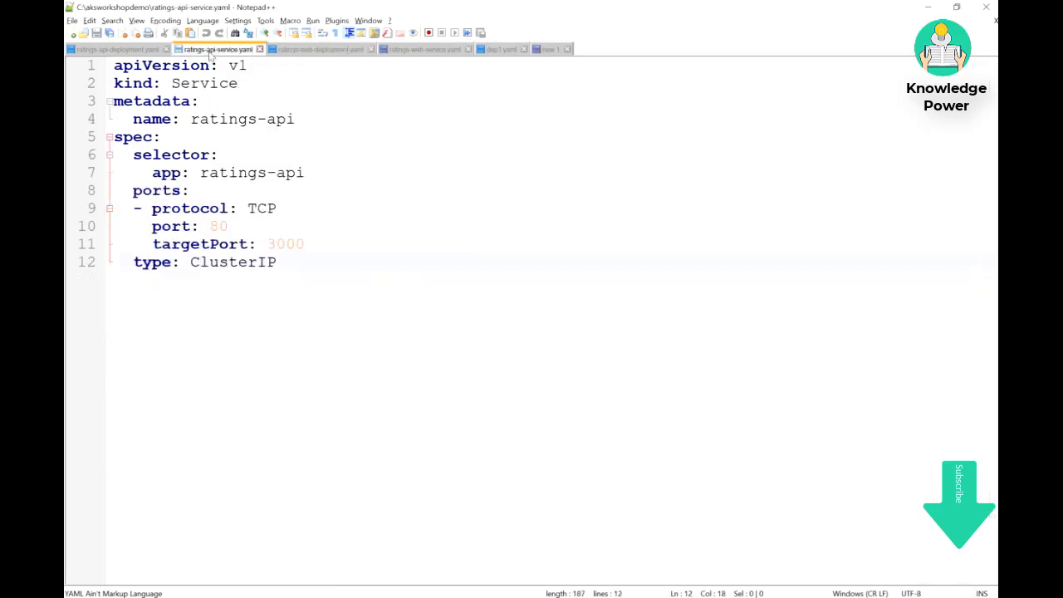
pyautogui.doubleClick(258, 262)
pyautogui.click(423, 51)
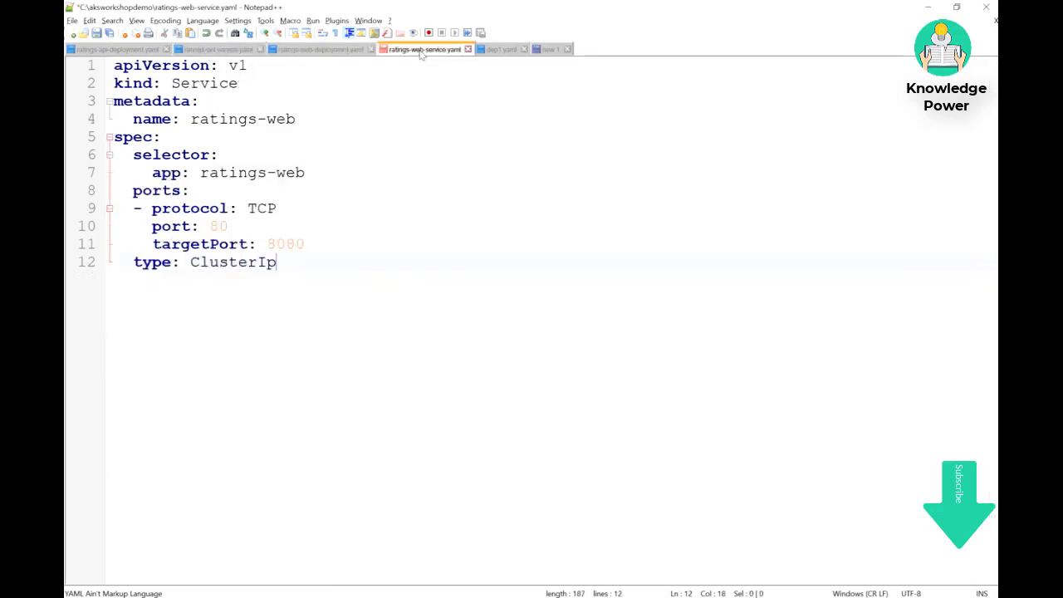
pyautogui.doubleClick(250, 262)
pyautogui.hotkey('ctrl', 'v')
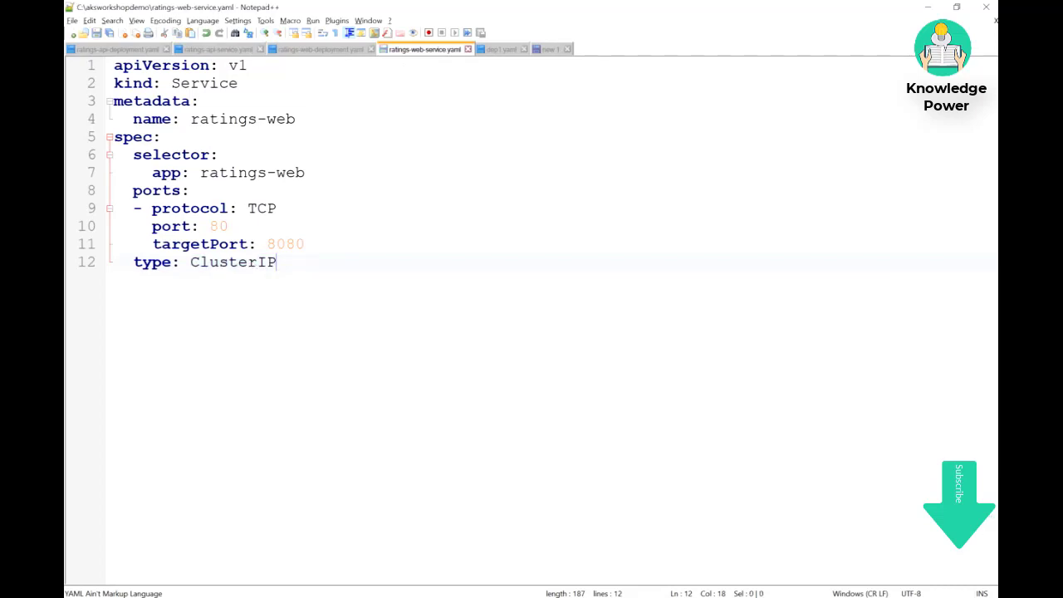
# Switch to Command Prompt, change the working directory to C:\aksworkshopdemo and clear the screen
pyautogui.hotkey('alt', 'Tab')
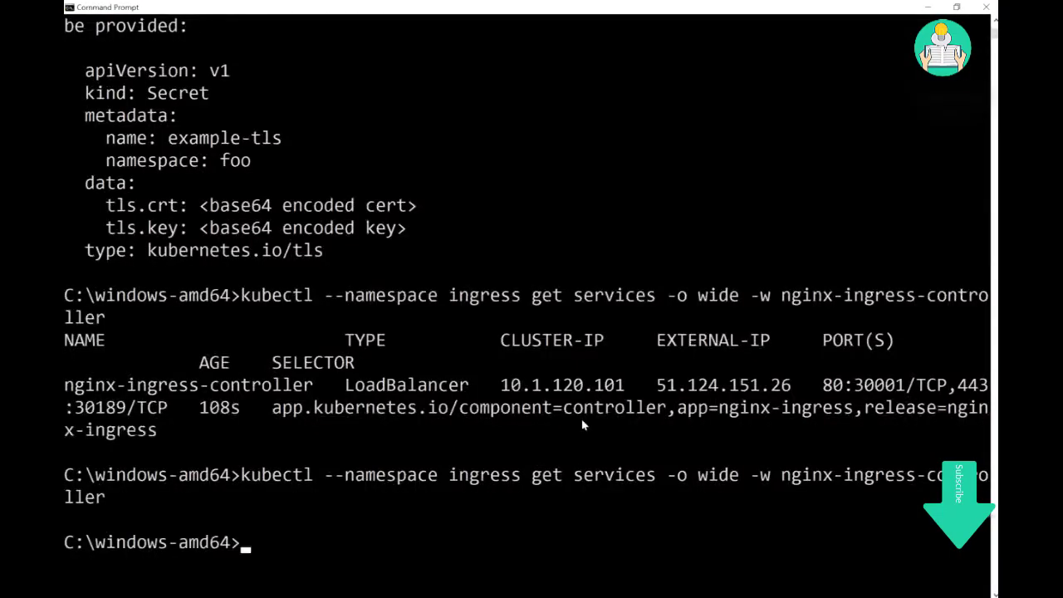
pyautogui.write('cd ..')
pyautogui.press('Return')
pyautogui.write('cd aks')
pyautogui.press('Tab')
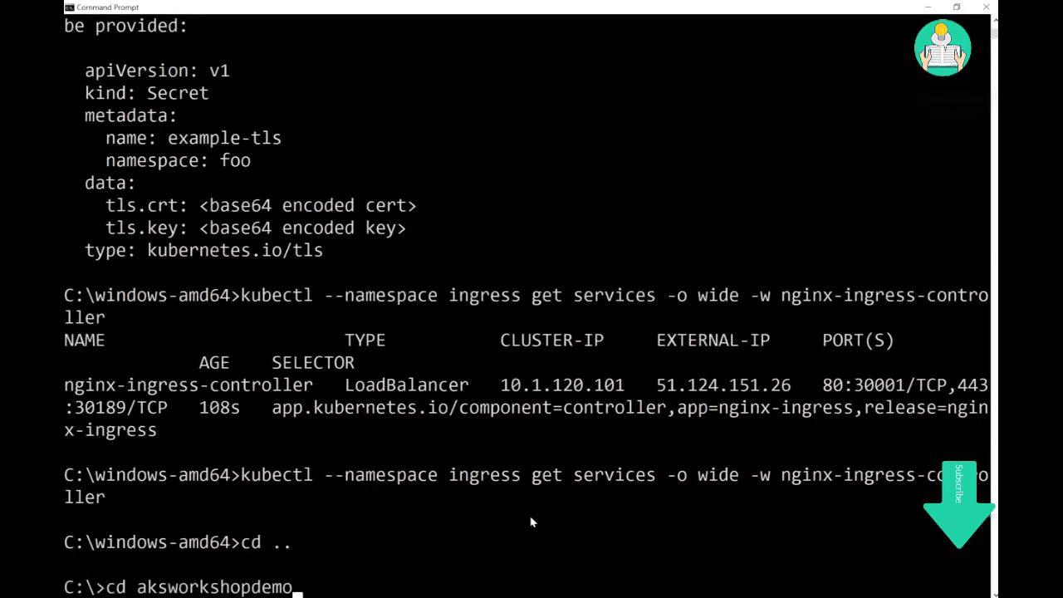
pyautogui.press('Return')
pyautogui.write('cls')
pyautogui.press('Return')
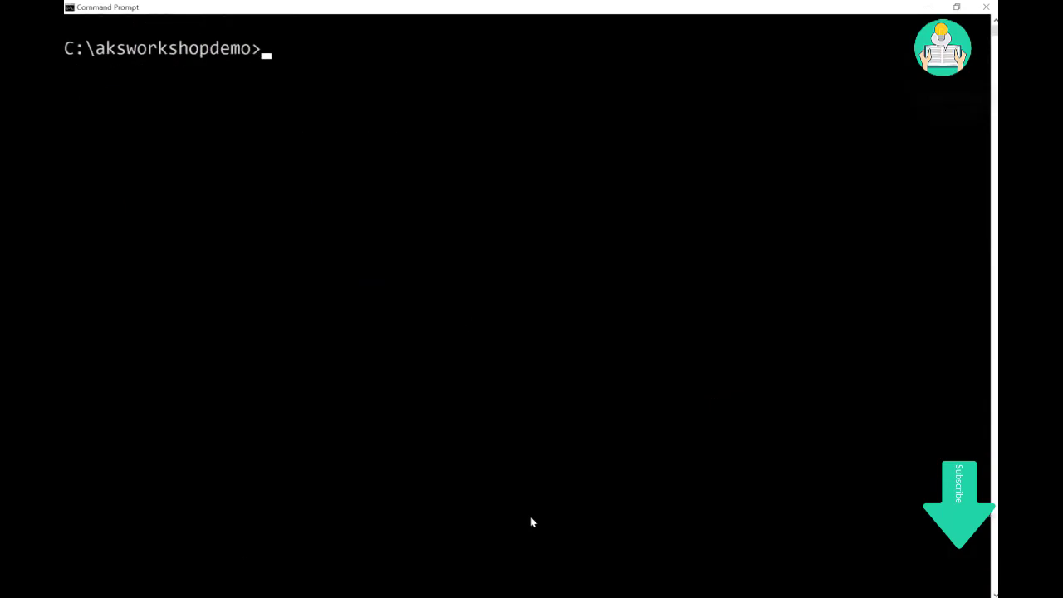
pyautogui.write('51.124.151.26')
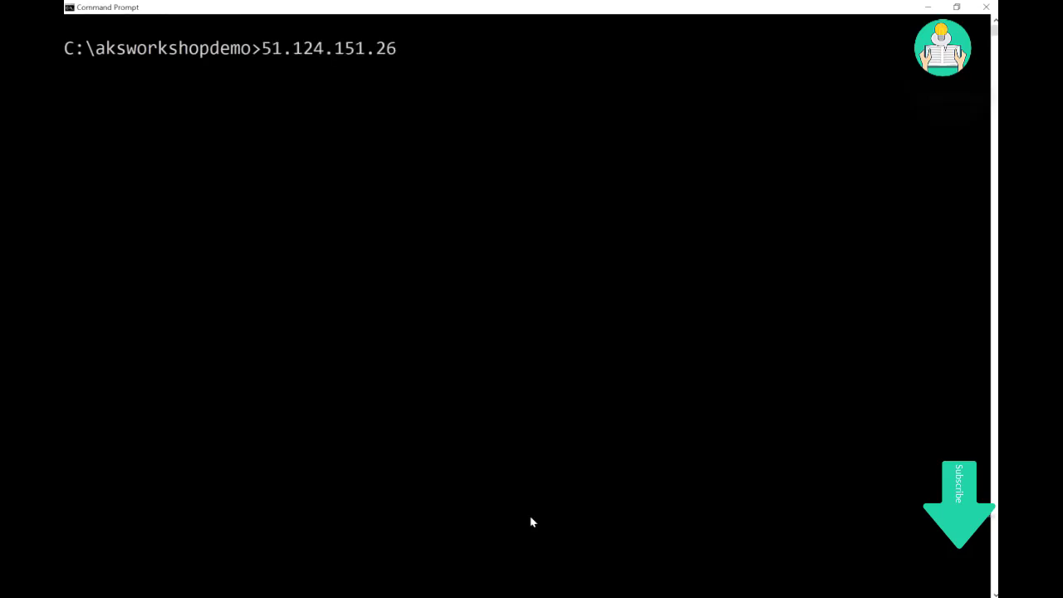
pyautogui.write('51.124.151.26')
pyautogui.hotkey('ctrl', 'c')
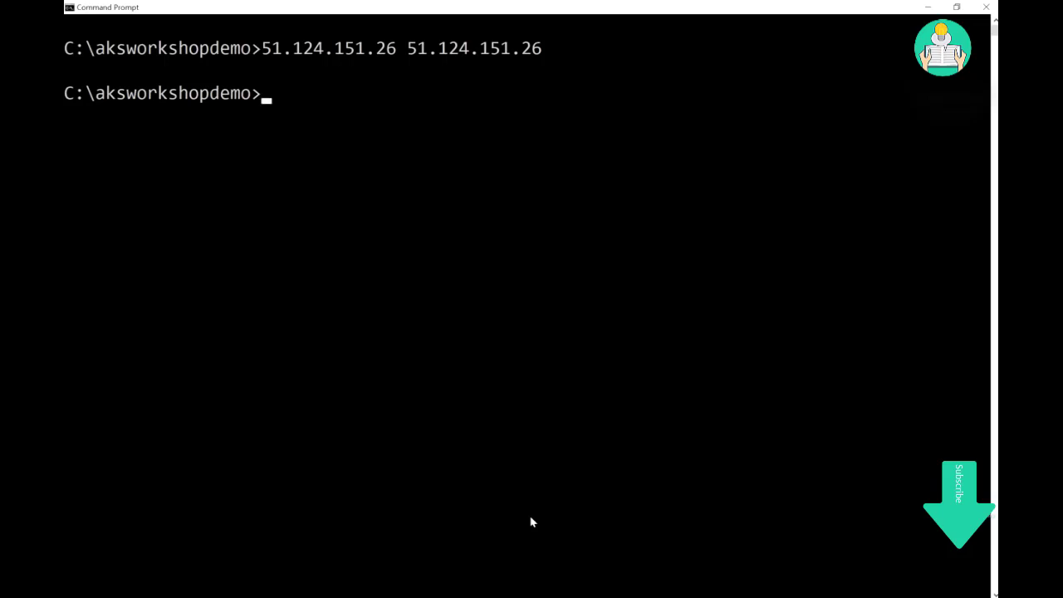
# Draft a kubectl apply command for deployment rating-web with ratings-web-service.yaml, and check the type entry in that manifest
pyautogui.write('kubect')
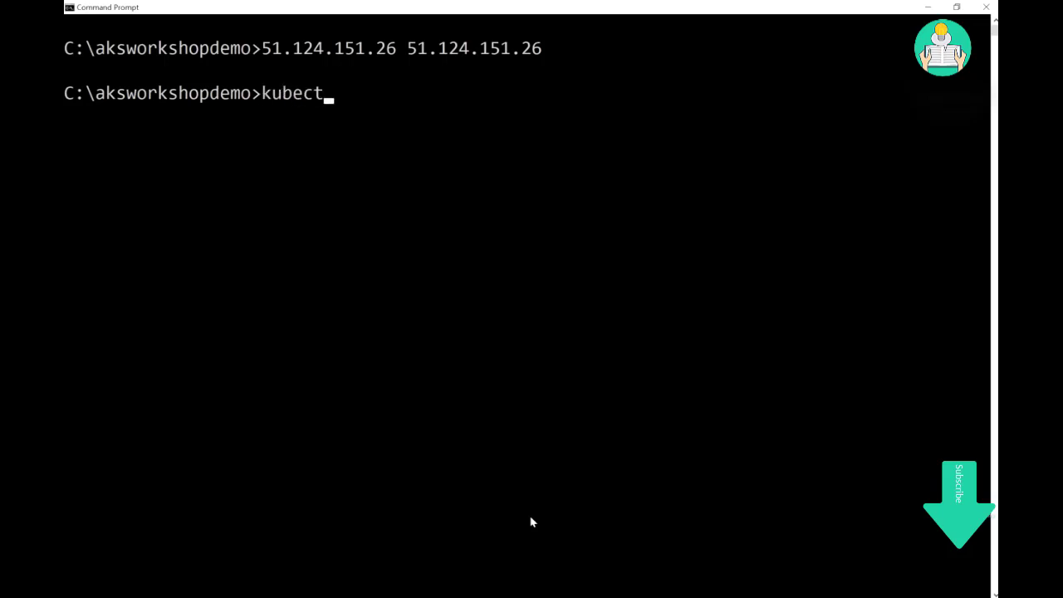
pyautogui.write('l apply rating')
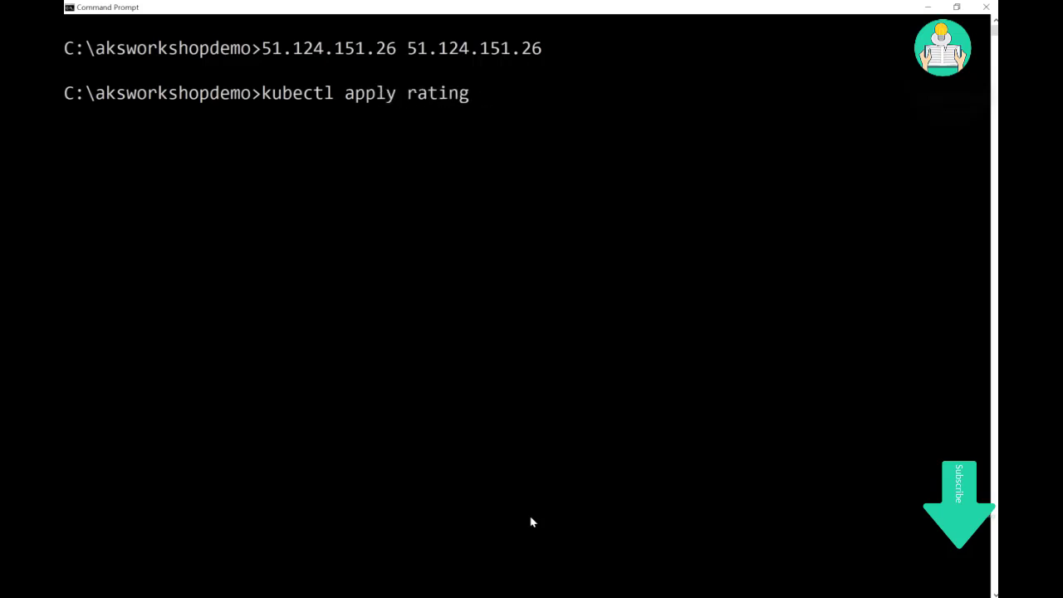
pyautogui.write('-web')
pyautogui.press('BackSpace')
pyautogui.press('BackSpace')
pyautogui.press('BackSpace')
pyautogui.press('BackSpace')
pyautogui.press('BackSpace')
pyautogui.press('BackSpace')
pyautogui.press('BackSpace')
pyautogui.press('BackSpace')
pyautogui.press('BackSpace')
pyautogui.press('BackSpace')
pyautogui.write('deployment e')
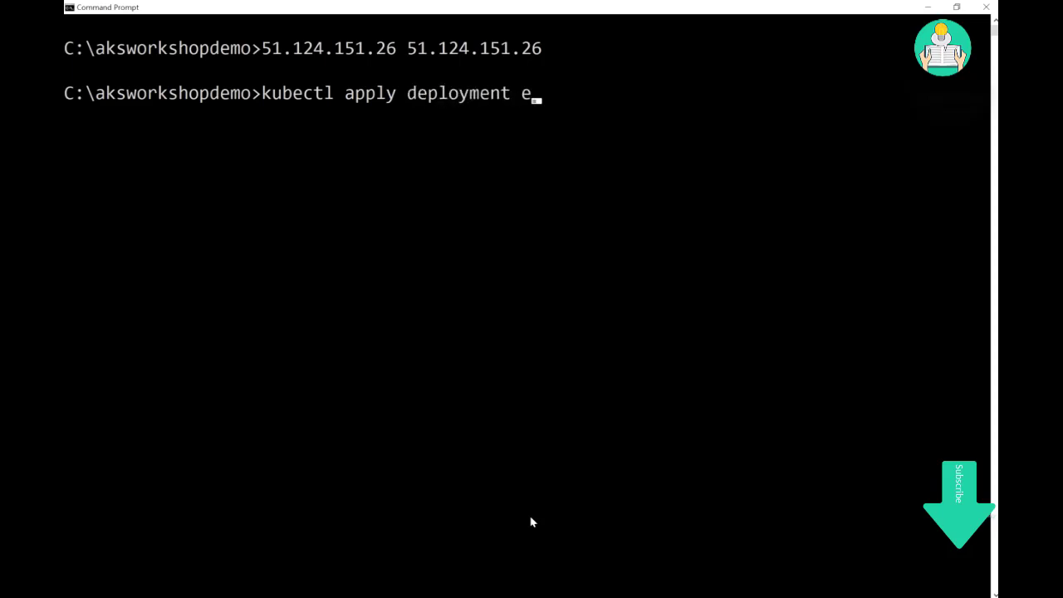
pyautogui.press('BackSpace')
pyautogui.write('rating-w')
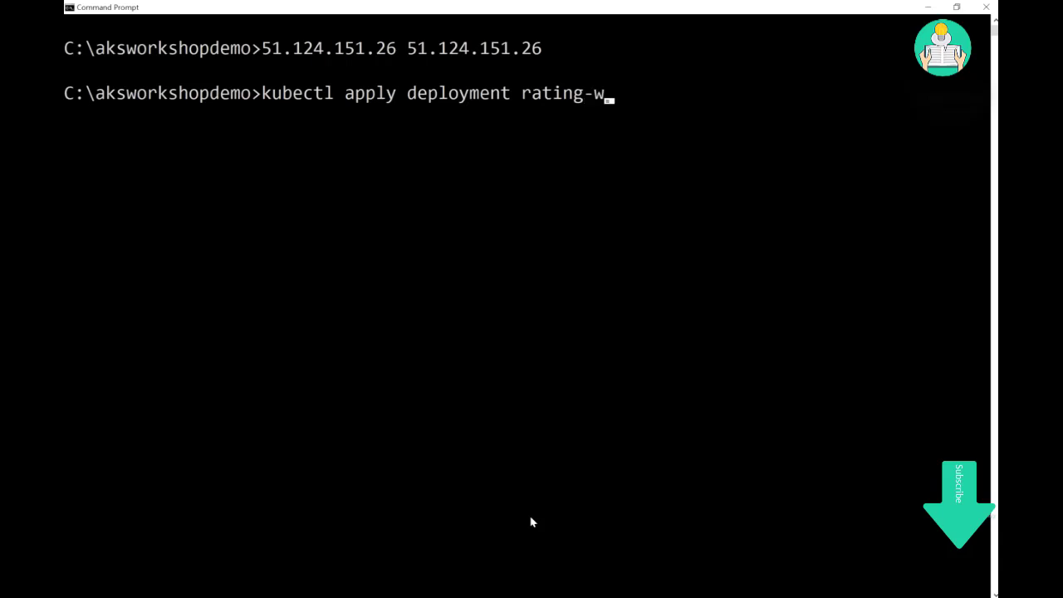
pyautogui.write('eb -f ra')
pyautogui.press('Tab')
pyautogui.press('BackSpace')
pyautogui.press('BackSpace')
pyautogui.press('BackSpace')
pyautogui.press('BackSpace')
pyautogui.press('BackSpace')
pyautogui.press('BackSpace')
pyautogui.press('BackSpace')
pyautogui.press('BackSpace')
pyautogui.press('BackSpace')
pyautogui.press('BackSpace')
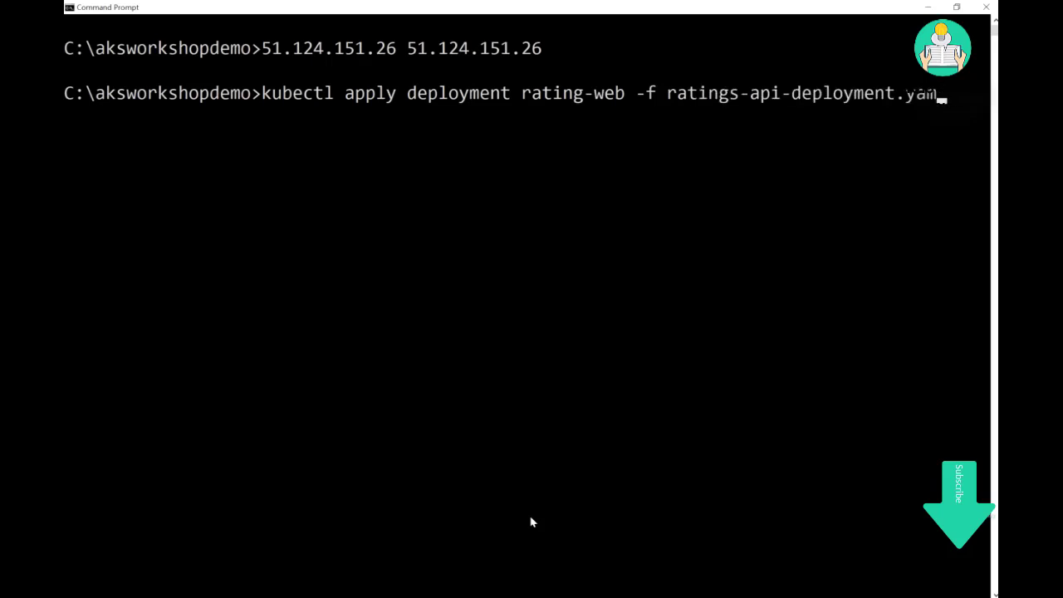
pyautogui.press('BackSpace')
pyautogui.press('BackSpace')
pyautogui.press('BackSpace')
pyautogui.press('BackSpace')
pyautogui.press('BackSpace')
pyautogui.press('BackSpace')
pyautogui.press('BackSpace')
pyautogui.press('BackSpace')
pyautogui.press('BackSpace')
pyautogui.write('web-s')
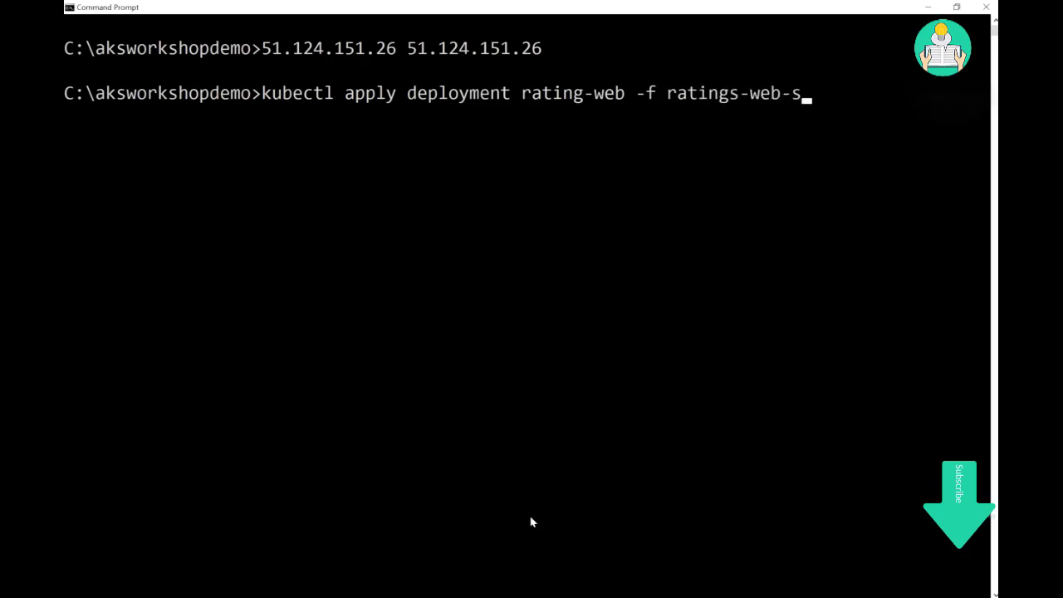
pyautogui.press('Tab')
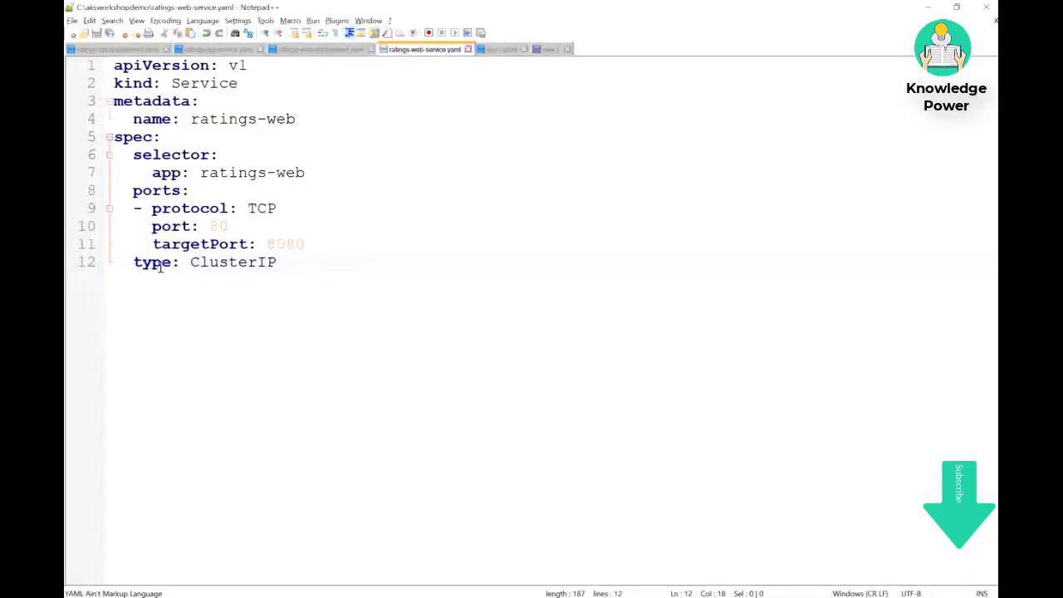
pyautogui.doubleClick(161, 264)
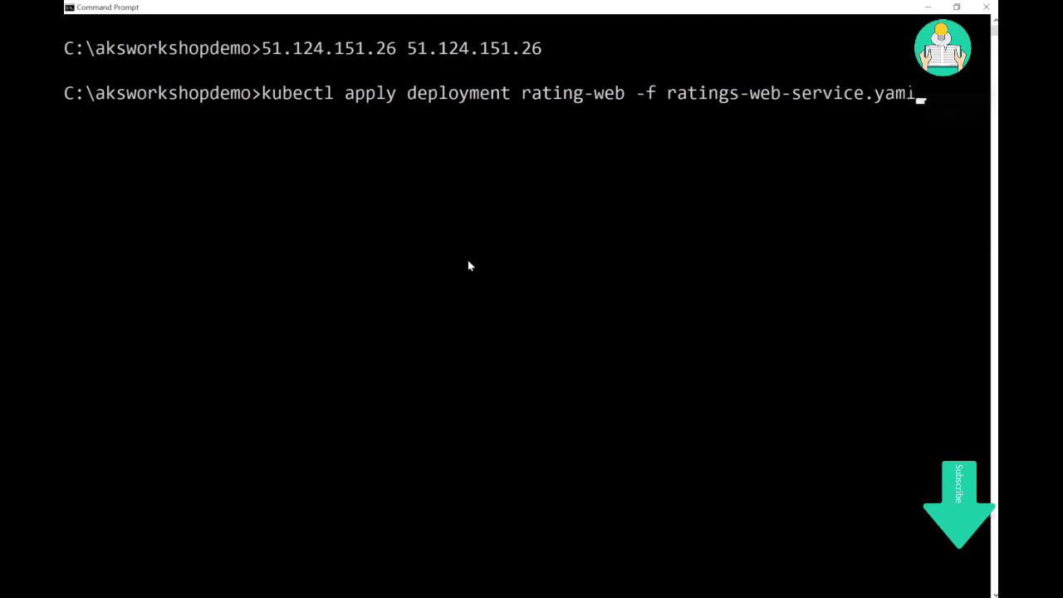
# Rework the drafted command into kubectl delete deployment rating-web and try to delete that deployment
pyautogui.press('BackSpace')
pyautogui.press('BackSpace')
pyautogui.press('BackSpace')
pyautogui.press('BackSpace')
pyautogui.press('BackSpace')
pyautogui.press('BackSpace')
pyautogui.press('BackSpace')
pyautogui.press('BackSpace')
pyautogui.press('BackSpace')
pyautogui.press('BackSpace')
pyautogui.press('BackSpace')
pyautogui.press('BackSpace')
pyautogui.press('BackSpace')
pyautogui.press('BackSpace')
pyautogui.press('BackSpace')
pyautogui.press('BackSpace')
pyautogui.press('BackSpace')
pyautogui.press('BackSpace')
pyautogui.press('BackSpace')
pyautogui.press('BackSpace')
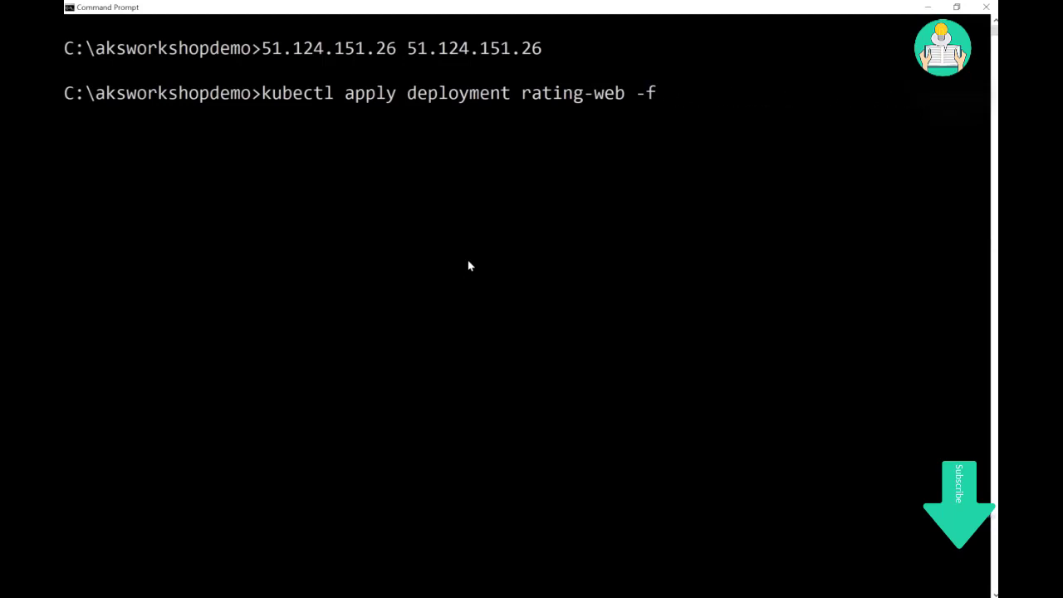
pyautogui.press('Left')
pyautogui.press('Left')
pyautogui.press('Left')
pyautogui.press('Left')
pyautogui.press('Left')
pyautogui.press('Left')
pyautogui.press('Left')
pyautogui.press('Left')
pyautogui.press('Left')
pyautogui.press('Left')
pyautogui.press('Left')
pyautogui.press('Left')
pyautogui.press('Left')
pyautogui.press('Left')
pyautogui.press('Left')
pyautogui.press('Left')
pyautogui.press('Left')
pyautogui.press('Left')
pyautogui.press('Left')
pyautogui.press('Left')
pyautogui.press('BackSpace')
pyautogui.press('BackSpace')
pyautogui.press('BackSpace')
pyautogui.press('BackSpace')
pyautogui.press('BackSpace')
pyautogui.write('delete')
pyautogui.press('Return')
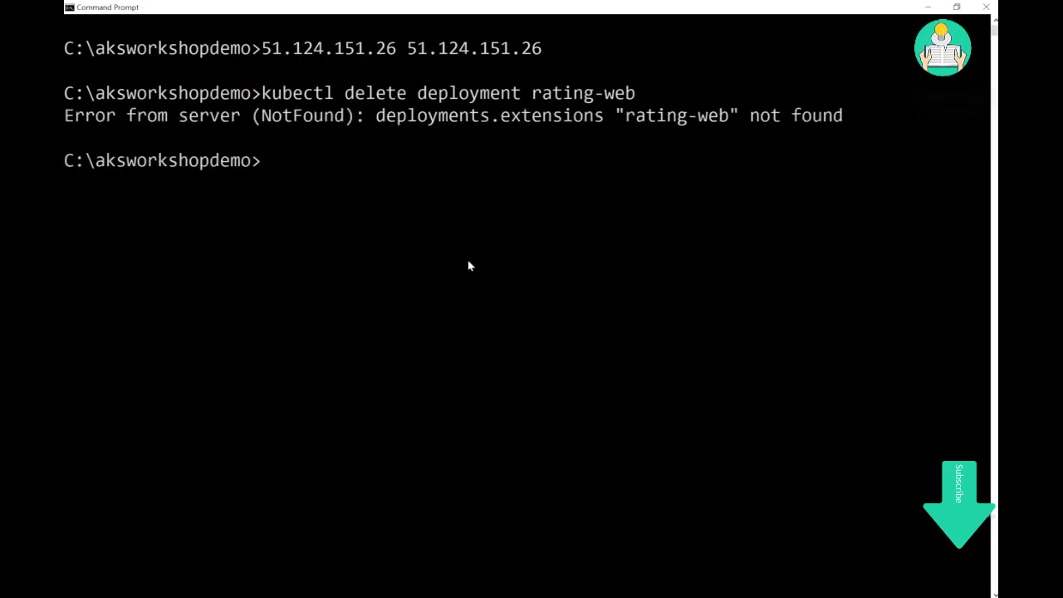
# Try to delete the rating-web service by running kubectl delete service rating-web
pyautogui.press('Up')
pyautogui.press('Left')
pyautogui.press('Left')
pyautogui.press('Left')
pyautogui.press('Left')
pyautogui.press('Left')
pyautogui.press('Left')
pyautogui.press('Left')
pyautogui.press('Left')
pyautogui.press('Left')
pyautogui.press('Left')
pyautogui.press('Left')
pyautogui.press('Left')
pyautogui.press('Left')
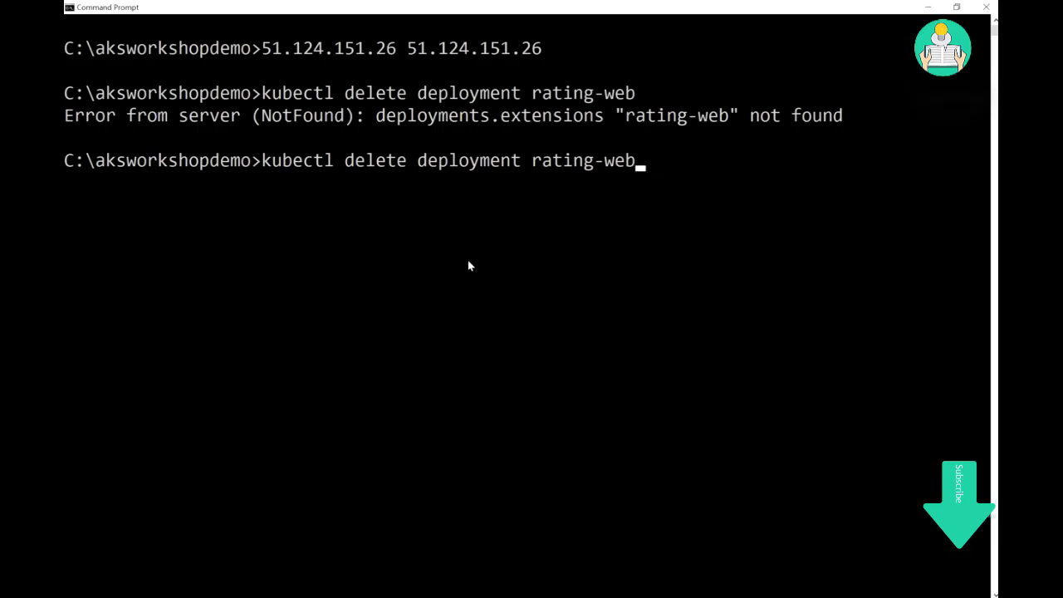
pyautogui.press('BackSpace')
pyautogui.press('BackSpace')
pyautogui.press('BackSpace')
pyautogui.press('BackSpace')
pyautogui.press('BackSpace')
pyautogui.press('BackSpace')
pyautogui.press('BackSpace')
pyautogui.press('BackSpace')
pyautogui.press('BackSpace')
pyautogui.press('BackSpace')
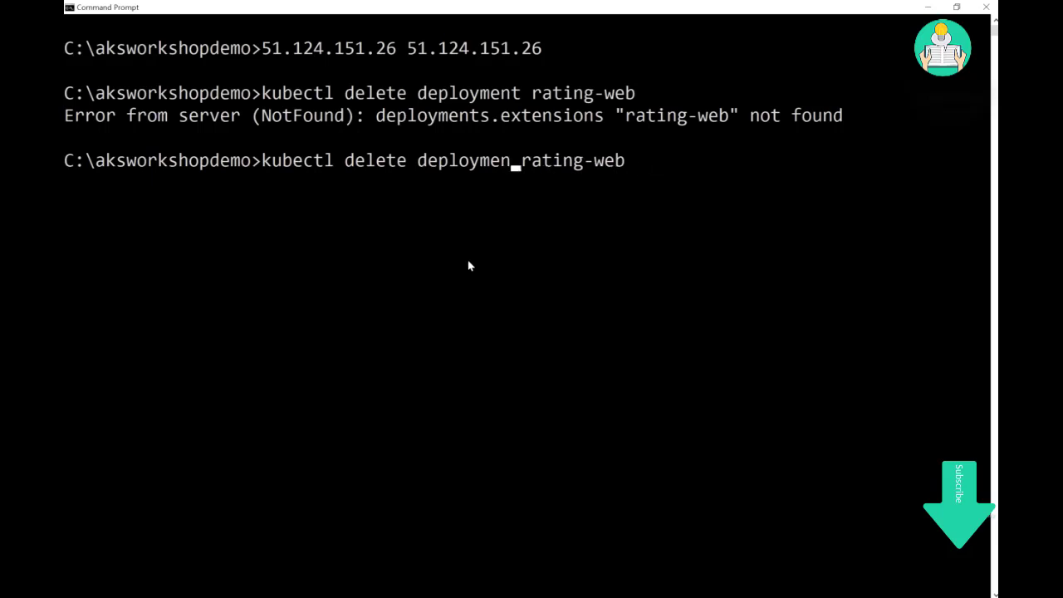
pyautogui.write('service')
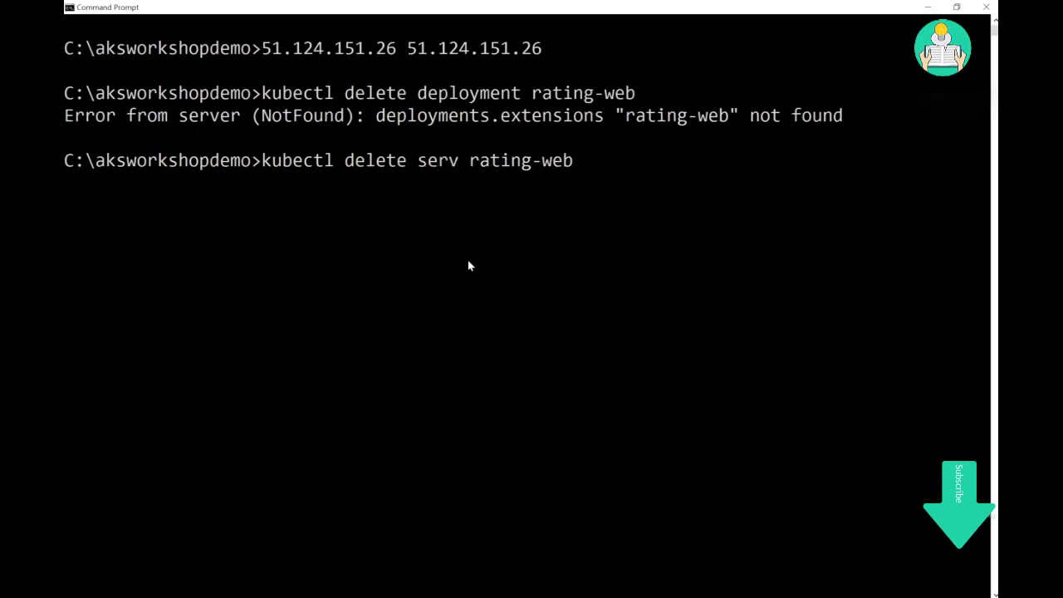
pyautogui.press('Return')
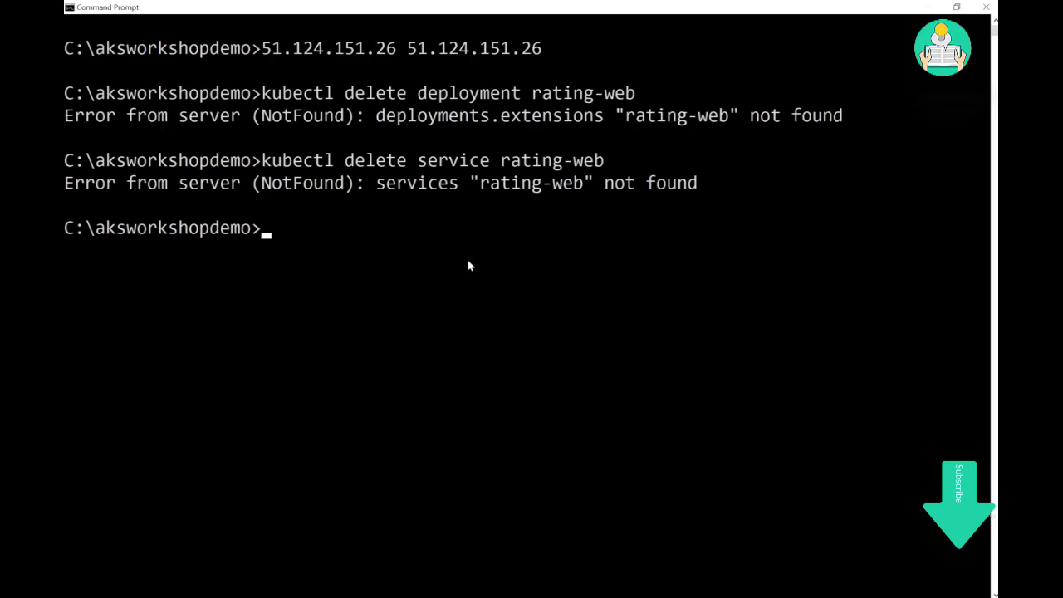
# Delete the ratings-web service by correcting the previous command to kubectl delete service ratings-web
pyautogui.press('Up')
pyautogui.press('Left')
pyautogui.press('Left')
pyautogui.press('Left')
pyautogui.press('Left')
pyautogui.write('s')
pyautogui.press('Return')
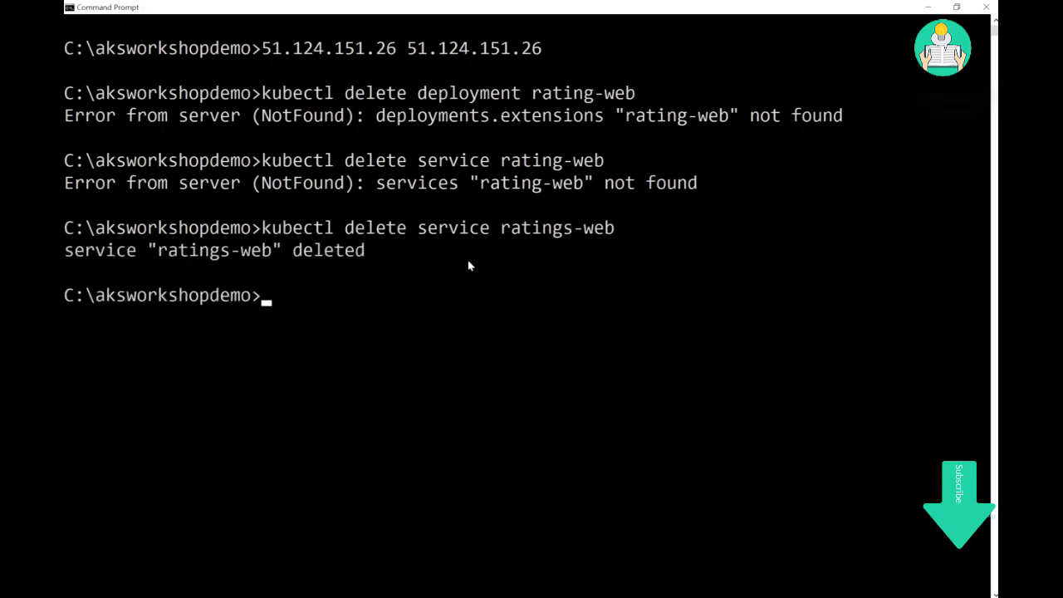
# Redeploy the ratings-web service from the aksworkshopdemo folder with kubectl apply -f ratings-web-service.yaml
pyautogui.write('cd aksworkshopdemo')
pyautogui.press('Return')
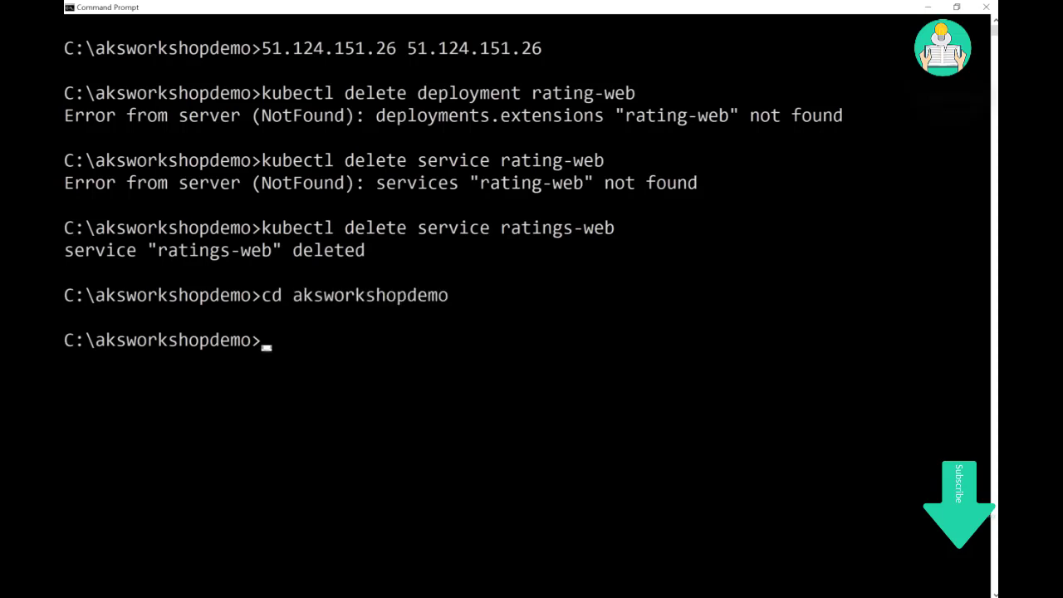
pyautogui.write('kubec')
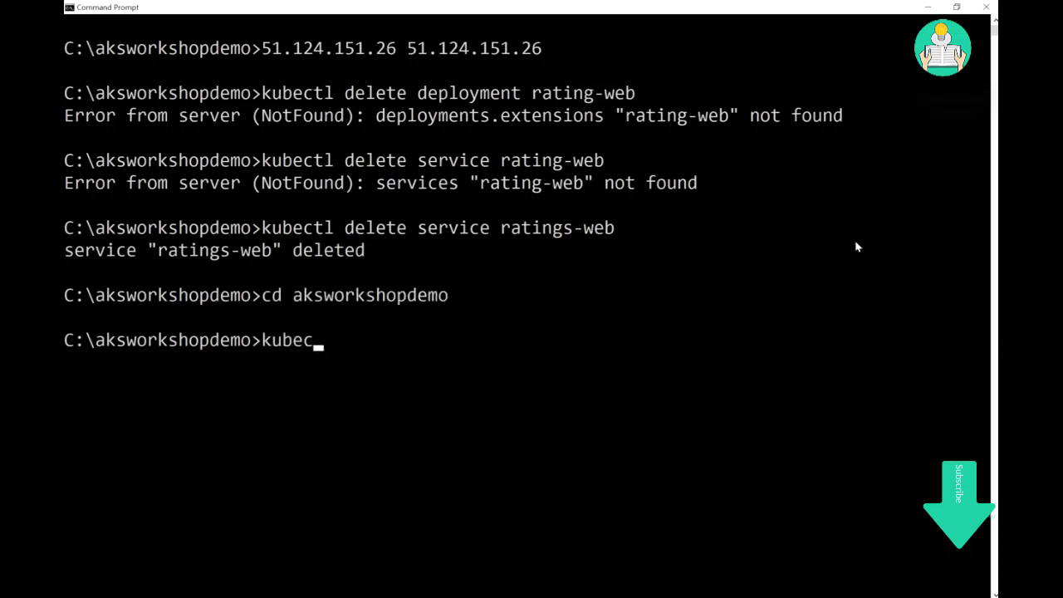
pyautogui.write('tl app')
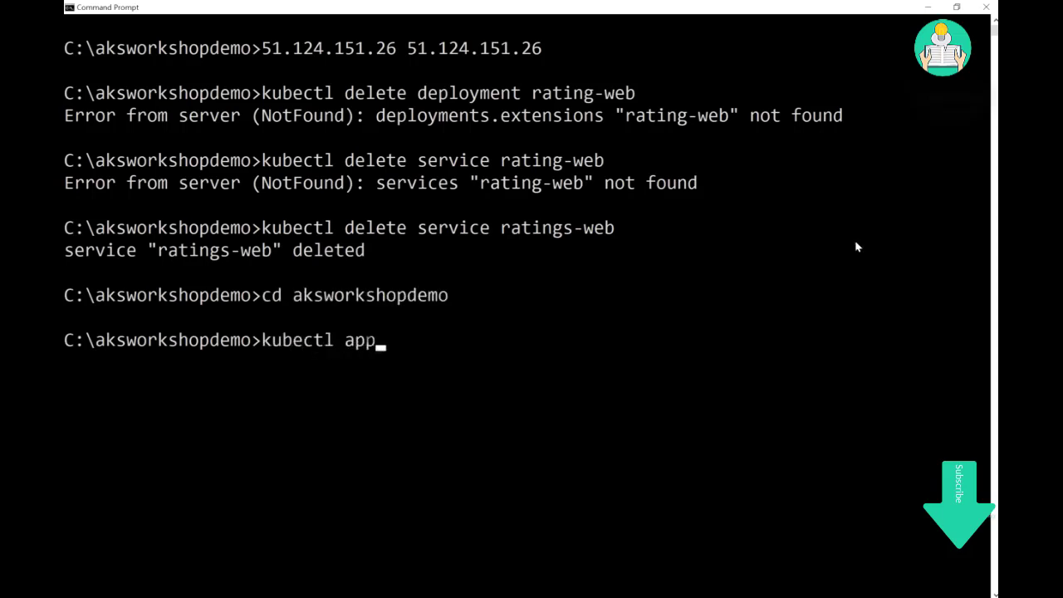
pyautogui.write('ly -f rat')
pyautogui.press('Tab')
pyautogui.press('BackSpace')
pyautogui.press('BackSpace')
pyautogui.press('BackSpace')
pyautogui.press('BackSpace')
pyautogui.press('BackSpace')
pyautogui.press('BackSpace')
pyautogui.press('BackSpace')
pyautogui.press('BackSpace')
pyautogui.press('BackSpace')
pyautogui.press('BackSpace')
pyautogui.press('BackSpace')
pyautogui.press('BackSpace')
pyautogui.press('BackSpace')
pyautogui.press('BackSpace')
pyautogui.press('BackSpace')
pyautogui.press('BackSpace')
pyautogui.press('BackSpace')
pyautogui.press('BackSpace')
pyautogui.press('BackSpace')
pyautogui.write('web')
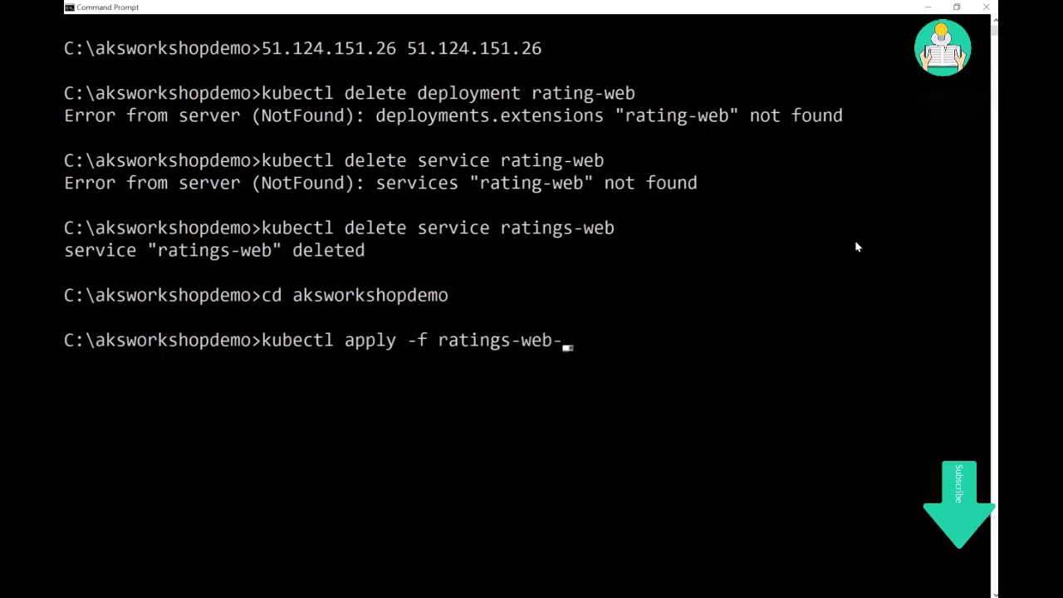
pyautogui.write('-s')
pyautogui.press('Tab')
pyautogui.press('Return')
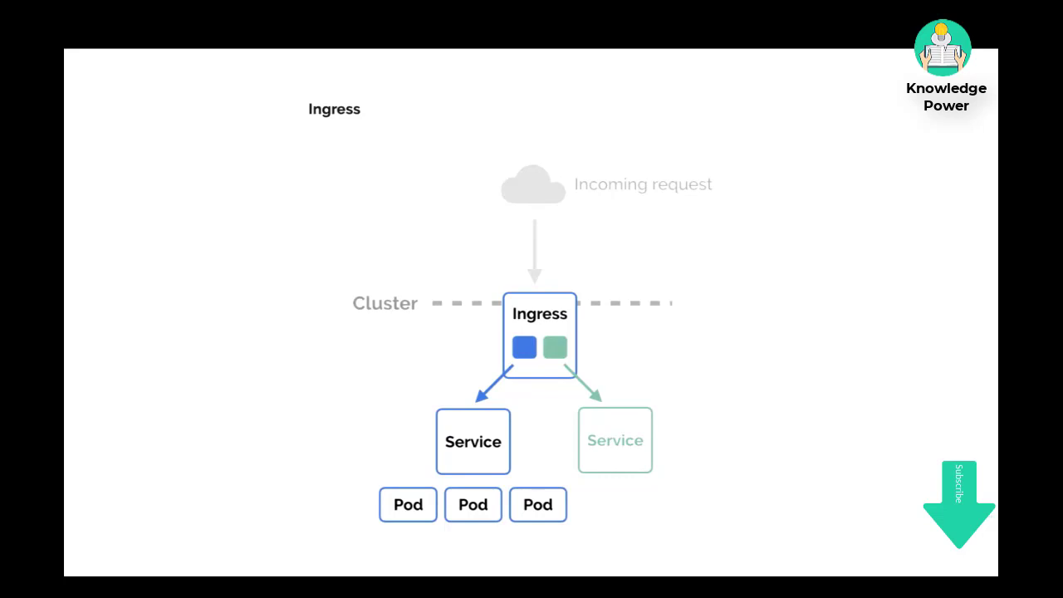
pyautogui.moveTo(432, 403); pyautogui.dragTo(707, 408)
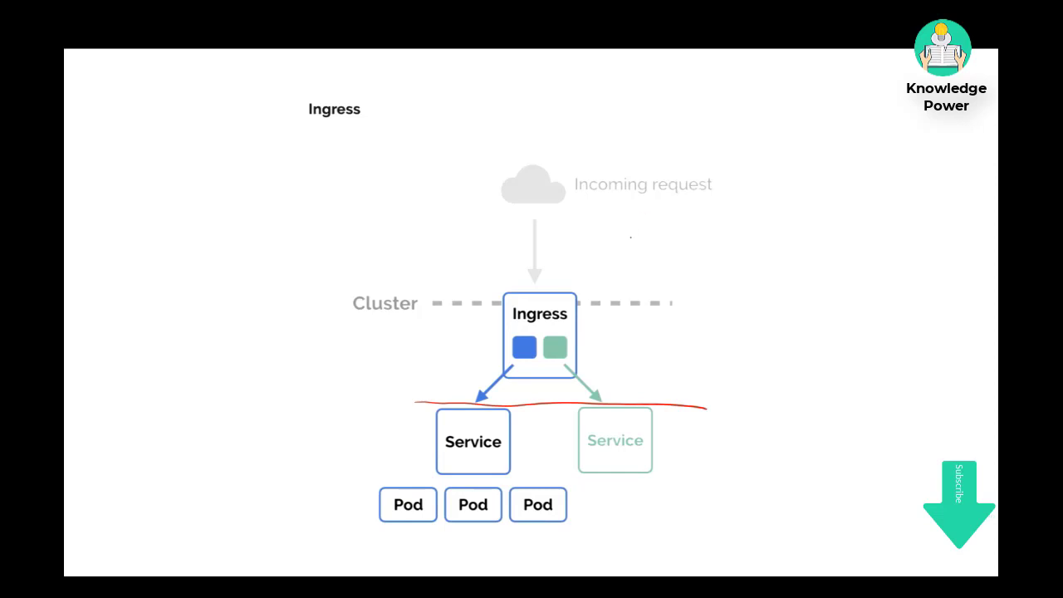
pyautogui.moveTo(573, 214); pyautogui.dragTo(572, 277)
pyautogui.moveTo(561, 262); pyautogui.dragTo(585, 259)
pyautogui.moveTo(581, 356); pyautogui.dragTo(613, 388)
pyautogui.moveTo(598, 384); pyautogui.dragTo(617, 376)
pyautogui.moveTo(488, 353)
pyautogui.mouseDown()
pyautogui.moveTo(462, 382)
pyautogui.moveTo(471, 388)
pyautogui.mouseUp()
pyautogui.moveTo(834, 189); pyautogui.dragTo(811, 232)
pyautogui.moveTo(855, 197)
pyautogui.mouseDown()
pyautogui.moveTo(848, 238)
pyautogui.moveTo(875, 226)
pyautogui.mouseUp()
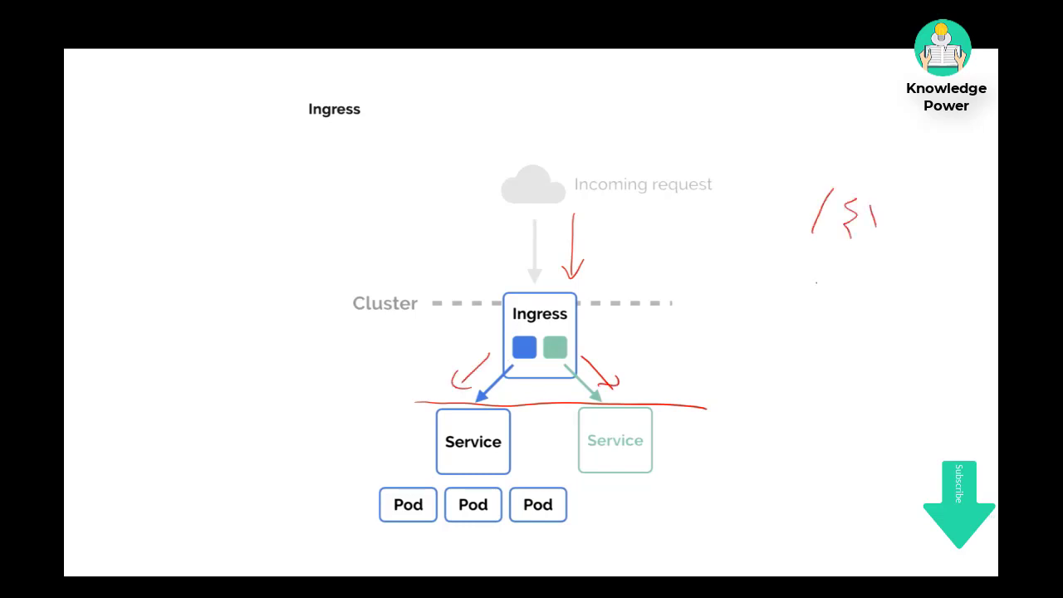
pyautogui.moveTo(775, 271); pyautogui.dragTo(934, 220)
pyautogui.moveTo(849, 275); pyautogui.dragTo(835, 343)
pyautogui.moveTo(887, 281)
pyautogui.mouseDown()
pyautogui.moveTo(874, 329)
pyautogui.moveTo(919, 297)
pyautogui.mouseUp()
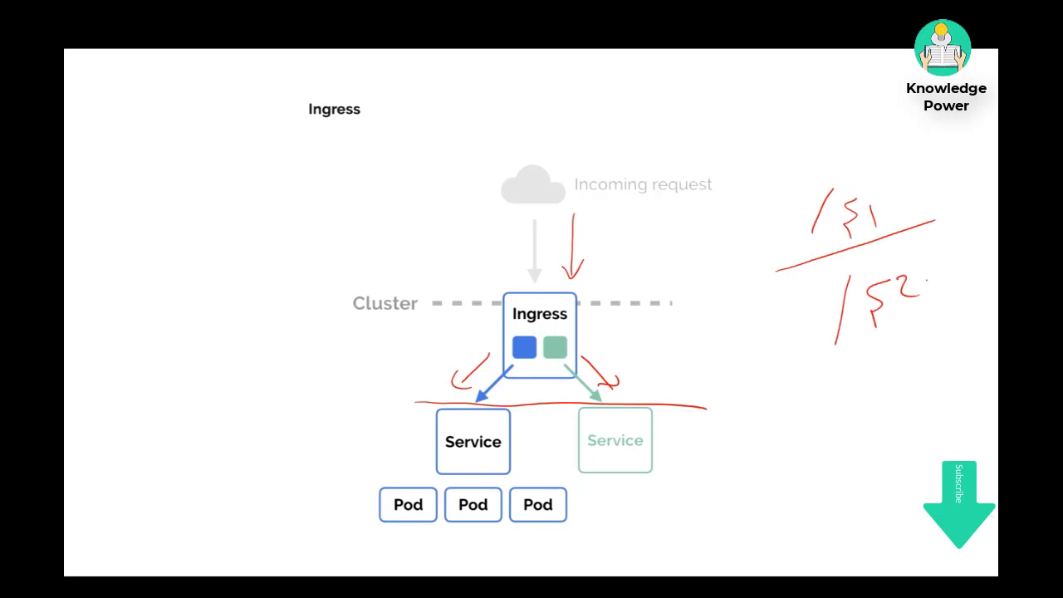
pyautogui.moveTo(870, 178)
pyautogui.mouseDown()
pyautogui.moveTo(818, 247)
pyautogui.moveTo(867, 176)
pyautogui.mouseUp()
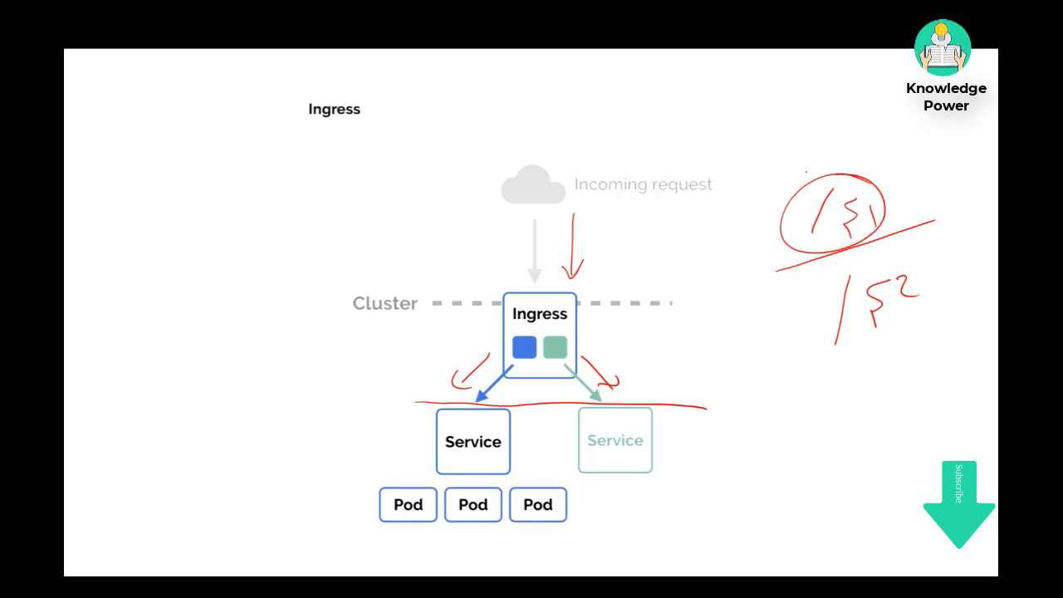
pyautogui.moveTo(454, 457); pyautogui.dragTo(470, 448)
pyautogui.moveTo(911, 265)
pyautogui.mouseDown()
pyautogui.moveTo(828, 281)
pyautogui.moveTo(913, 266)
pyautogui.mouseUp()
pyautogui.moveTo(597, 447); pyautogui.dragTo(625, 440)
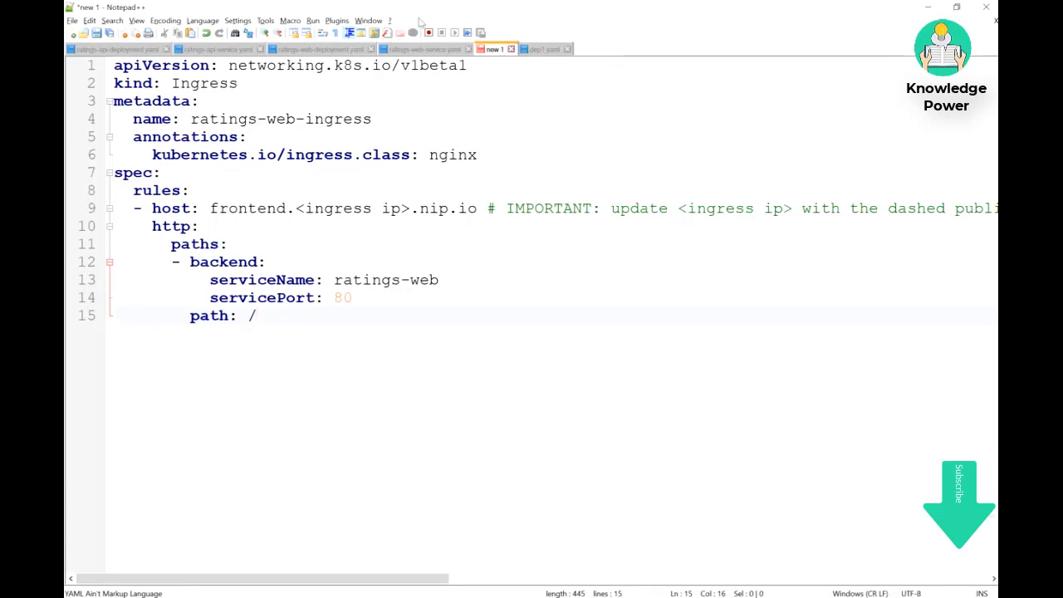
# Switch to Notepad++ and examine the kind, metadata name and ingress class annotation of the unsaved ingress manifest
pyautogui.doubleClick(189, 85)
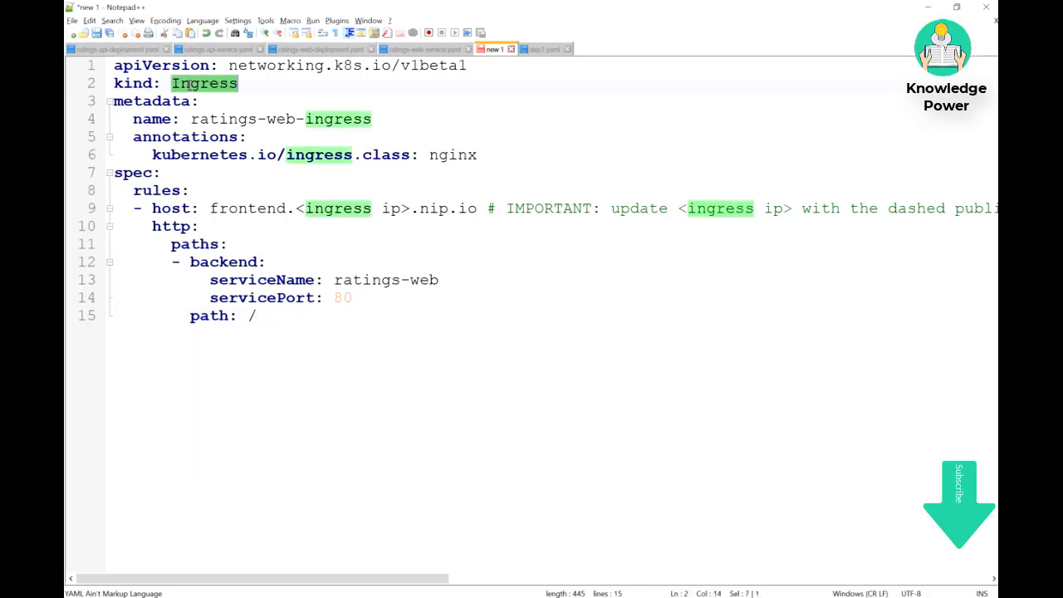
pyautogui.doubleClick(137, 83)
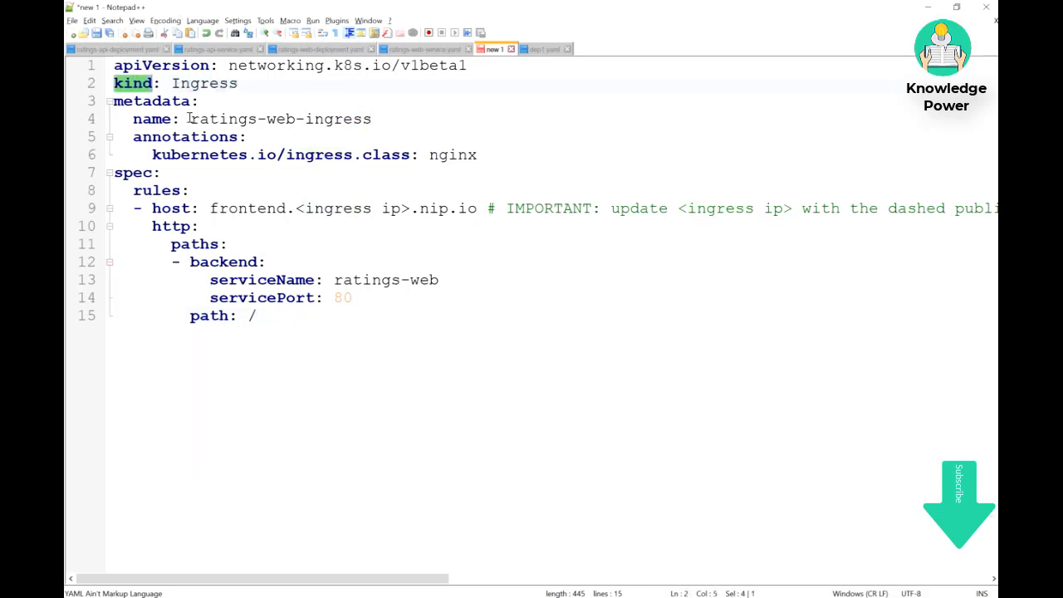
pyautogui.moveTo(190, 119); pyautogui.dragTo(369, 122)
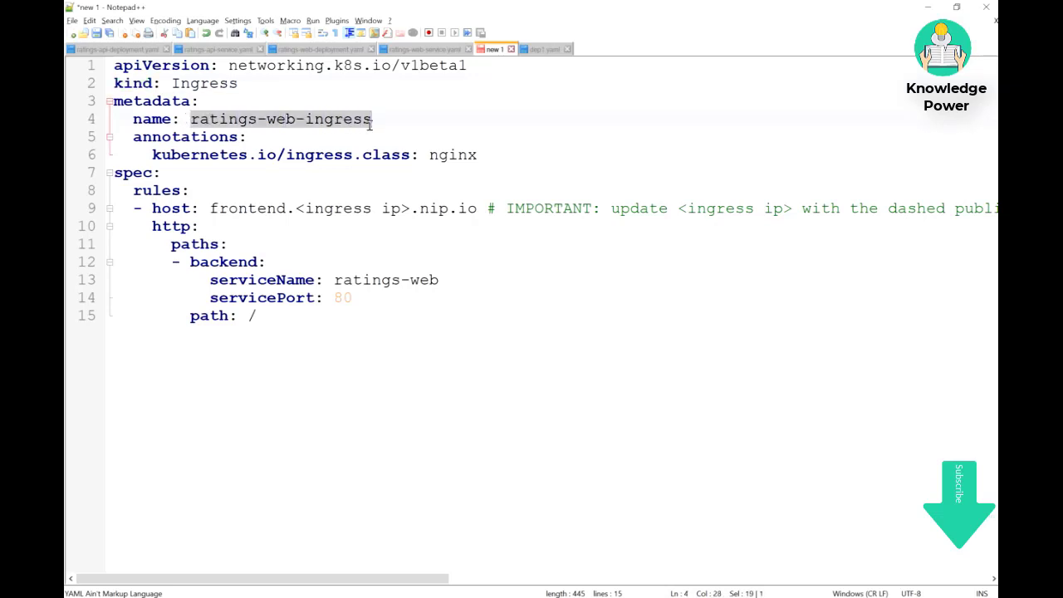
pyautogui.click(455, 156)
pyautogui.doubleClick(449, 155)
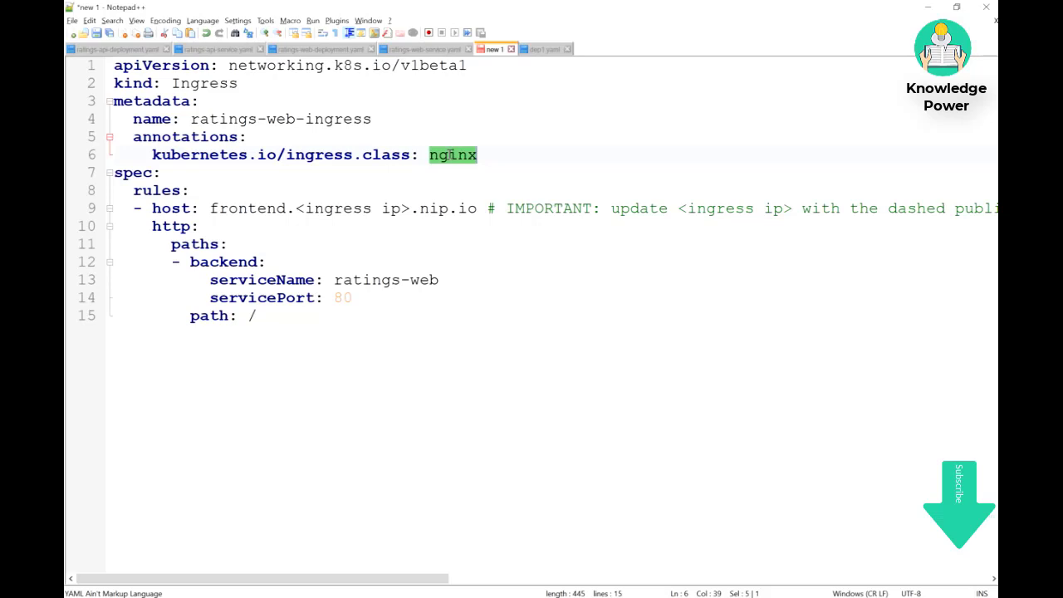
# Examine the ingress manifest's rules section: the host entry, http paths, backend and serviceName
pyautogui.doubleClick(176, 207)
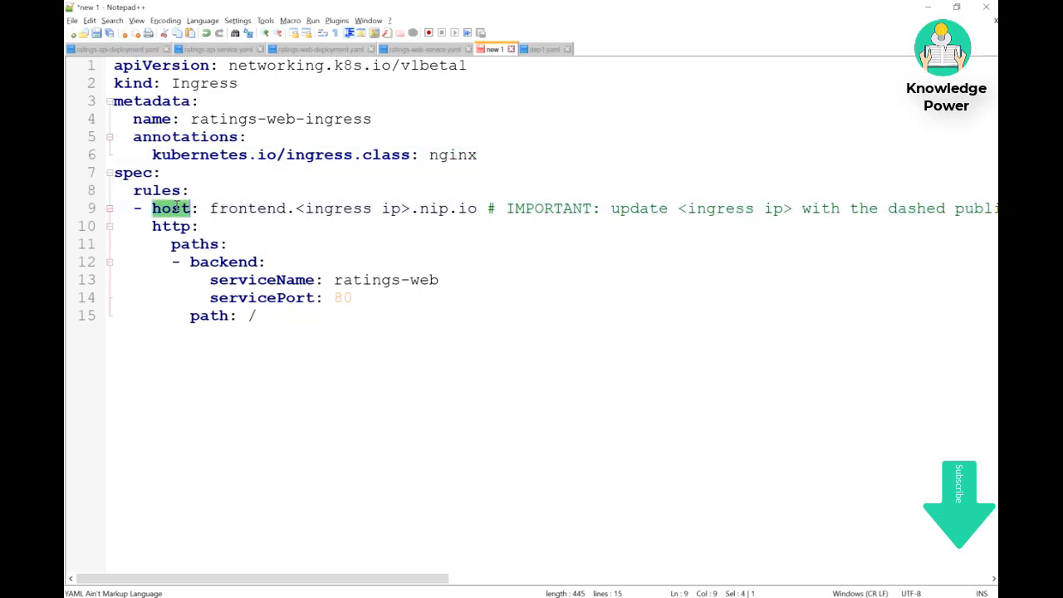
pyautogui.click(155, 190)
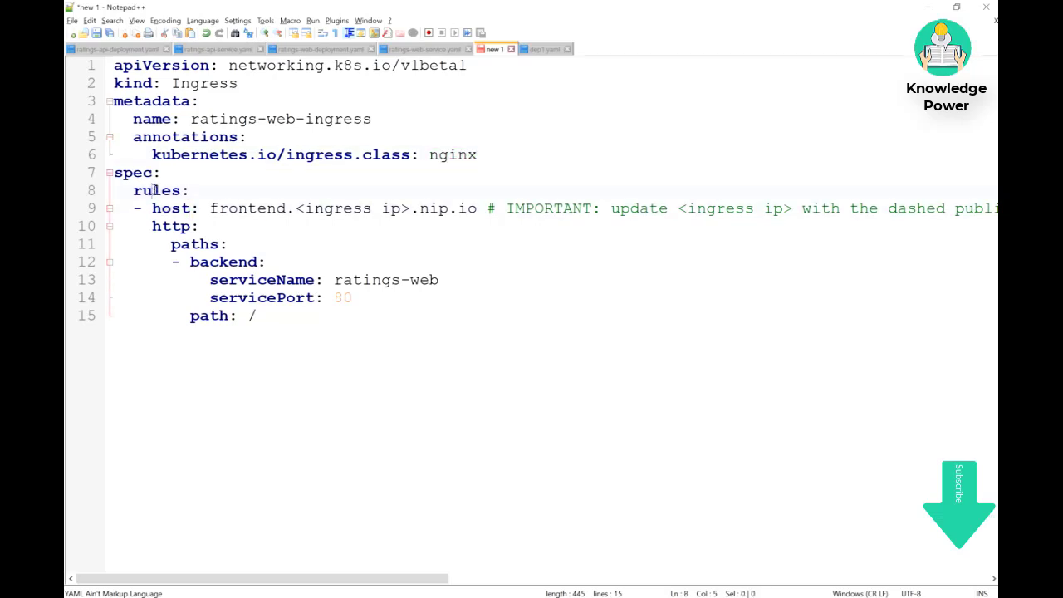
pyautogui.doubleClick(155, 191)
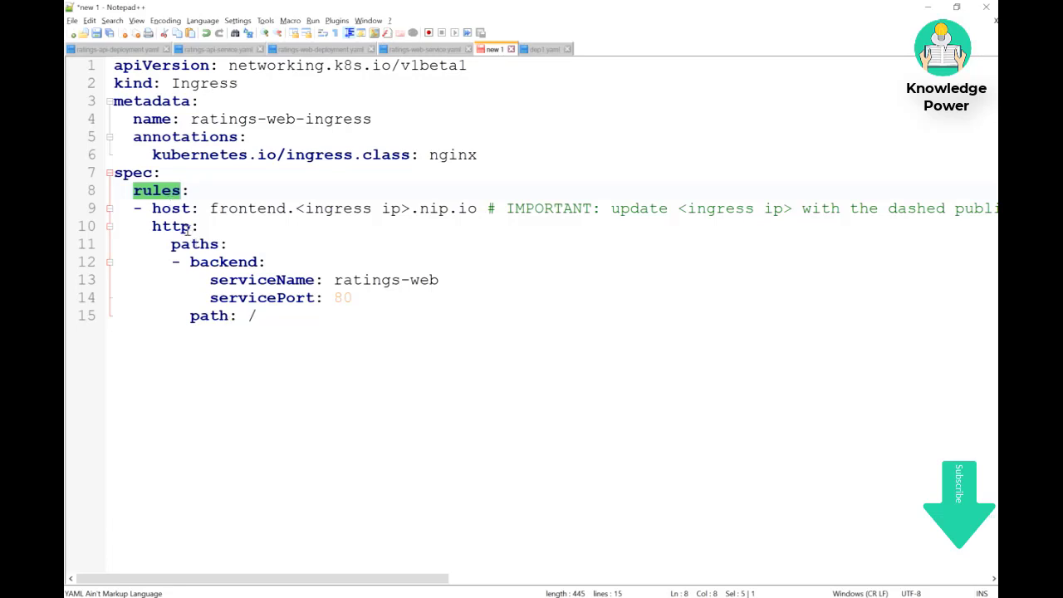
pyautogui.click(164, 212)
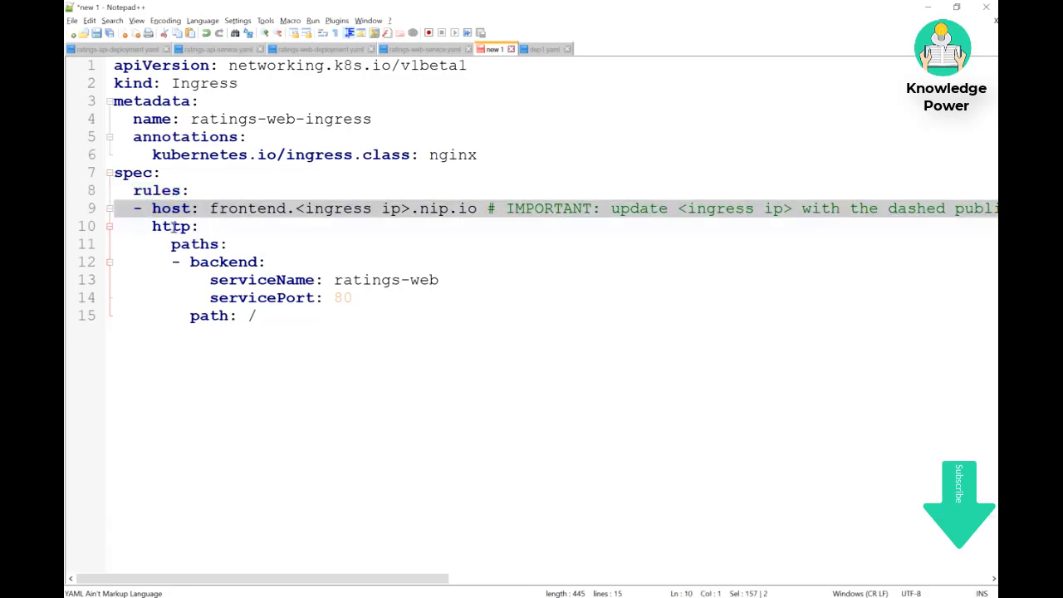
pyautogui.click(172, 226)
pyautogui.doubleClick(172, 225)
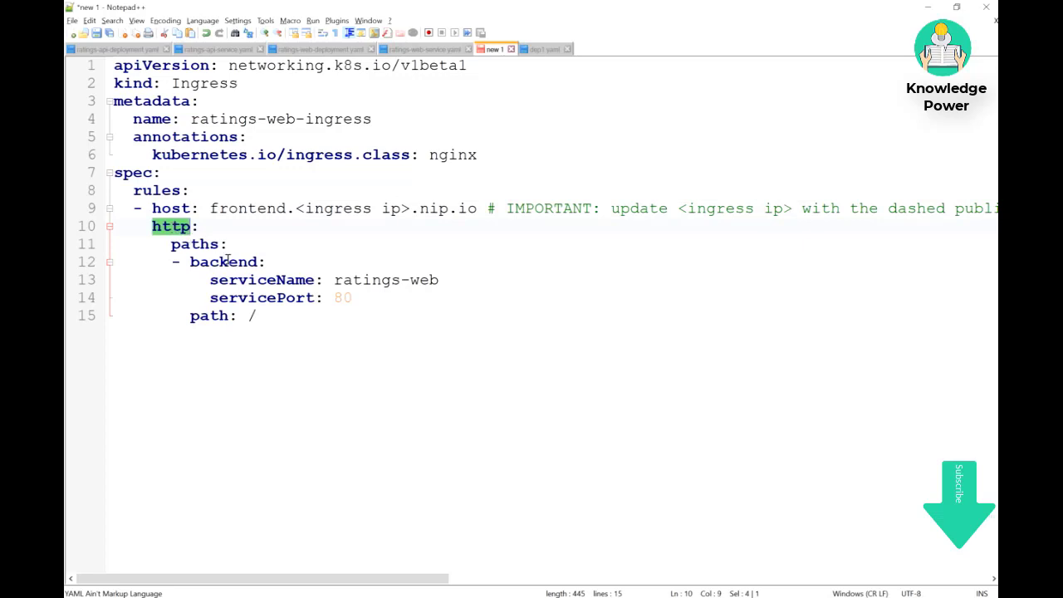
pyautogui.doubleClick(194, 243)
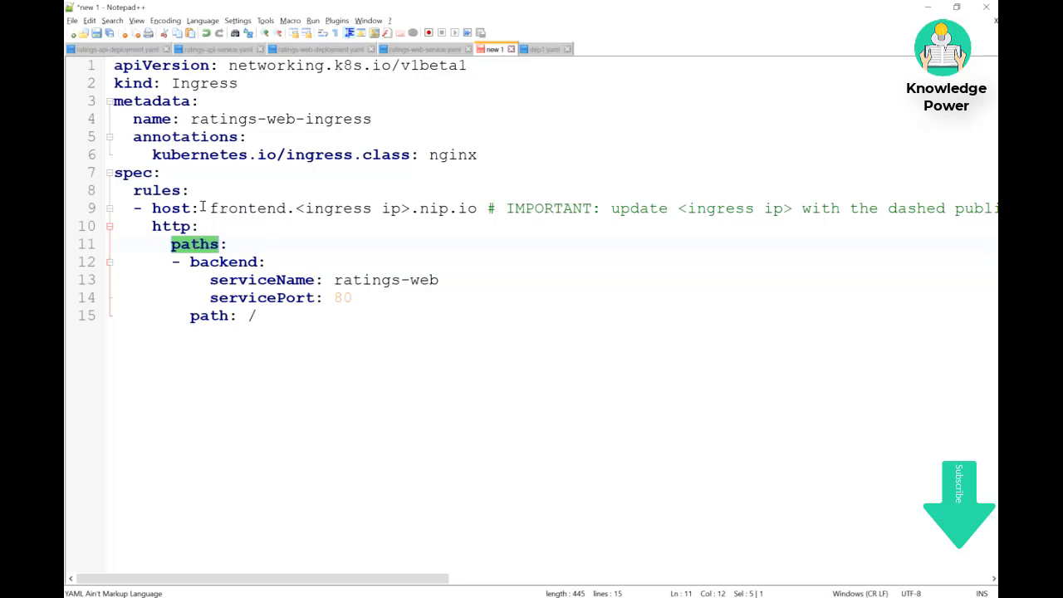
pyautogui.moveTo(207, 207); pyautogui.dragTo(475, 208)
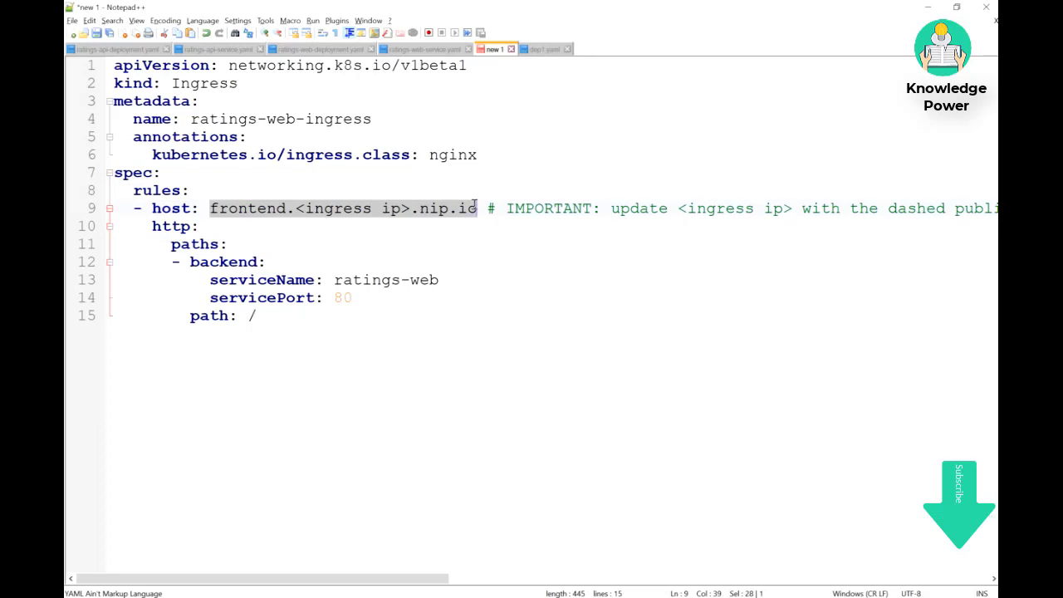
pyautogui.click(211, 263)
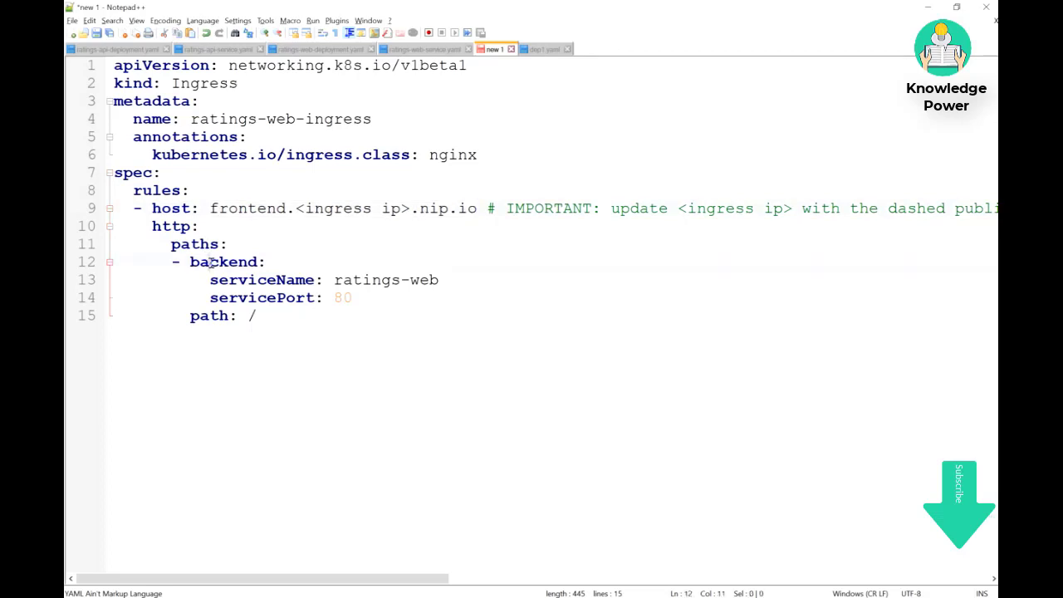
pyautogui.doubleClick(211, 262)
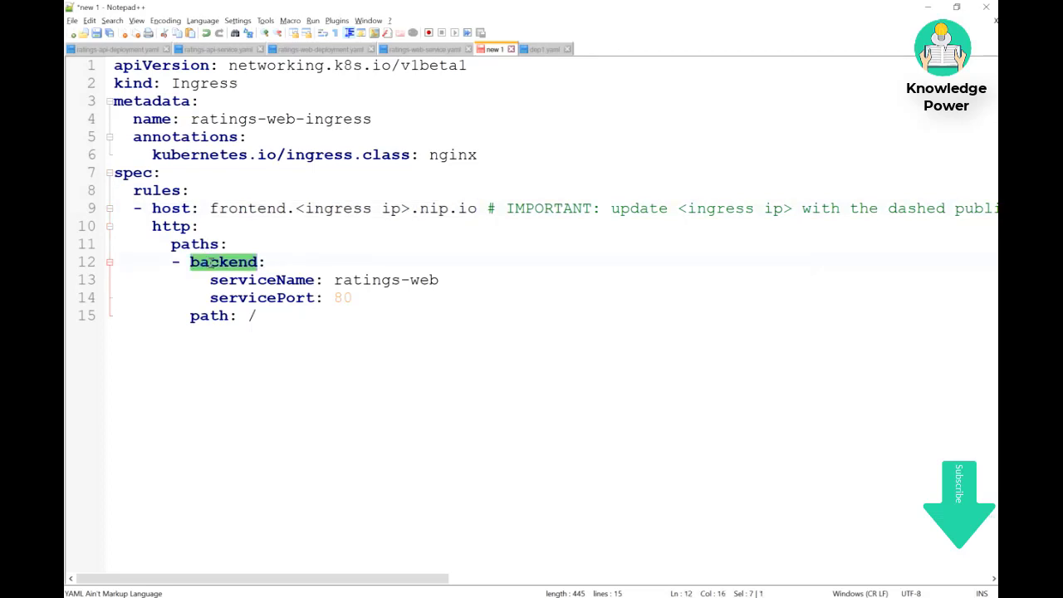
pyautogui.click(434, 154)
pyautogui.moveTo(344, 280); pyautogui.dragTo(431, 285)
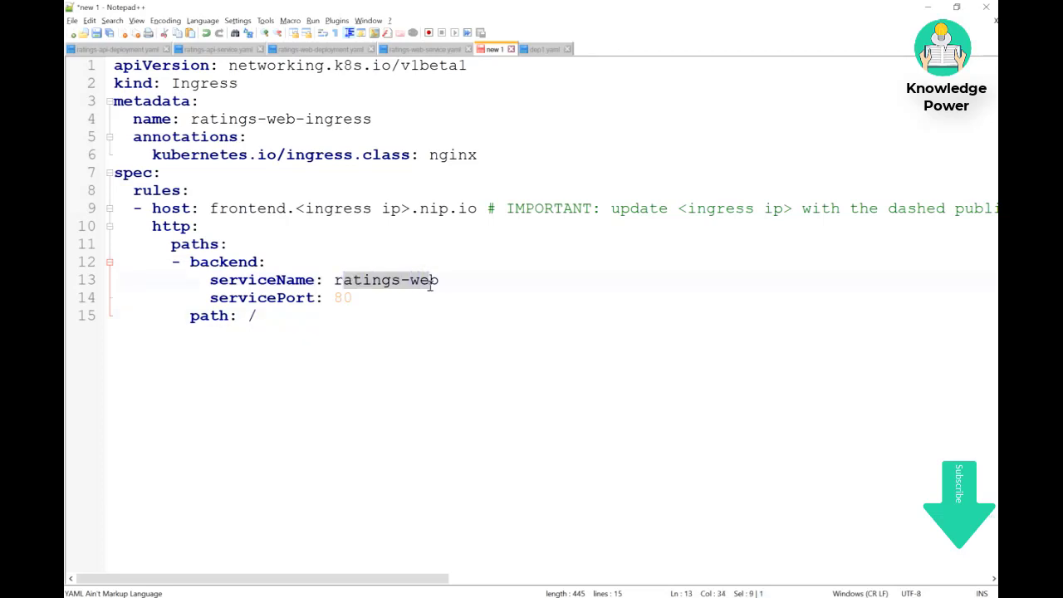
# Check the type and port in ratings-web-service.yaml against the servicePort of the ingress manifest's backend
pyautogui.click(413, 49)
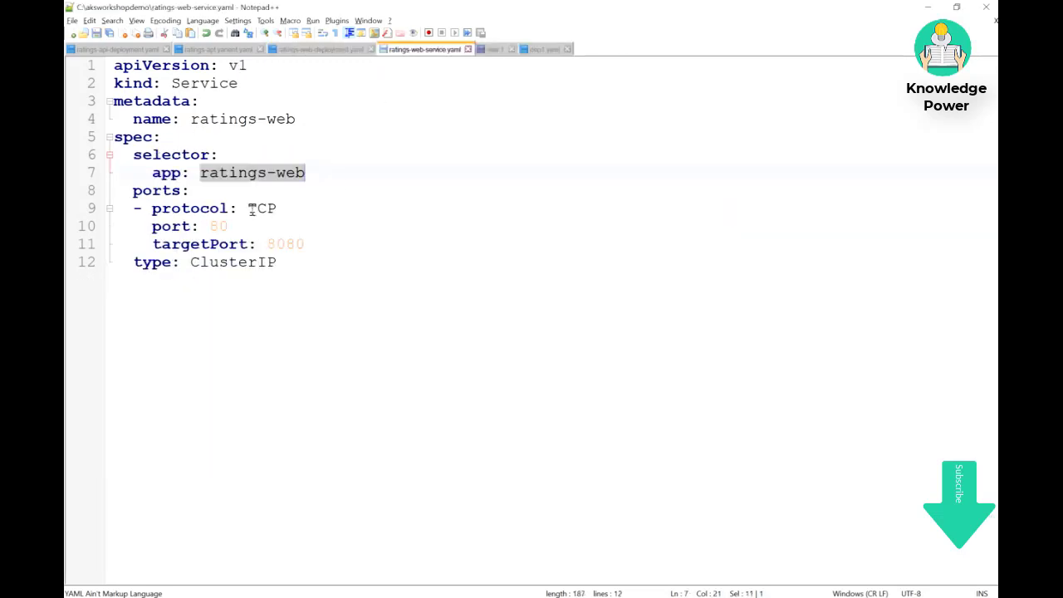
pyautogui.doubleClick(241, 261)
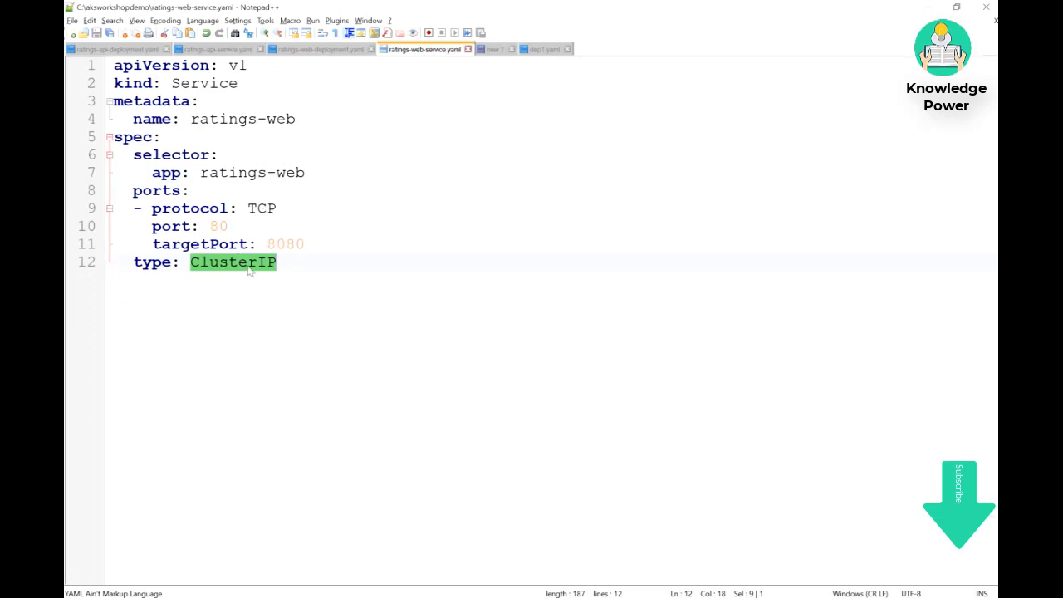
pyautogui.doubleClick(215, 228)
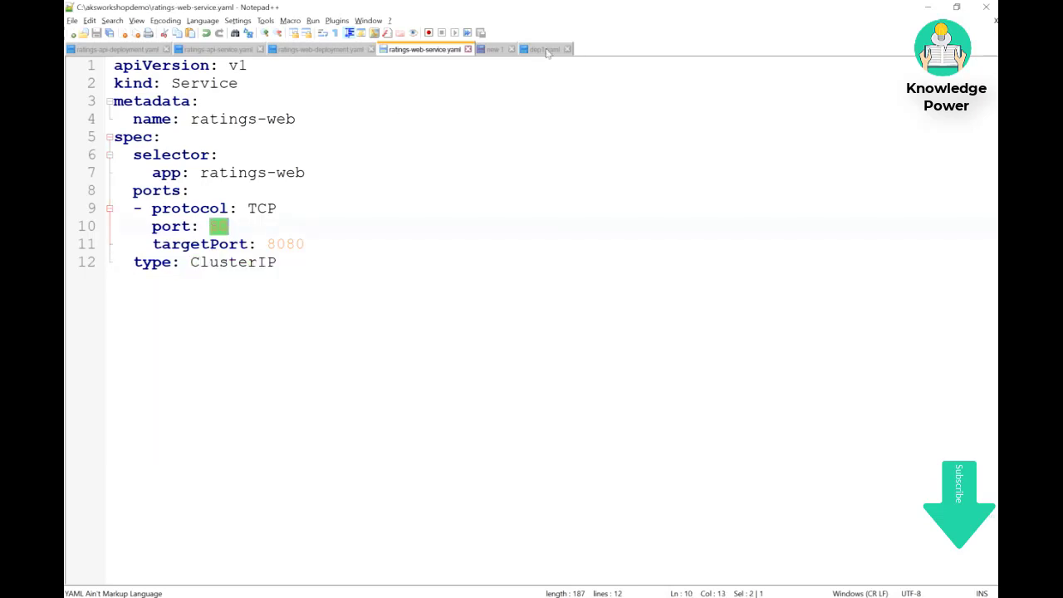
pyautogui.click(496, 50)
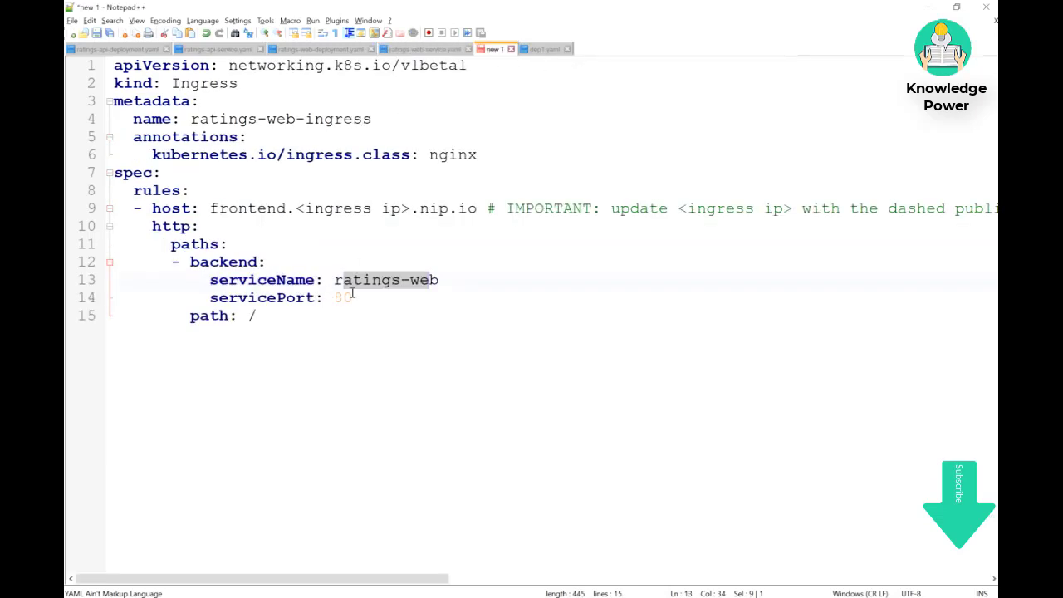
pyautogui.doubleClick(344, 297)
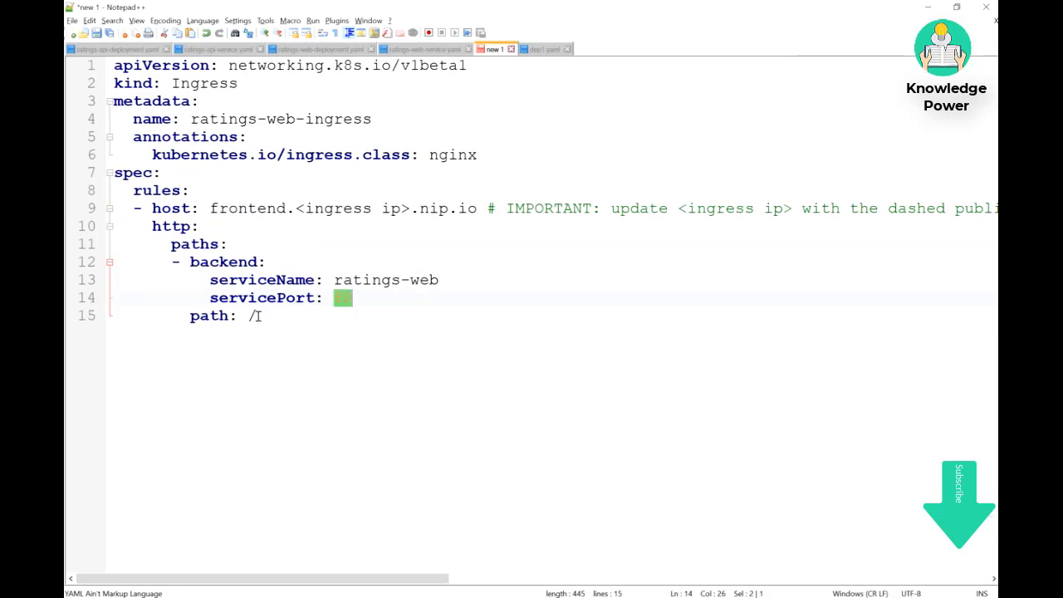
# Review how the ingress manifest's host and root path map to the backend's service port and service name
pyautogui.moveTo(210, 208); pyautogui.dragTo(479, 208)
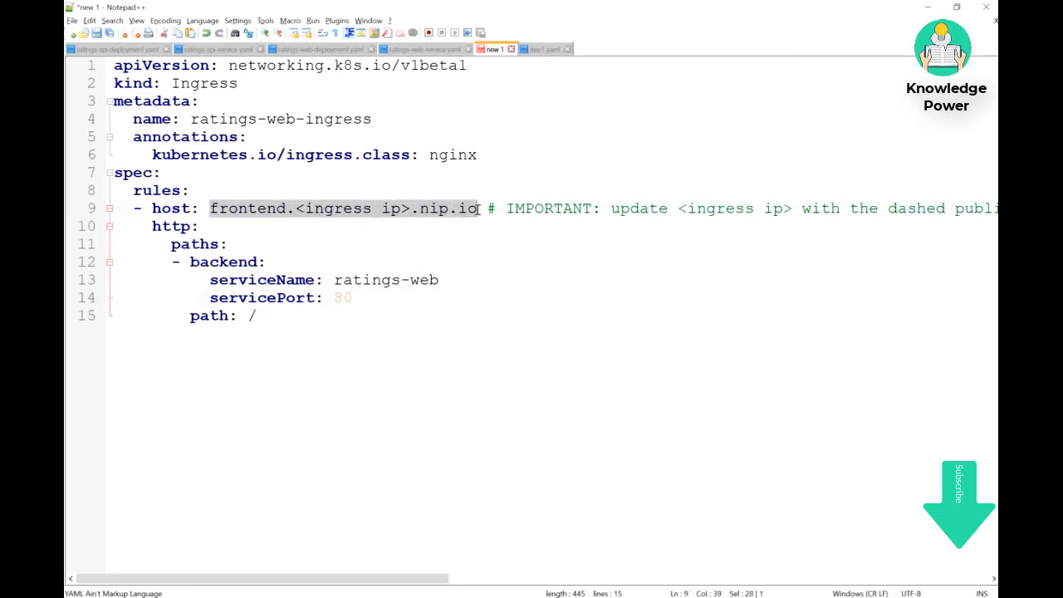
pyautogui.click(249, 316)
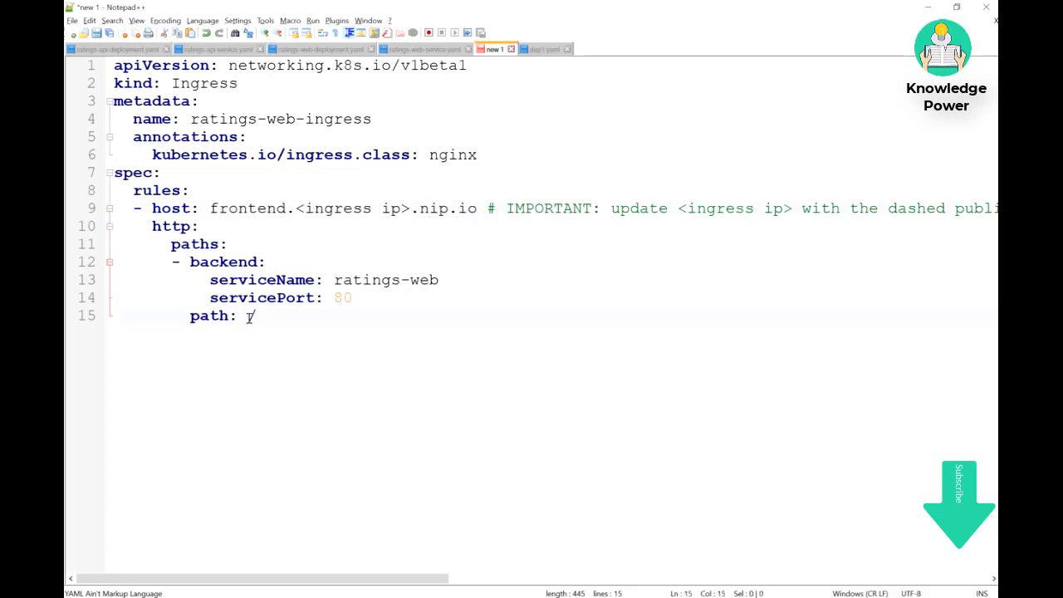
pyautogui.click(258, 316)
pyautogui.moveTo(334, 298); pyautogui.dragTo(353, 297)
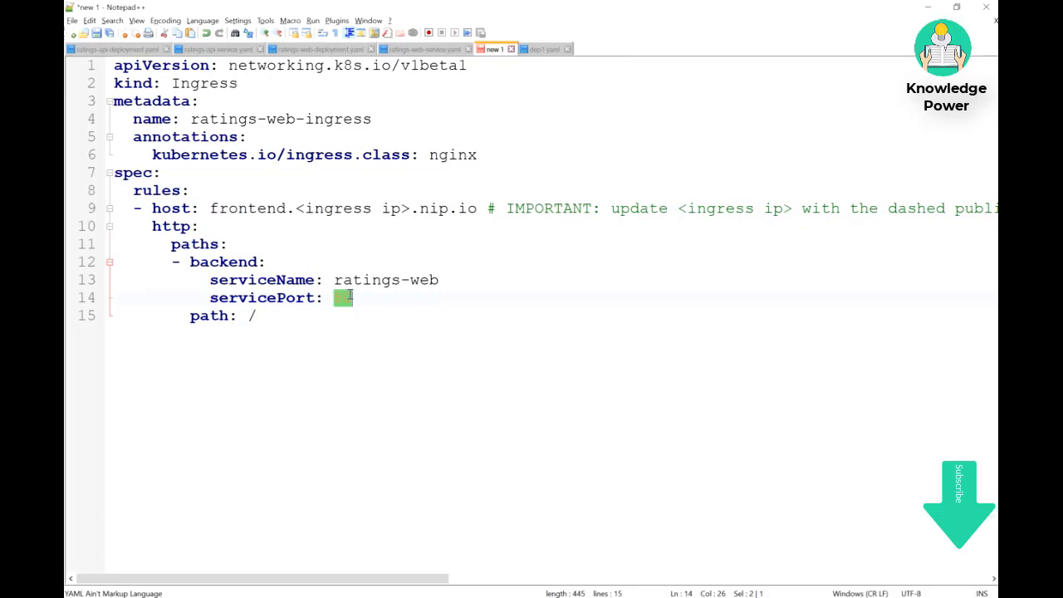
pyautogui.moveTo(334, 280); pyautogui.dragTo(444, 281)
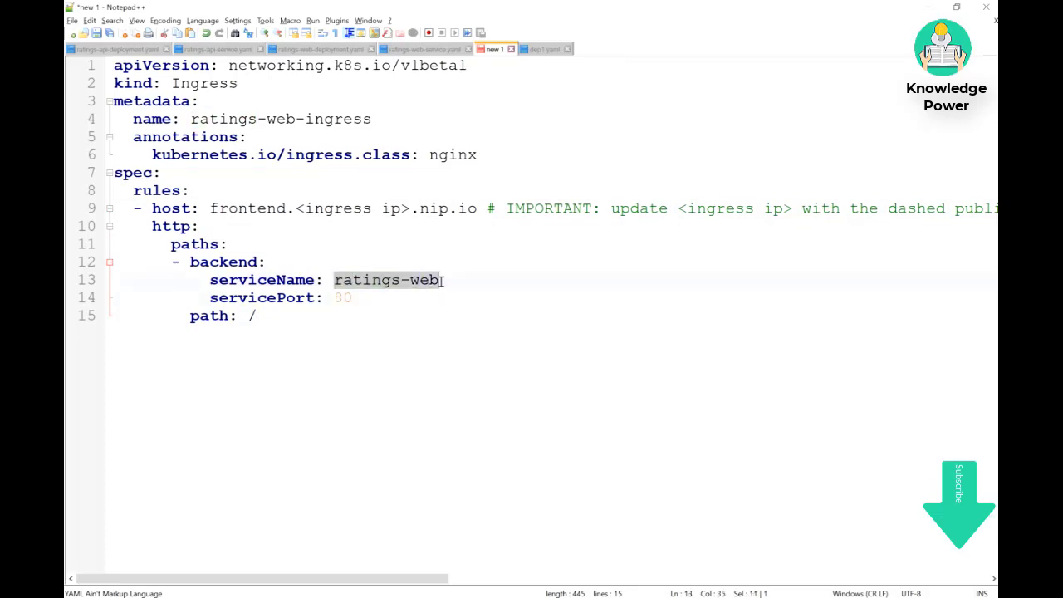
pyautogui.click(258, 316)
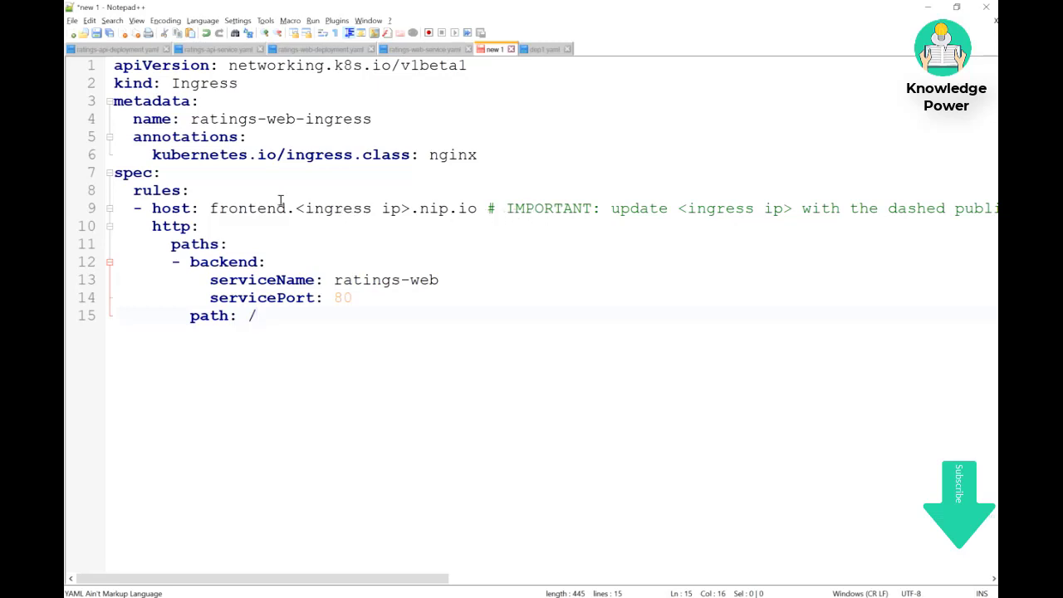
# Examine the <ingress ip> placeholder, the nip.io suffix and the full host value in the ingress manifest
pyautogui.moveTo(296, 208); pyautogui.dragTo(411, 208)
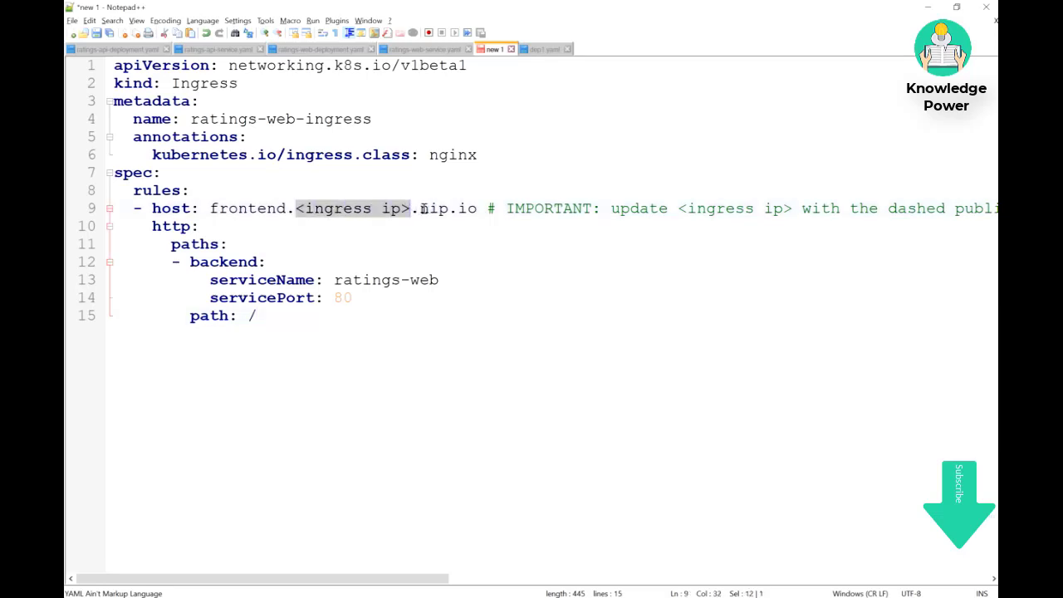
pyautogui.click(415, 208)
pyautogui.moveTo(414, 208)
pyautogui.mouseDown()
pyautogui.moveTo(488, 208)
pyautogui.moveTo(420, 214)
pyautogui.mouseUp()
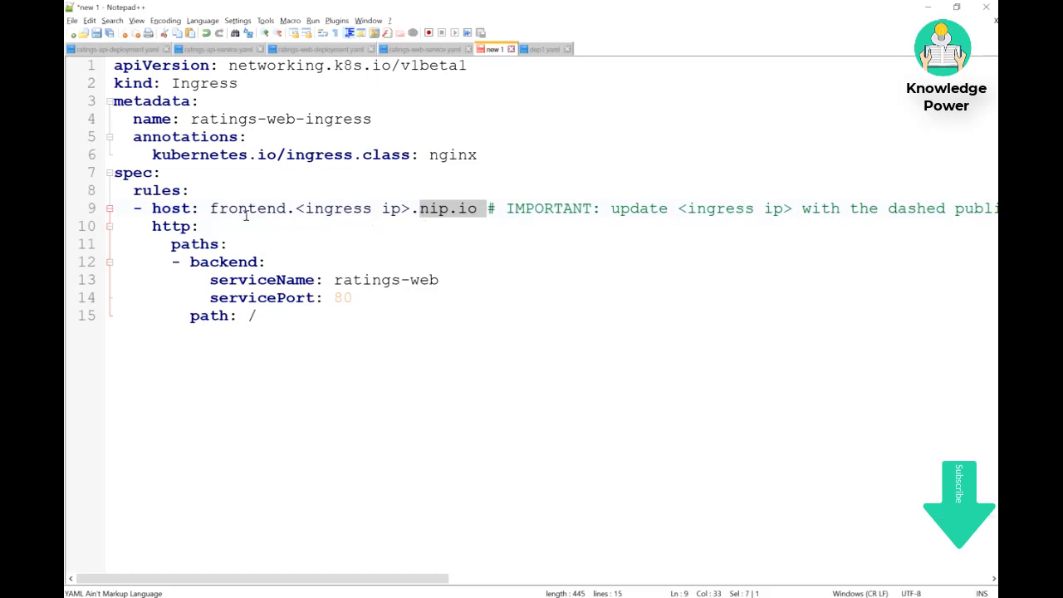
pyautogui.moveTo(207, 209); pyautogui.dragTo(480, 209)
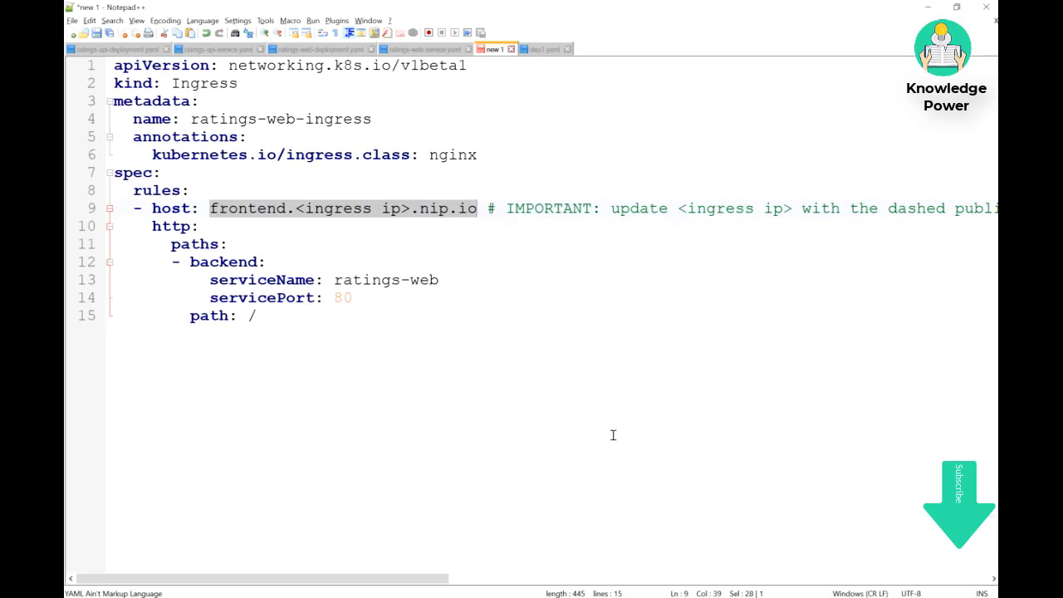
# Switch to Command Prompt and list the services in the ingress namespace with kubectl get services --namespace ingress
pyautogui.click(616, 596)
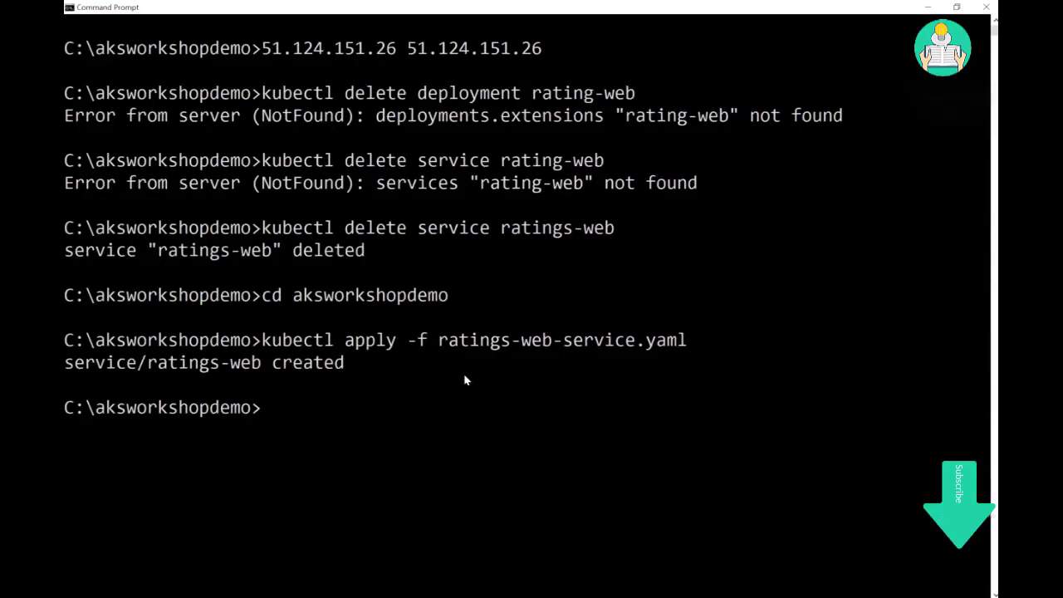
pyautogui.write('kubectl se')
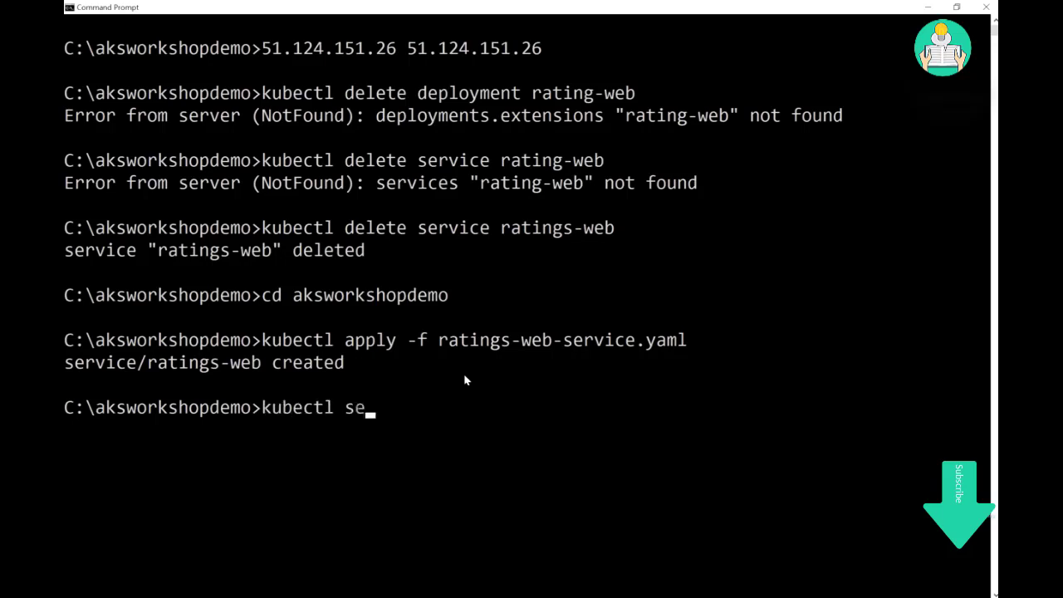
pyautogui.write('rvices')
pyautogui.press('Left')
pyautogui.press('Left')
pyautogui.press('Left')
pyautogui.press('Left')
pyautogui.press('Left')
pyautogui.press('Left')
pyautogui.press('Left')
pyautogui.press('Left')
pyautogui.press('Left')
pyautogui.press('Left')
pyautogui.press('Right')
pyautogui.write('get')
pyautogui.press('Down')
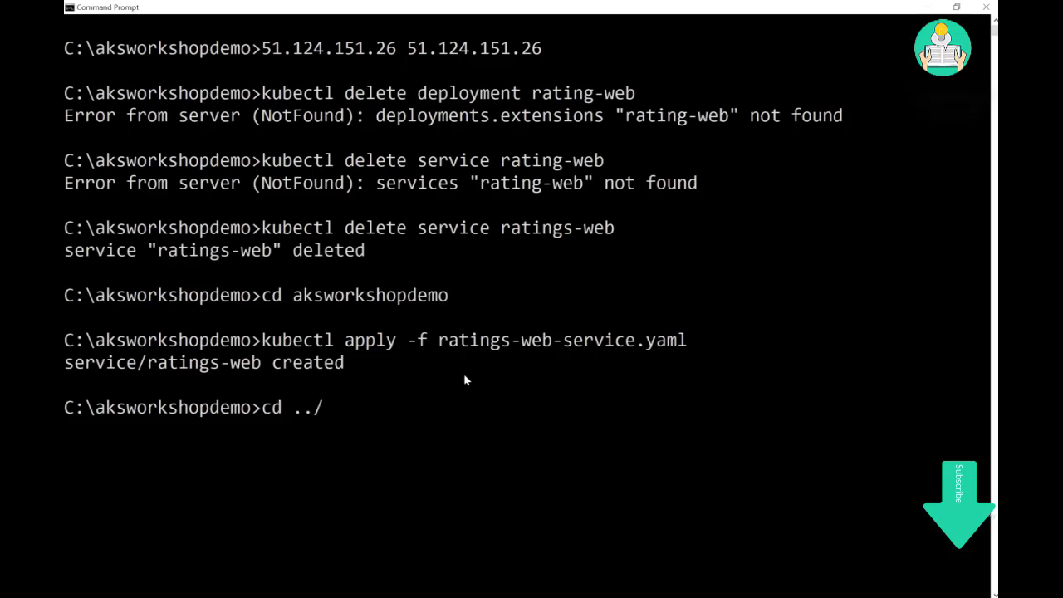
pyautogui.press('Down')
pyautogui.press('Down')
pyautogui.press('Down')
pyautogui.press('Down')
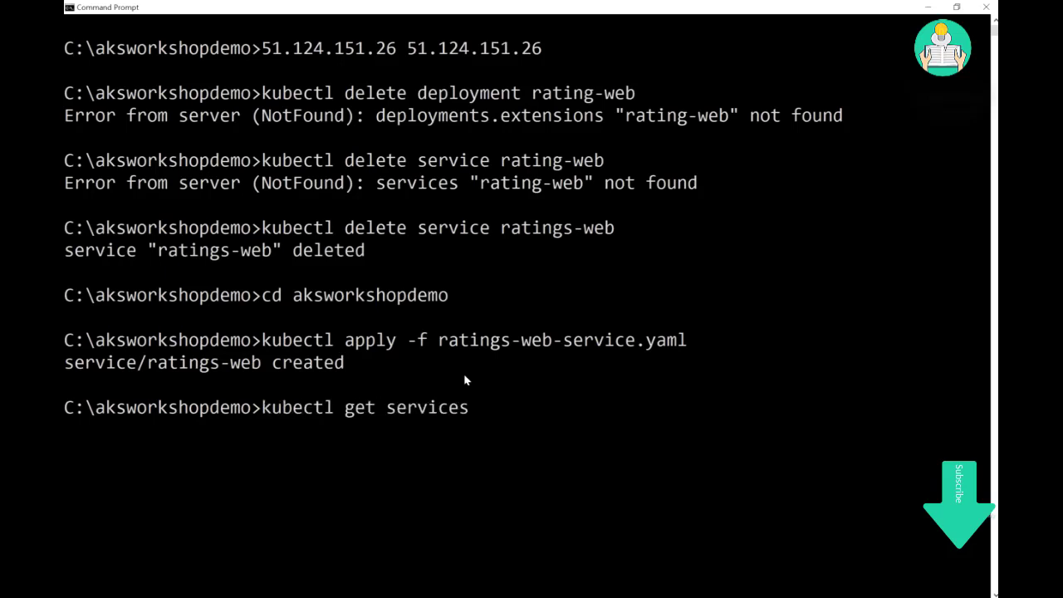
pyautogui.press('Down')
pyautogui.press('Down')
pyautogui.press('Down')
pyautogui.write('--namesapce')
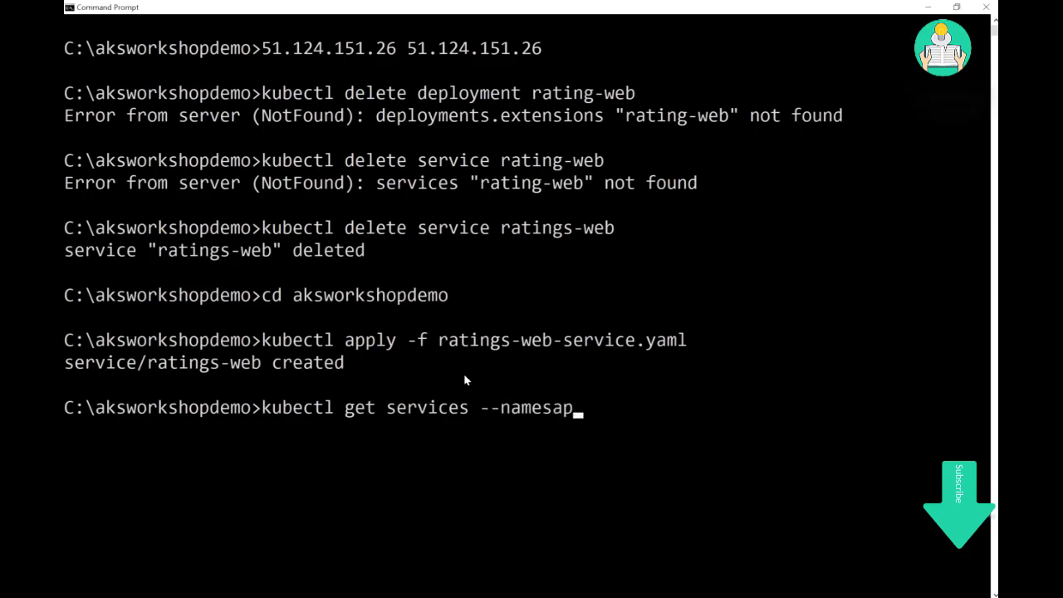
pyautogui.press('BackSpace')
pyautogui.press('BackSpace')
pyautogui.press('BackSpace')
pyautogui.press('BackSpace')
pyautogui.write('pace ingress')
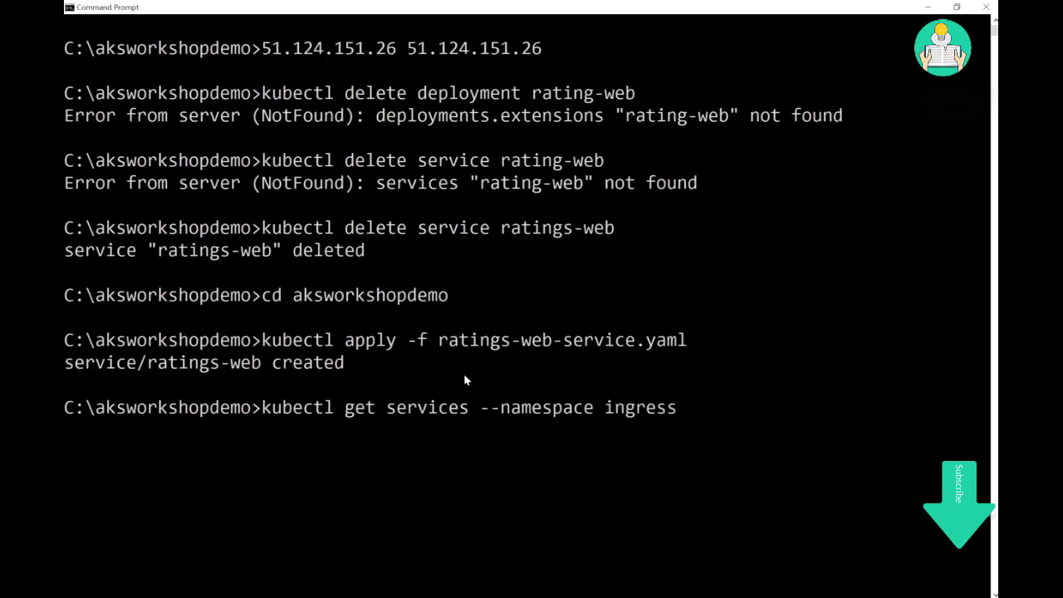
pyautogui.press('Return')
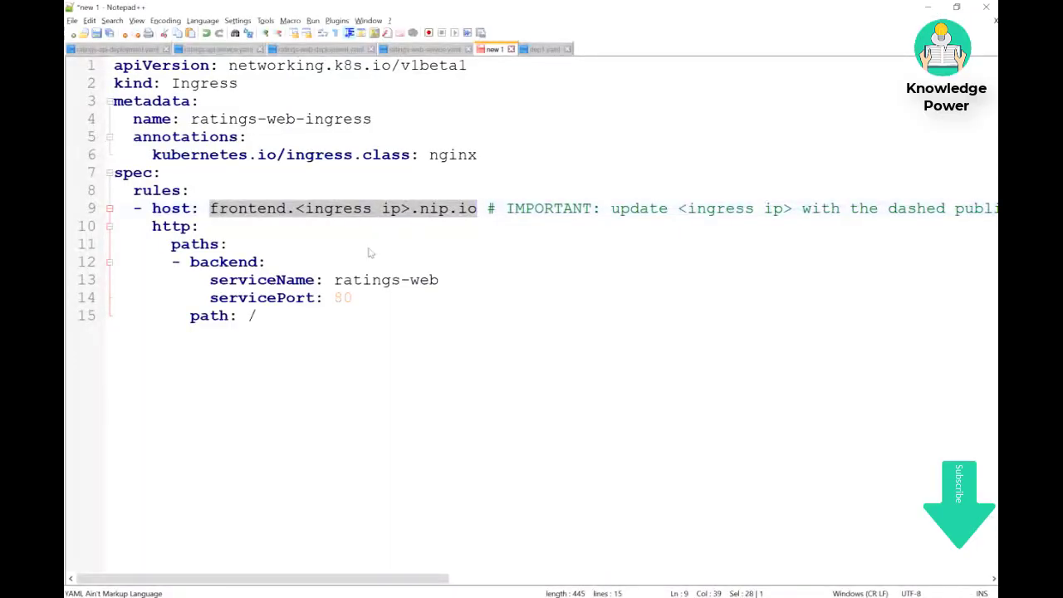
# Switch to Notepad++ and save the unsaved ingress manifest as ratings-web-ingress.yaml
pyautogui.hotkey('alt', 'Tab')
pyautogui.hotkey('ctrl', 's')
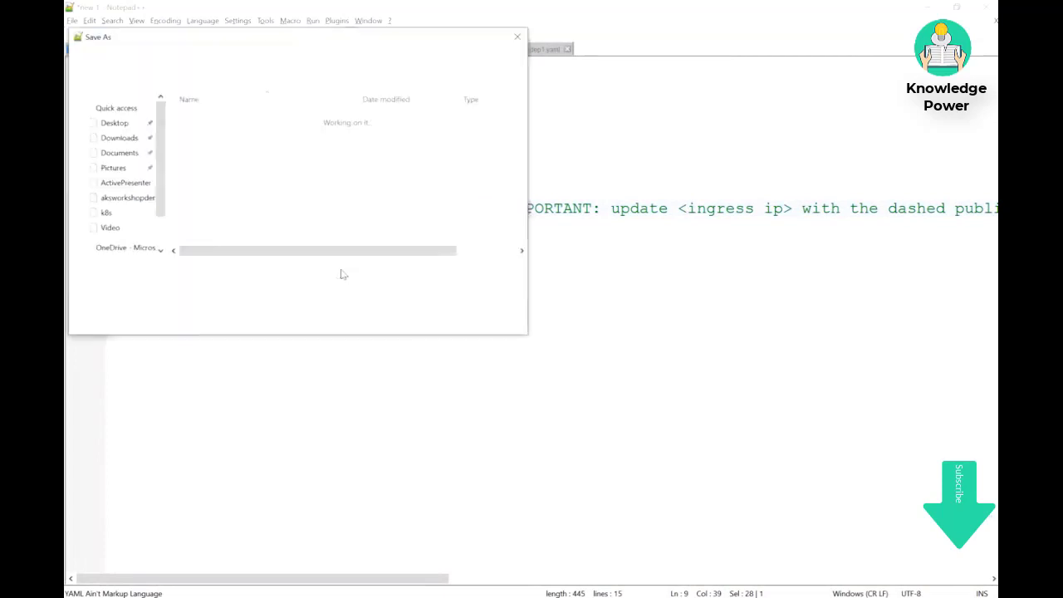
pyautogui.write('ratings-web-ingress.yaml')
pyautogui.press('Return')
# Switch to Command Prompt and copy the external IP of nginx-ingress-controller from the service list
pyautogui.hotkey('alt', 'Tab')
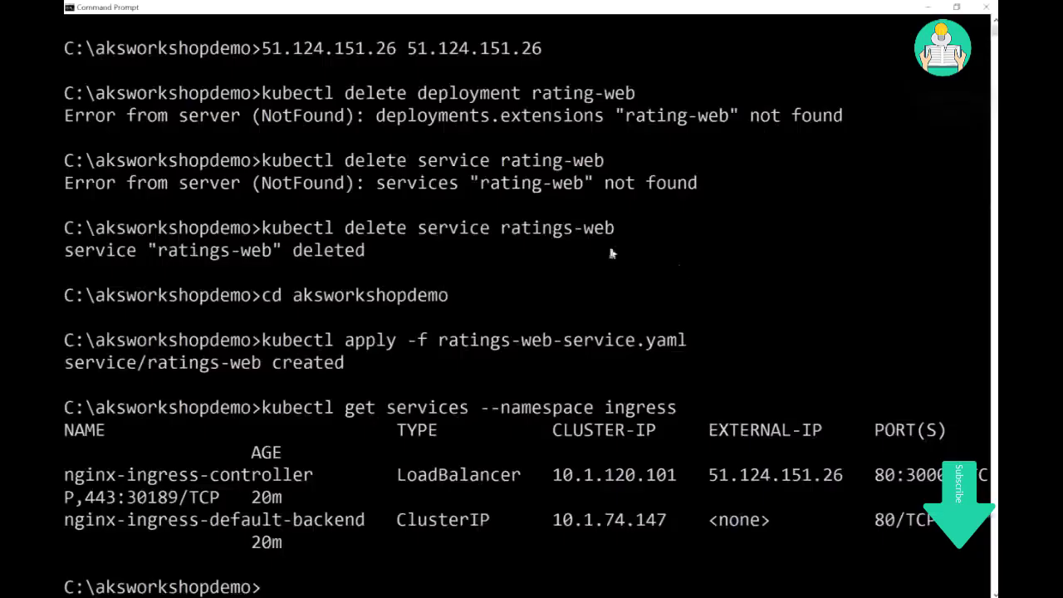
pyautogui.doubleClick(765, 474)
pyautogui.rightClick(764, 474)
pyautogui.rightClick(765, 474)
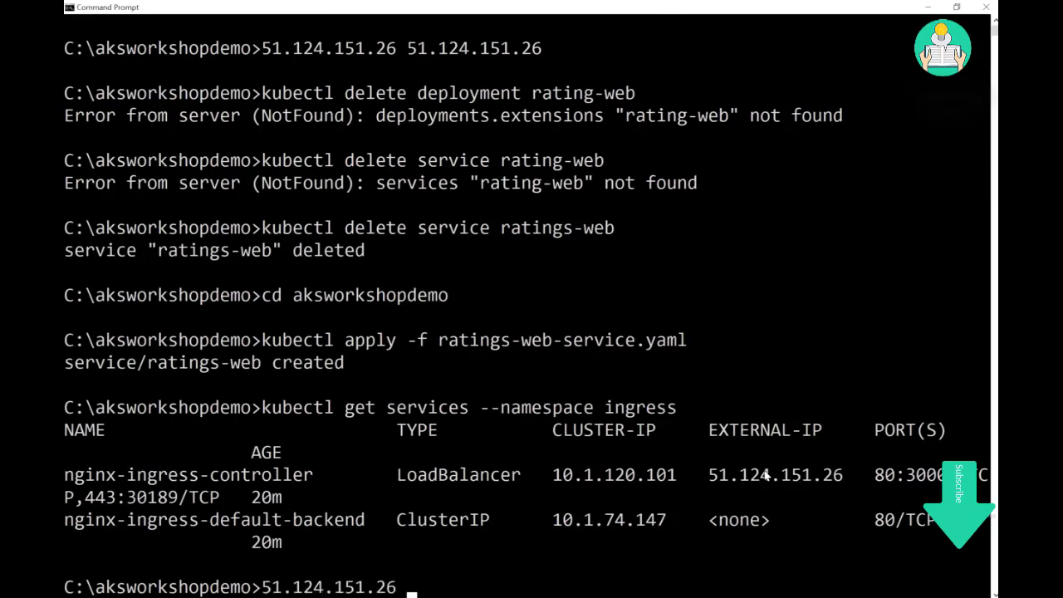
pyautogui.hotkey('ctrl', 'c')
# In ratings-web-ingress.yaml, replace the host's <ingress ip> placeholder with 51.124.151.26 and copy the complete host name
pyautogui.hotkey('alt', 'Tab')
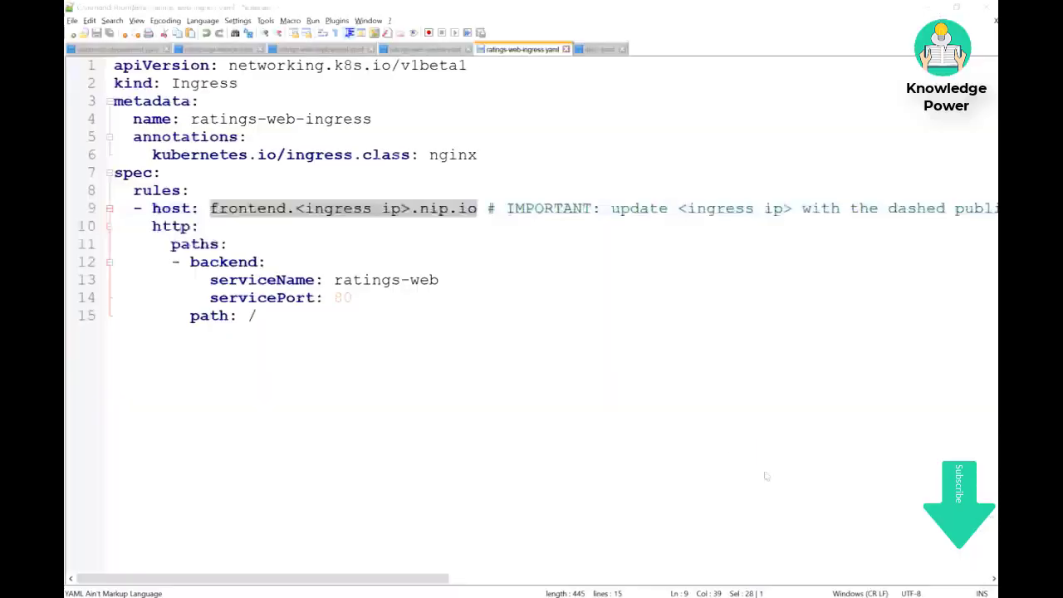
pyautogui.click(397, 208)
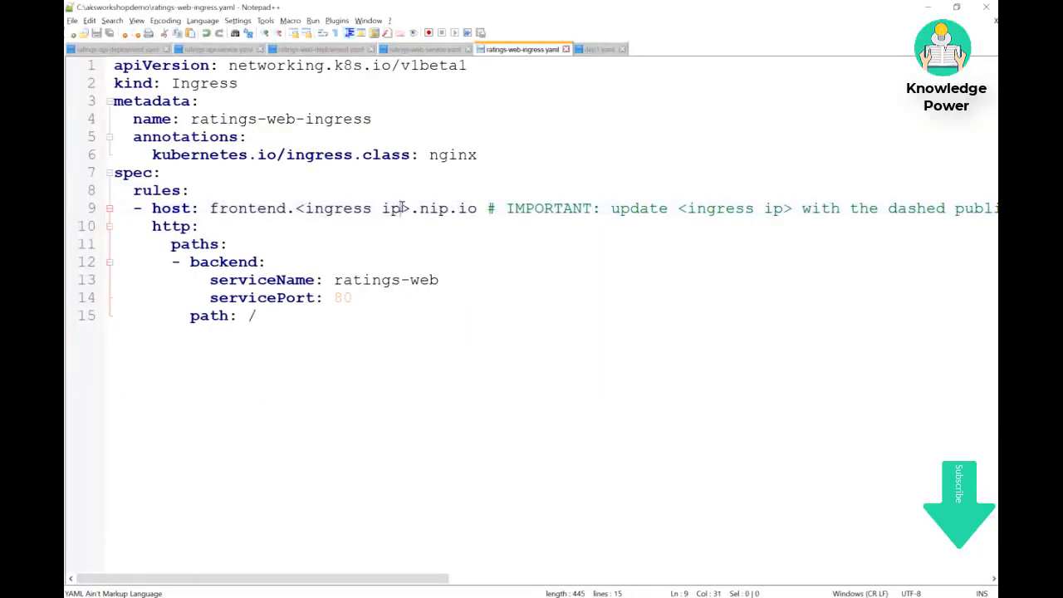
pyautogui.moveTo(410, 207); pyautogui.dragTo(296, 210)
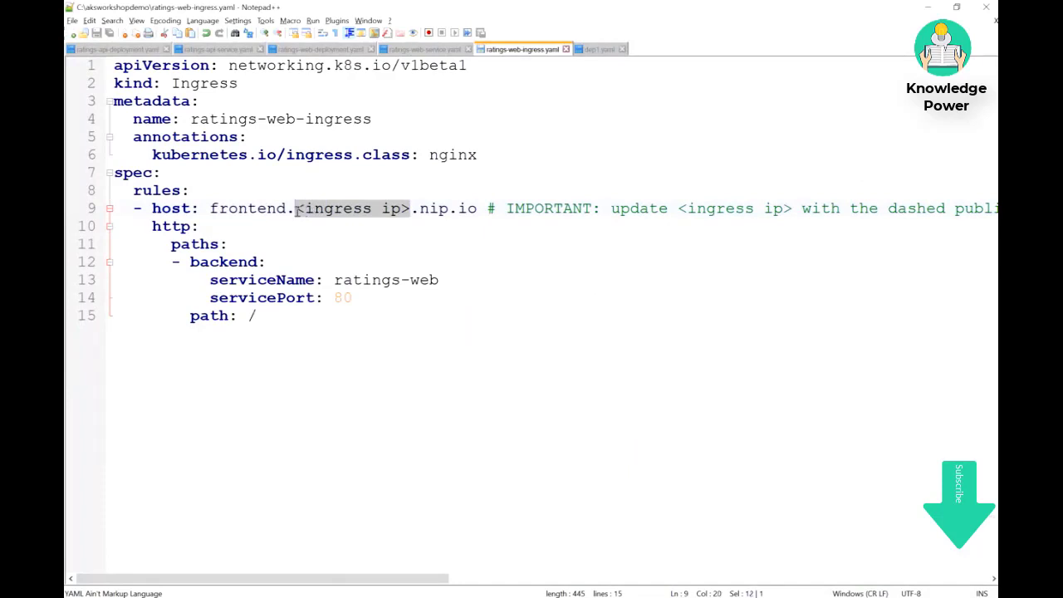
pyautogui.hotkey('ctrl', 'v')
pyautogui.press('BackSpace')
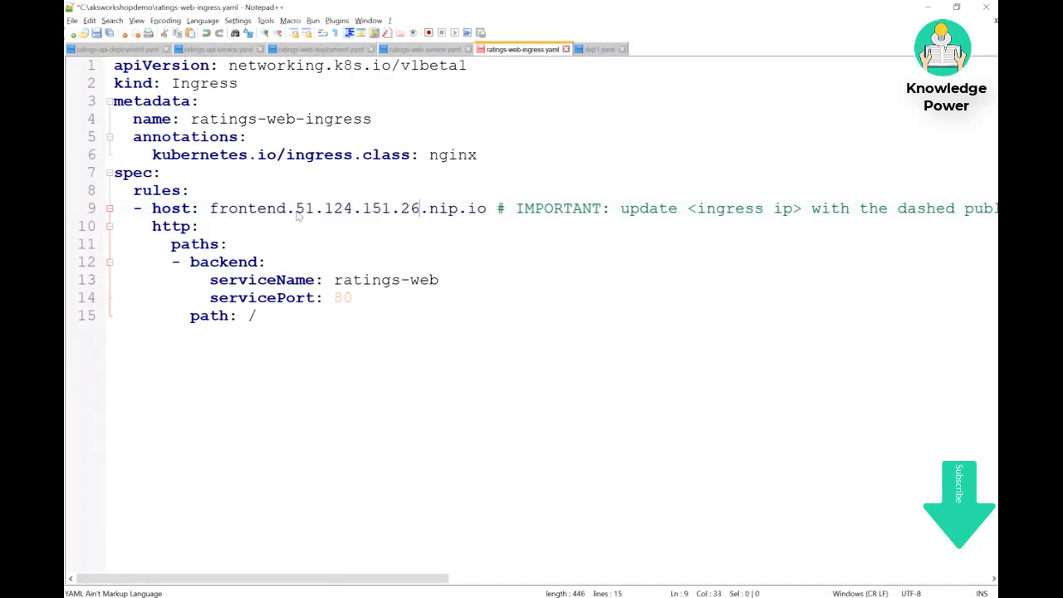
pyautogui.moveTo(486, 209); pyautogui.dragTo(214, 213)
pyautogui.hotkey('ctrl', 'c')
# Switch to Command Prompt and begin a kubectl apply command
pyautogui.moveTo(604, 597)
pyautogui.click(605, 548)
pyautogui.write('kubectl a')
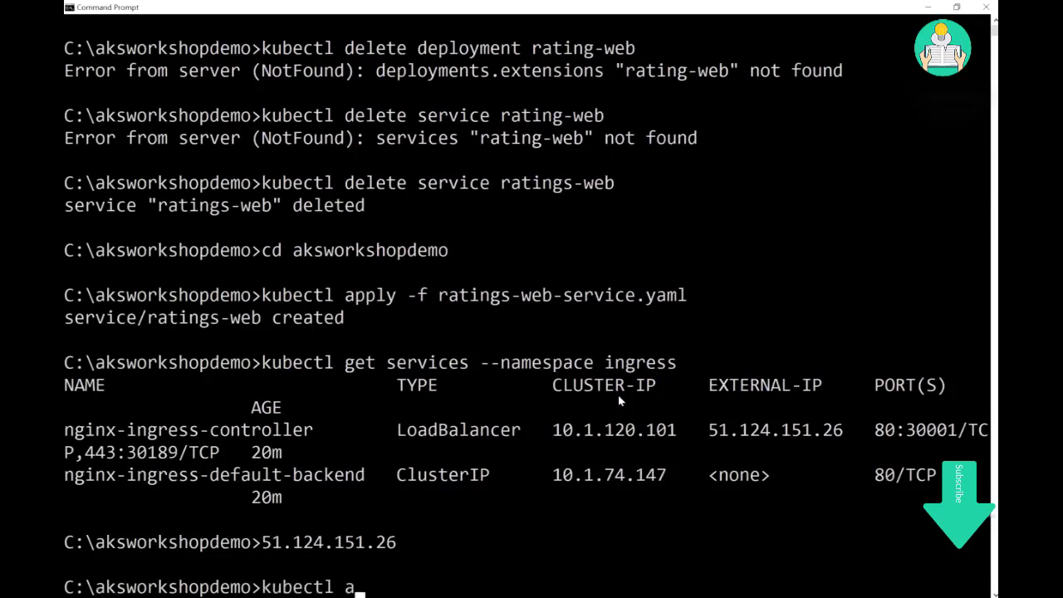
pyautogui.write('pply -f')
pyautogui.press('BackSpace')
pyautogui.press('BackSpace')
pyautogui.press('BackSpace')
pyautogui.write('--namespace')
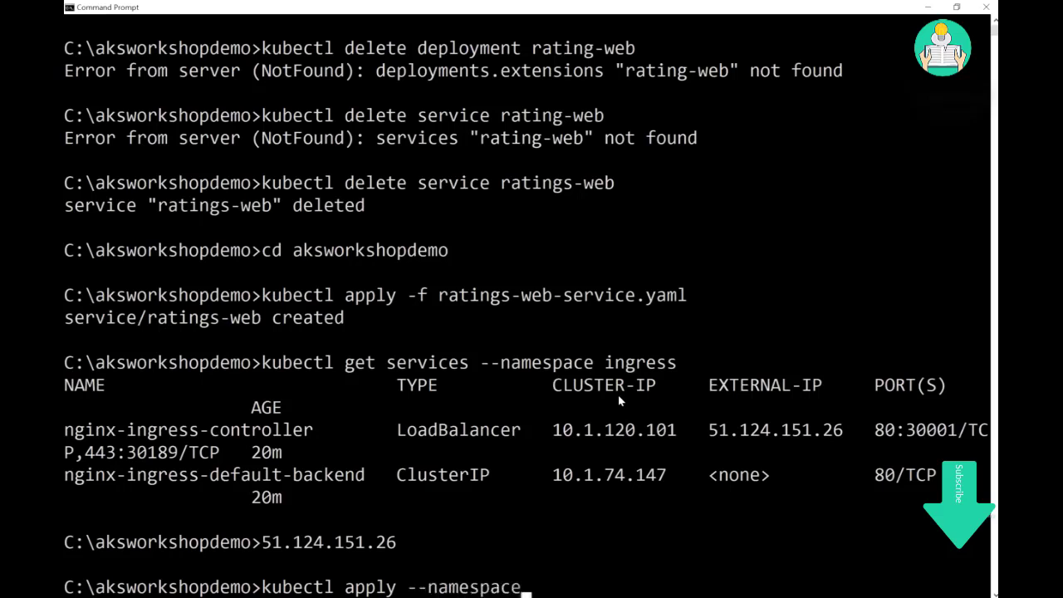
pyautogui.write(' ingress')
pyautogui.click(702, 563)
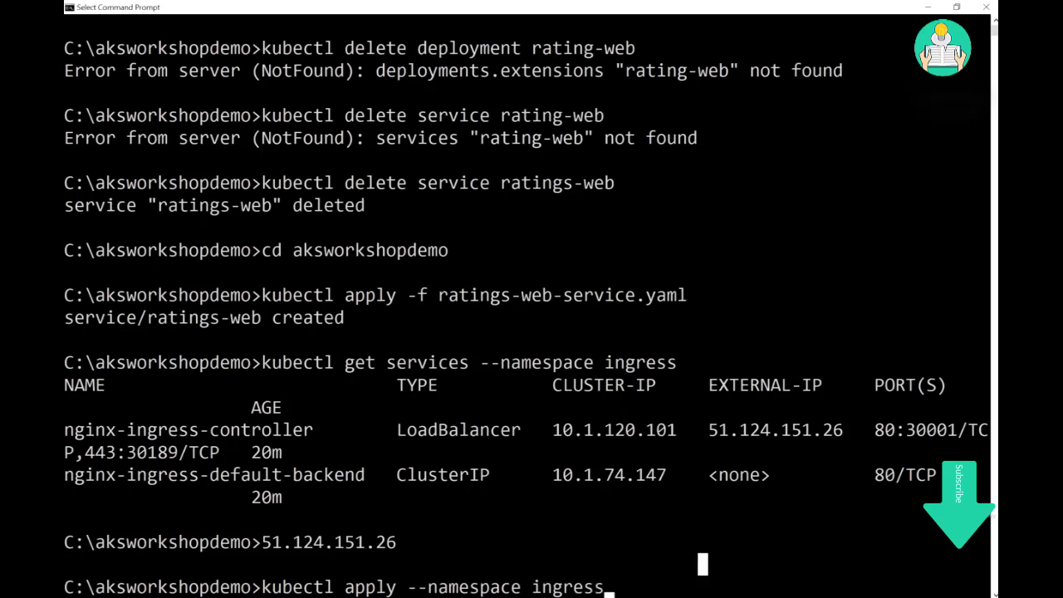
pyautogui.press('BackSpace')
pyautogui.press('BackSpace')
pyautogui.press('BackSpace')
pyautogui.press('BackSpace')
pyautogui.press('BackSpace')
pyautogui.press('BackSpace')
pyautogui.press('BackSpace')
pyautogui.press('BackSpace')
pyautogui.press('BackSpace')
pyautogui.press('BackSpace')
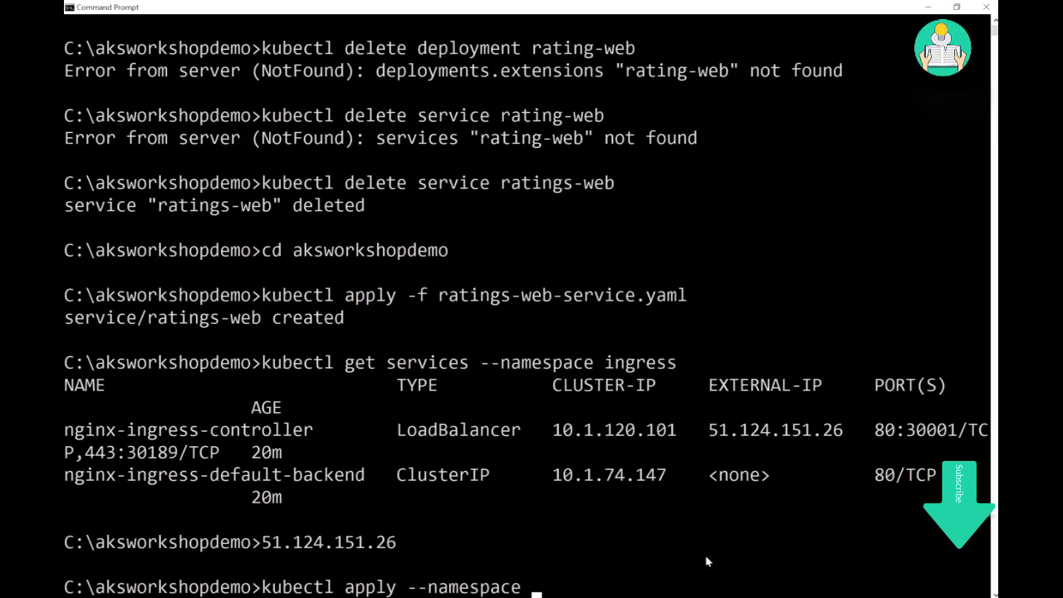
pyautogui.press('BackSpace')
pyautogui.press('BackSpace')
pyautogui.press('BackSpace')
pyautogui.press('BackSpace')
pyautogui.press('BackSpace')
pyautogui.press('BackSpace')
pyautogui.press('BackSpace')
pyautogui.press('BackSpace')
pyautogui.press('BackSpace')
# Apply the ingress manifest to the cluster with kubectl apply -f ratings-web-ingress.yaml
pyautogui.write('-f rat')
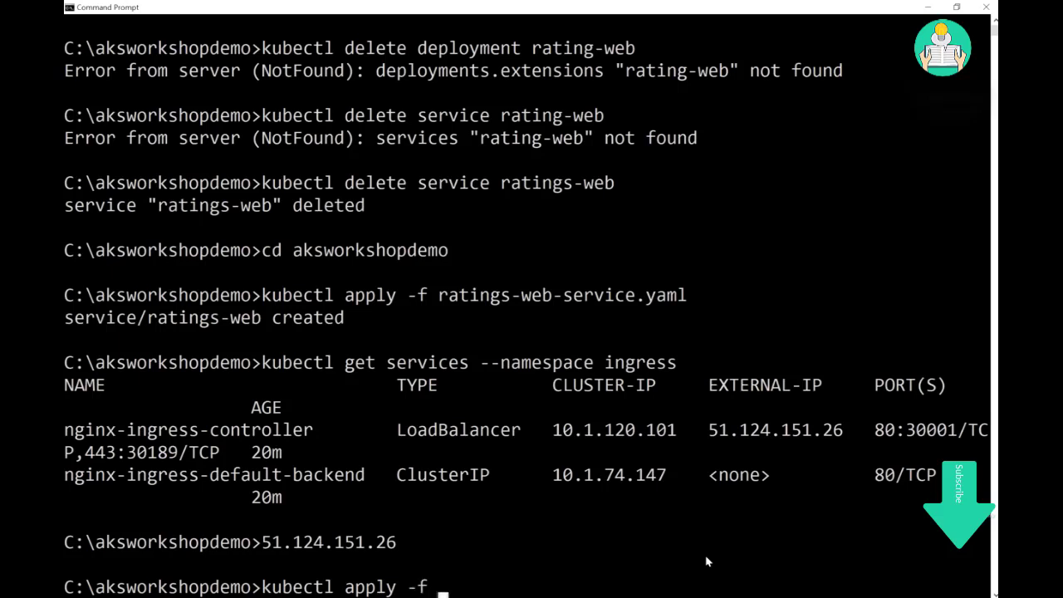
pyautogui.press('Tab')
pyautogui.press('BackSpace')
pyautogui.press('BackSpace')
pyautogui.press('BackSpace')
pyautogui.press('BackSpace')
pyautogui.press('BackSpace')
pyautogui.press('BackSpace')
pyautogui.press('BackSpace')
pyautogui.press('BackSpace')
pyautogui.press('BackSpace')
pyautogui.press('BackSpace')
pyautogui.press('BackSpace')
pyautogui.press('BackSpace')
pyautogui.press('BackSpace')
pyautogui.press('BackSpace')
pyautogui.press('BackSpace')
pyautogui.press('BackSpace')
pyautogui.press('BackSpace')
pyautogui.press('BackSpace')
pyautogui.press('BackSpace')
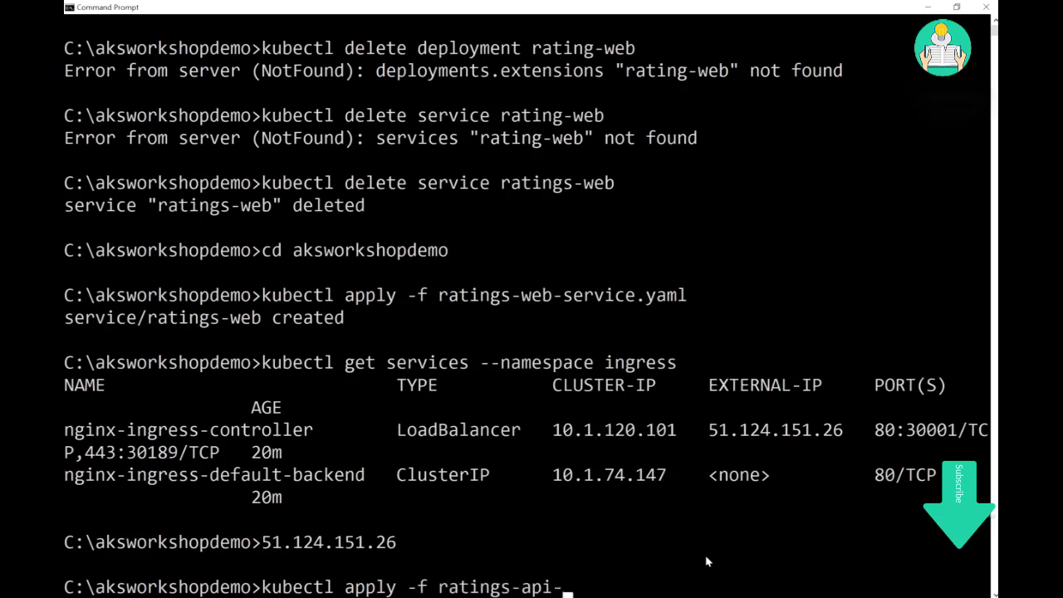
pyautogui.write('web-i')
pyautogui.press('Tab')
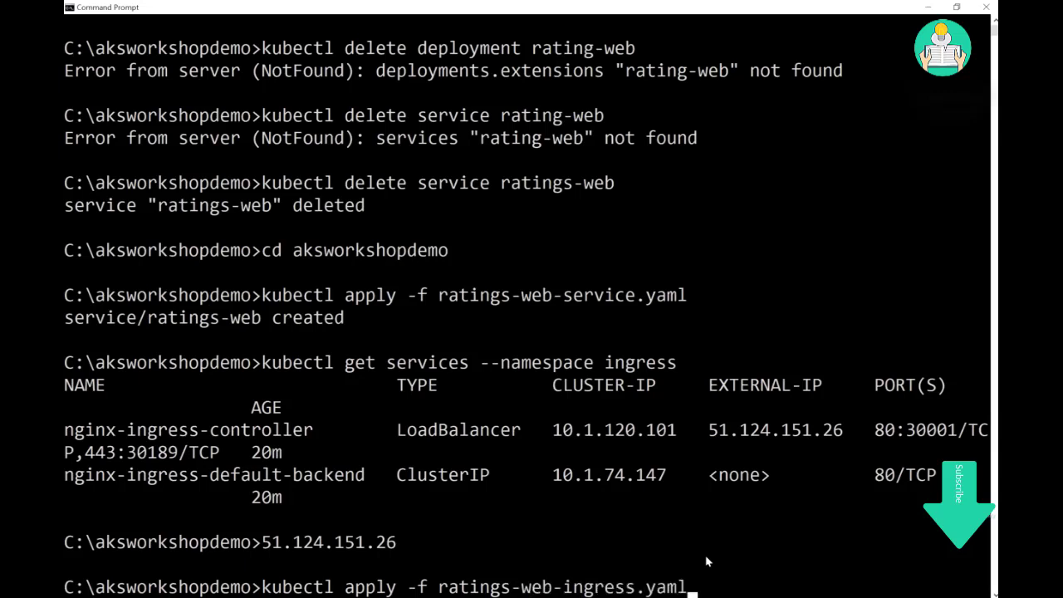
pyautogui.press('Return')
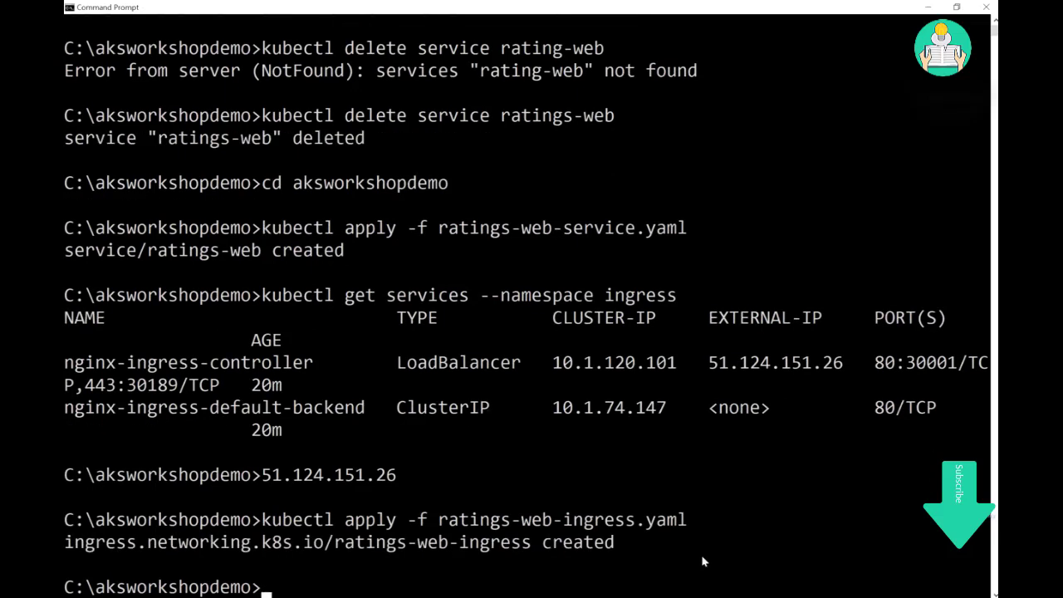
# Switch to the browser and open frontend.51.124.151.26.nip.io in a new tab
pyautogui.click(513, 597)
pyautogui.click(531, 574)
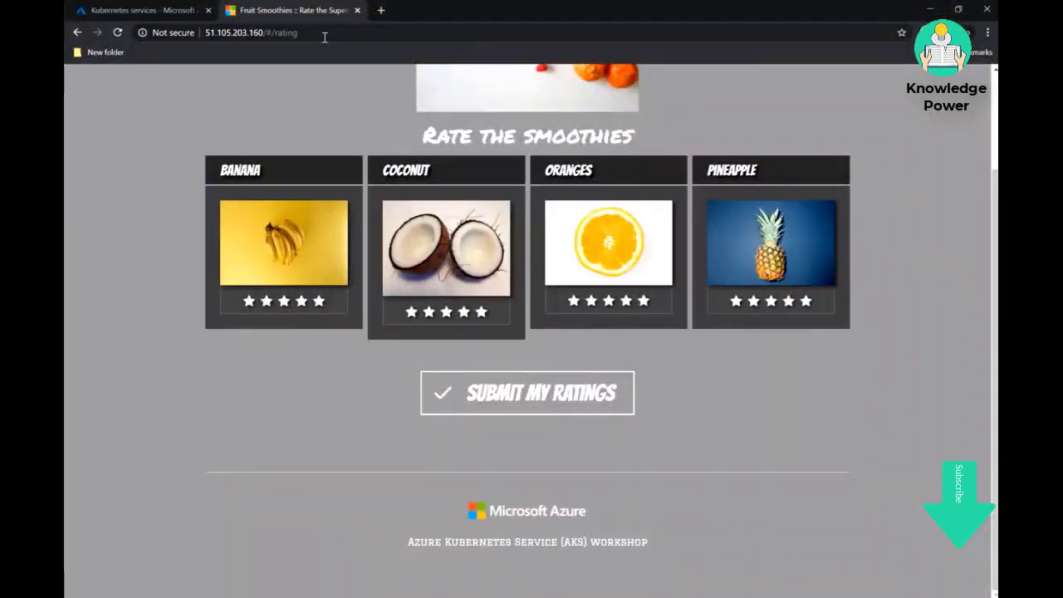
pyautogui.click(380, 10)
pyautogui.hotkey('ctrl', 'v')
pyautogui.press('Return')
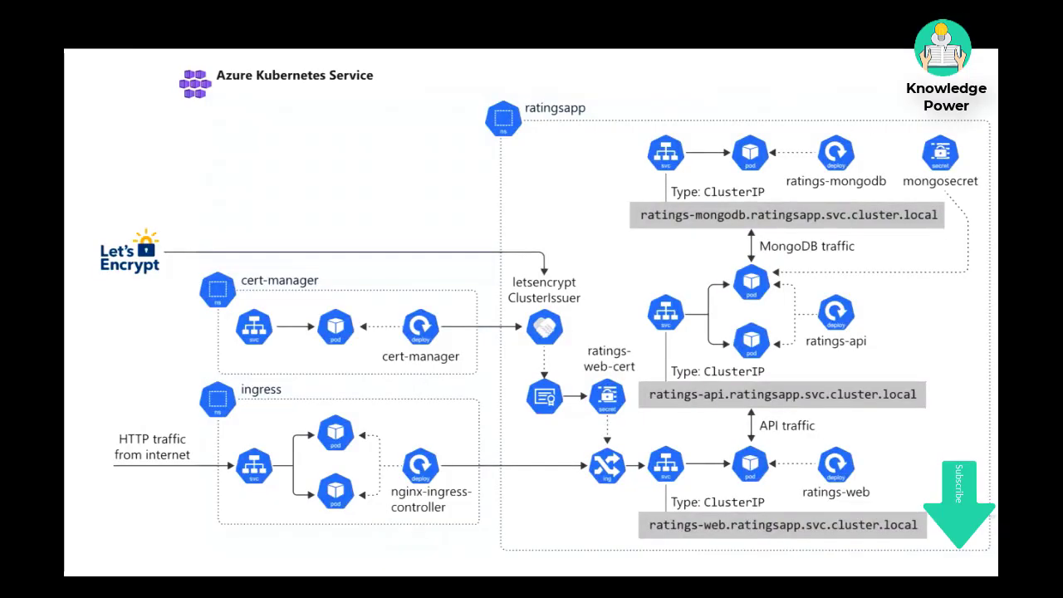
pyautogui.moveTo(231, 267); pyautogui.dragTo(213, 263)
pyautogui.moveTo(125, 552)
pyautogui.mouseDown()
pyautogui.moveTo(481, 547)
pyautogui.moveTo(500, 497)
pyautogui.moveTo(566, 473)
pyautogui.moveTo(556, 505)
pyautogui.mouseUp()
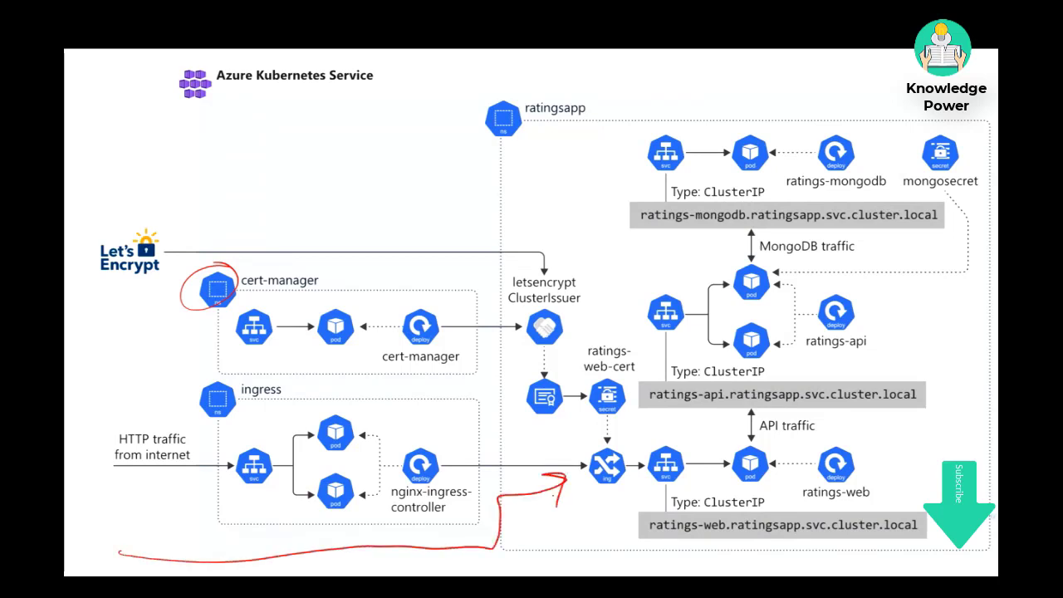
pyautogui.moveTo(274, 375)
pyautogui.mouseDown()
pyautogui.moveTo(194, 389)
pyautogui.moveTo(235, 424)
pyautogui.moveTo(262, 367)
pyautogui.mouseUp()
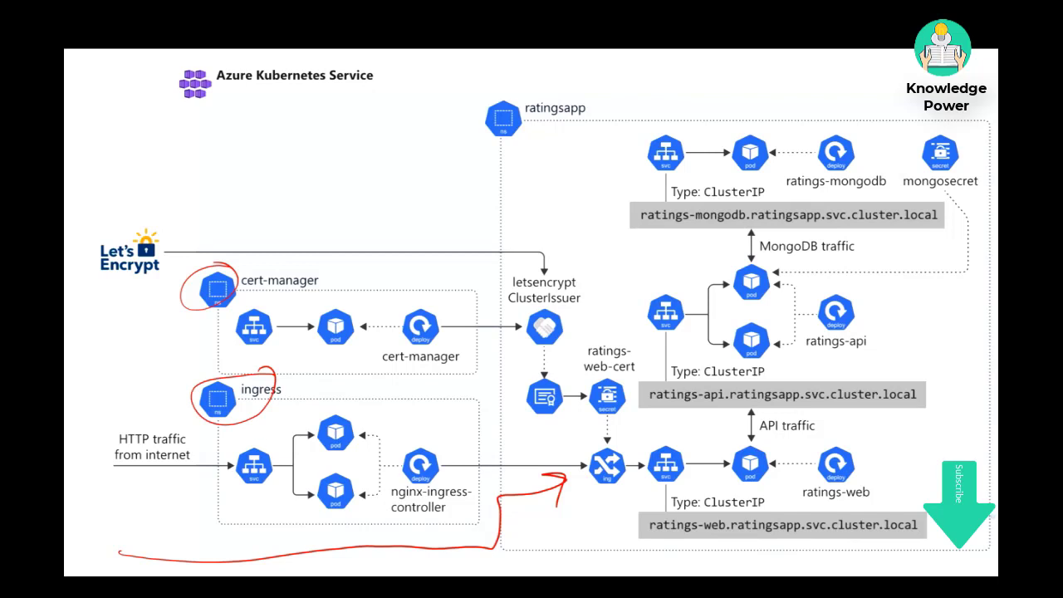
pyautogui.moveTo(446, 427)
pyautogui.mouseDown()
pyautogui.moveTo(390, 437)
pyautogui.moveTo(439, 503)
pyautogui.moveTo(453, 415)
pyautogui.mouseUp()
pyautogui.moveTo(358, 406); pyautogui.dragTo(375, 400)
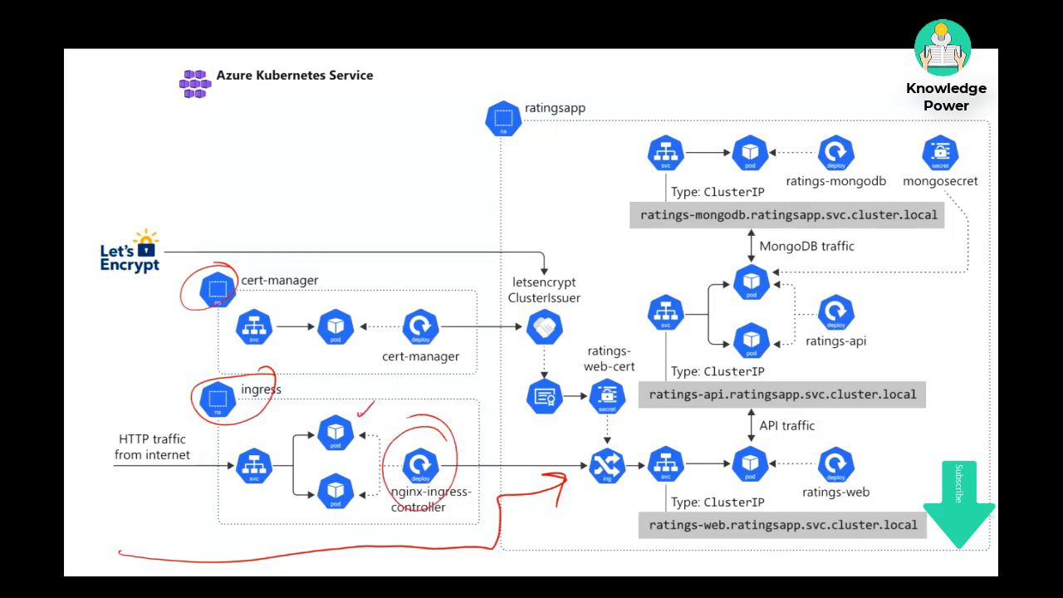
pyautogui.moveTo(350, 508); pyautogui.dragTo(363, 496)
pyautogui.moveTo(126, 482)
pyautogui.mouseDown()
pyautogui.moveTo(236, 475)
pyautogui.moveTo(201, 495)
pyautogui.mouseUp()
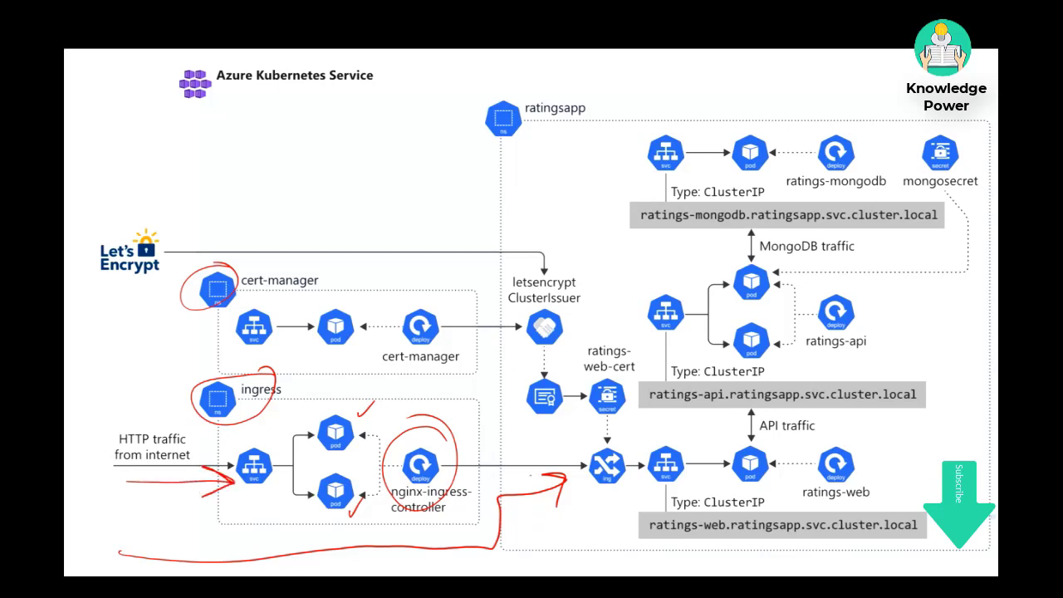
pyautogui.moveTo(887, 437)
pyautogui.mouseDown()
pyautogui.moveTo(484, 440)
pyautogui.moveTo(664, 508)
pyautogui.moveTo(911, 463)
pyautogui.moveTo(870, 424)
pyautogui.mouseUp()
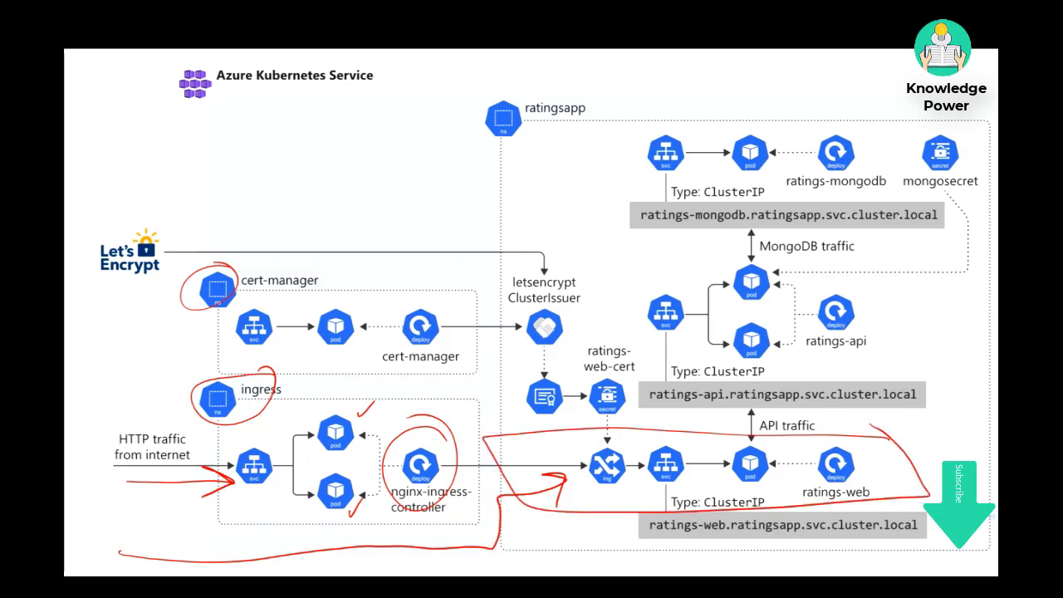
# Return to the browser and reload the old ratings page at 51.105.203.160/#/rating to check its availability
pyautogui.hotkey('alt', 'Tab')
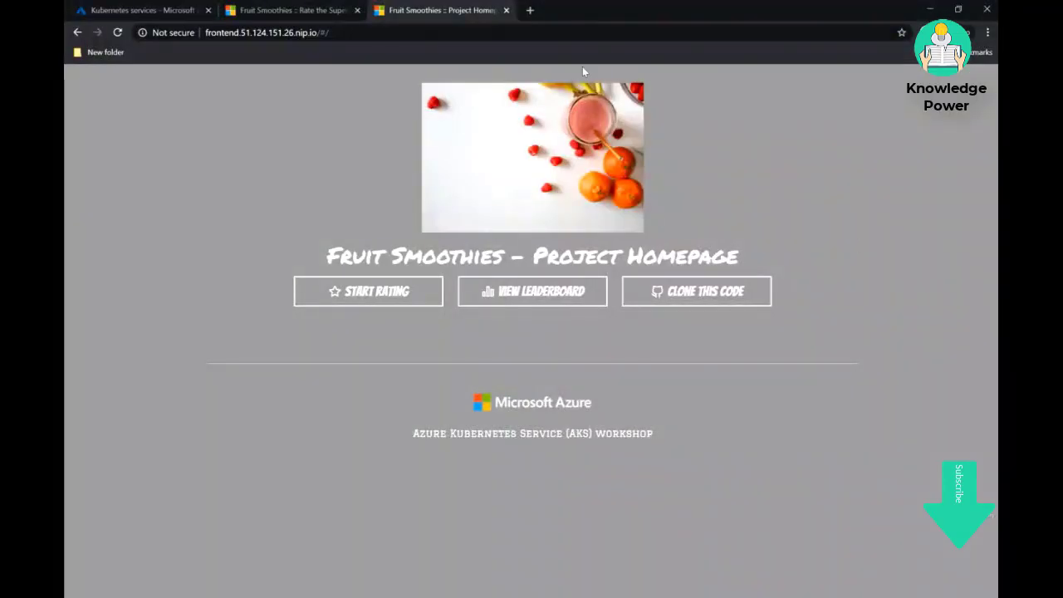
pyautogui.click(266, 8)
pyautogui.click(264, 32)
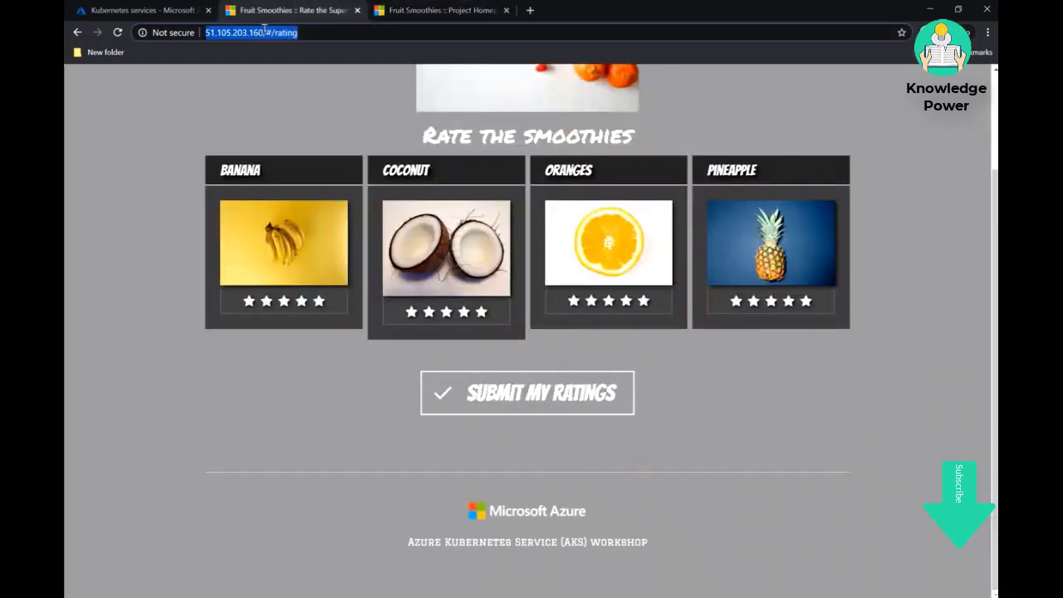
pyautogui.press('Return')
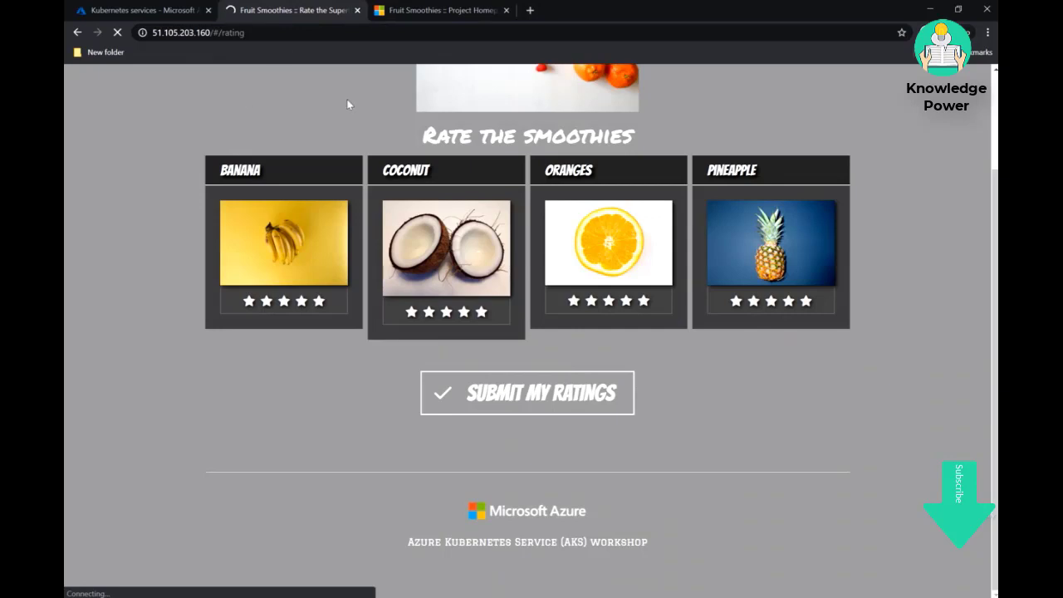
# Load frontend.51.124.151.26.nip.io in its browser tab and look through the smoothie rating page
pyautogui.click(424, 10)
pyautogui.click(327, 34)
pyautogui.press('Return')
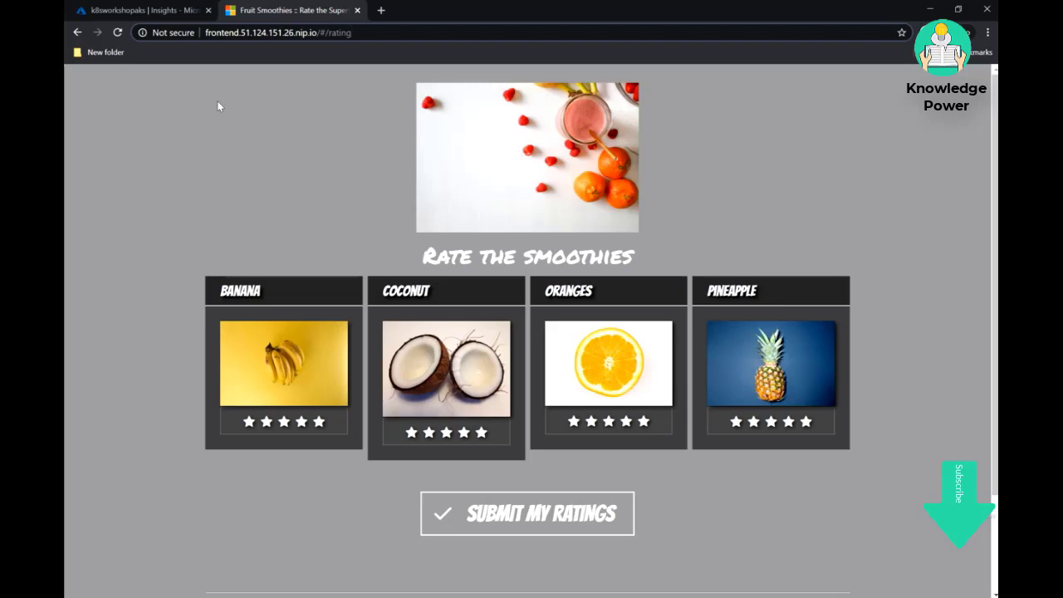
pyautogui.click(528, 332)
pyautogui.scroll(-1, 527, 332)
pyautogui.scroll(1, 528, 332)
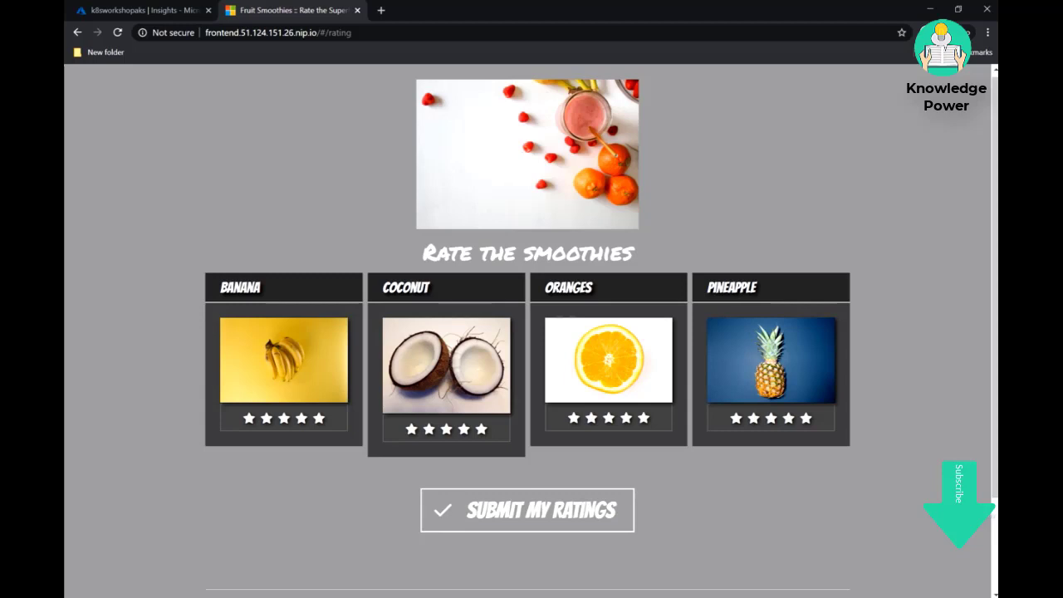
pyautogui.scroll(-1, 528, 332)
pyautogui.scroll(1, 528, 332)
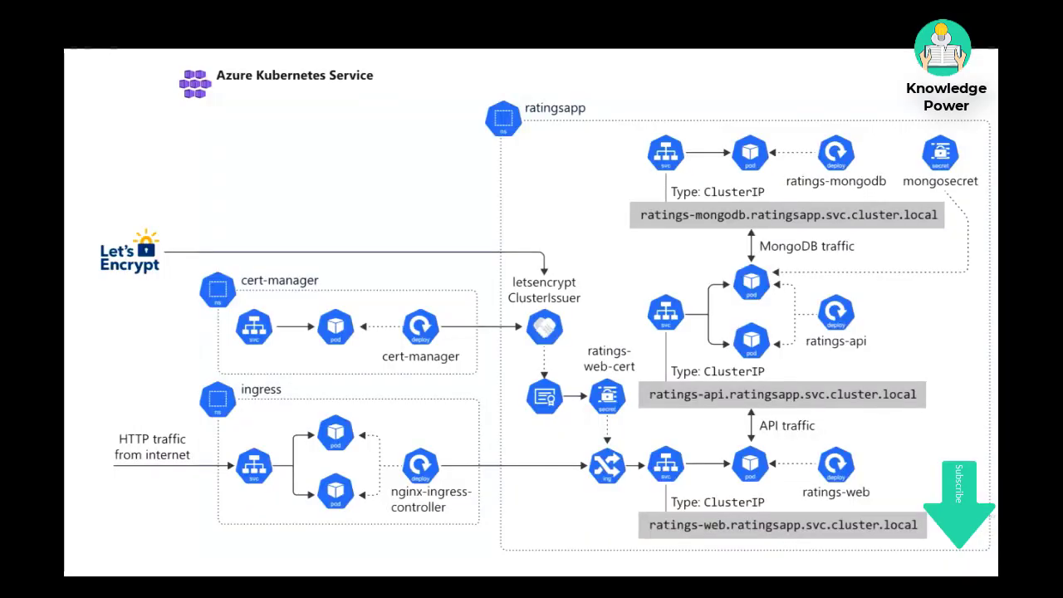
pyautogui.moveTo(230, 267)
pyautogui.mouseDown()
pyautogui.moveTo(190, 278)
pyautogui.moveTo(232, 309)
pyautogui.moveTo(319, 273)
pyautogui.moveTo(212, 270)
pyautogui.mouseUp()
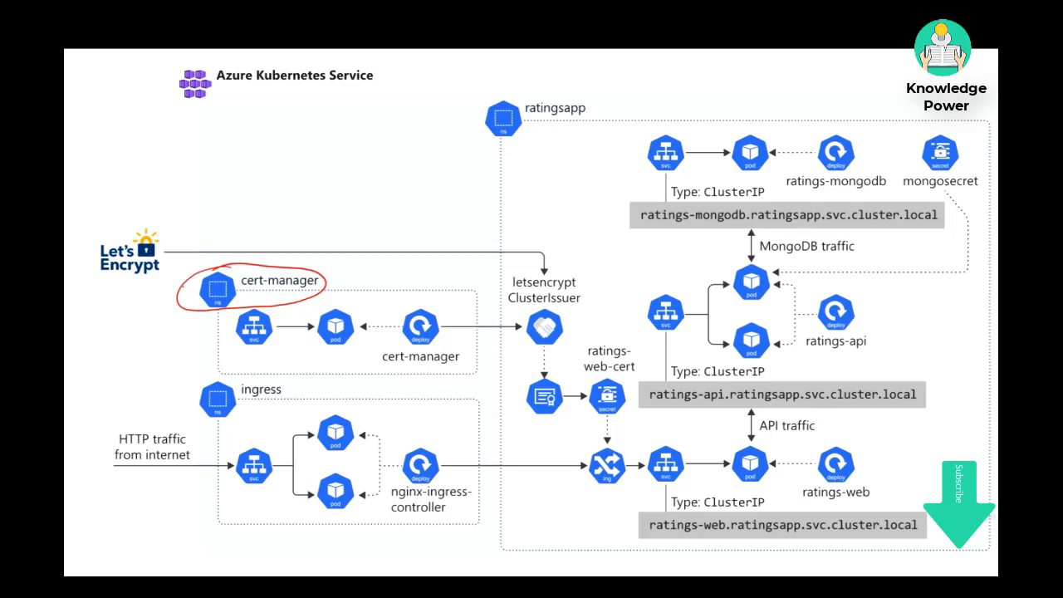
pyautogui.moveTo(137, 211)
pyautogui.mouseDown()
pyautogui.moveTo(106, 309)
pyautogui.moveTo(146, 203)
pyautogui.mouseUp()
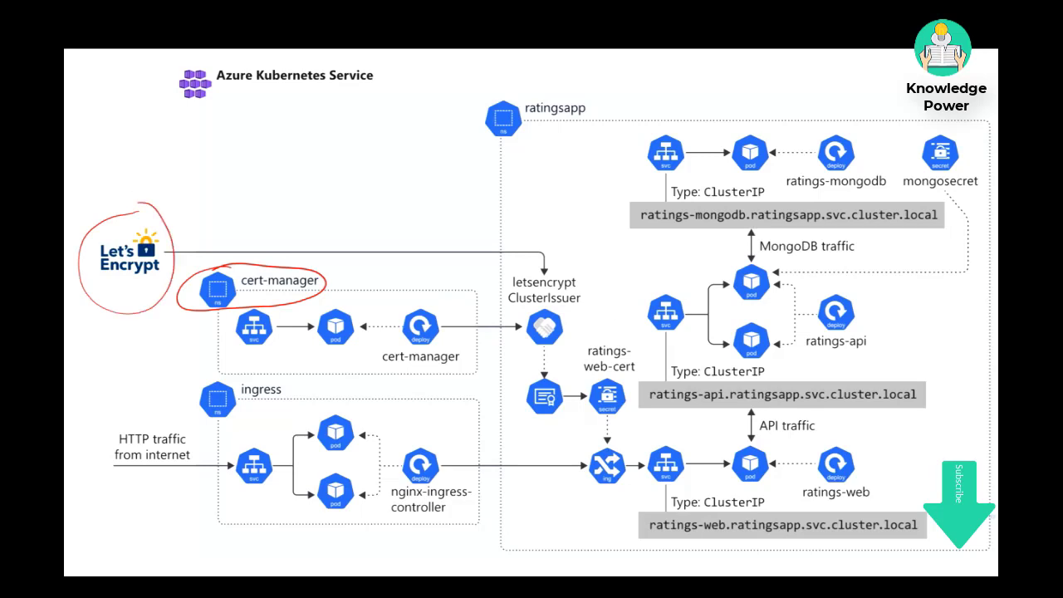
pyautogui.moveTo(139, 402)
pyautogui.mouseDown()
pyautogui.moveTo(100, 467)
pyautogui.moveTo(132, 402)
pyautogui.mouseUp()
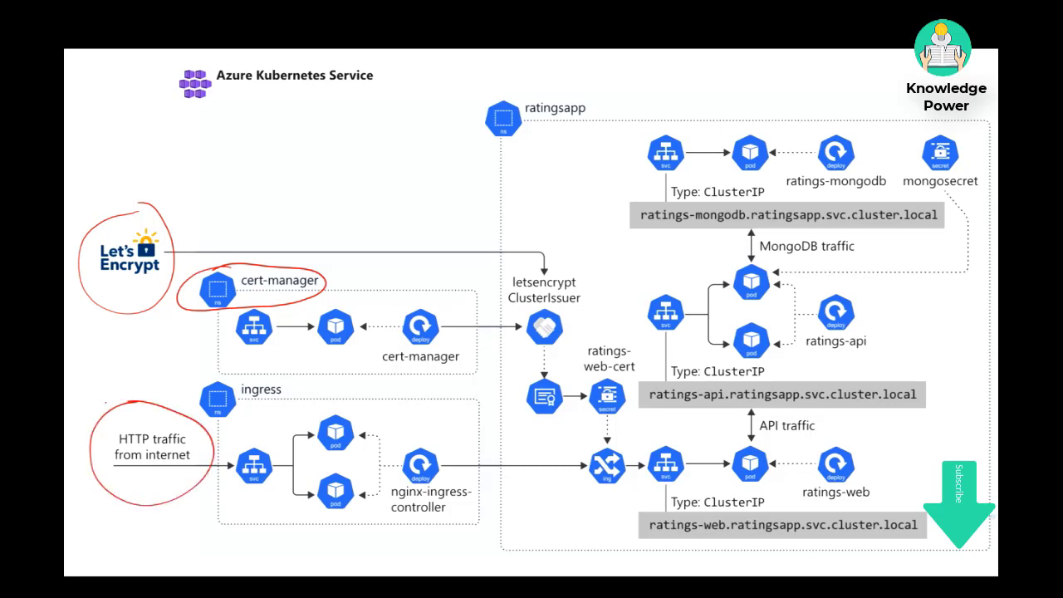
pyautogui.moveTo(207, 240); pyautogui.dragTo(288, 236)
pyautogui.moveTo(501, 231)
pyautogui.mouseDown()
pyautogui.moveTo(586, 257)
pyautogui.moveTo(573, 374)
pyautogui.moveTo(621, 381)
pyautogui.moveTo(624, 460)
pyautogui.moveTo(651, 456)
pyautogui.mouseUp()
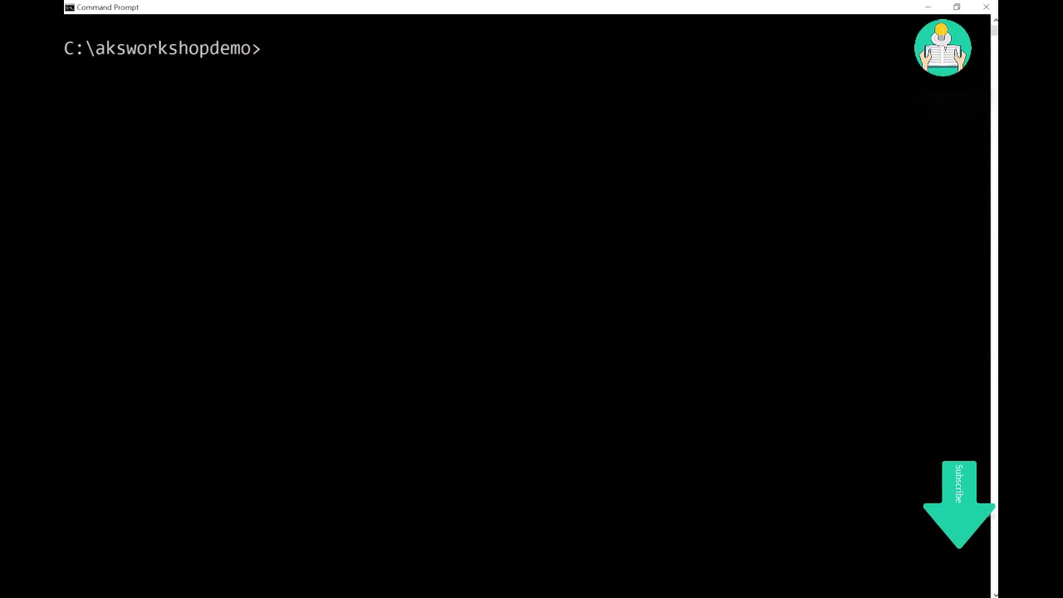
# Create the cert-manager namespace in the cluster with kubectl create namespace cert-manager
pyautogui.rightClick(447, 187)
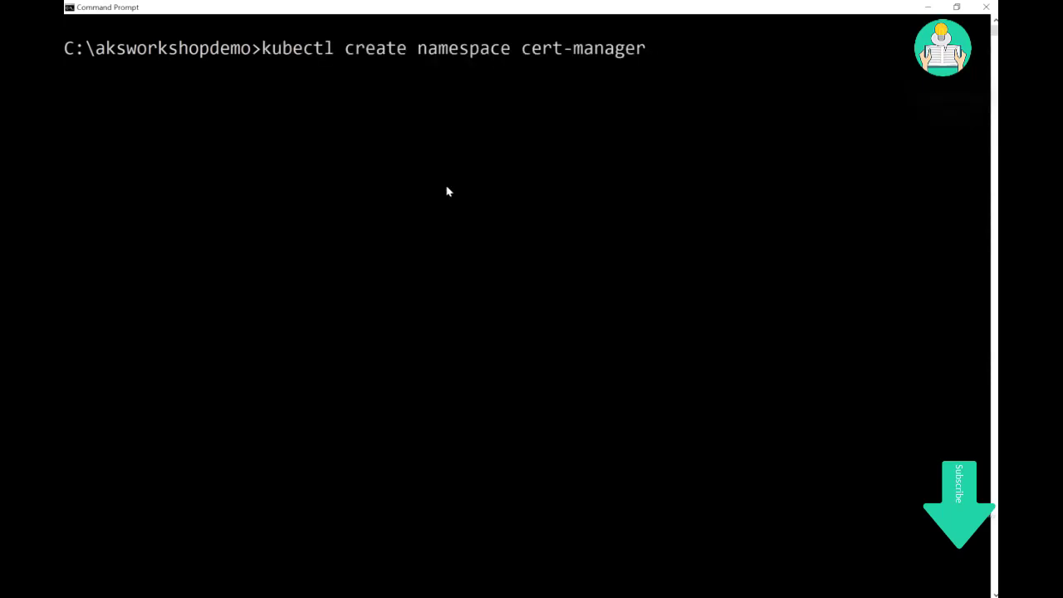
pyautogui.press('Left')
pyautogui.press('Left')
pyautogui.press('Left')
pyautogui.press('Left')
pyautogui.press('Left')
pyautogui.press('Right')
pyautogui.press('Right')
pyautogui.press('Right')
pyautogui.press('Right')
pyautogui.press('Right')
pyautogui.press('Return')
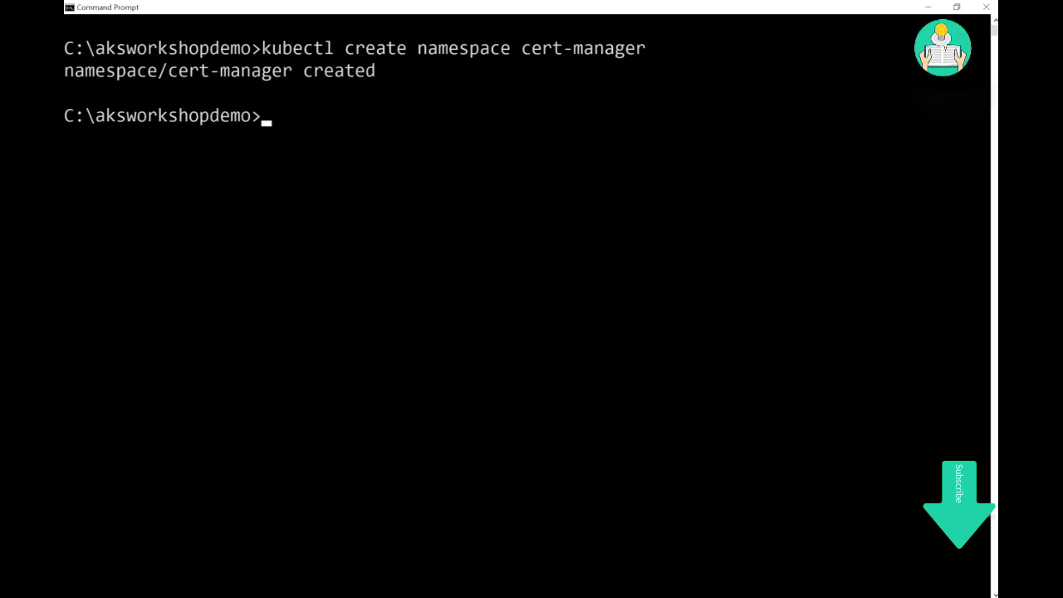
pyautogui.rightClick(493, 139)
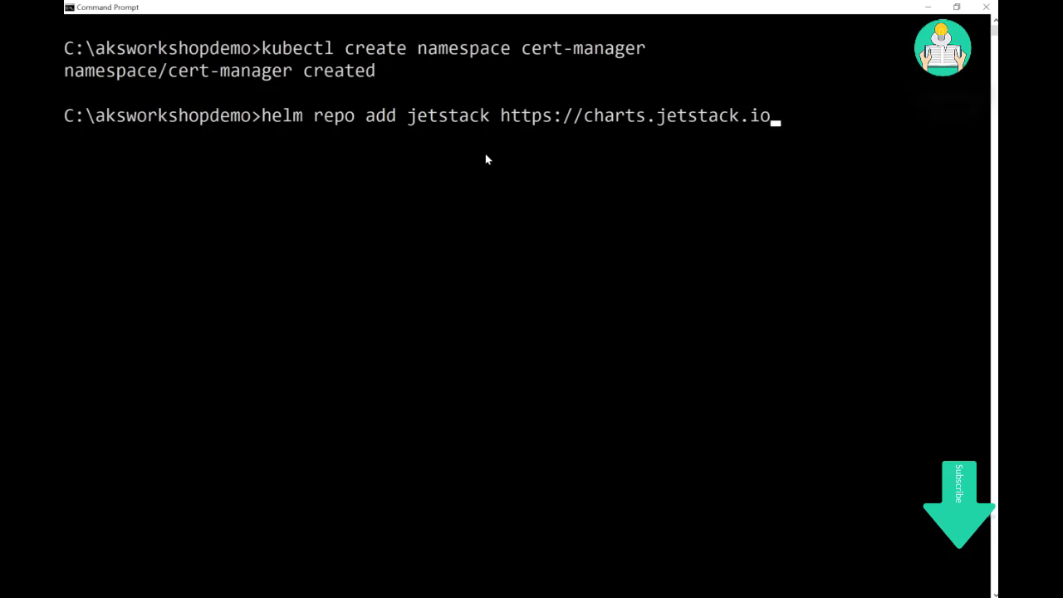
pyautogui.press('Return')
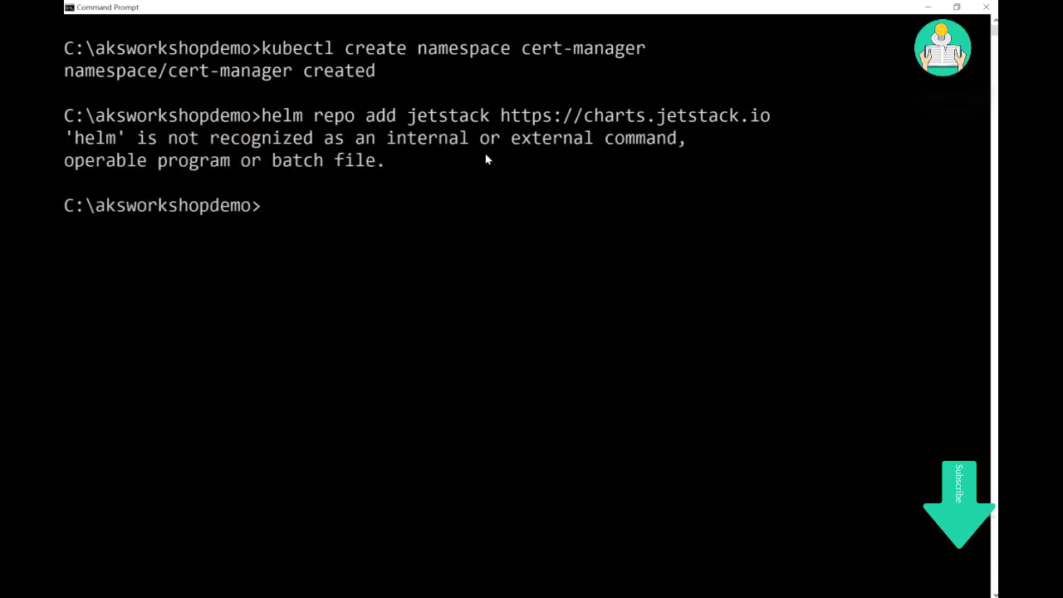
# Change the working directory to C:\windows-amd64
pyautogui.write('cd ../')
pyautogui.write('win')
pyautogui.press('BackSpace')
pyautogui.press('BackSpace')
pyautogui.press('BackSpace')
pyautogui.press('BackSpace')
pyautogui.press('Return')
pyautogui.write('cd Win')
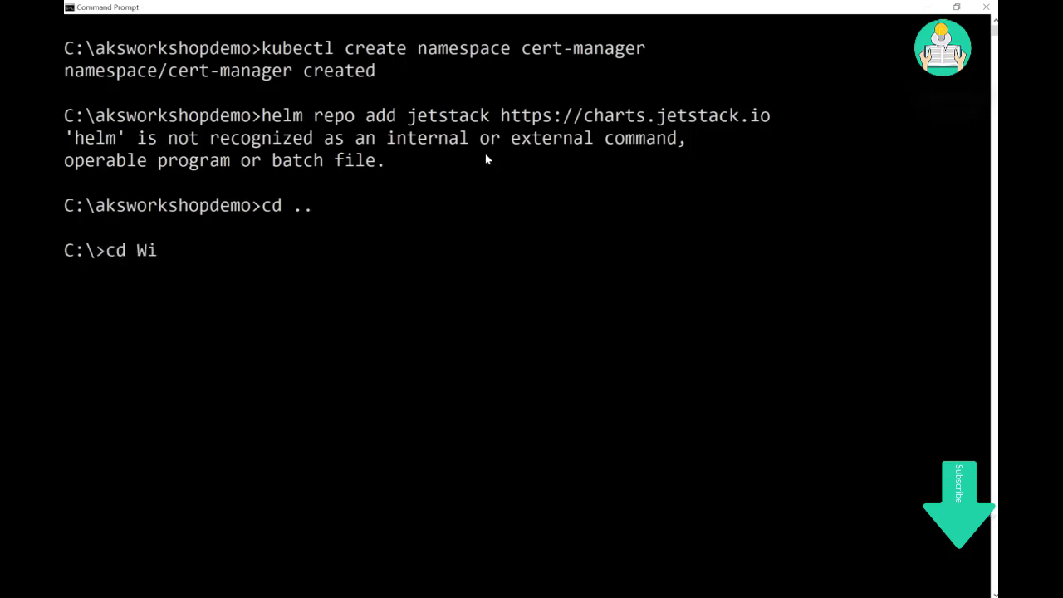
pyautogui.press('Tab')
pyautogui.press('Tab')
pyautogui.press('Return')
pyautogui.press('Up')
pyautogui.press('Up')
pyautogui.press('Up')
pyautogui.press('Return')
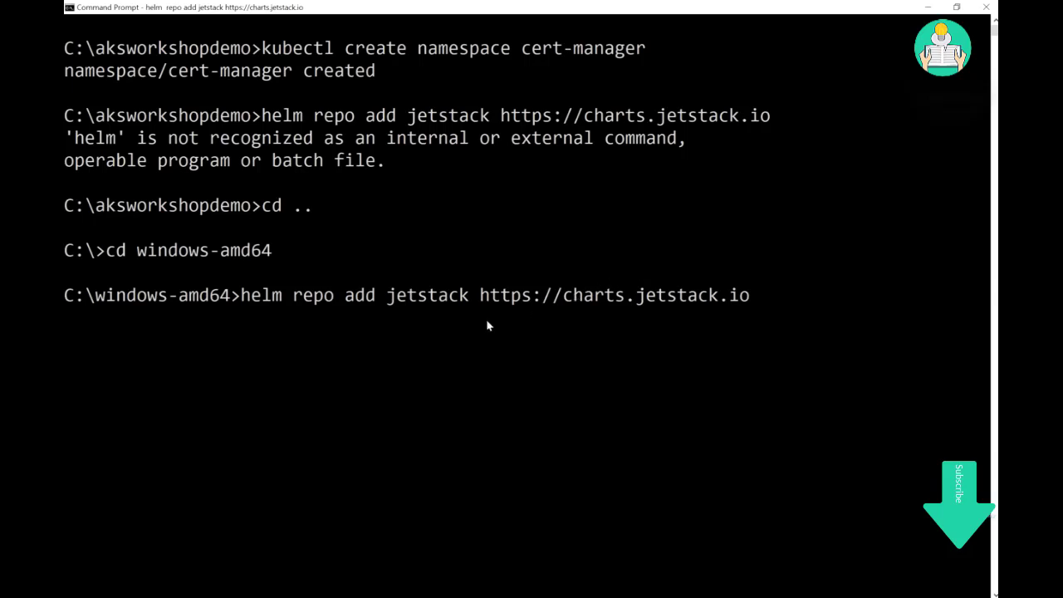
# Refresh the configured Helm chart repositories with helm repo update
pyautogui.click(505, 384)
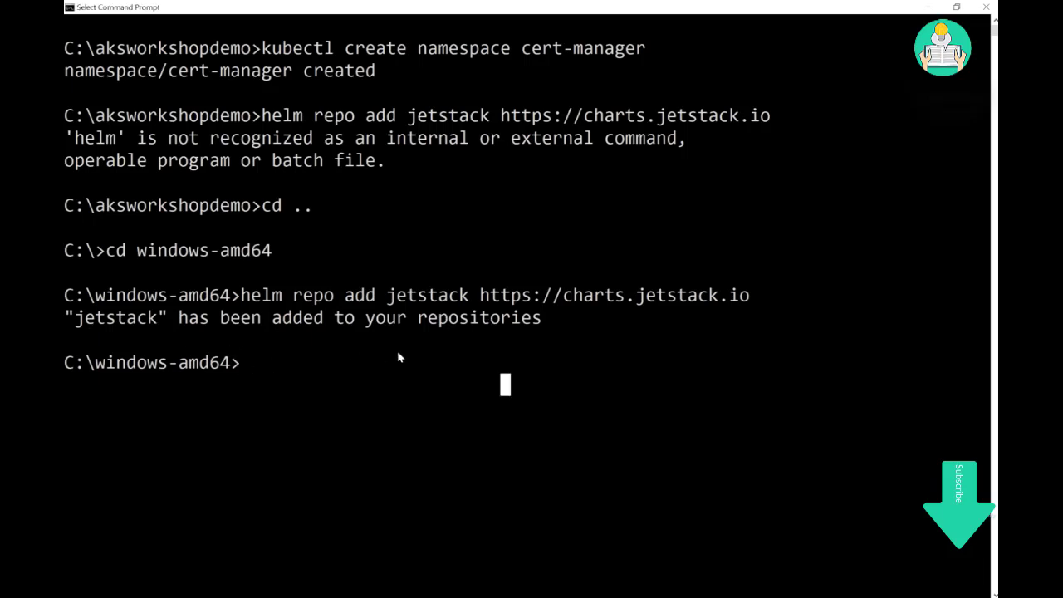
pyautogui.write('helm repo u')
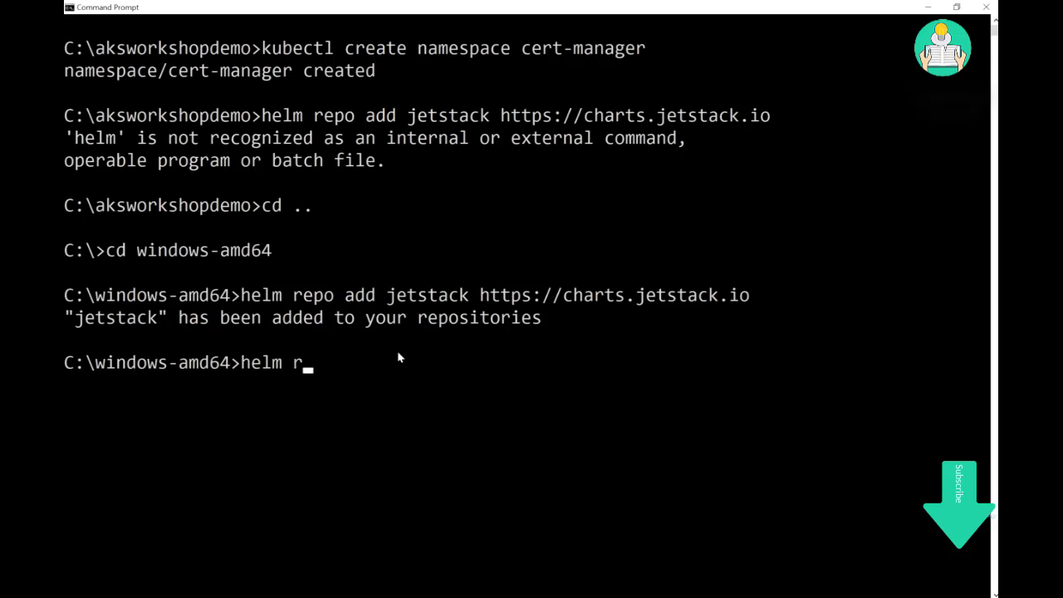
pyautogui.write('pdate')
pyautogui.press('Return')
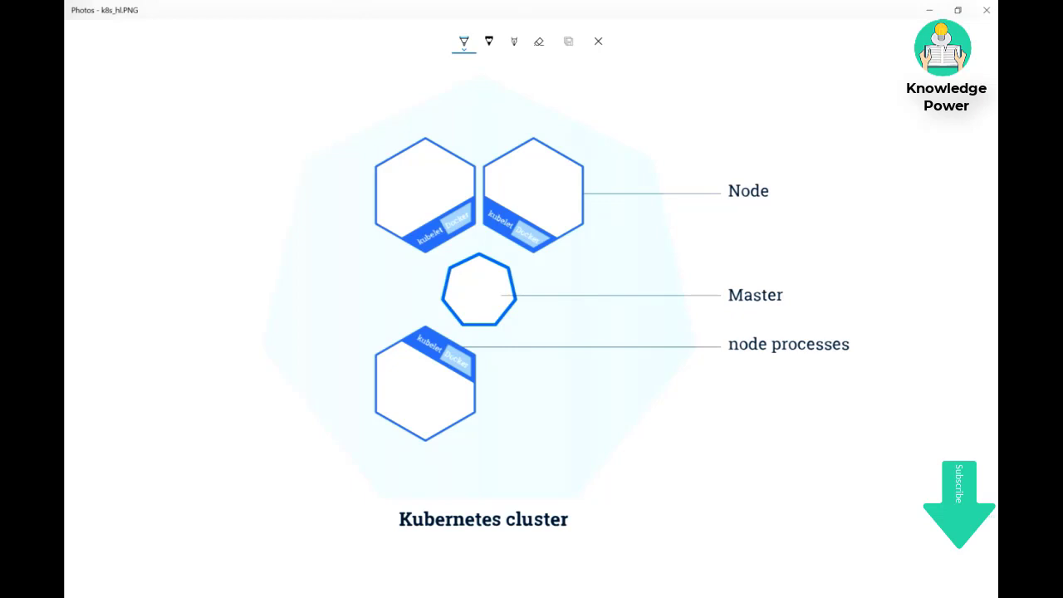
# Circle the Master and Node labels on the Kubernetes cluster diagram and handwrite API inside the master shape
pyautogui.moveTo(793, 270)
pyautogui.mouseDown()
pyautogui.moveTo(712, 291)
pyautogui.moveTo(797, 269)
pyautogui.mouseUp()
pyautogui.moveTo(768, 159)
pyautogui.mouseDown()
pyautogui.moveTo(702, 195)
pyautogui.moveTo(787, 160)
pyautogui.mouseUp()
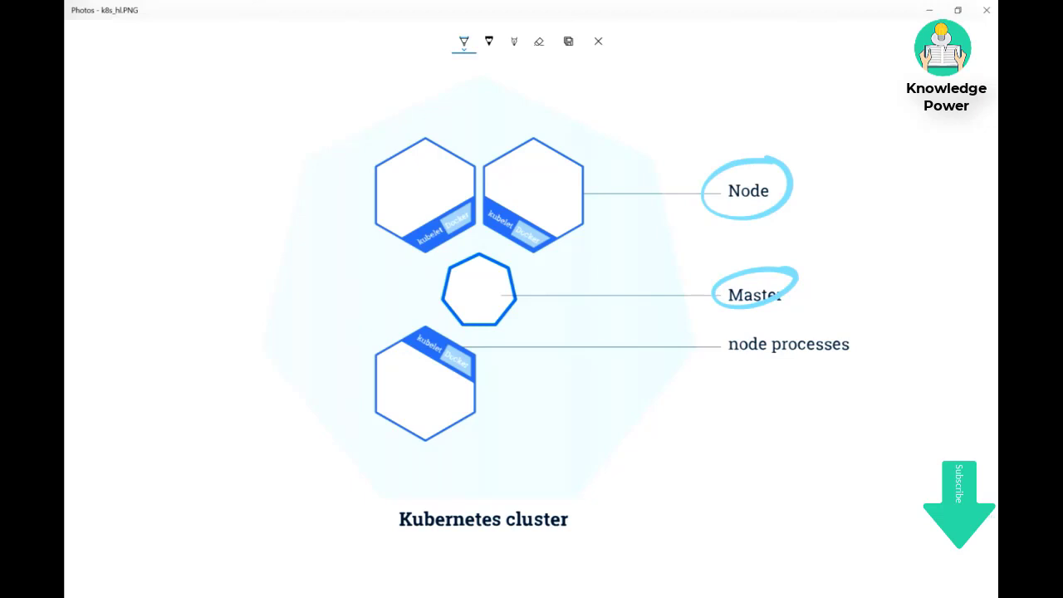
pyautogui.moveTo(448, 308)
pyautogui.mouseDown()
pyautogui.moveTo(468, 306)
pyautogui.moveTo(465, 295)
pyautogui.mouseUp()
pyautogui.moveTo(482, 285); pyautogui.dragTo(473, 302)
pyautogui.moveTo(474, 271)
pyautogui.mouseDown()
pyautogui.moveTo(476, 287)
pyautogui.moveTo(500, 267)
pyautogui.mouseUp()
pyautogui.moveTo(497, 274); pyautogui.dragTo(503, 294)
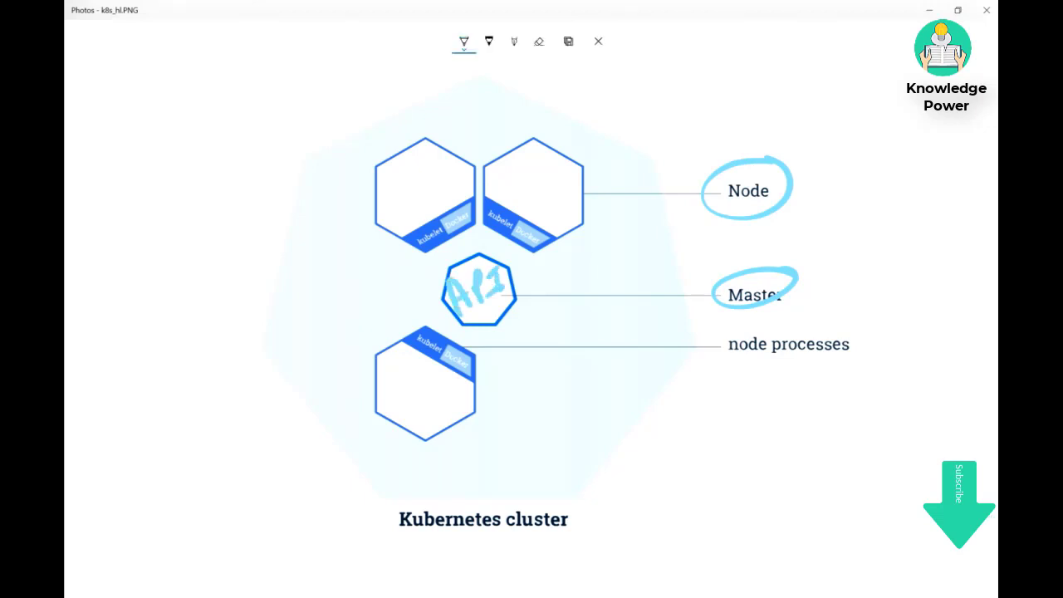
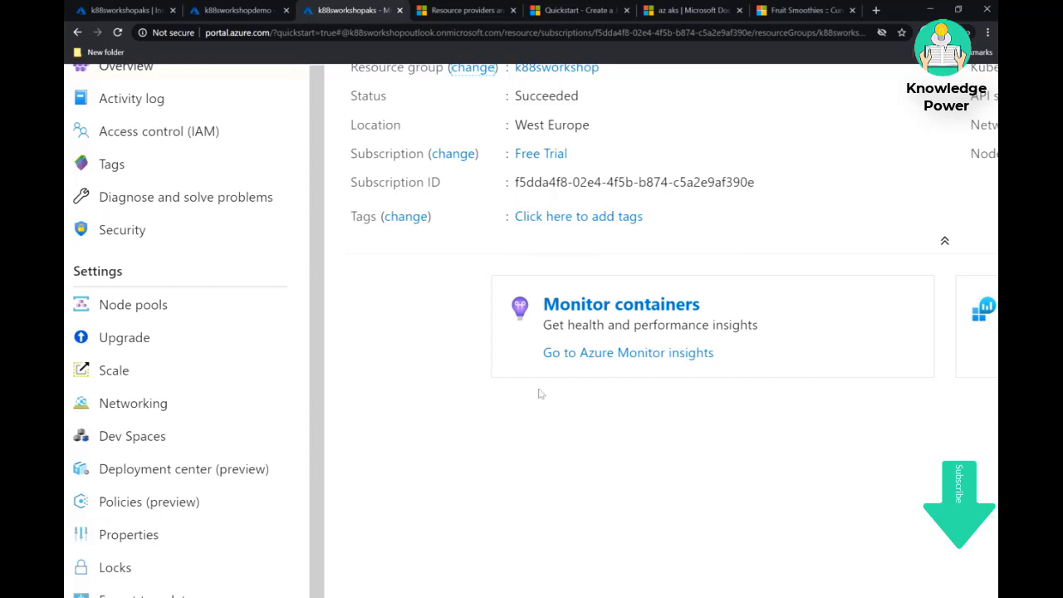
# Open Insights for the k88sworkshopaks cluster and review the CPU, memory, node count and active pod count charts
pyautogui.scroll(-3, 320, 412)
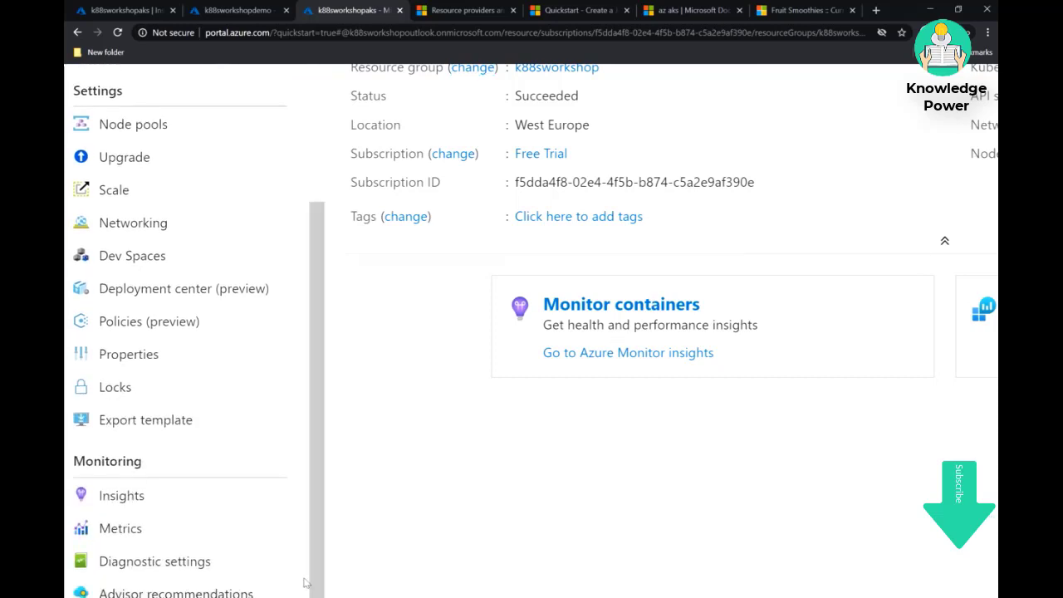
pyautogui.click(124, 502)
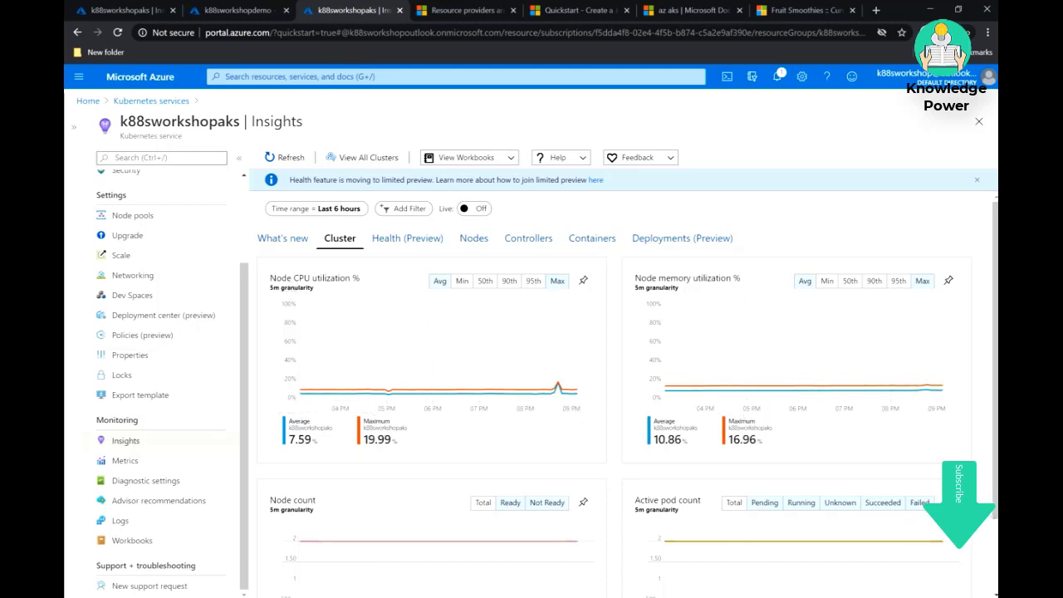
pyautogui.moveTo(992, 308); pyautogui.dragTo(990, 426)
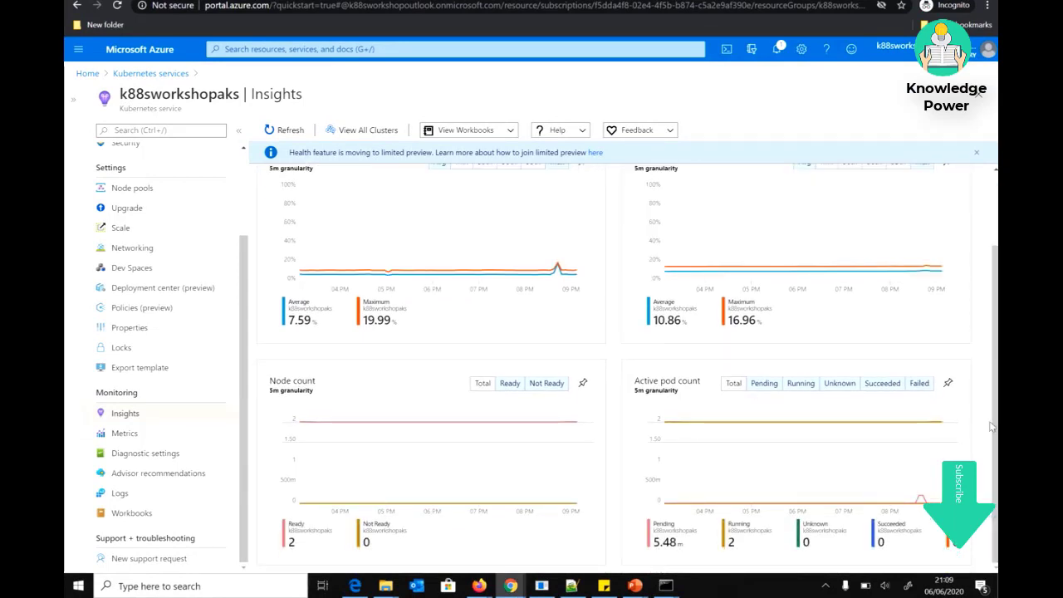
pyautogui.moveTo(990, 426); pyautogui.dragTo(993, 249)
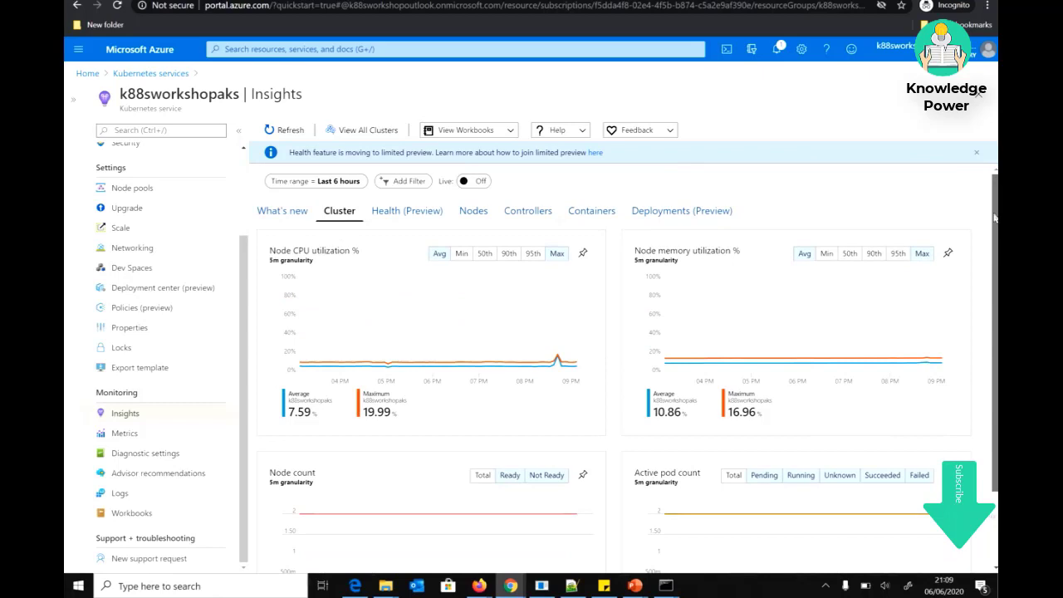
# Add the Min, 50th, 90th and 95th percentile series to the Node CPU utilization chart
pyautogui.click(462, 253)
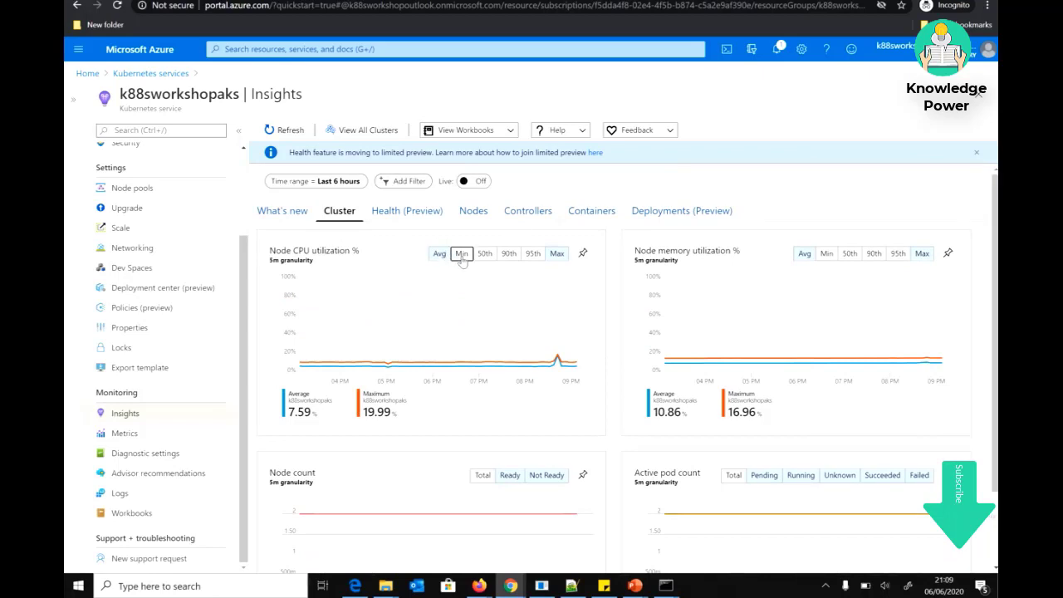
pyautogui.click(485, 253)
pyautogui.click(508, 253)
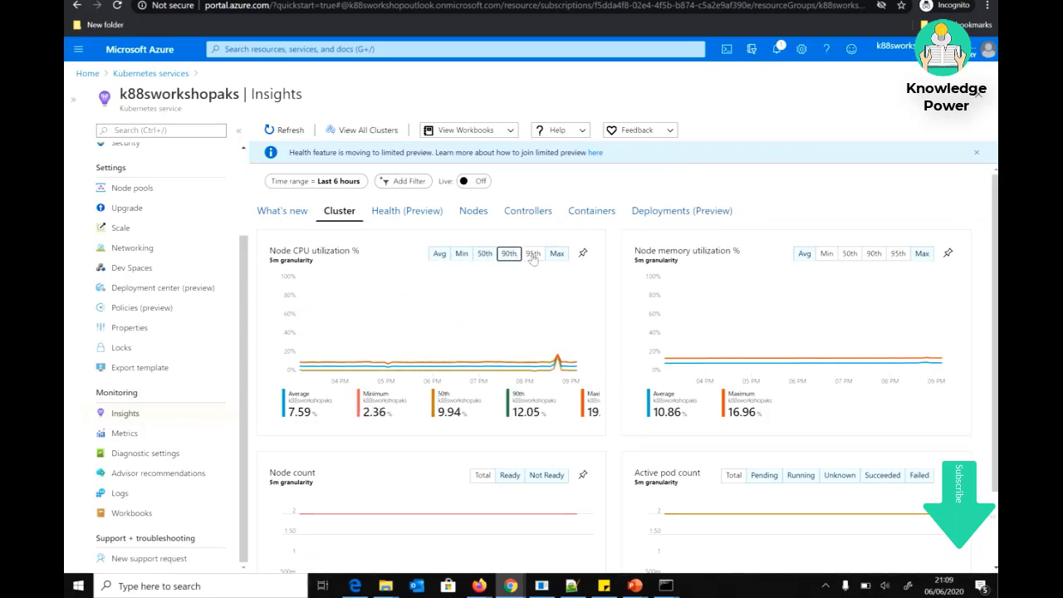
pyautogui.click(532, 253)
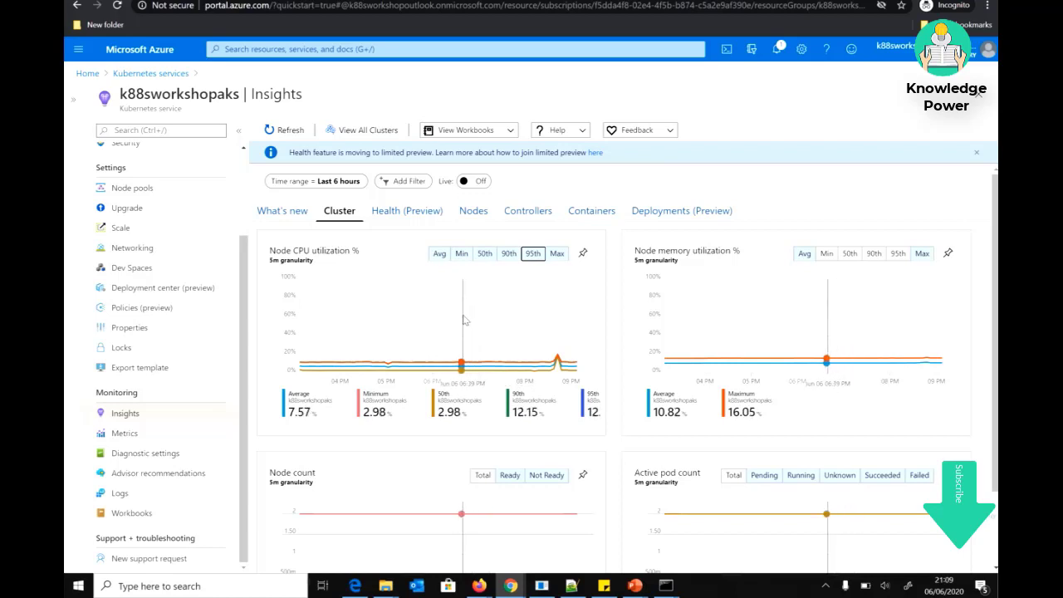
# Remove the Min, 50th, 90th and 95th percentile series from the Node CPU utilization chart
pyautogui.click(461, 253)
pyautogui.click(485, 253)
pyautogui.click(509, 253)
pyautogui.click(532, 253)
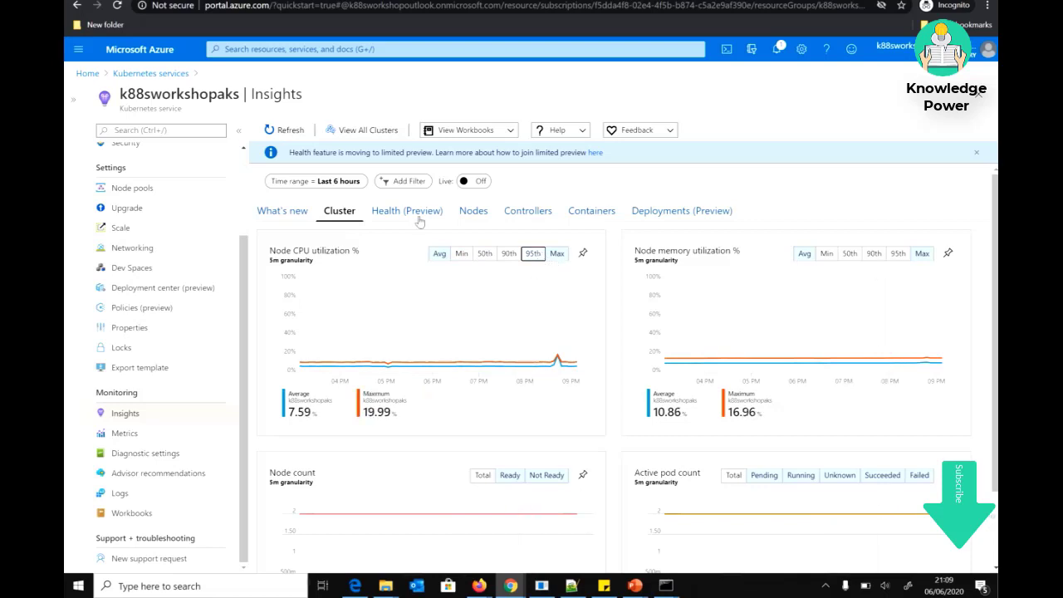
# Turn on live data for the cluster charts and set the live interval to 1 second
pyautogui.click(469, 182)
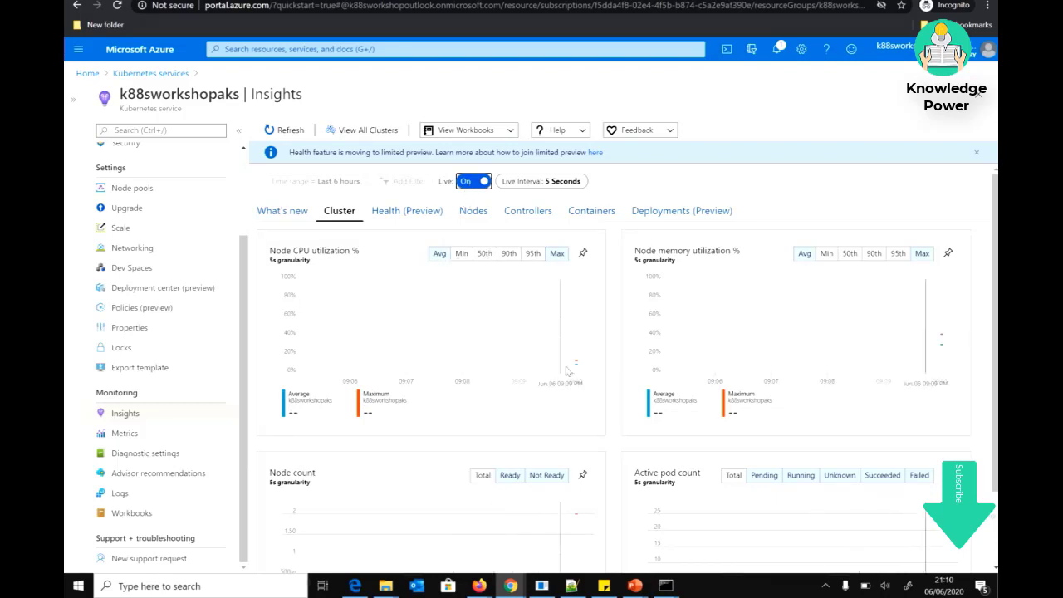
pyautogui.click(553, 182)
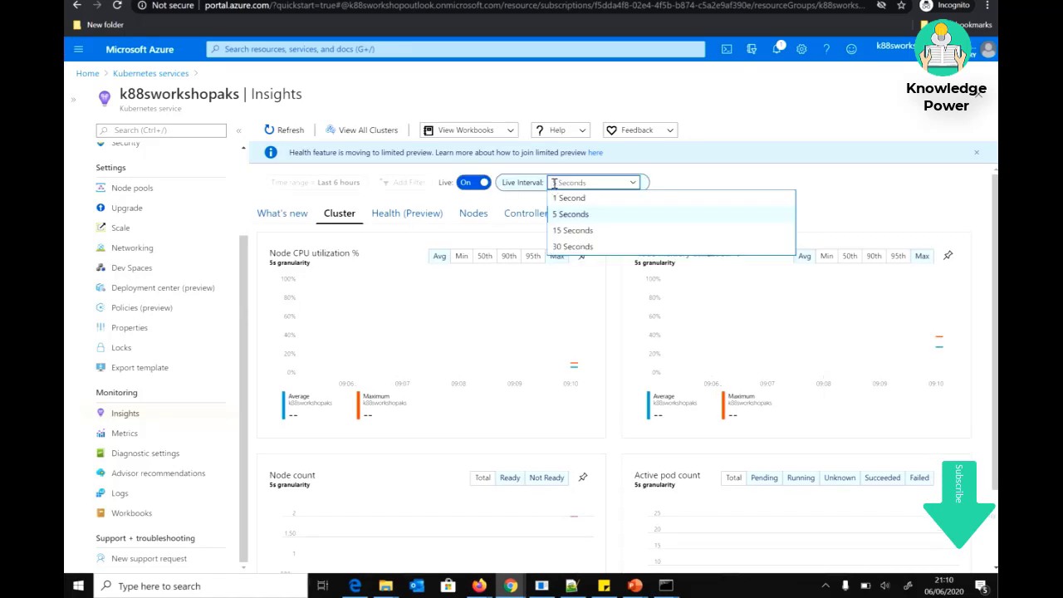
pyautogui.click(578, 199)
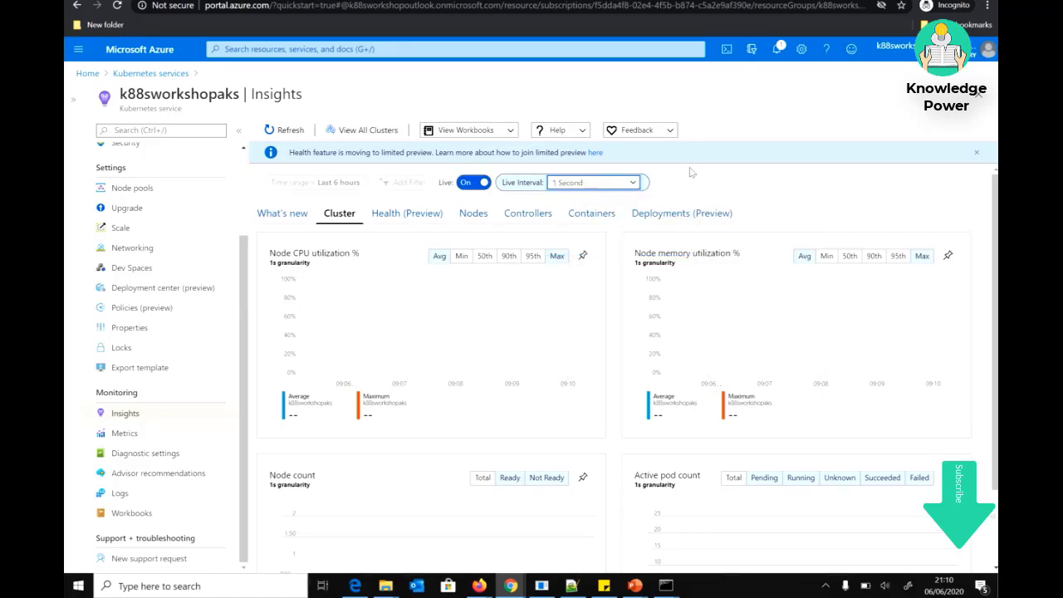
pyautogui.click(762, 188)
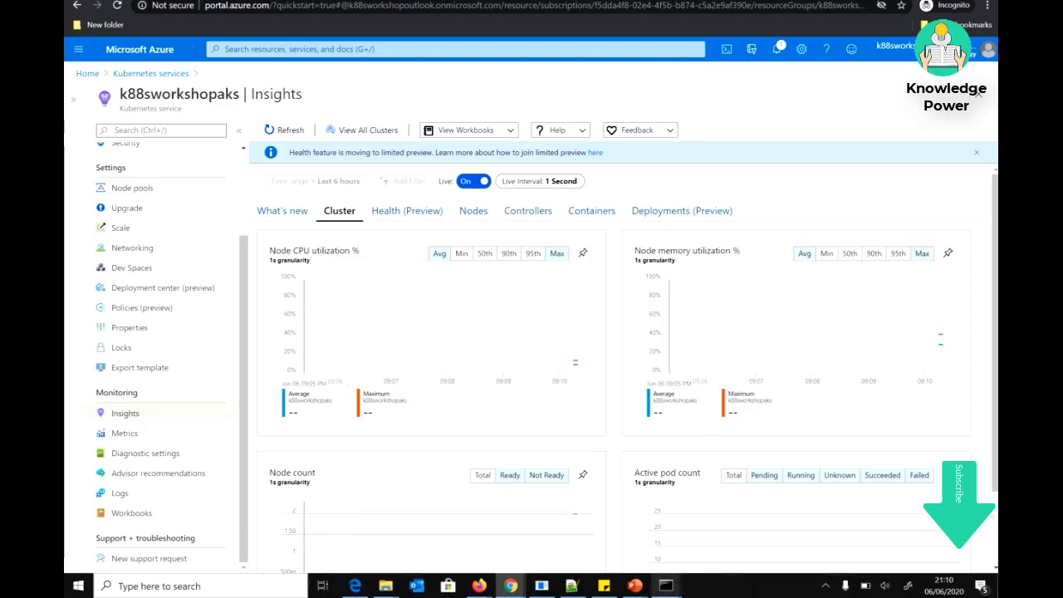
pyautogui.moveTo(665, 585)
pyautogui.click(610, 554)
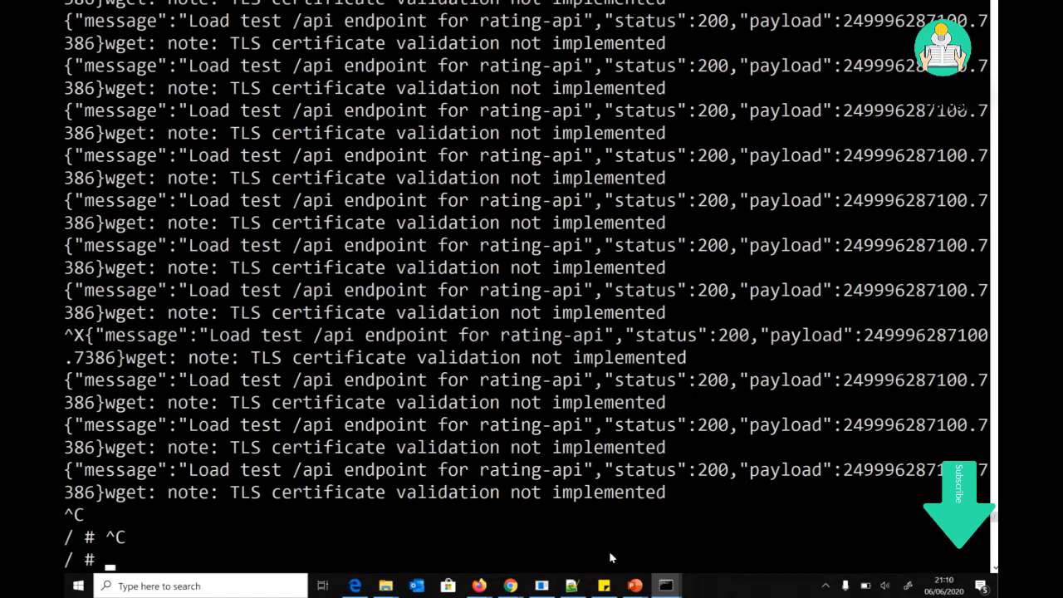
pyautogui.press('Up')
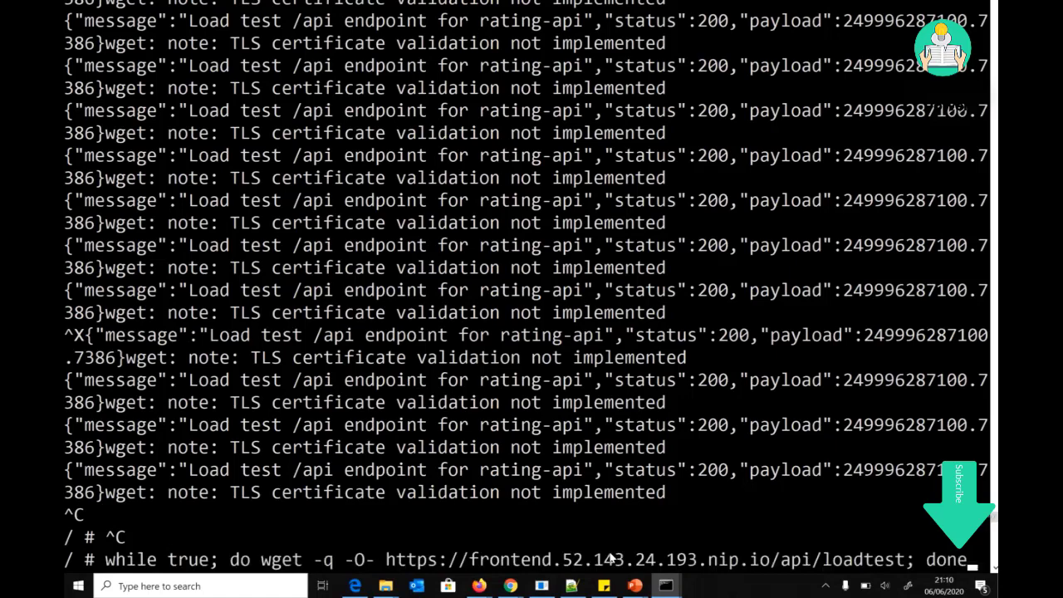
pyautogui.press('Return')
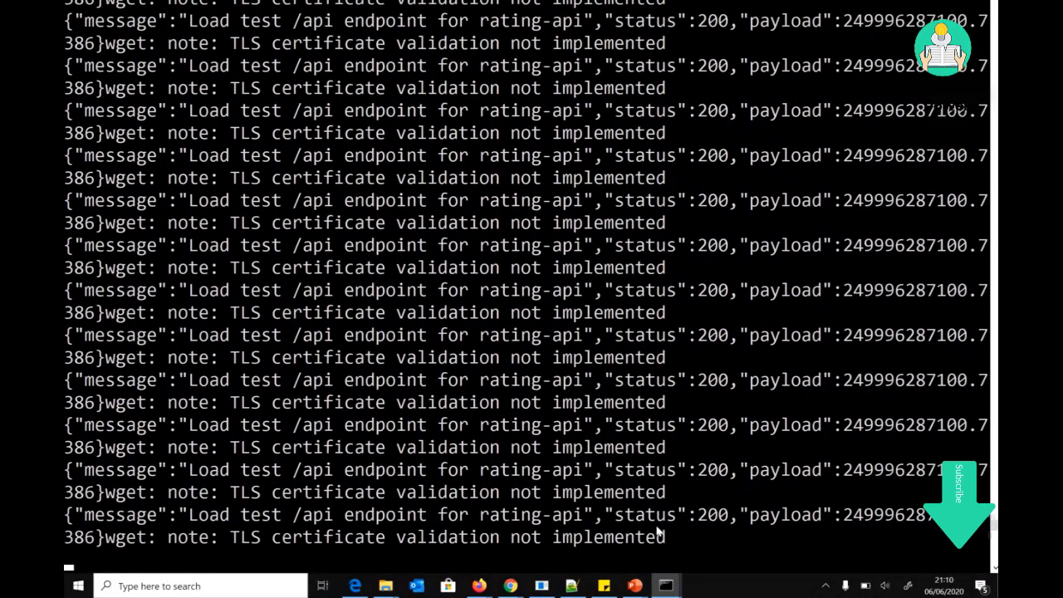
pyautogui.hotkey('ctrl', 'c')
pyautogui.hotkey('ctrl', 'c')
pyautogui.press('Up')
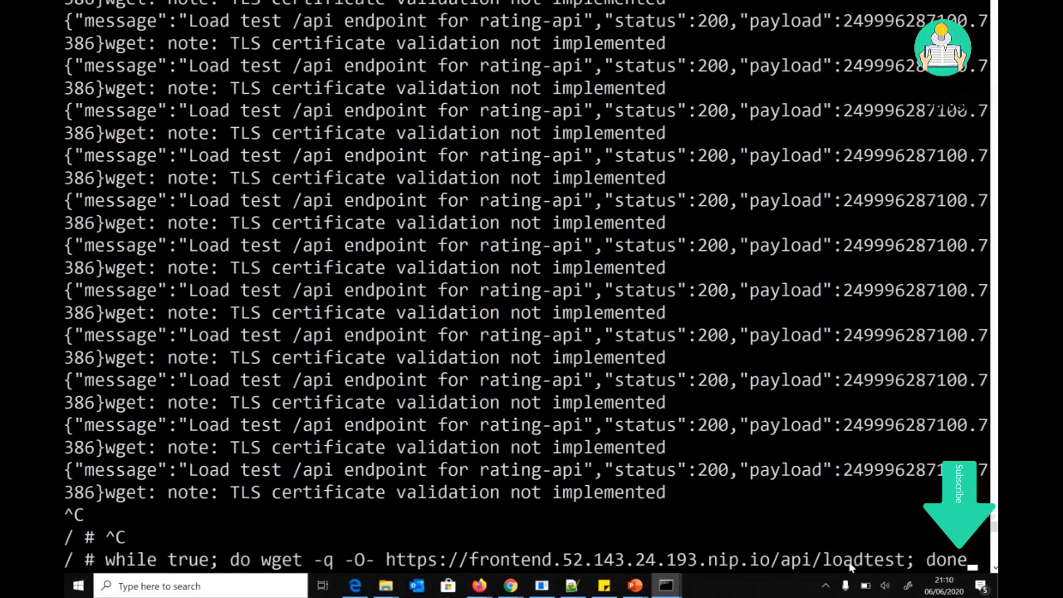
pyautogui.press('Return')
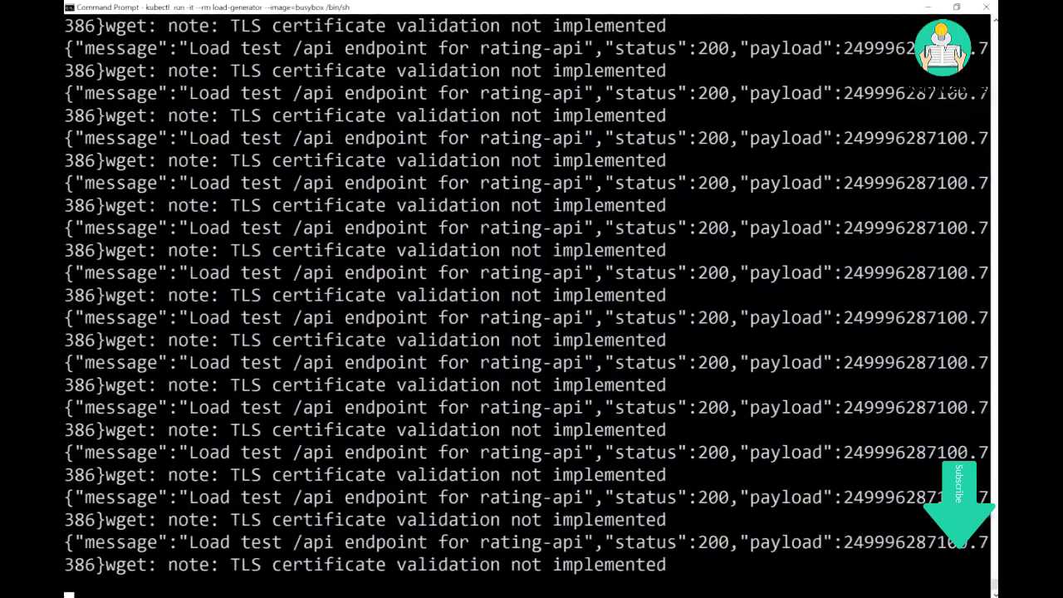
pyautogui.hotkey('ctrl', 'c')
pyautogui.hotkey('ctrl', 'c')
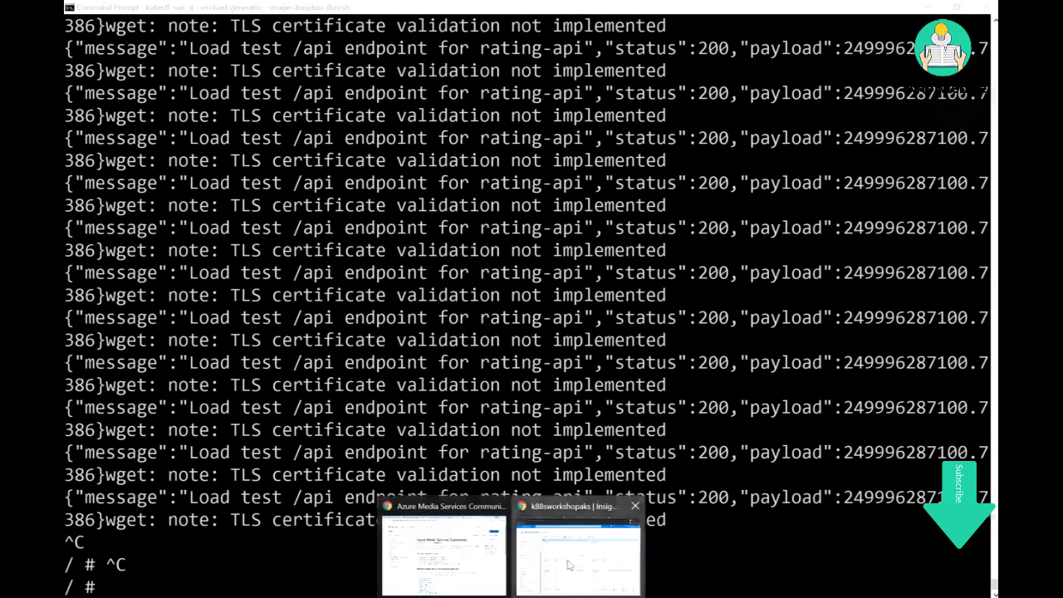
# Switch to the k88sworkshopaks Insights window in Chrome, inspect the live cluster charts and turn live data off
pyautogui.click(569, 570)
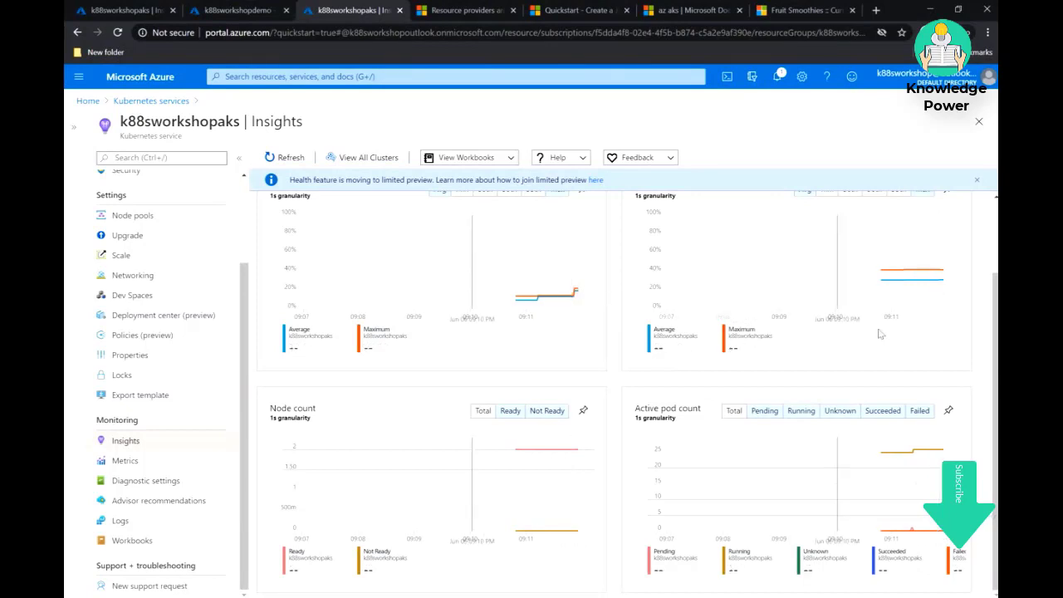
pyautogui.scroll(2, 631, 394)
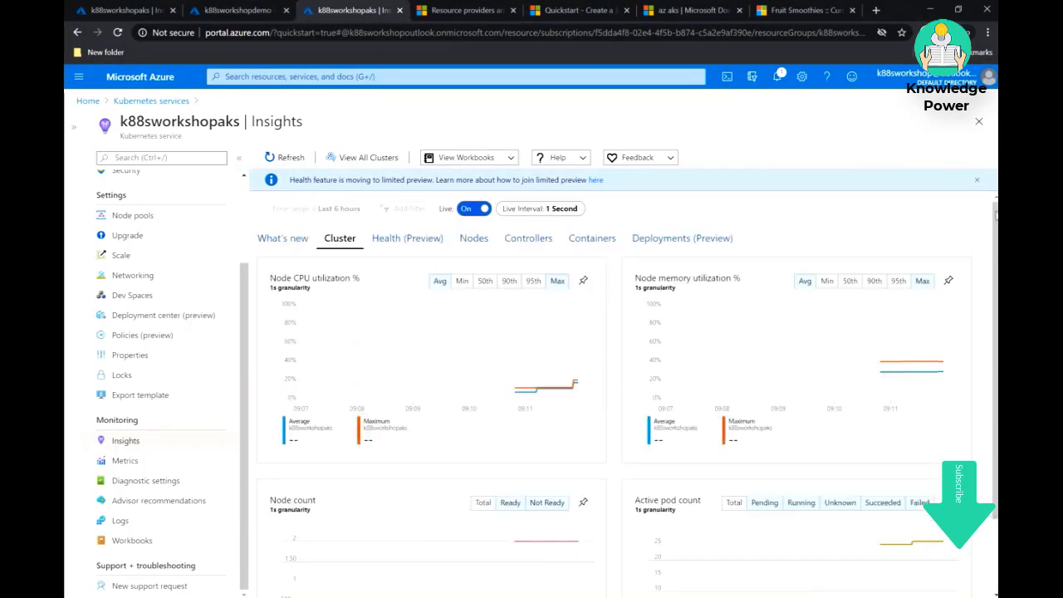
pyautogui.moveTo(578, 386)
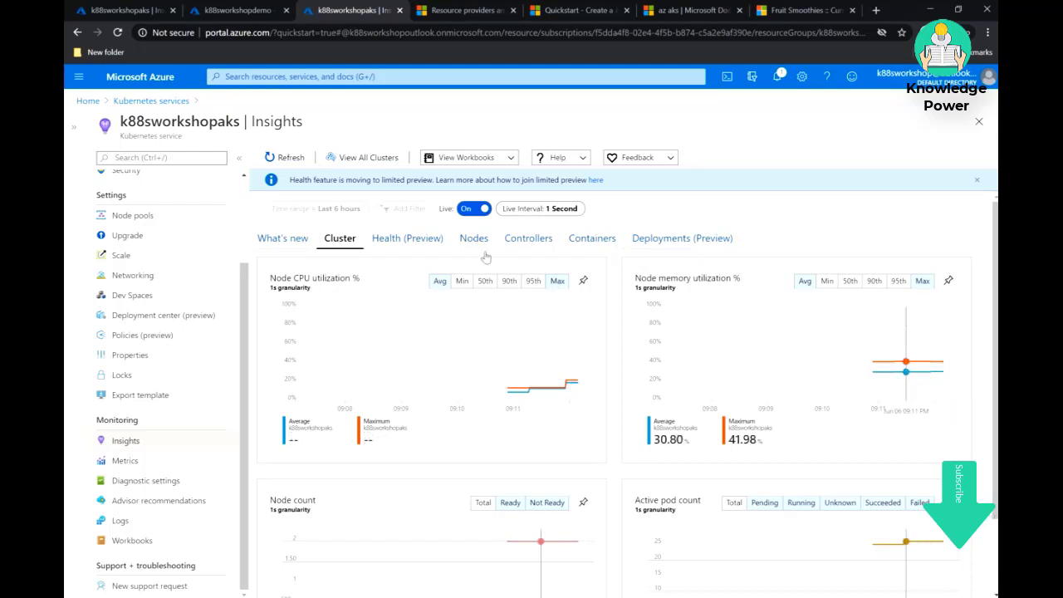
pyautogui.click(475, 210)
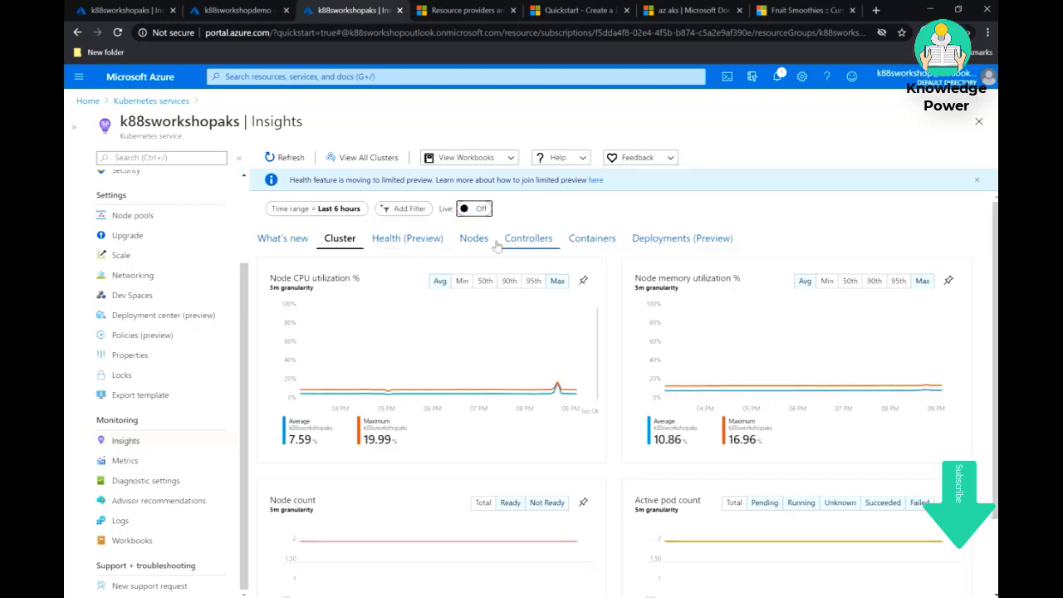
# Examine the cluster's current health state and its Kubernetes infrastructure components in Health (Preview)
pyautogui.click(407, 240)
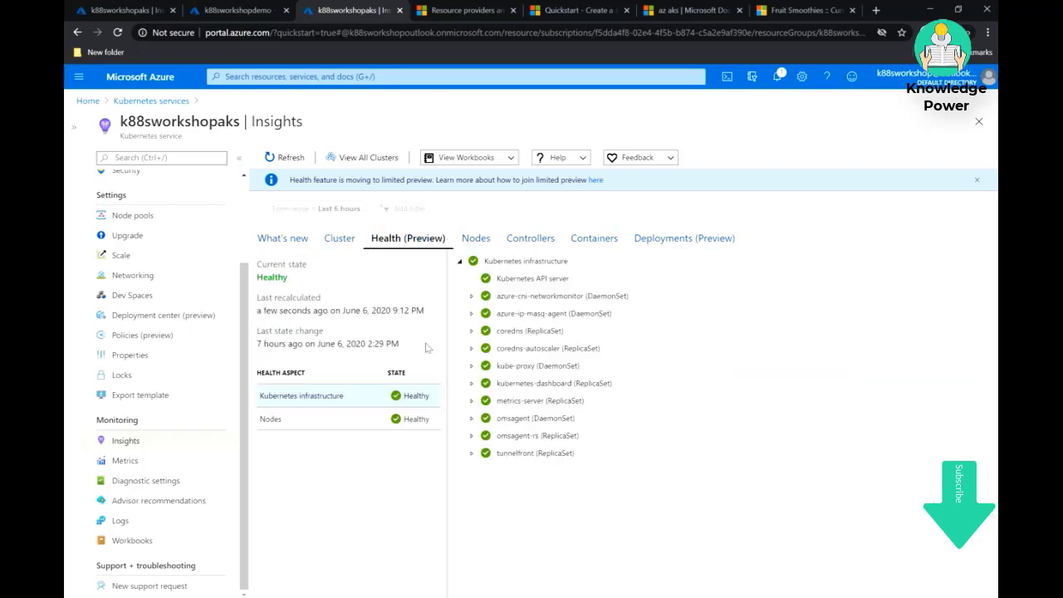
pyautogui.scroll(3, 371, 455)
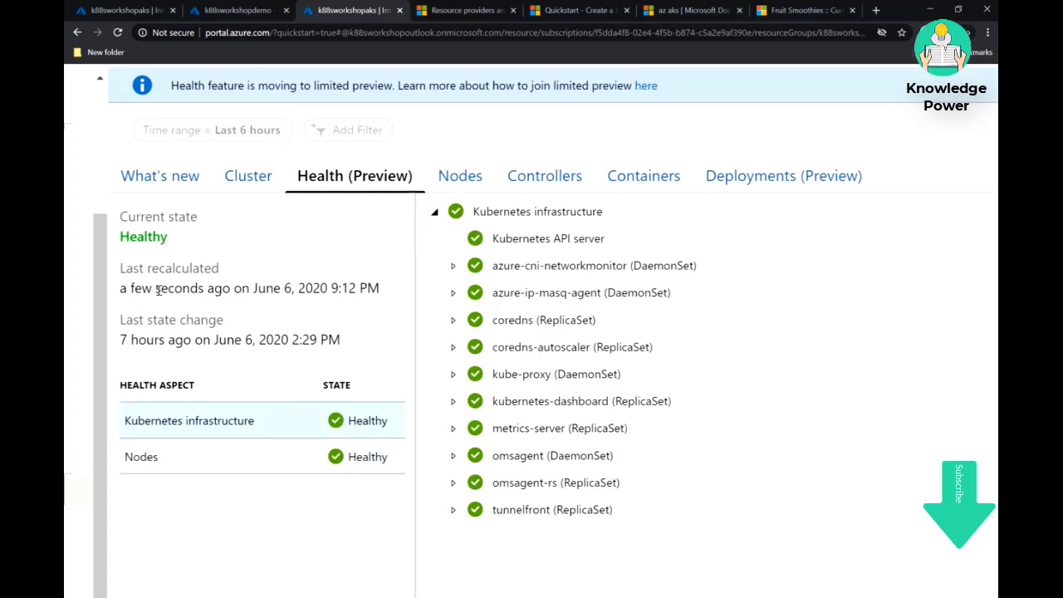
pyautogui.doubleClick(141, 239)
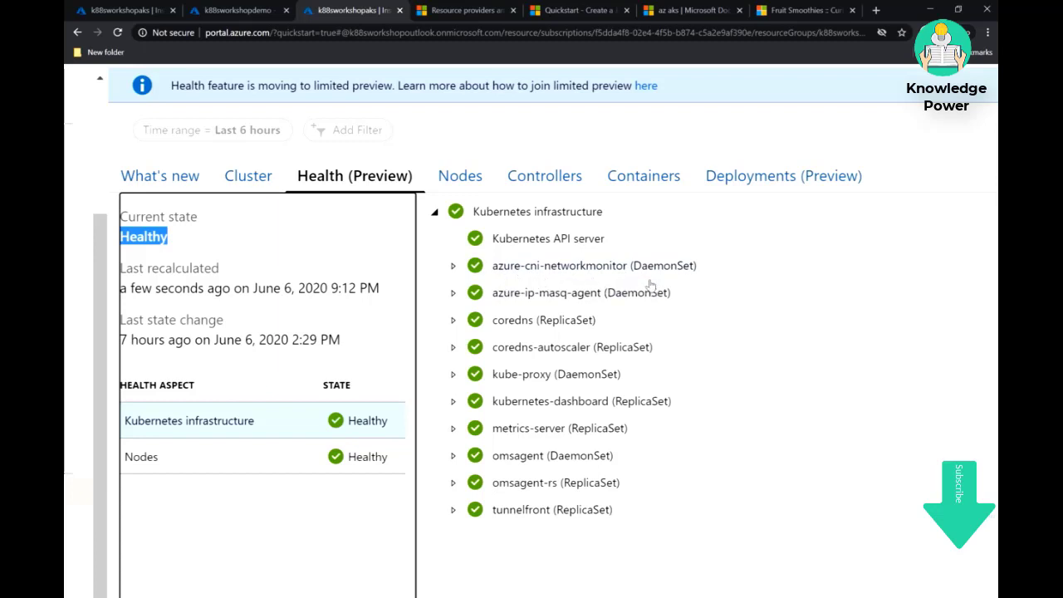
pyautogui.scroll(-1, 650, 284)
pyautogui.hscroll(1, 650, 284)
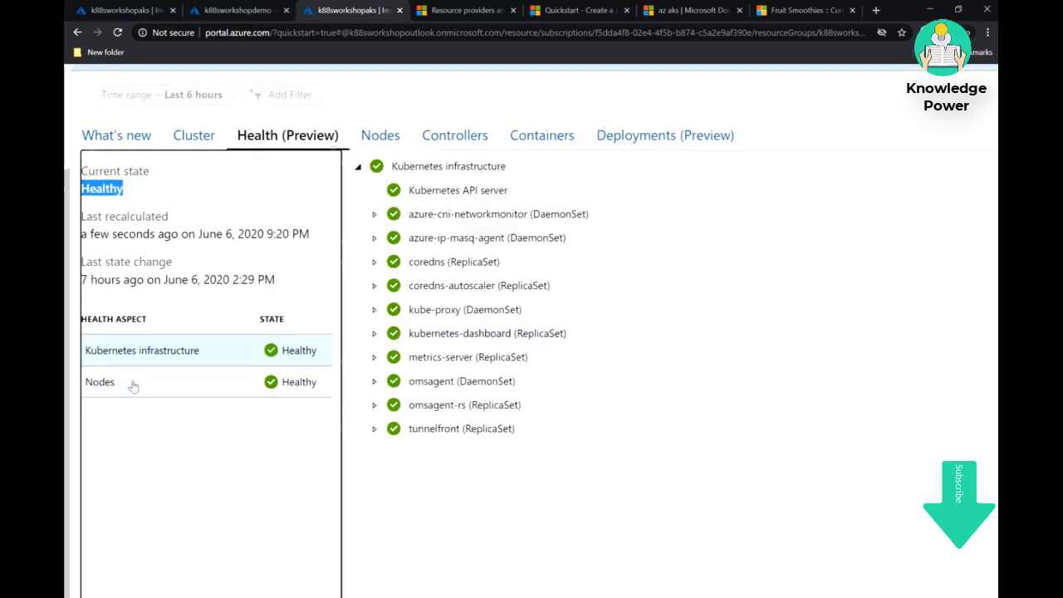
# Examine the Nodes health aspect from the node pools through agentpool to its two individual nodes
pyautogui.click(133, 384)
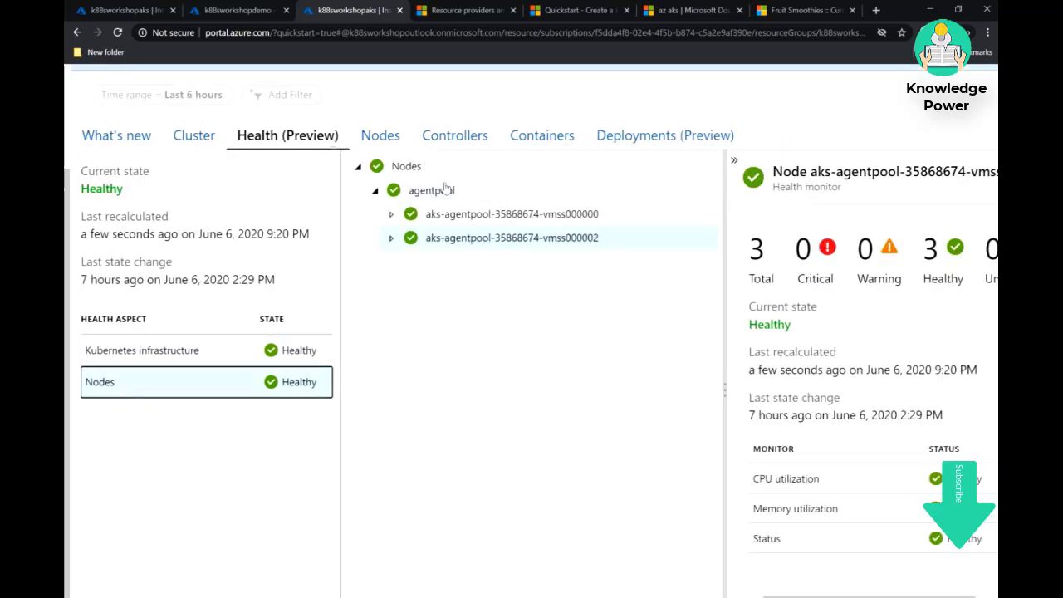
pyautogui.click(404, 169)
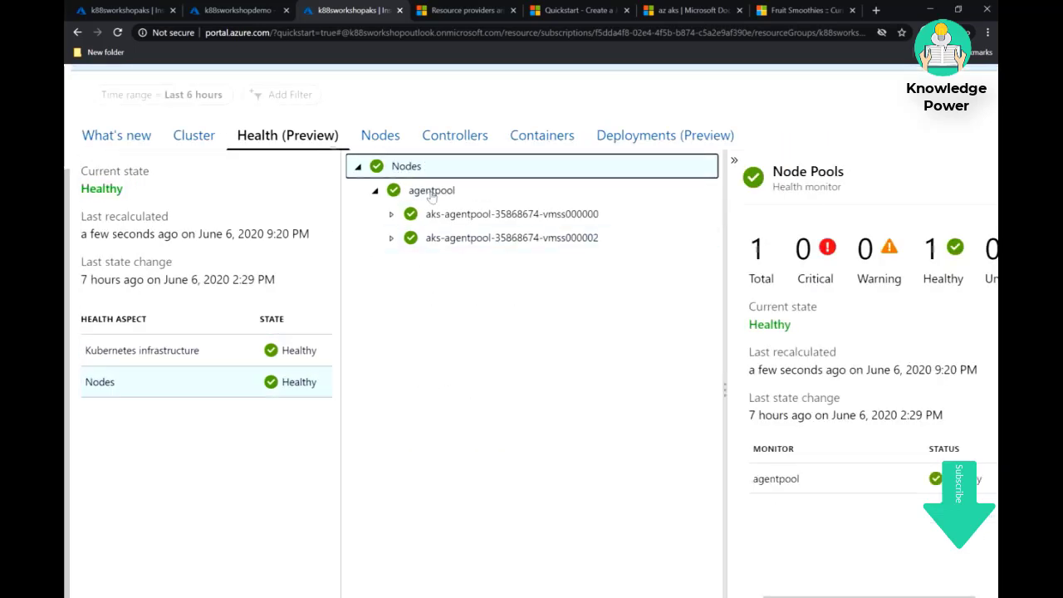
pyautogui.click(431, 193)
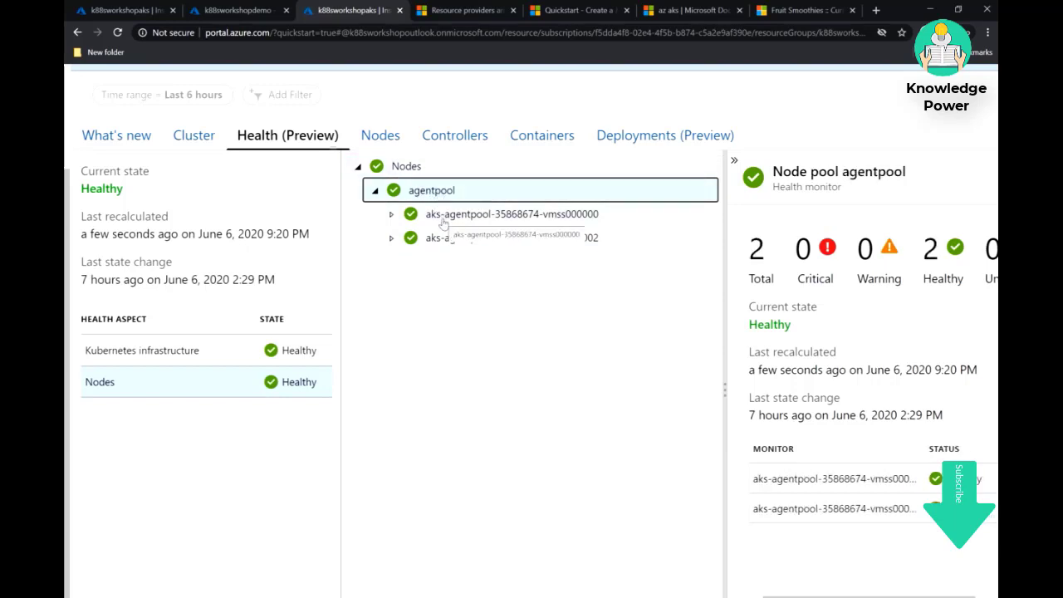
pyautogui.click(444, 217)
pyautogui.click(447, 238)
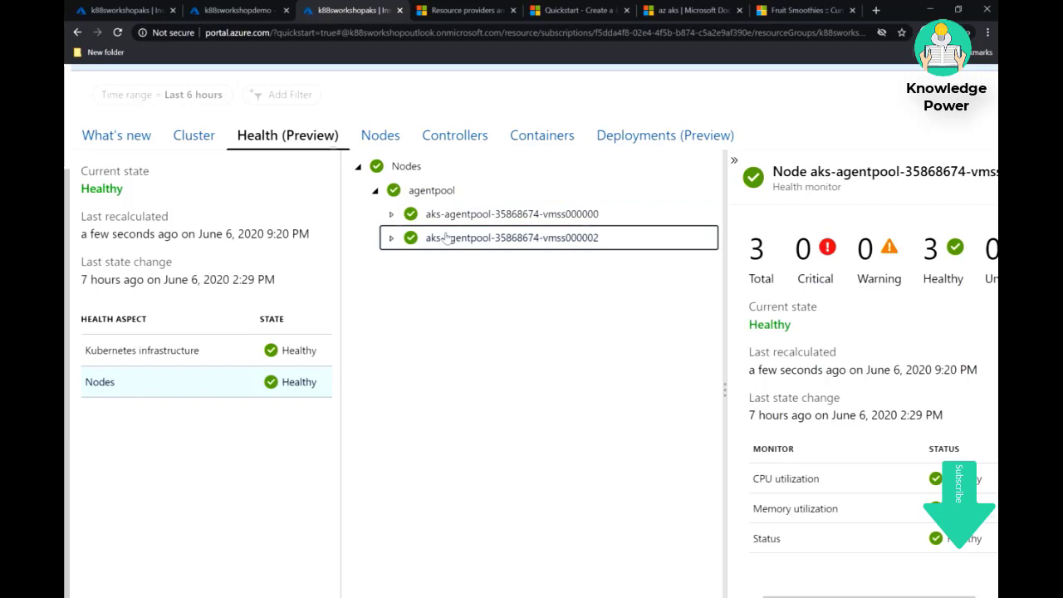
# Examine the CPU utilization, memory utilization and status monitors of node aks-agentpool-35868674-vmss000000
pyautogui.scroll(-3, 447, 238)
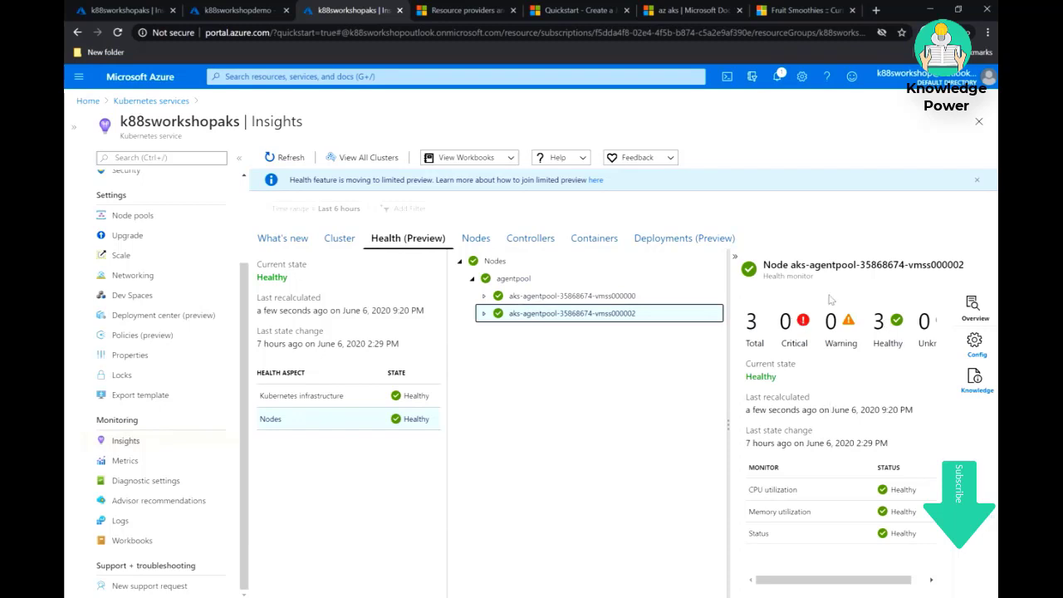
pyautogui.click(587, 303)
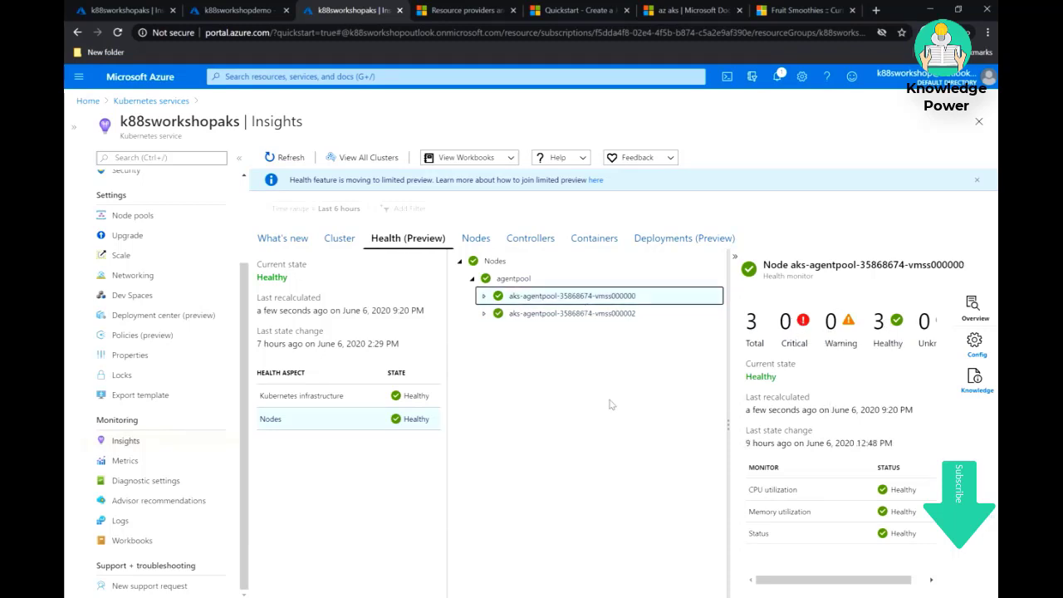
pyautogui.scroll(5, 612, 405)
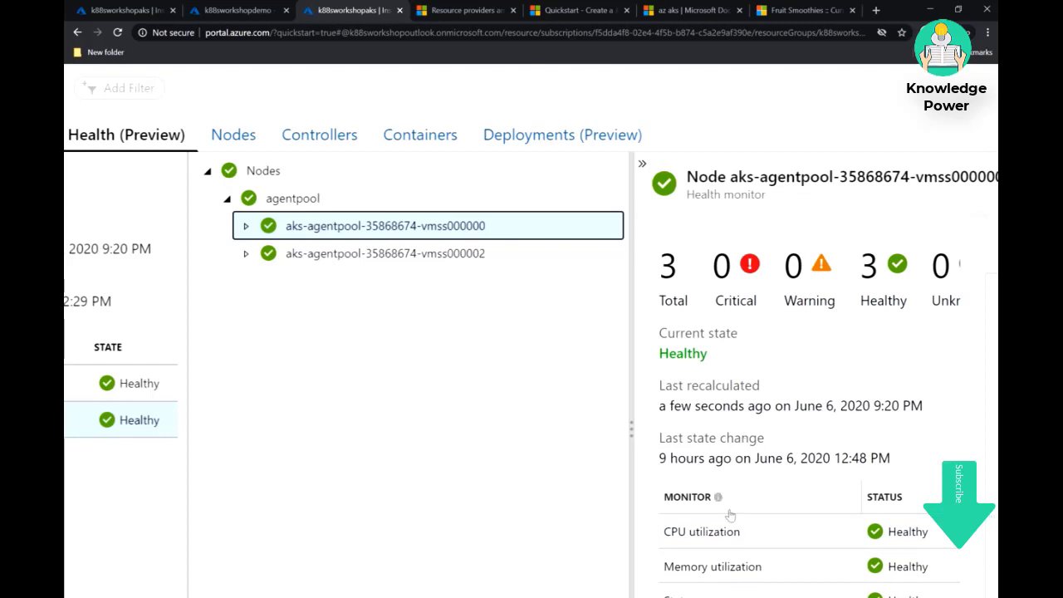
pyautogui.scroll(-1, 729, 515)
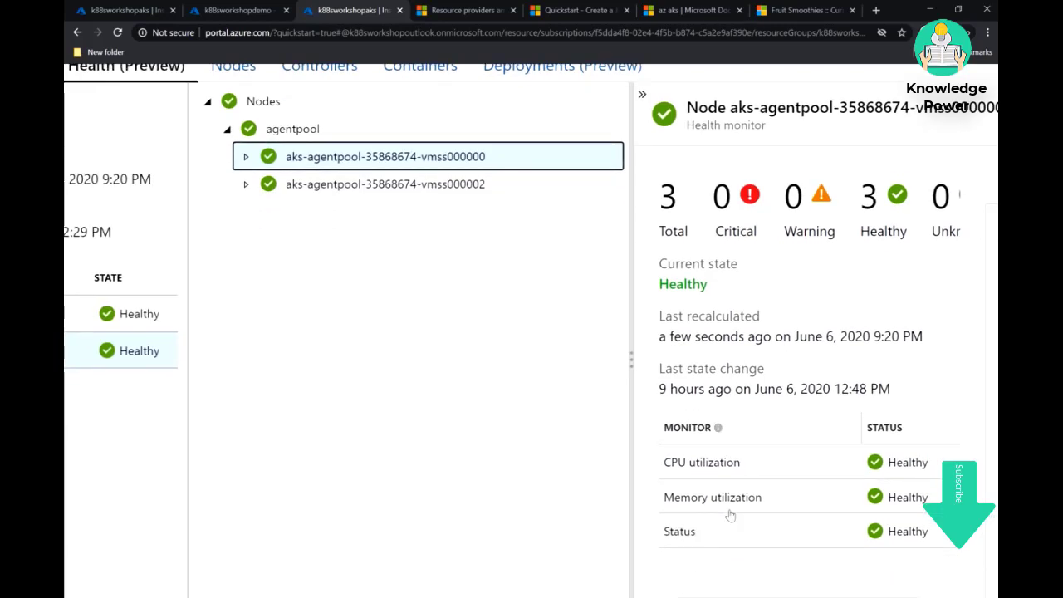
pyautogui.scroll(1, 730, 515)
pyautogui.scroll(-1, 730, 516)
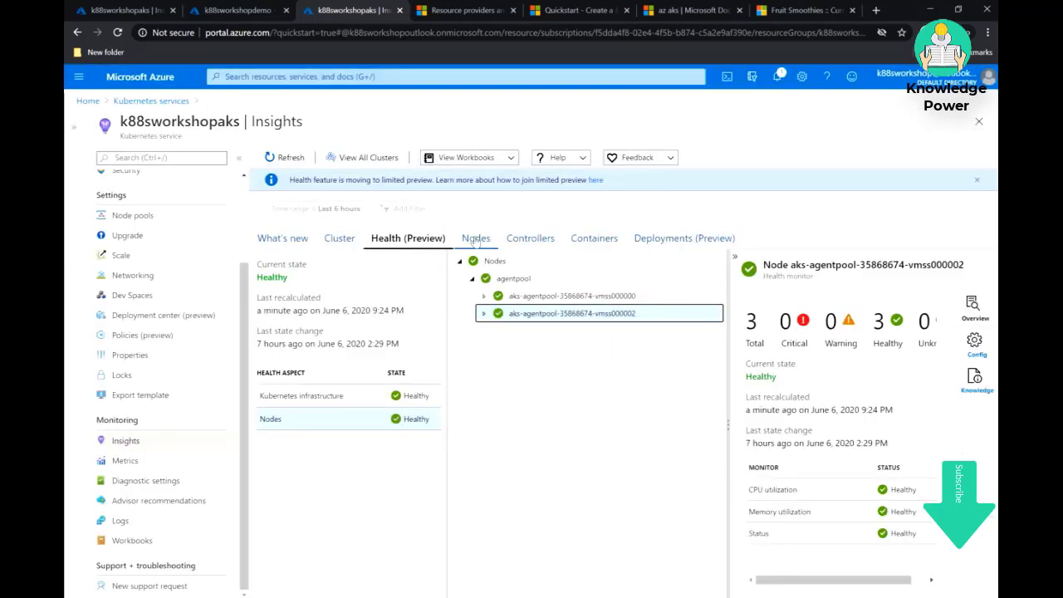
# Show the cluster's nodes, expand node aks-agentpool-35868674-vmss000000 and display the details of its tunnelfront pod
pyautogui.click(475, 238)
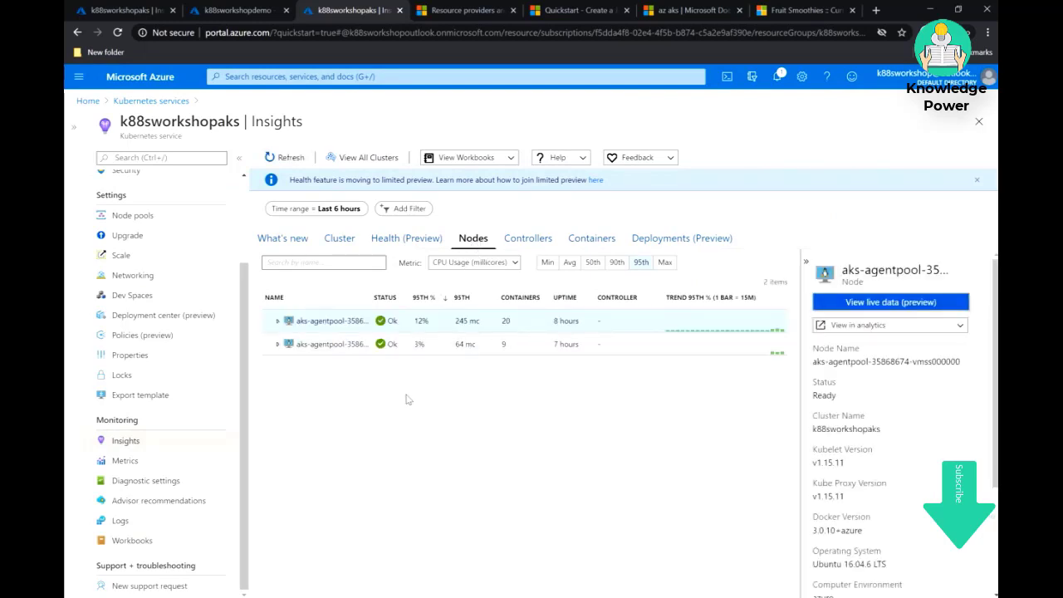
pyautogui.click(278, 321)
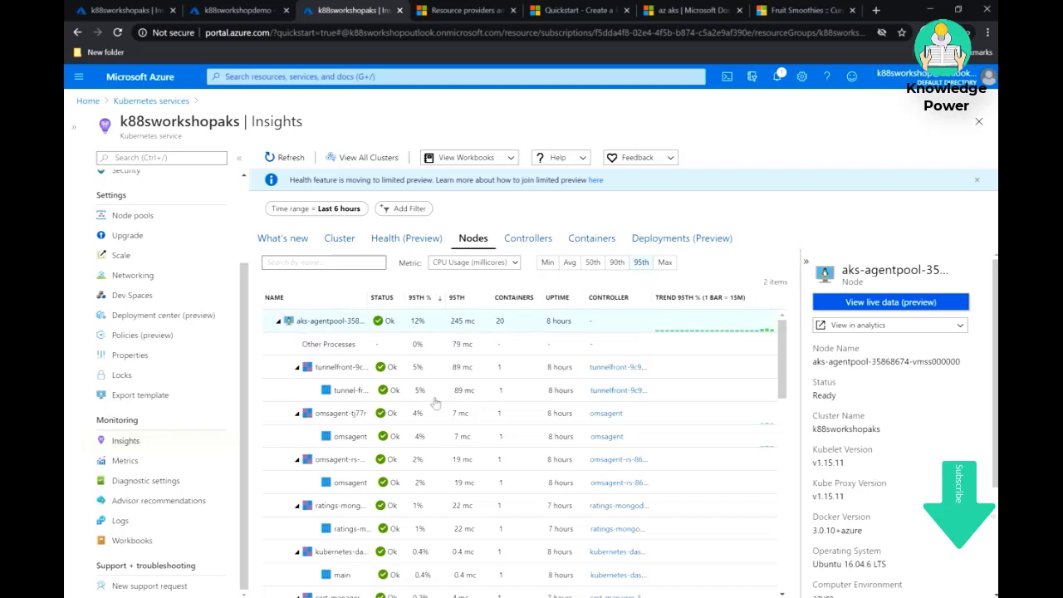
pyautogui.click(300, 370)
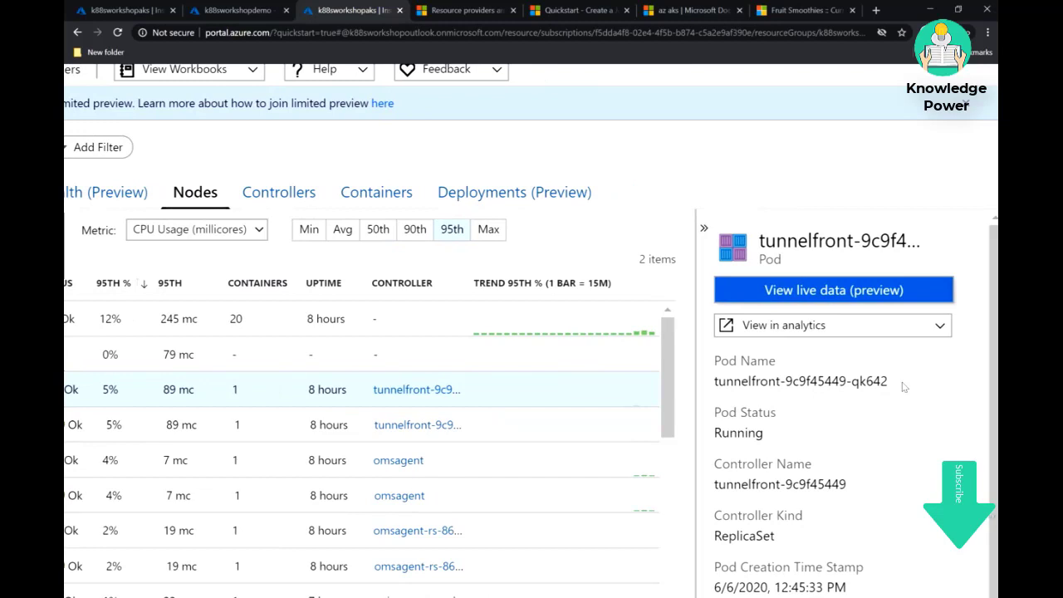
# View the tunnelfront pod's live metrics and events, and the live events of node aks-agentpool-35868674-vmss000000
pyautogui.scroll(1, 904, 387)
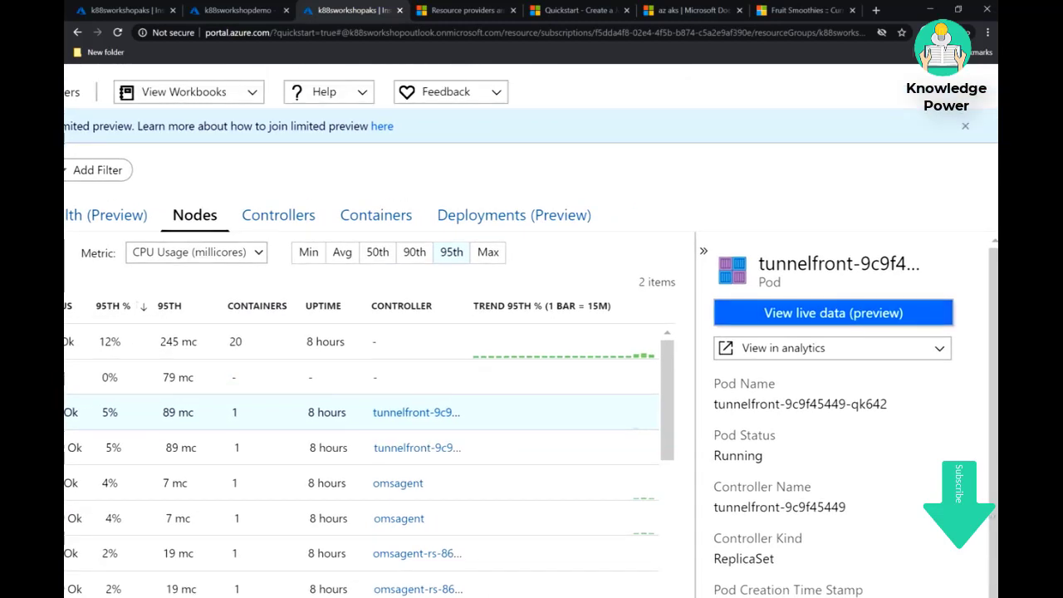
pyautogui.click(819, 312)
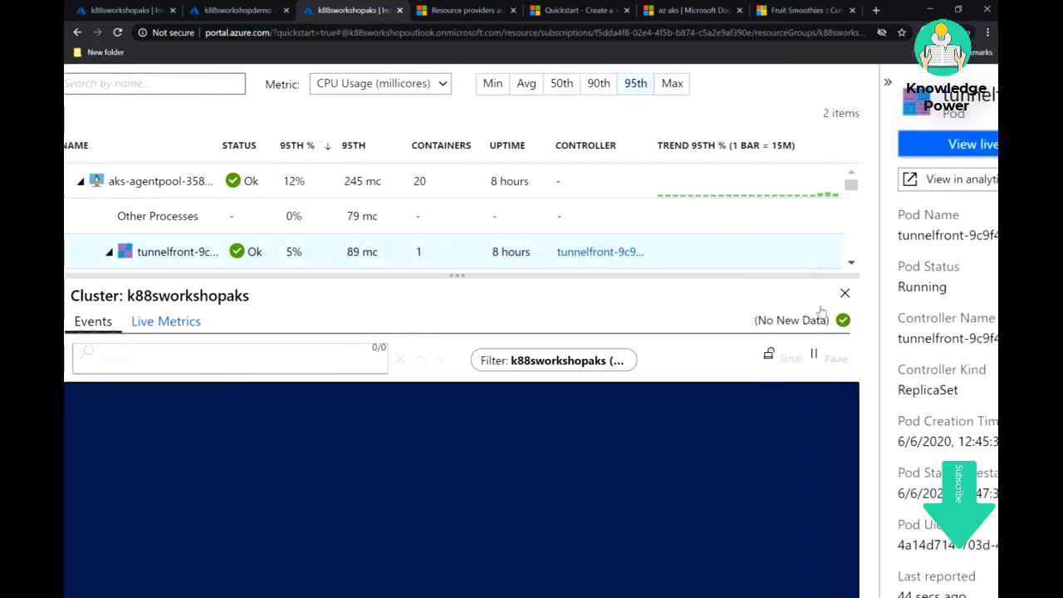
pyautogui.click(144, 324)
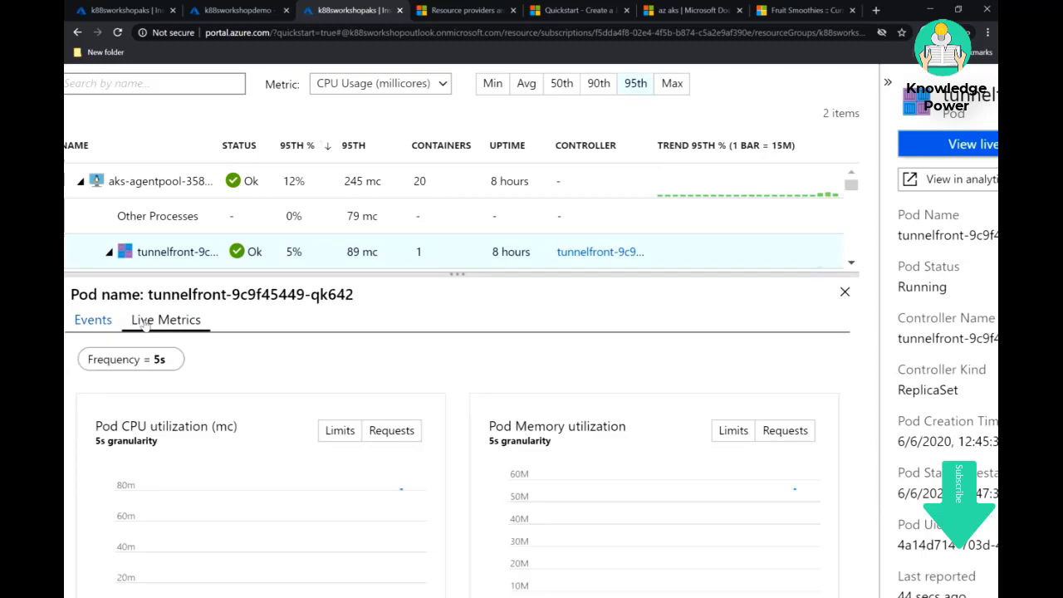
pyautogui.click(98, 321)
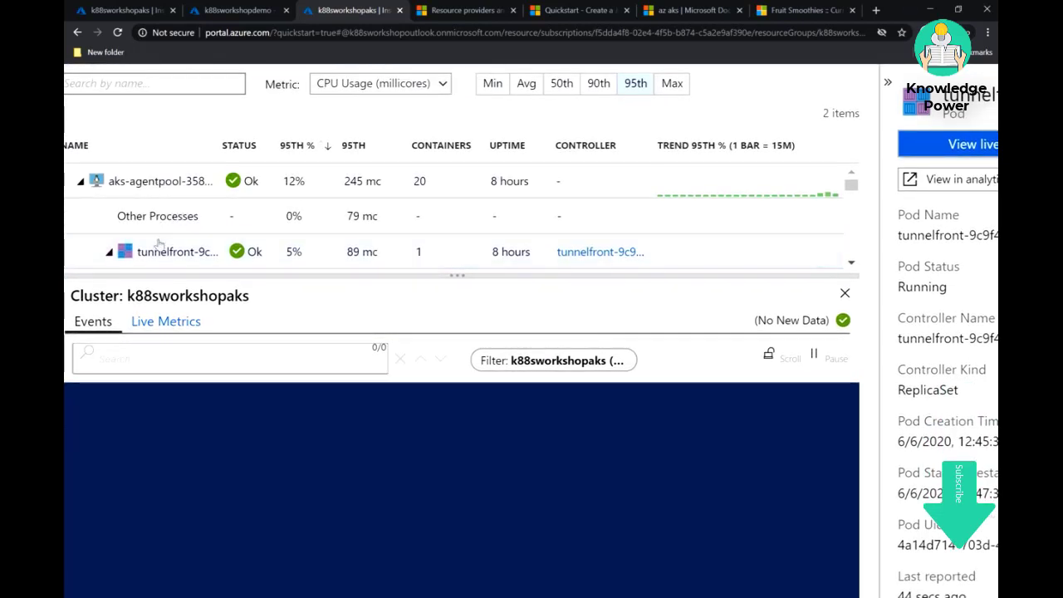
pyautogui.click(158, 180)
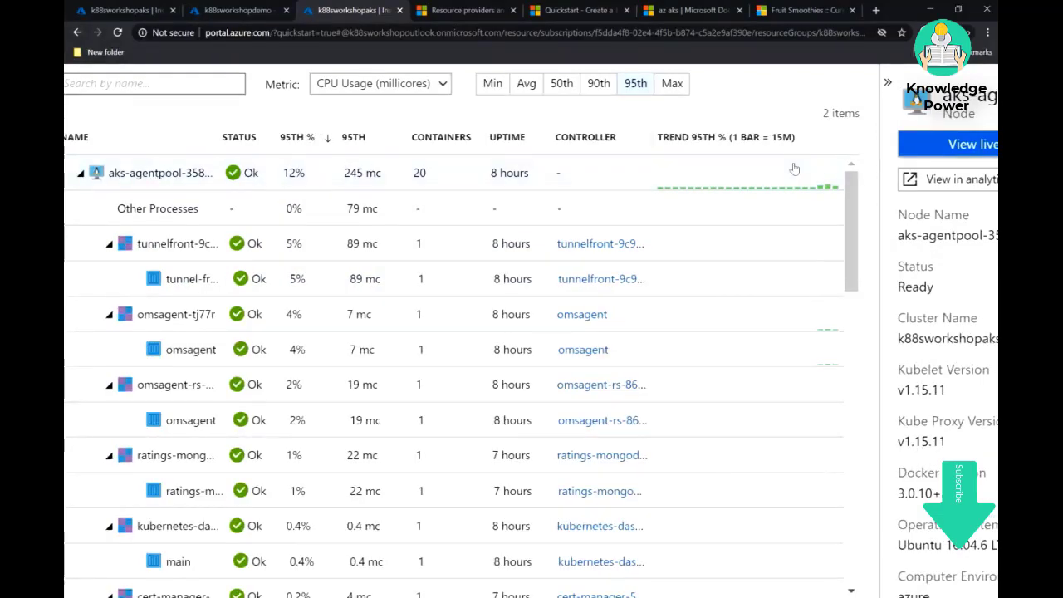
pyautogui.click(957, 138)
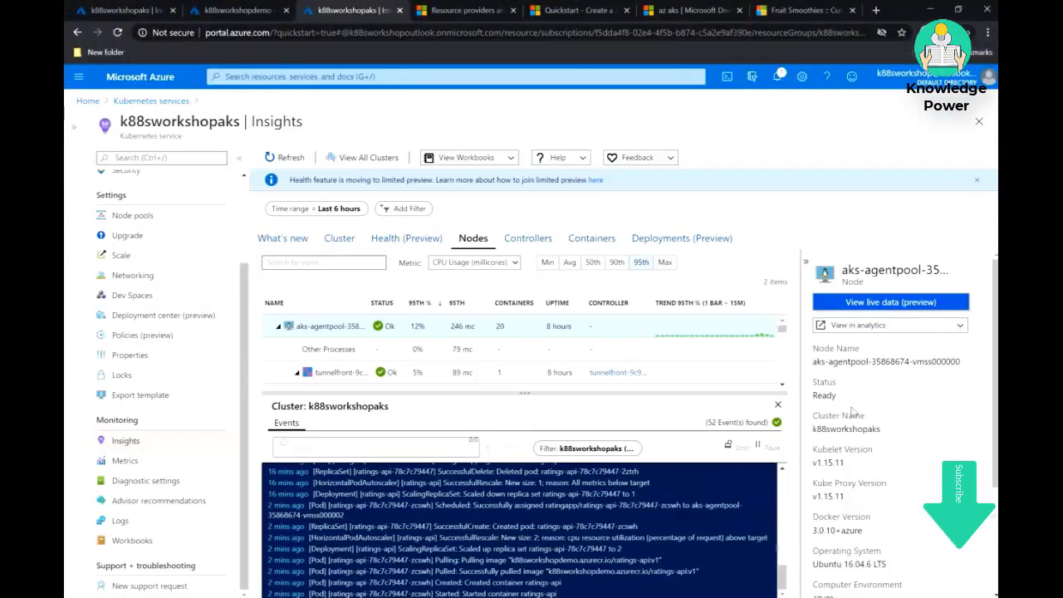
# Browse the cluster's containers and view the live logs and events of the ratings-api container with 2 minutes of uptime
pyautogui.click(592, 239)
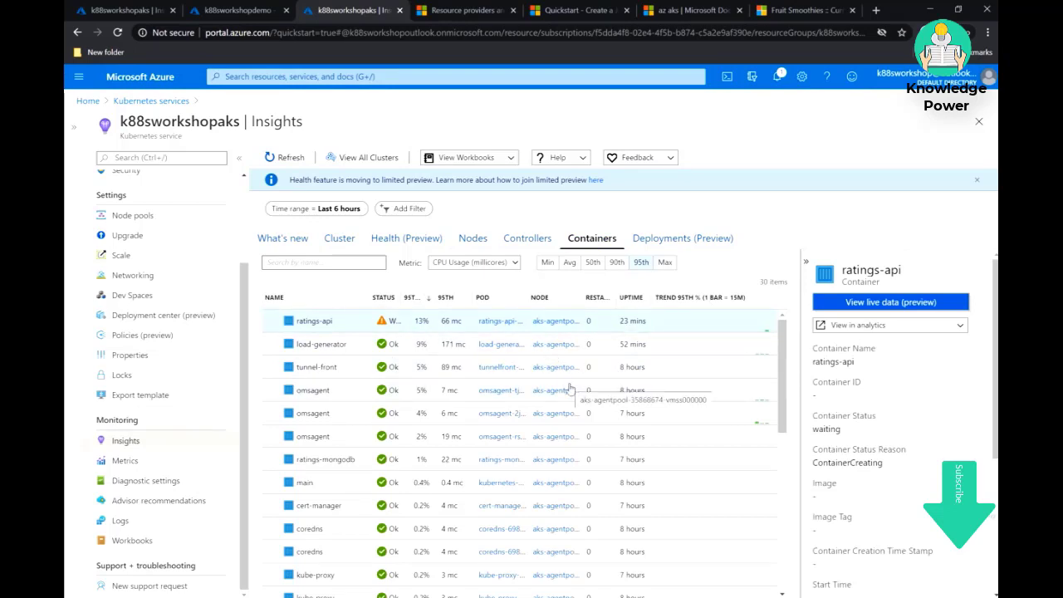
pyautogui.moveTo(784, 349); pyautogui.dragTo(776, 317)
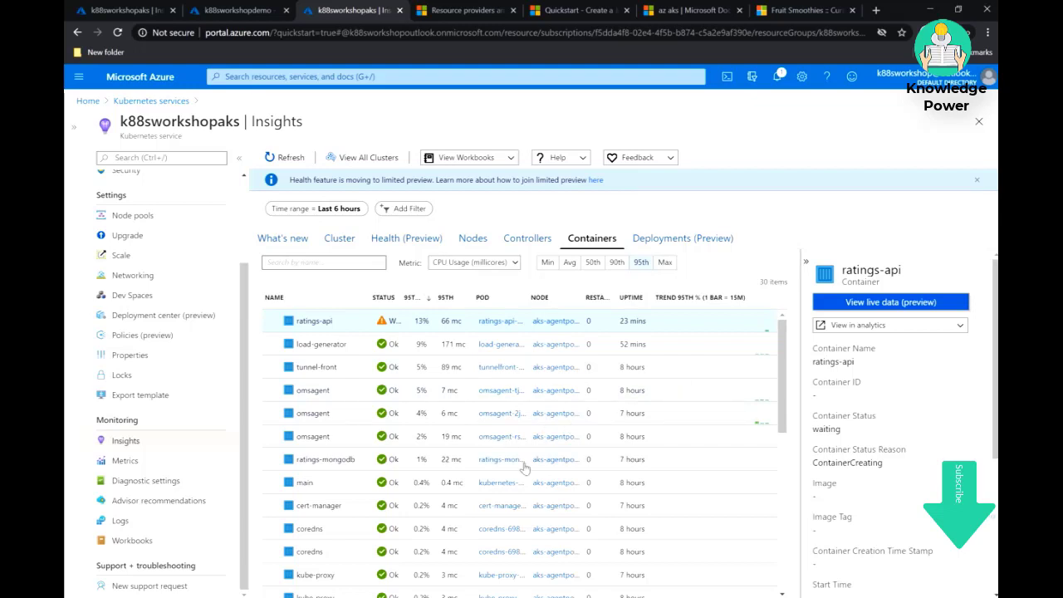
pyautogui.scroll(-3, 525, 469)
pyautogui.scroll(-1, 525, 469)
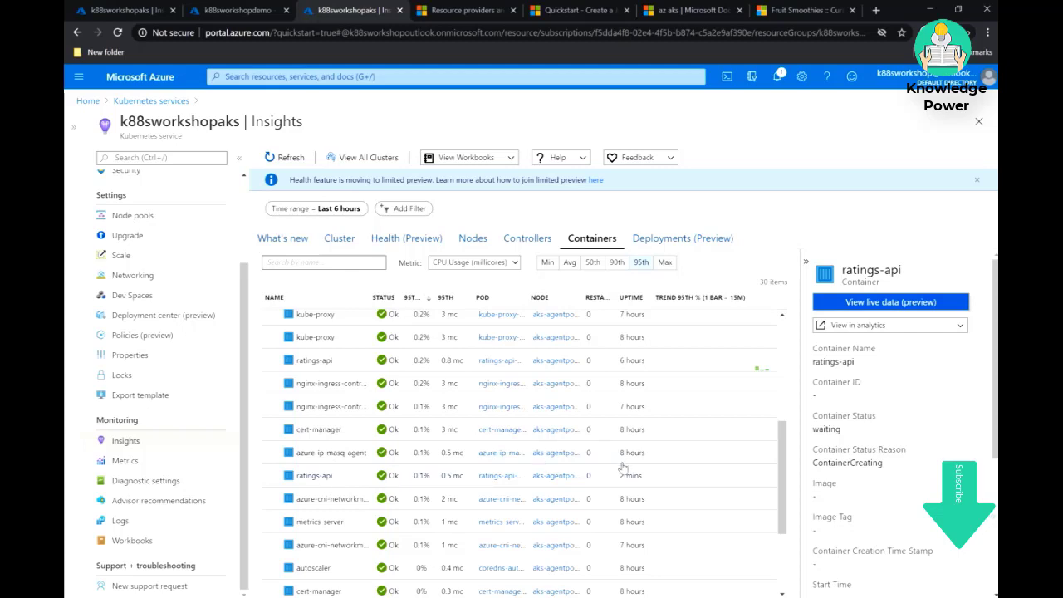
pyautogui.click(330, 479)
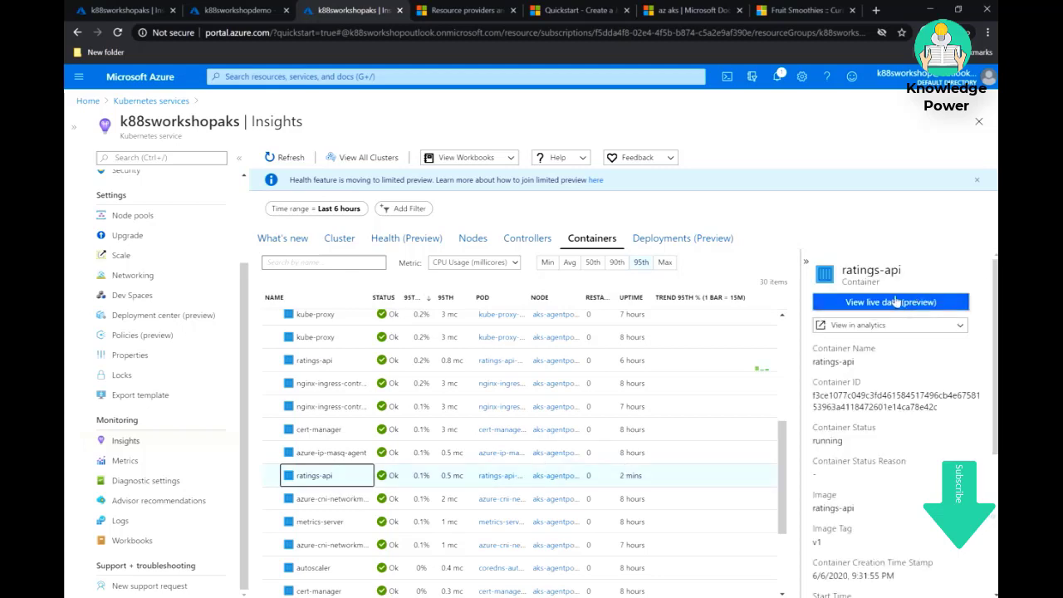
pyautogui.click(890, 302)
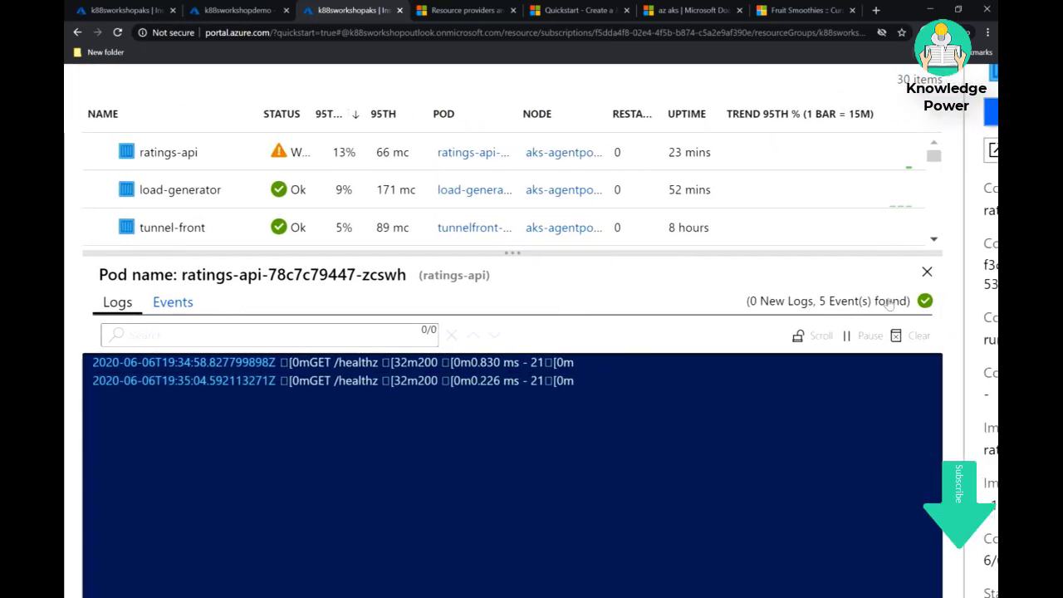
pyautogui.click(183, 307)
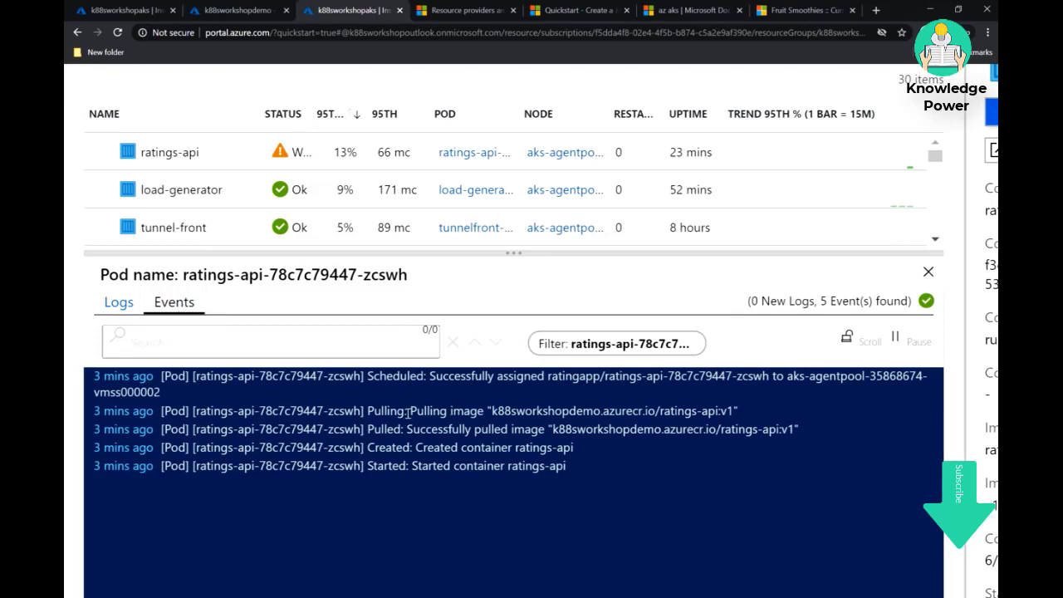
# Review the live events of the ratings-api pod and go back to its live logs
pyautogui.moveTo(748, 410); pyautogui.dragTo(436, 423)
pyautogui.click(436, 423)
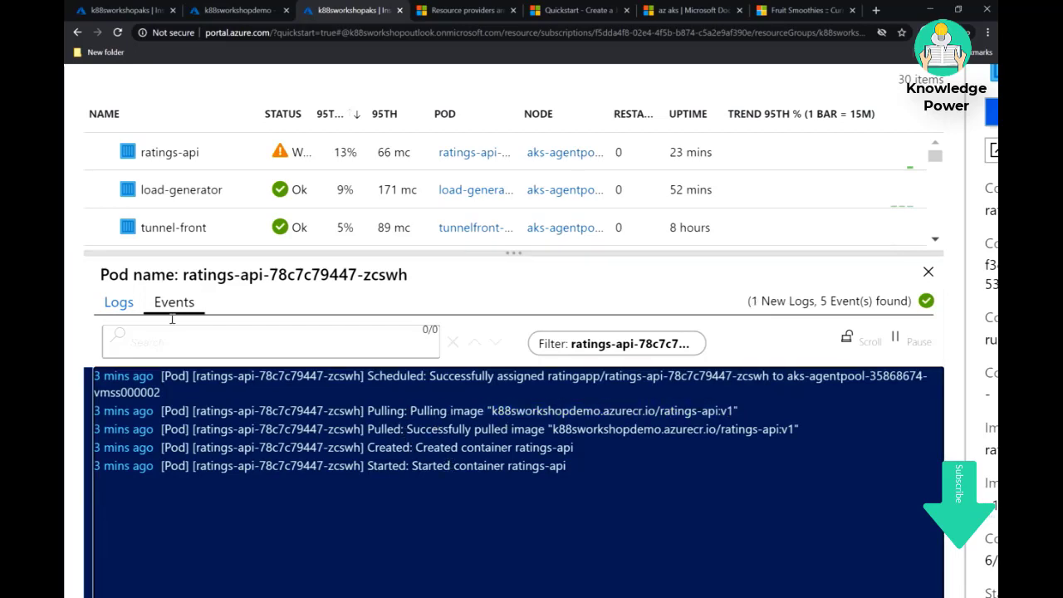
pyautogui.click(119, 304)
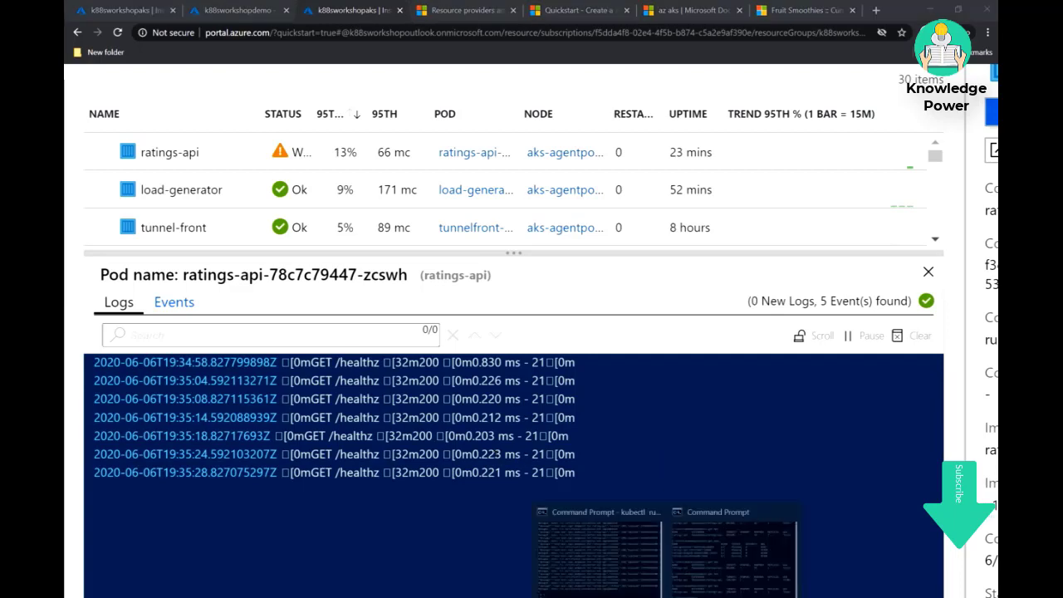
# Switch to the load-generator Command Prompt, rerun the endless wget loop against the frontend's /api/loadtest endpoint, and return to the pod's live logs
pyautogui.click(633, 570)
pyautogui.press('Up')
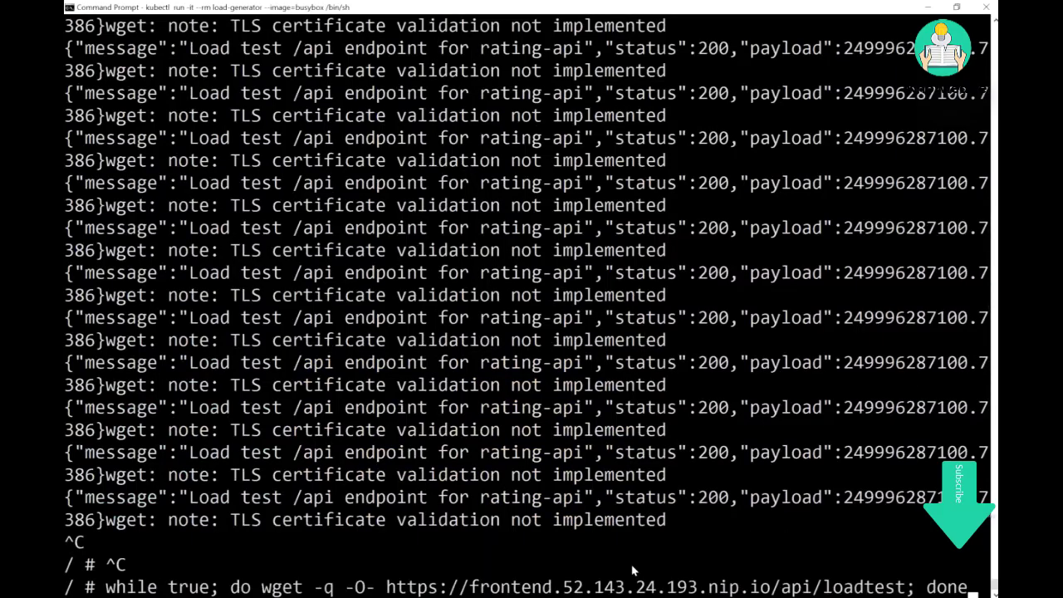
pyautogui.press('Return')
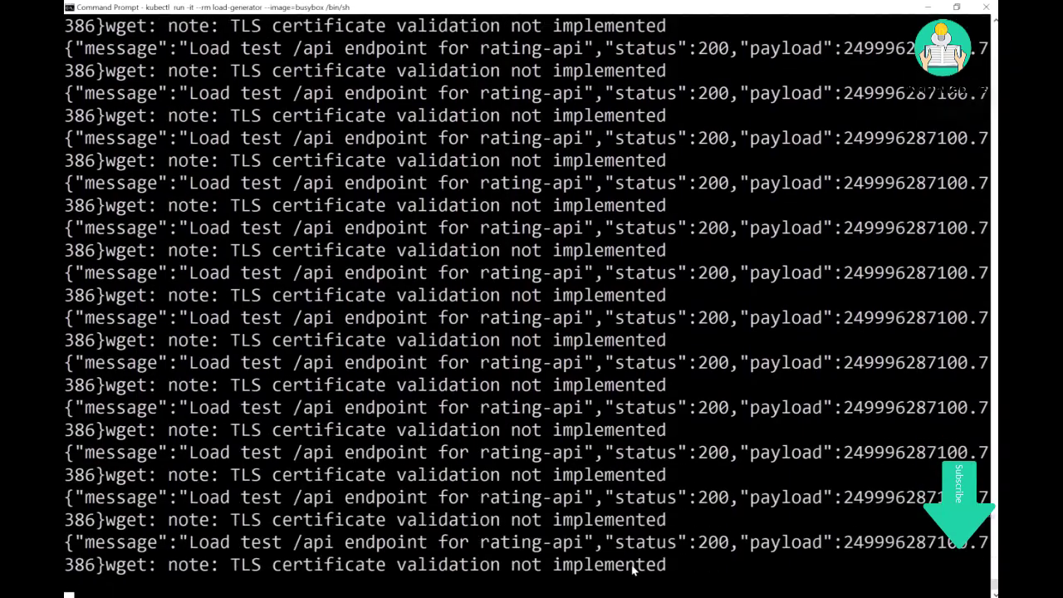
pyautogui.hotkey('alt', 'Tab')
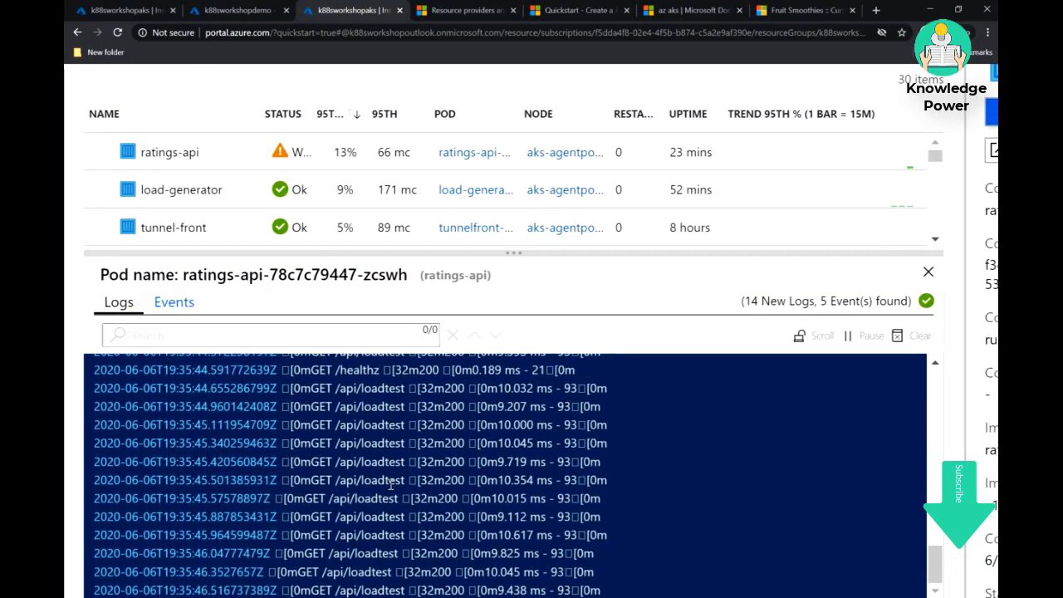
# Stop the running load-test loop in the load-generator Command Prompt and return to the Azure portal
pyautogui.hotkey('alt', 'Tab')
pyautogui.hotkey('ctrl', 'c')
pyautogui.hotkey('ctrl', 'c')
pyautogui.hotkey('alt', 'Tab')
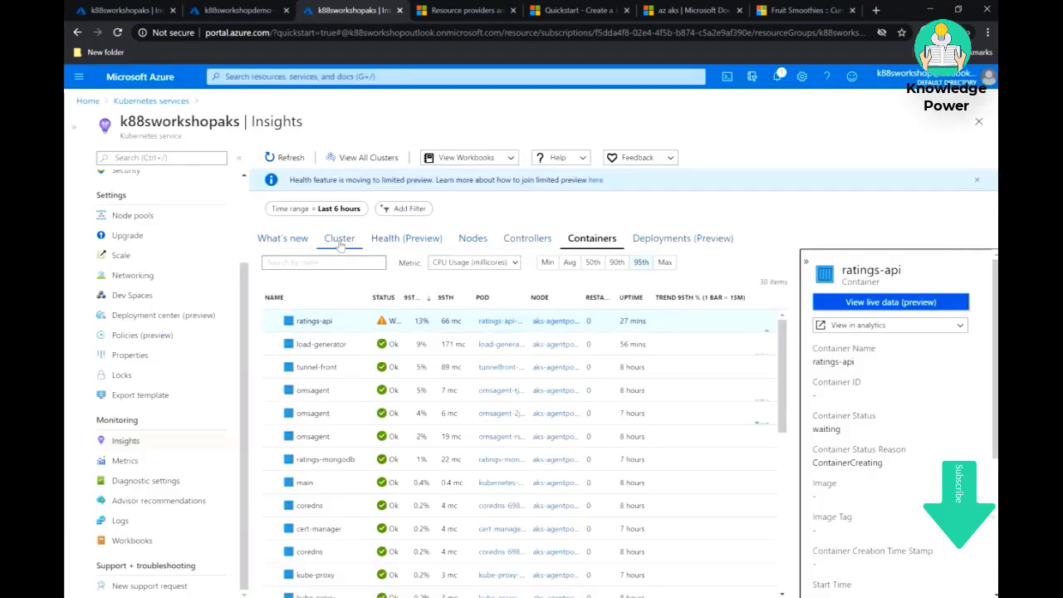
# Show the cluster's overview charts in Insights and examine the node CPU utilization over the last 6 hours
pyautogui.click(340, 241)
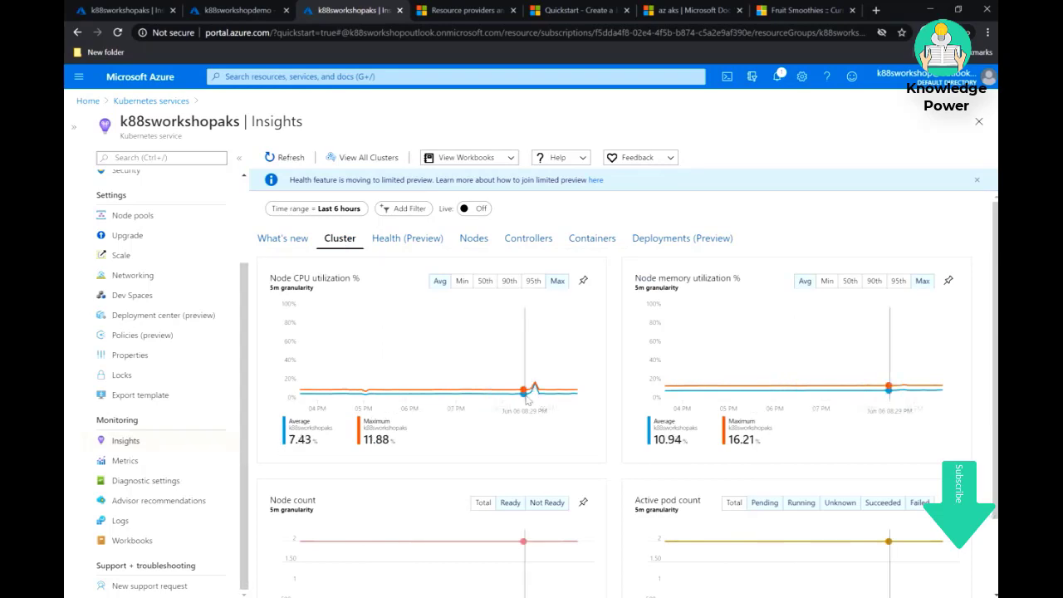
pyautogui.scroll(5, 528, 400)
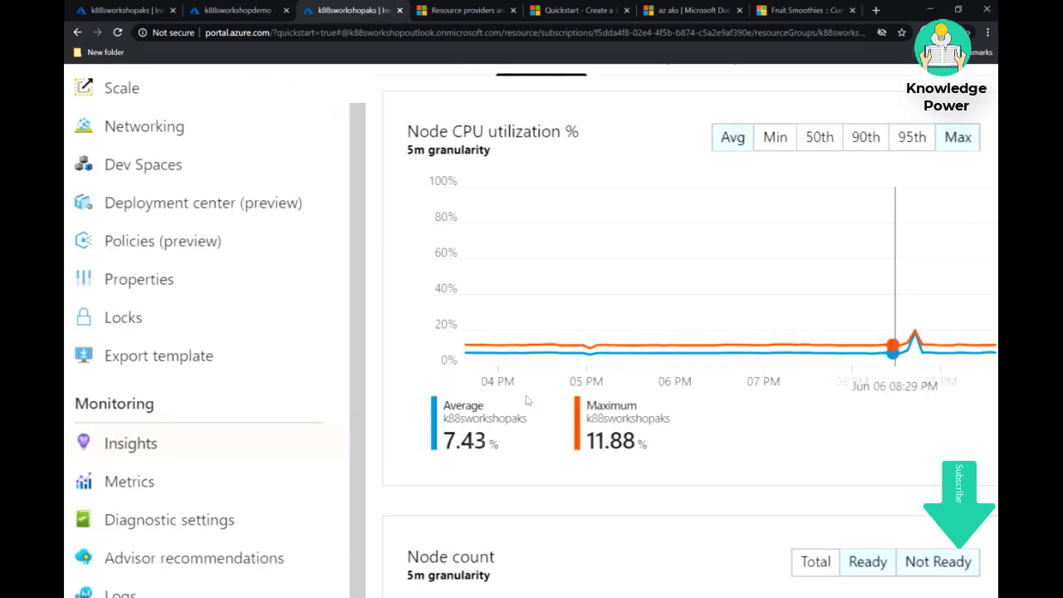
pyautogui.scroll(-1, 528, 400)
# Open the metrics chart for k88sworkshopaks and set the metric namespace to Container Insights
pyautogui.click(134, 372)
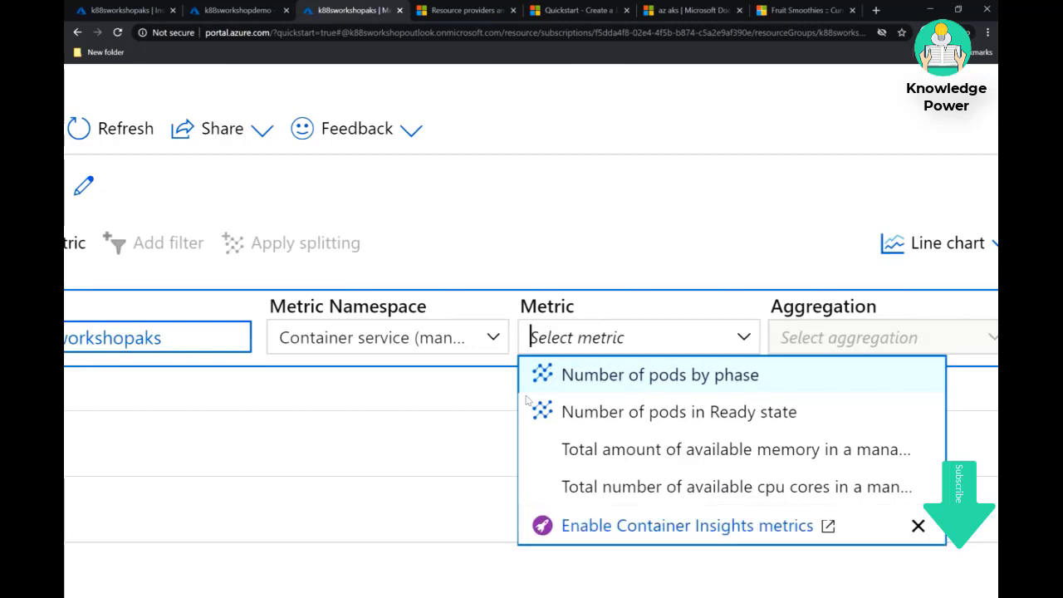
pyautogui.scroll(-3, 528, 400)
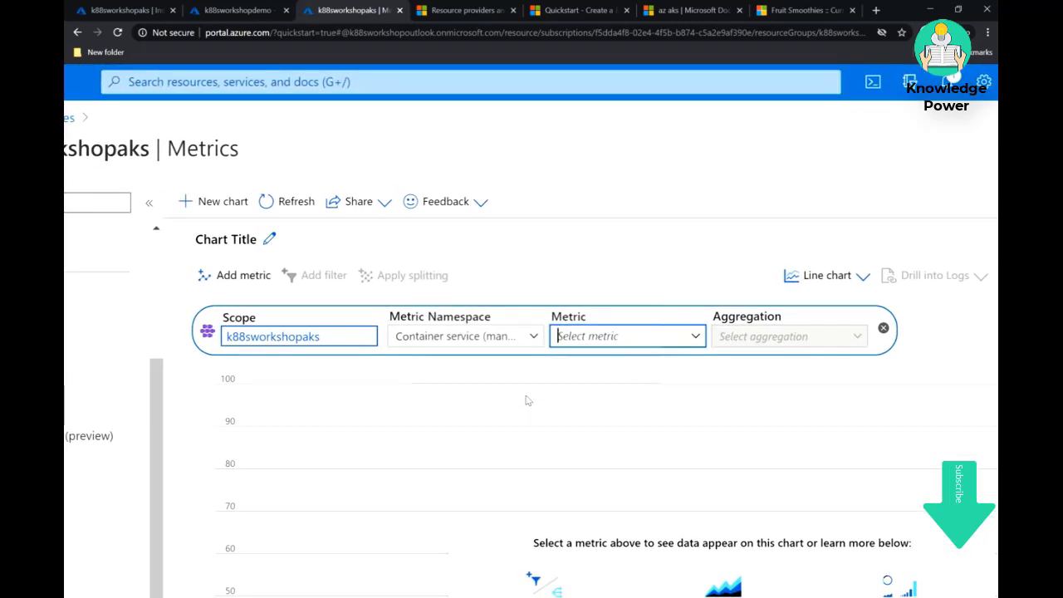
pyautogui.doubleClick(273, 337)
pyautogui.moveTo(273, 336); pyautogui.dragTo(469, 337)
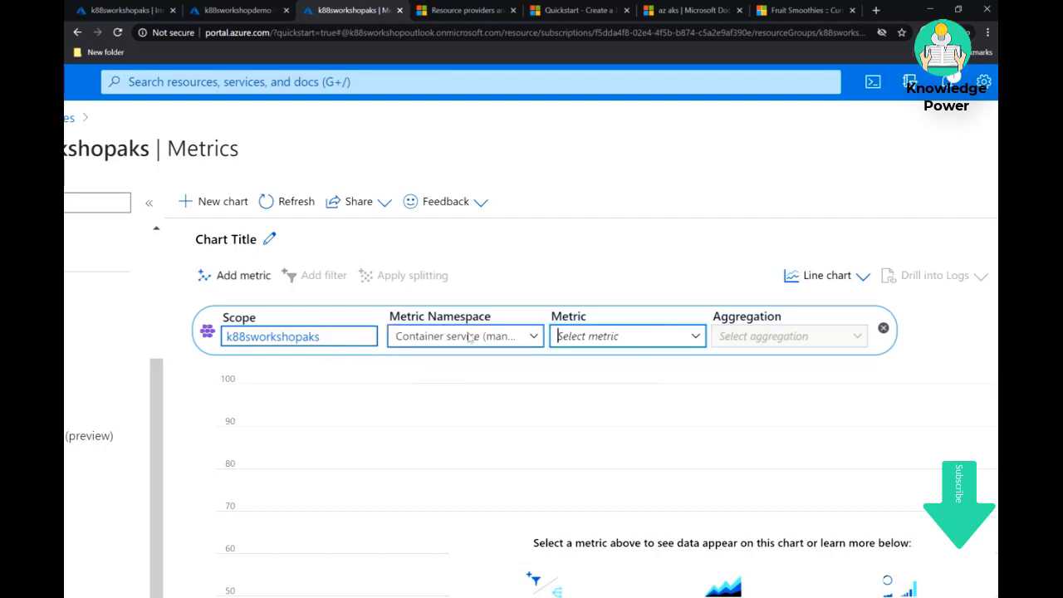
pyautogui.click(469, 336)
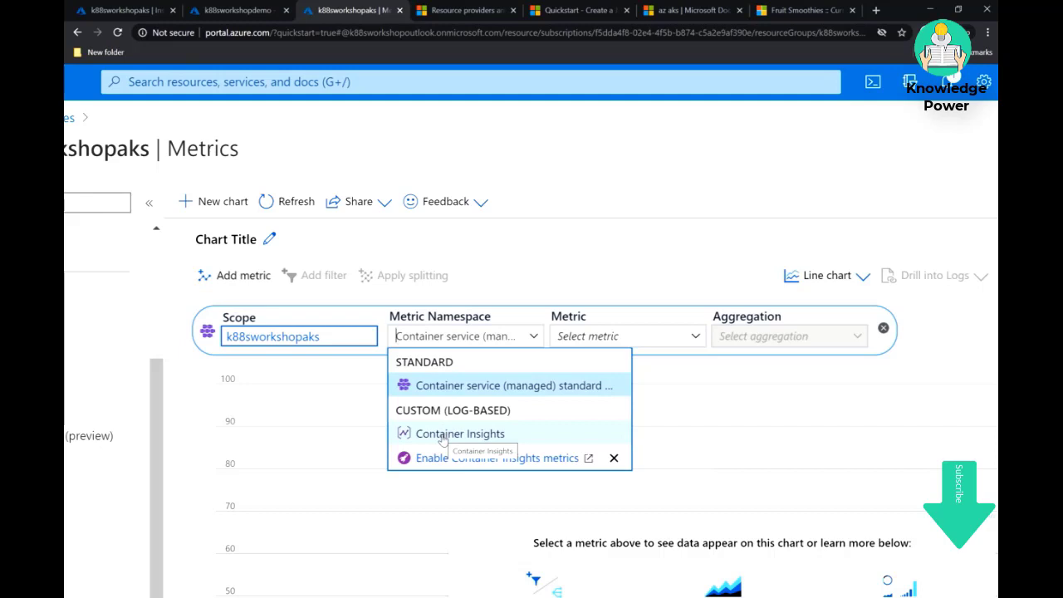
pyautogui.click(459, 386)
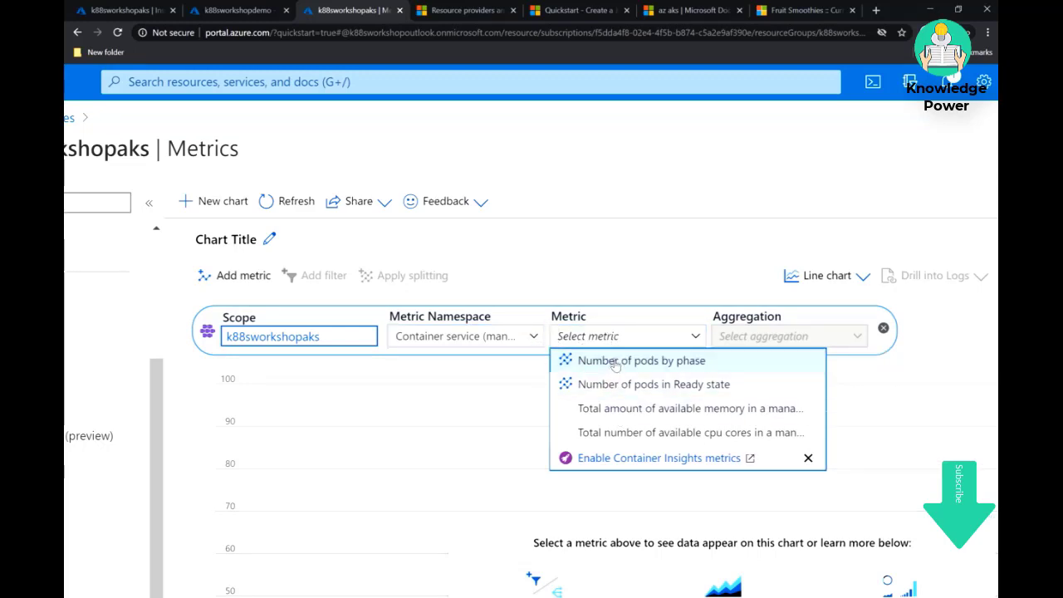
pyautogui.click(523, 339)
pyautogui.click(459, 433)
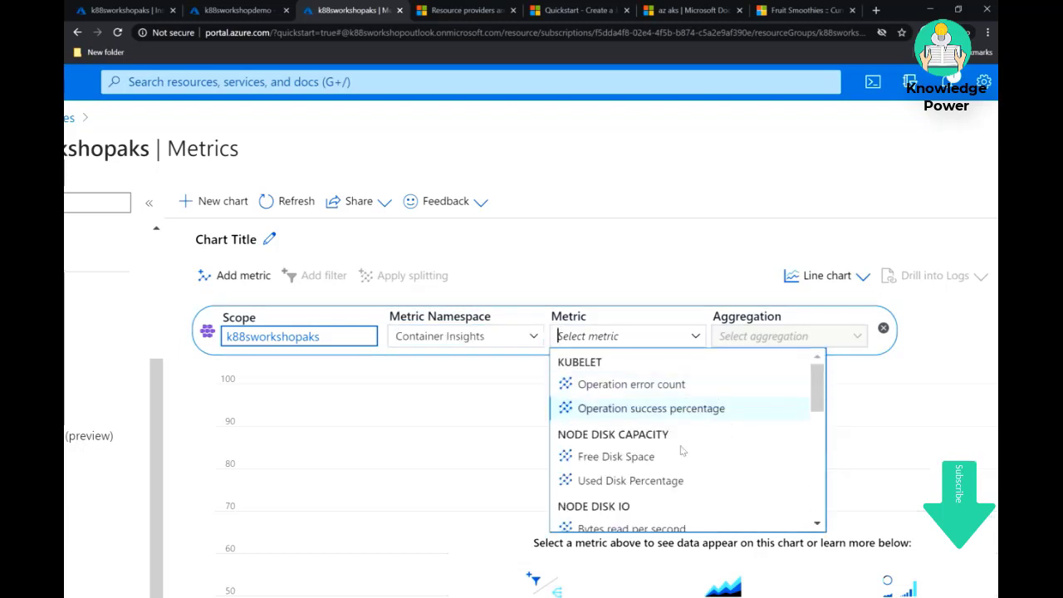
# Chart the Disk busy percentage metric from the Node Disk IO group with Max aggregation
pyautogui.moveTo(818, 395); pyautogui.dragTo(817, 423)
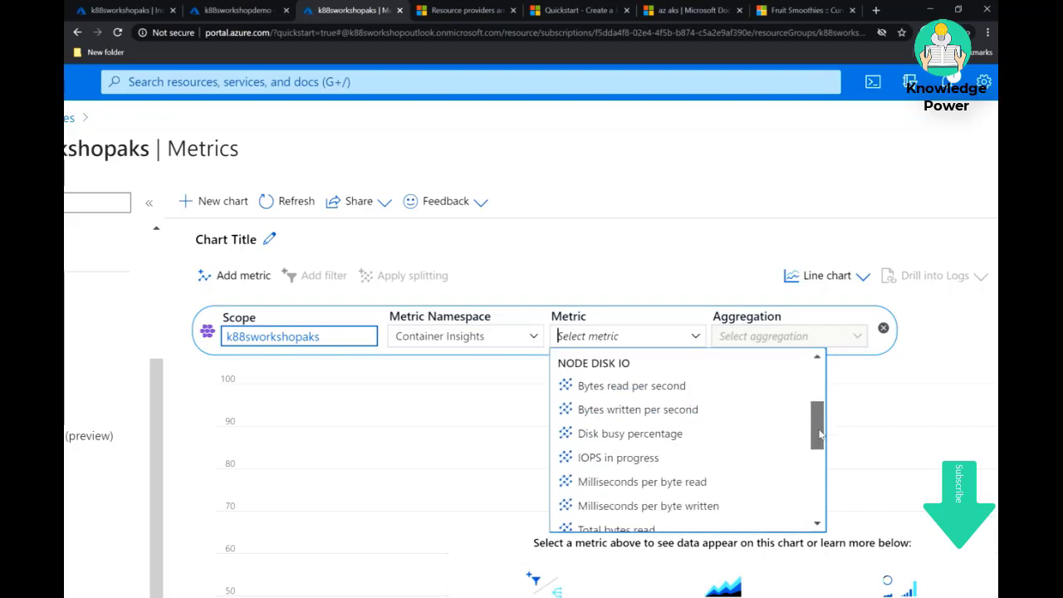
pyautogui.click(688, 444)
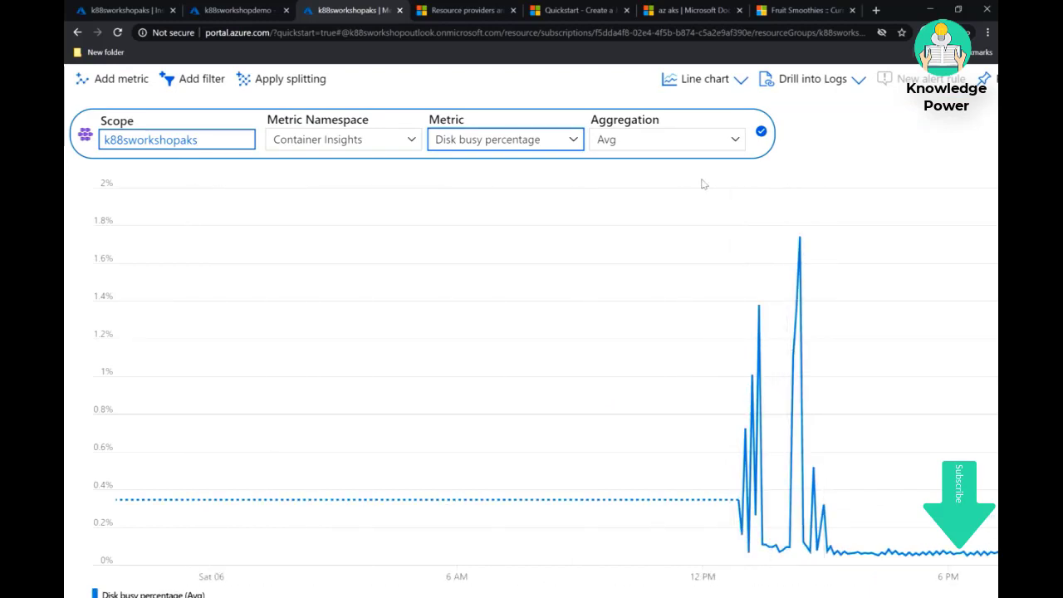
pyautogui.click(670, 144)
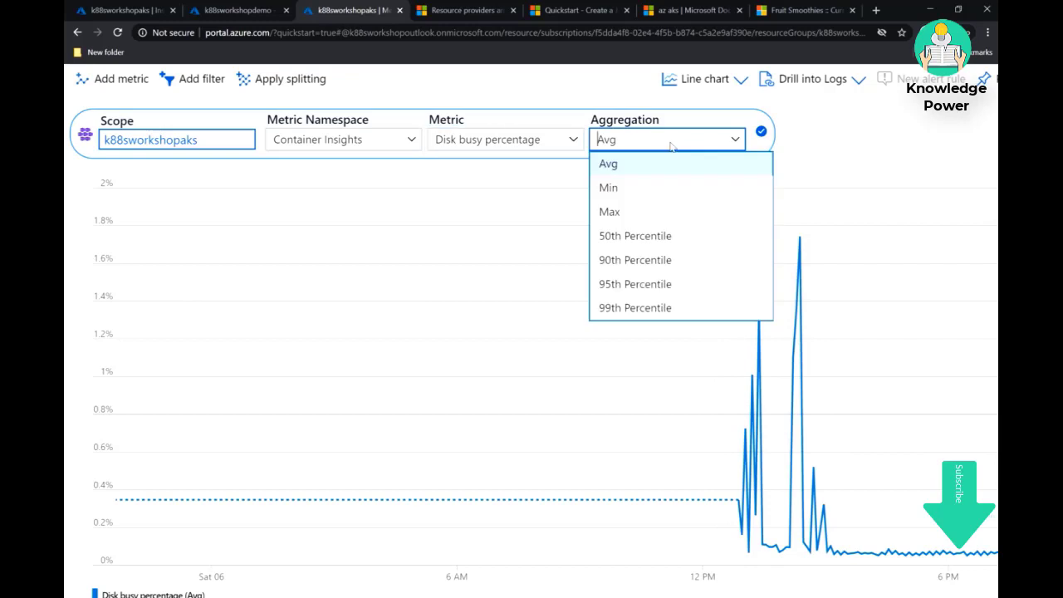
pyautogui.click(625, 210)
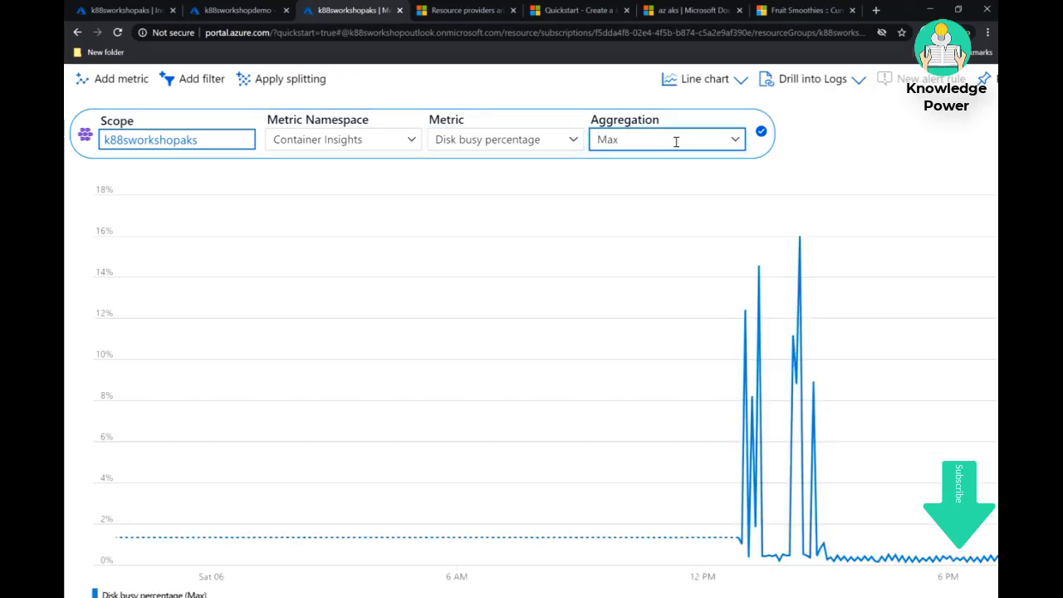